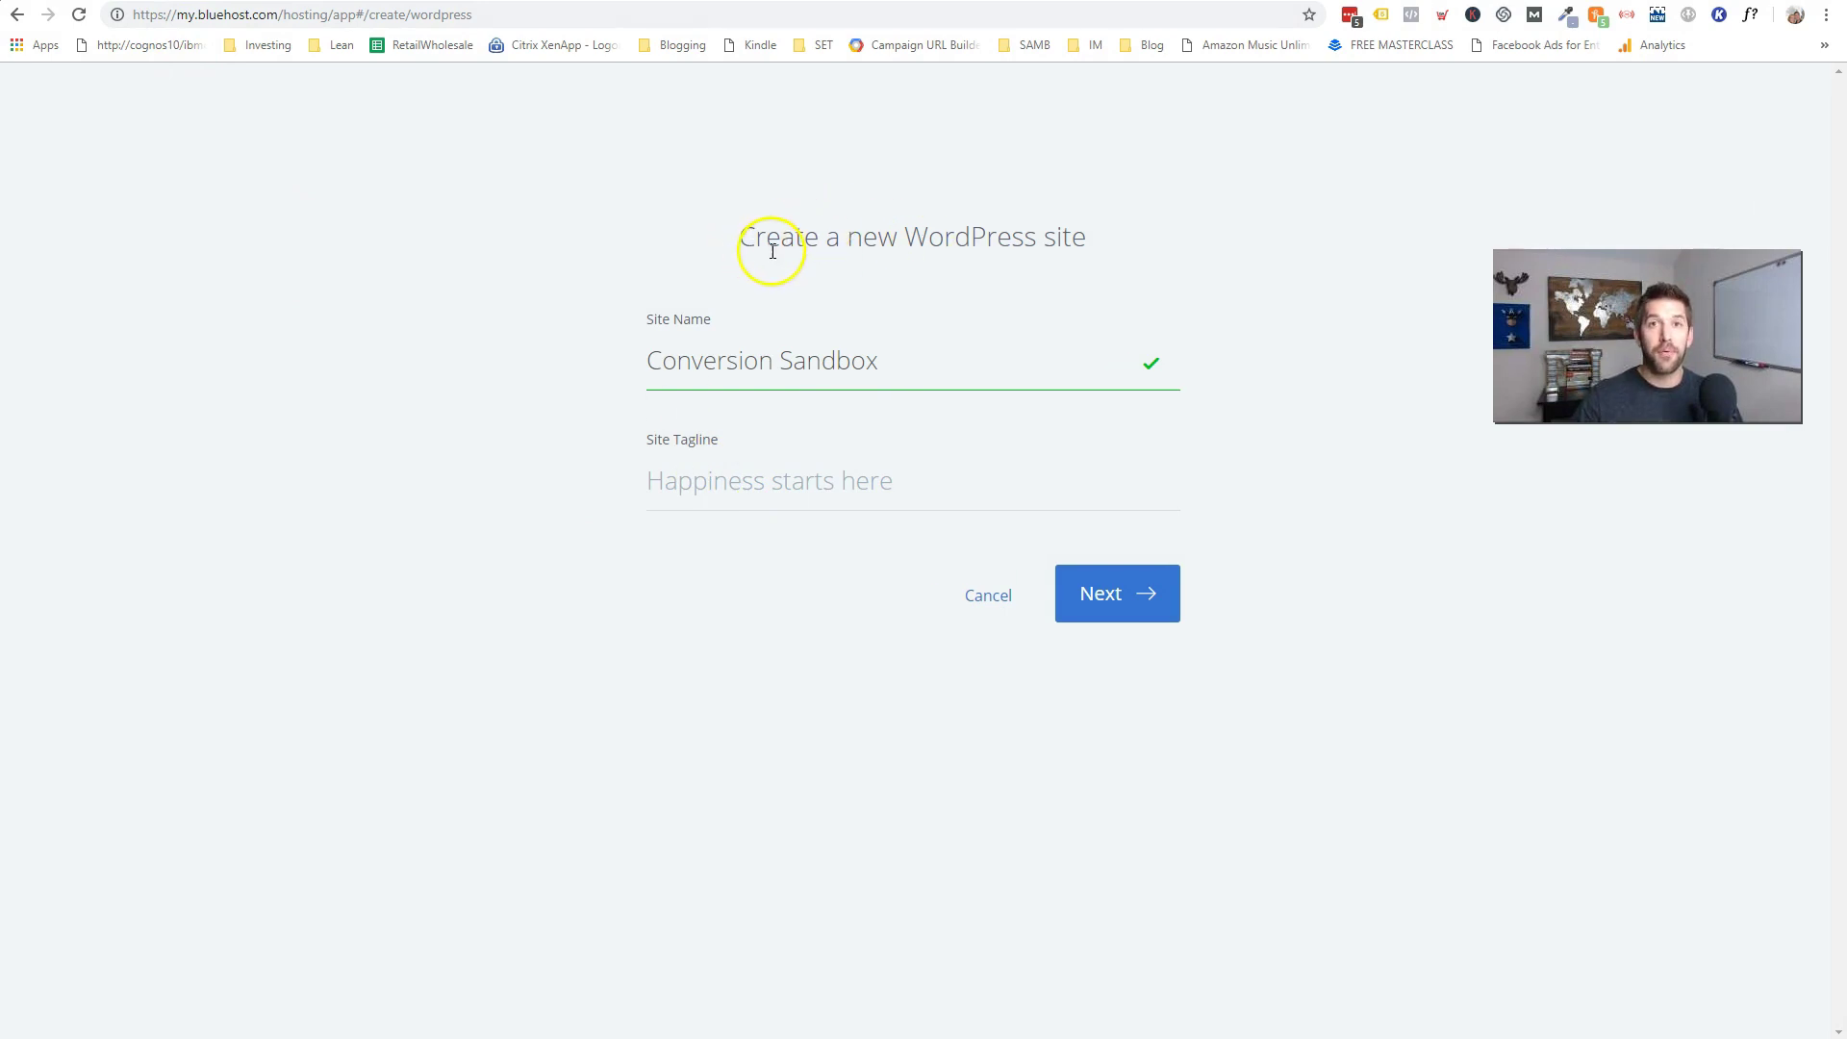
- Enter the Woo Commerce selling tagline for the Conversion Sandbox site and continue
click(814, 487)
text(Woo Commerce)
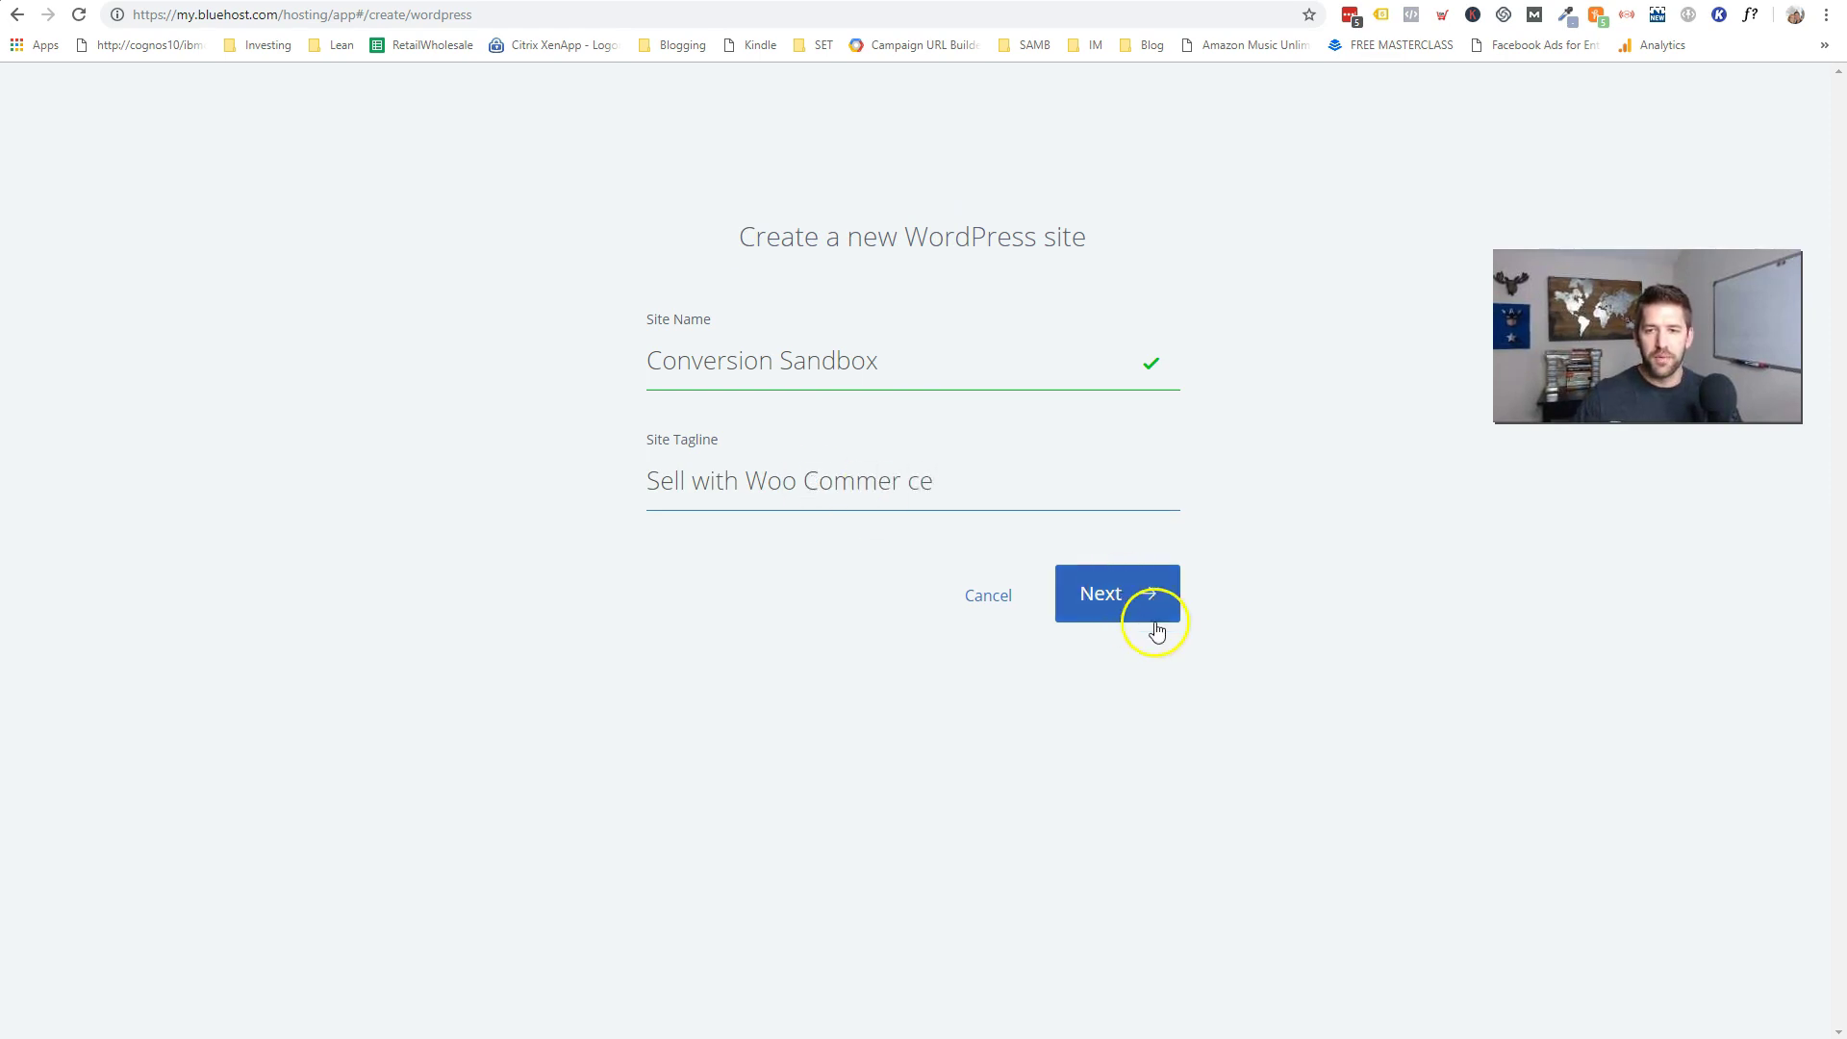
click(1097, 591)
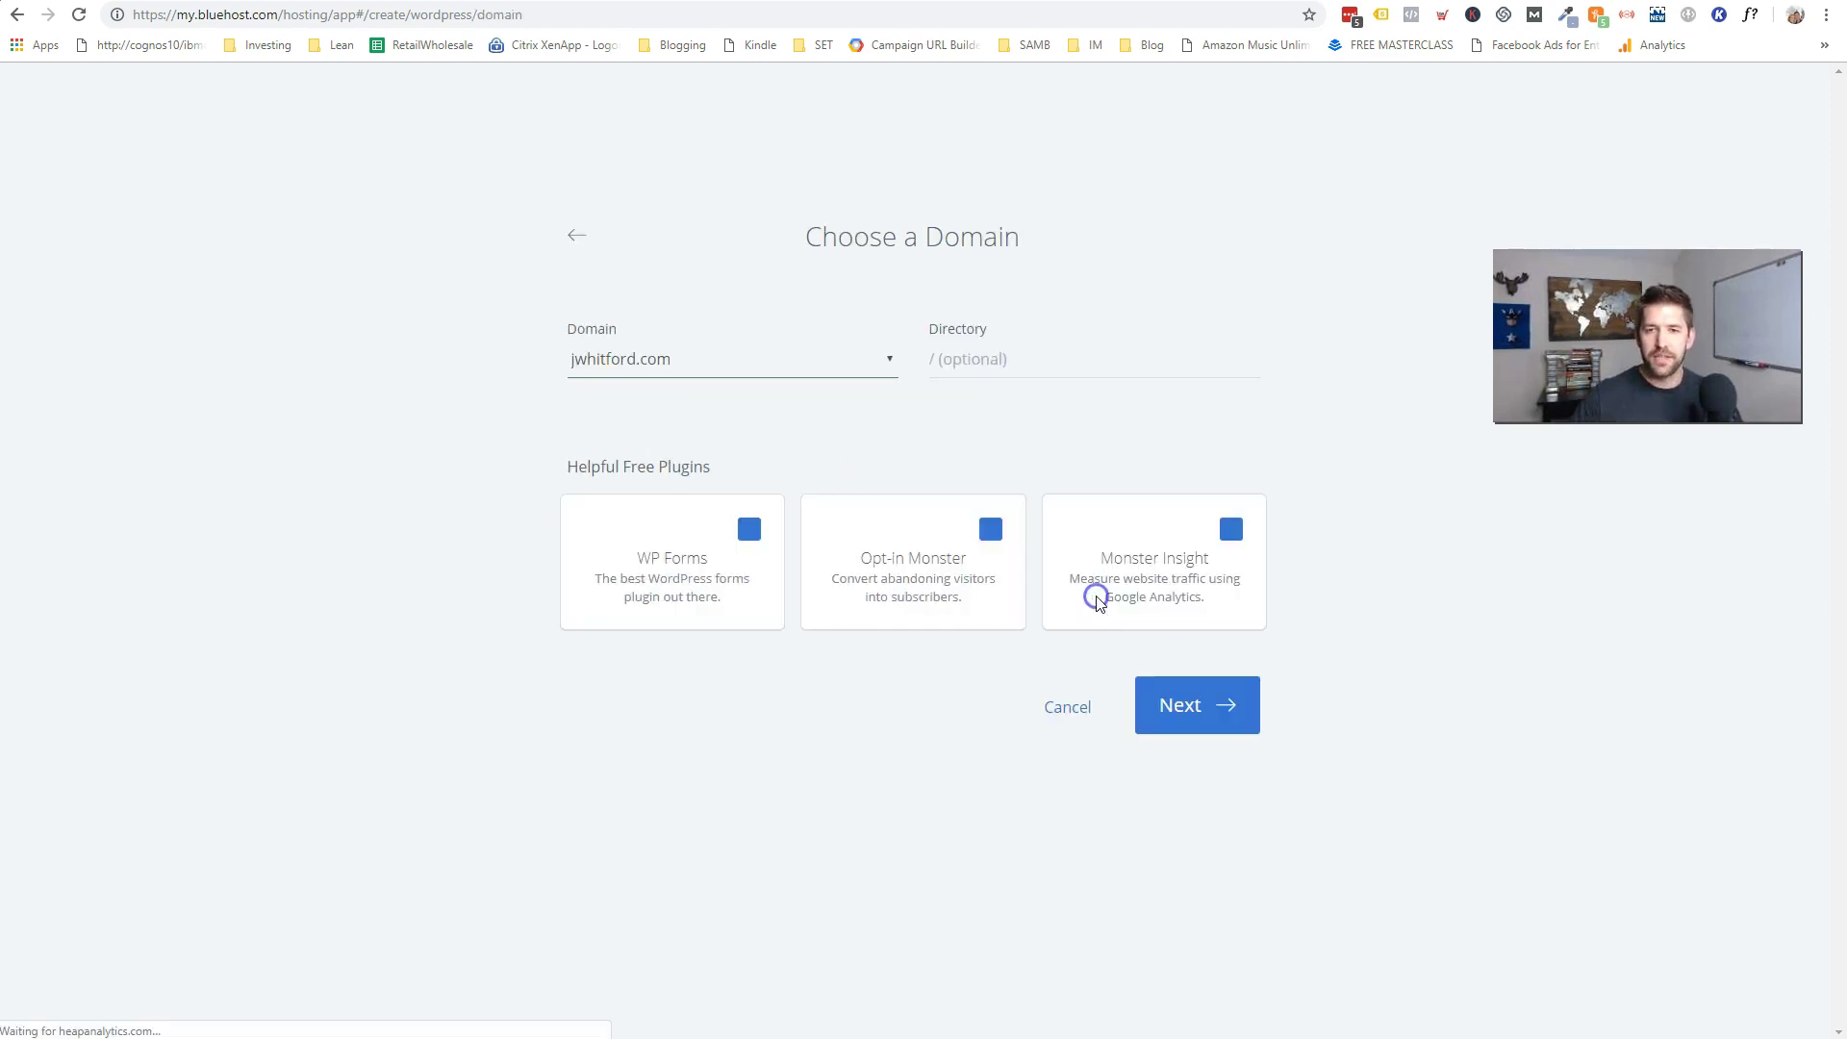
click(996, 375)
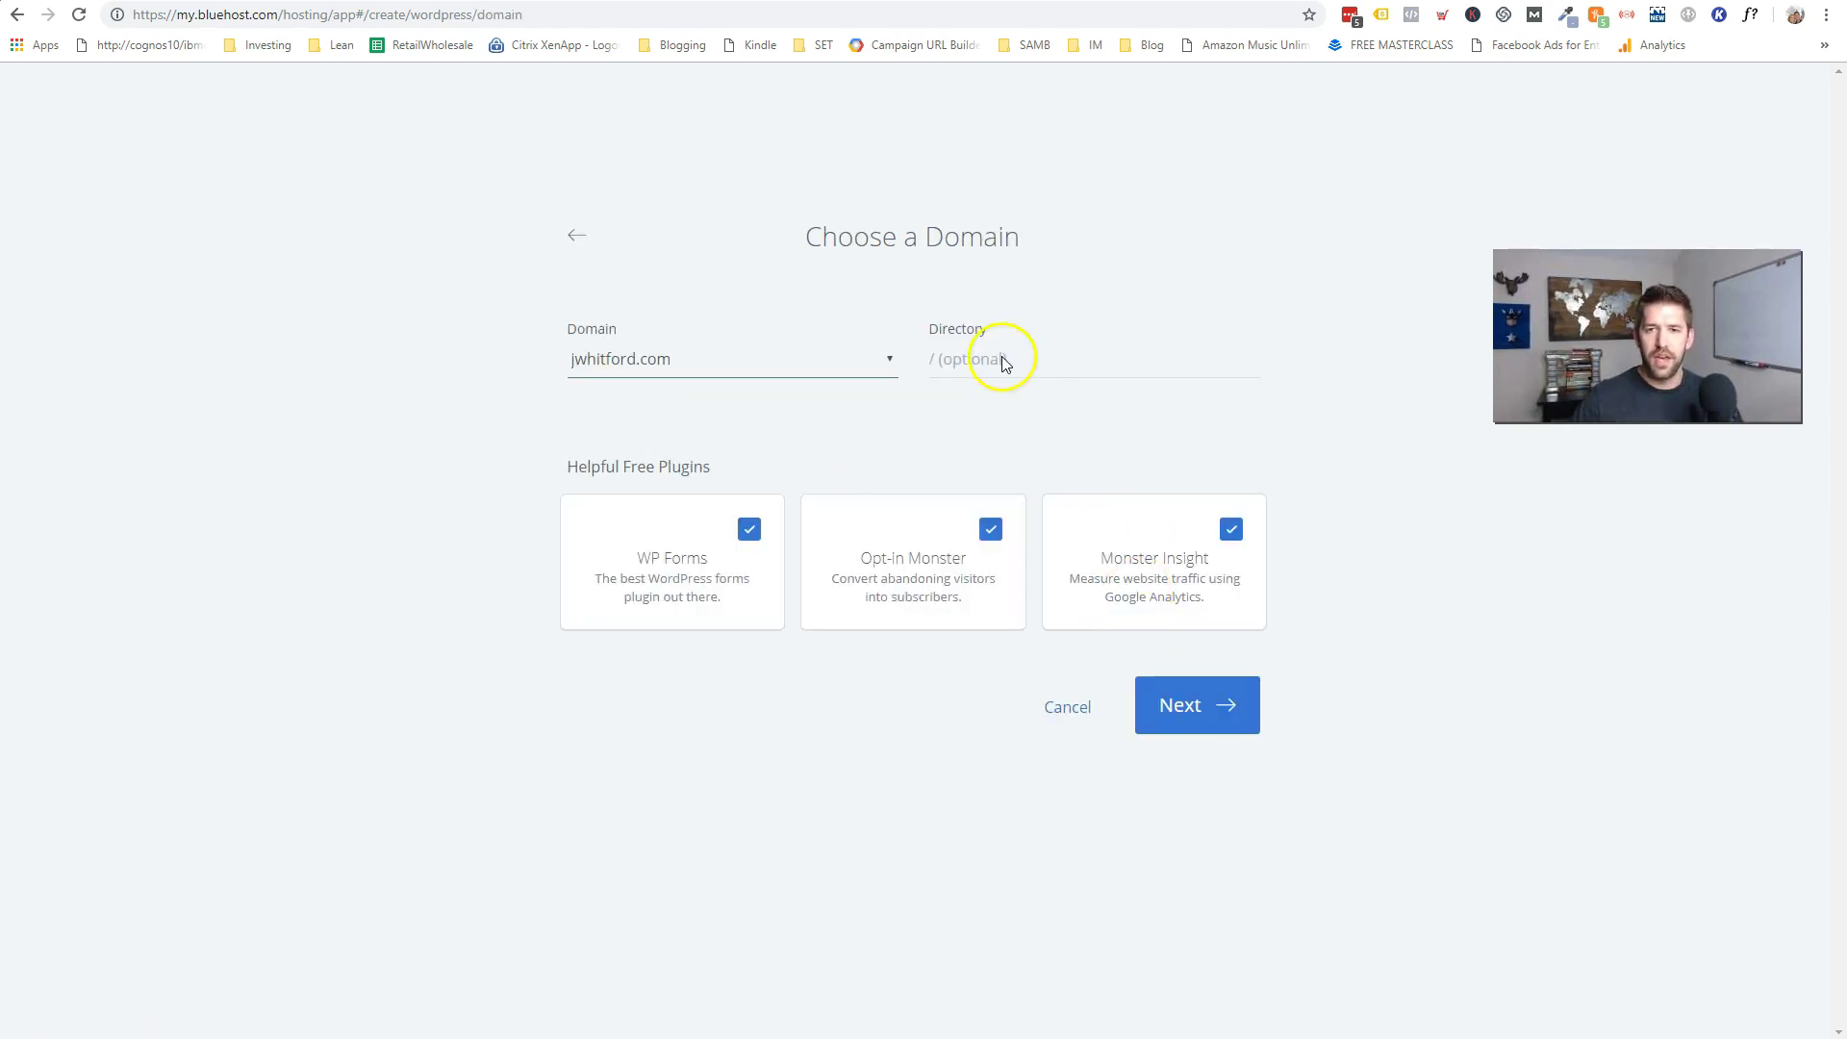
- Choose conversionsandbox.com as the domain, leaving the directory field blank
click(853, 368)
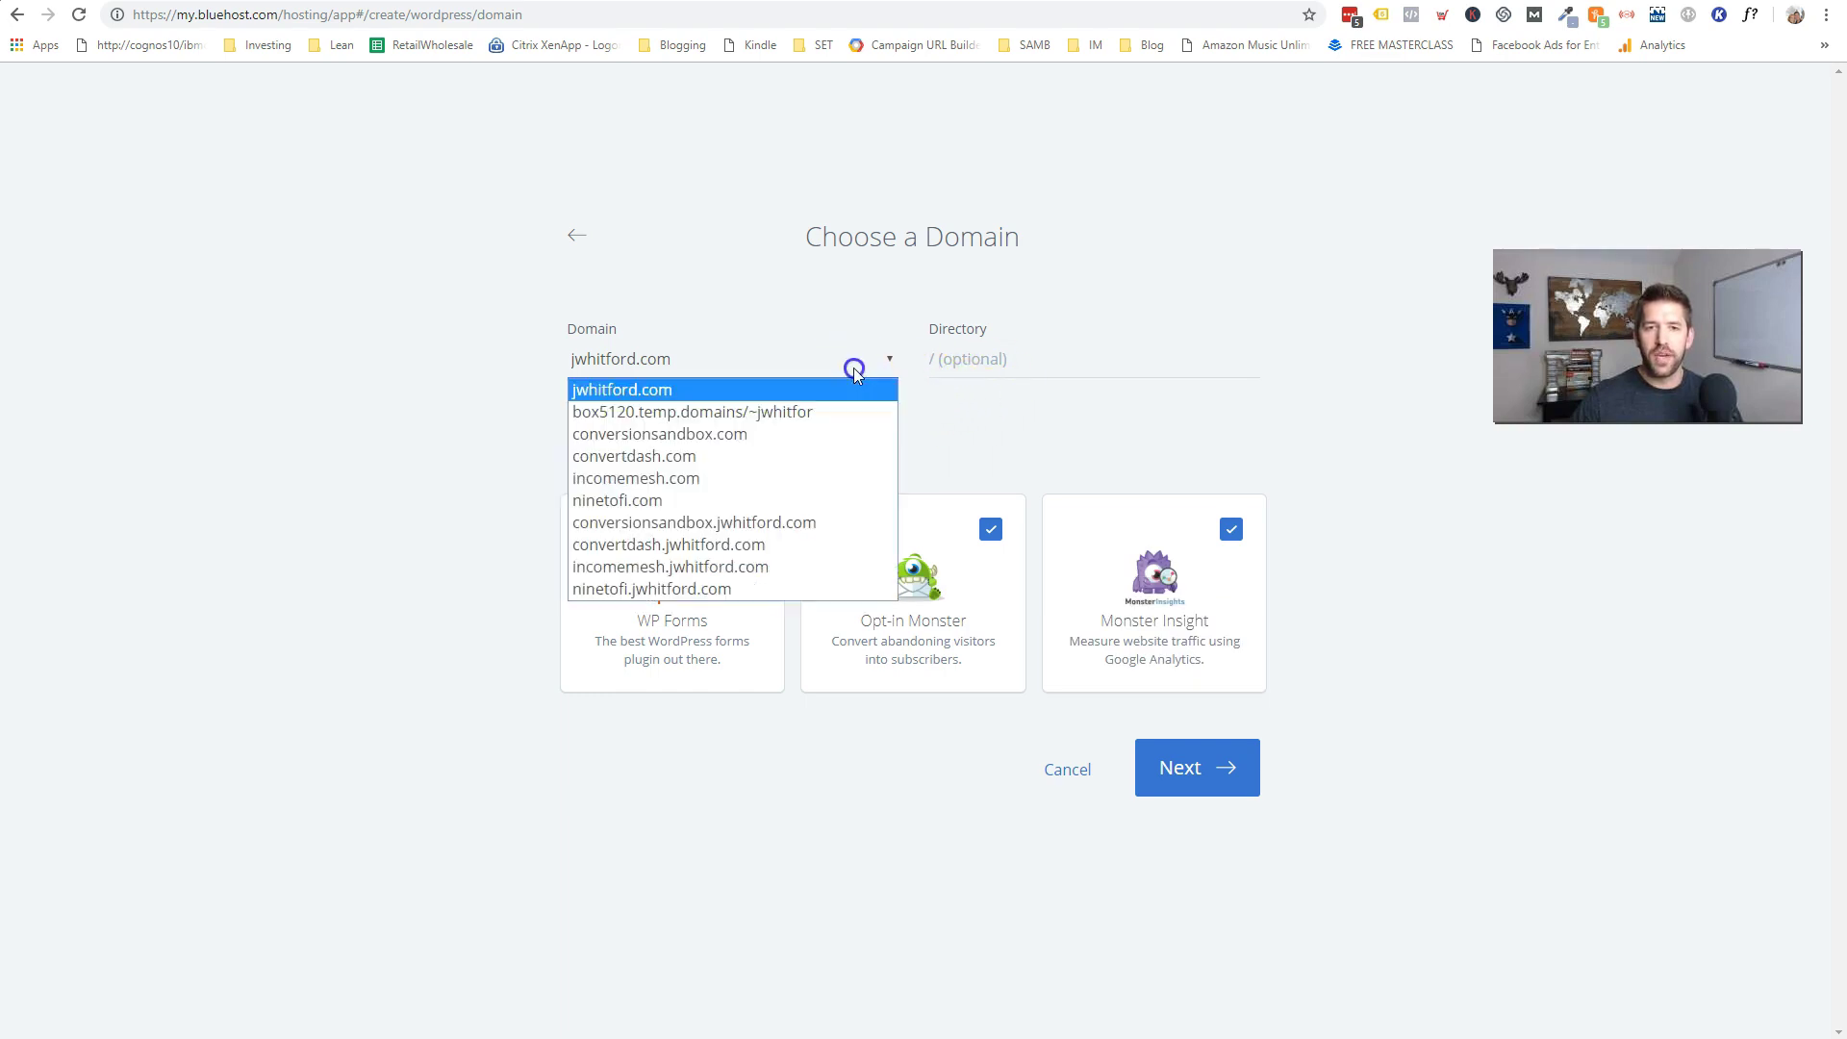
click(718, 445)
click(1048, 363)
click(959, 414)
- Untick the free plugins, install WordPress, and log in to the new site
click(749, 529)
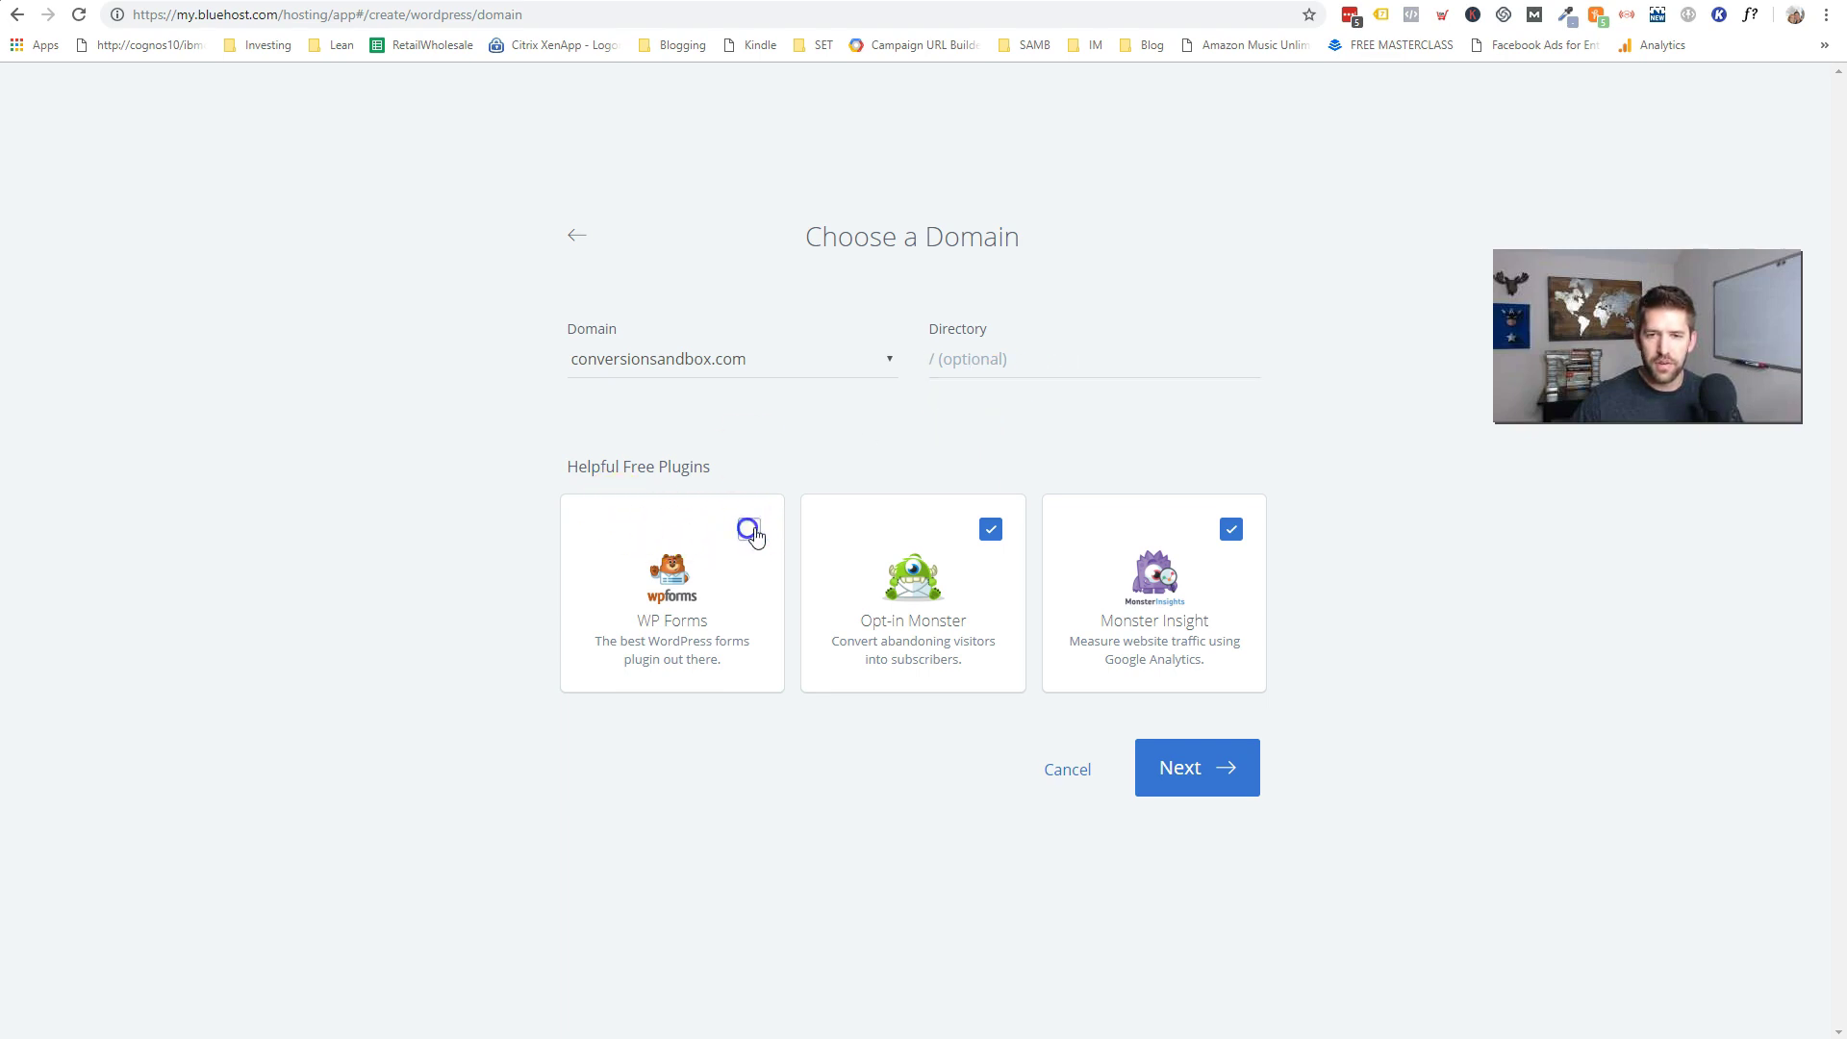
click(1231, 529)
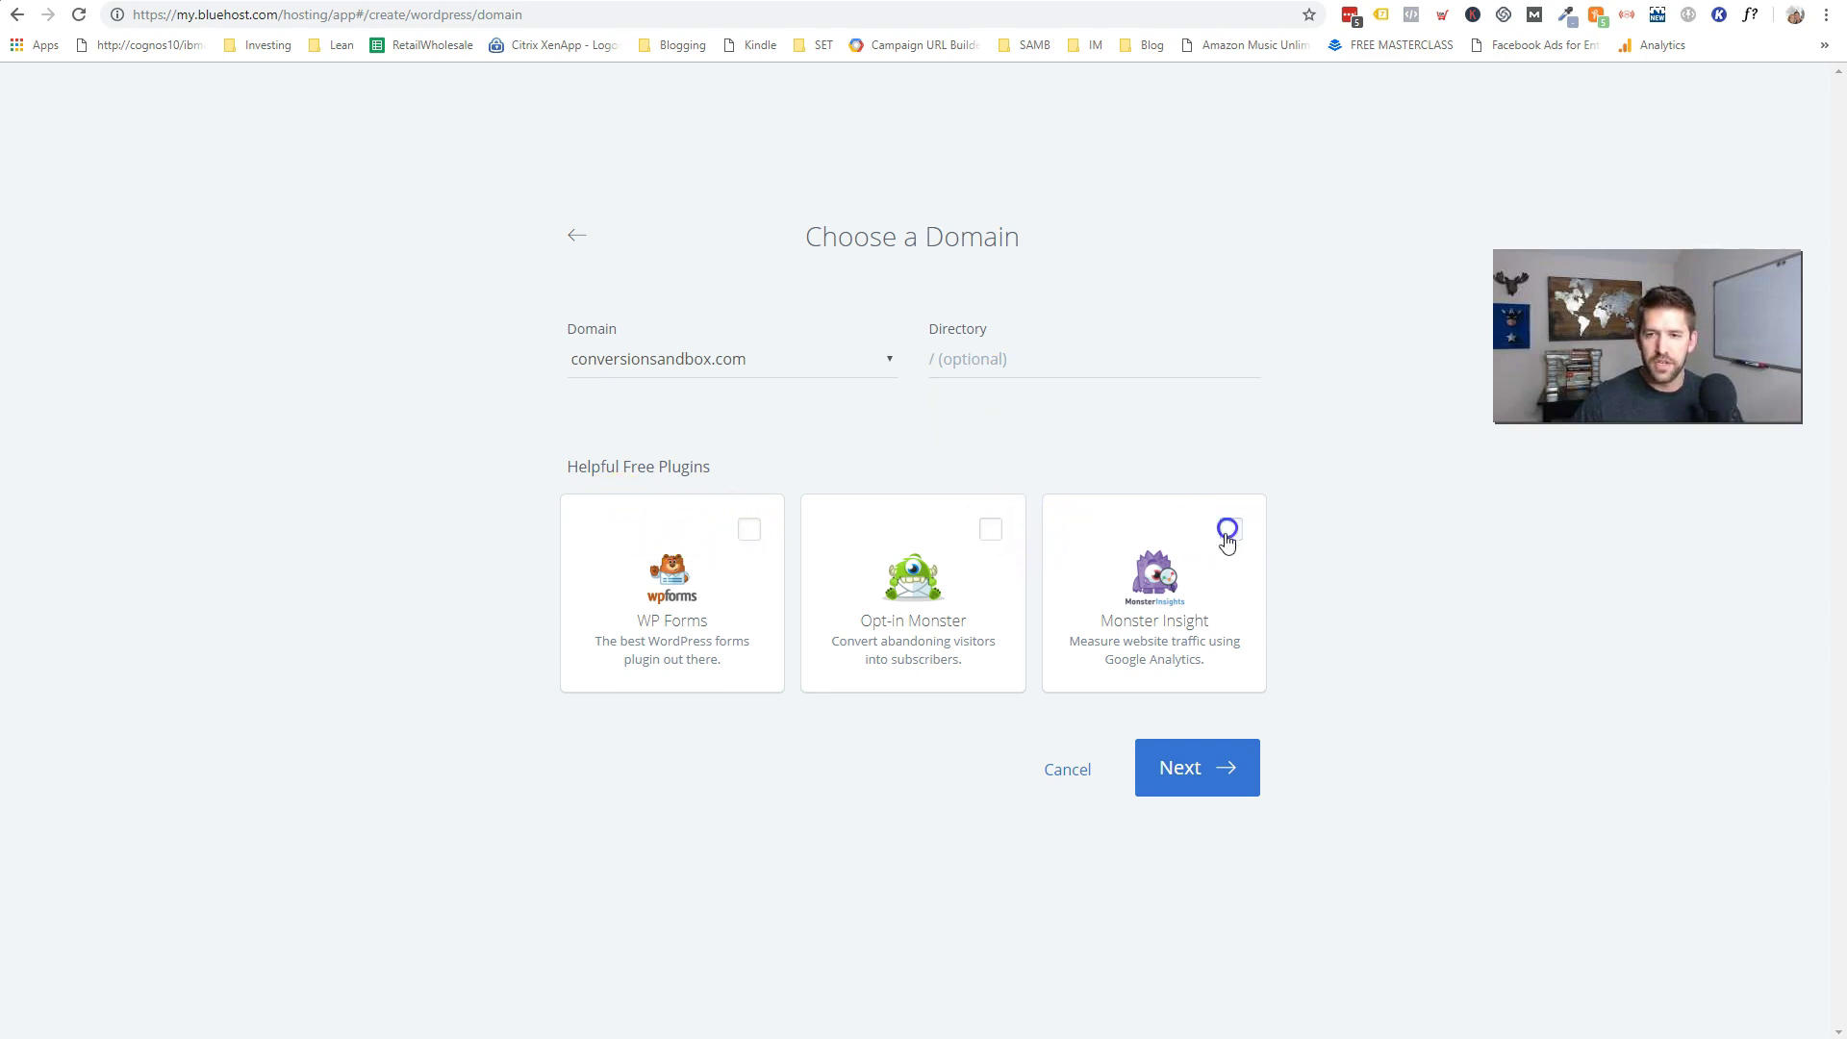
click(1201, 775)
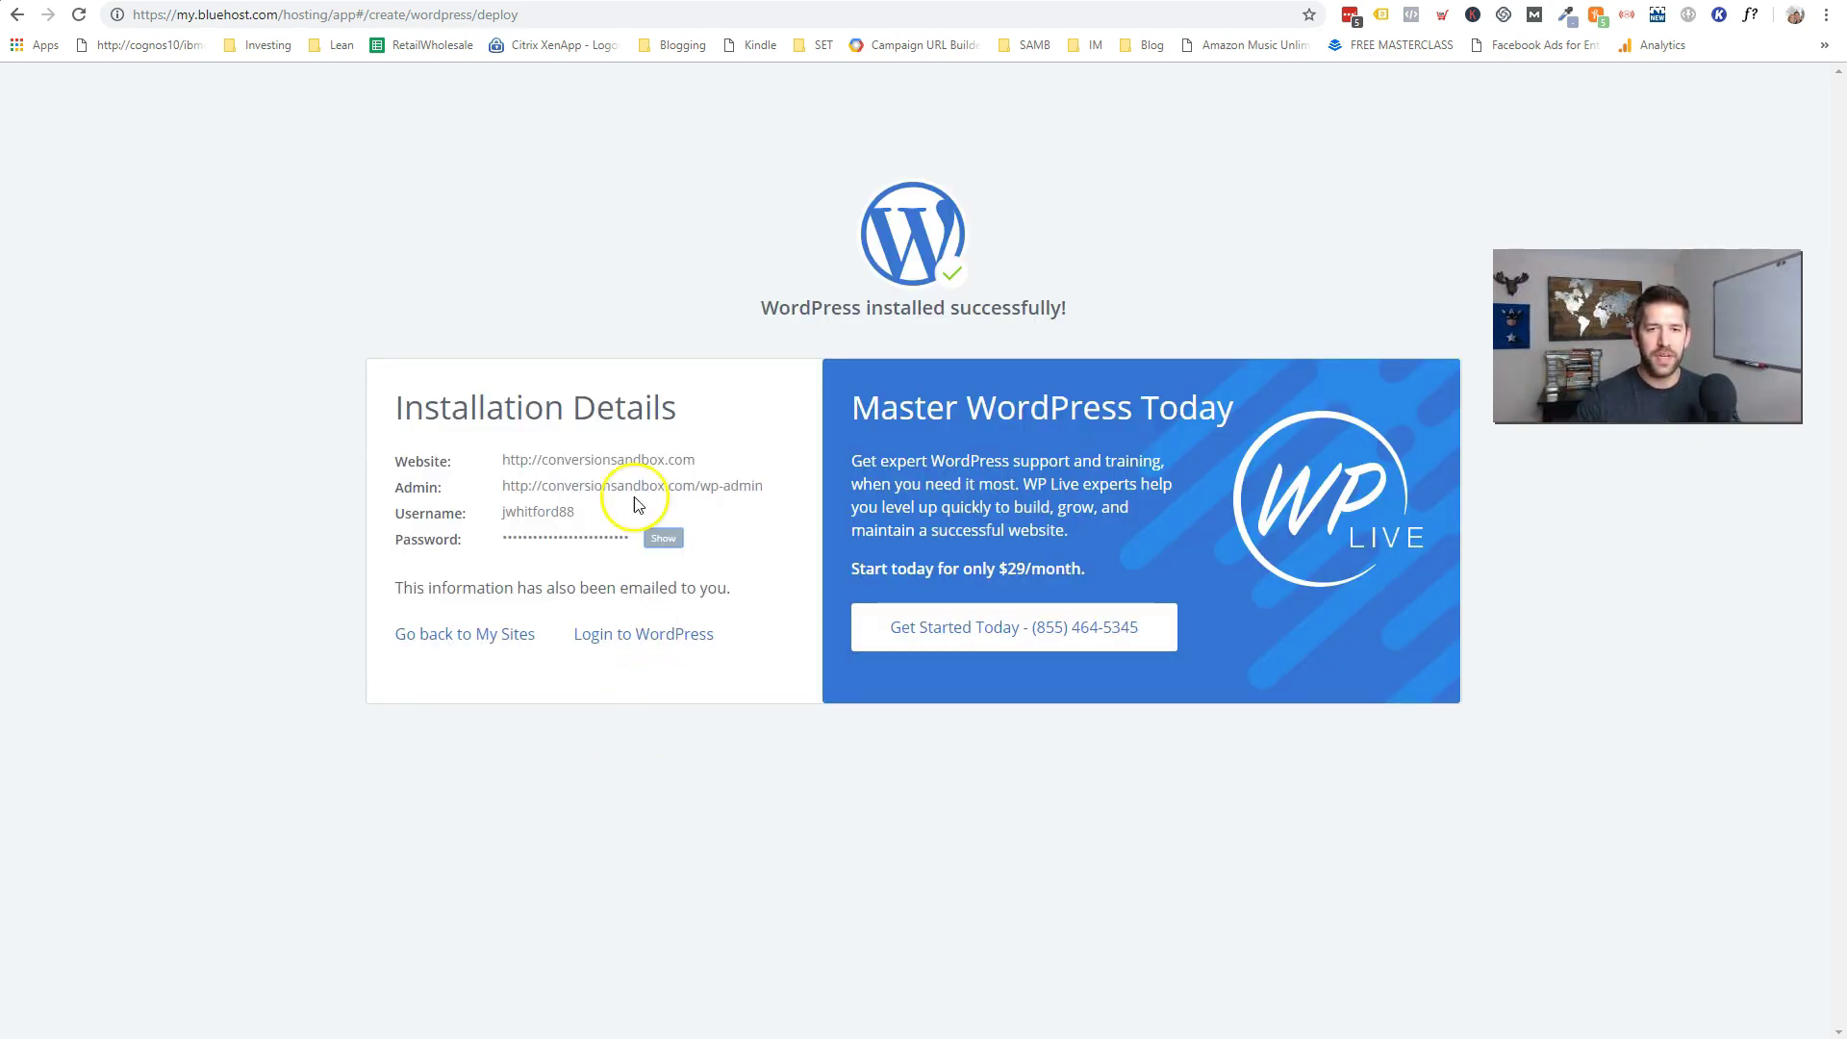
click(613, 635)
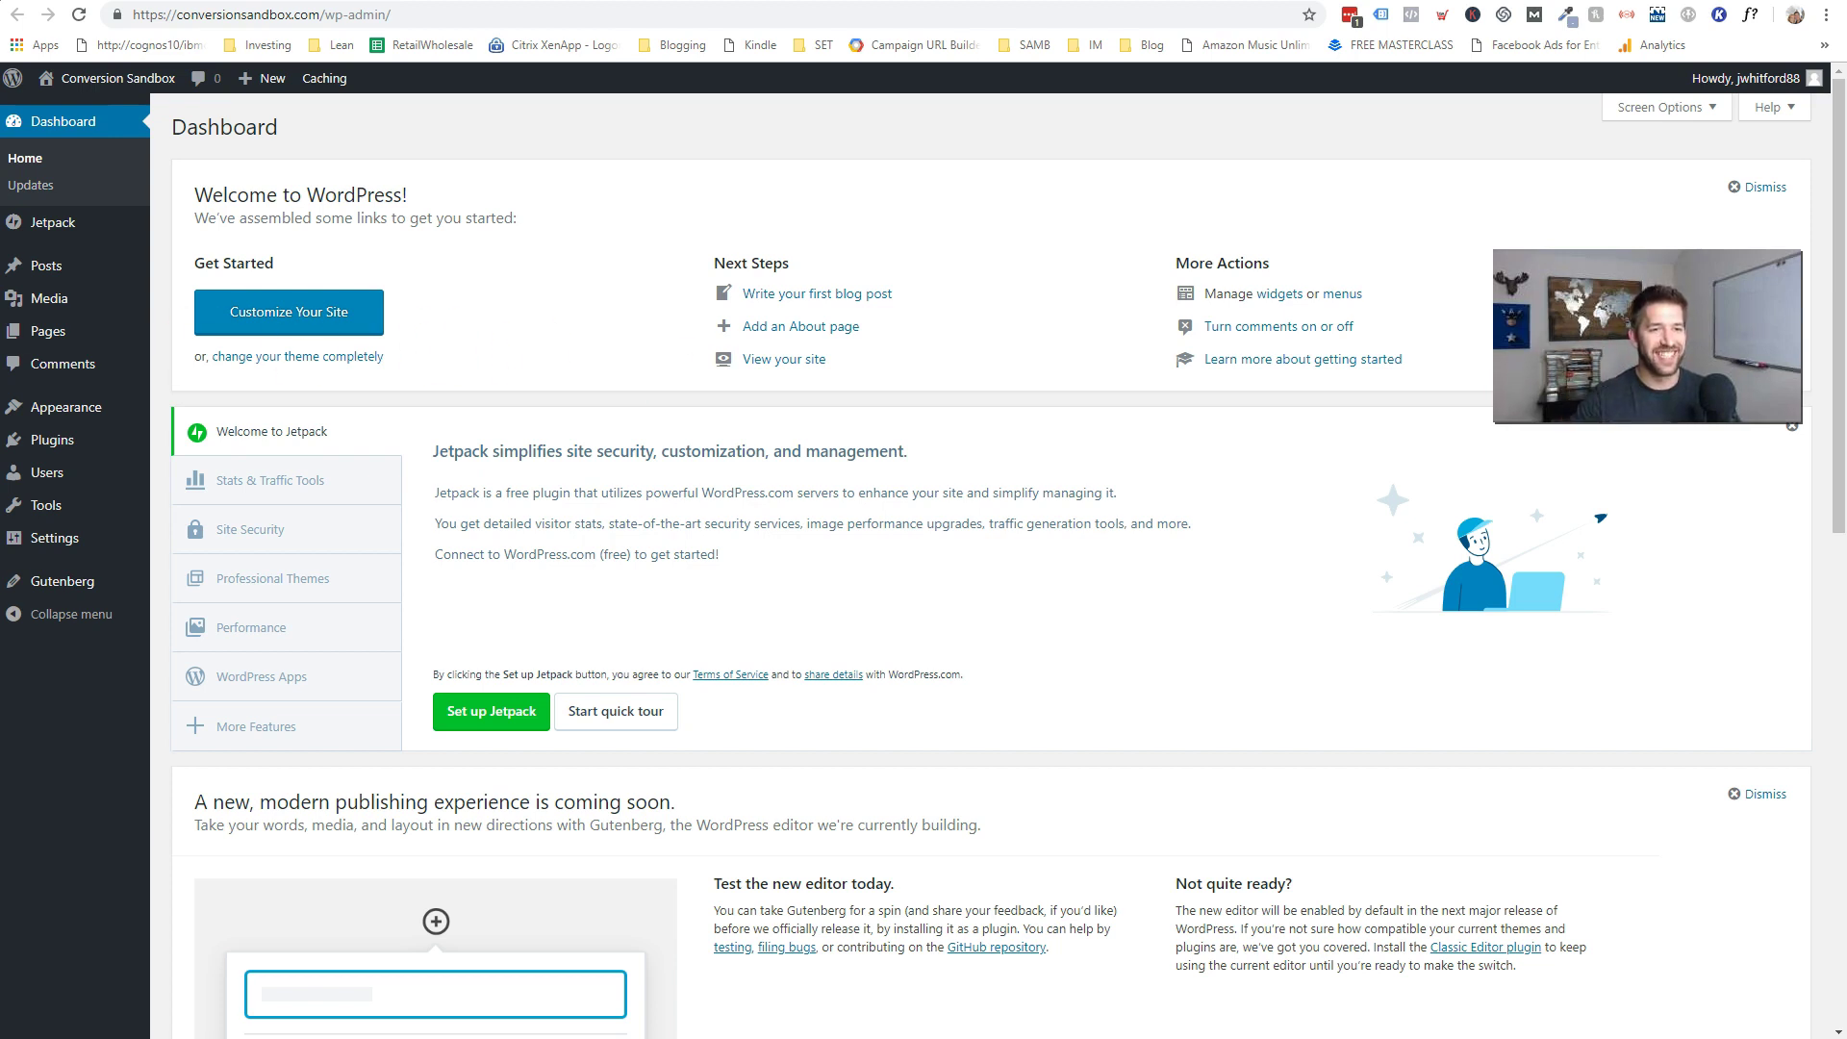
- Search the theme directory for 'astra', then install and activate the Astra theme
mouse_move(49, 412)
click(185, 419)
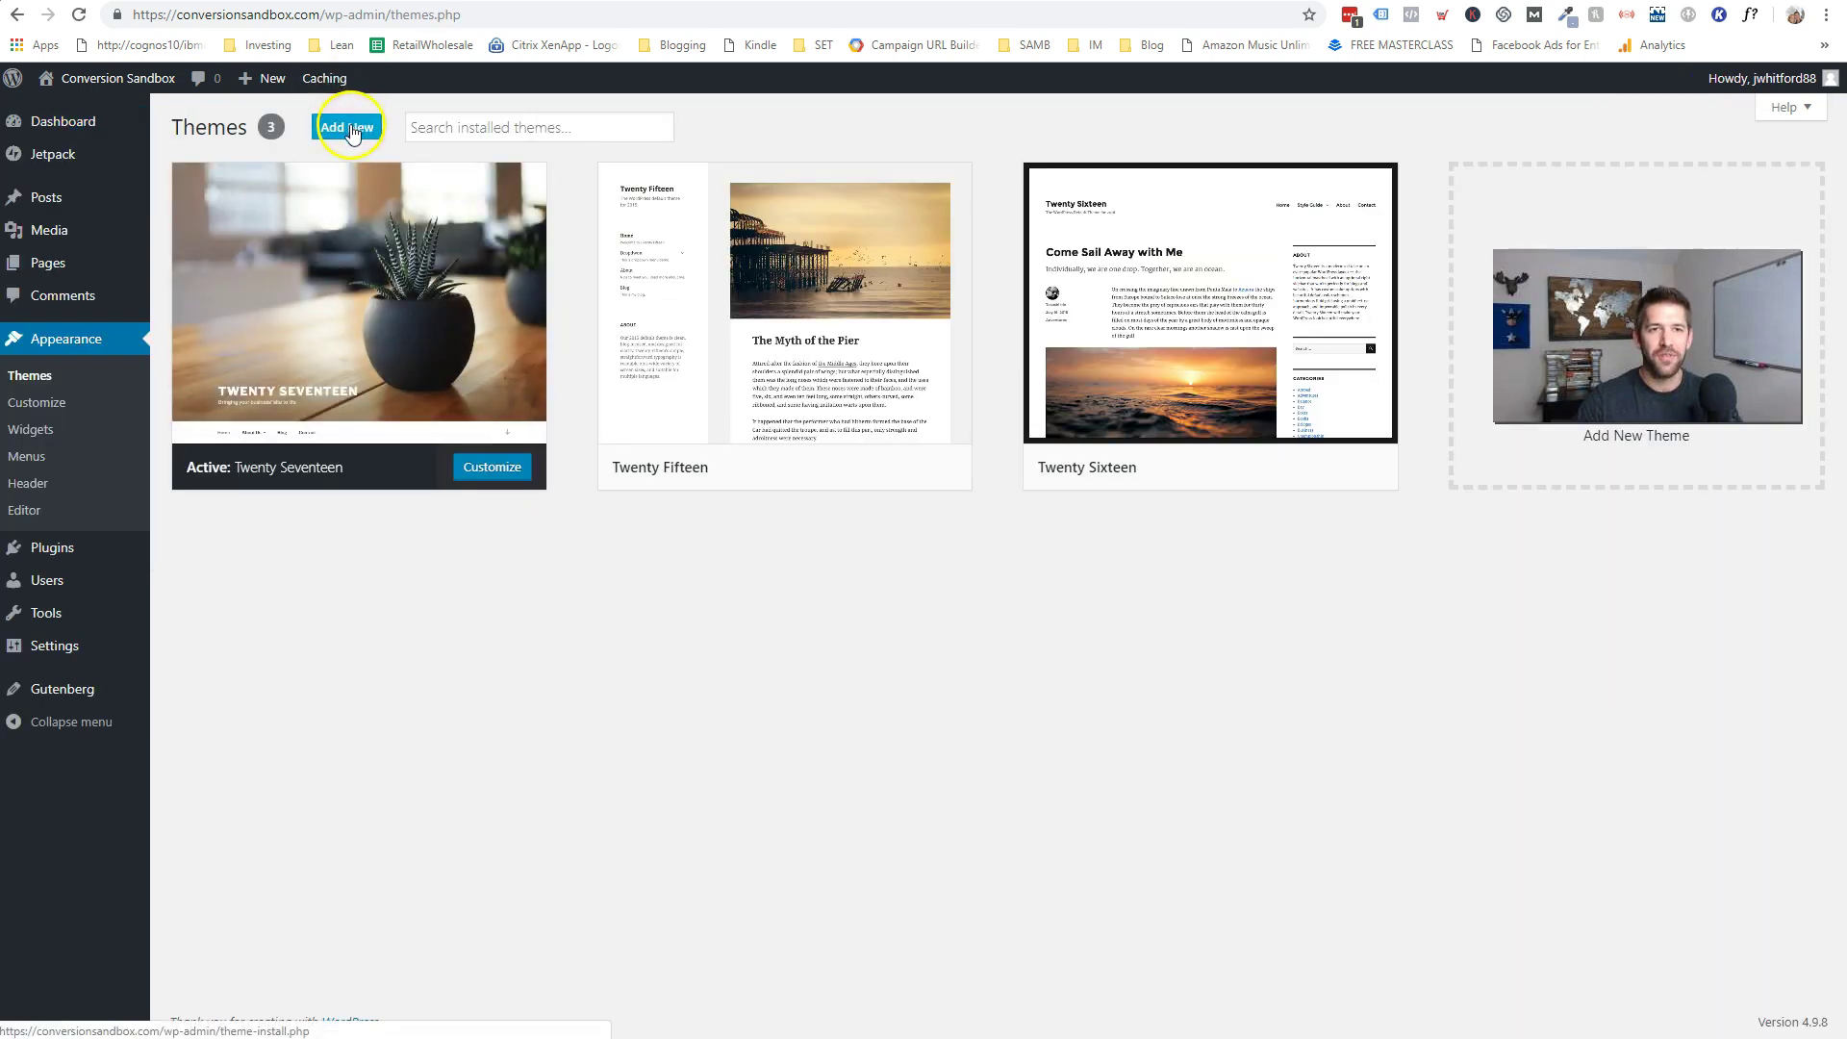
click(353, 128)
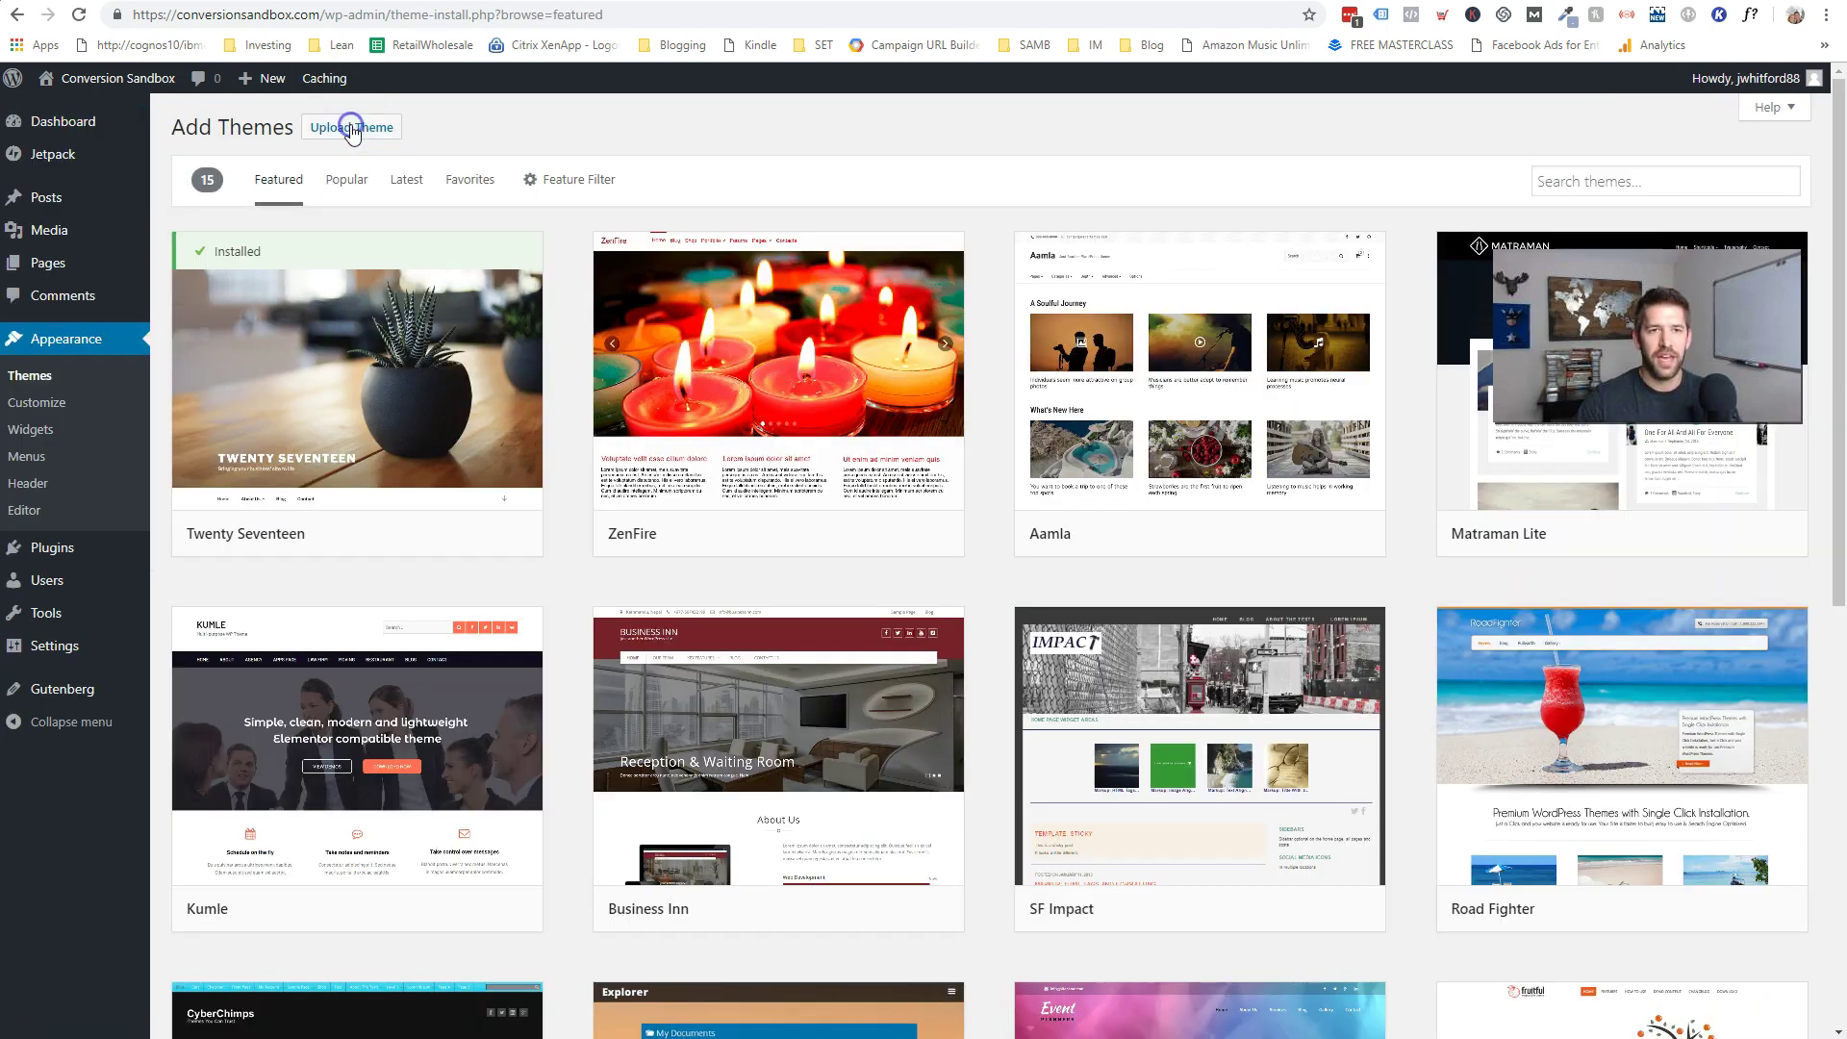
click(1600, 177)
text(astra)
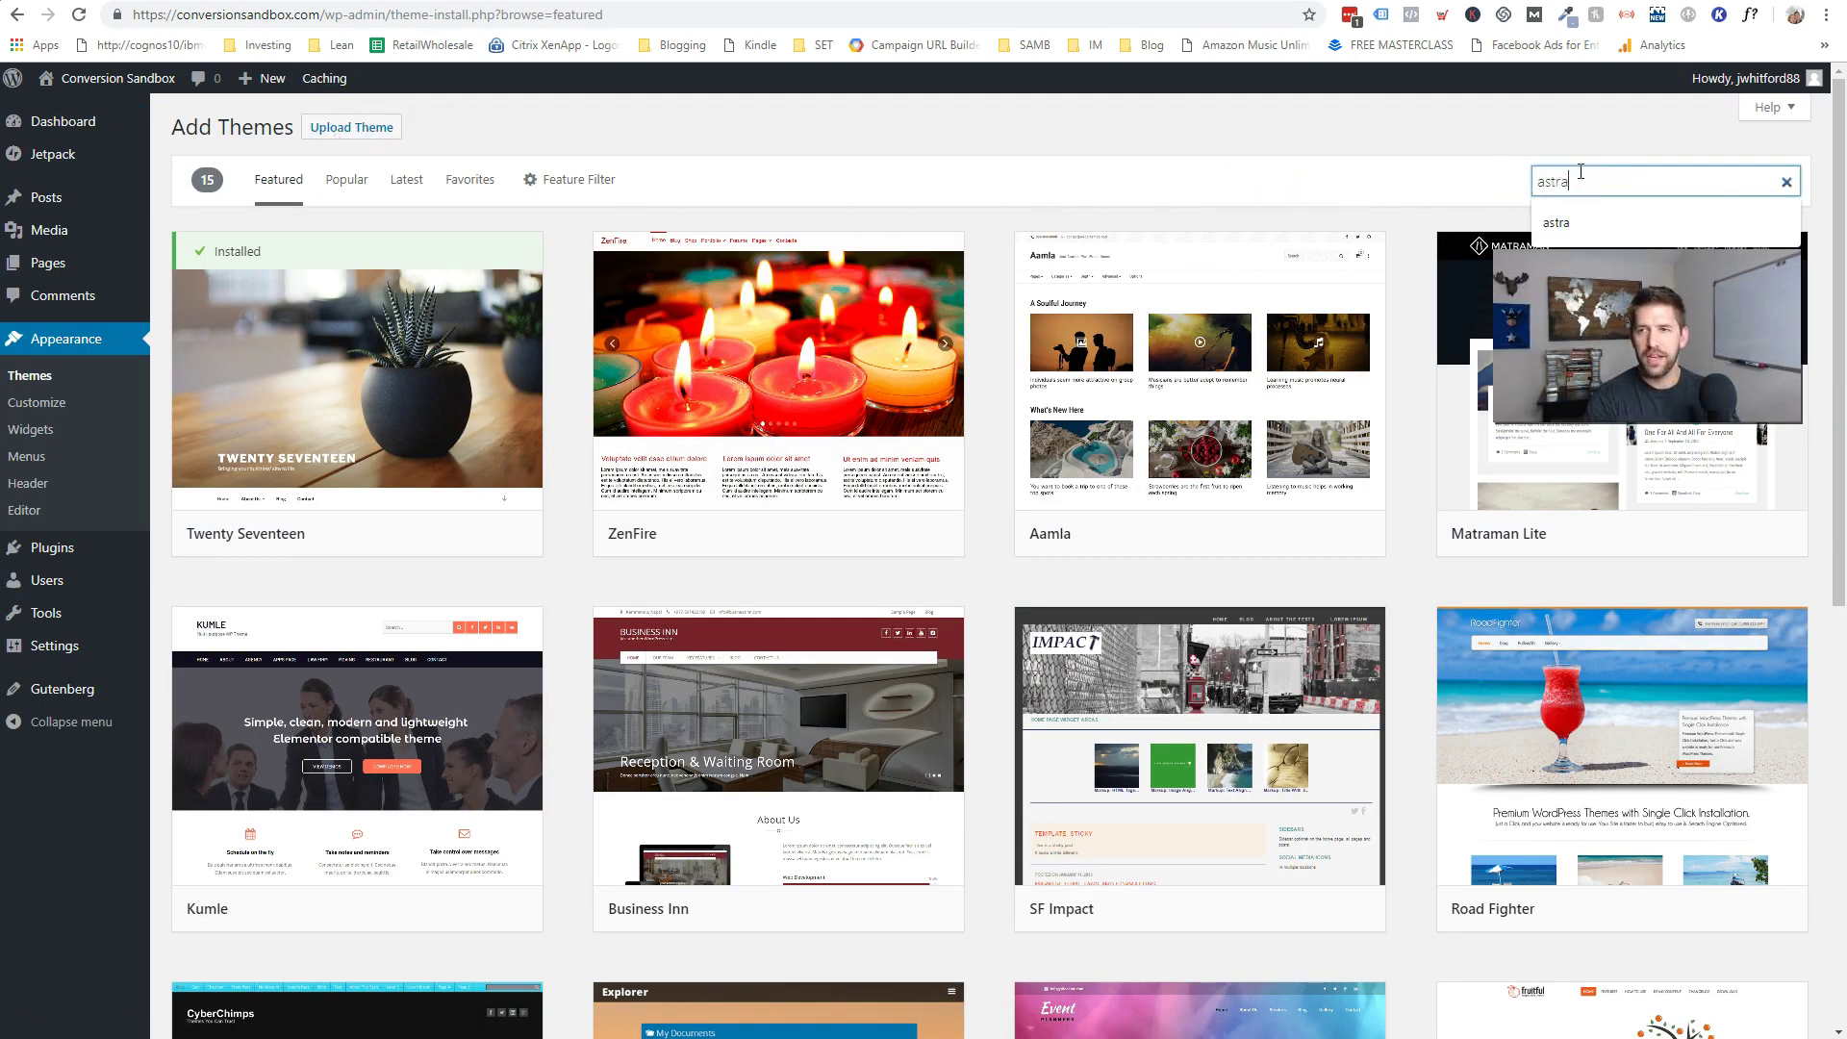
key(Return)
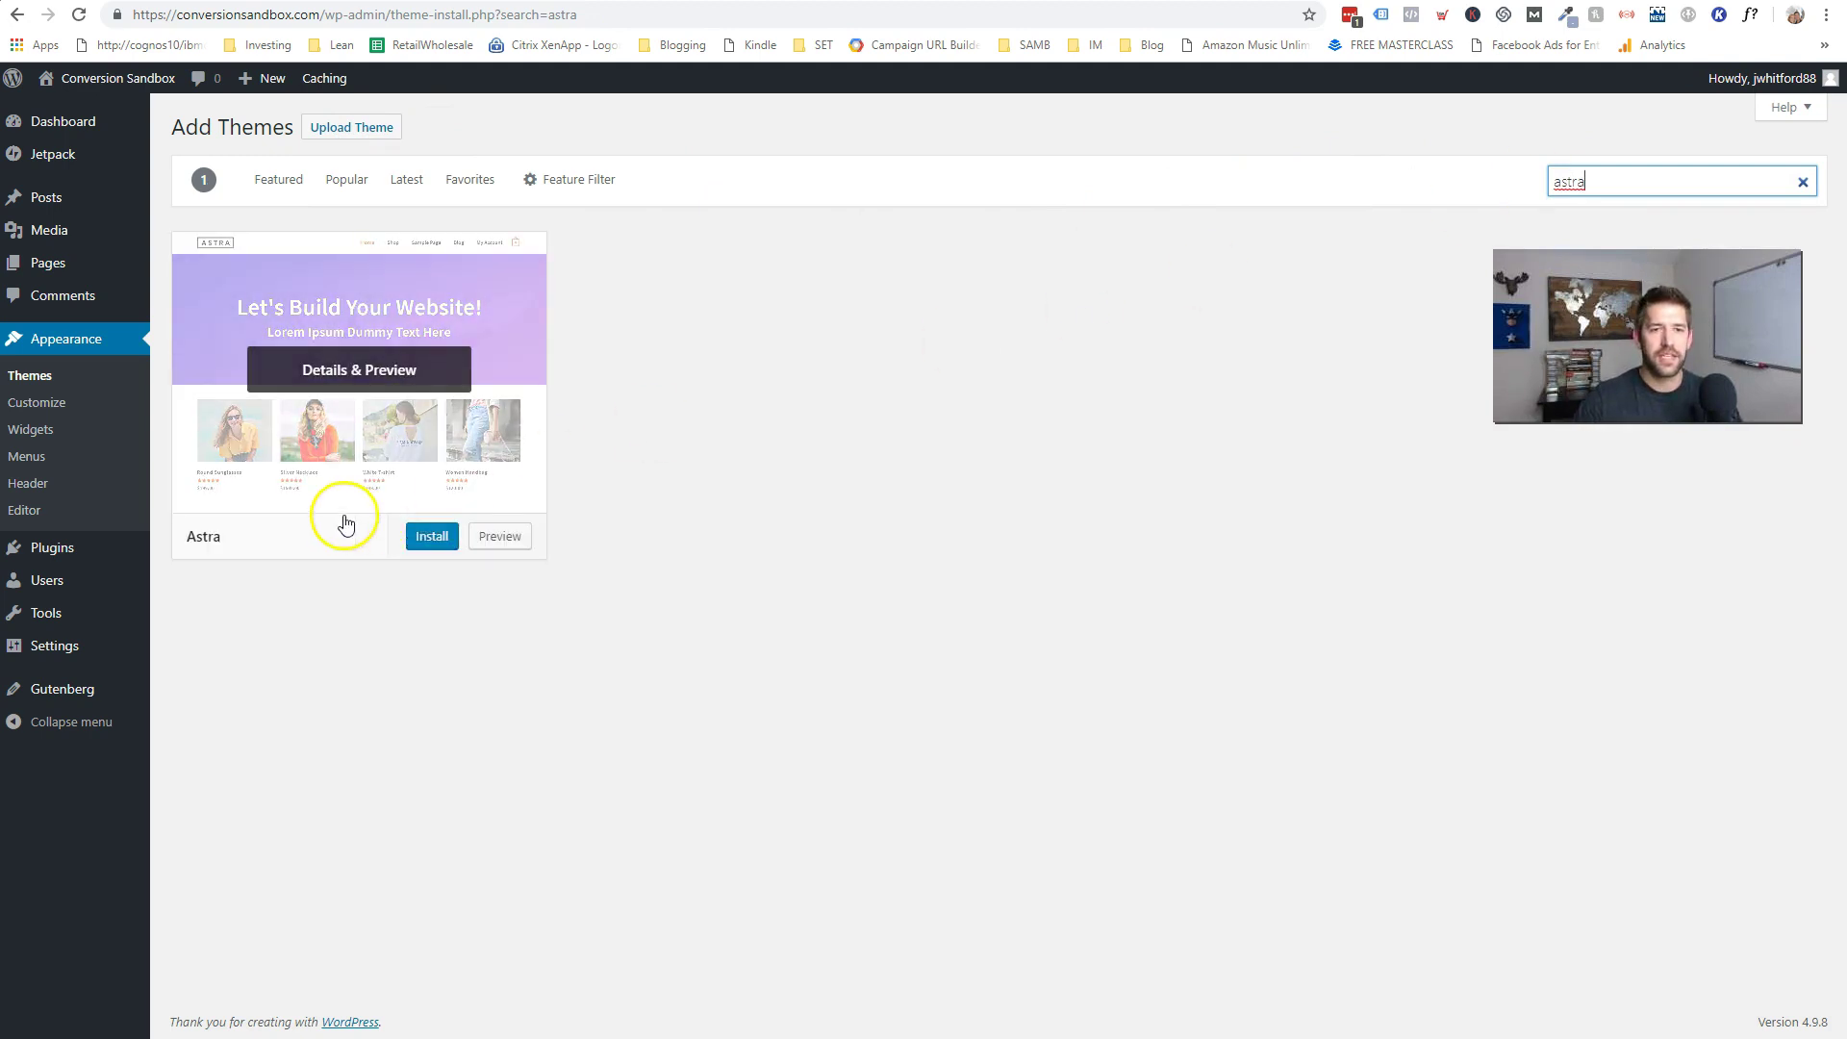
click(426, 539)
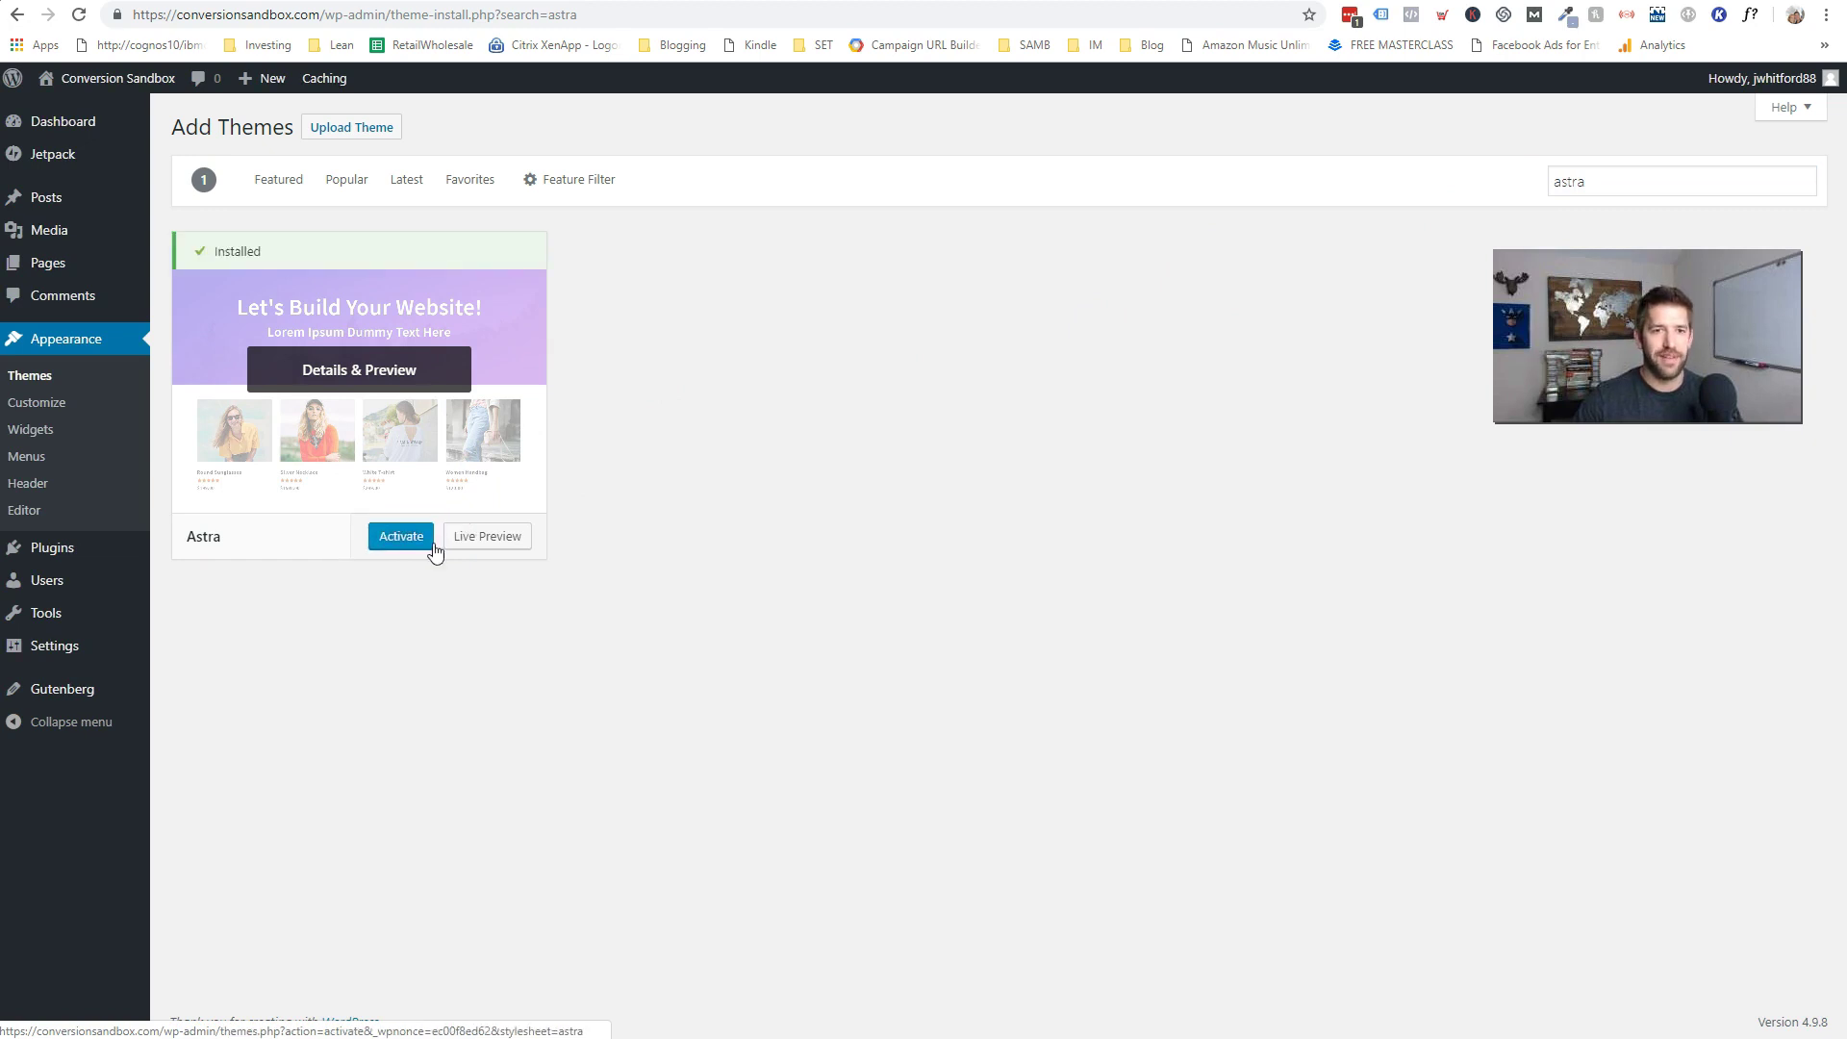
click(408, 547)
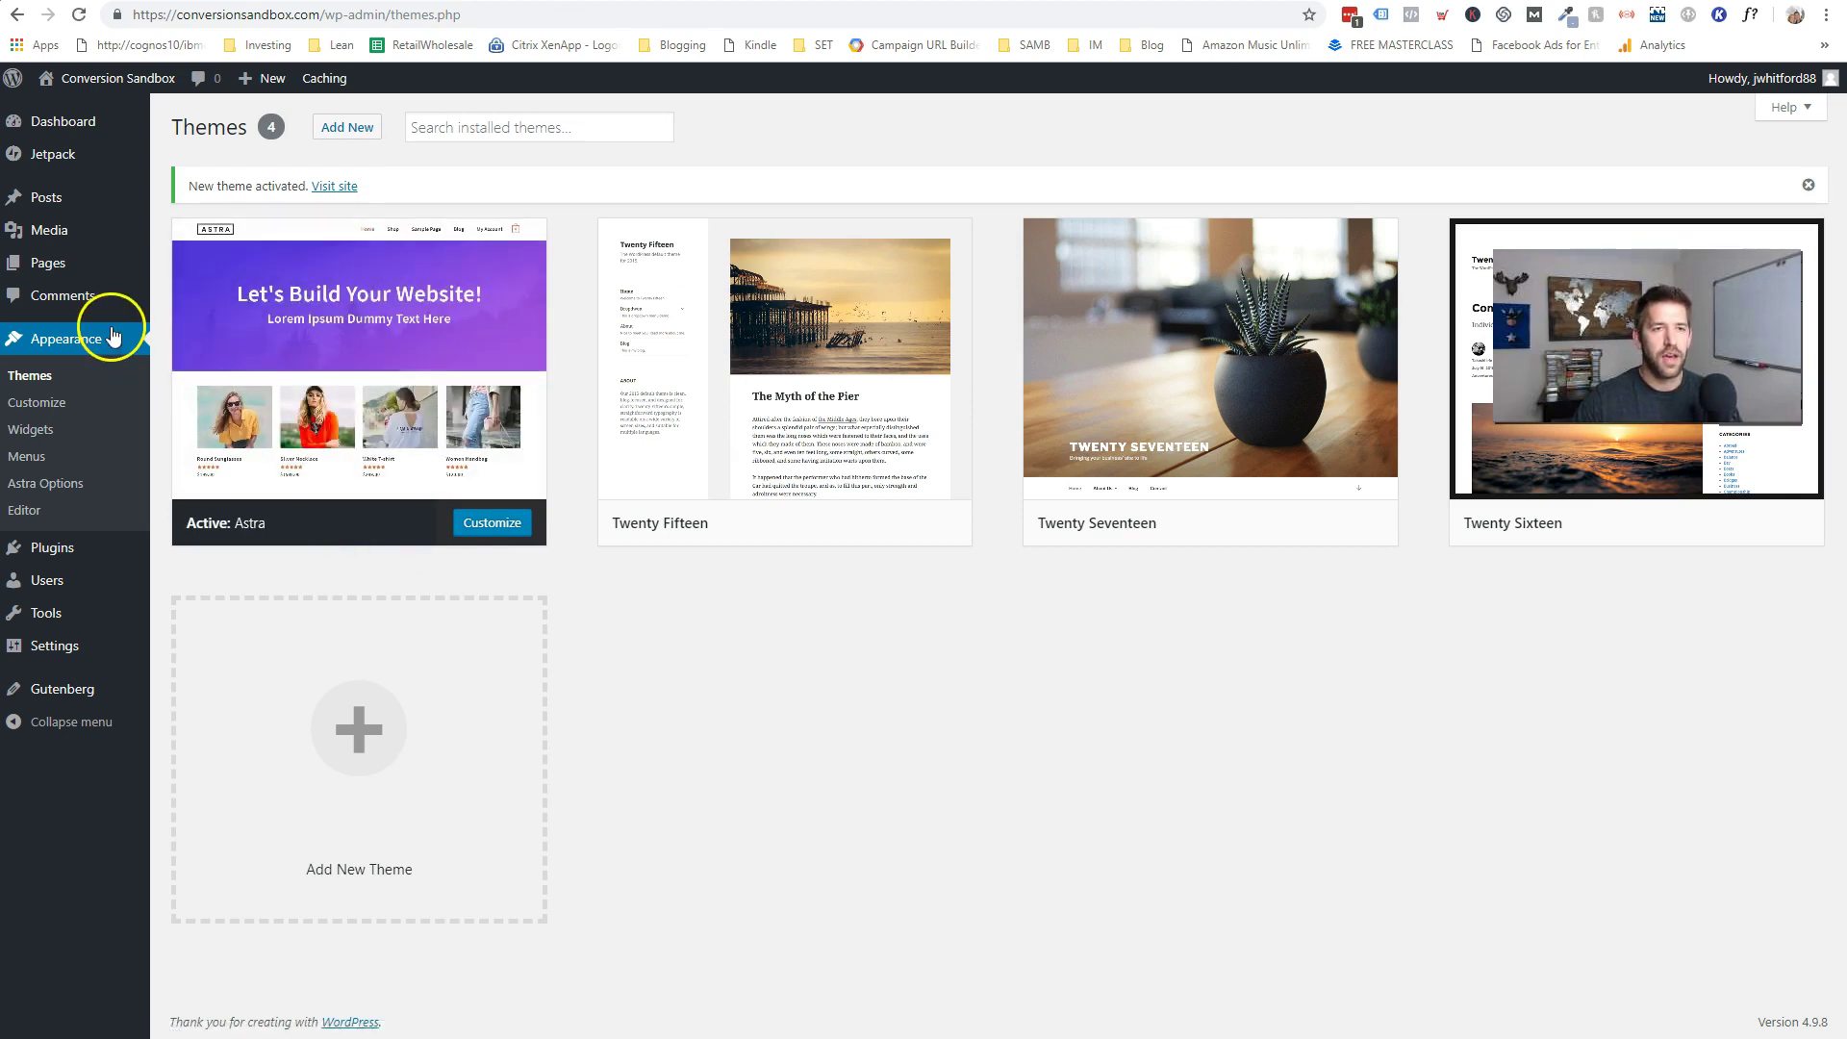
- Search plugins for 'brizy', then install and activate Brizy – Page Builder
mouse_move(60, 574)
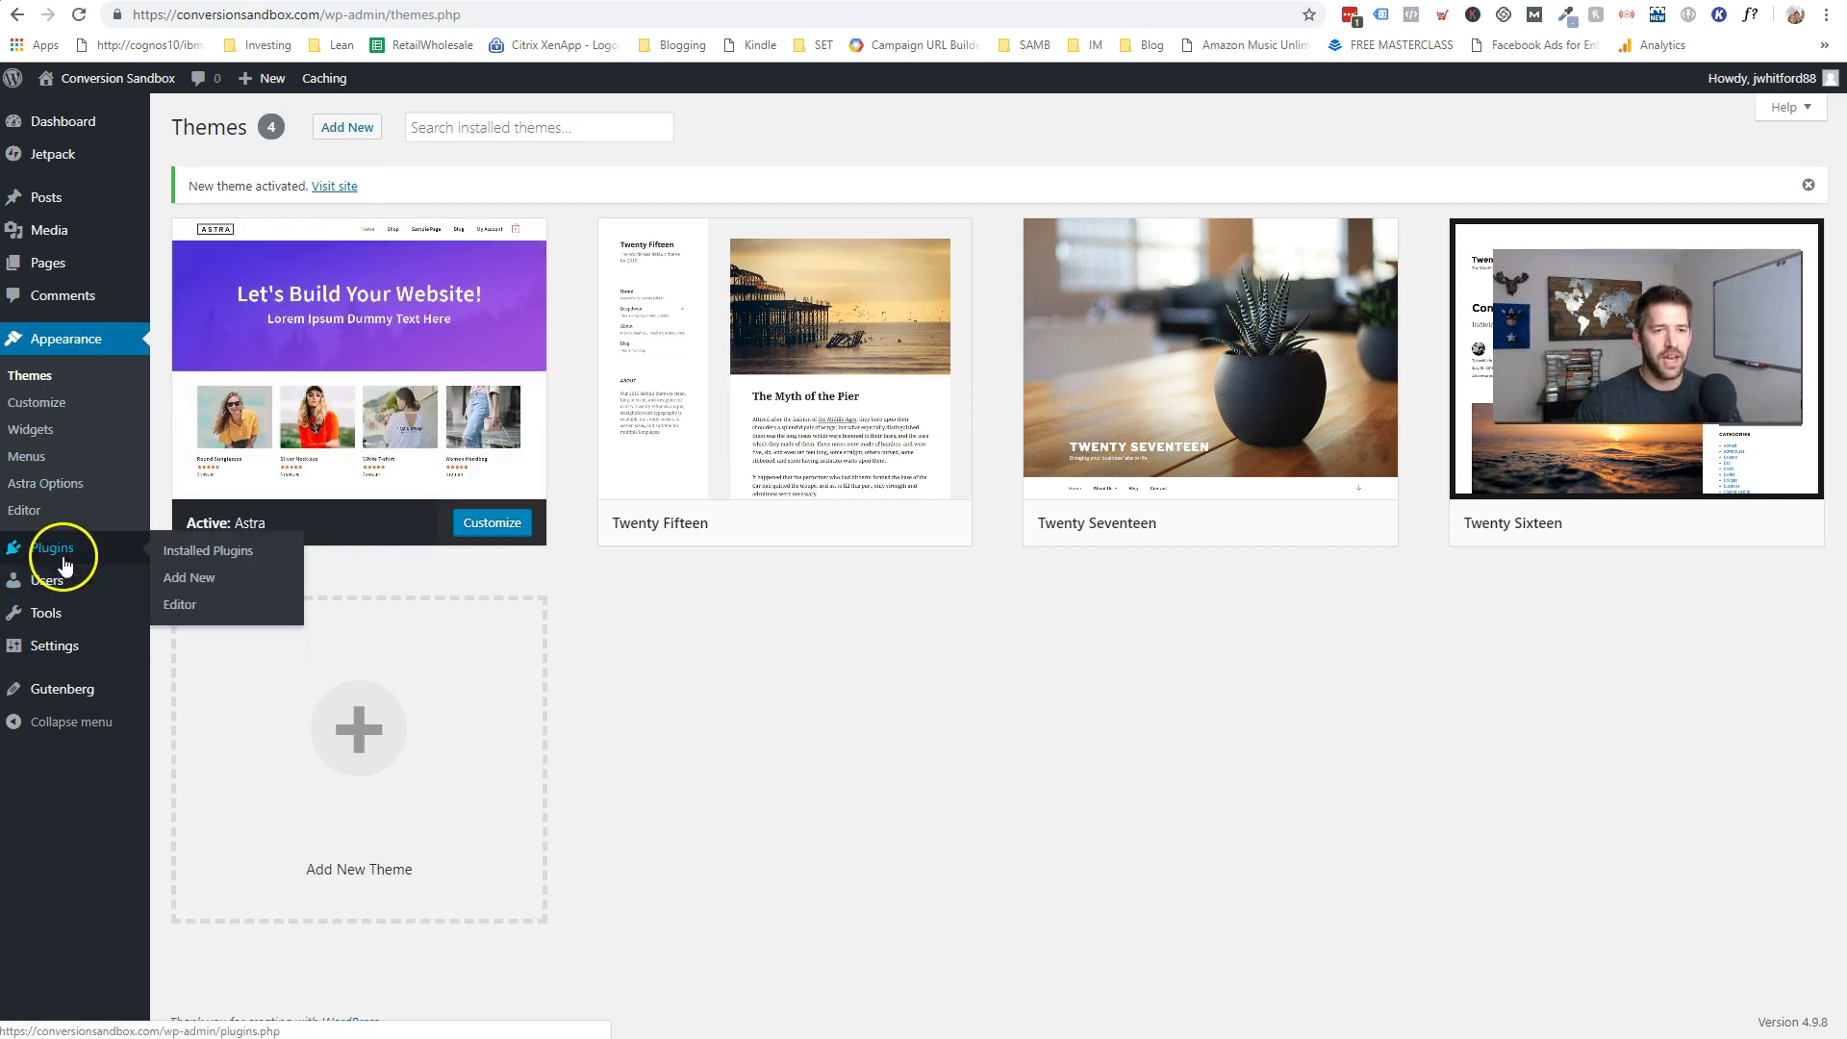
click(214, 583)
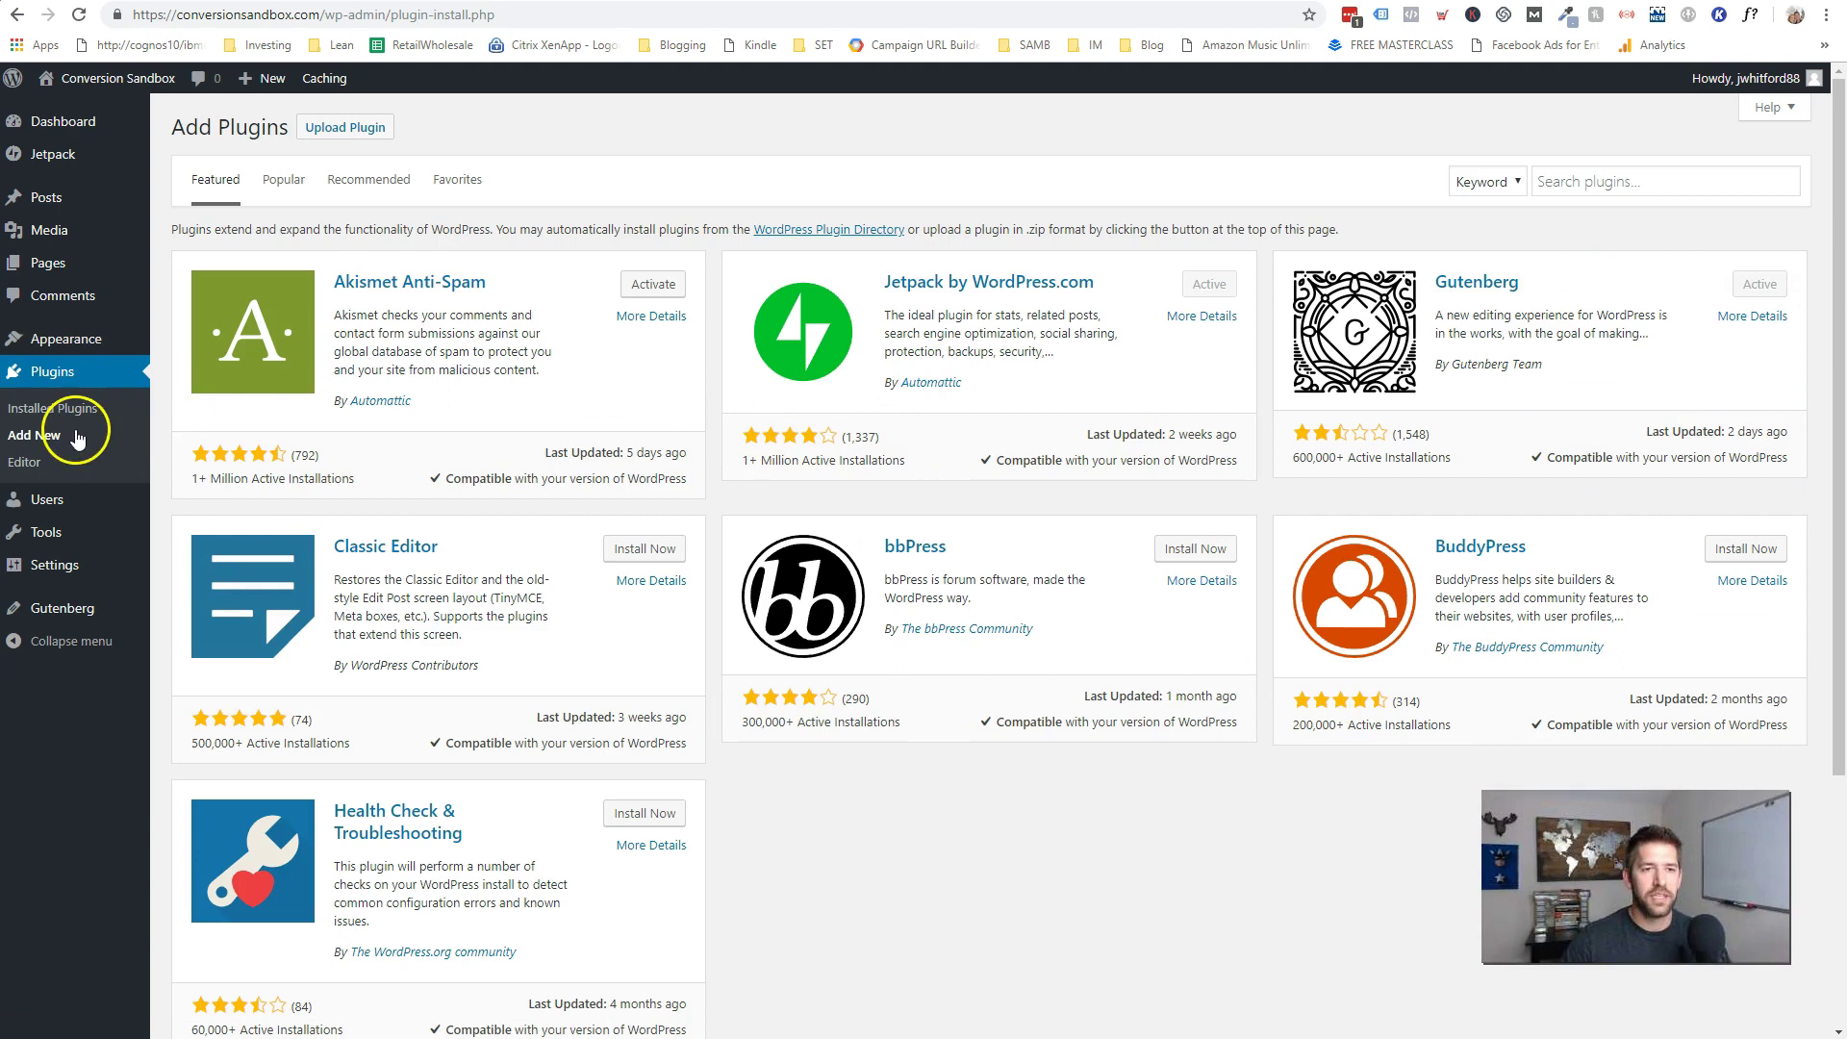
click(1583, 182)
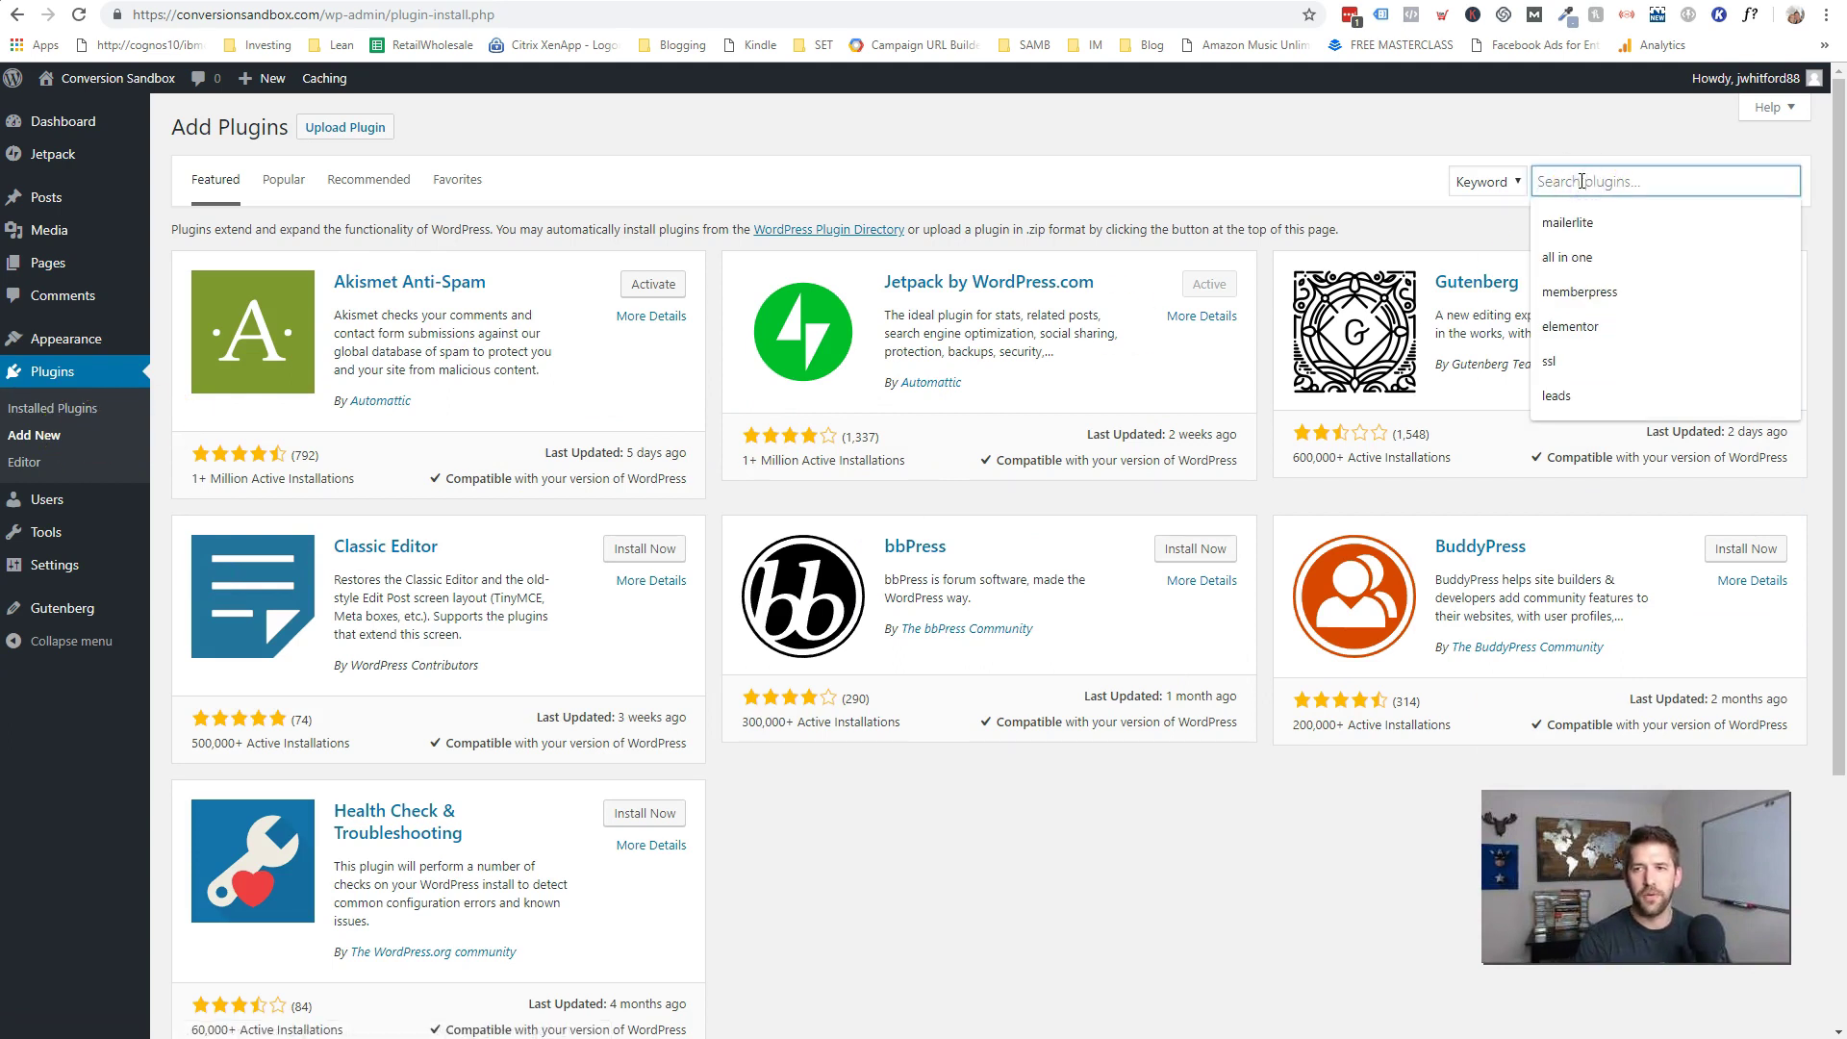
text(brizy)
key(Return)
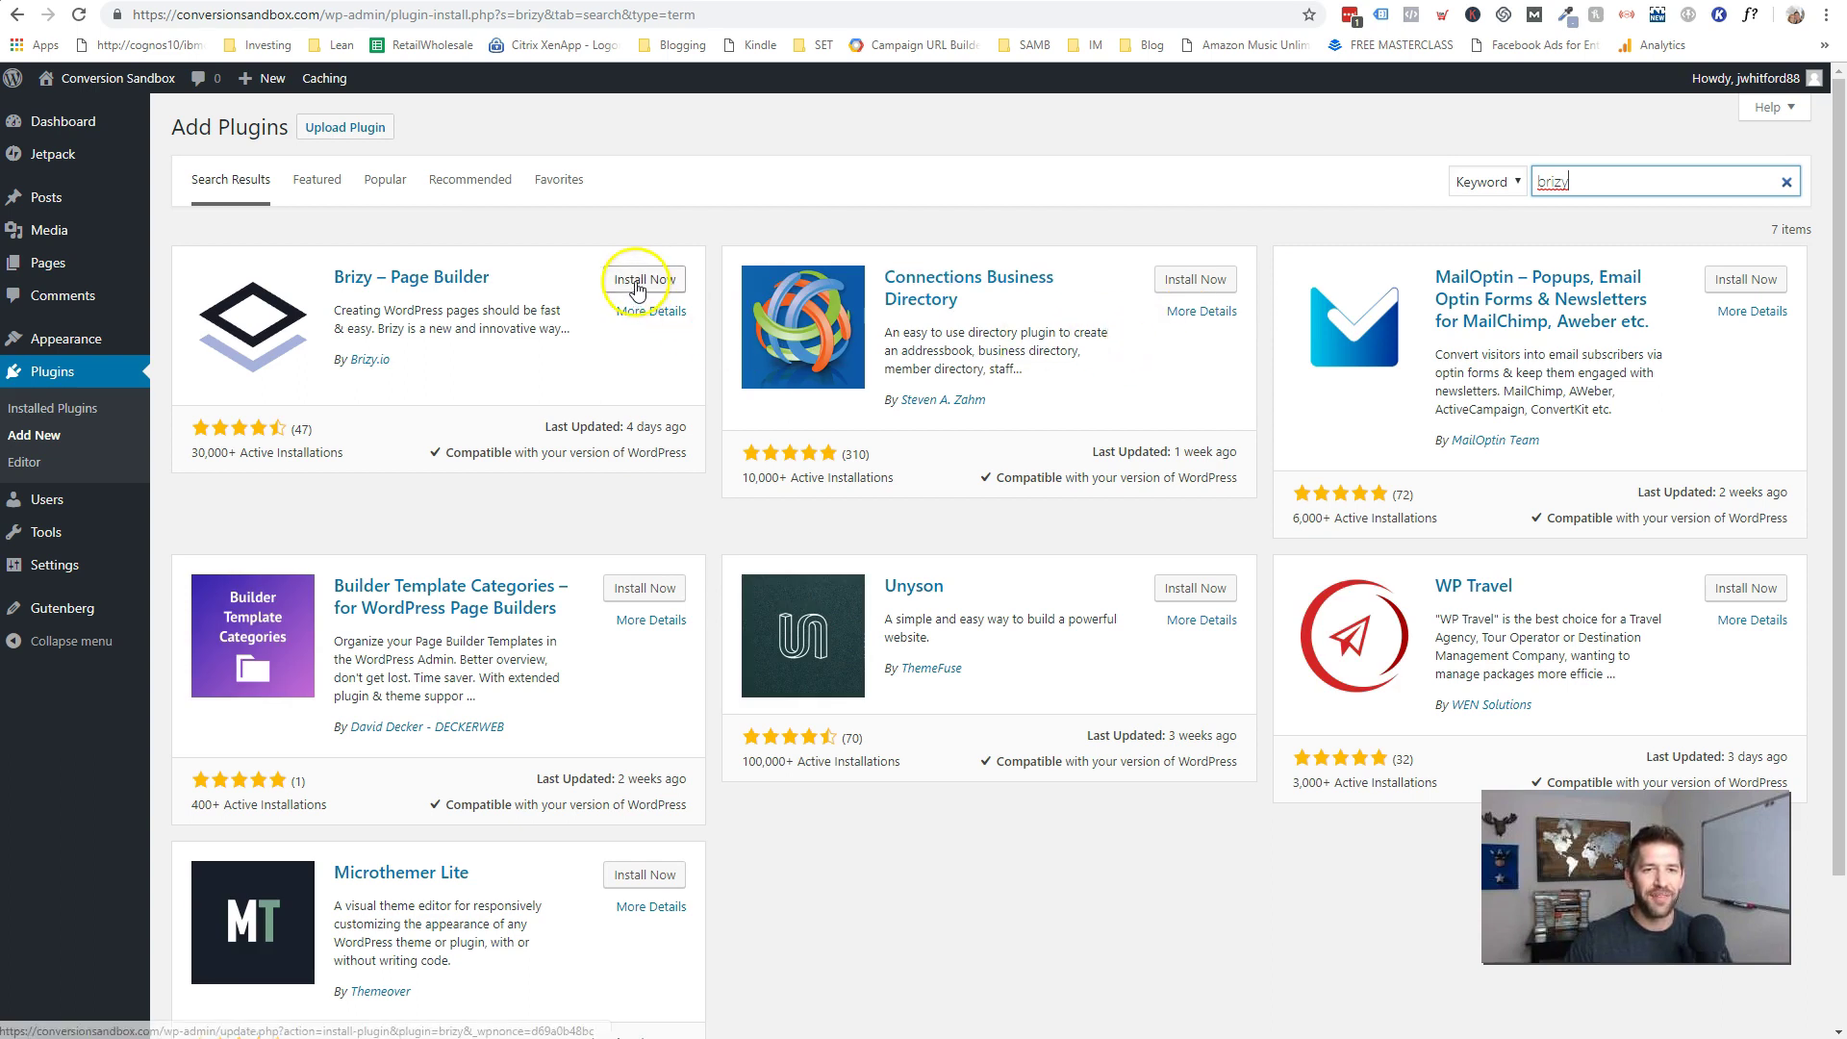
click(637, 289)
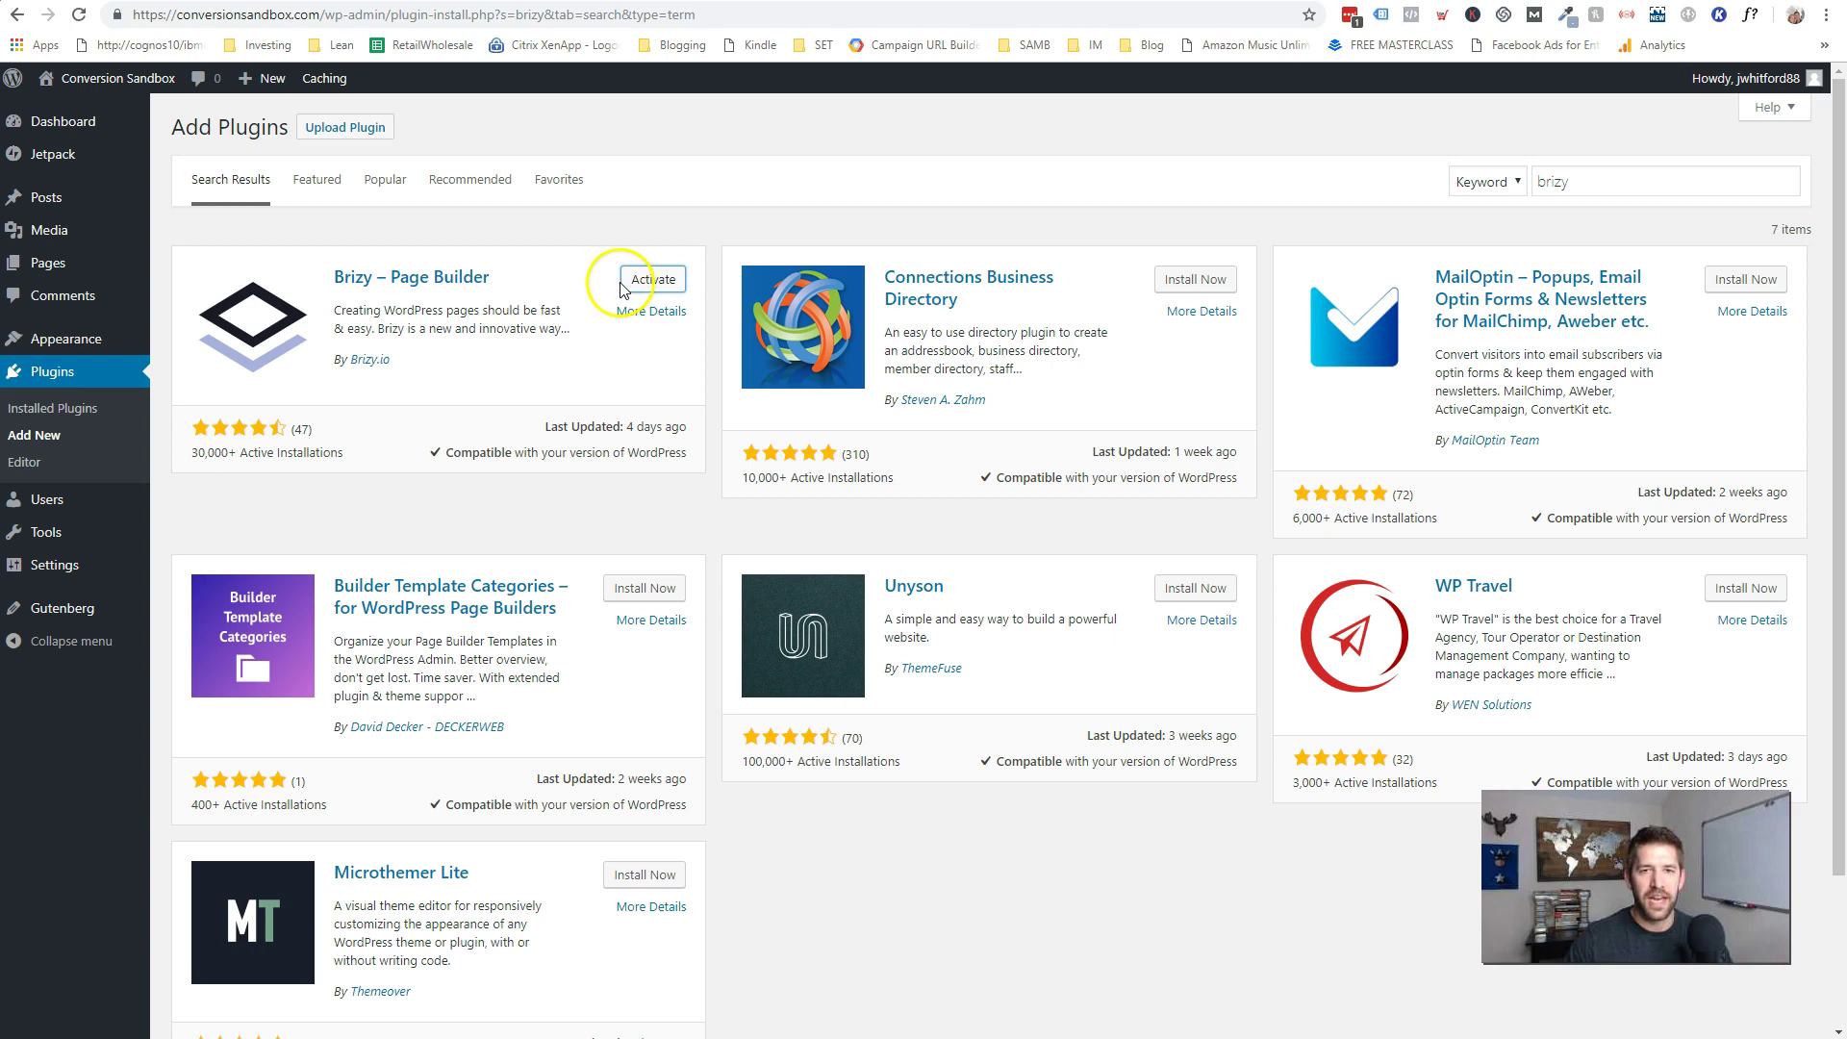
click(641, 285)
click(651, 294)
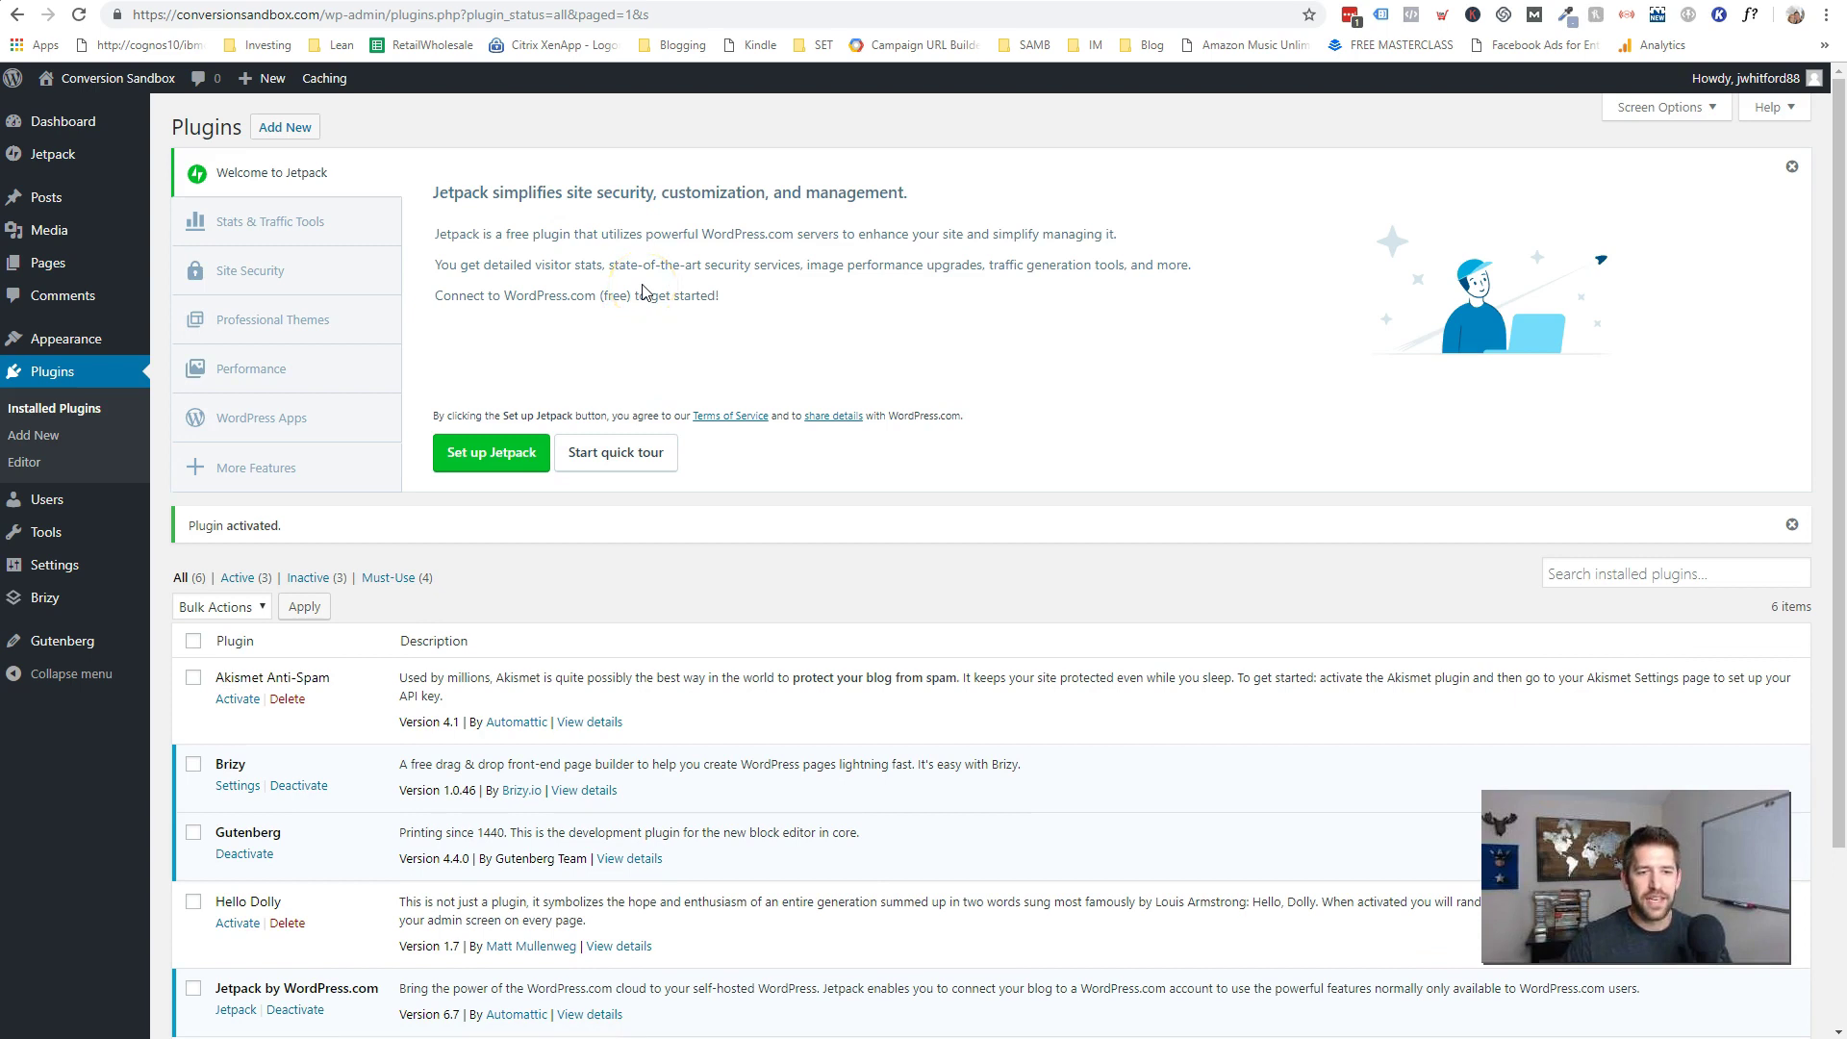
scroll(644, 291, down, 2)
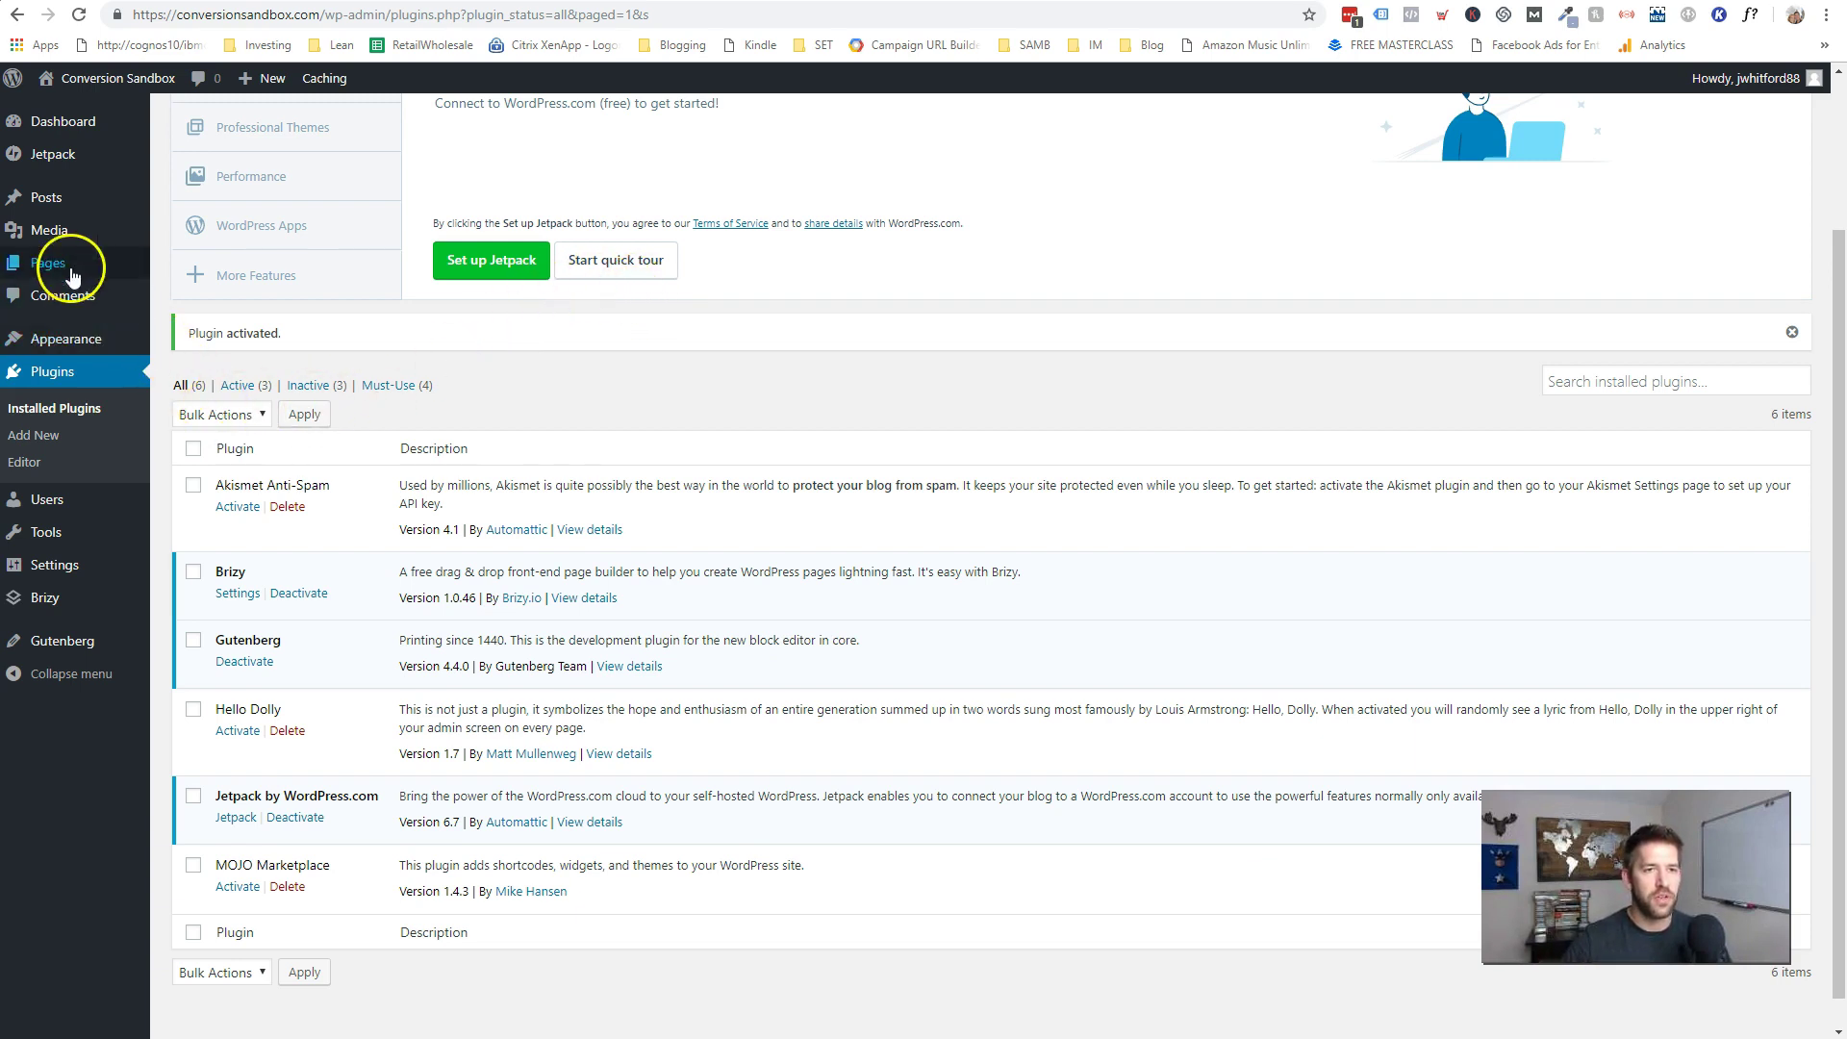
- Start a new page with No Sidebar, Full Width / Stretched layout and title disabled
mouse_move(73, 276)
click(183, 293)
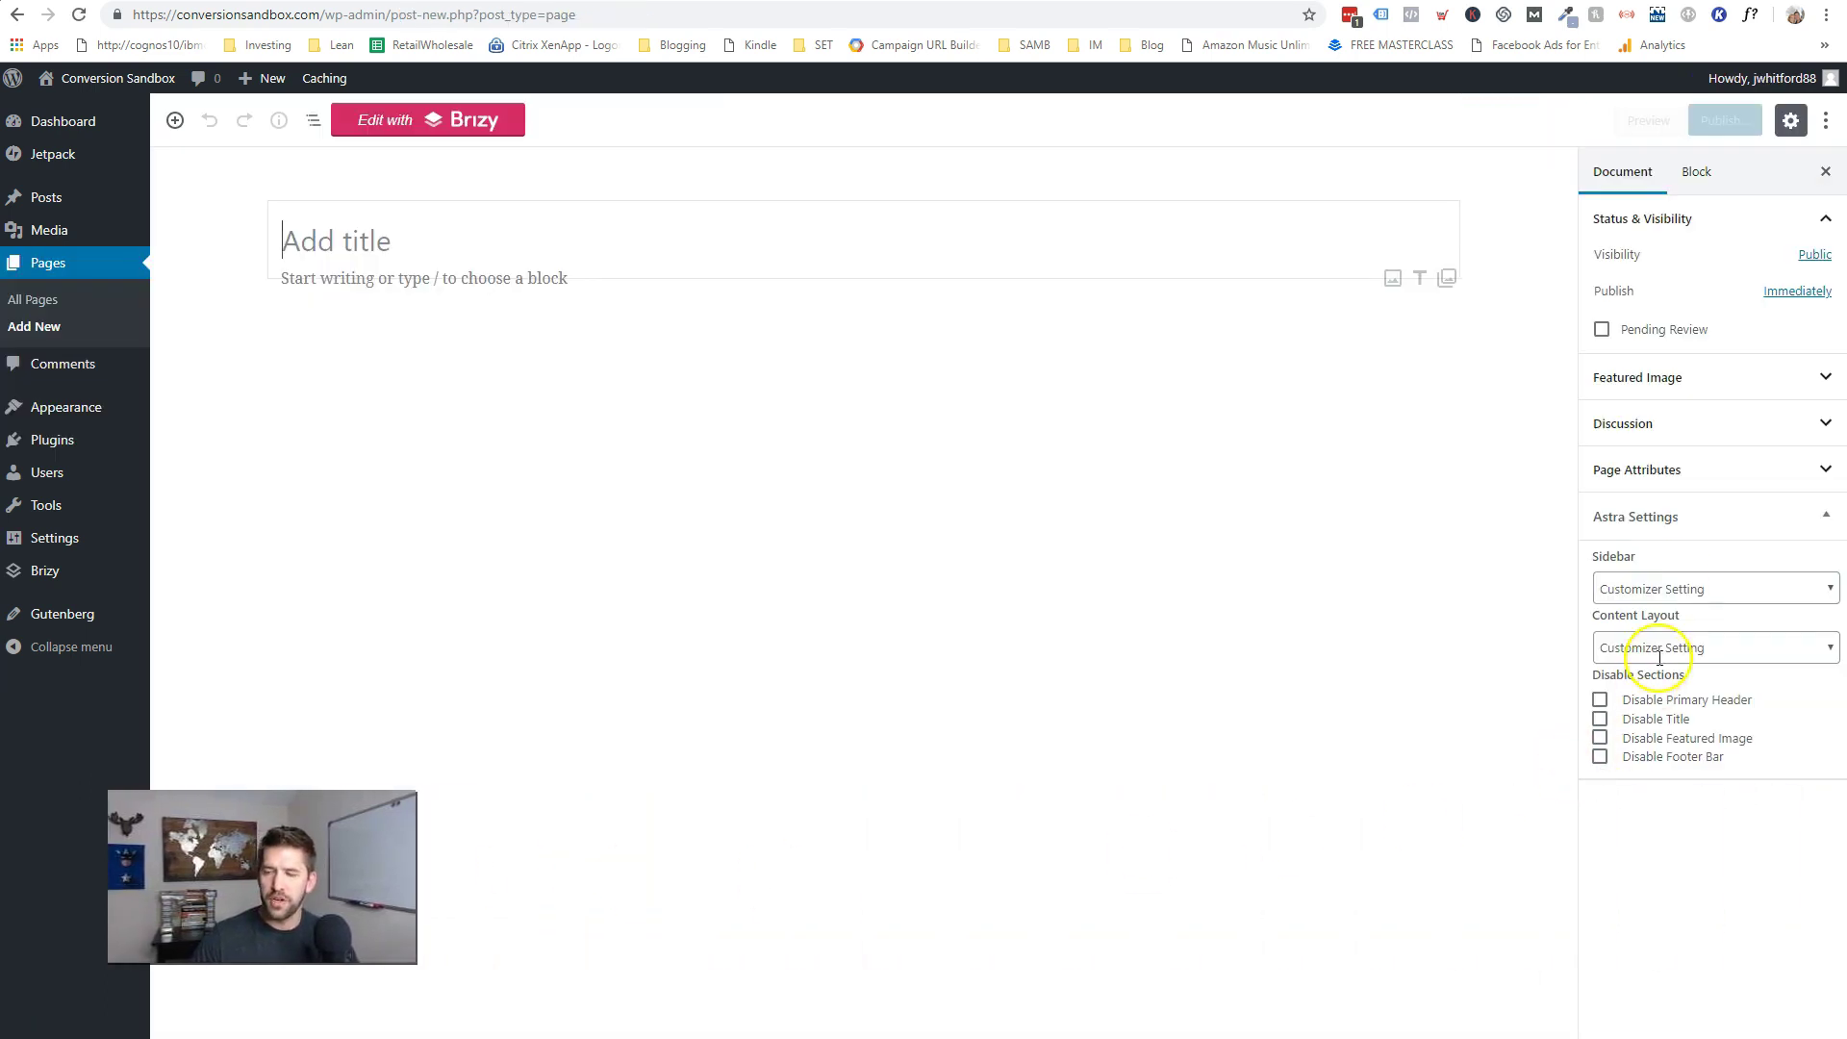
click(1684, 590)
click(1656, 665)
click(1667, 651)
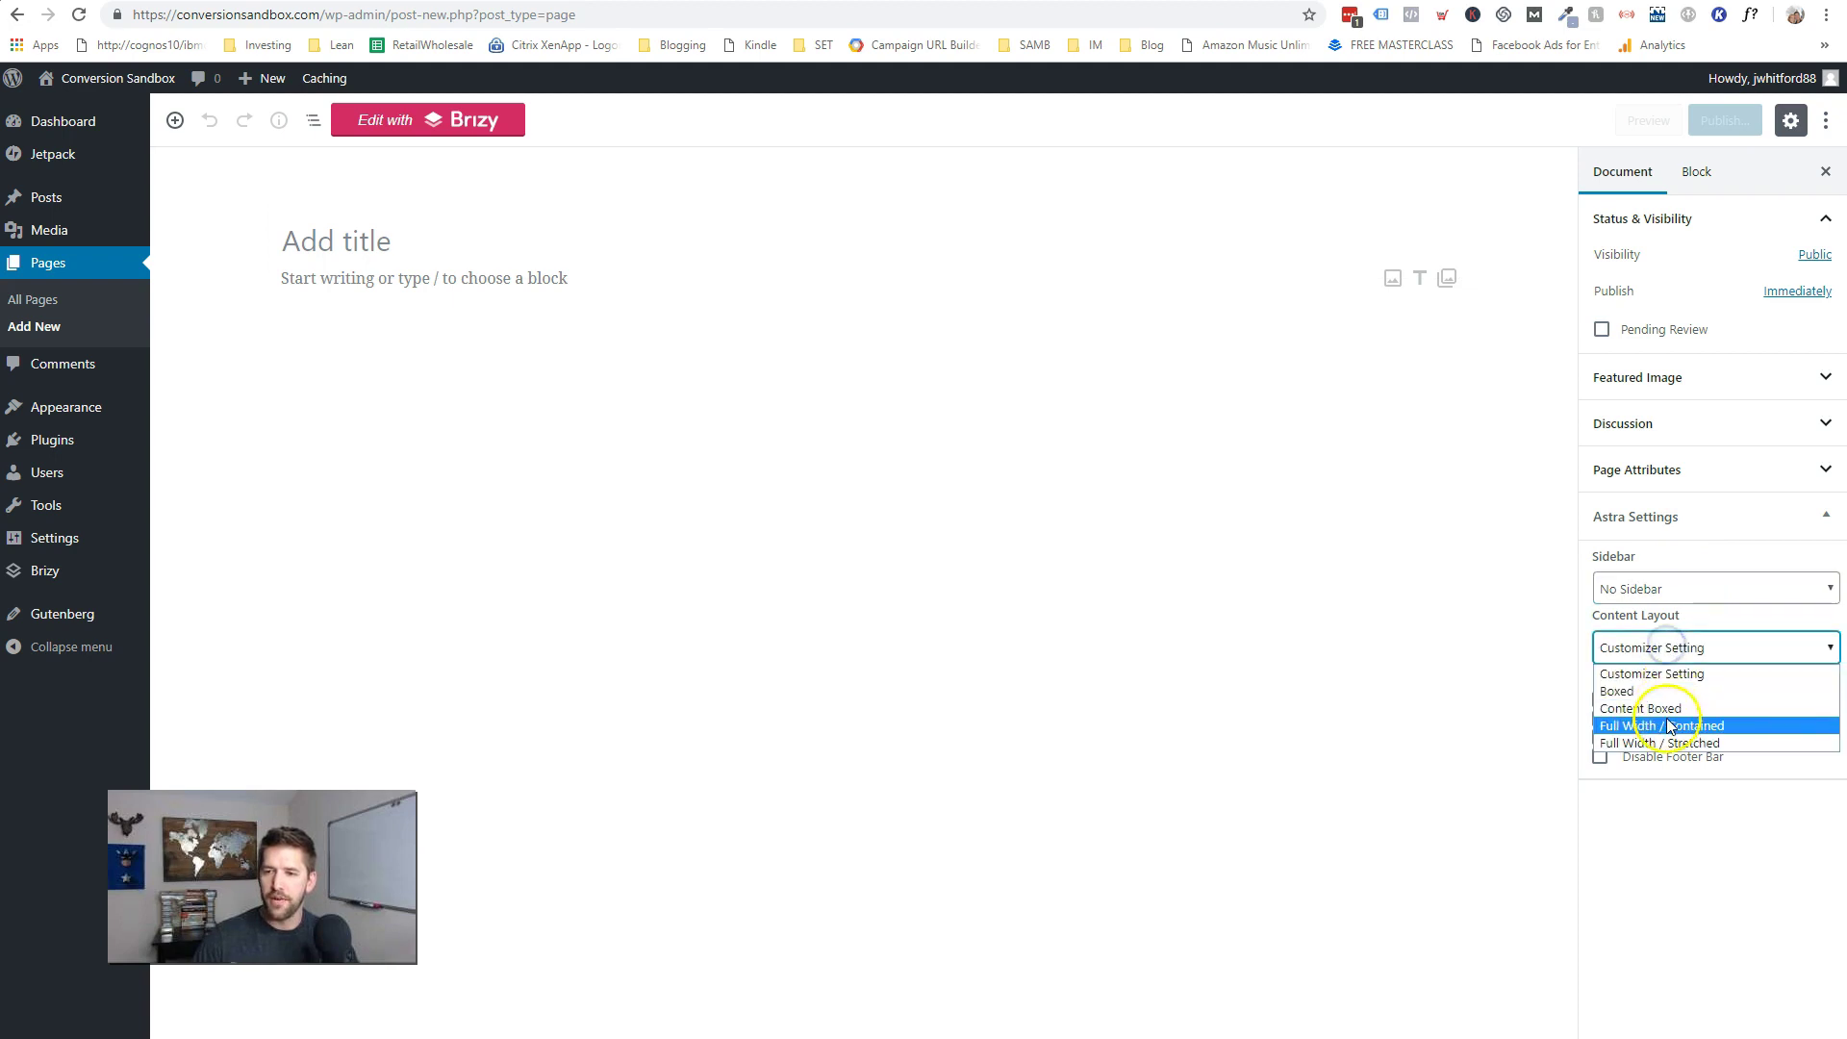
click(1663, 744)
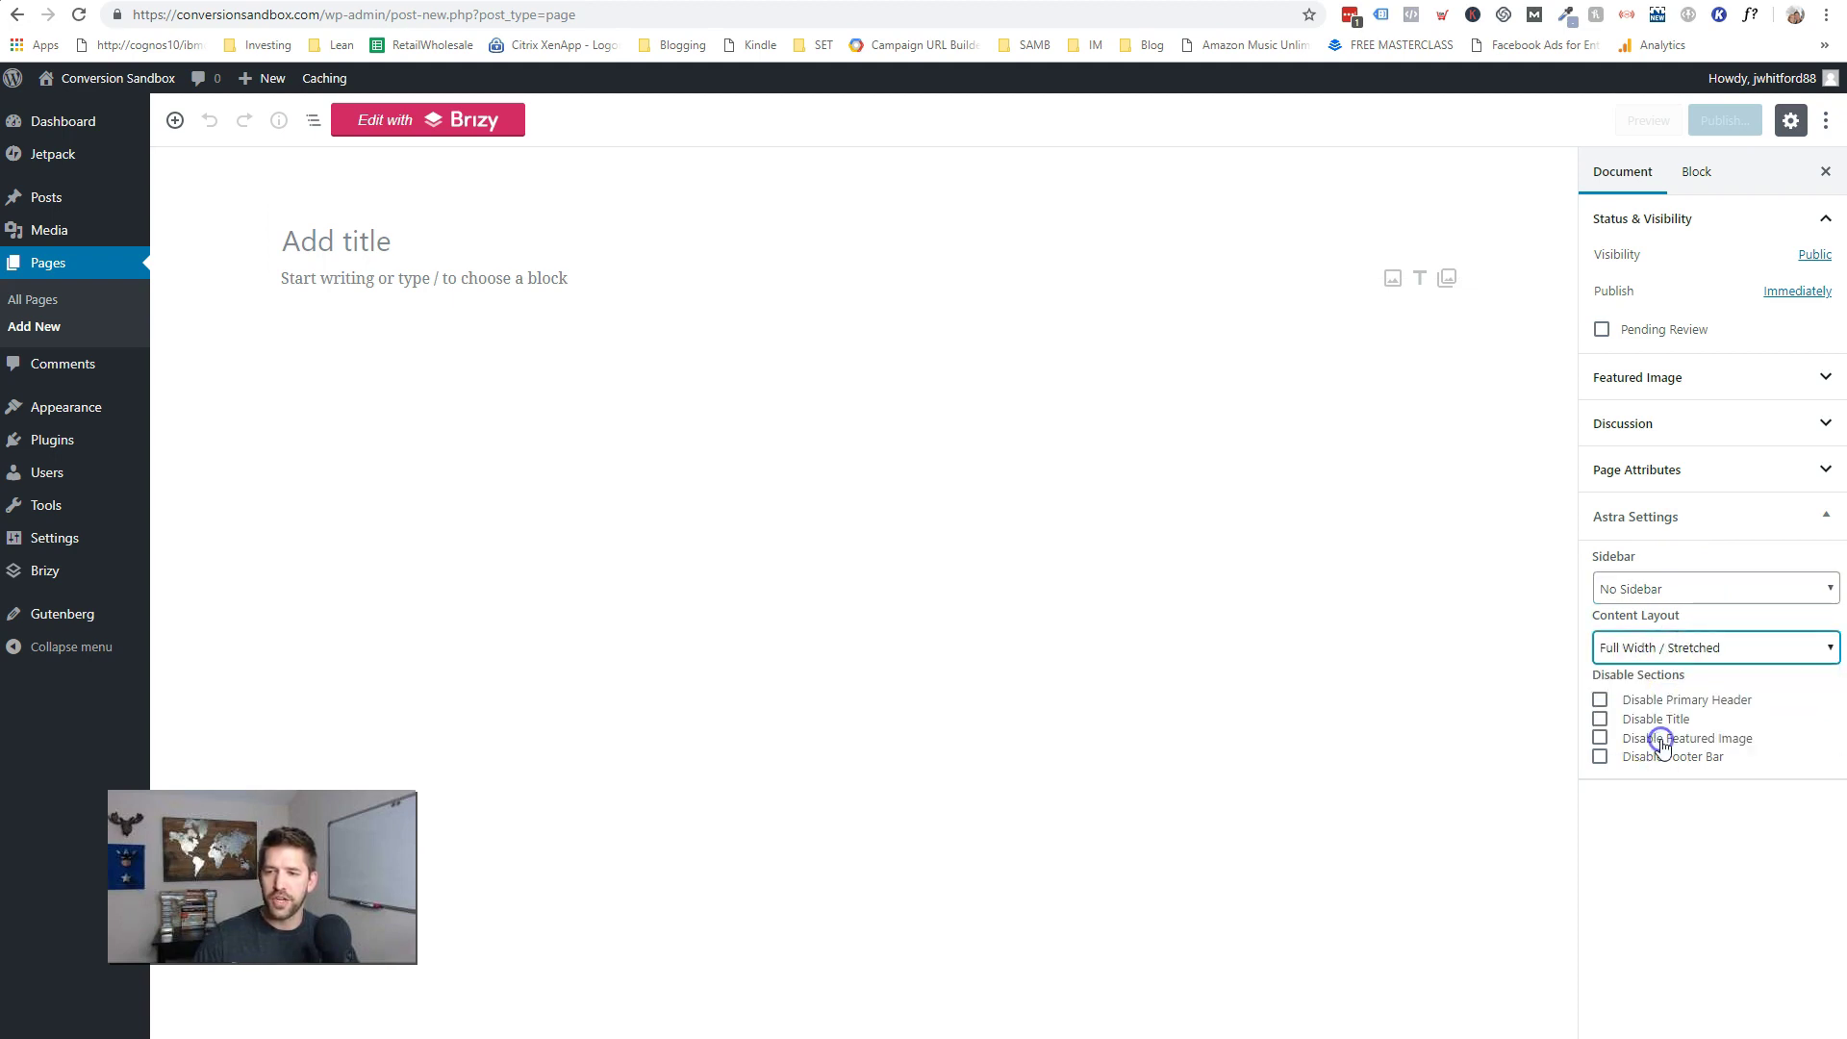
click(1600, 722)
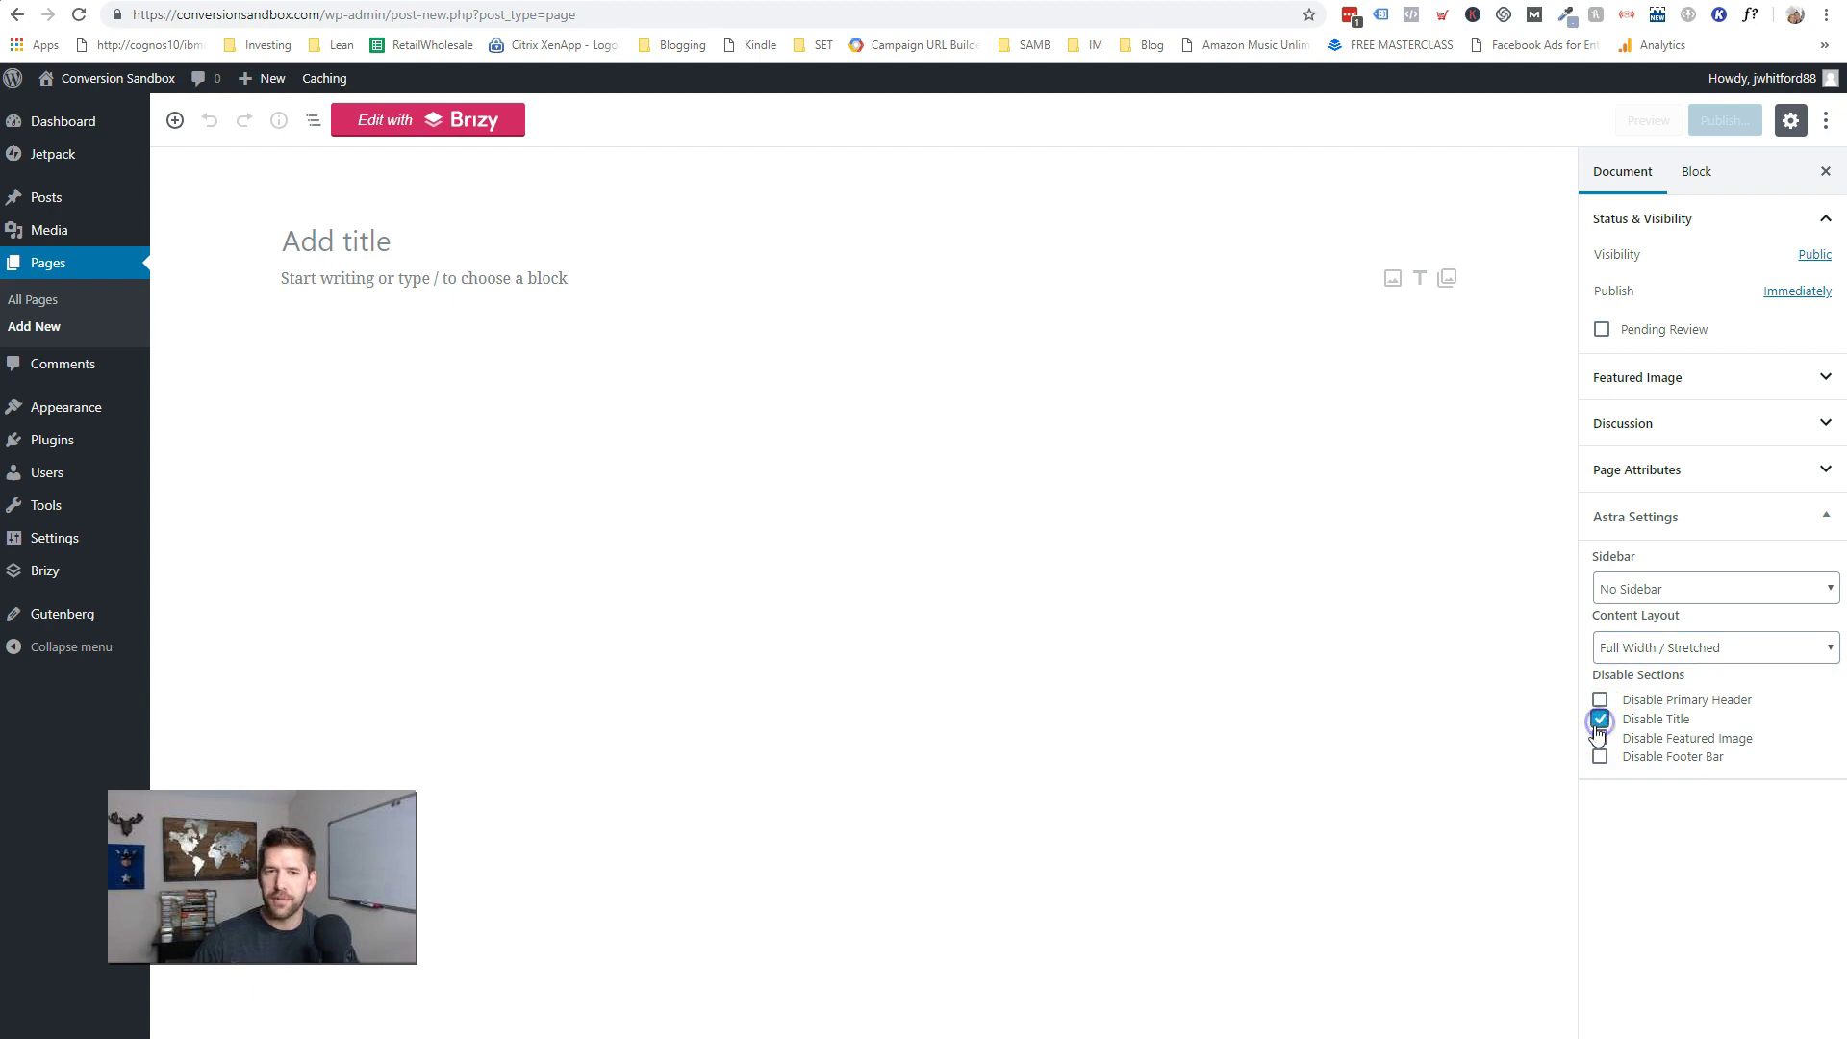
- Title the page 'Welcome to Your Free Online Shop!', save the draft, and edit with Brizy
click(367, 233)
text(Welcome to Your Free)
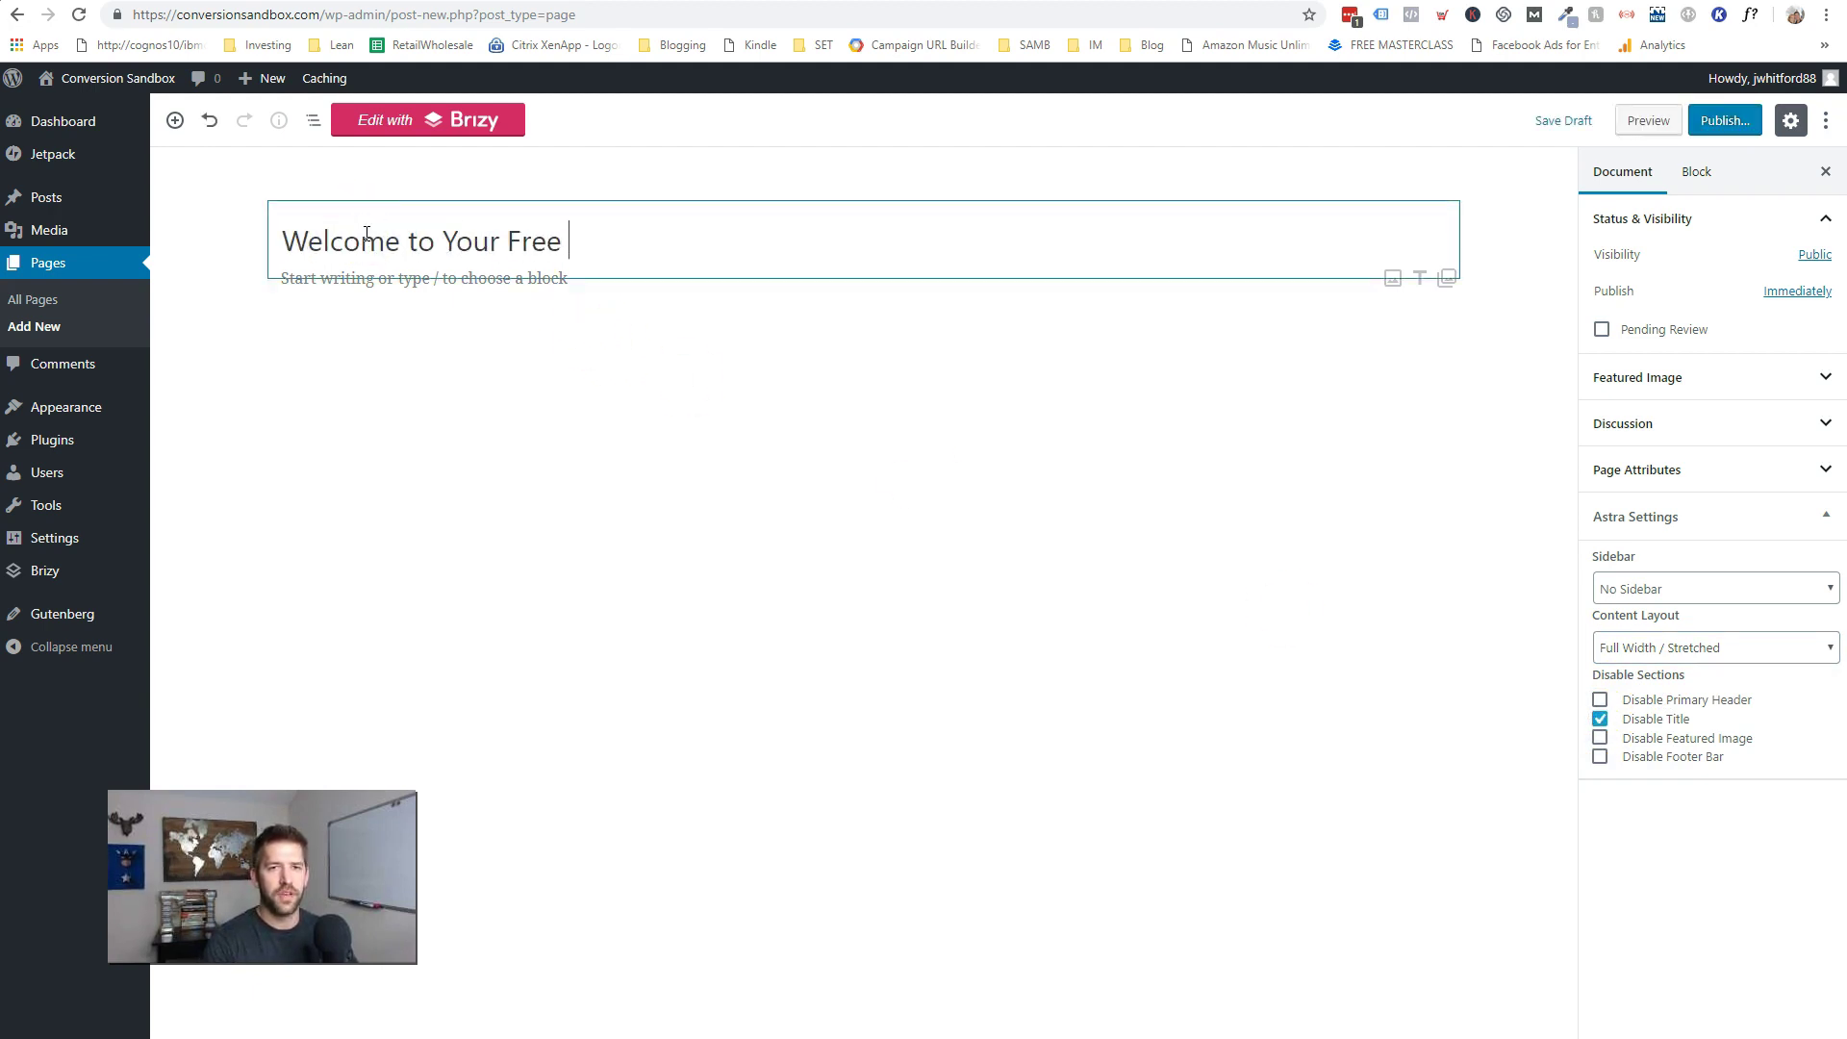
text( Online Shop!)
click(849, 376)
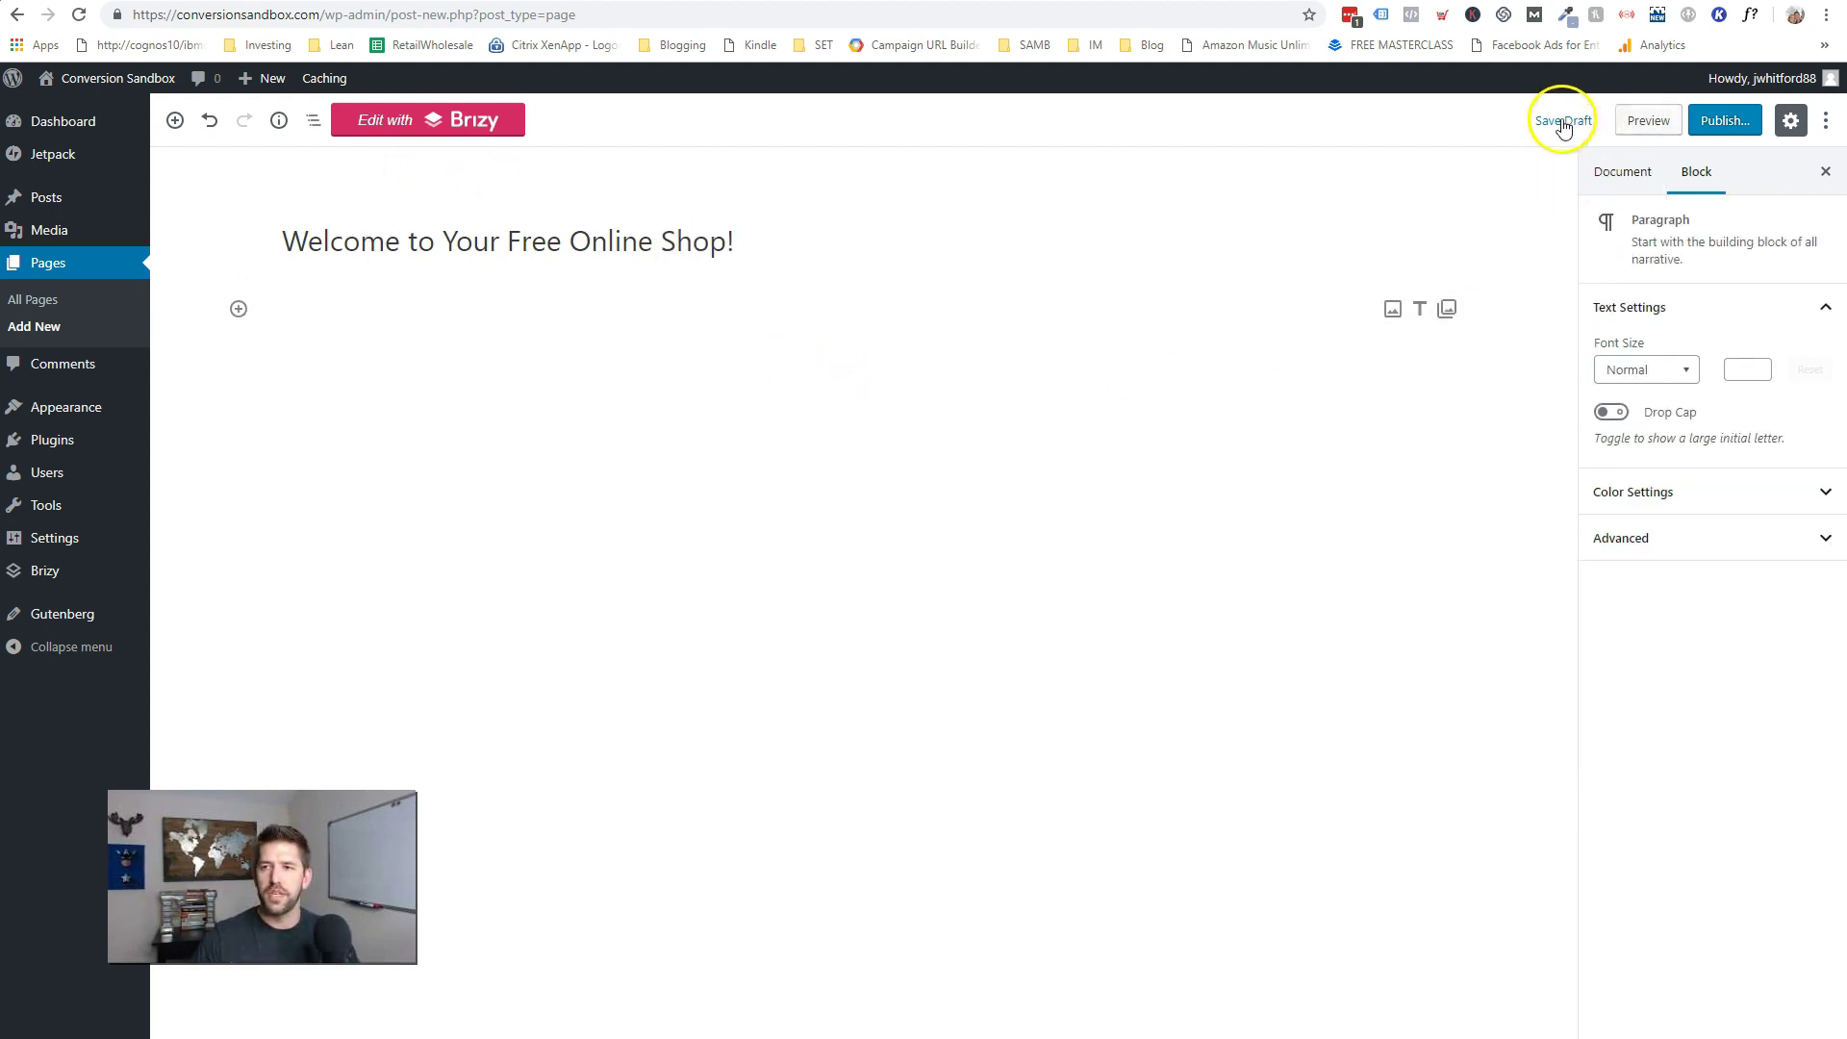
click(1586, 128)
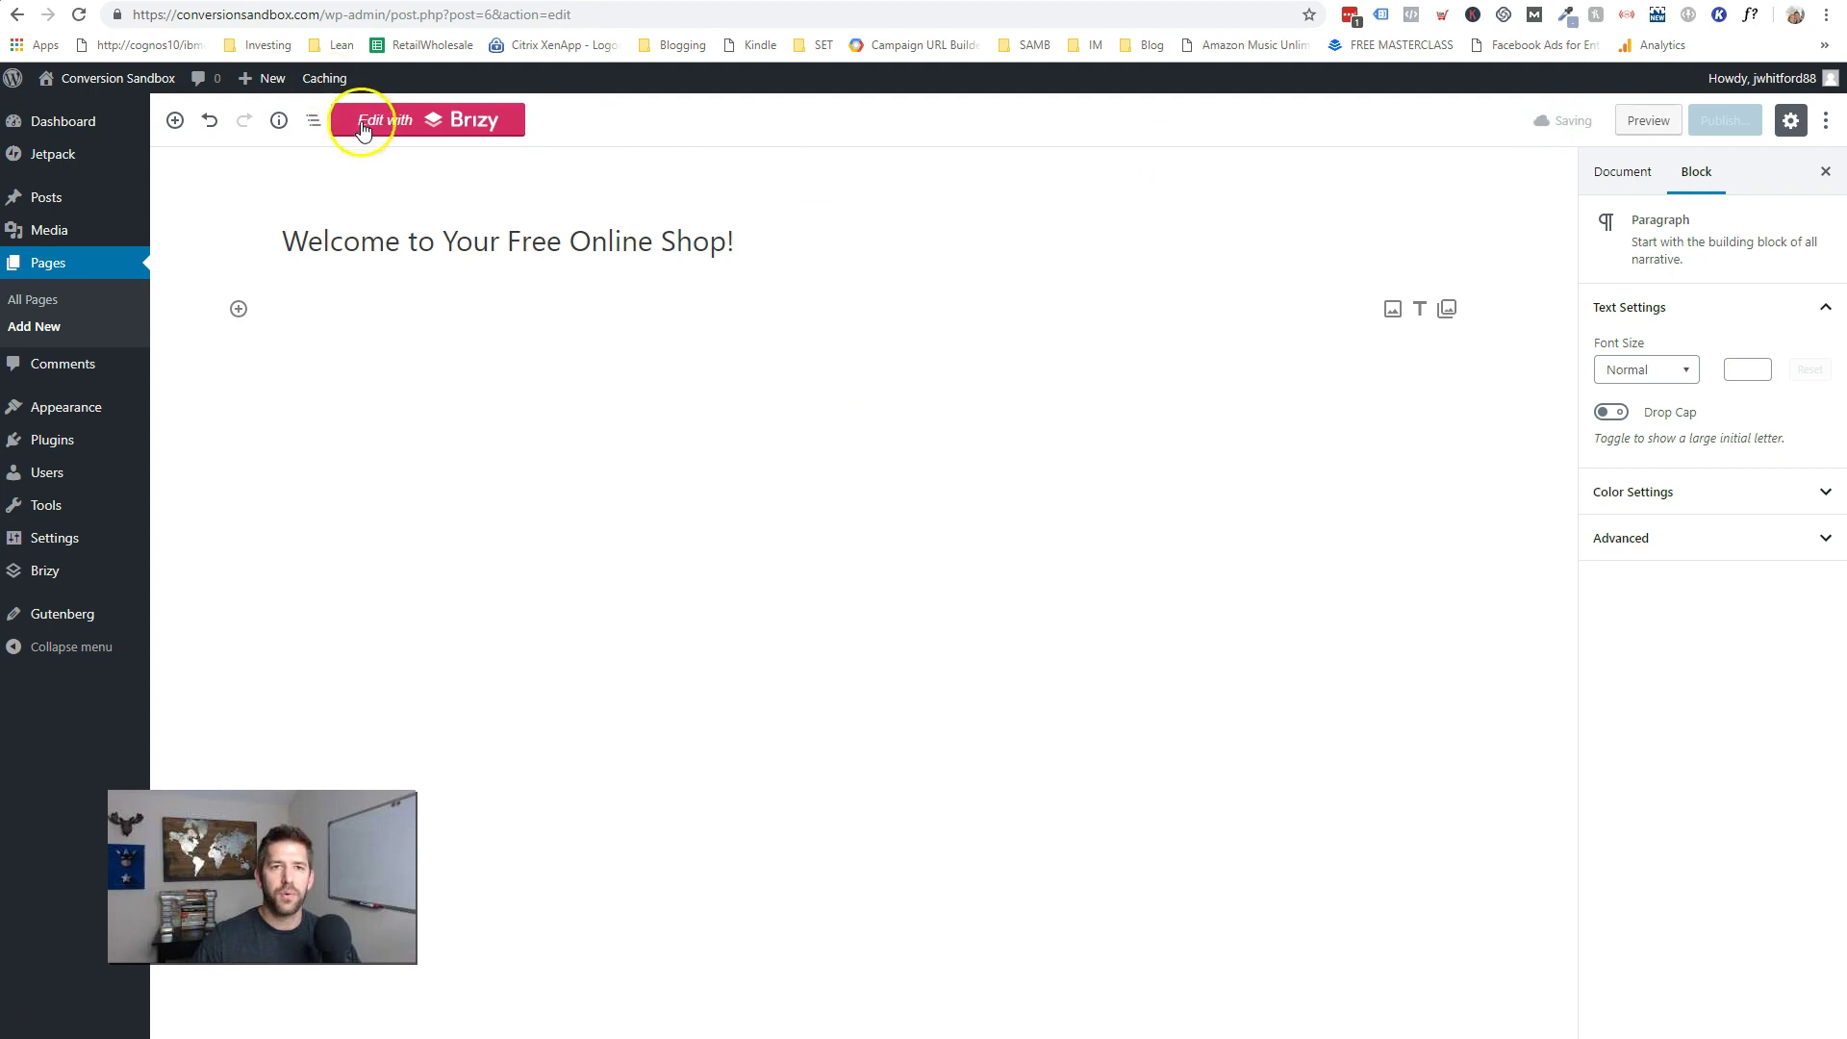
click(412, 123)
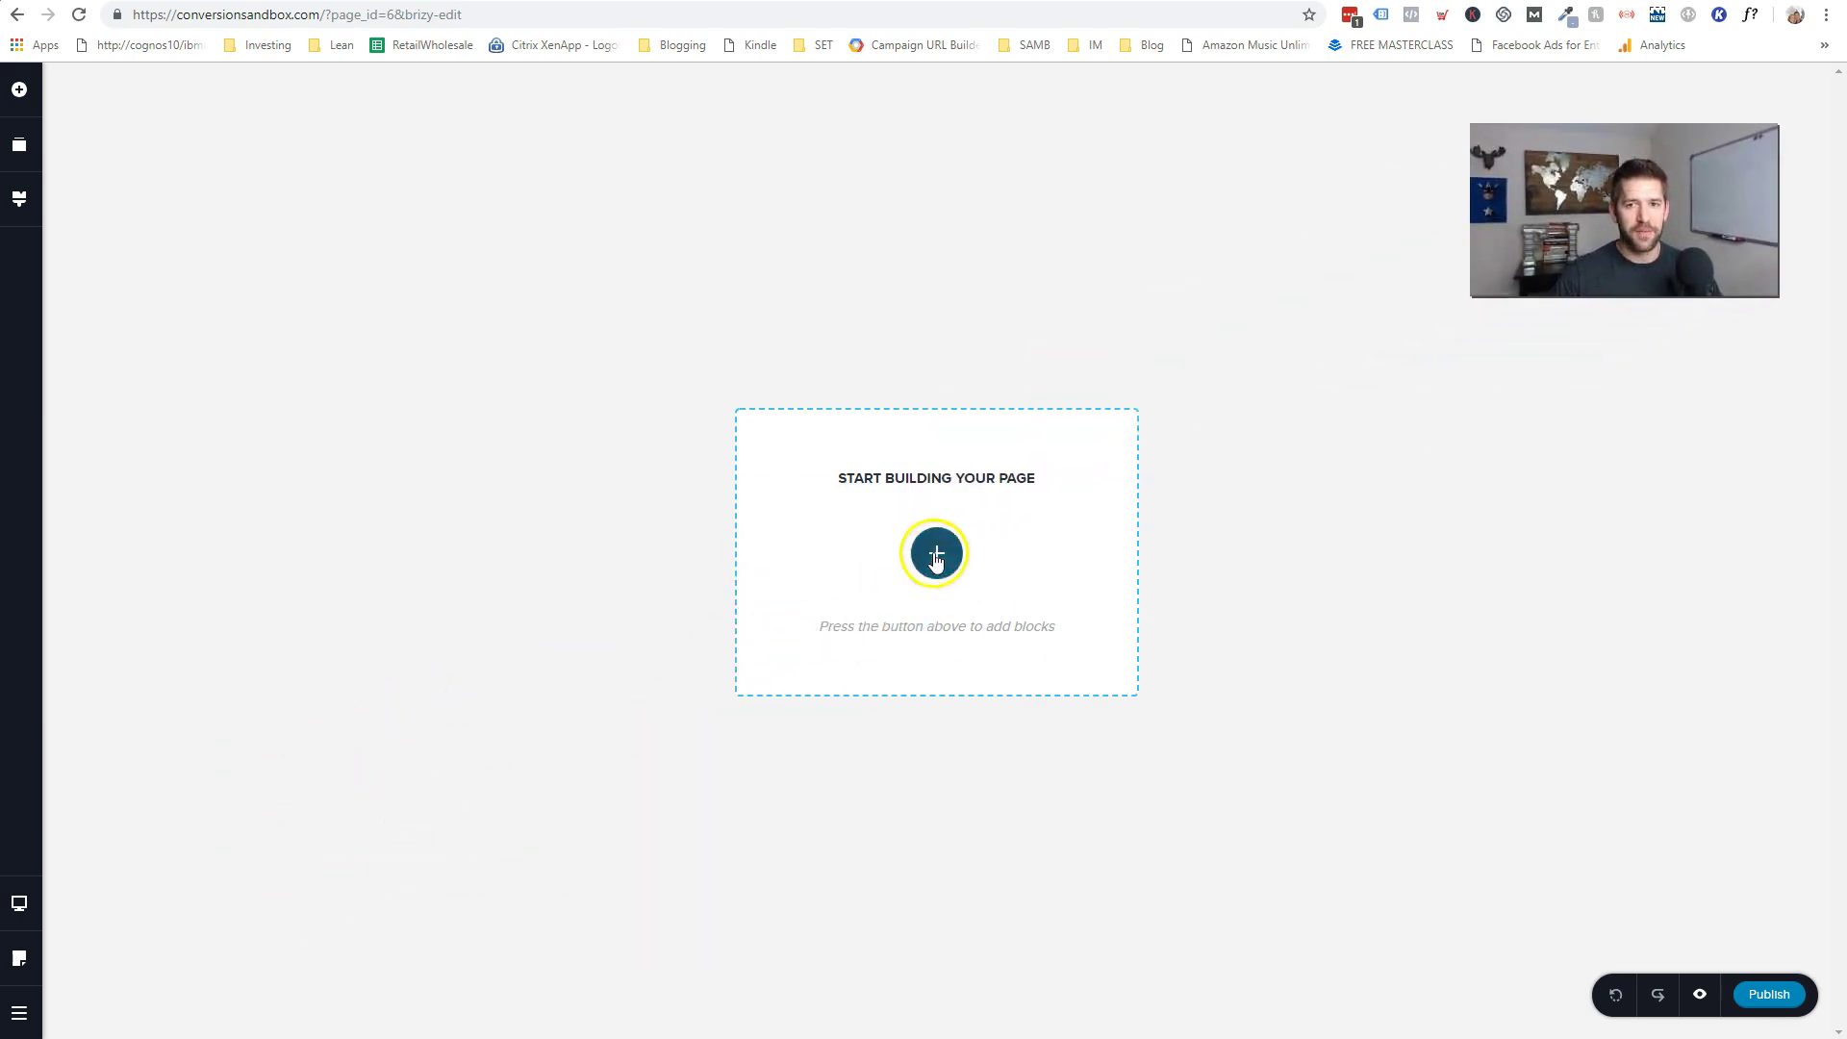
- Choose Default in the Page Template dropdown of Brizy's page settings
click(26, 965)
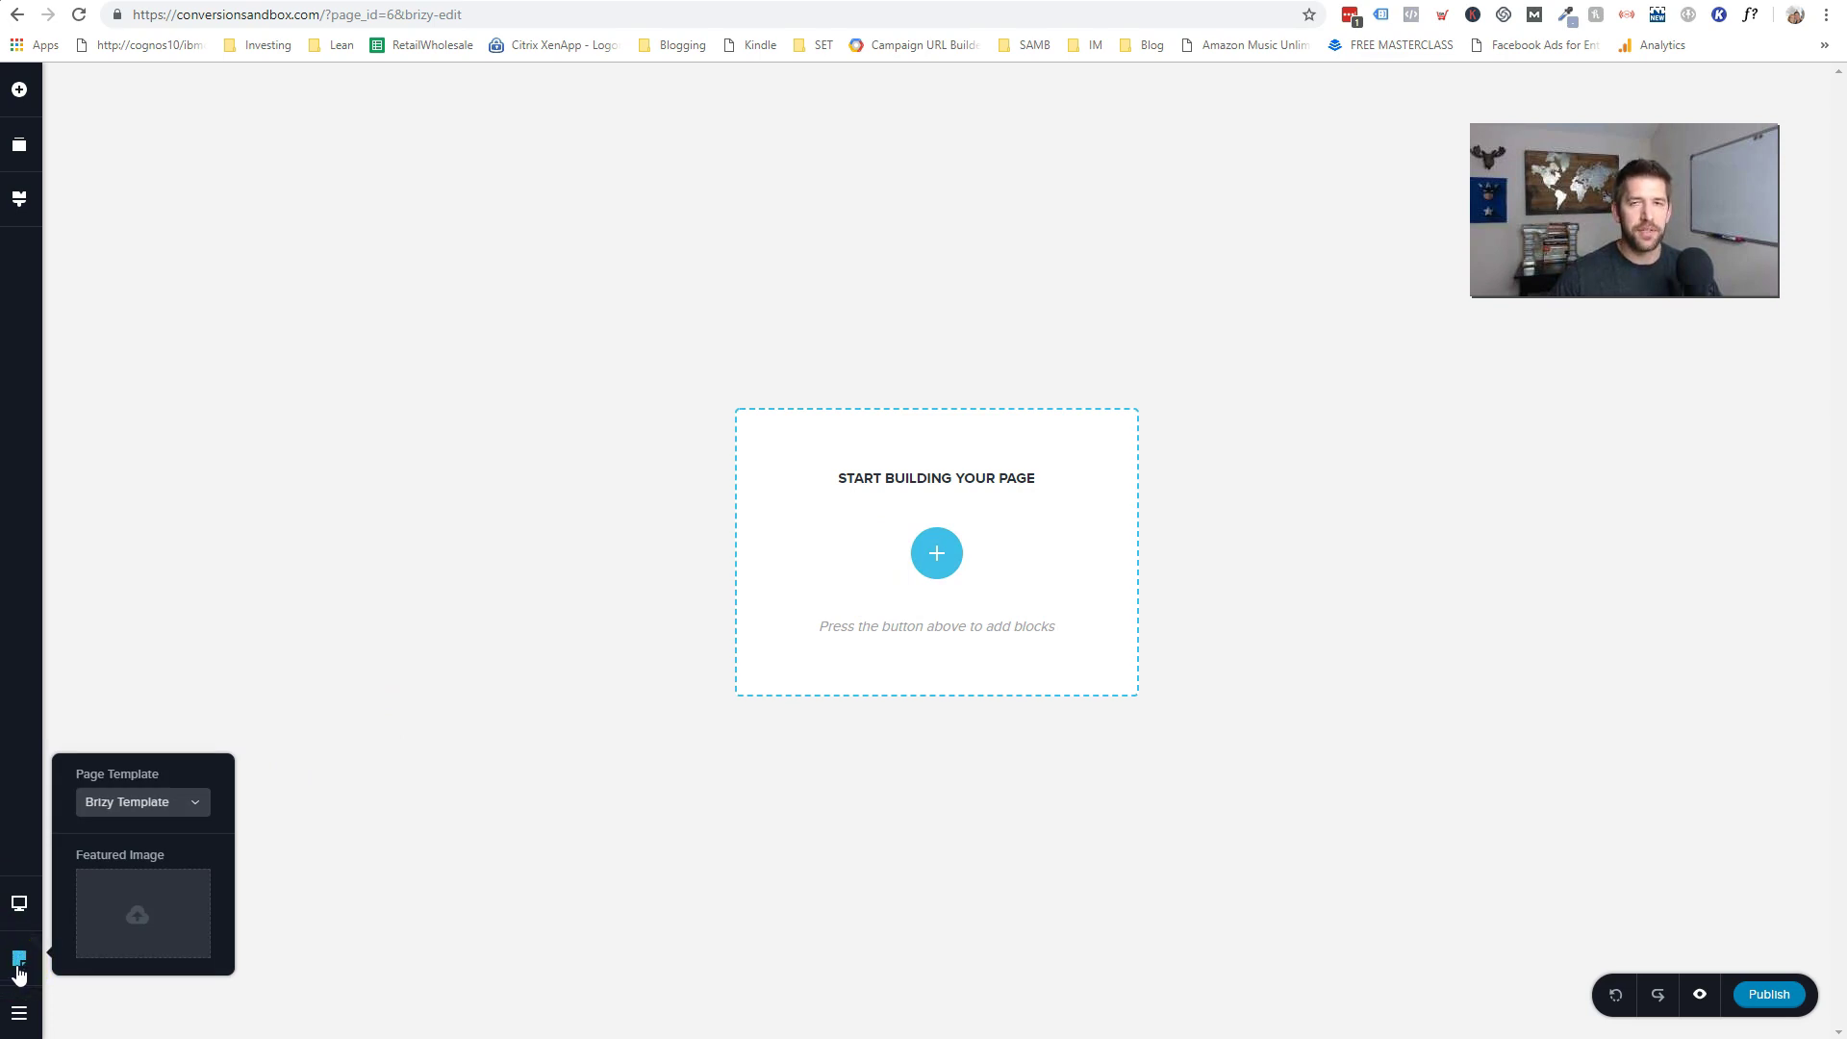
click(167, 892)
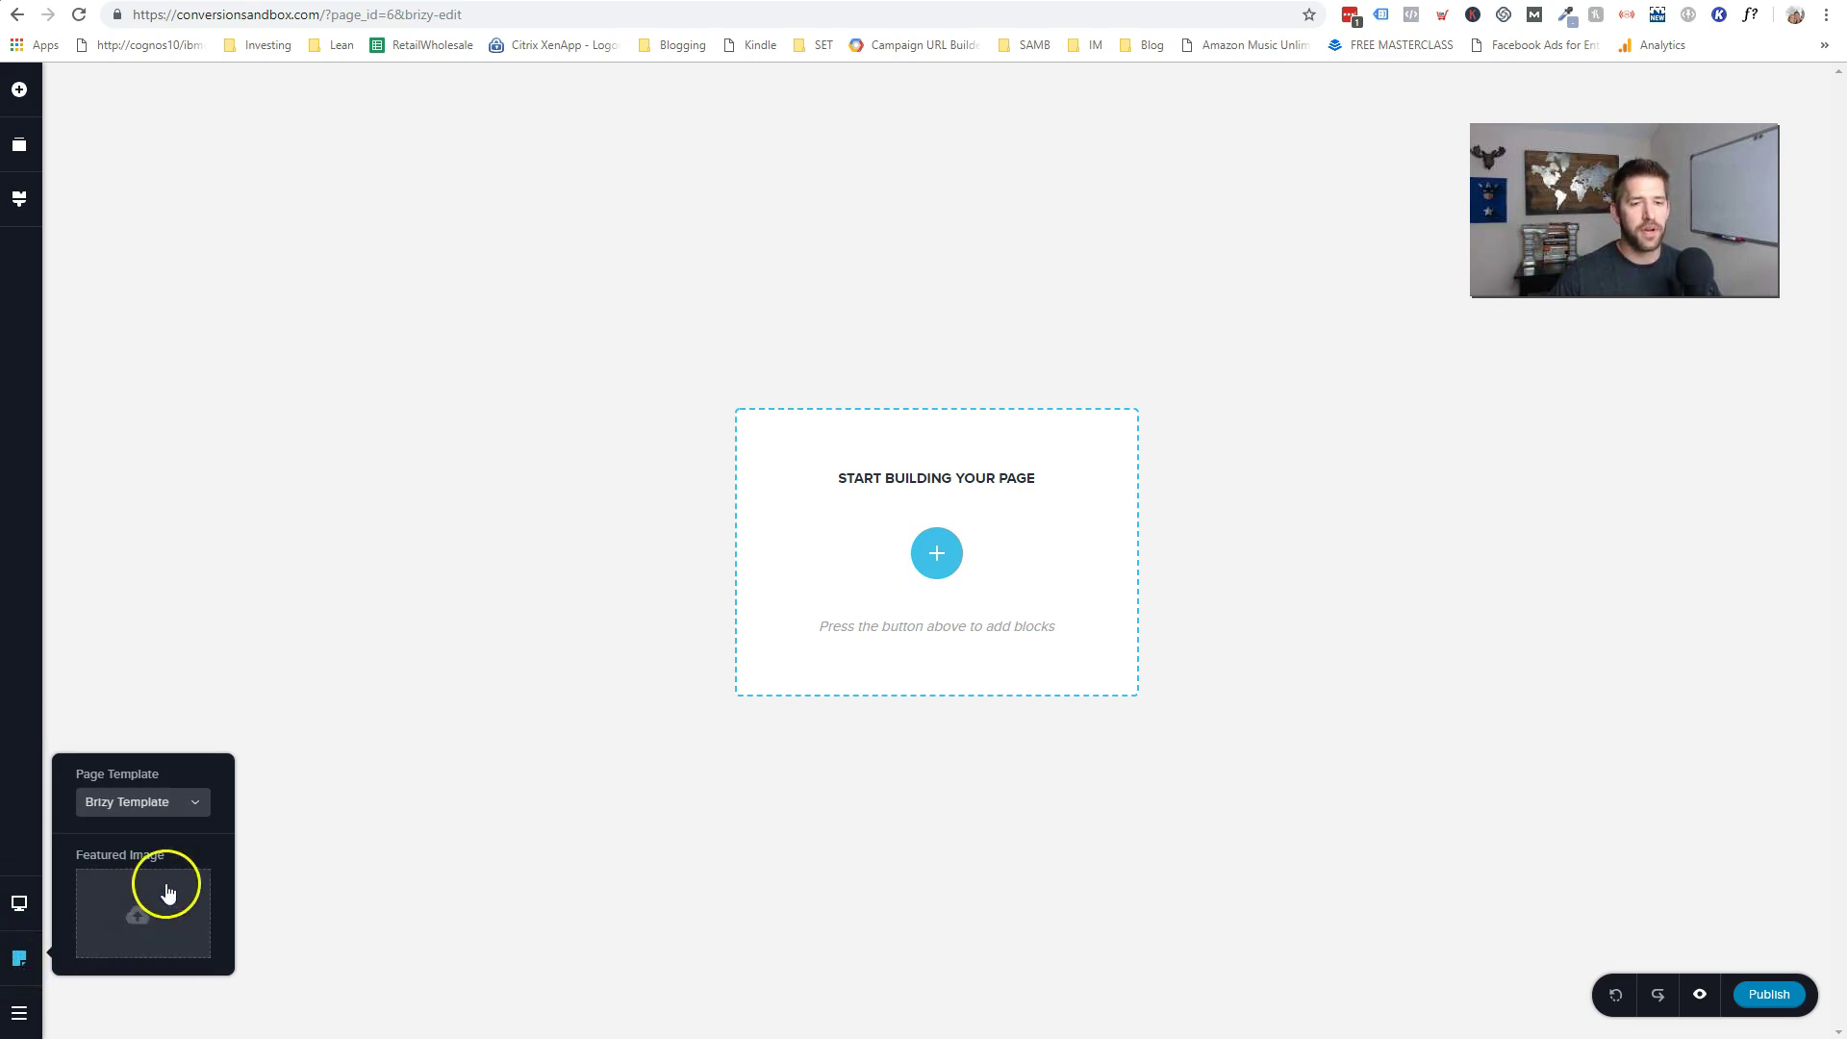
click(130, 806)
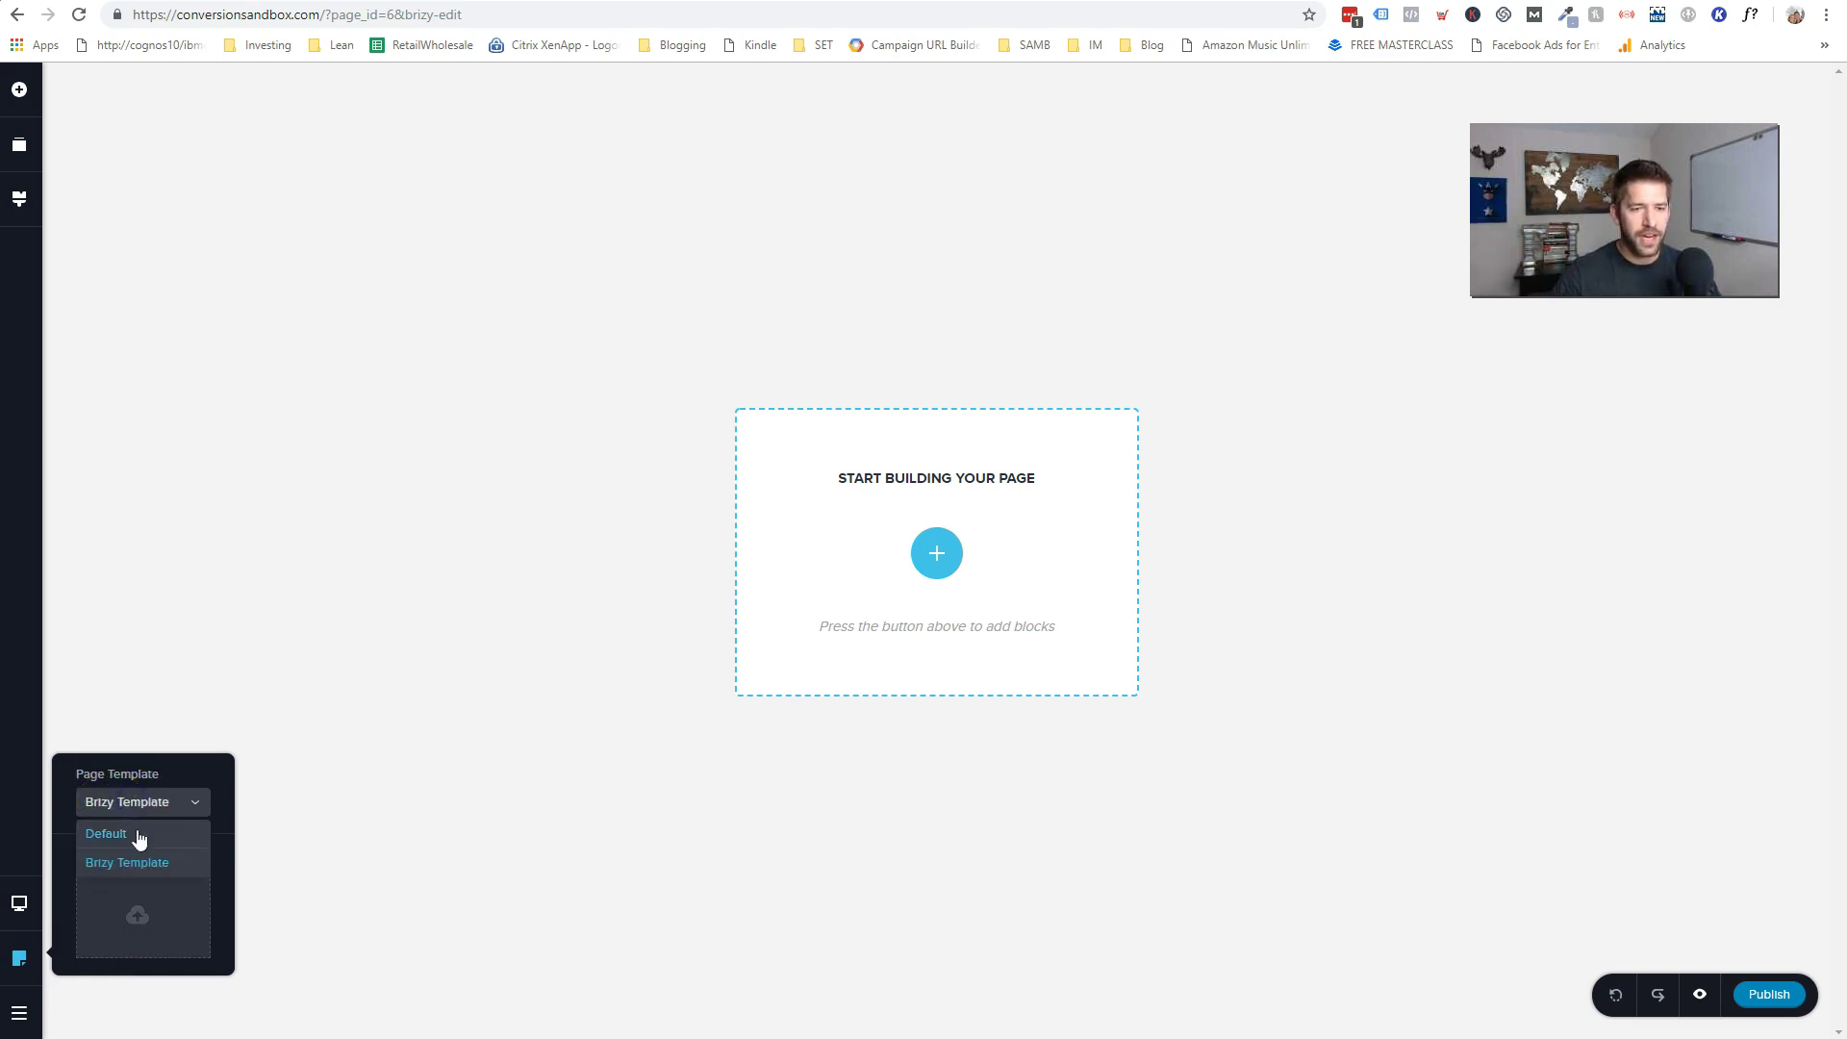
click(108, 834)
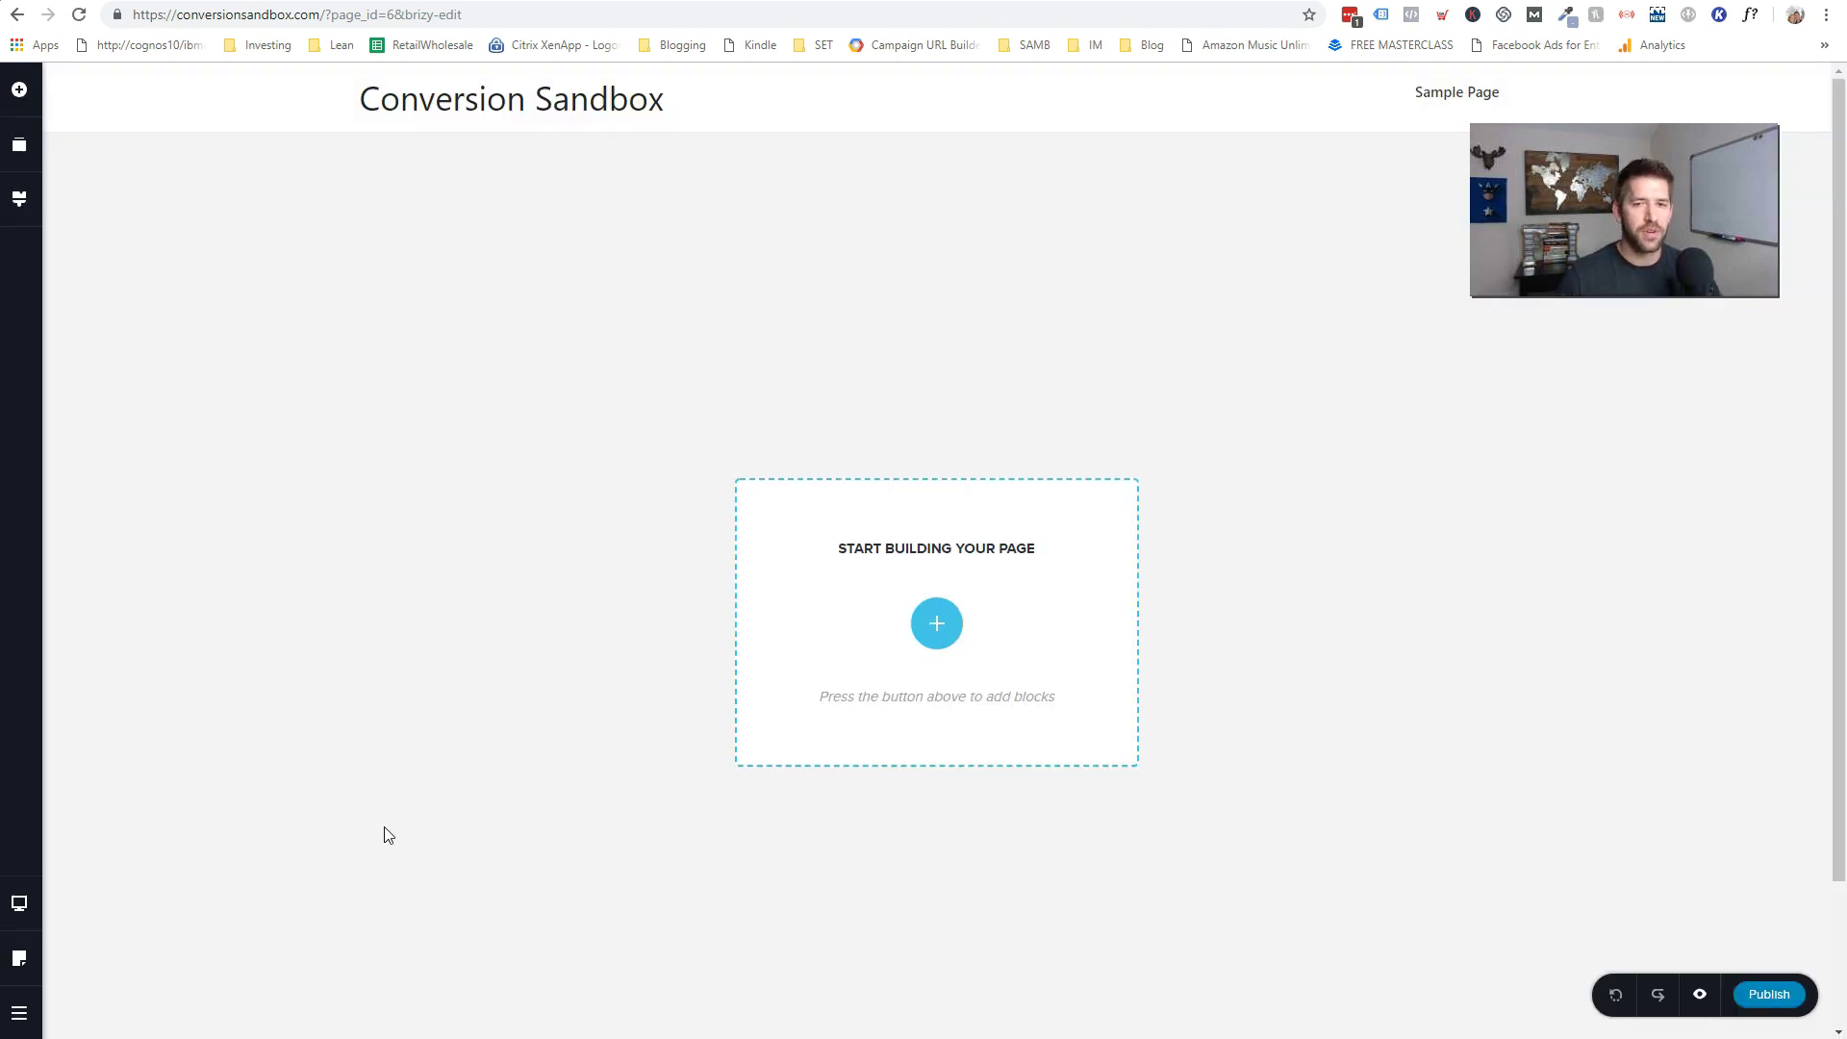
scroll(616, 645, down, 2)
scroll(962, 942, up, 2)
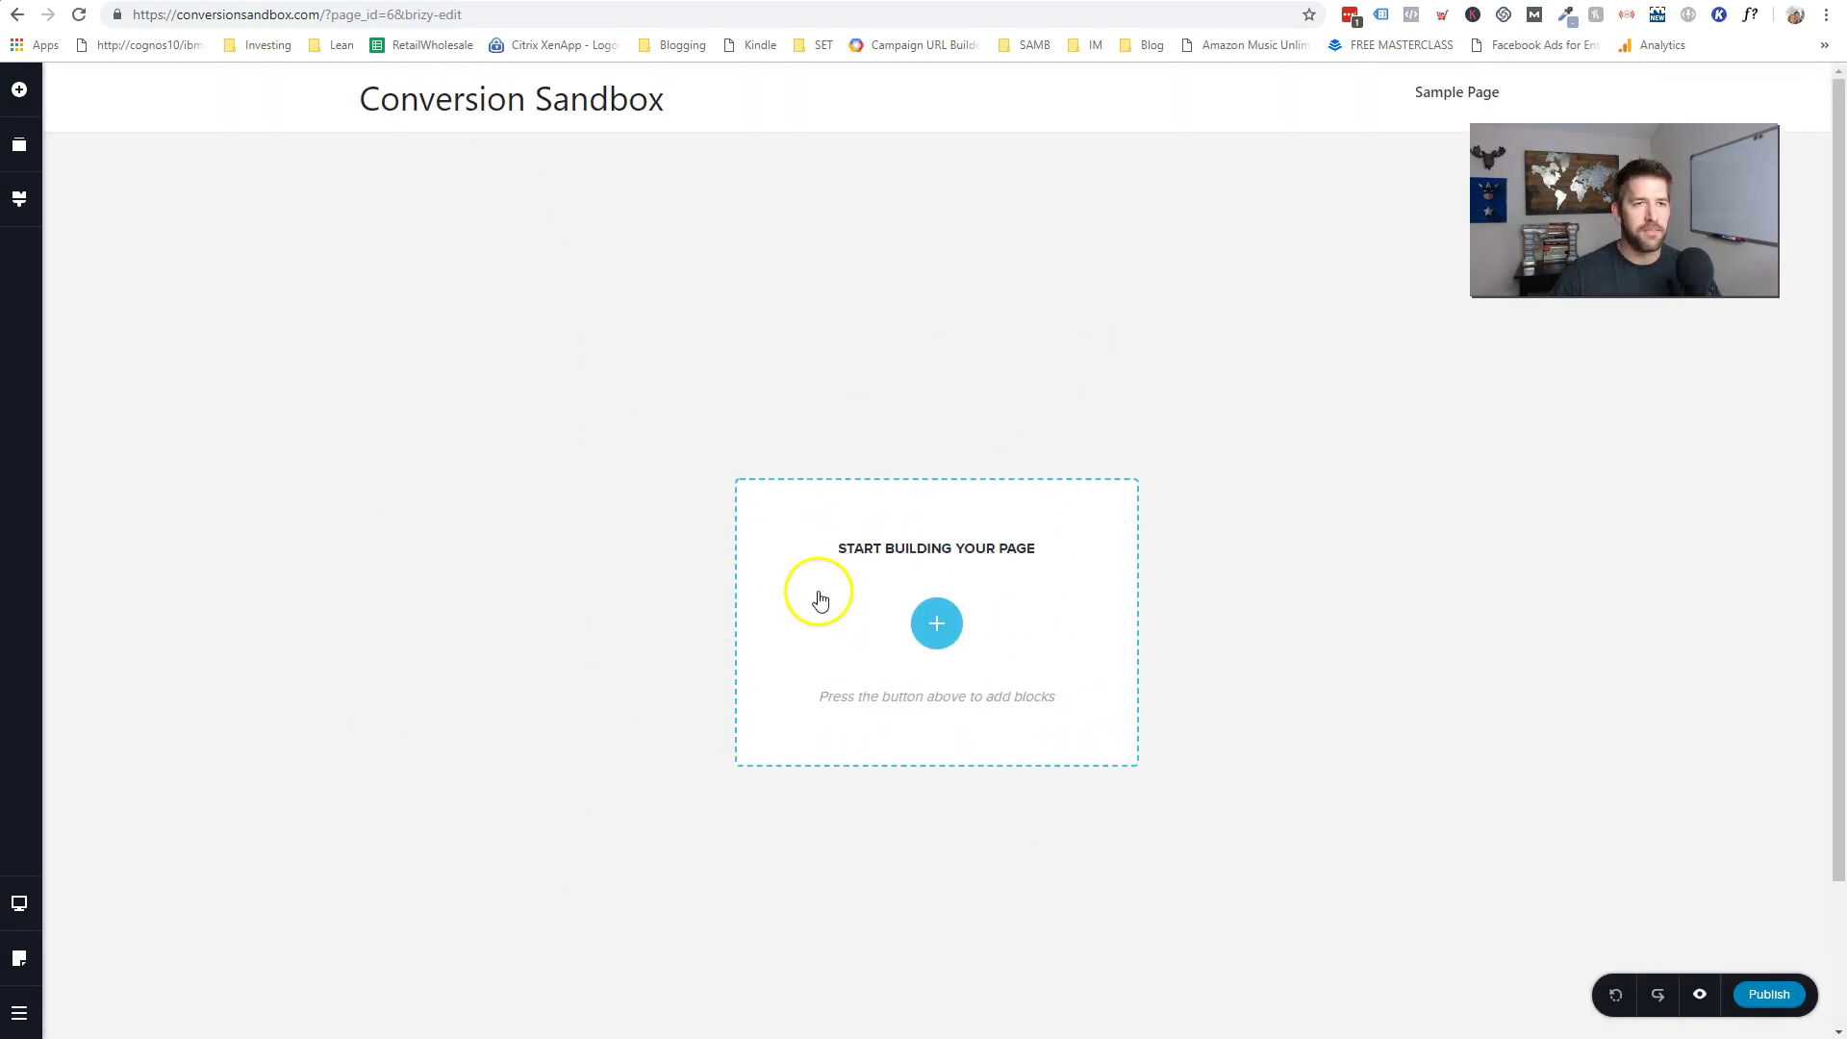
- Insert the Beautiful world block from the Call to Action block category
click(936, 626)
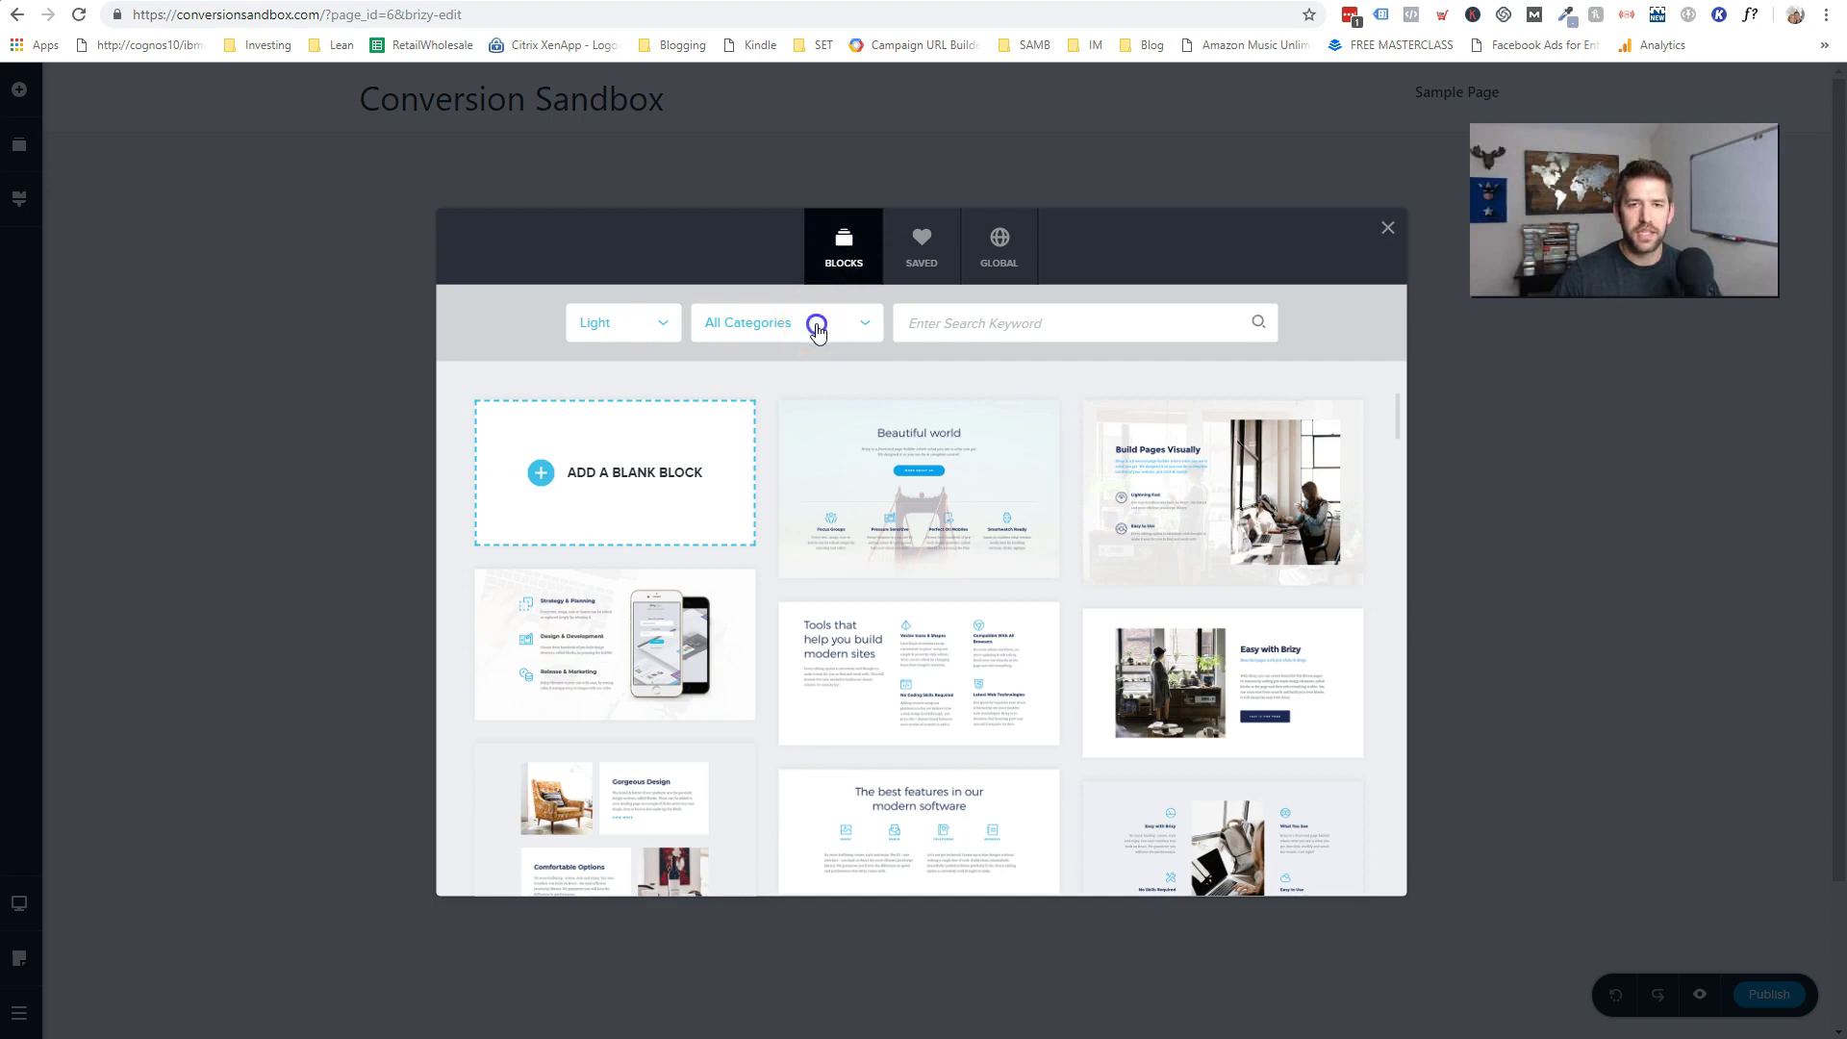
click(814, 327)
click(756, 464)
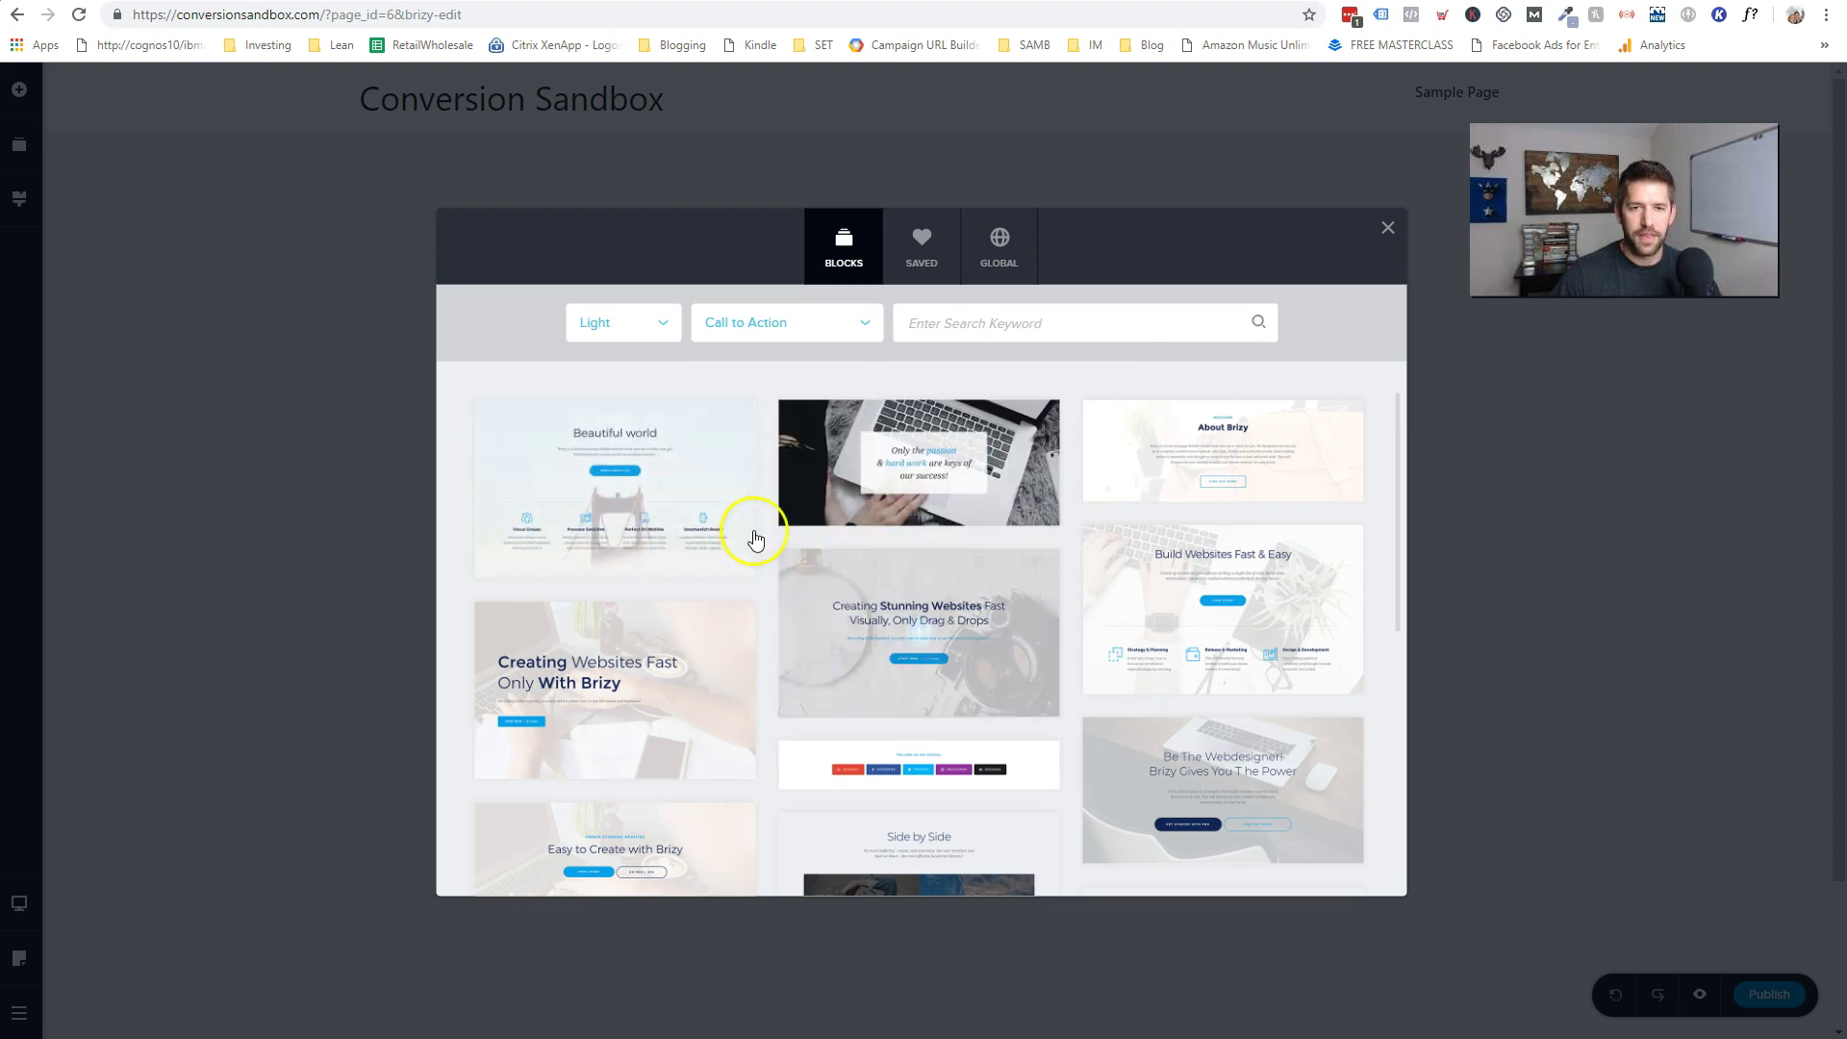
click(613, 491)
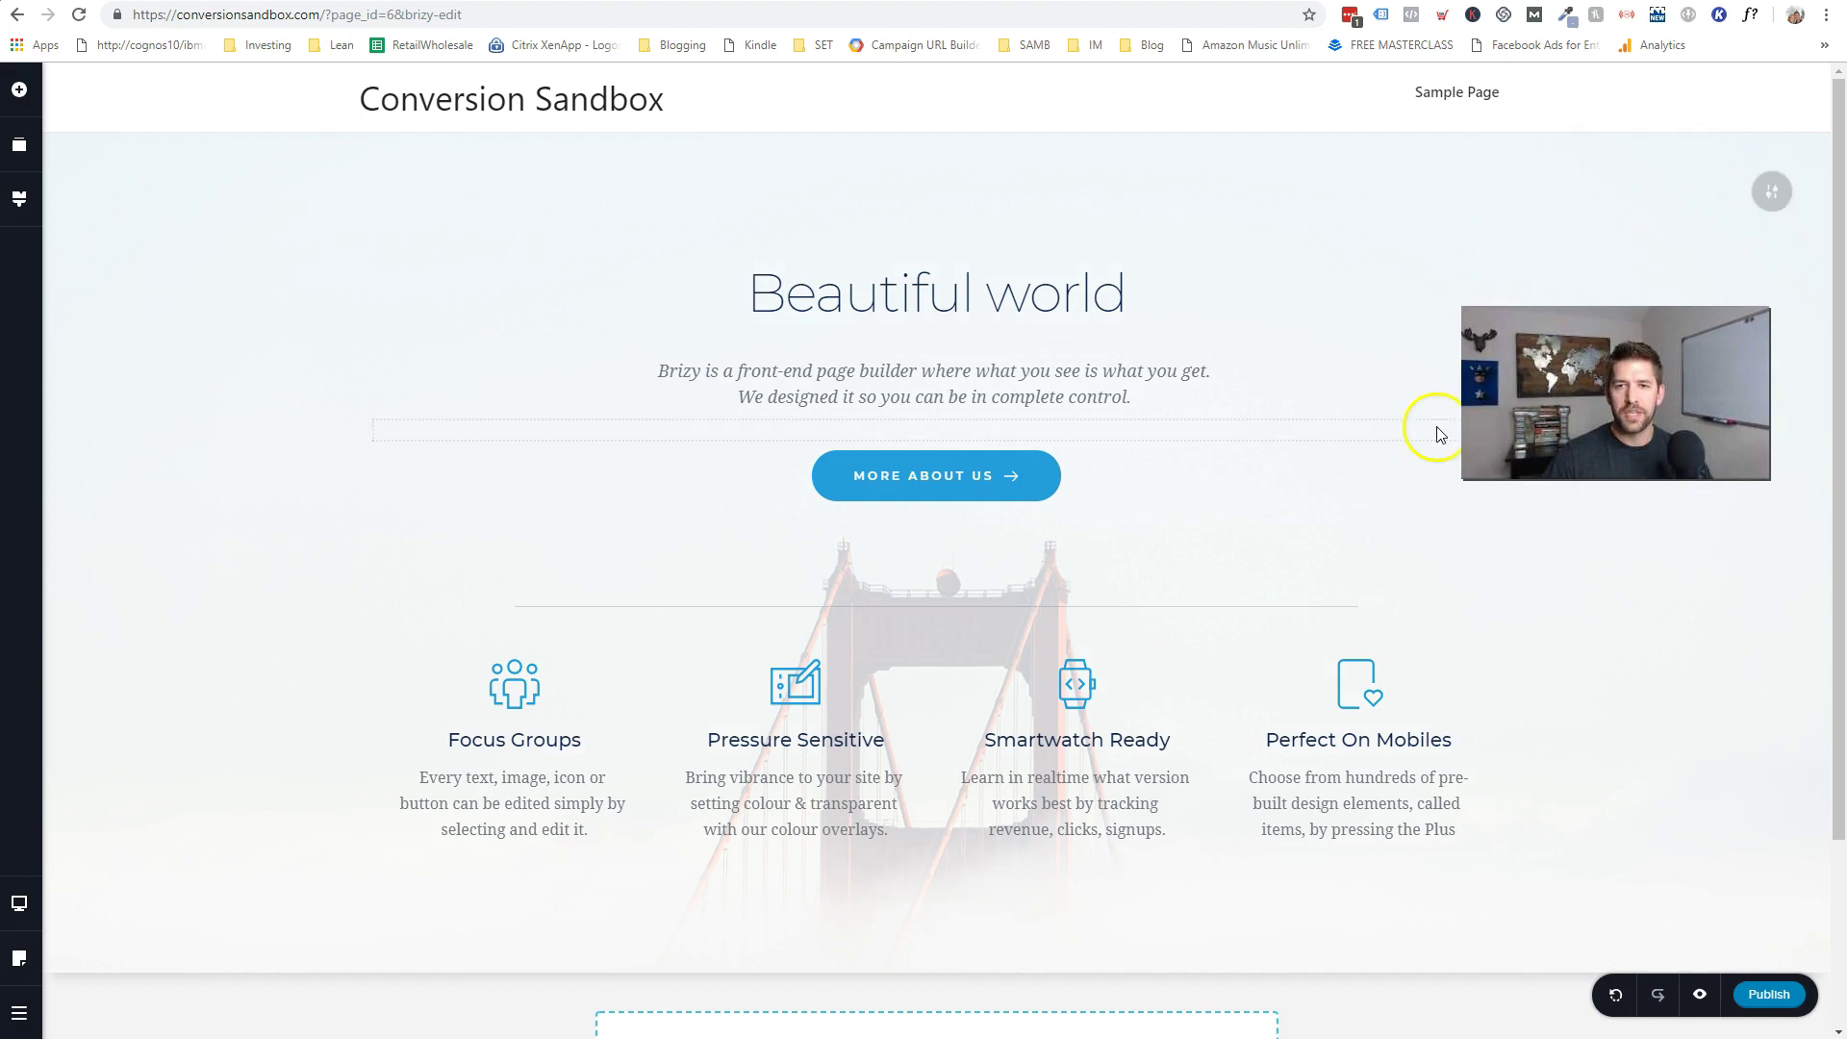
- Rewrite the Beautiful world heading as 'Welcome to your new store' and update the subtitle
scroll(1306, 548, down, 3)
scroll(1307, 549, up, 3)
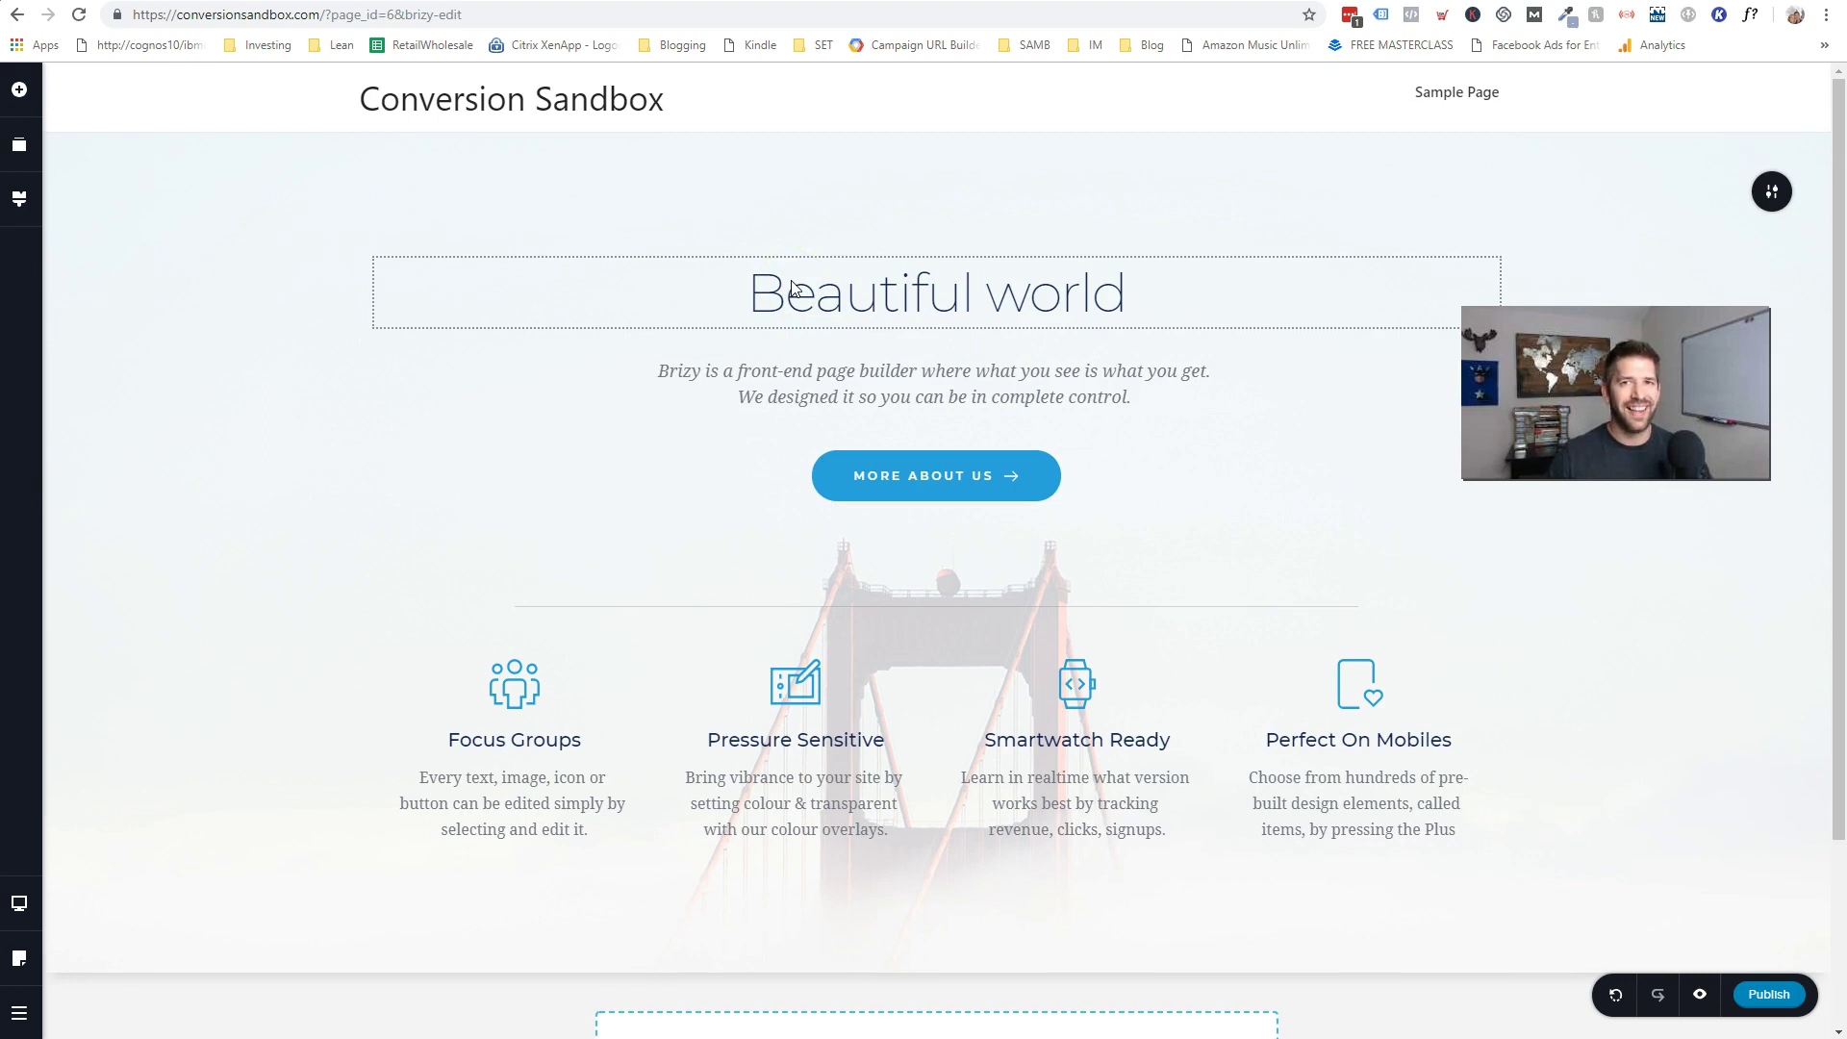
click(827, 321)
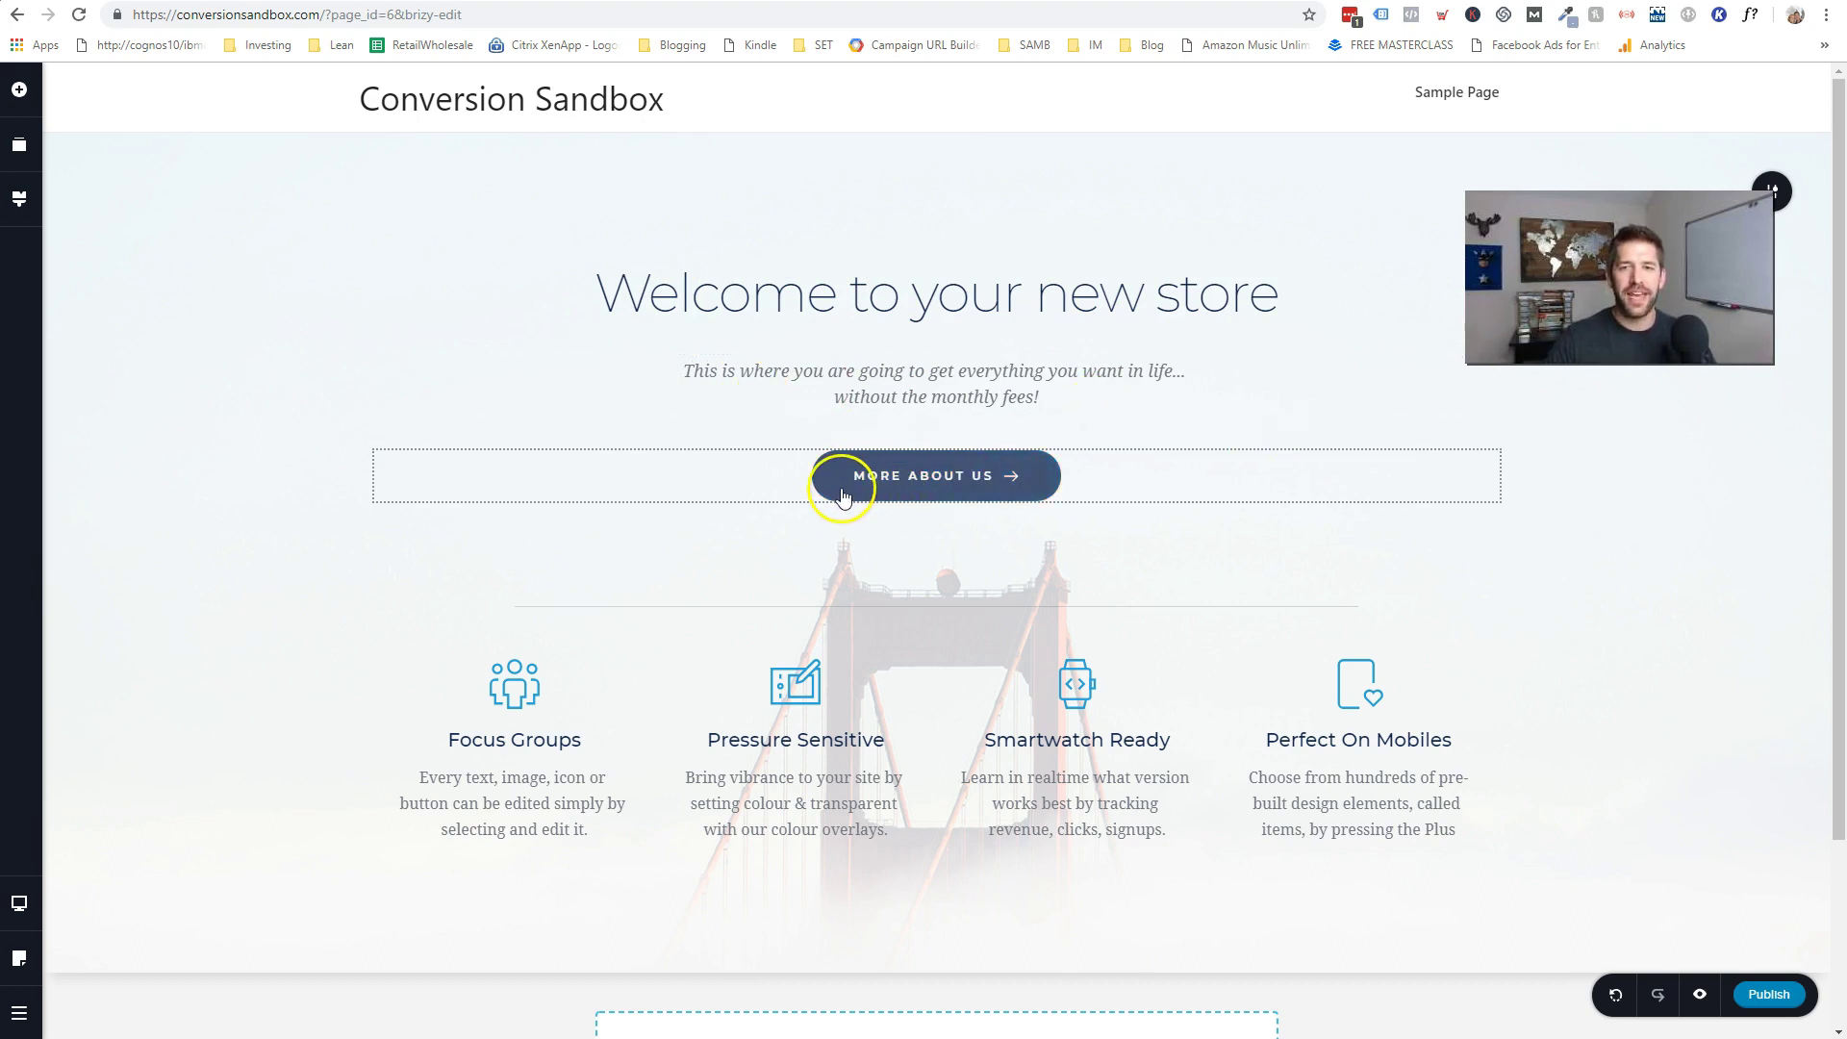
- Give the Focus Groups feature a stacked-books icon and rename it 'Ebooks for success'
click(523, 695)
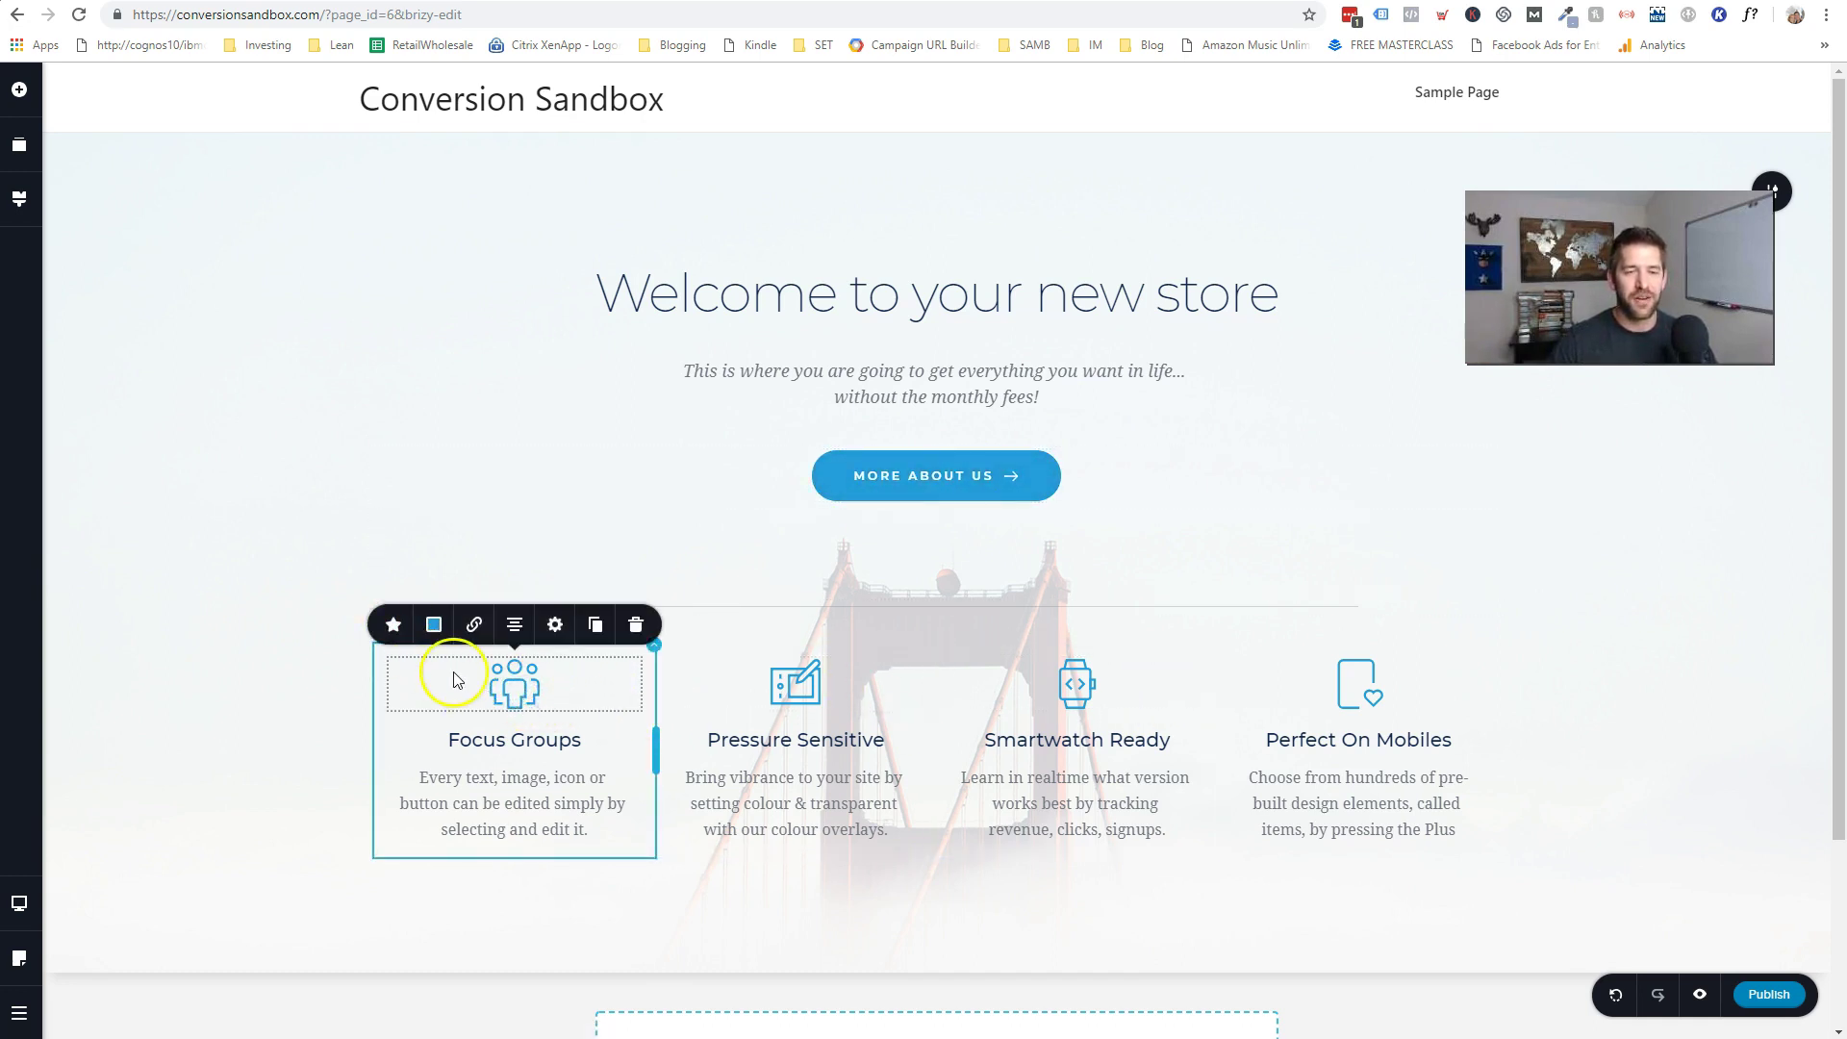
click(394, 626)
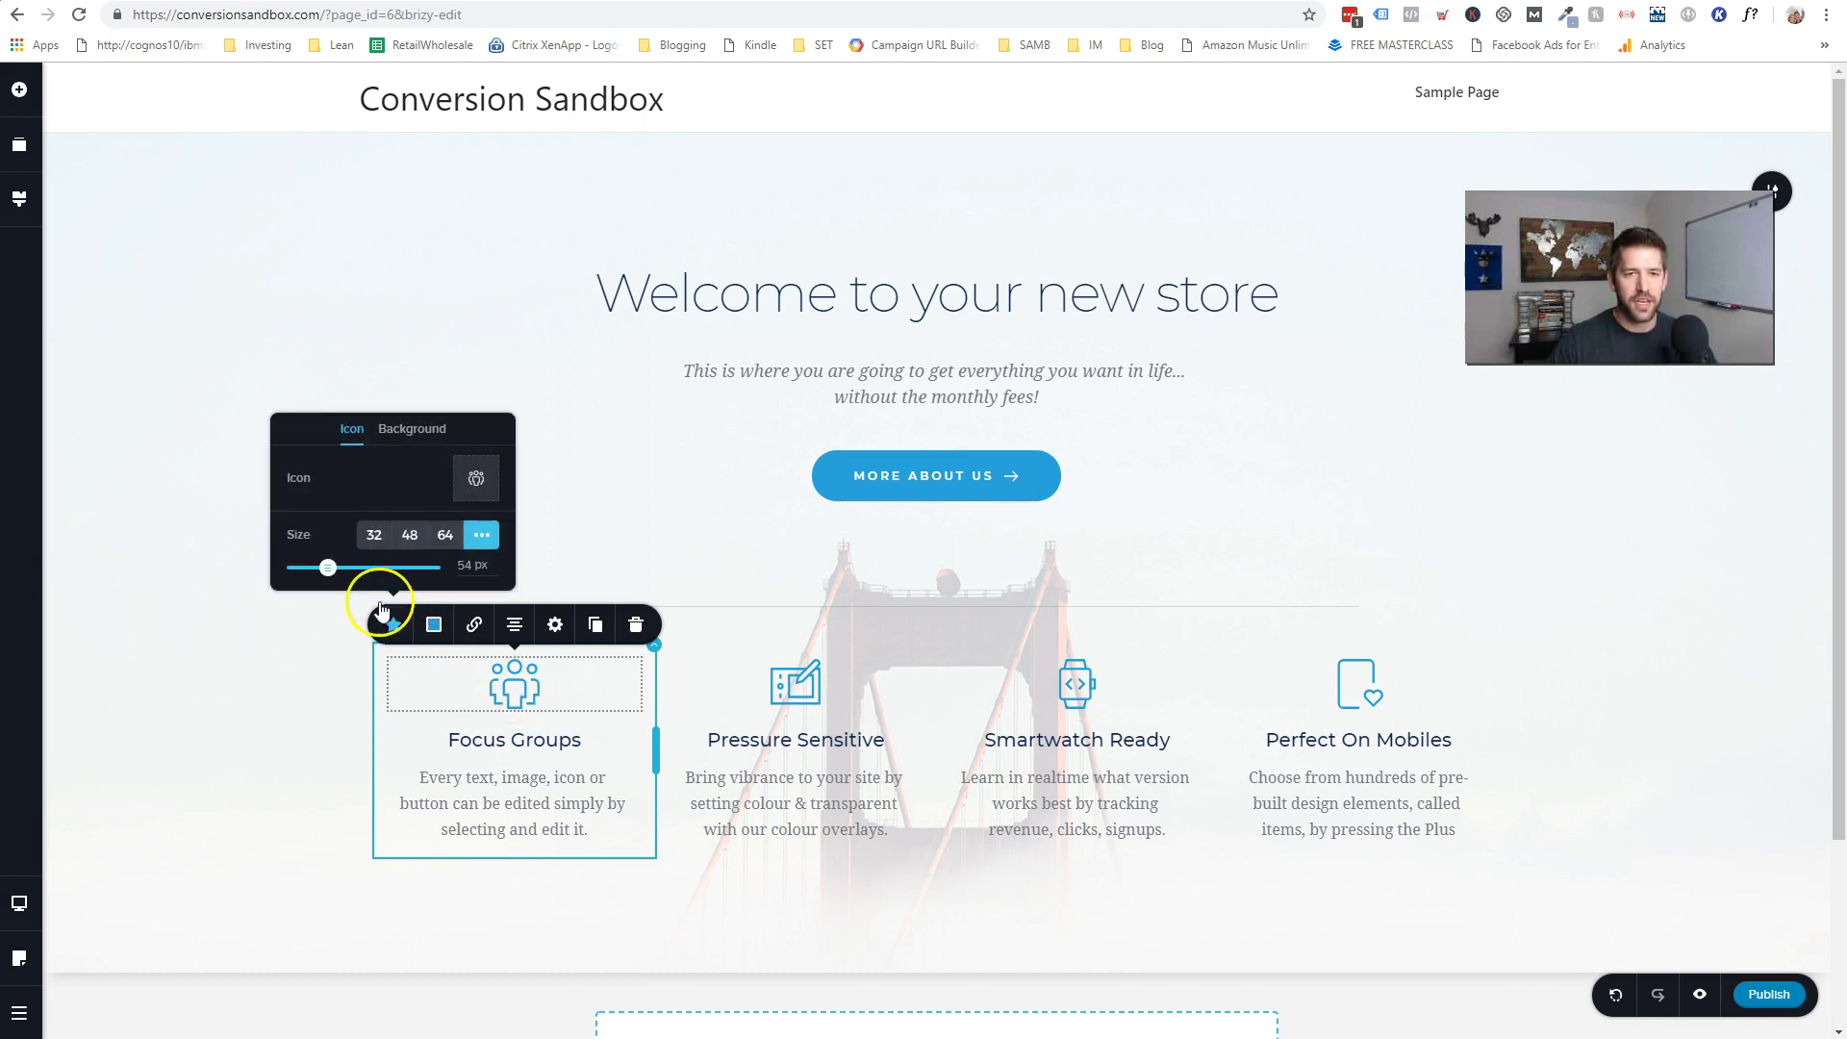
click(478, 479)
click(921, 321)
text(book)
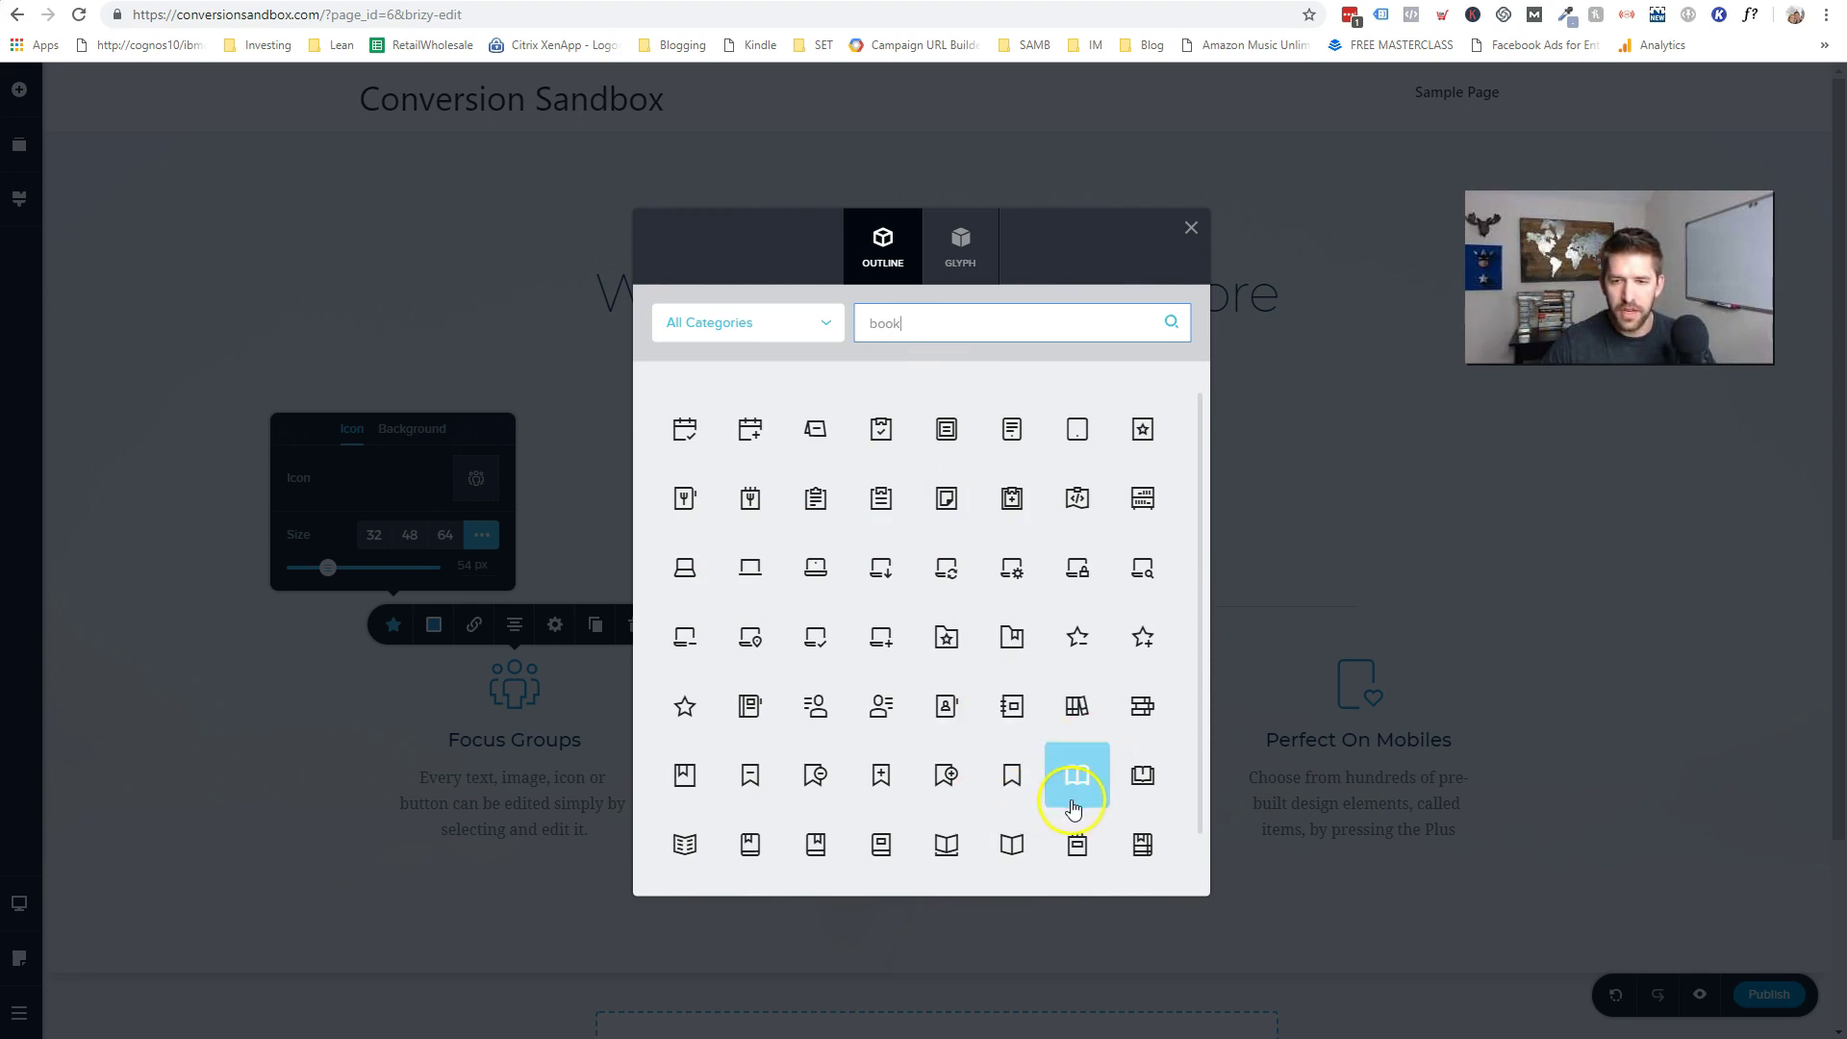
click(1143, 706)
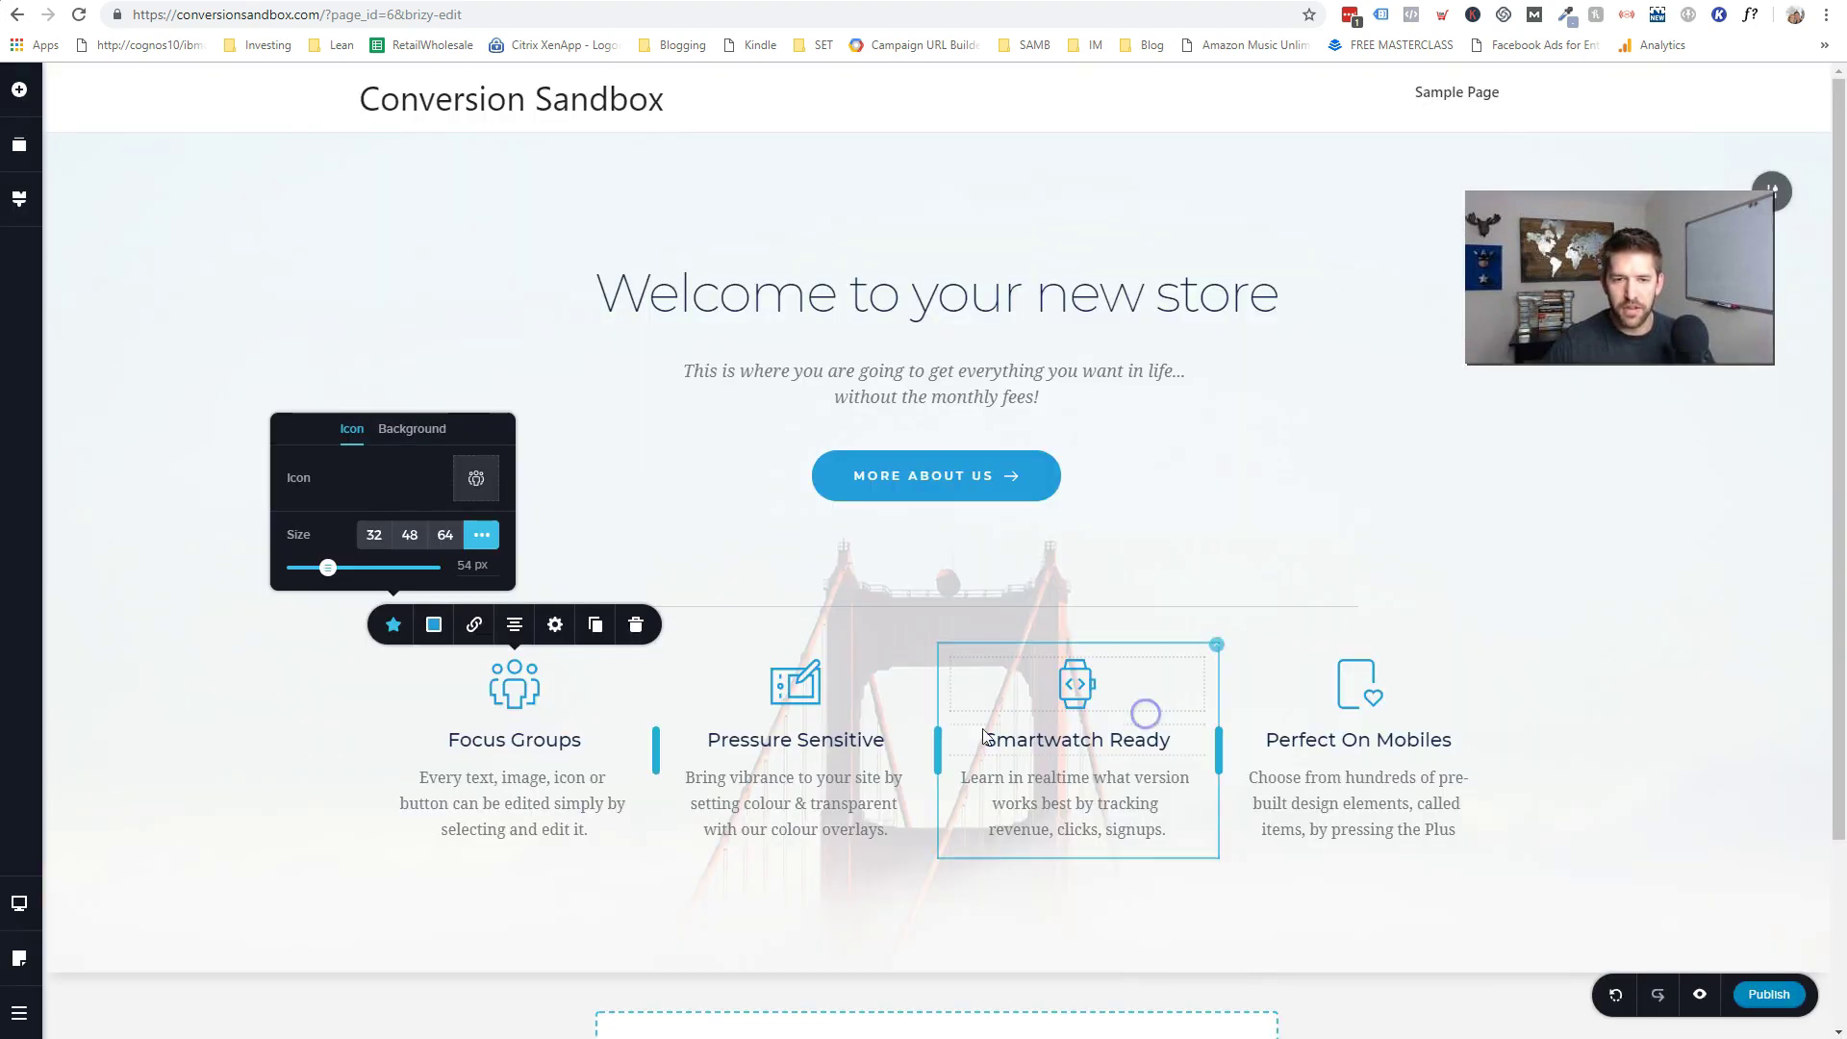
triple_click(508, 740)
text(Ebo)
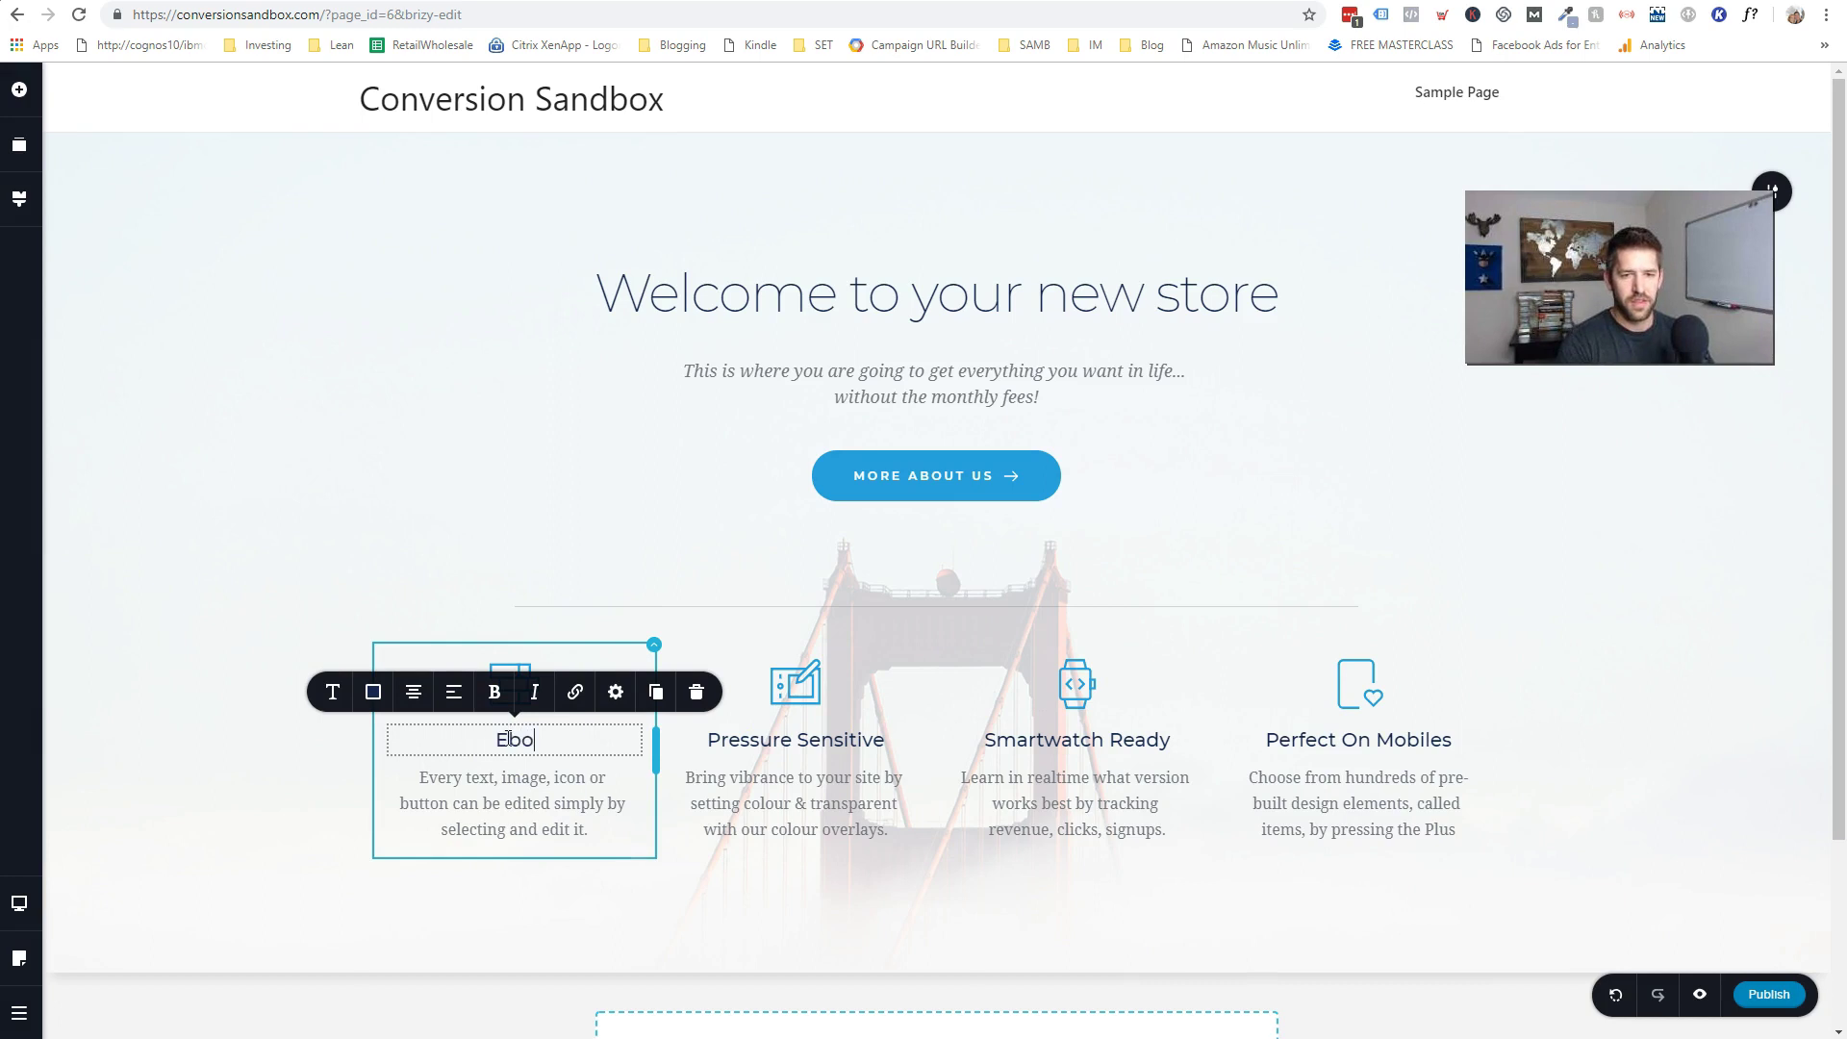
text(oks for success)
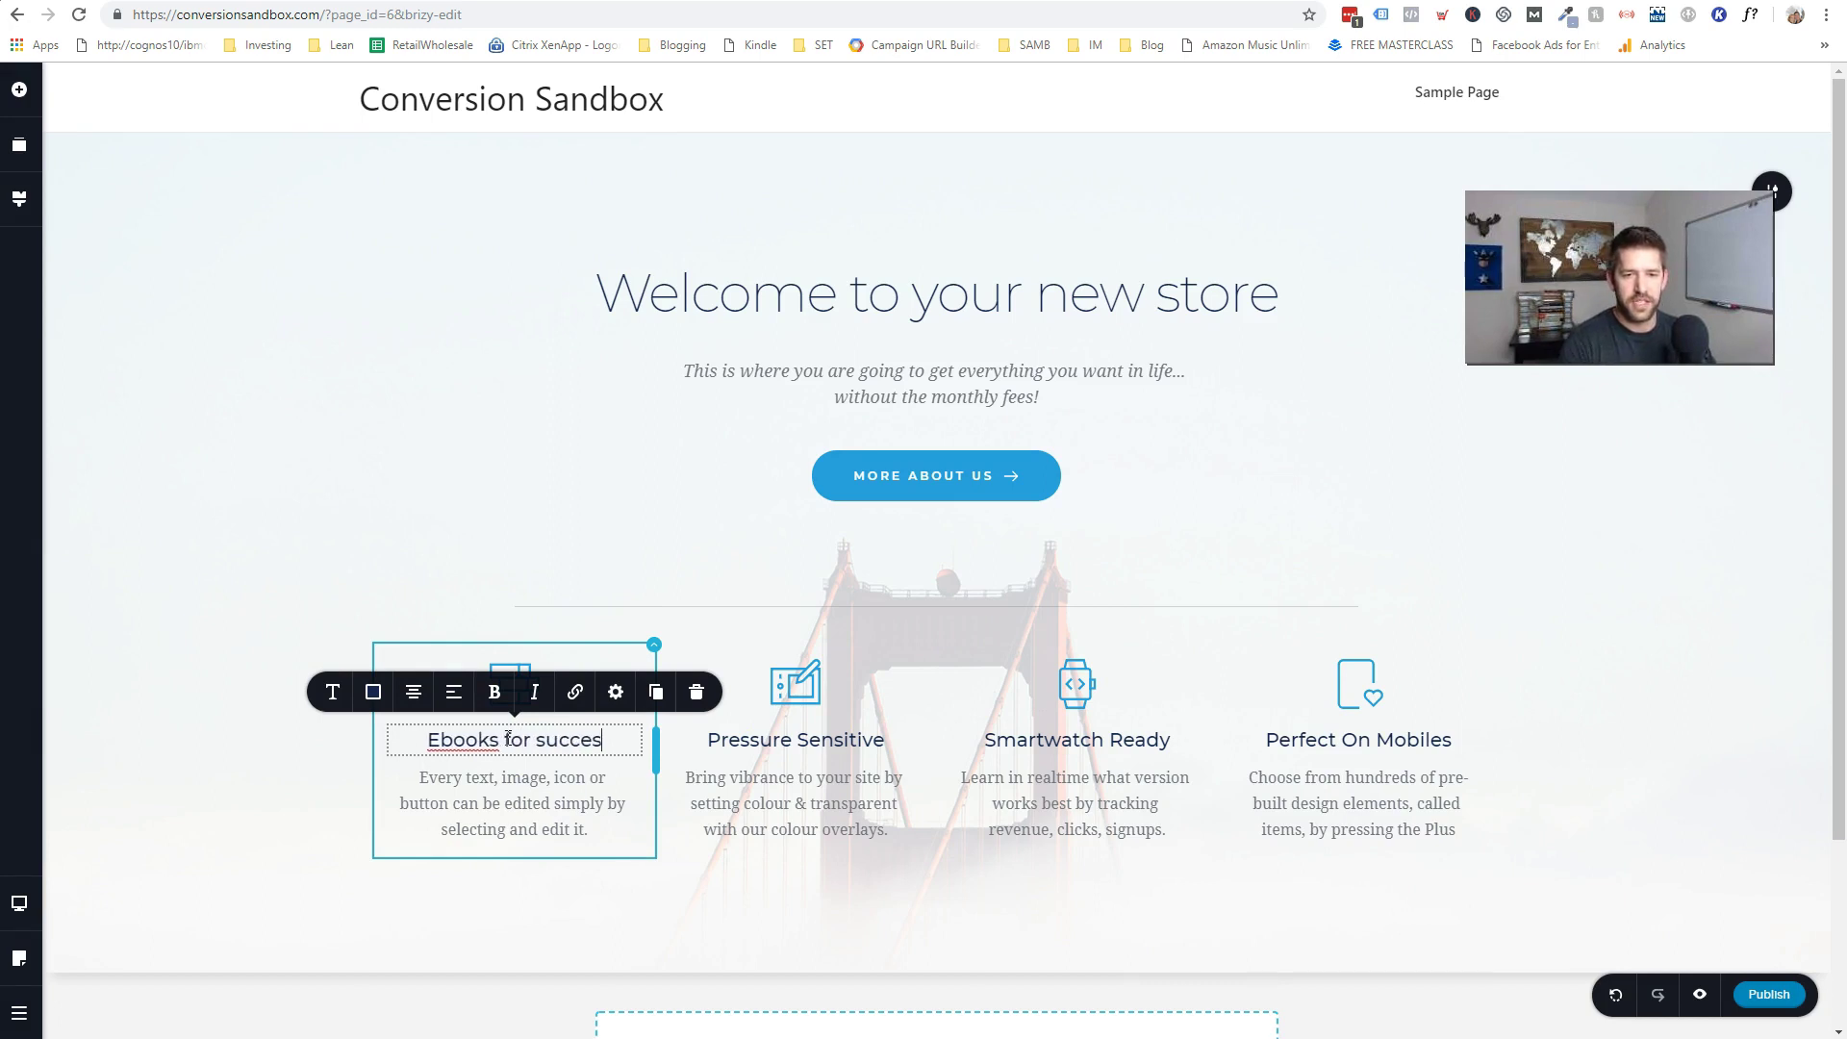
- Change the Pressure Sensitive feature icon to a calendar
click(751, 678)
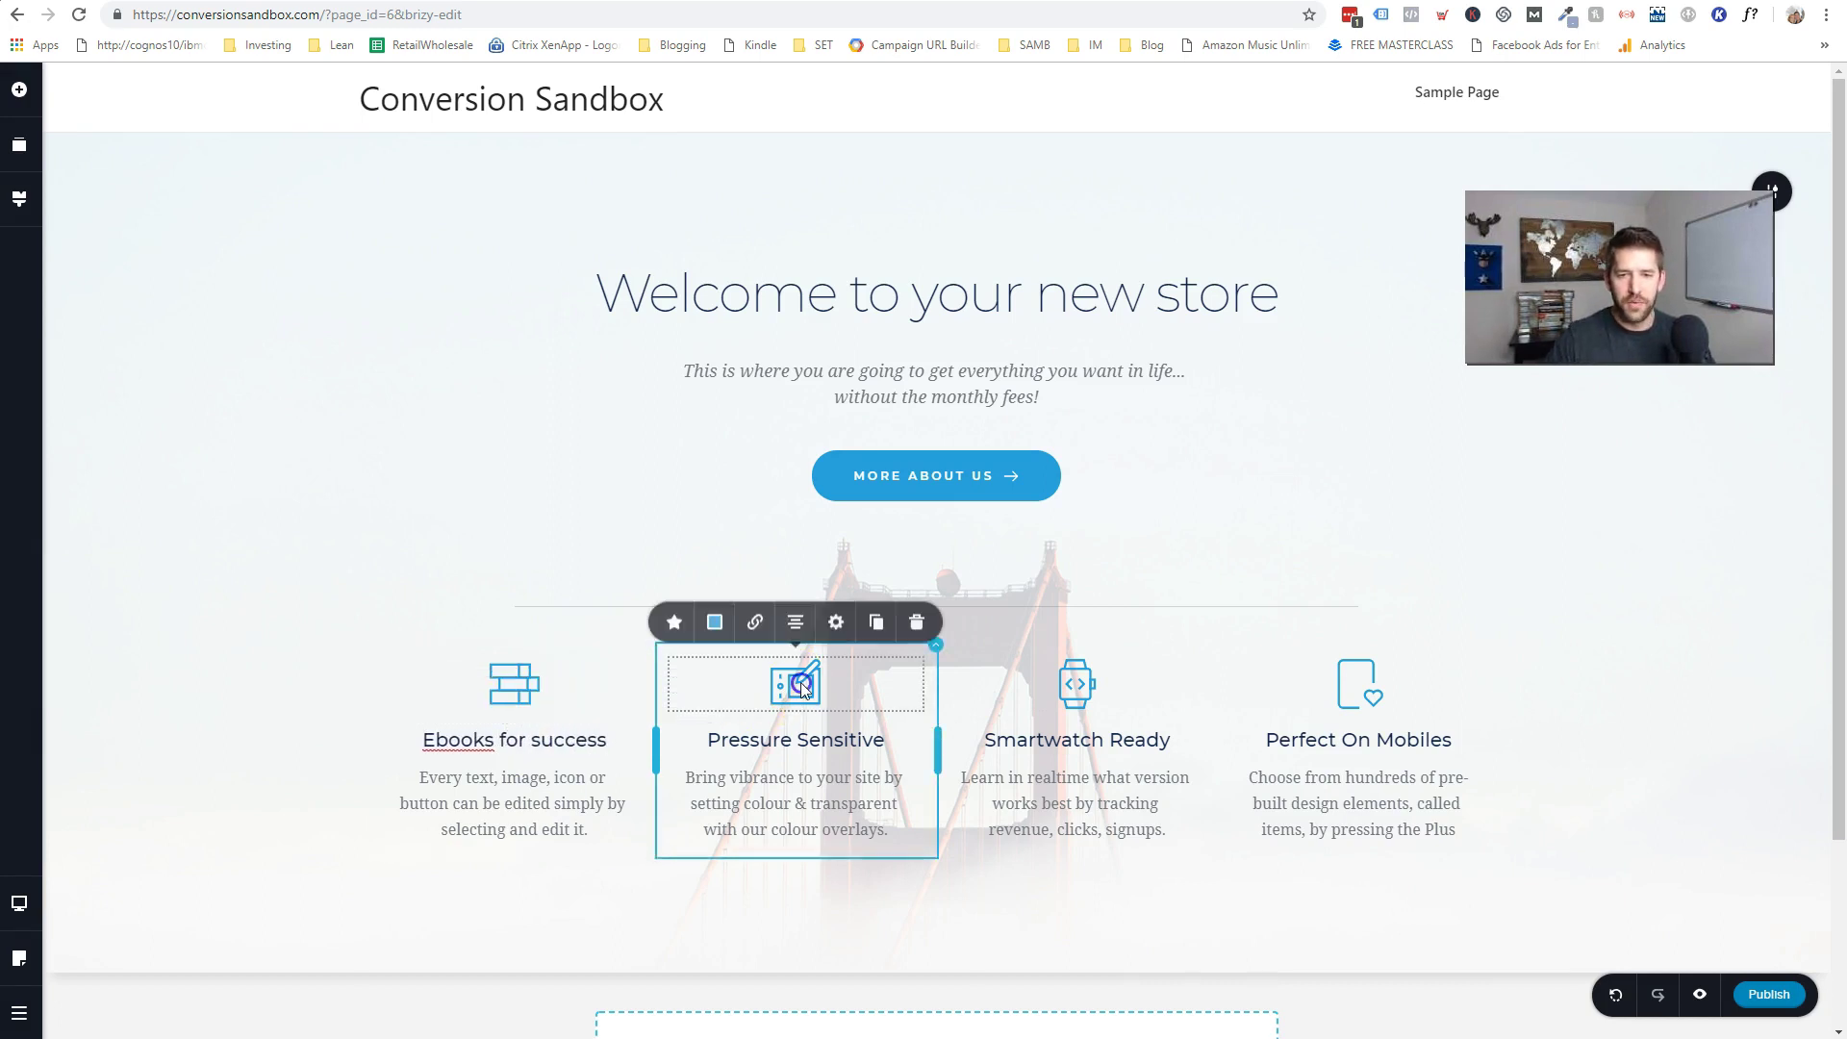
click(674, 624)
click(746, 486)
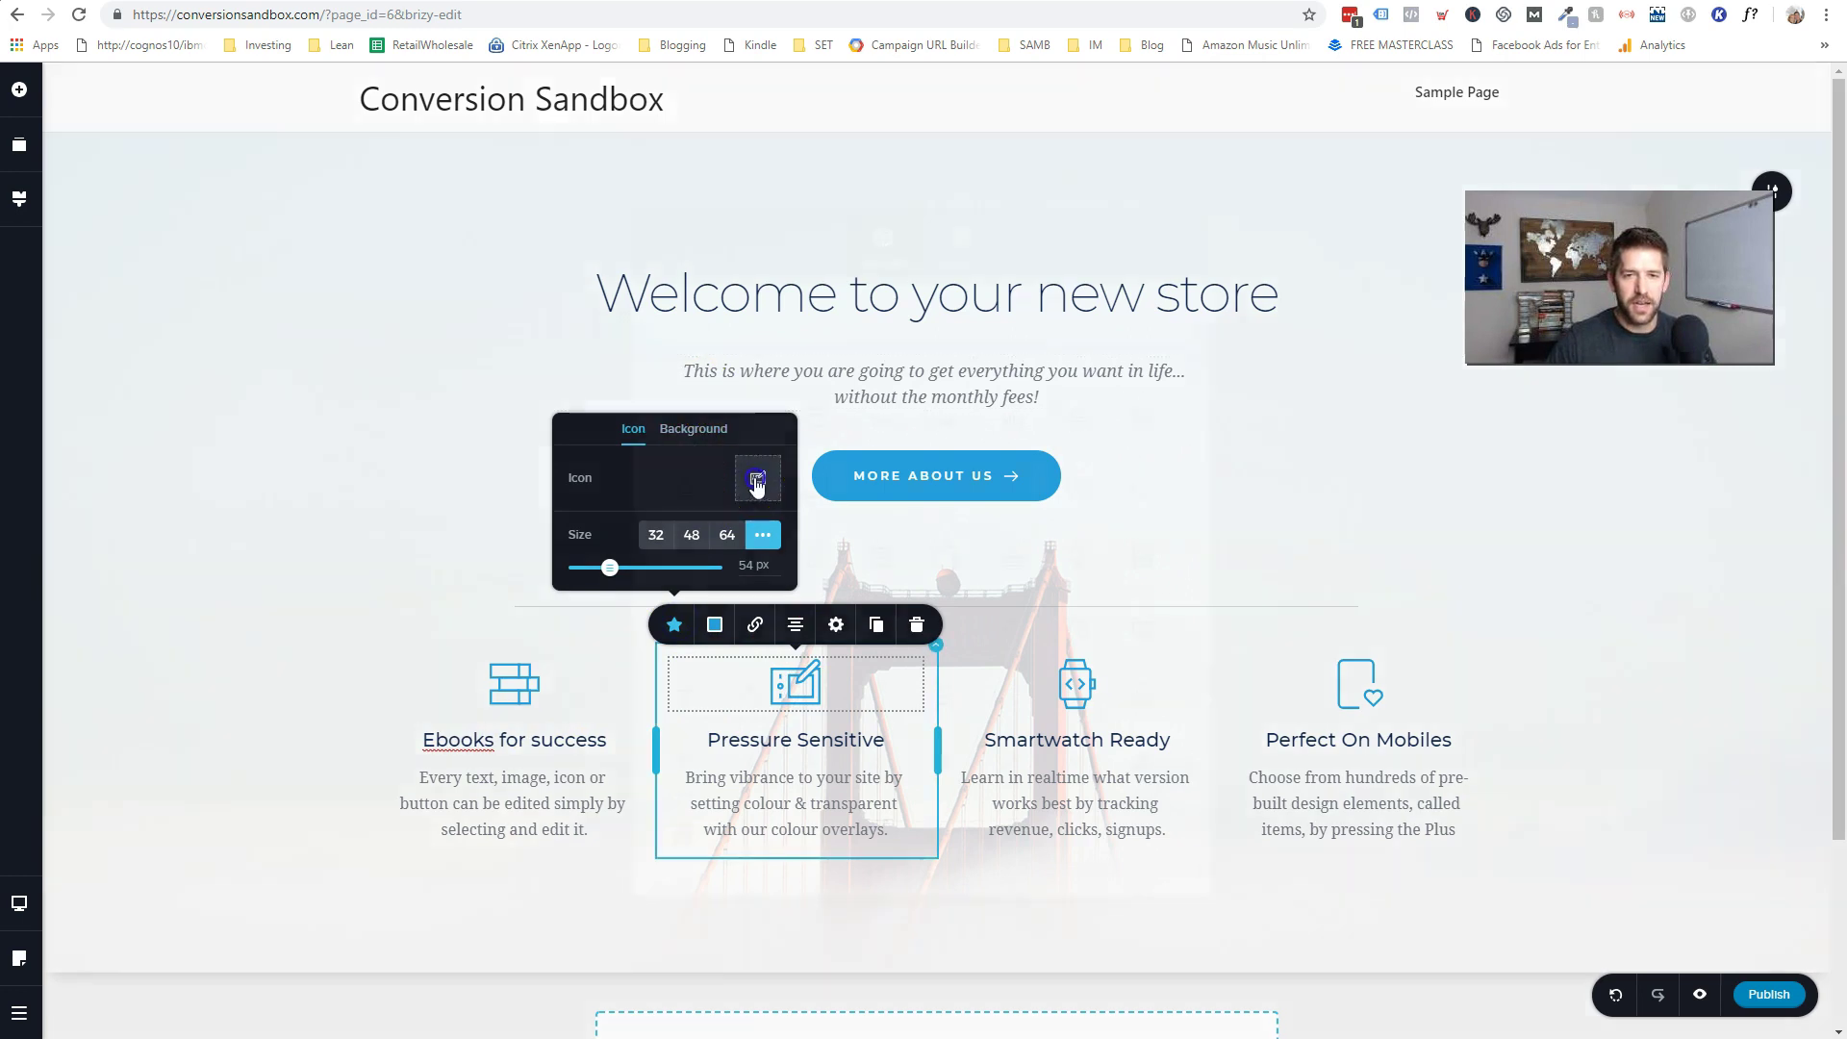
click(911, 324)
text(calendar)
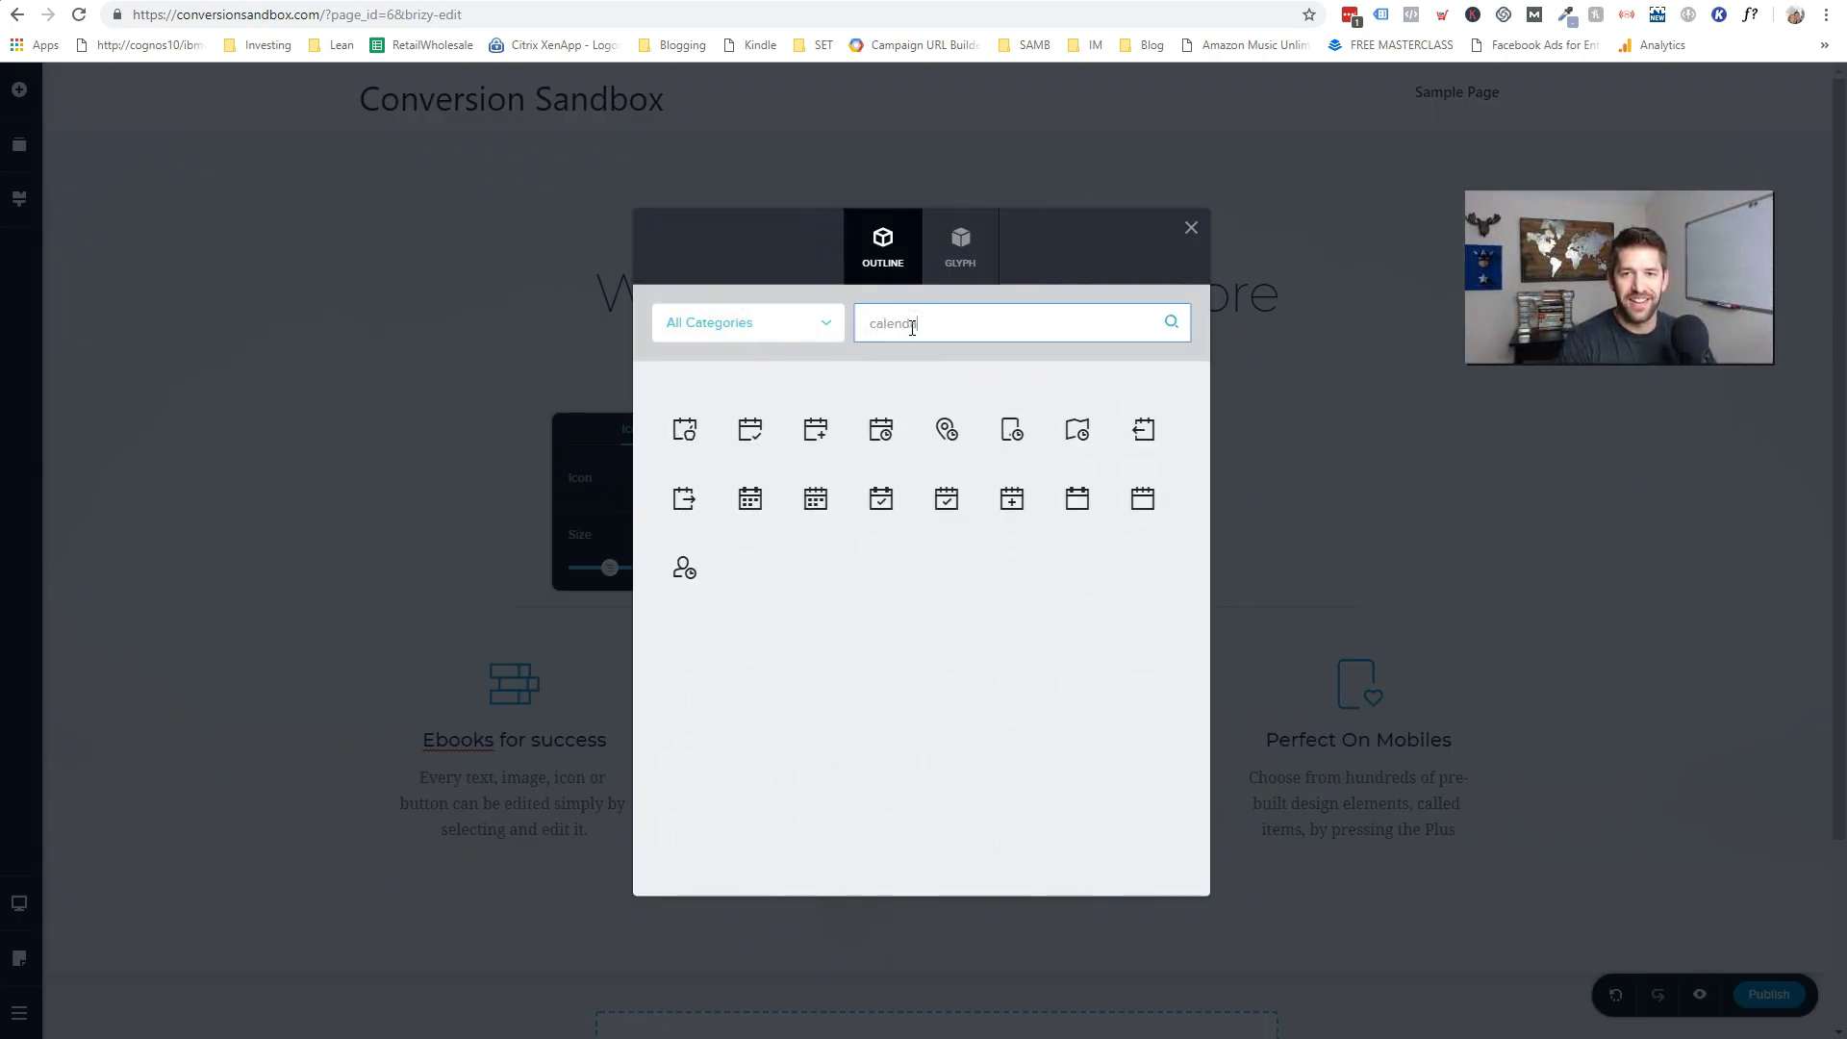
click(750, 498)
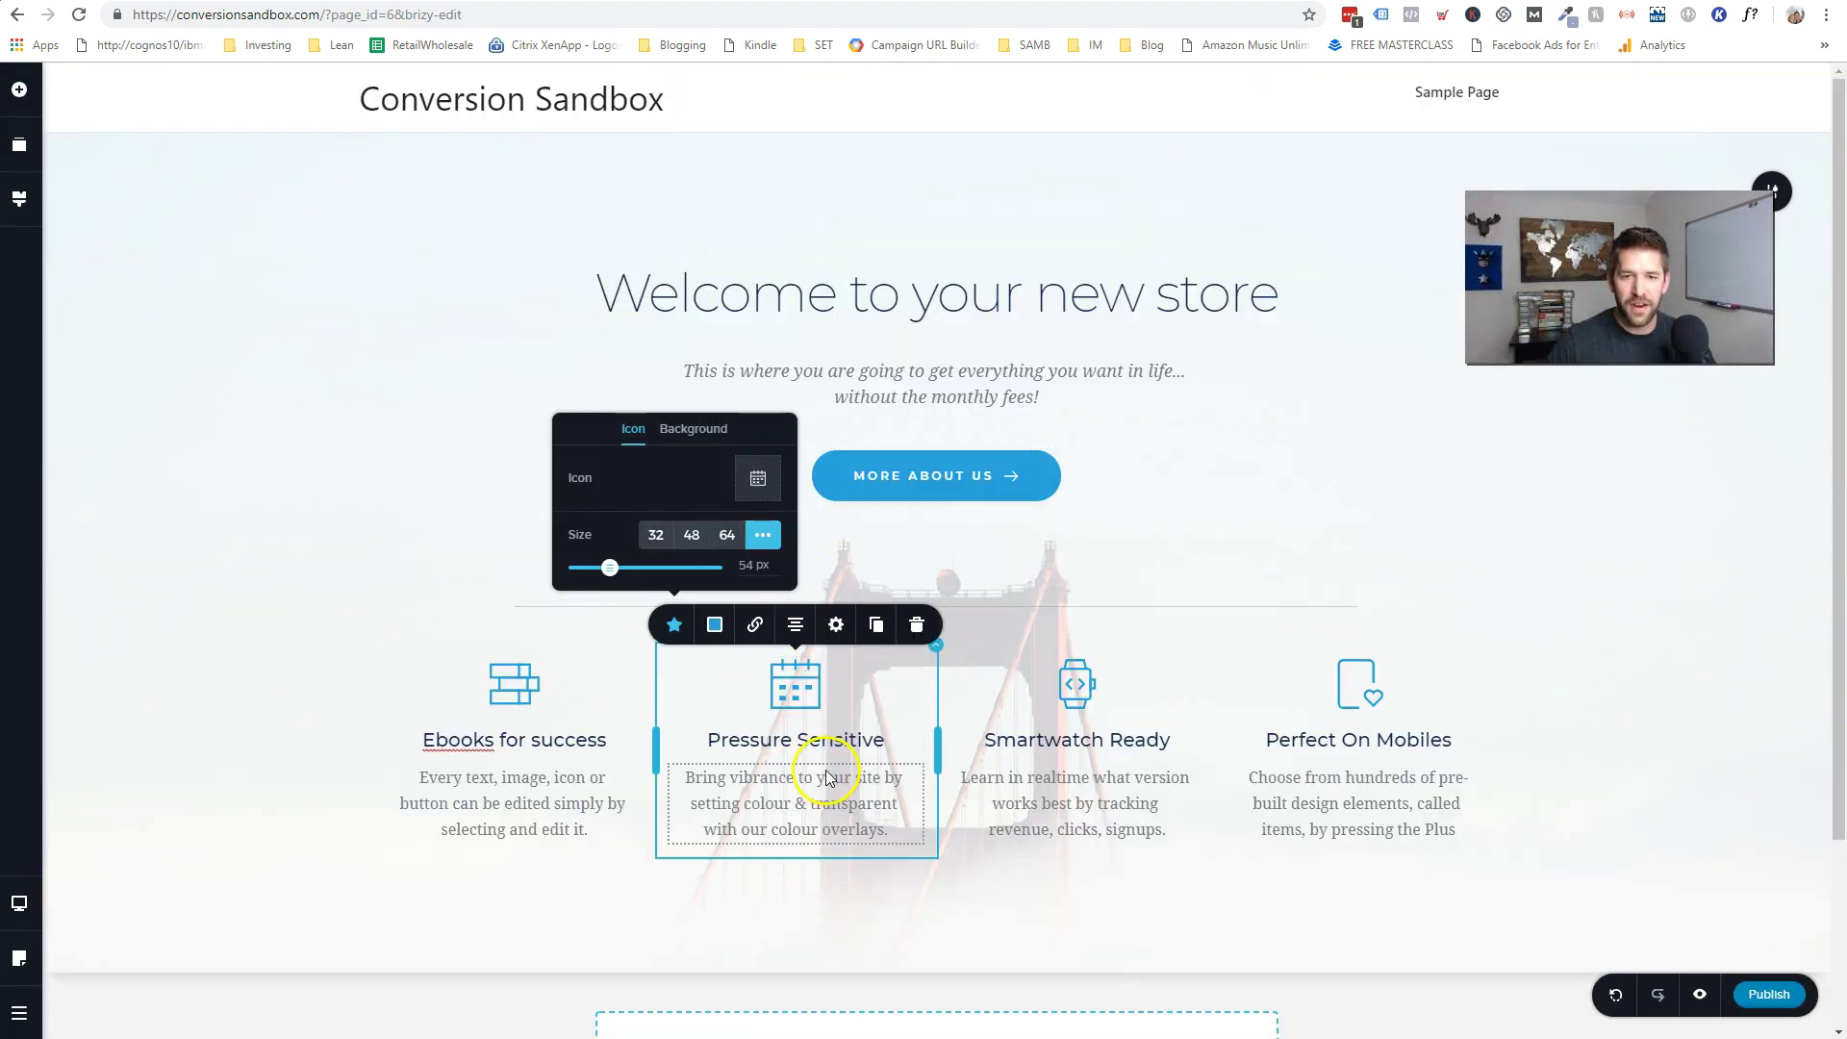
- Change the Smartwatch Ready feature icon to a calculator
click(1077, 684)
click(962, 637)
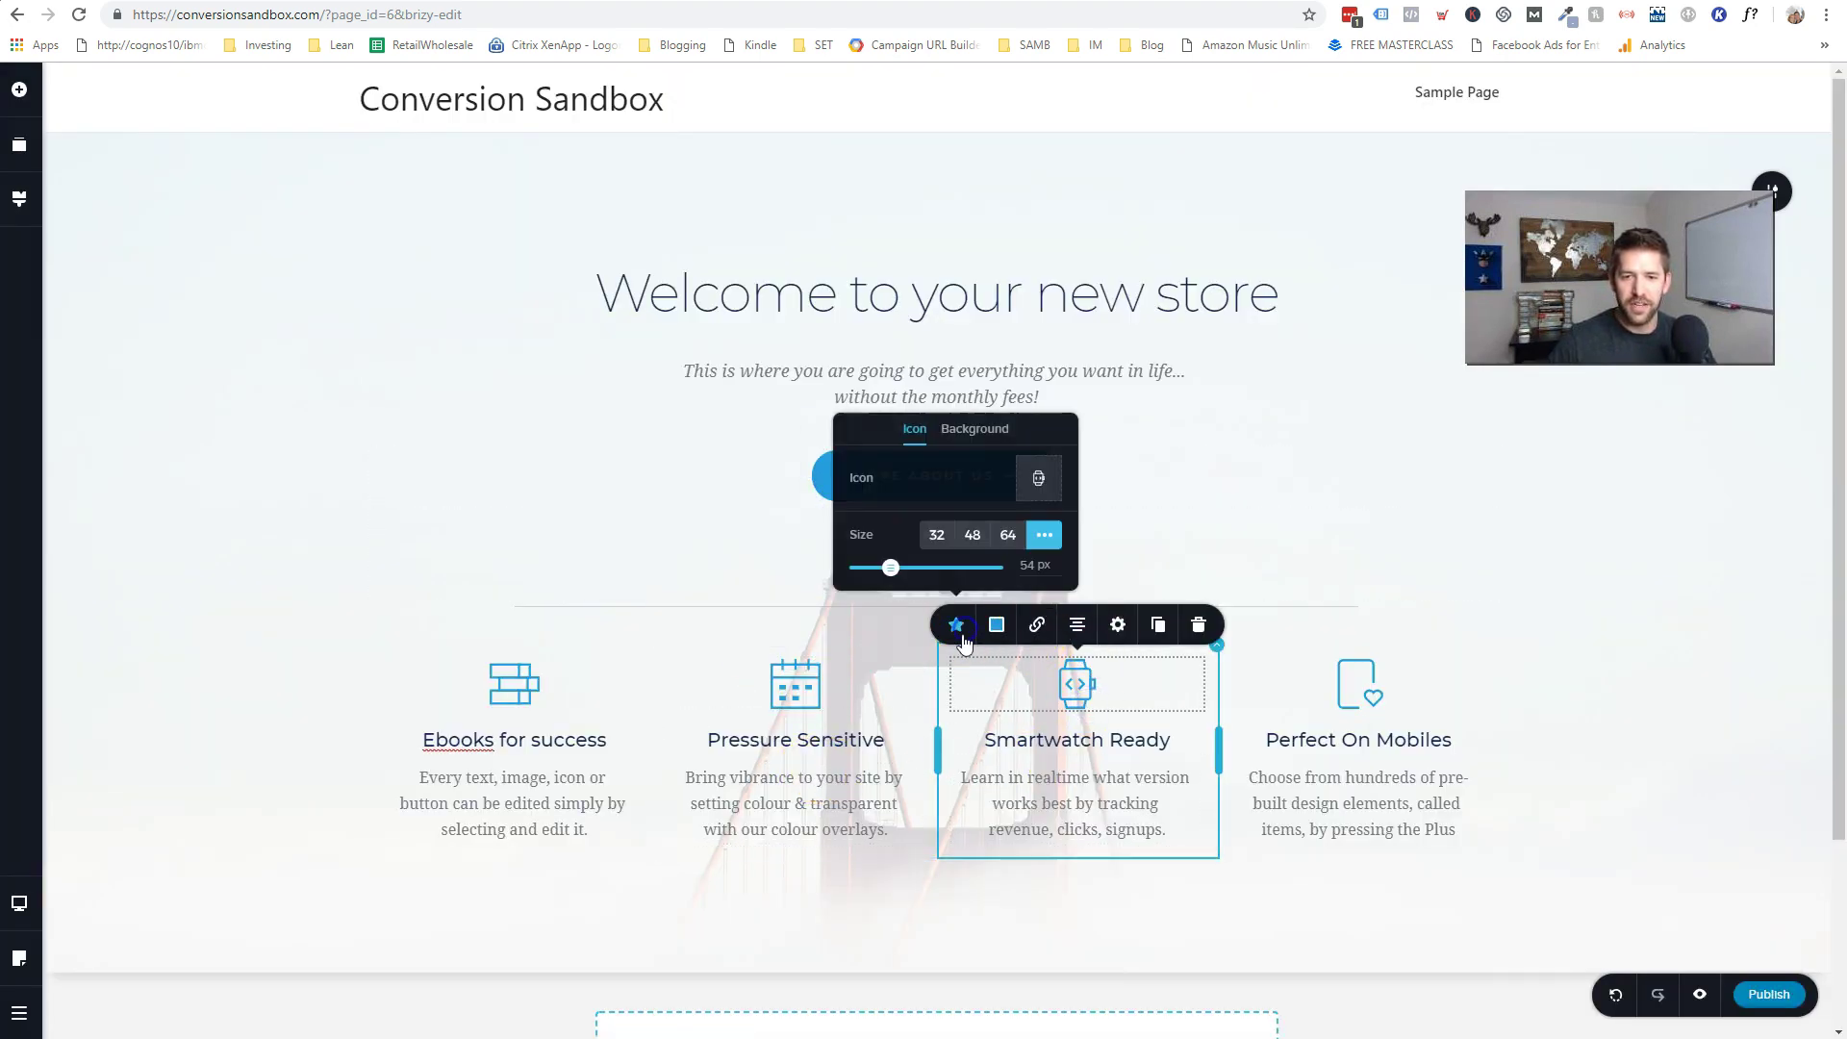
click(1034, 481)
click(988, 322)
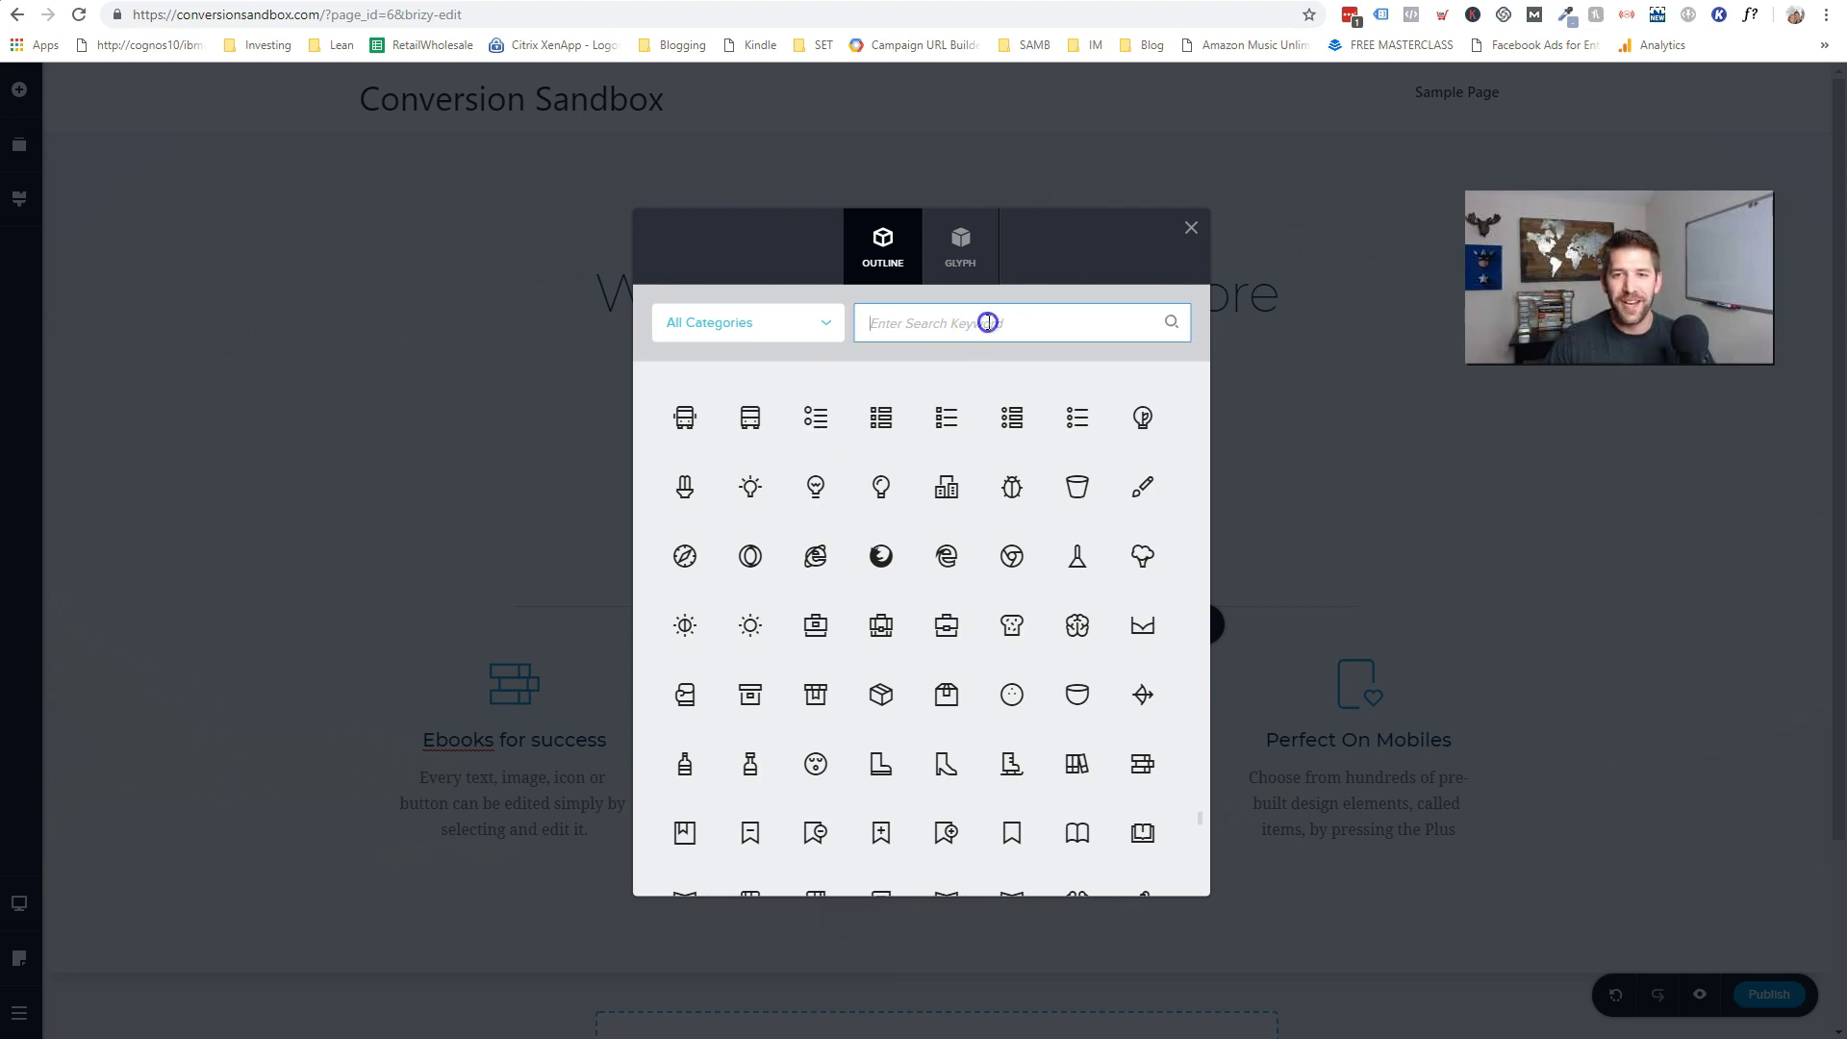
text(spread)
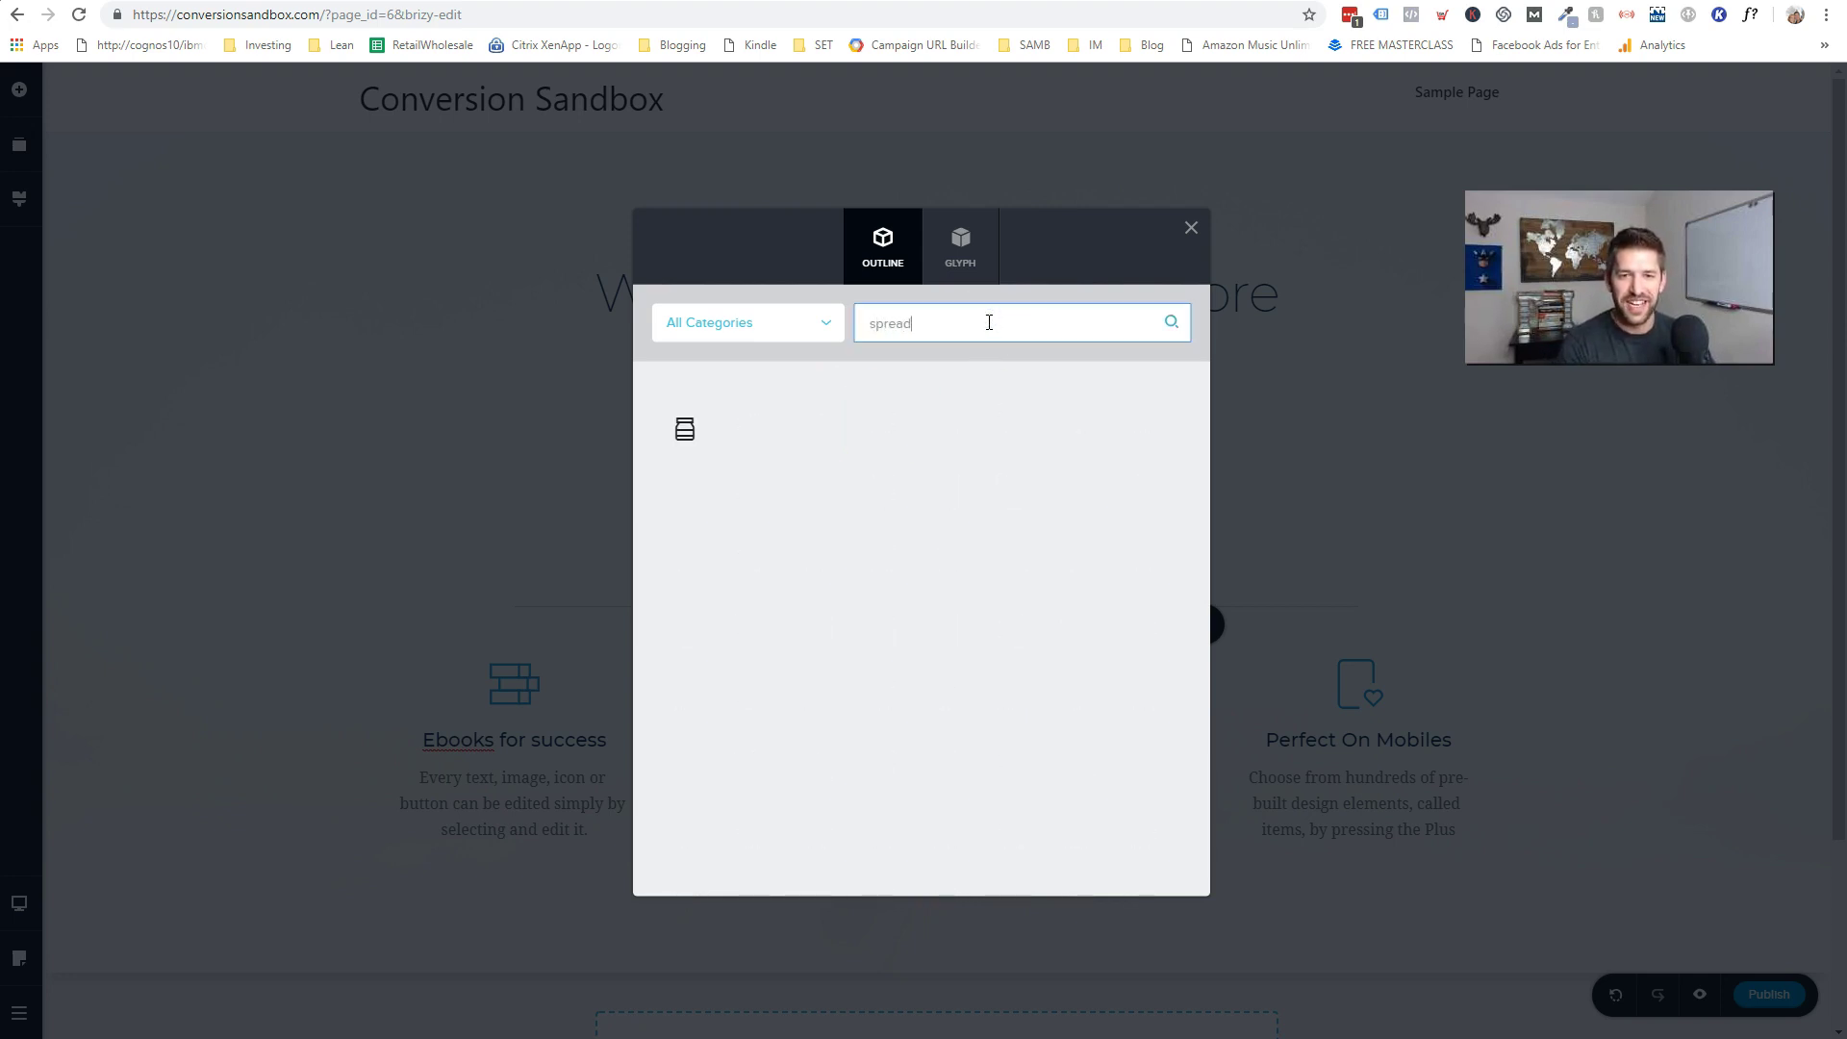
key(BackSpace)
key(BackSpace)
key(BackSpace)
key(BackSpace)
text(ex)
key(BackSpace)
key(BackSpace)
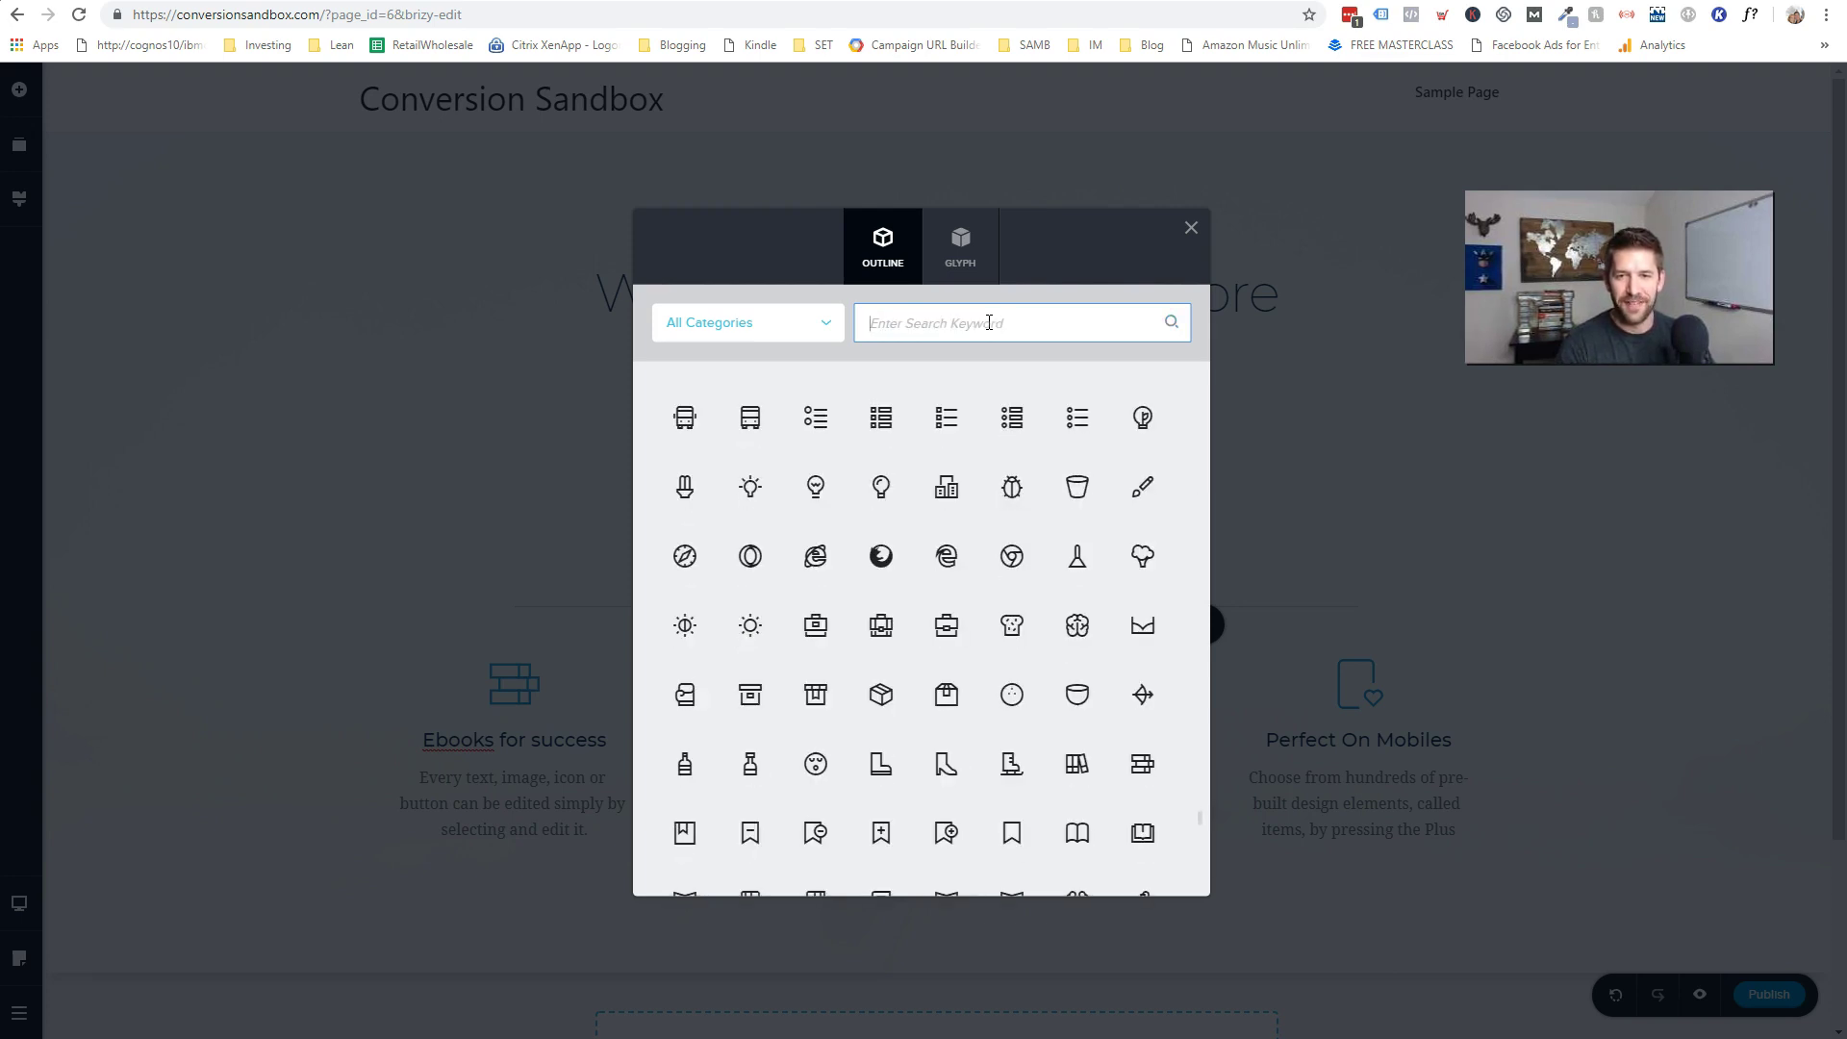
text(calcul)
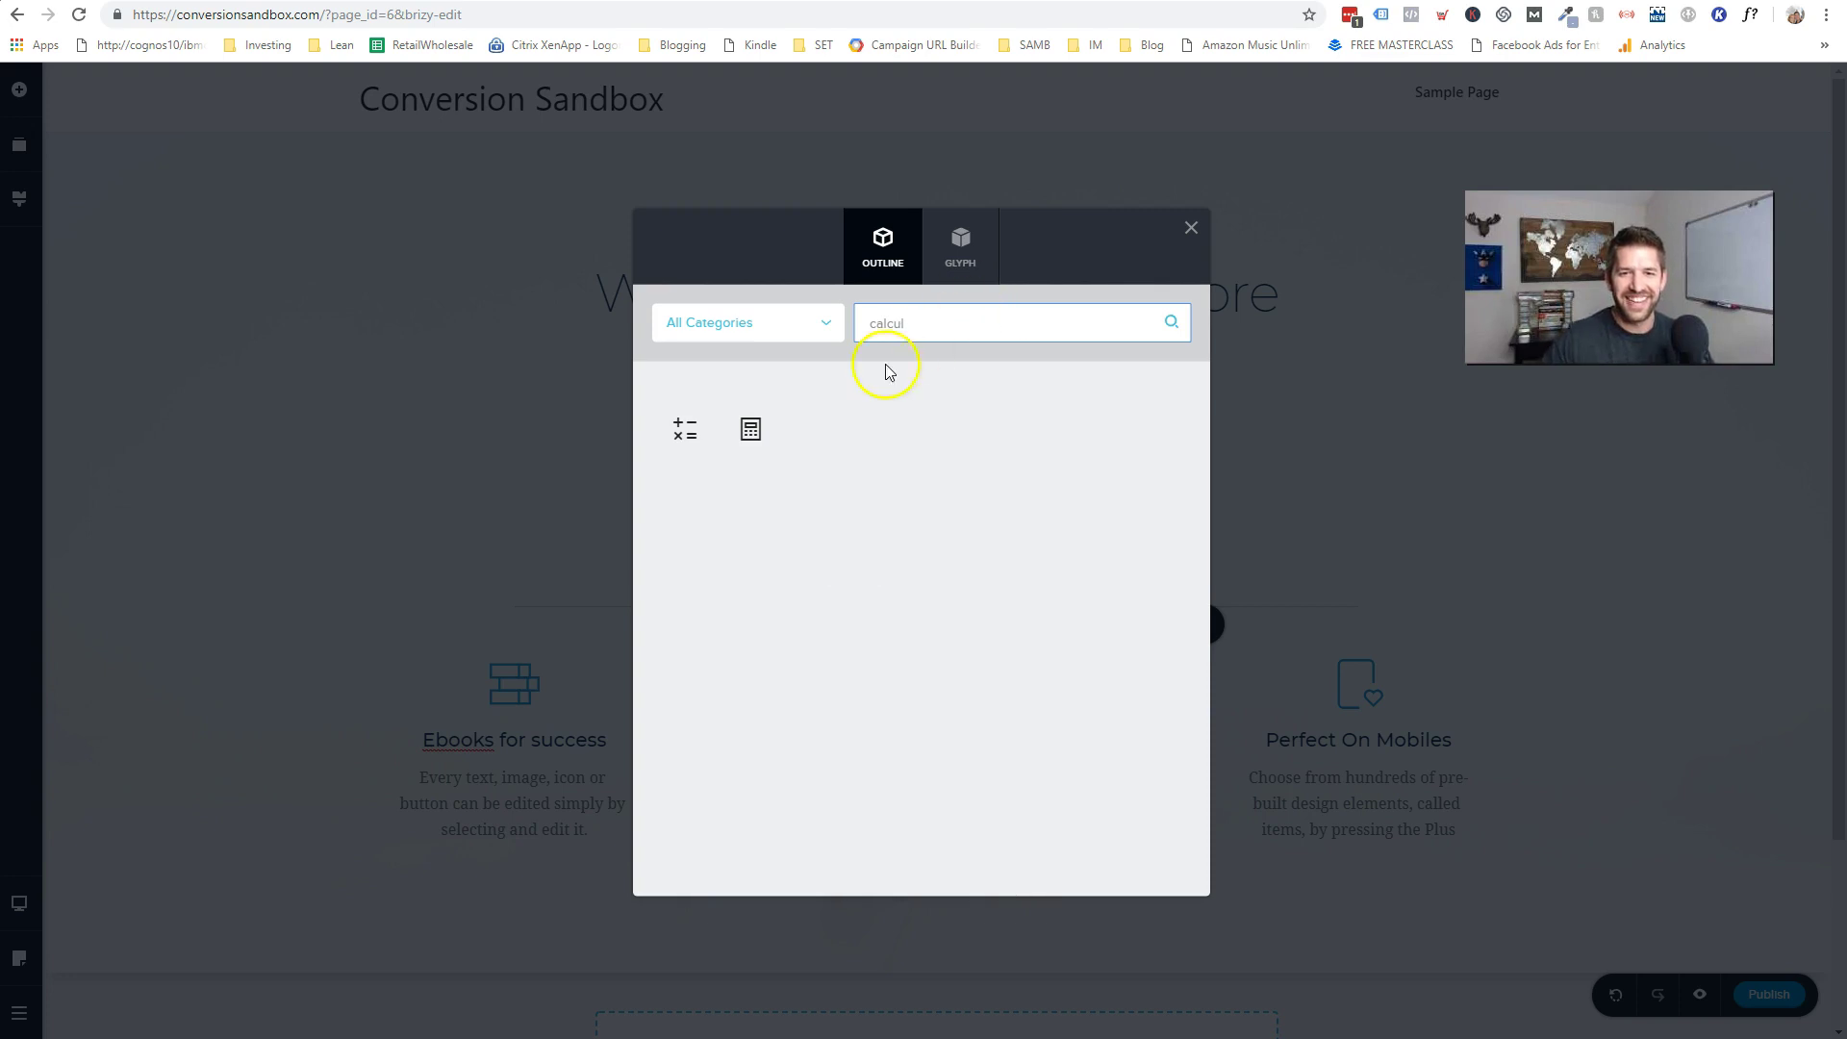
click(751, 429)
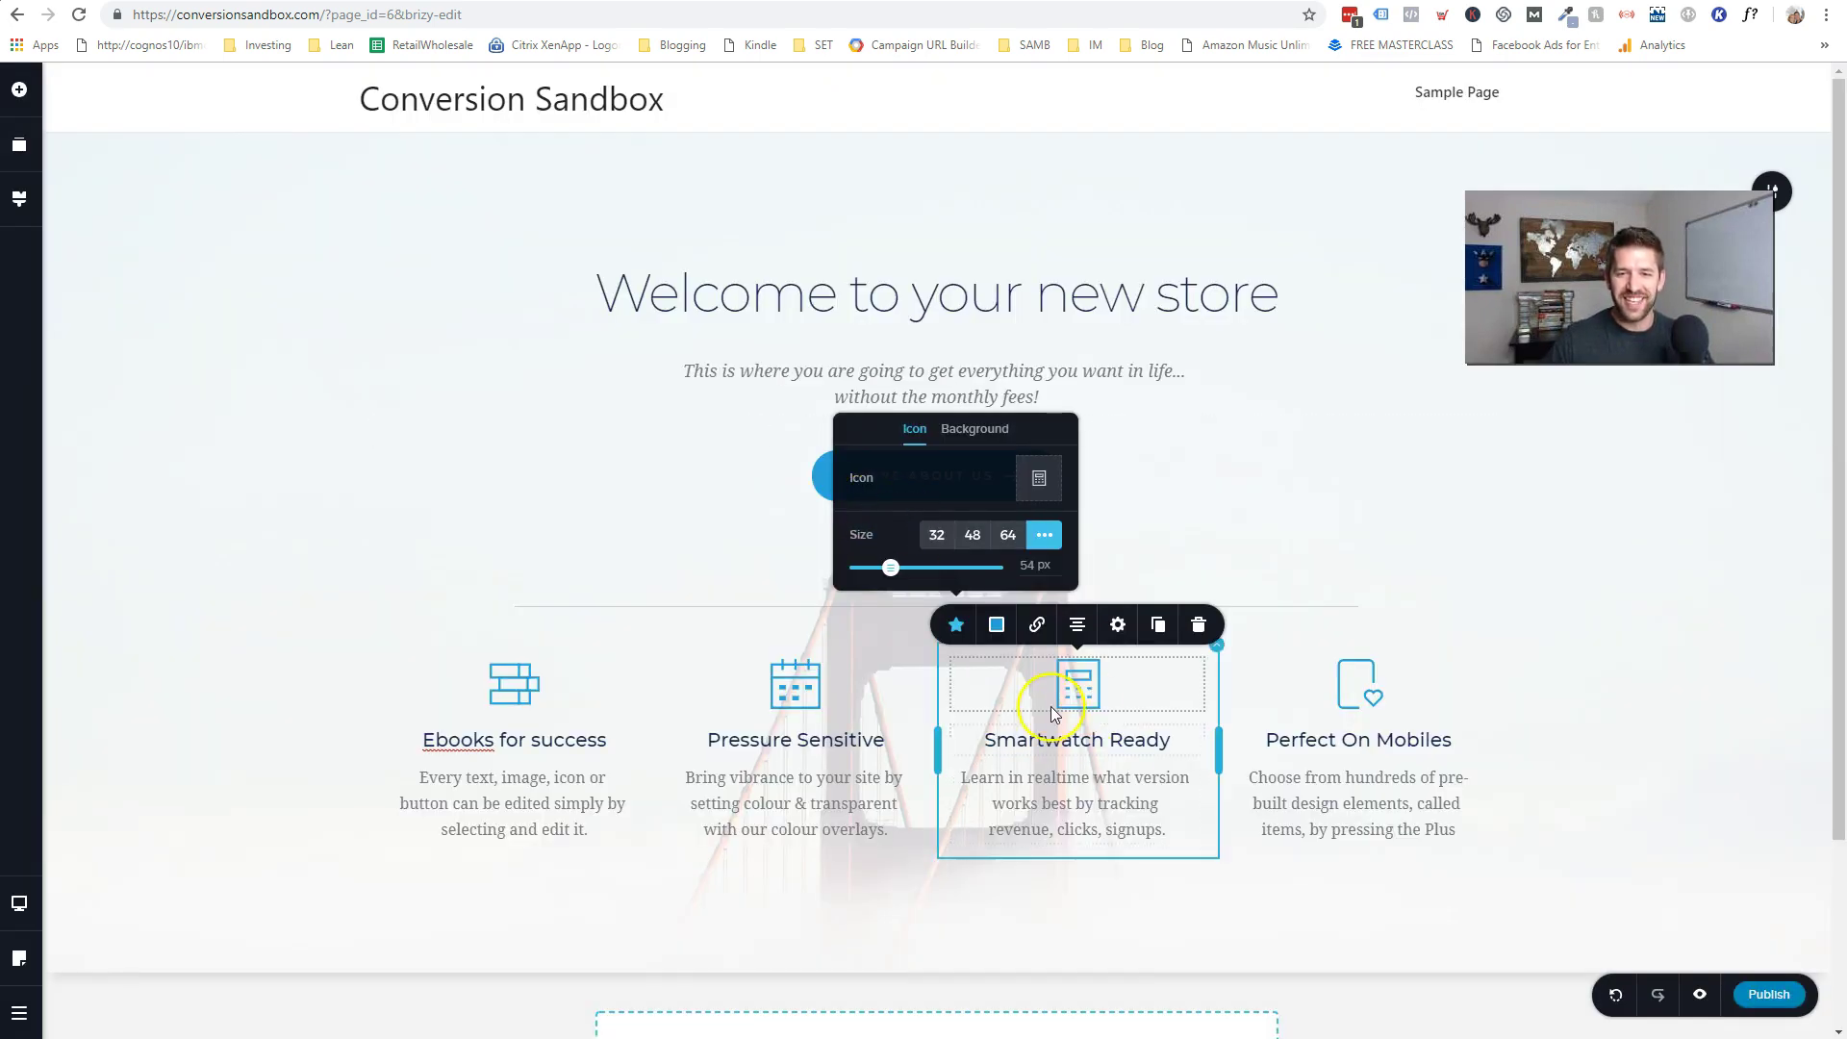
- Change the Perfect On Mobiles feature icon to a phone found by searching 'ipho'
click(1352, 709)
click(1238, 627)
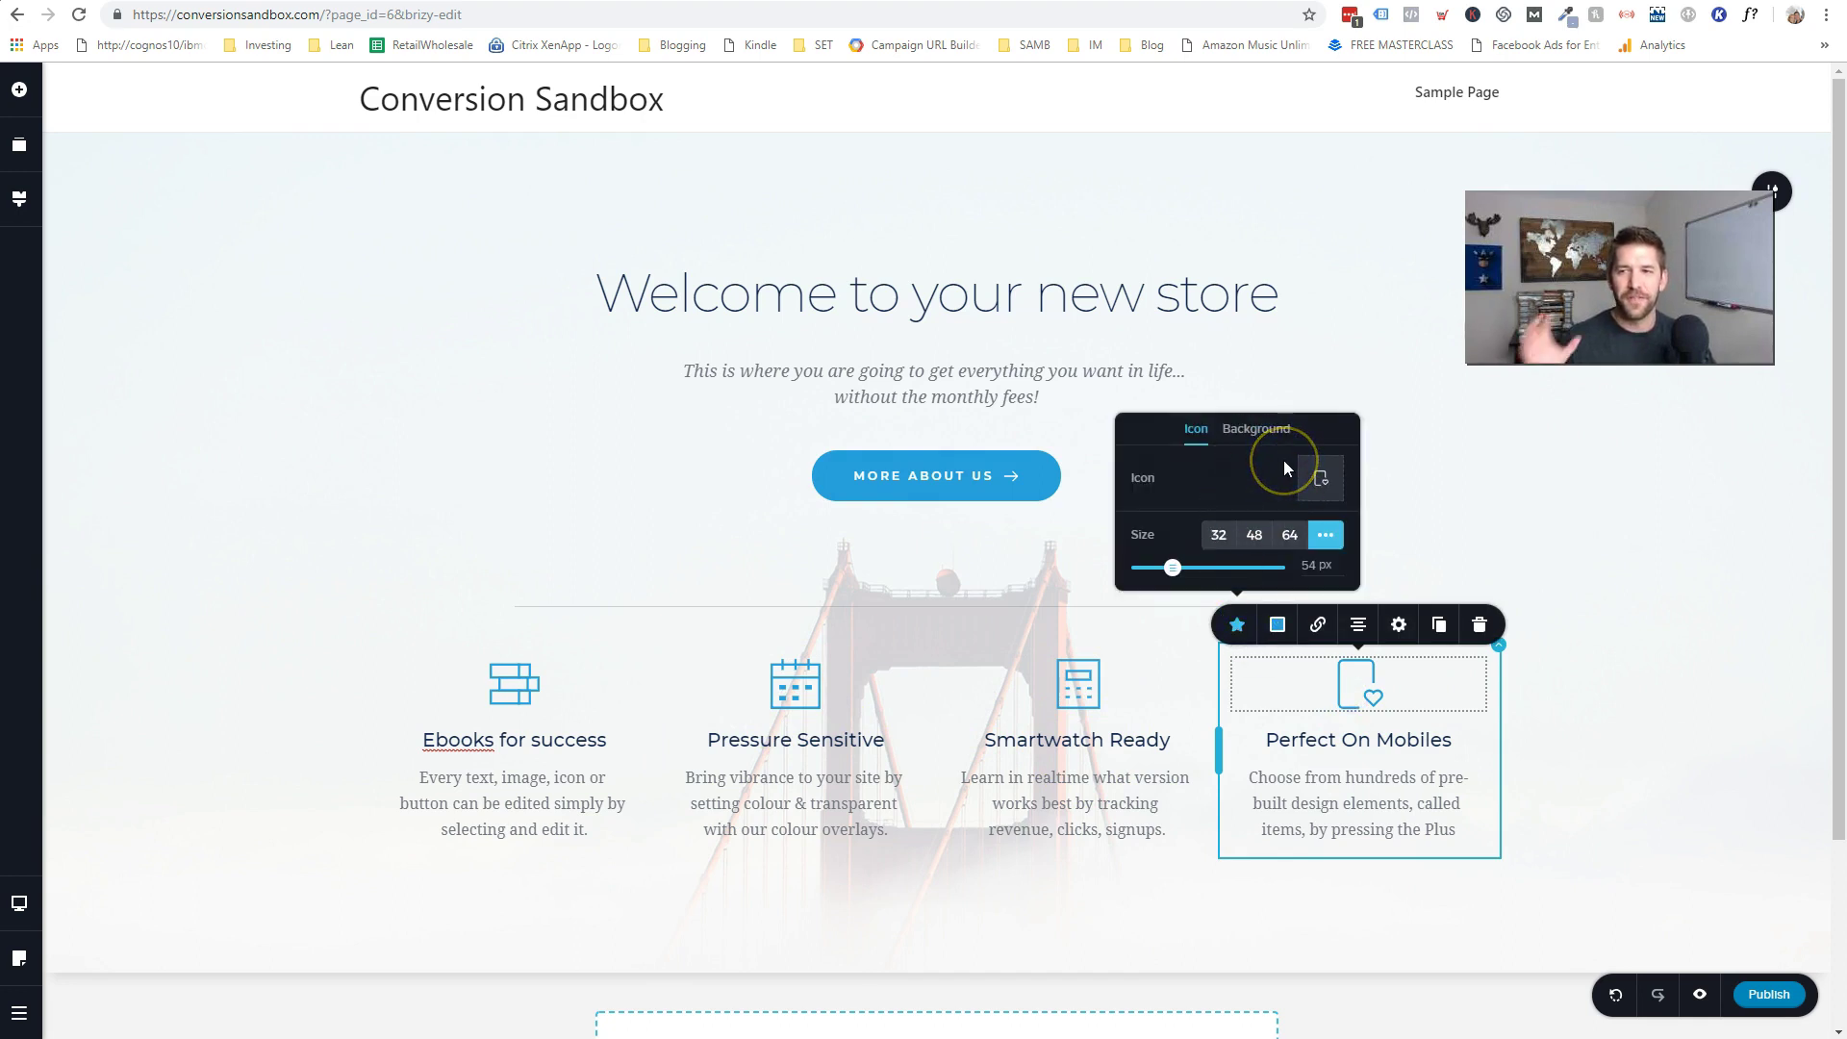
click(1318, 481)
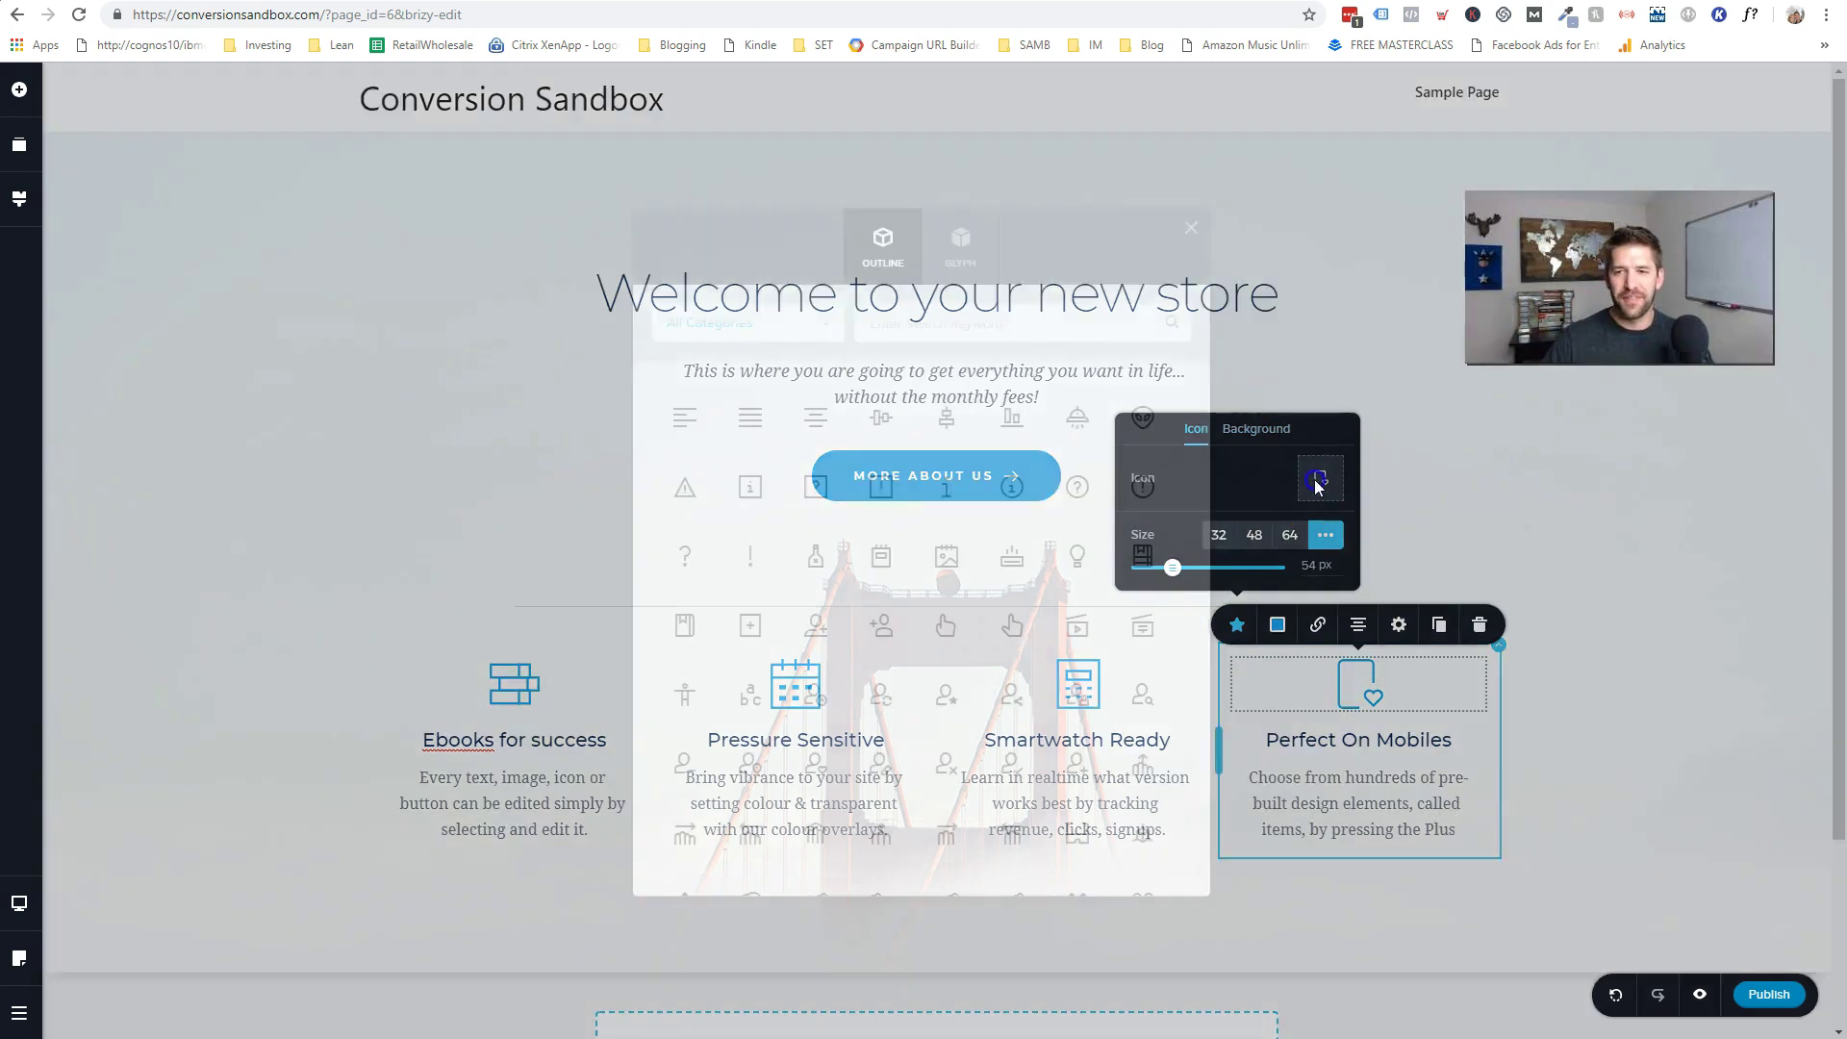
click(979, 334)
text(ipho)
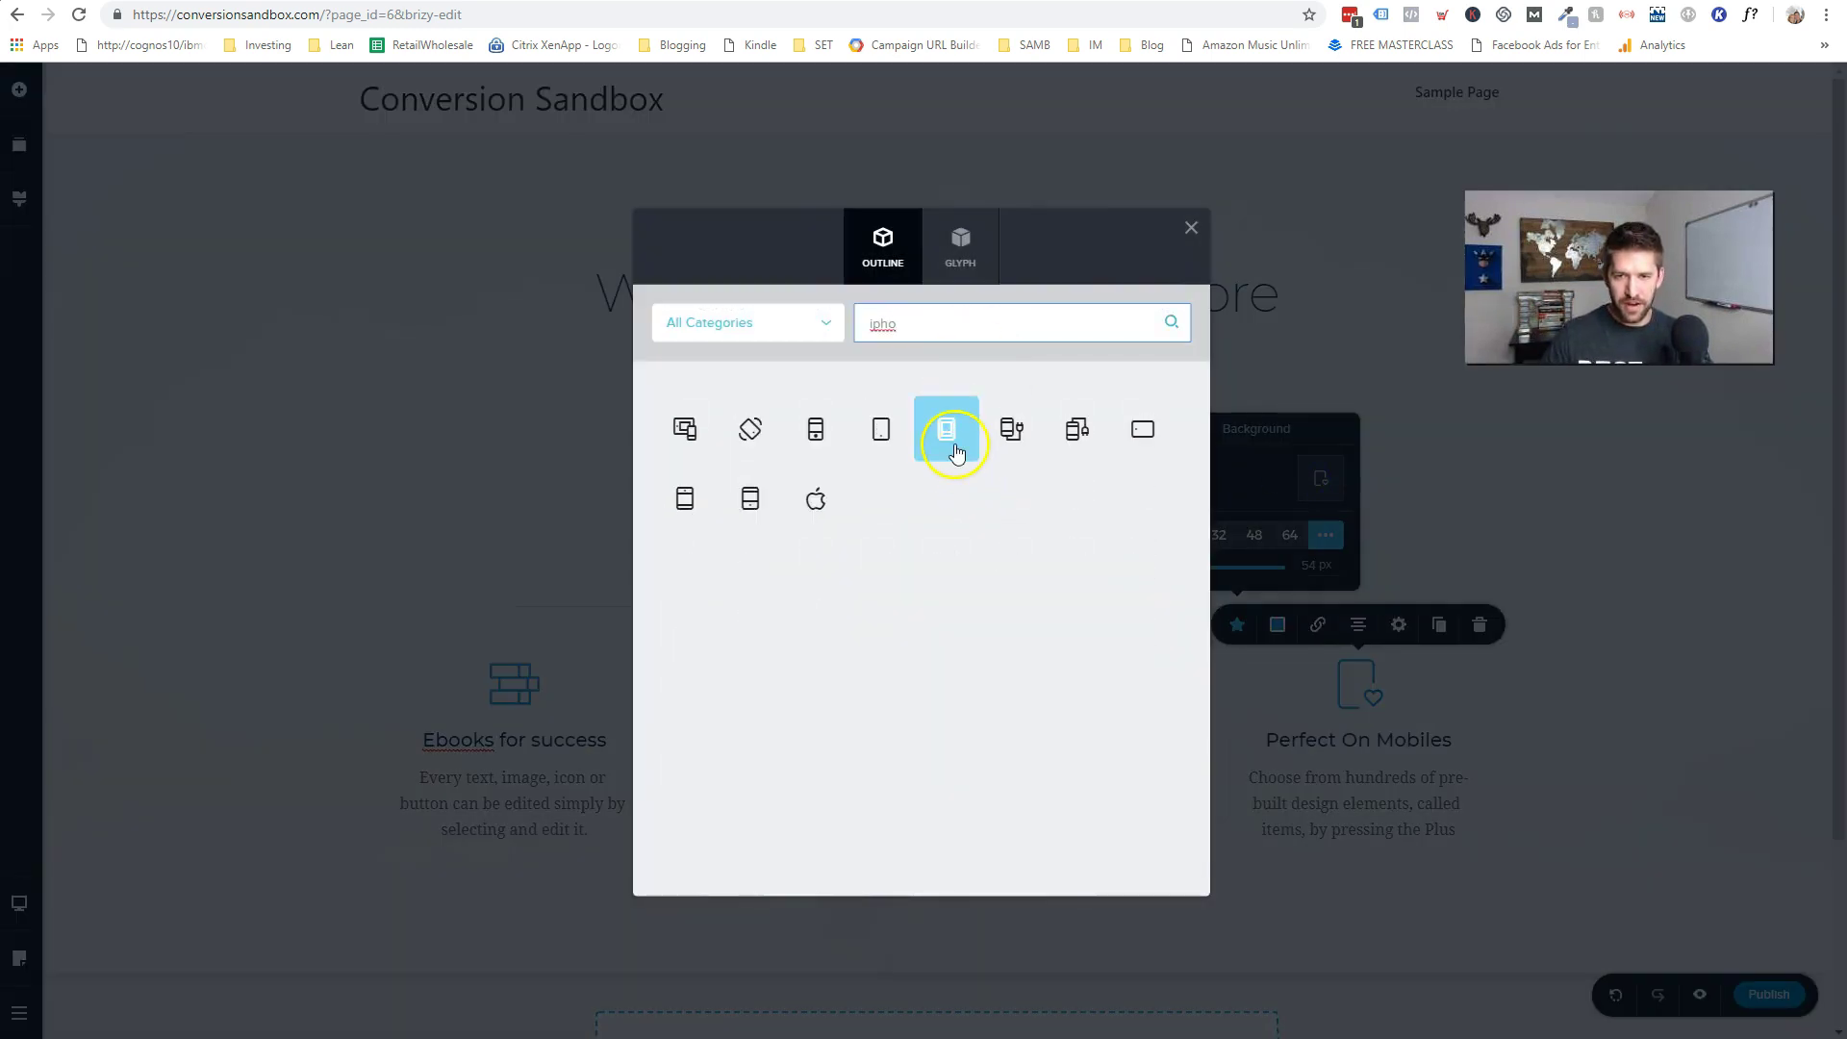
click(751, 498)
click(1603, 763)
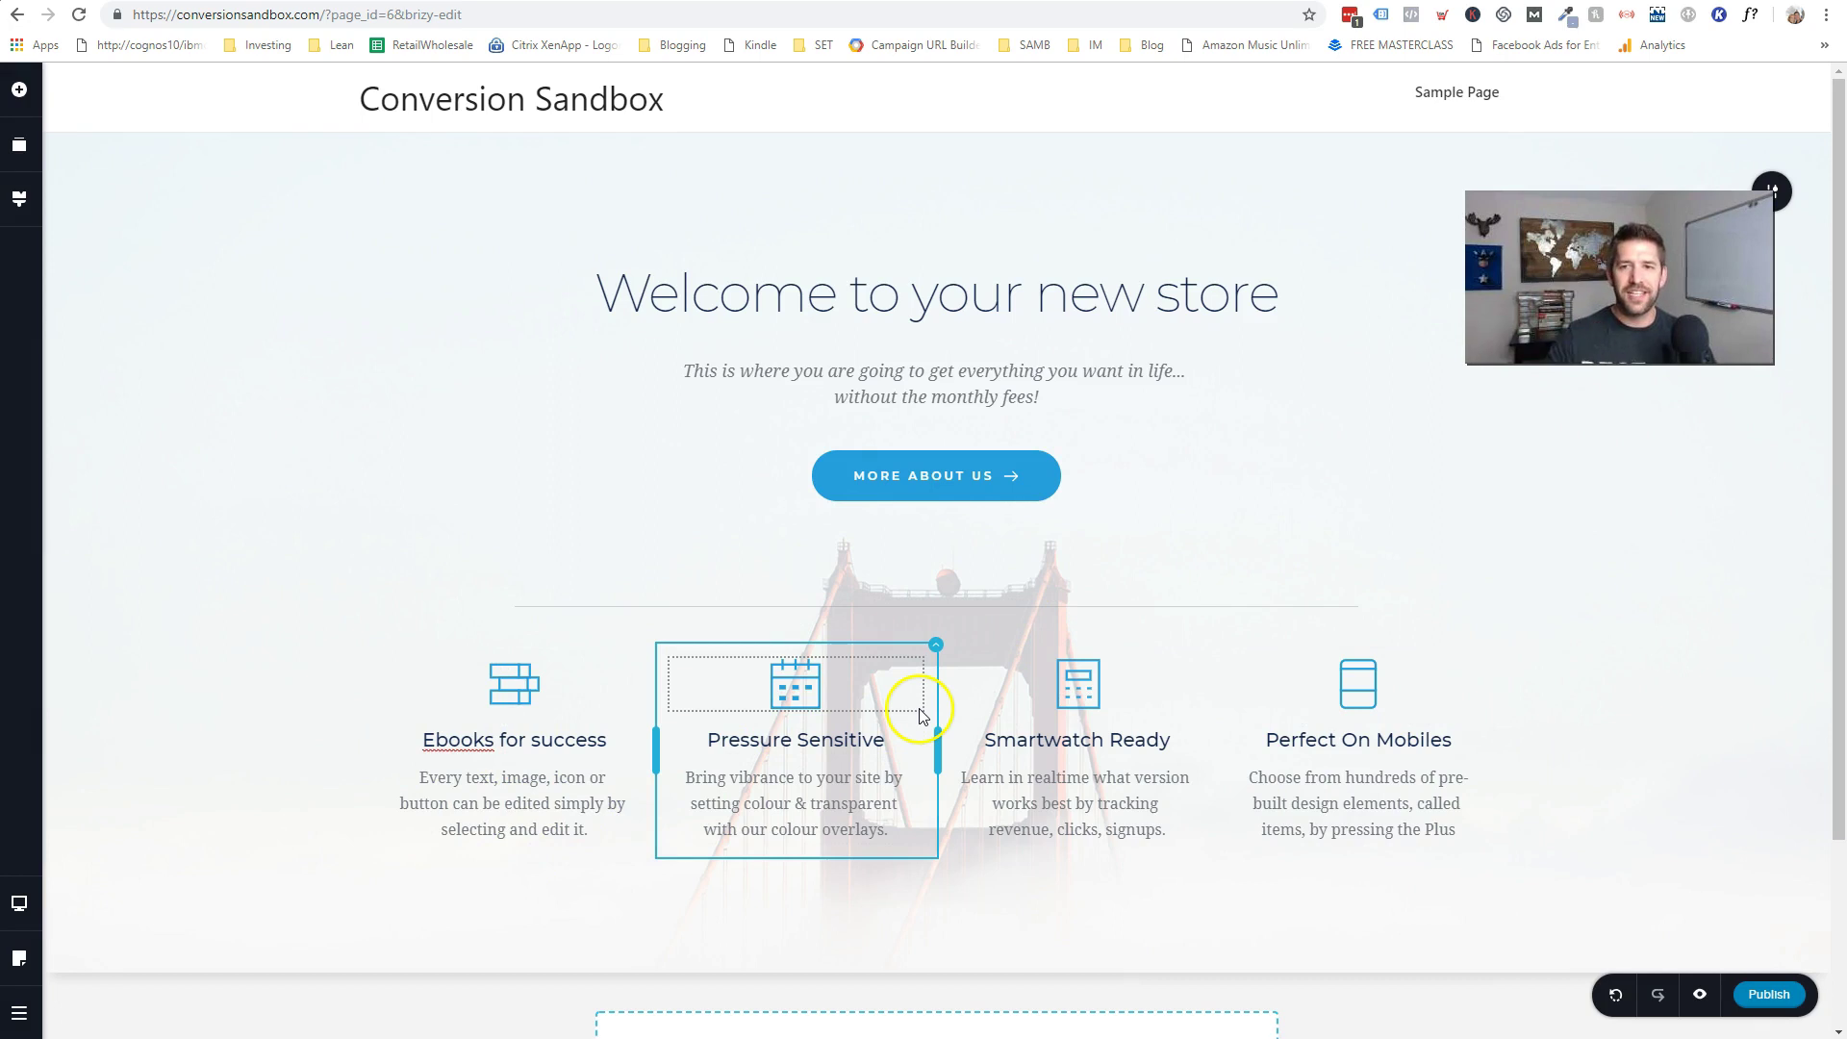
- Relabel the MORE ABOUT US hero button 'Shop Now for Goodies'
scroll(1093, 503, down, 2)
scroll(1126, 701, up, 2)
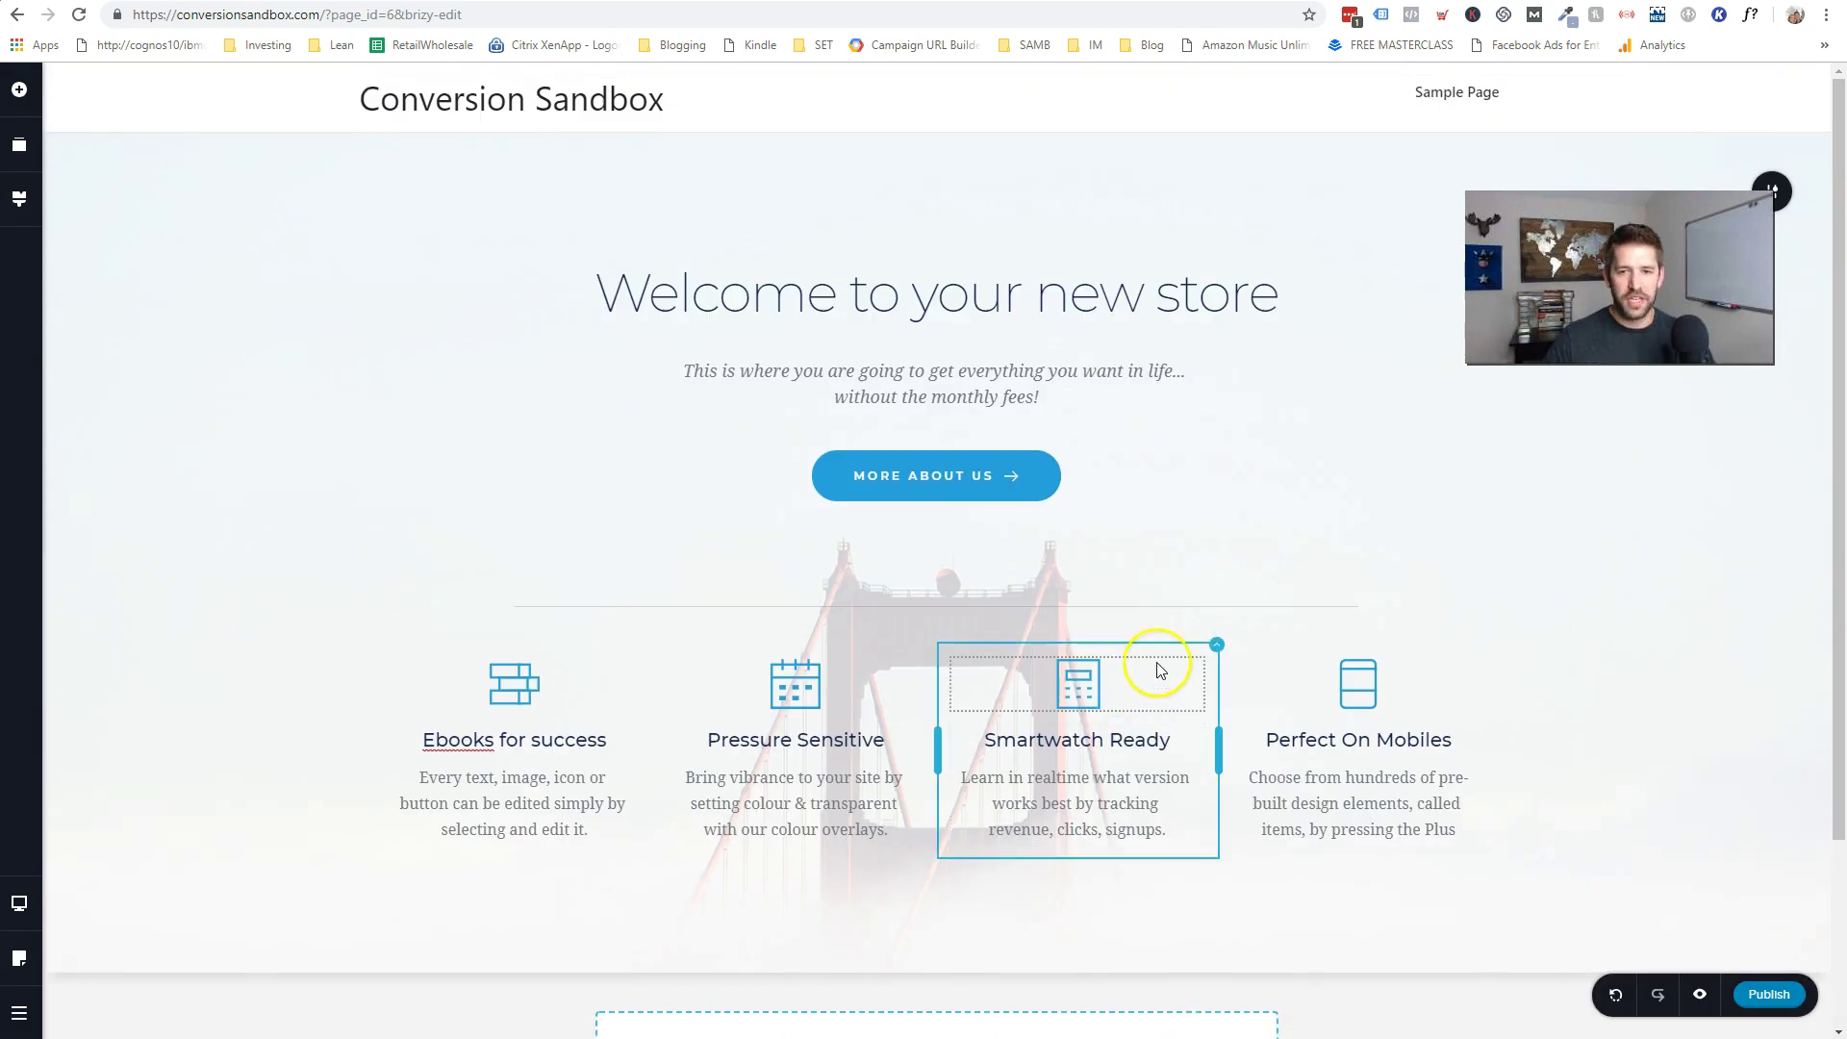
scroll(1162, 610, down, 2)
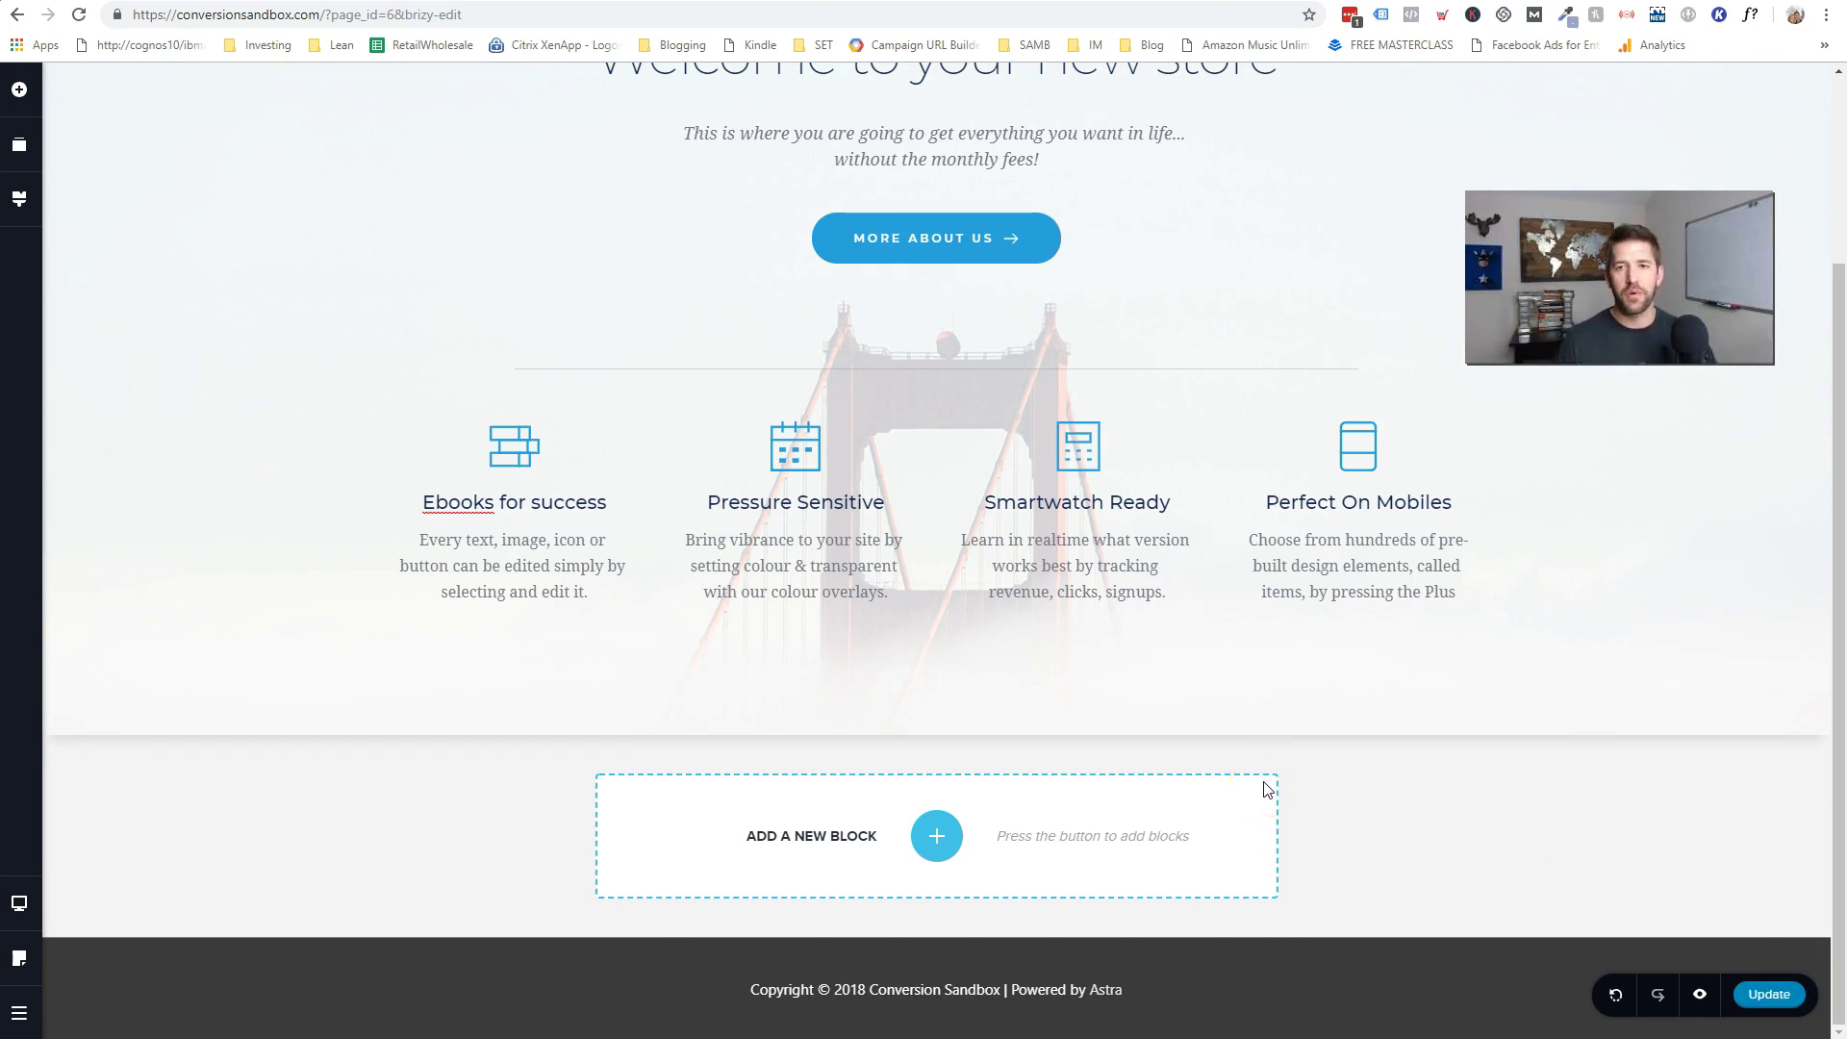
scroll(1228, 683, up, 2)
click(914, 475)
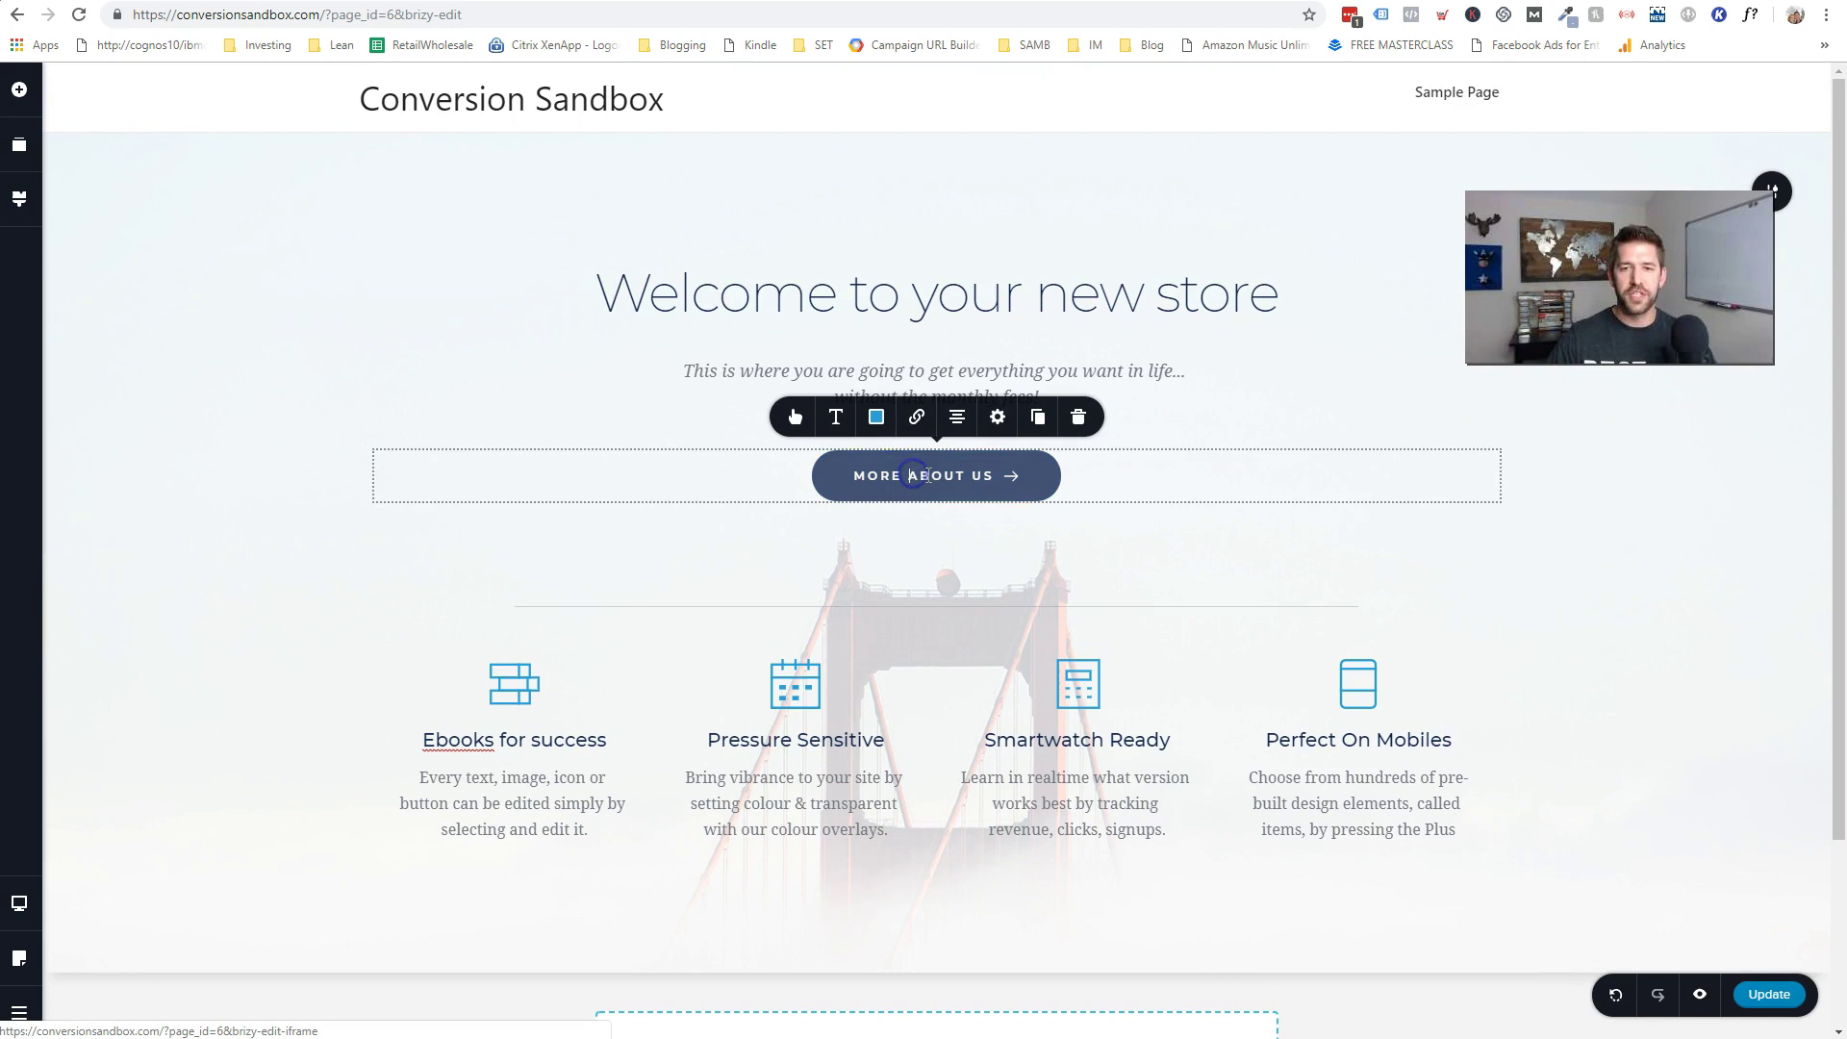
text(Shop Now for Goodies)
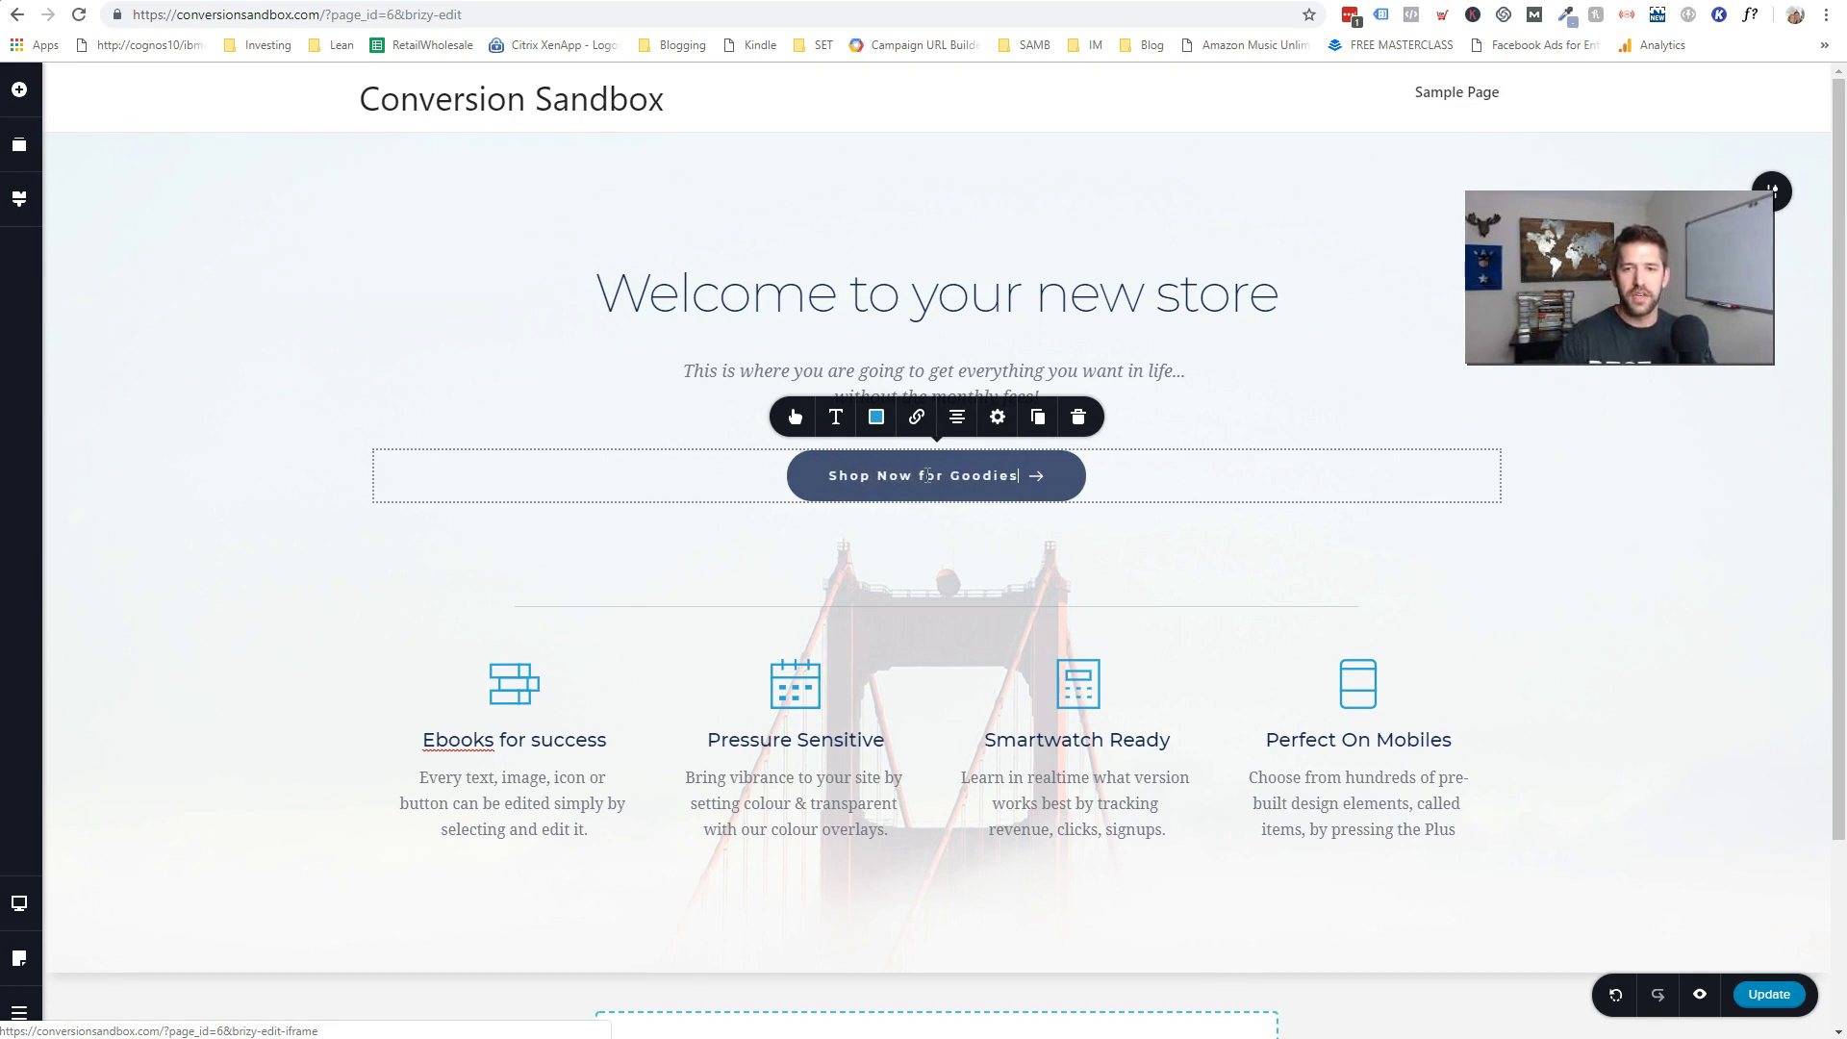
- Replace the button's arrow with a shopping-cart icon found by searching 'cart'
click(1036, 478)
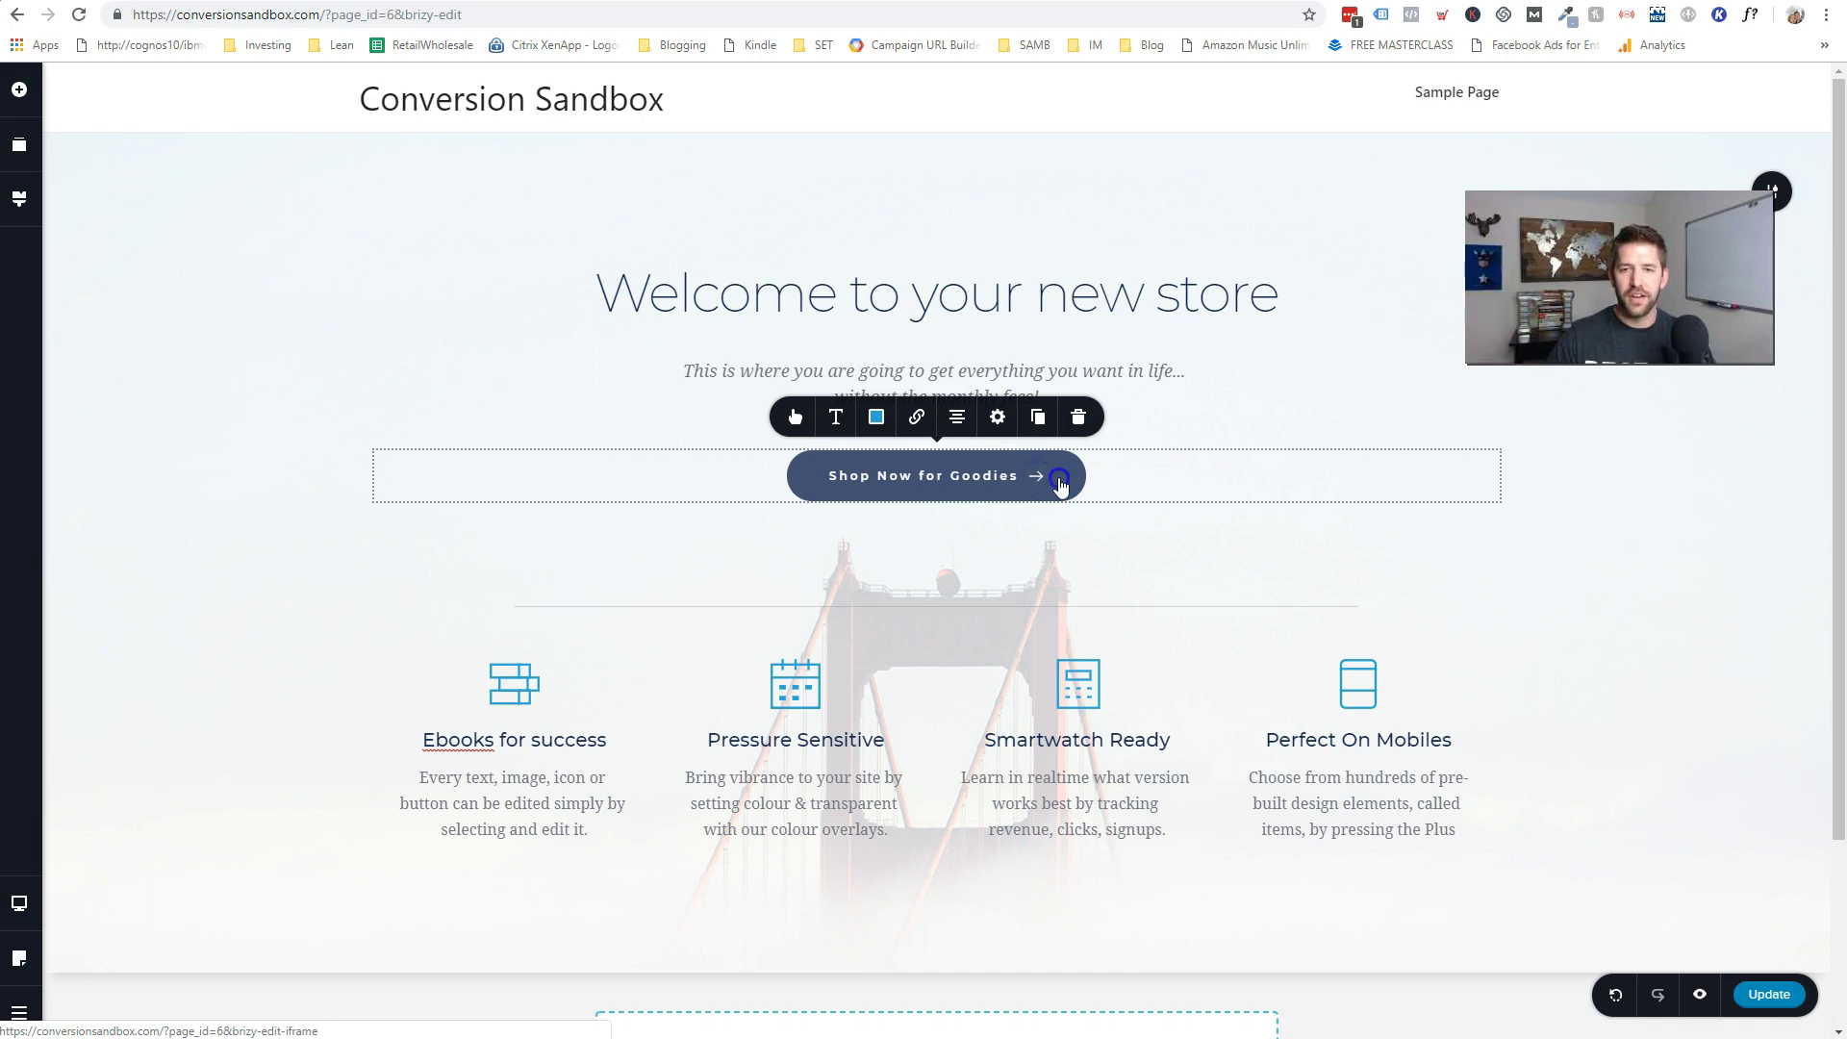
click(795, 417)
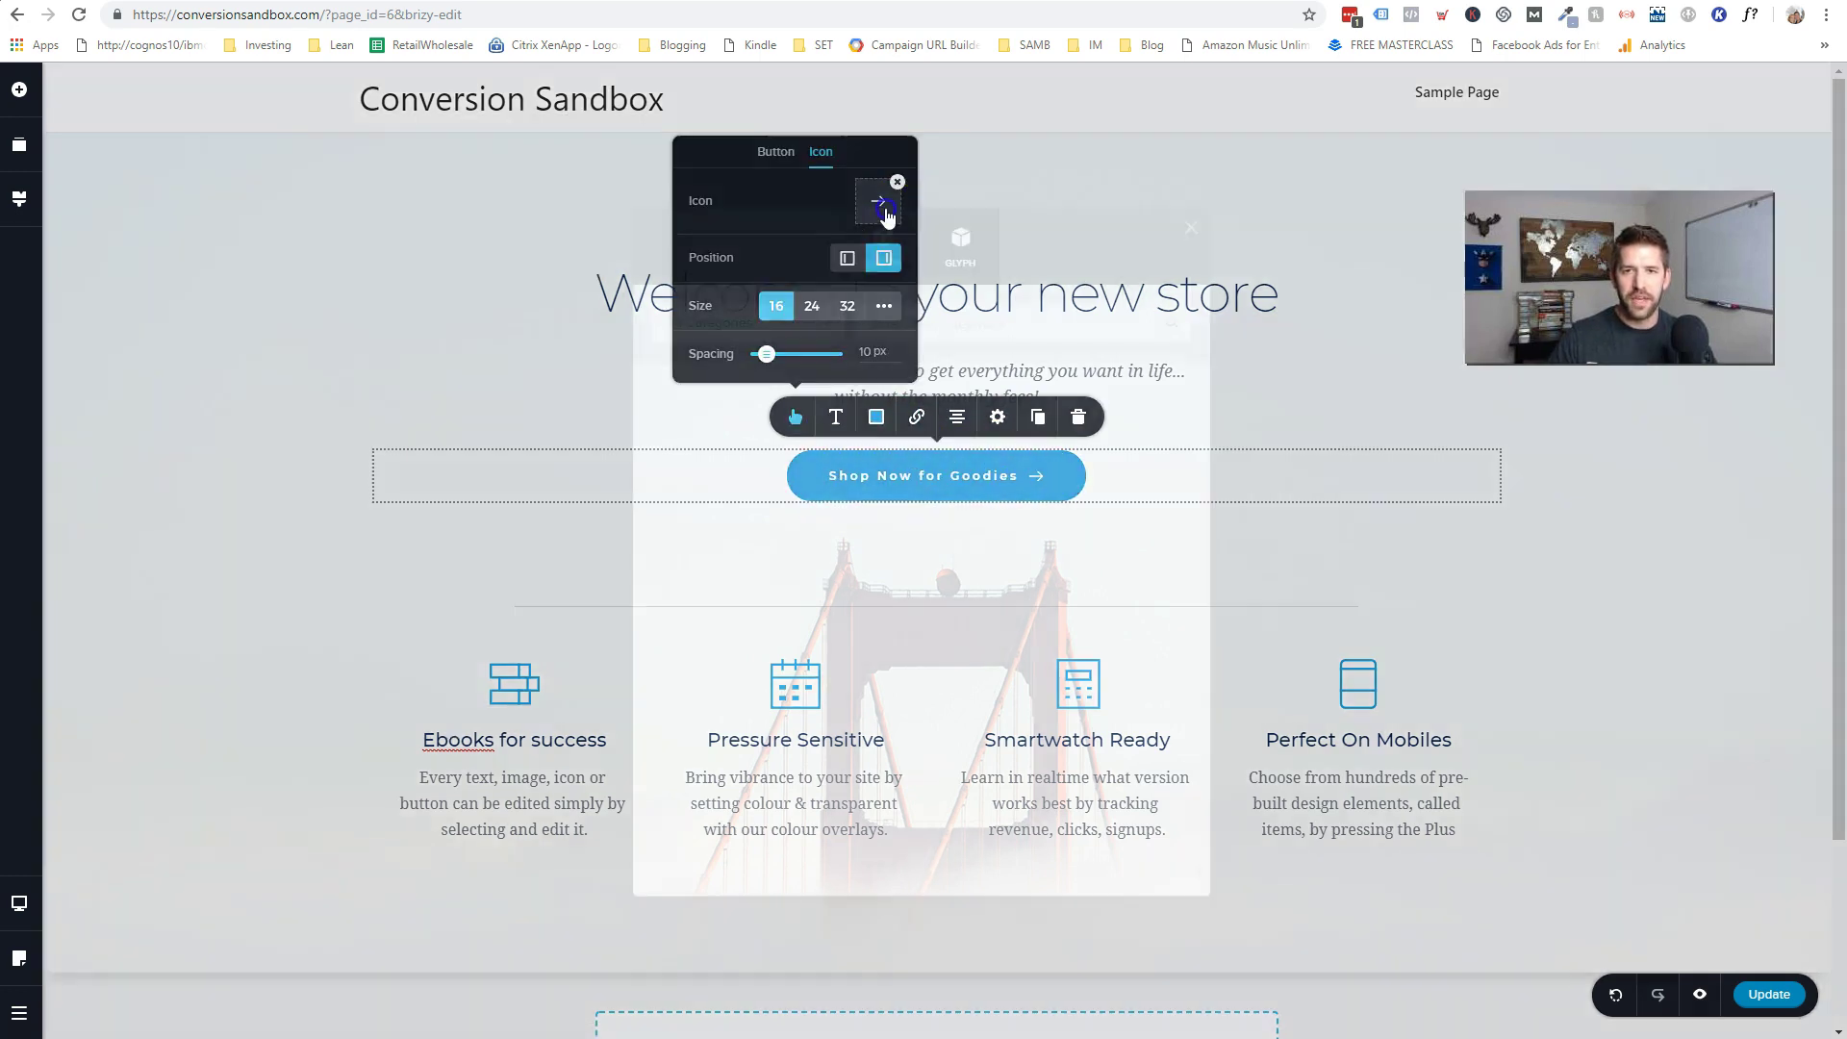
click(878, 201)
click(917, 326)
text(cart)
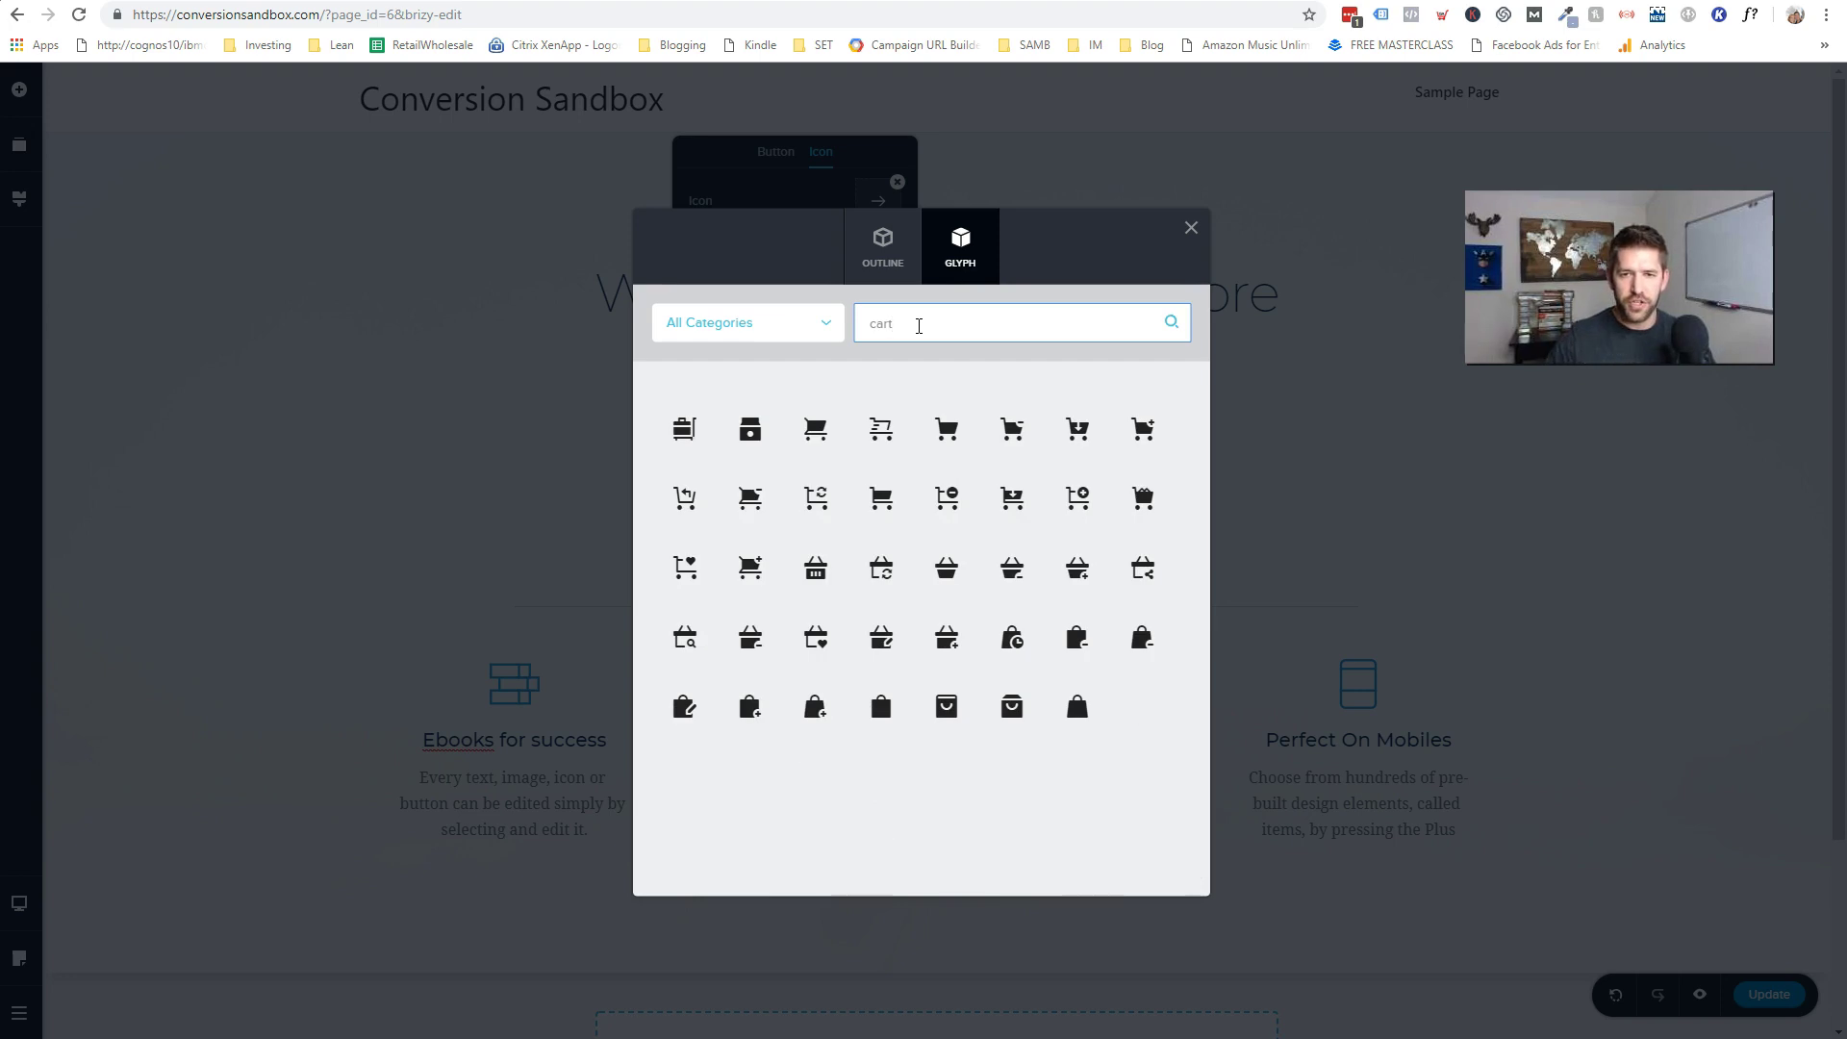
click(862, 452)
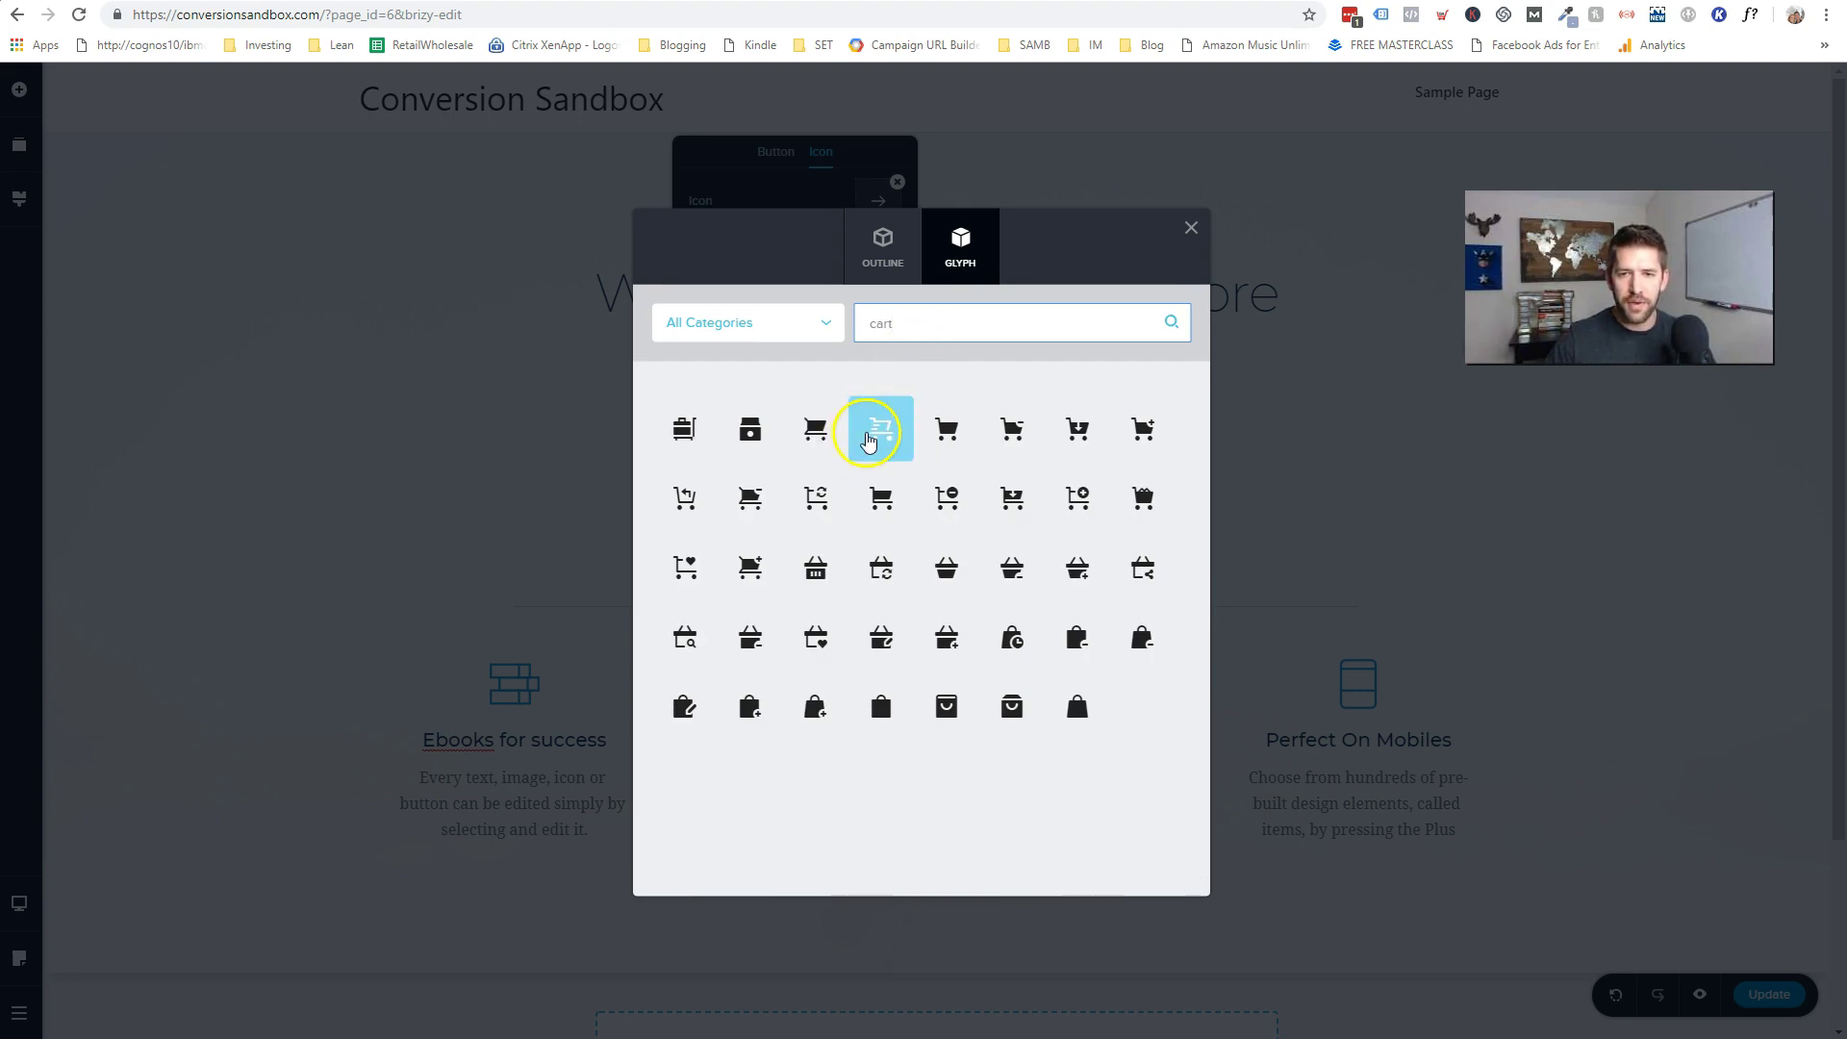
click(1280, 560)
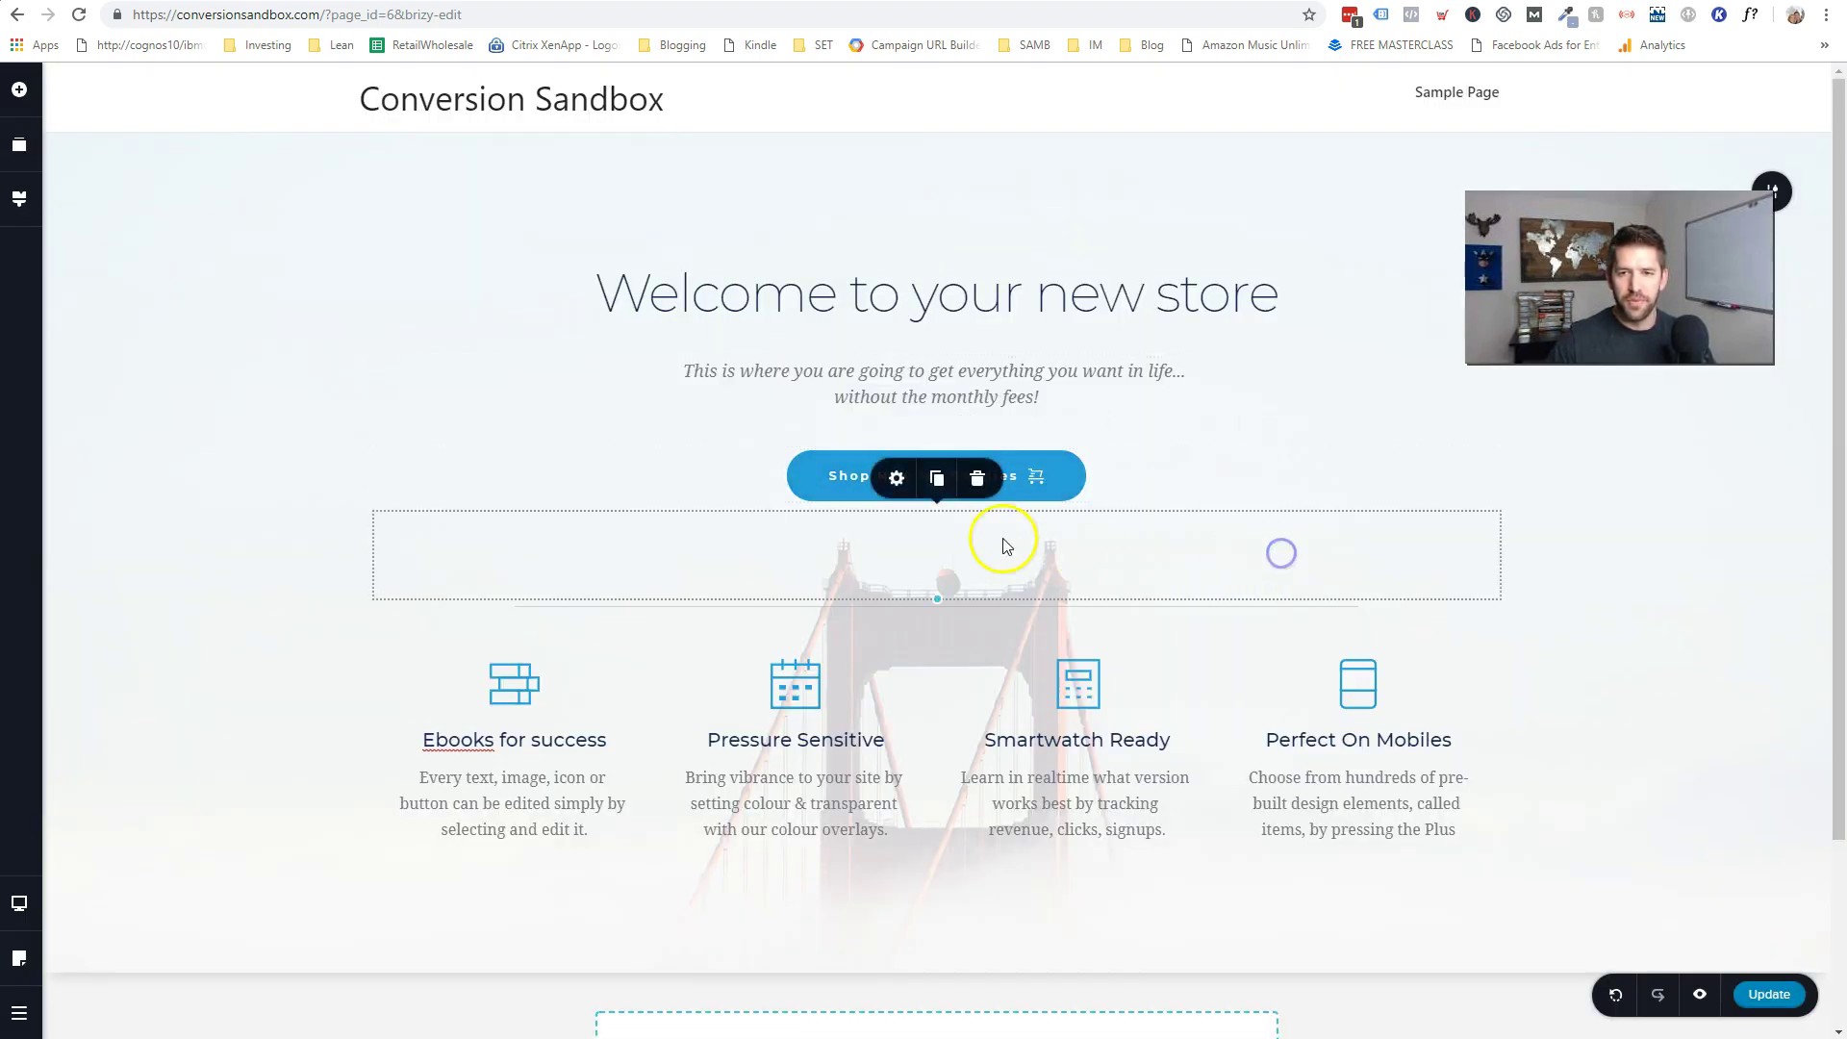
- Remove the bridge photo from the hero section's background
scroll(1296, 591, down, 3)
scroll(1278, 543, up, 3)
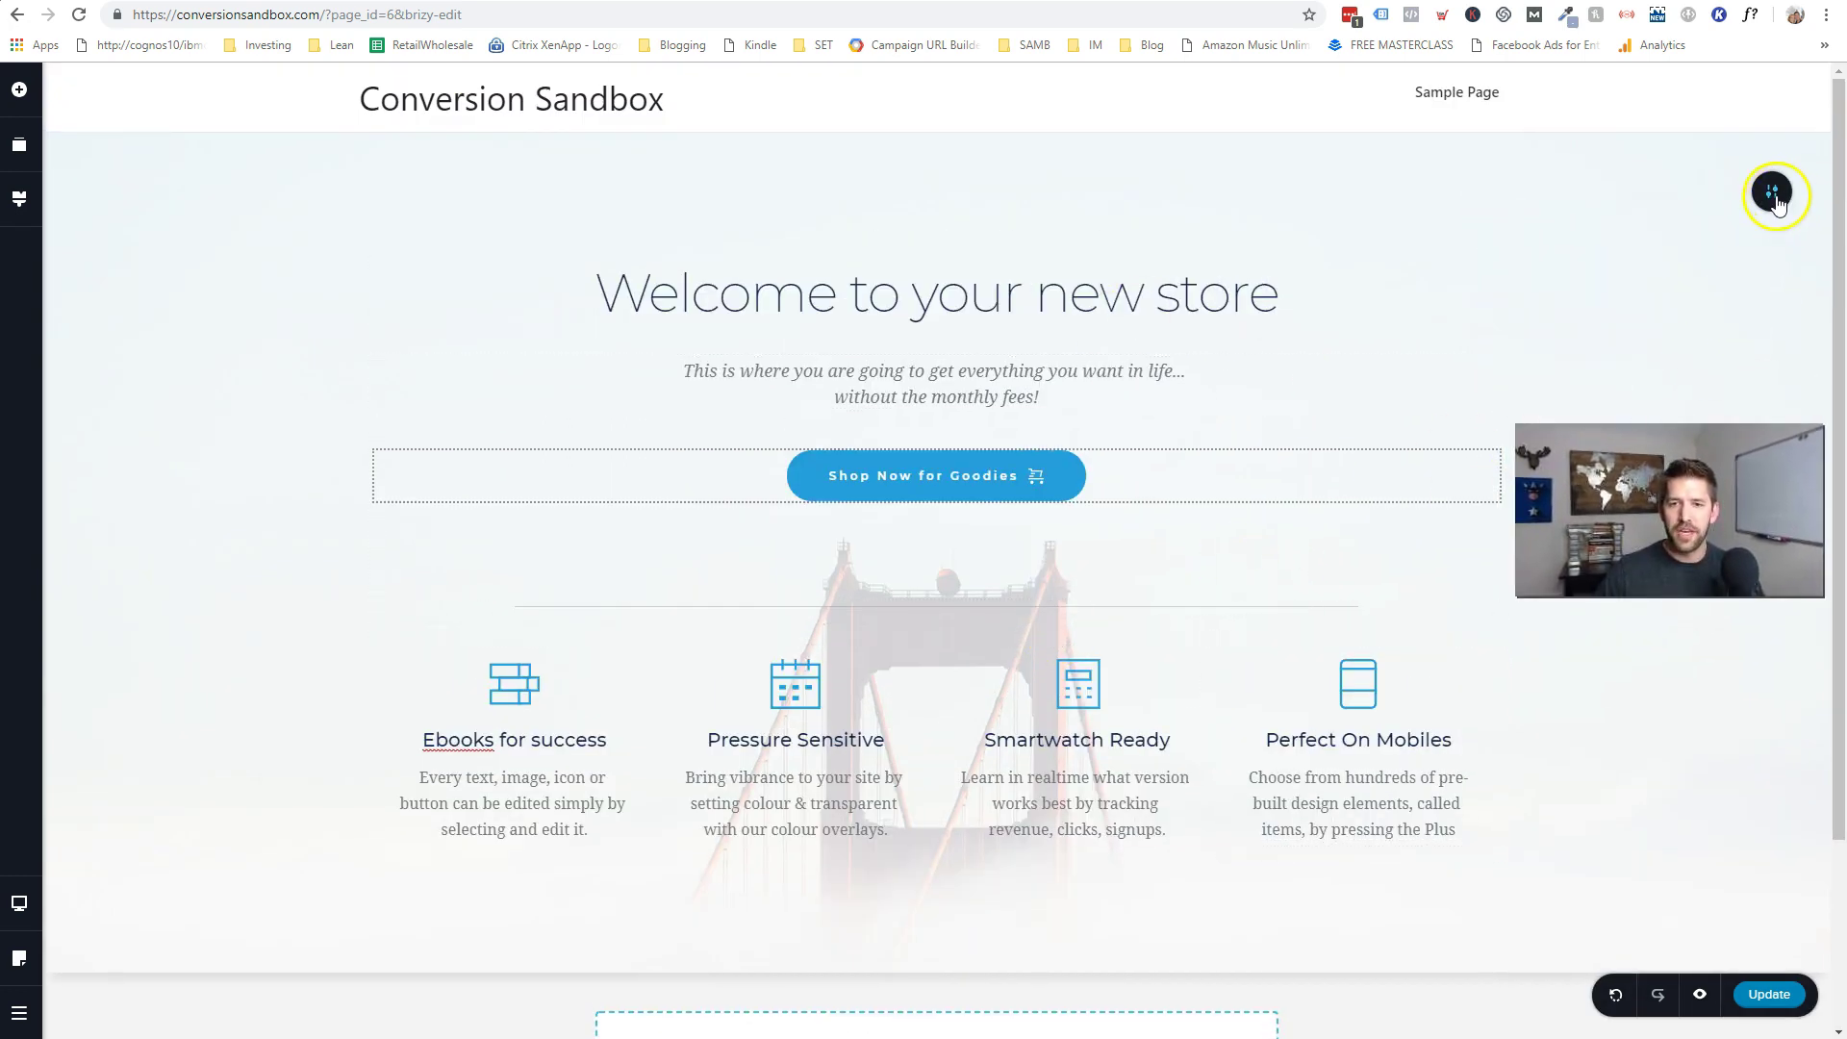
click(1777, 197)
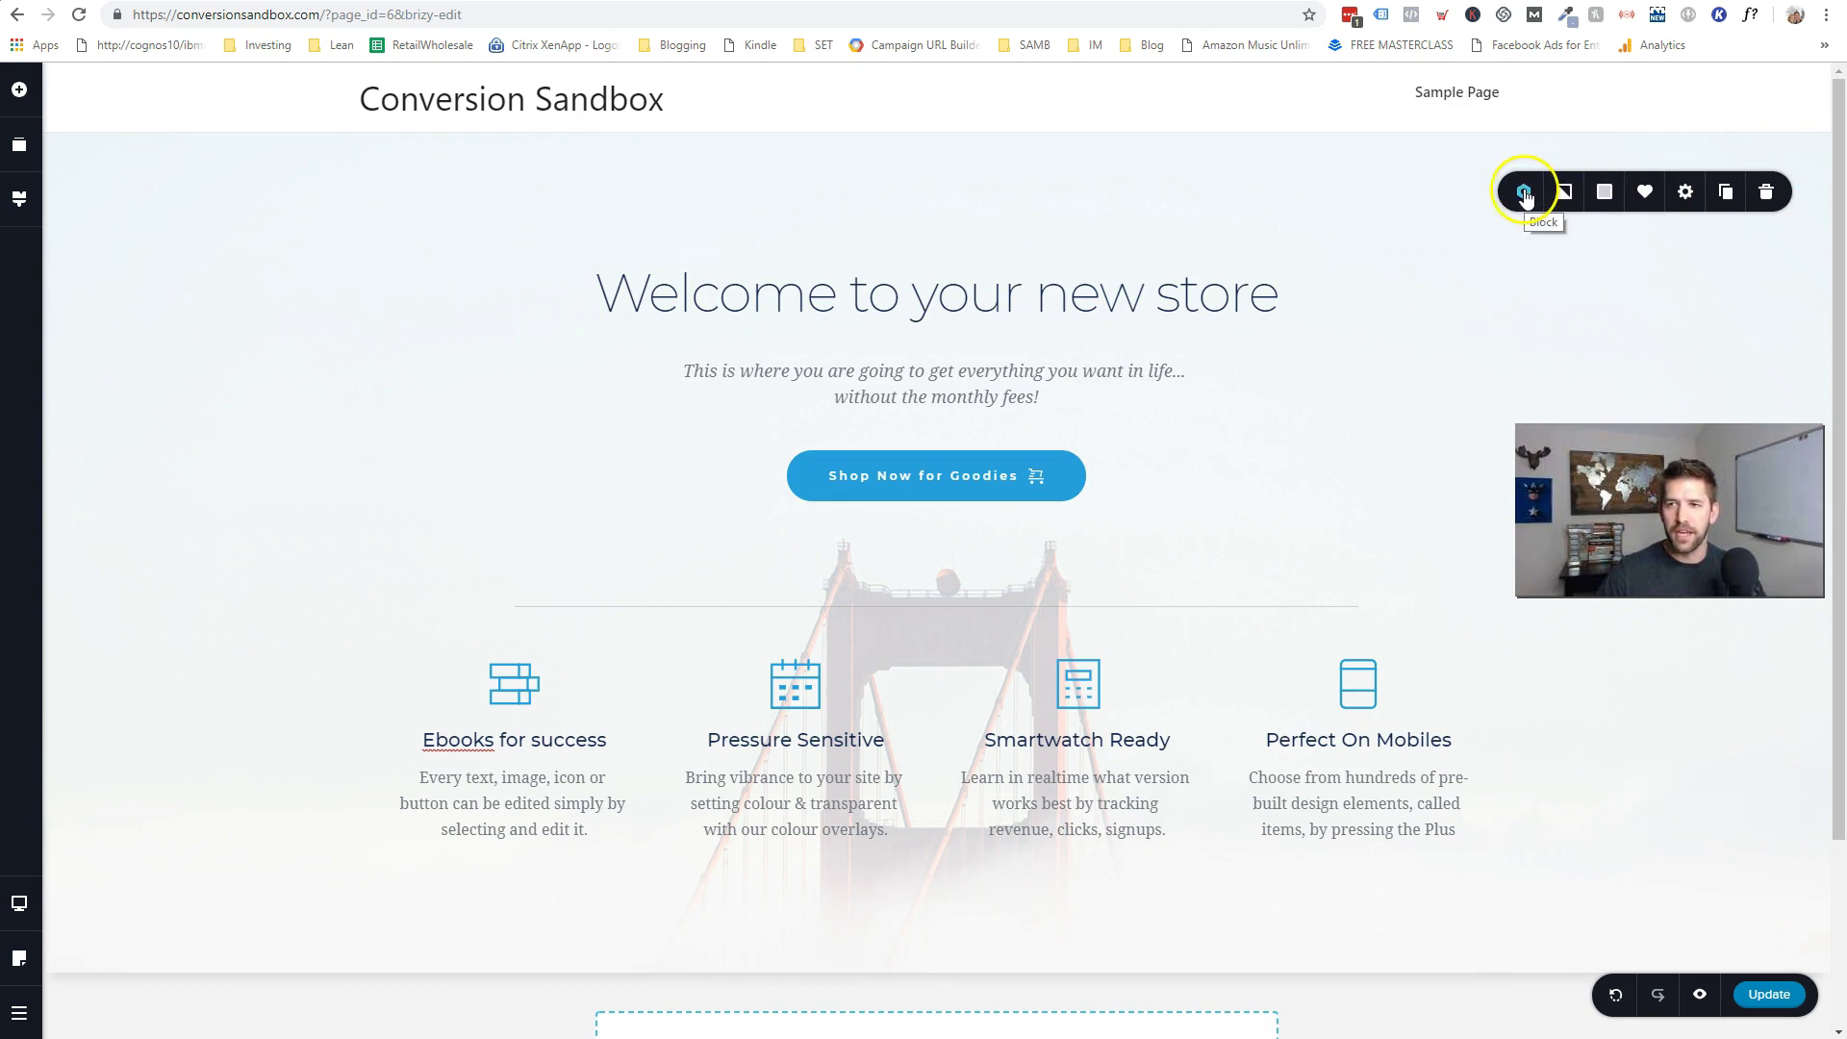
click(1563, 192)
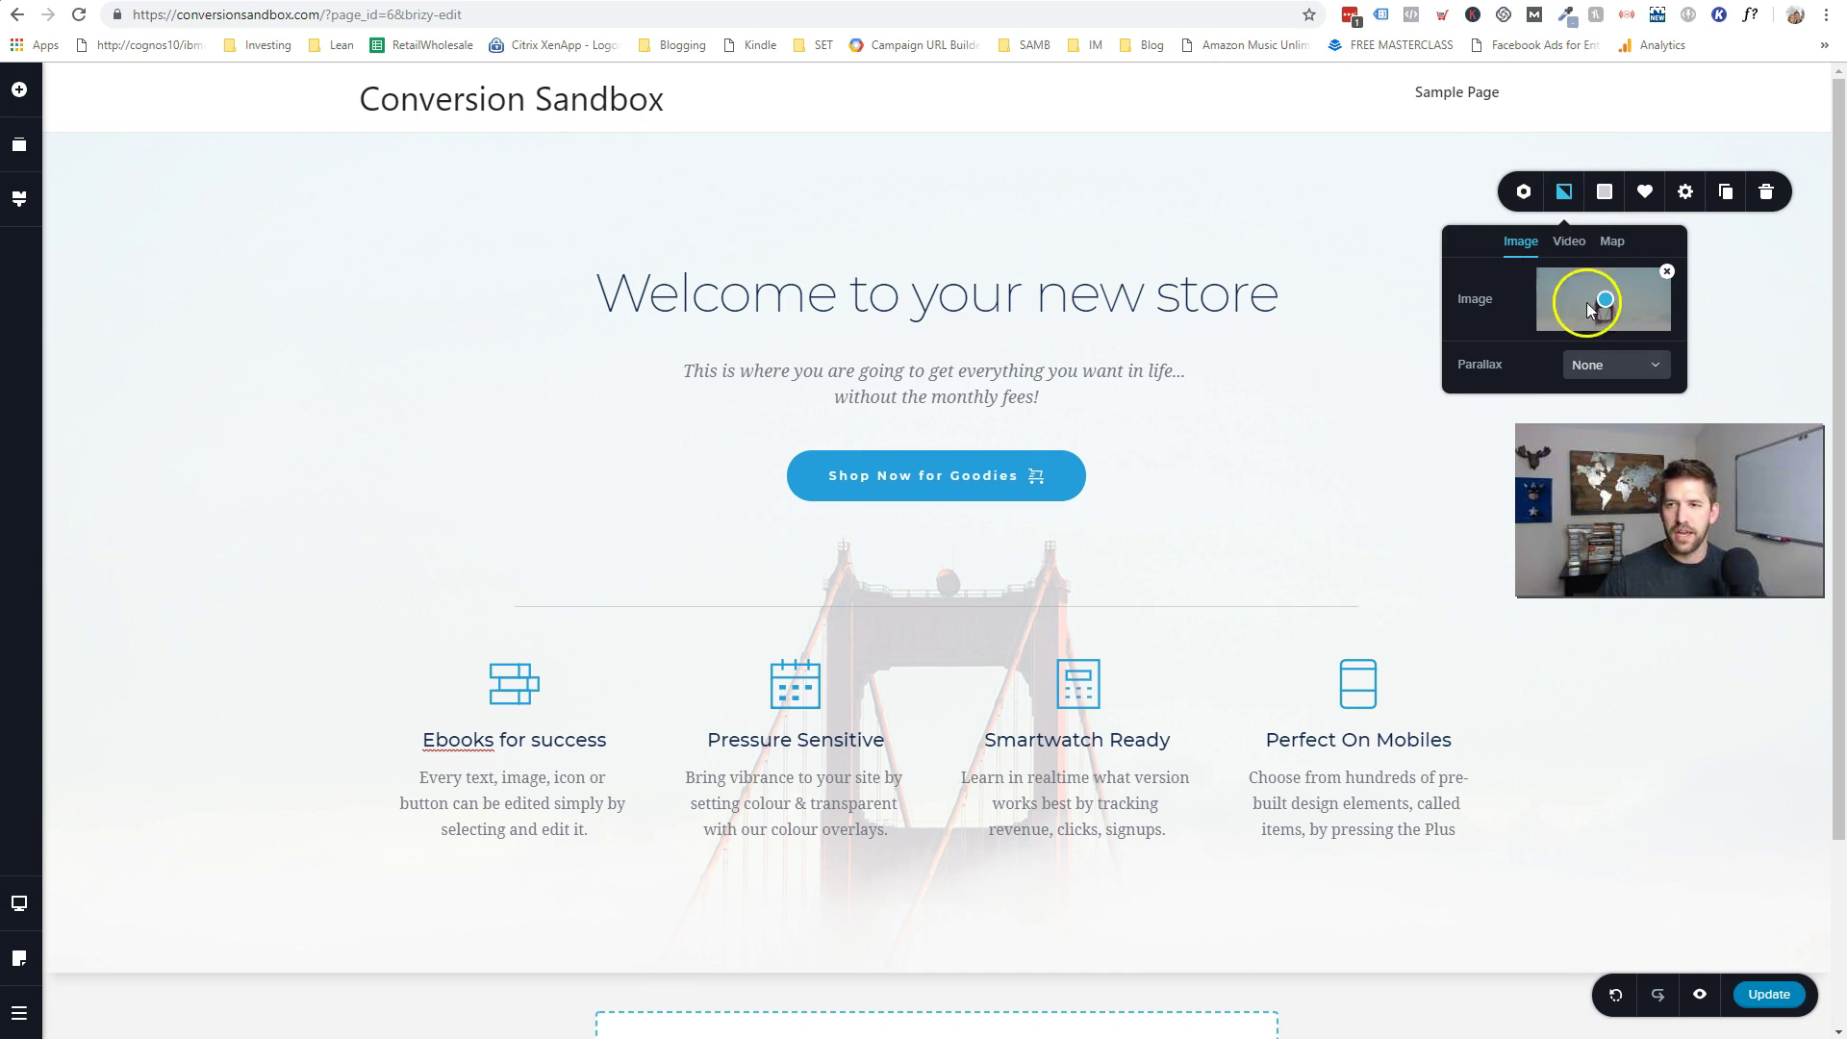
click(1667, 276)
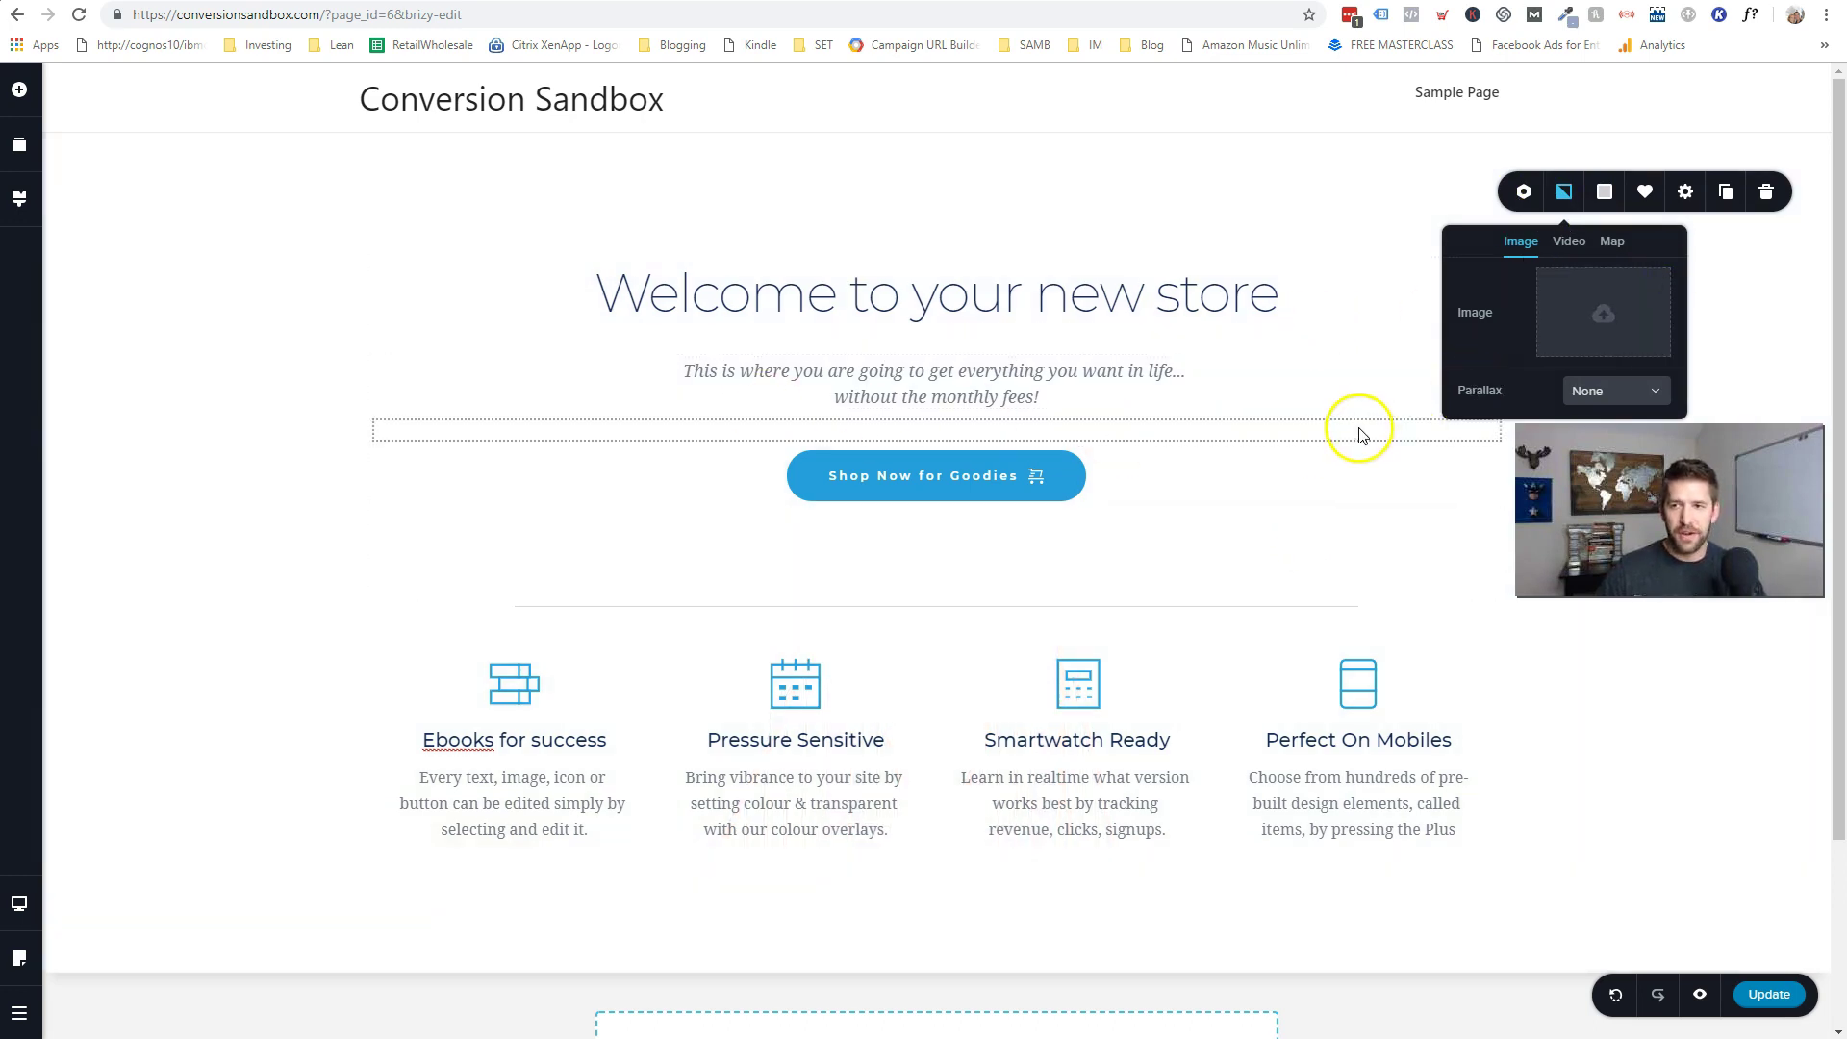
click(1321, 416)
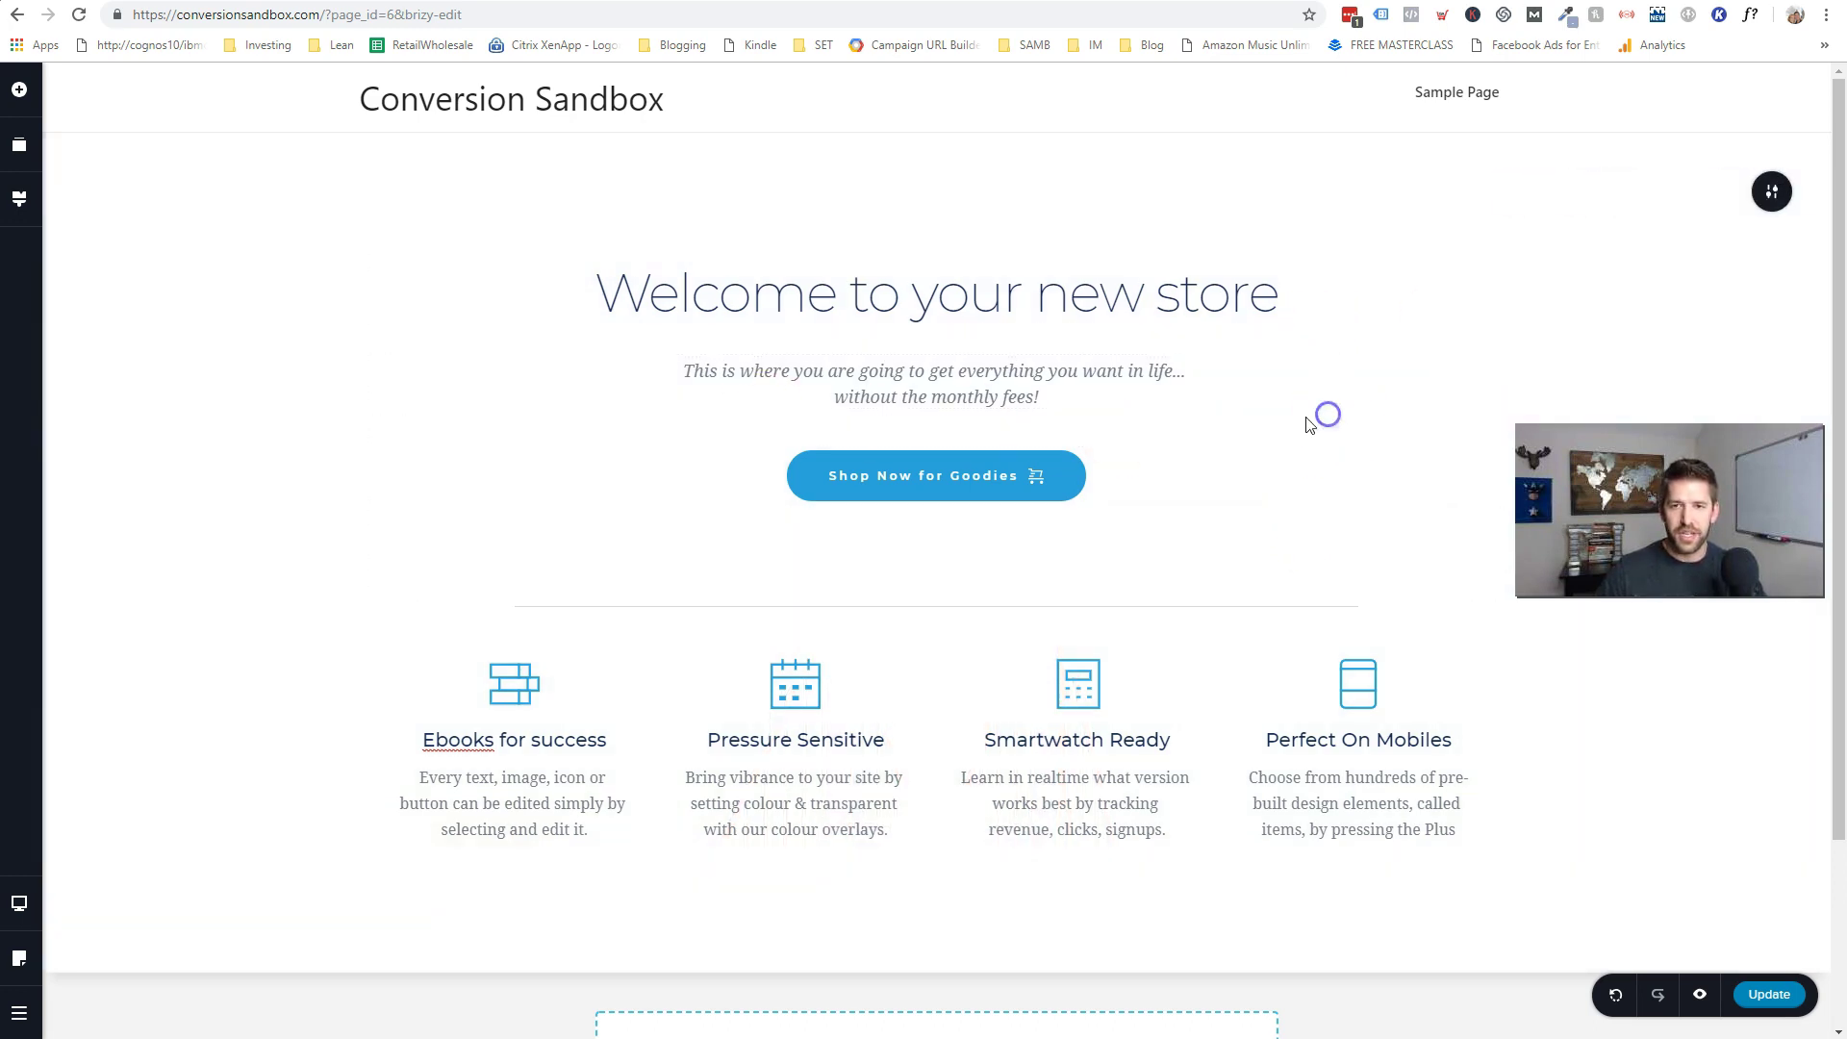
- Set the section overlay colour to light grey #EEF0F2 and save the page
click(1771, 191)
click(1616, 204)
drag(1534, 330, 1492, 247)
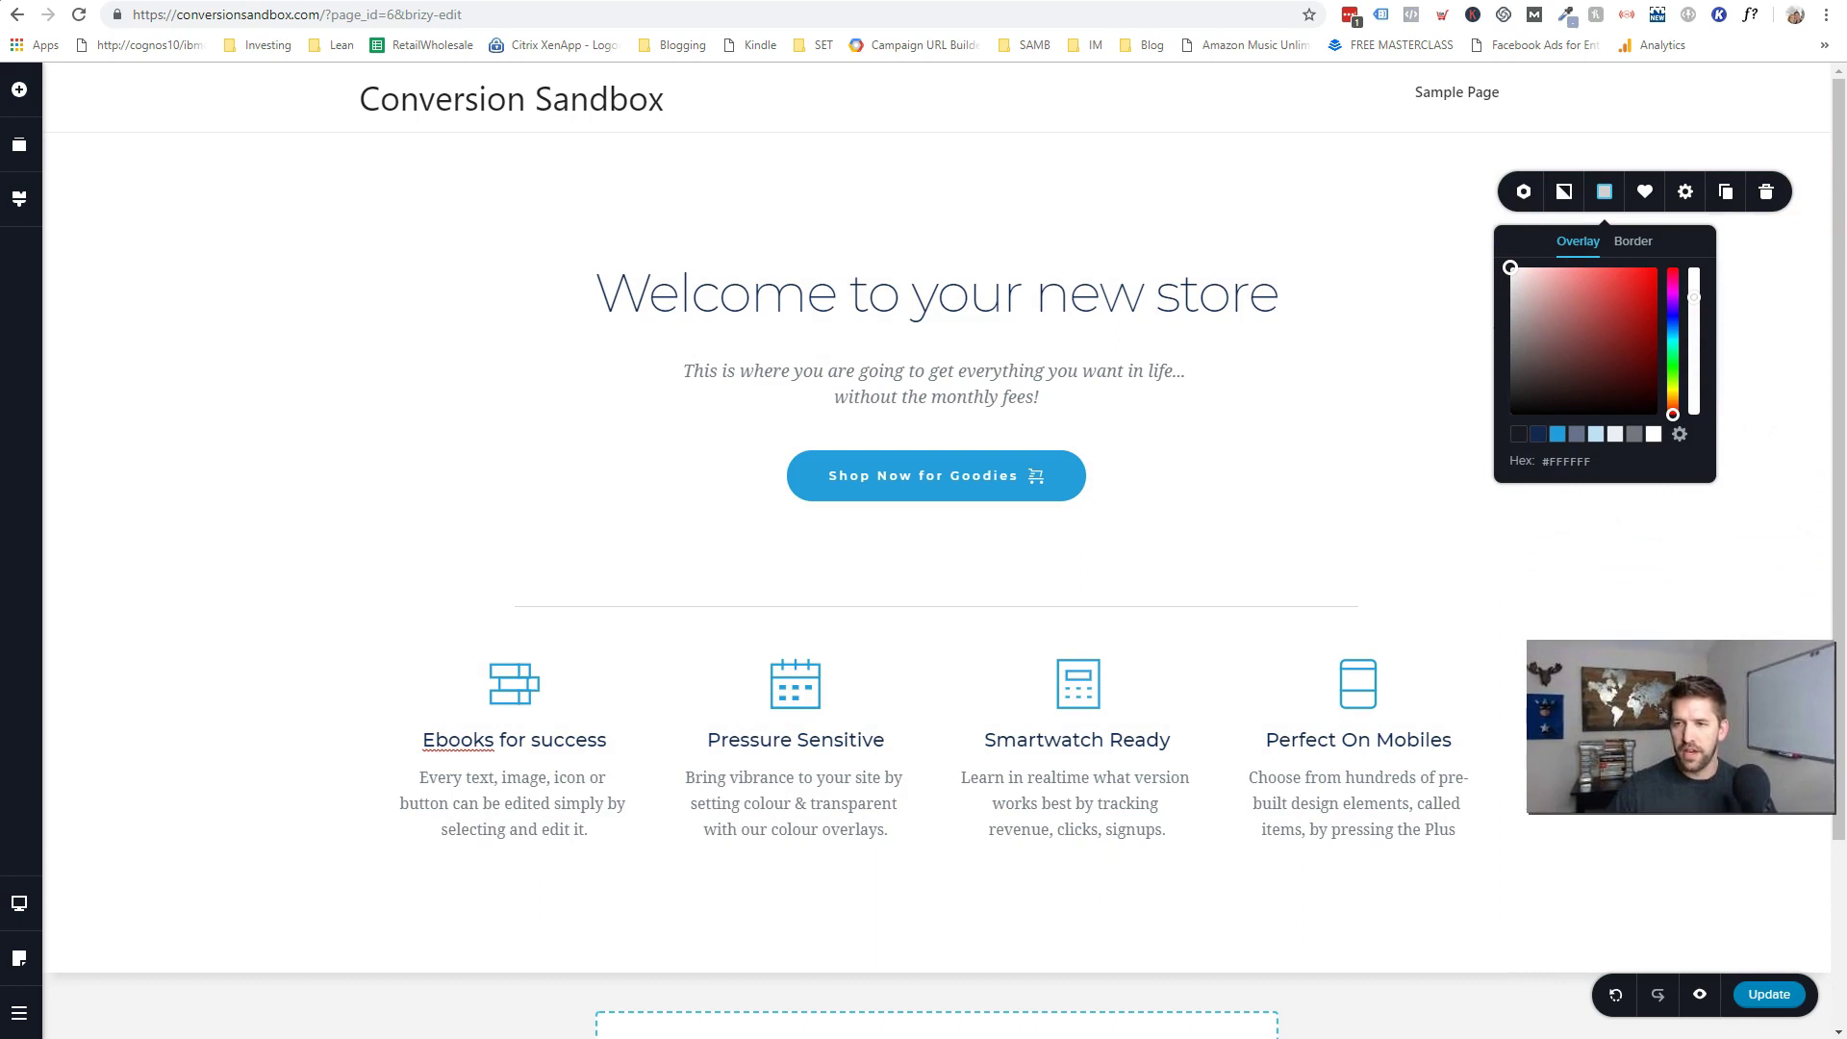
click(1618, 439)
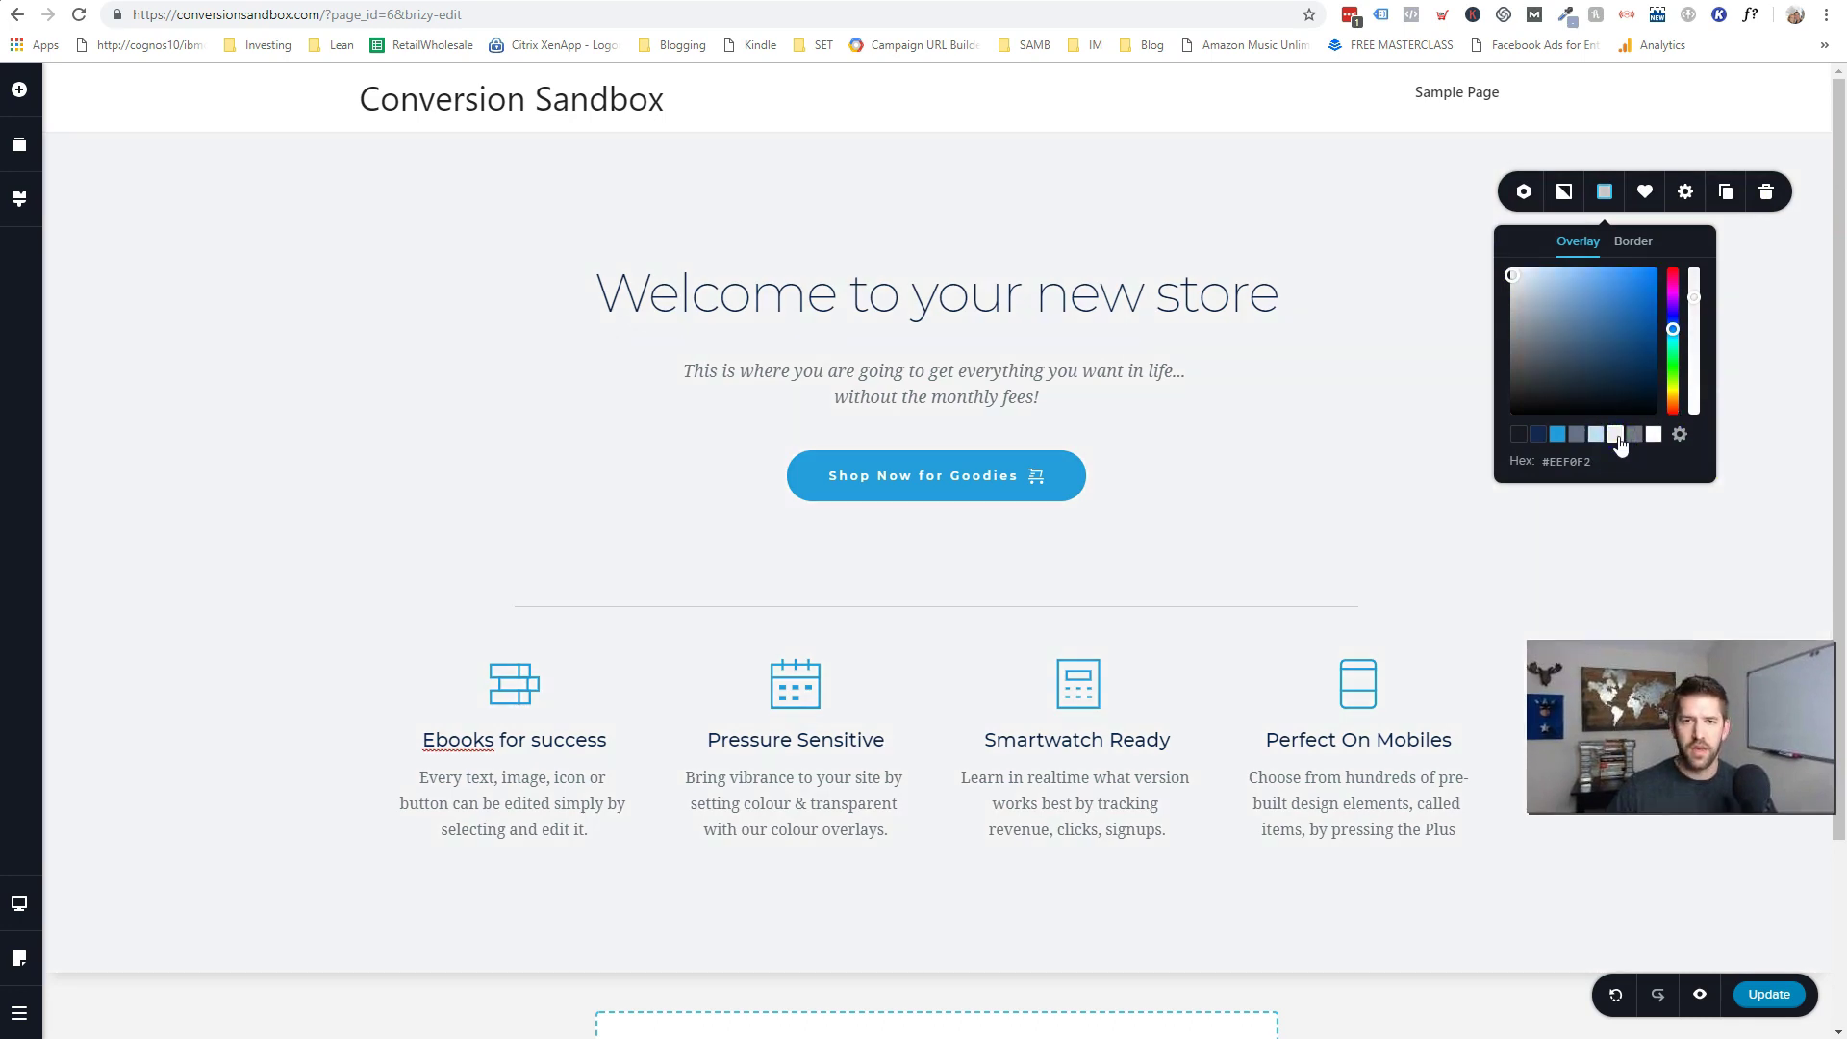
click(1405, 405)
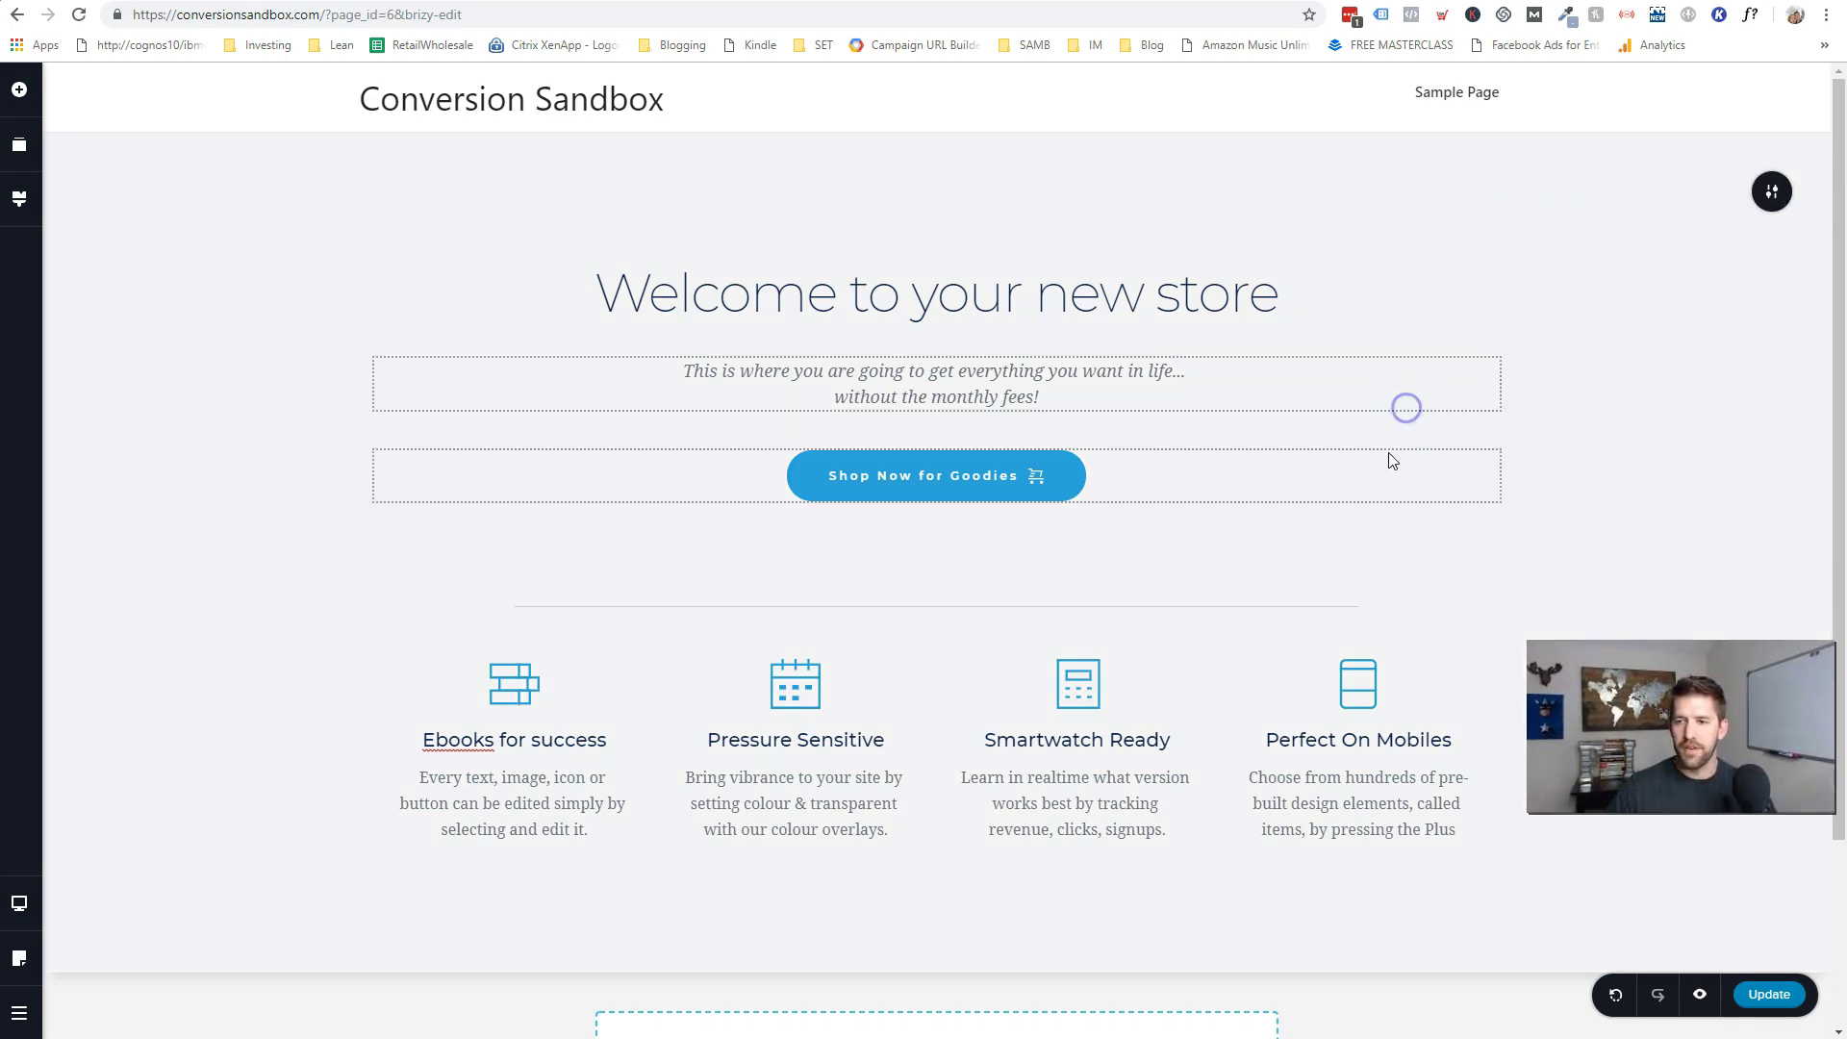
click(1769, 993)
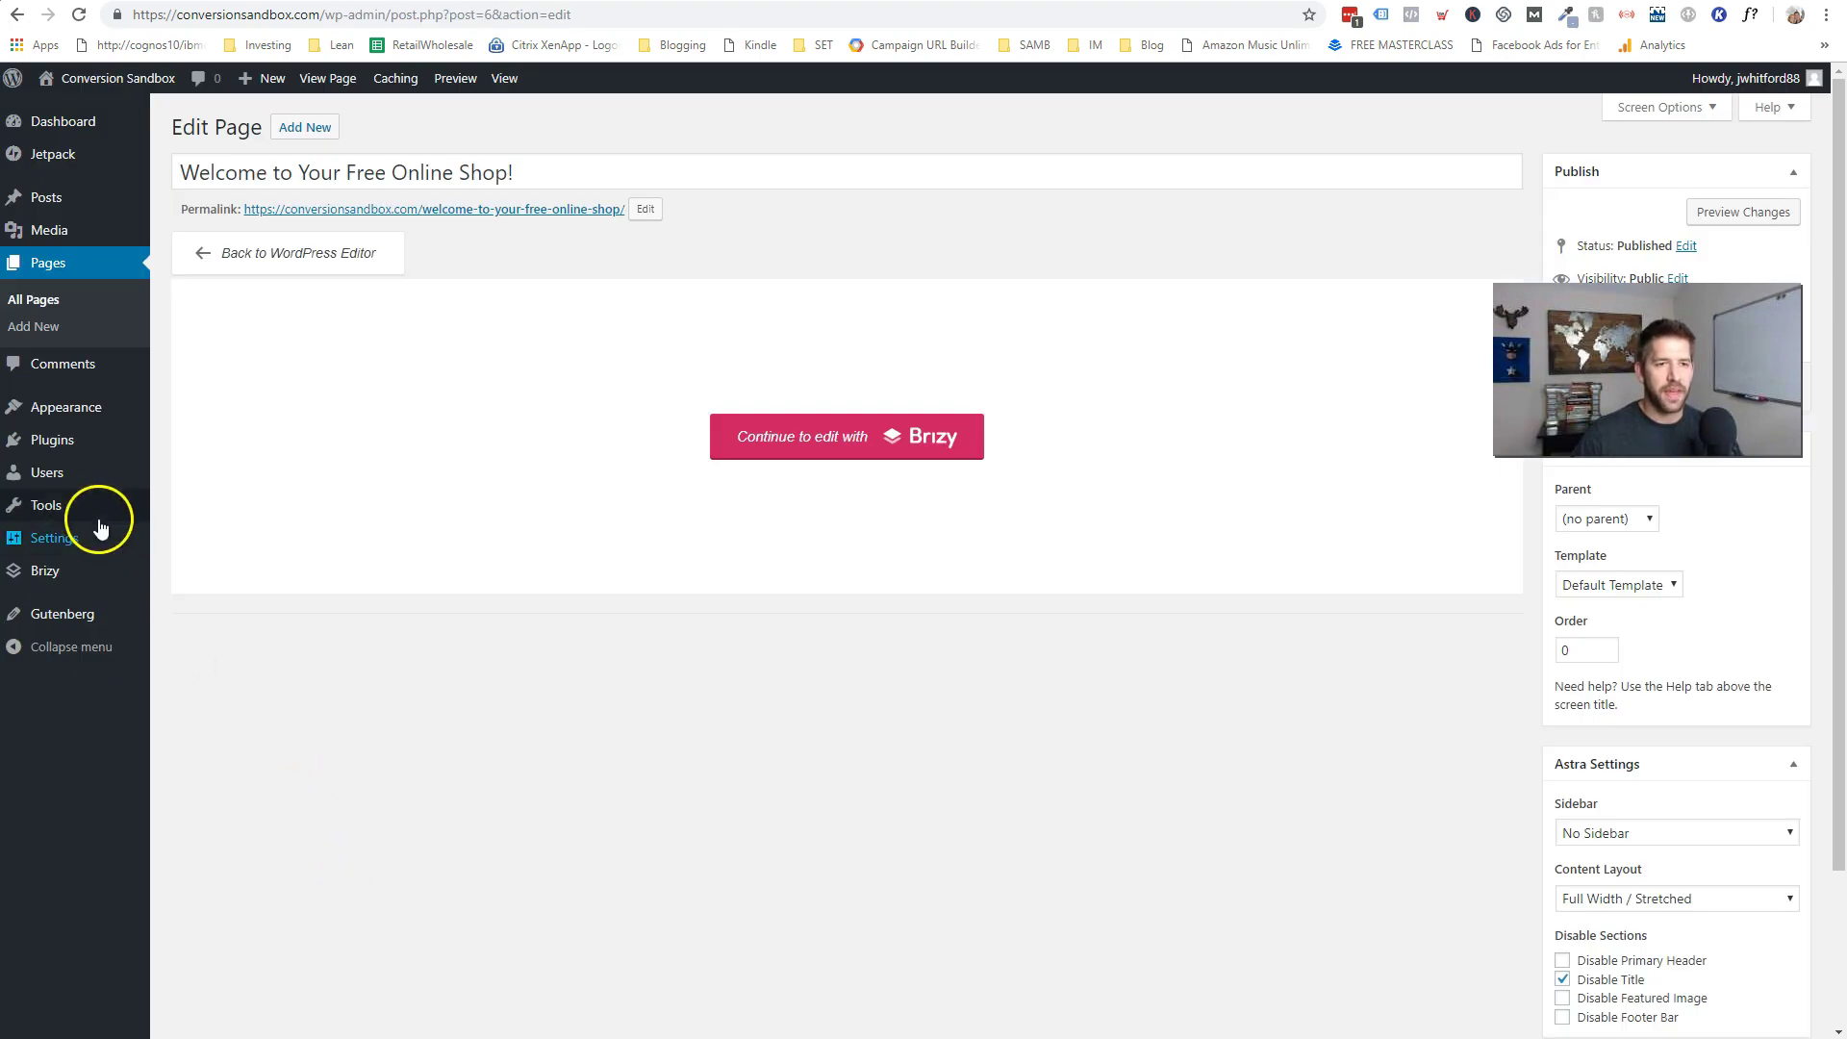
- Set 'Welcome to Your Free Online Shop!' as the static homepage in Reading settings and save
mouse_move(89, 524)
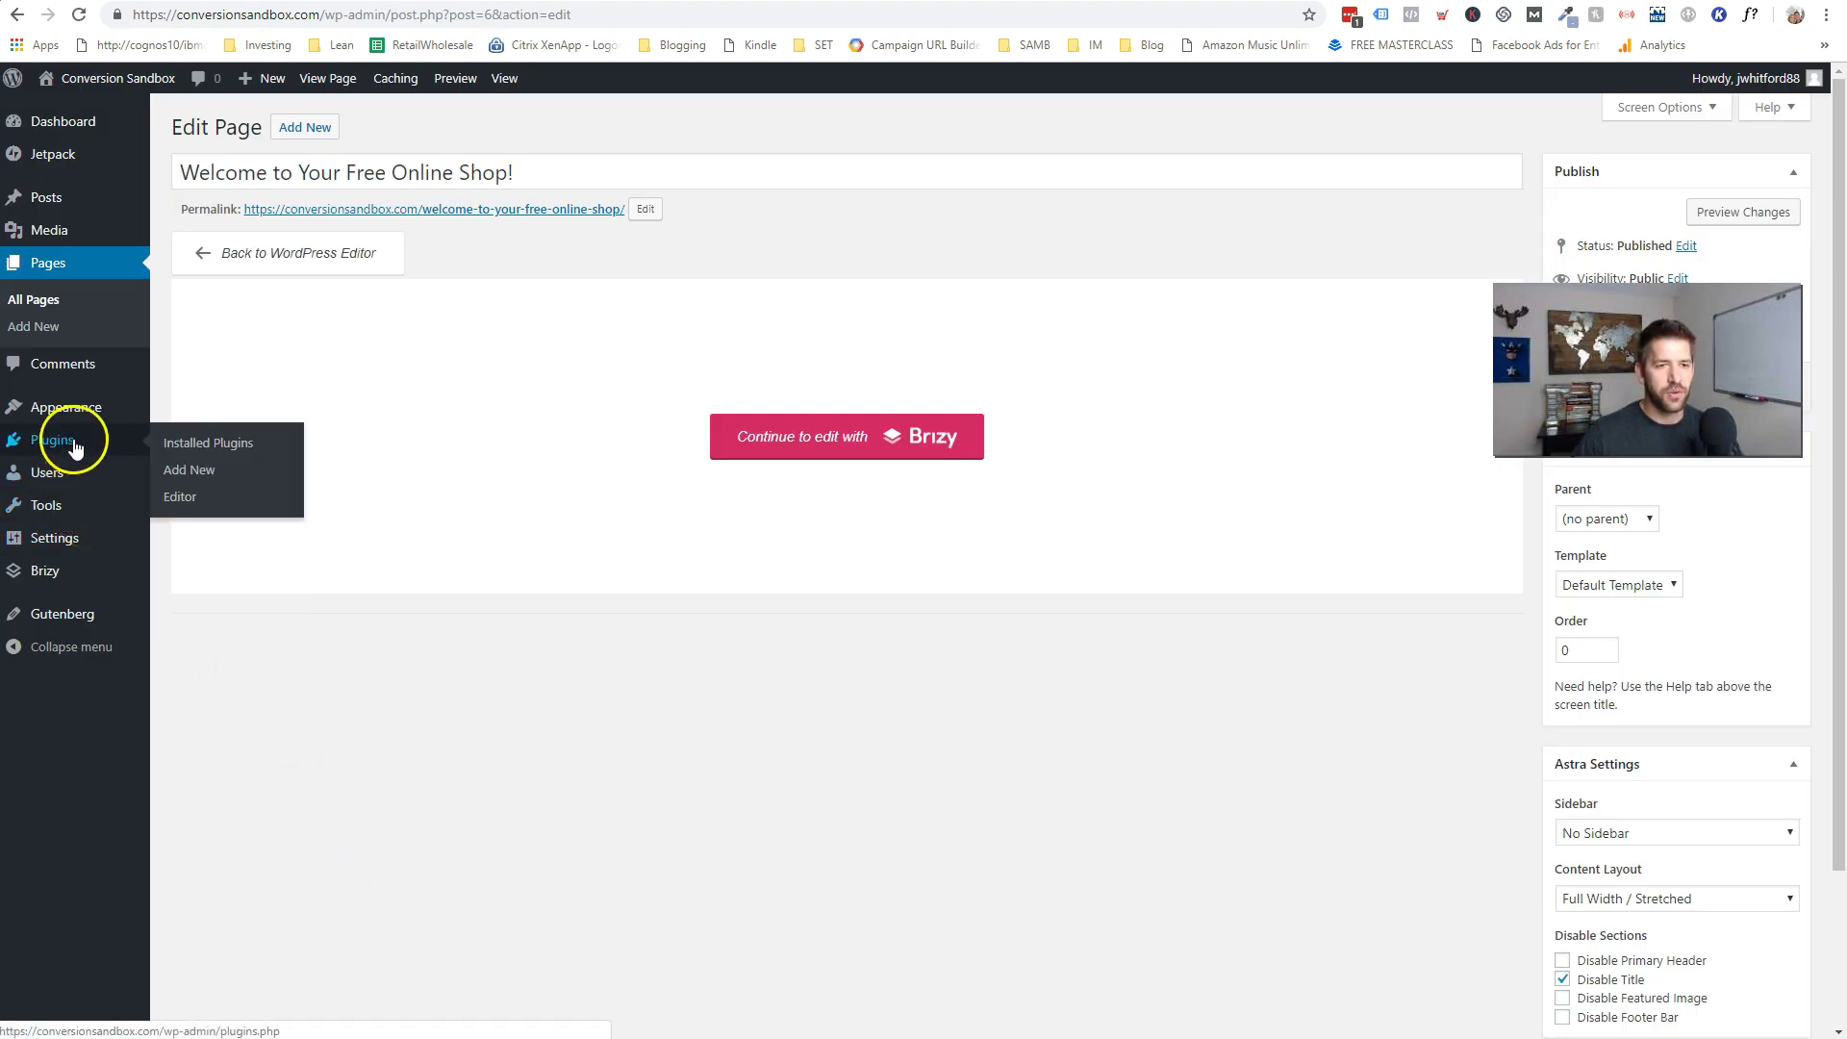
click(195, 603)
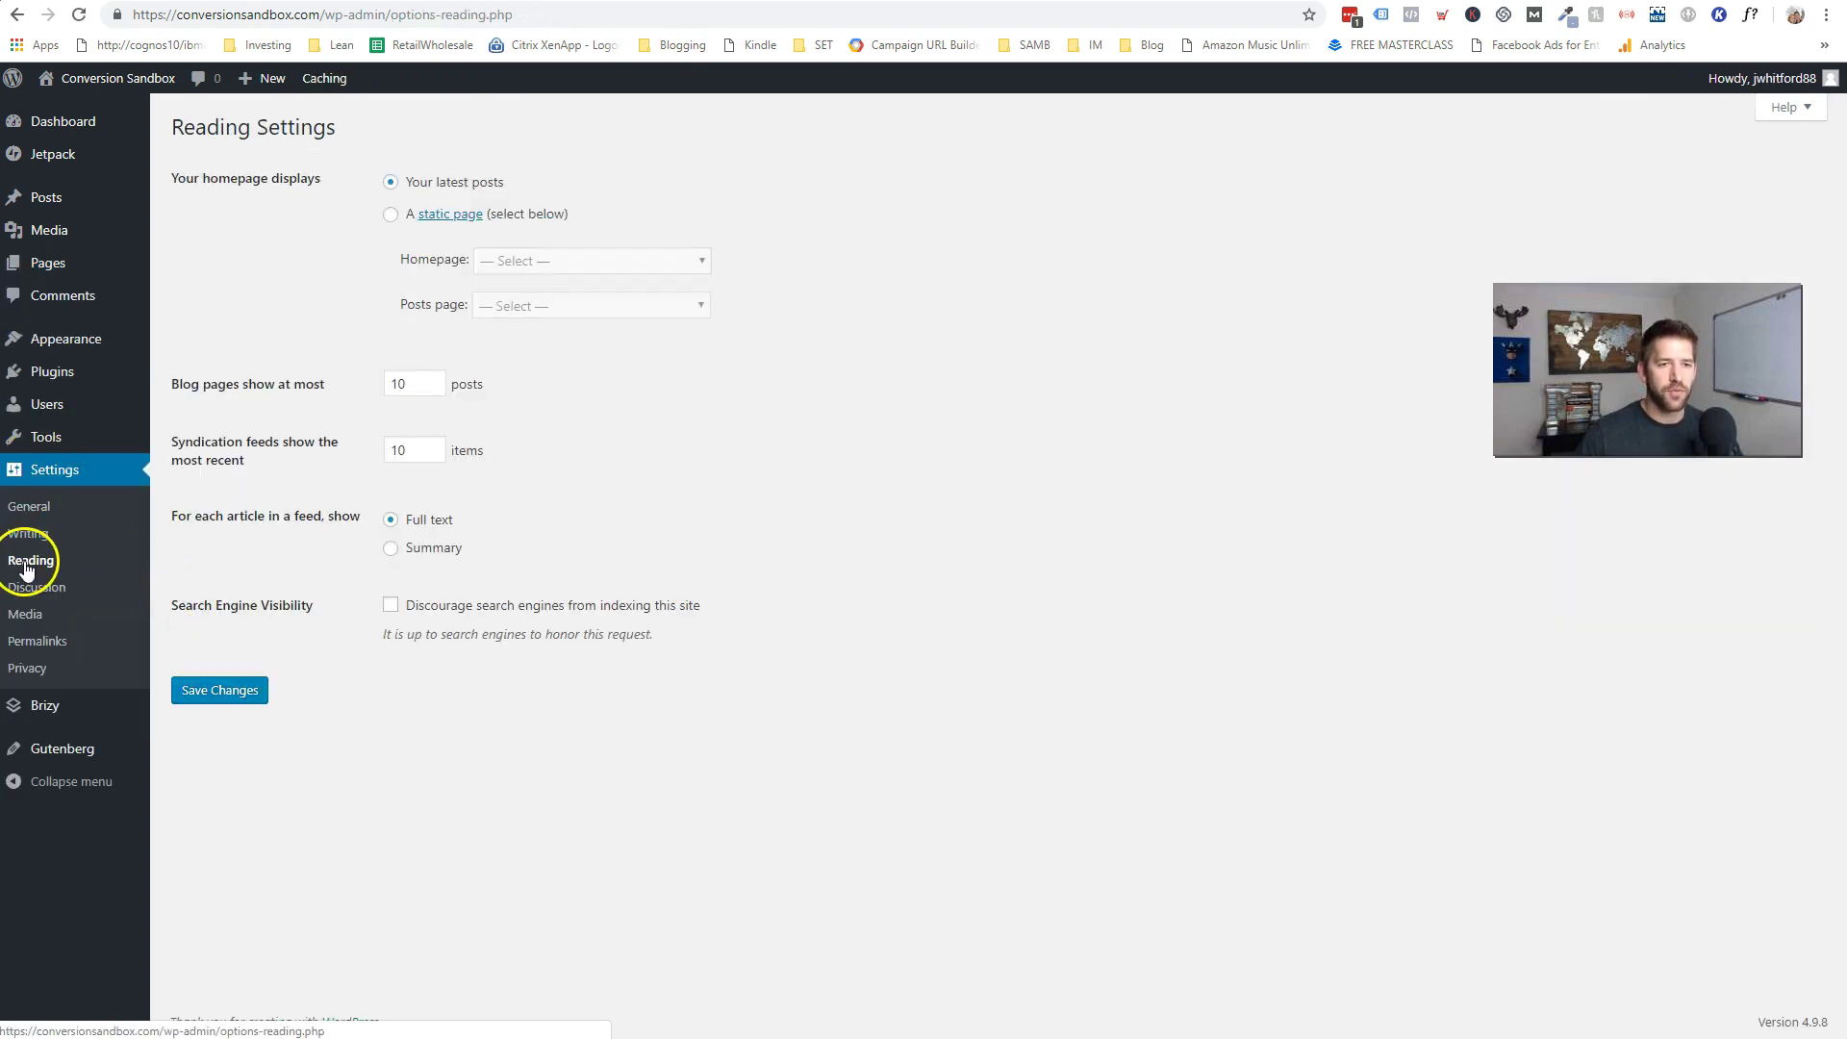
click(390, 214)
click(532, 261)
click(539, 324)
click(846, 355)
click(247, 707)
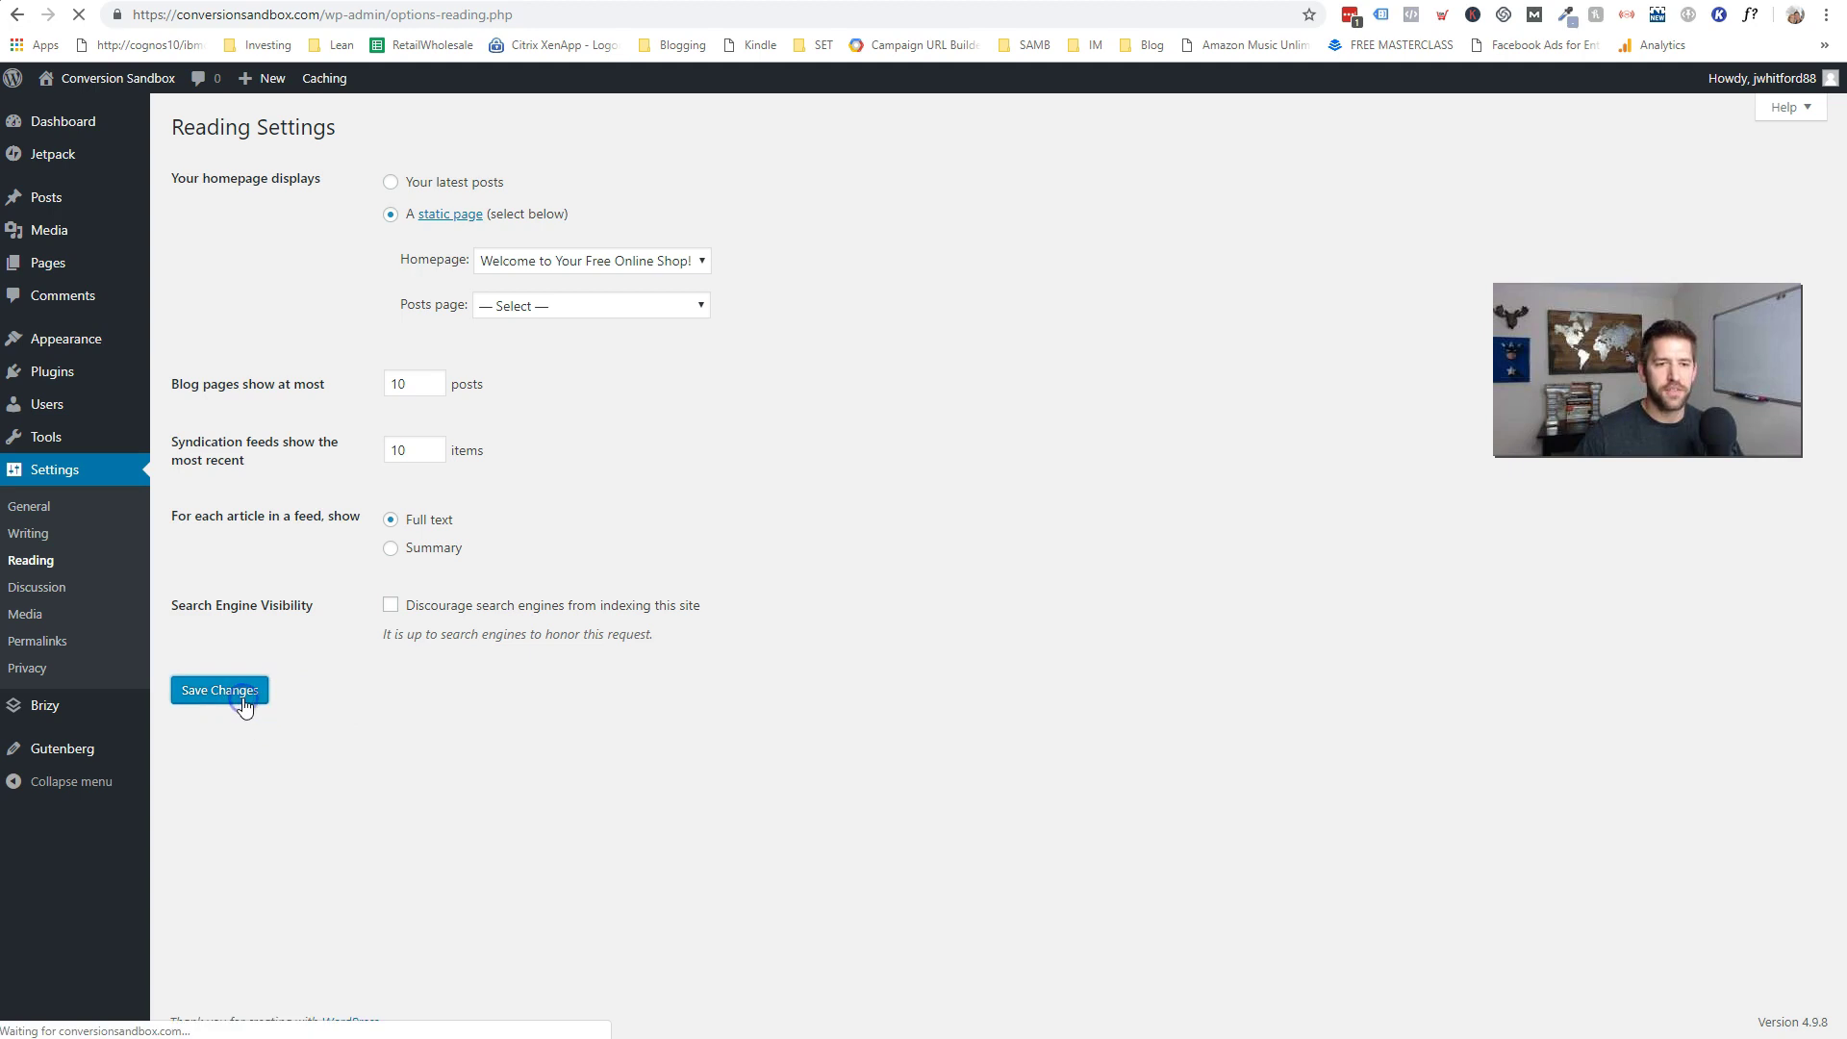
mouse_move(82, 77)
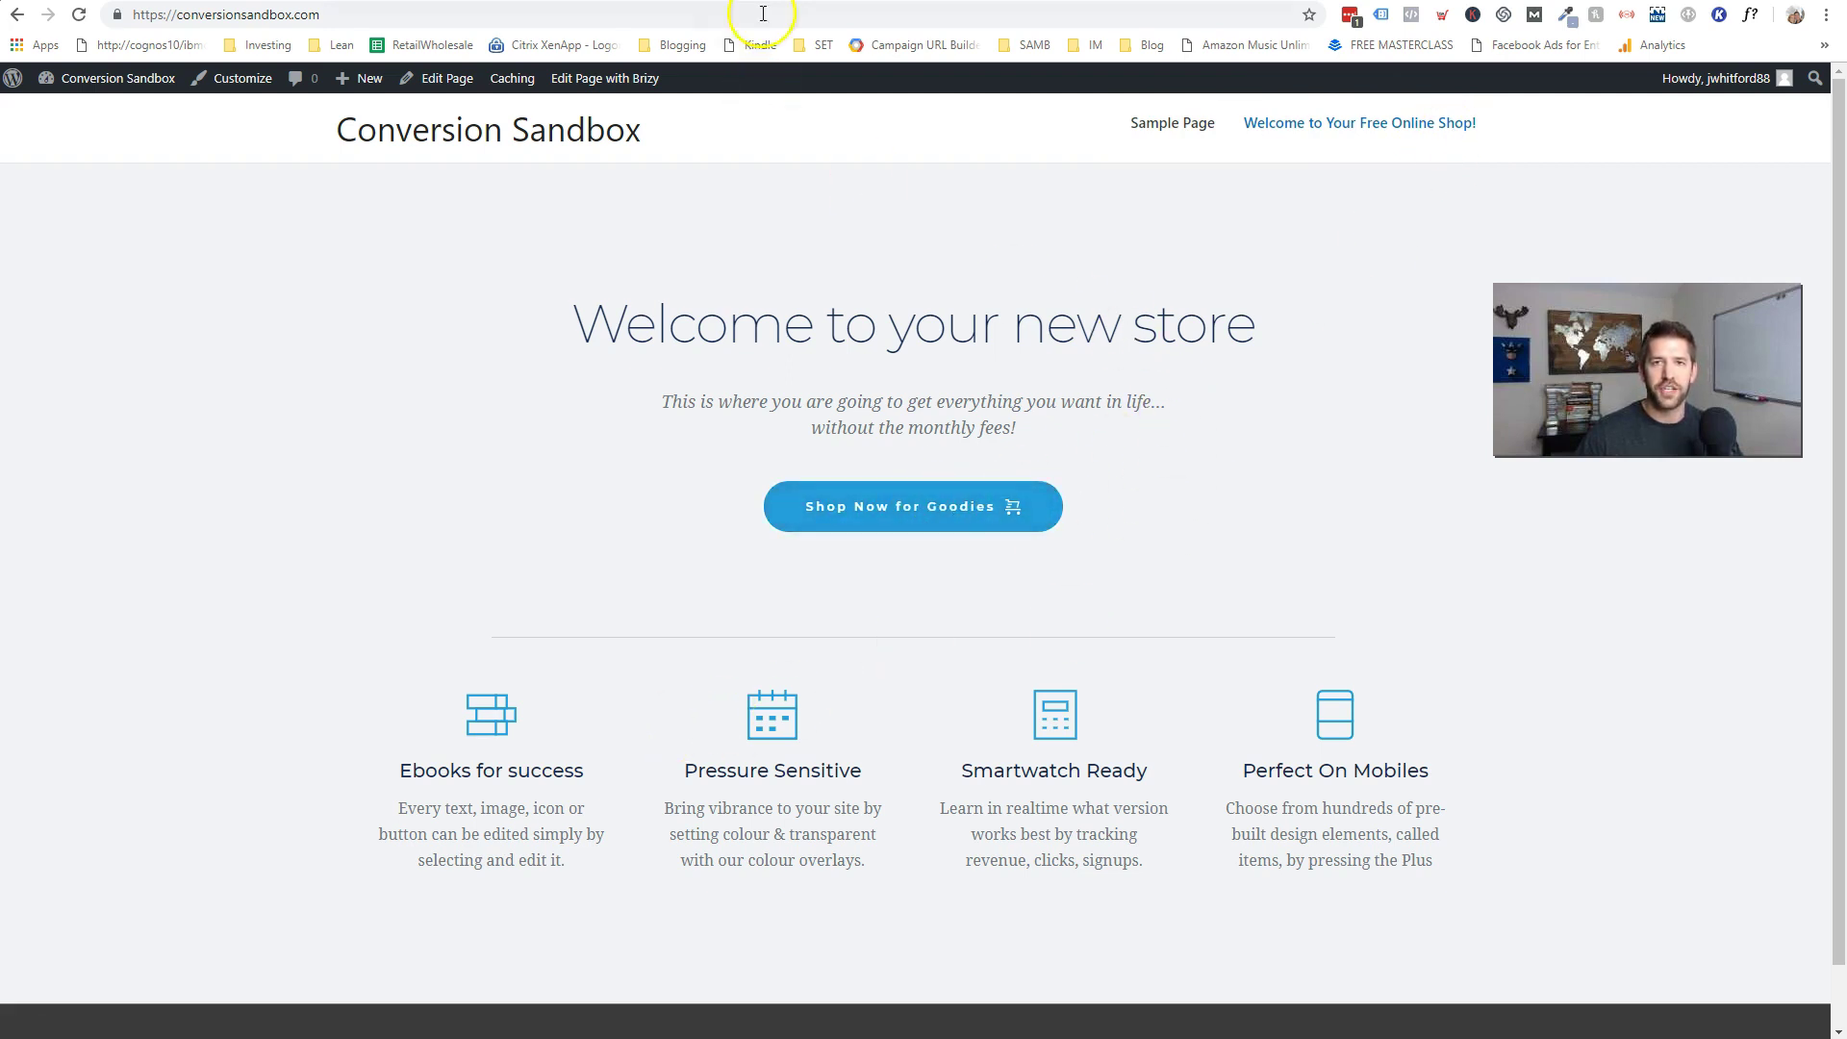
- Search Add Plugins for 'woocommerce', then install and activate the WooCommerce plugin
click(130, 78)
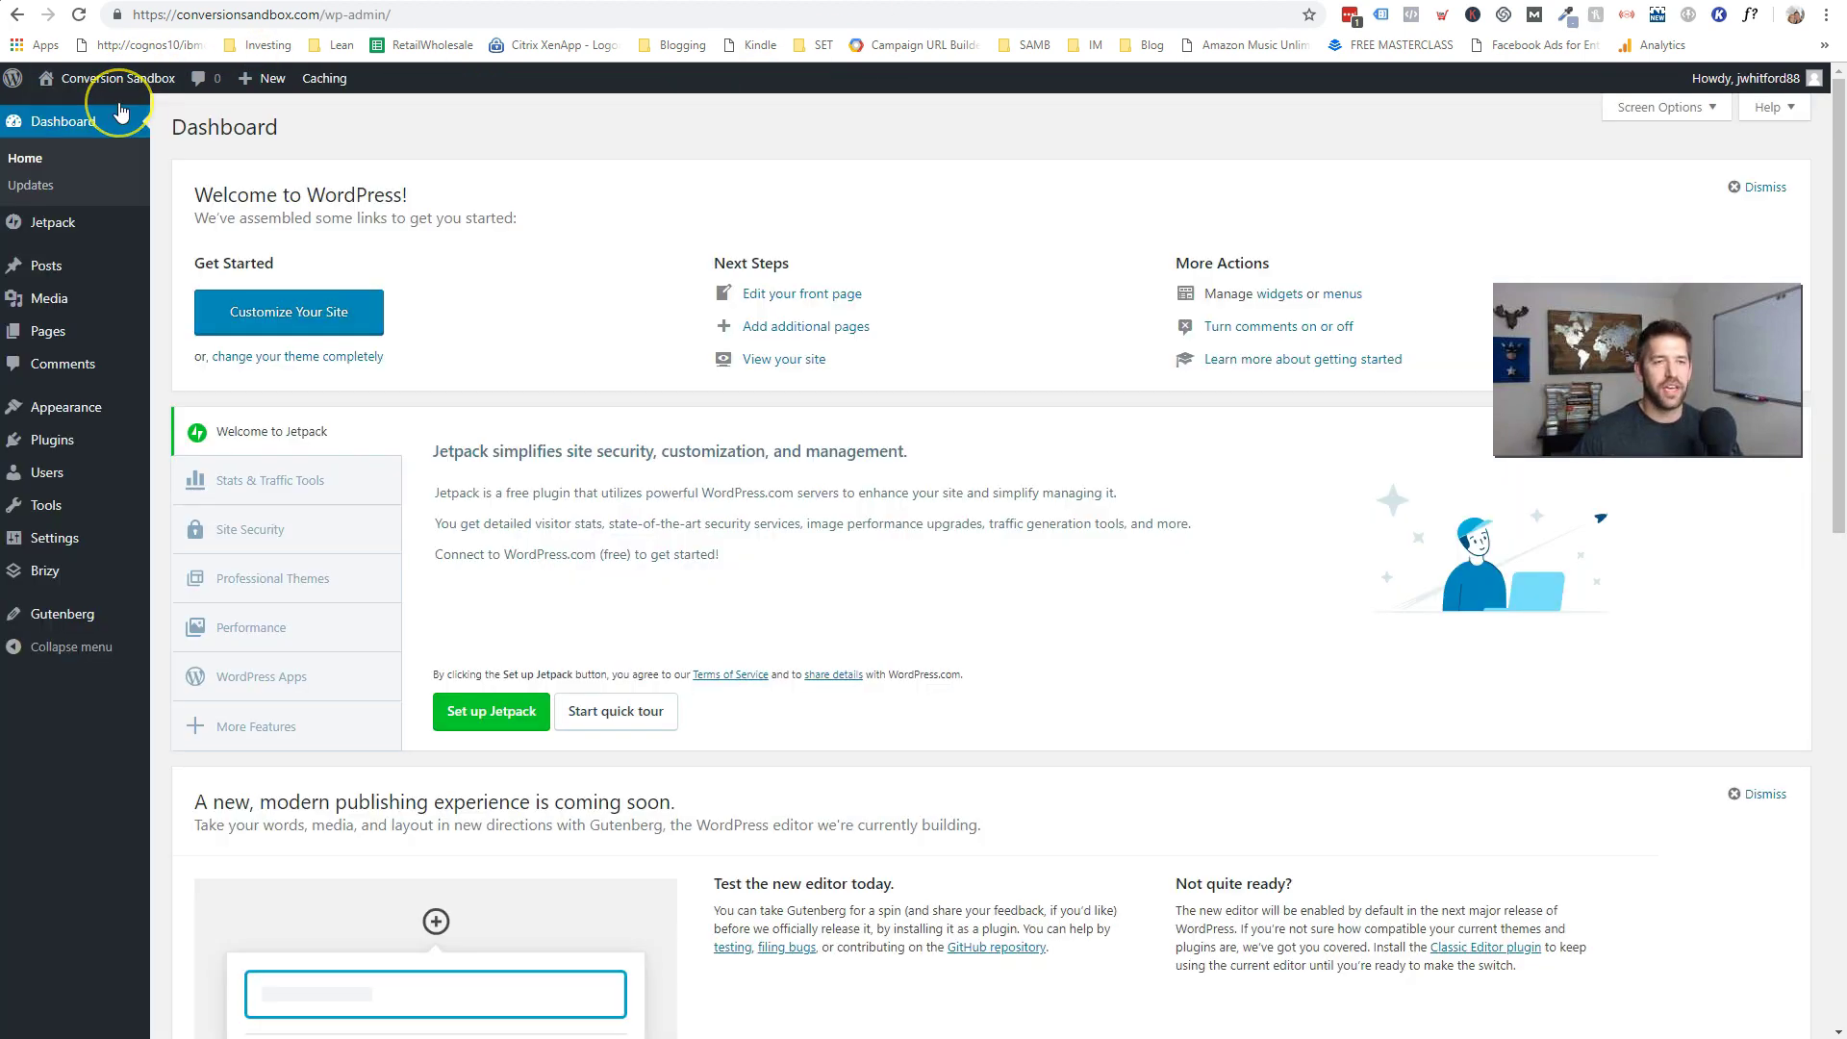
mouse_move(48, 435)
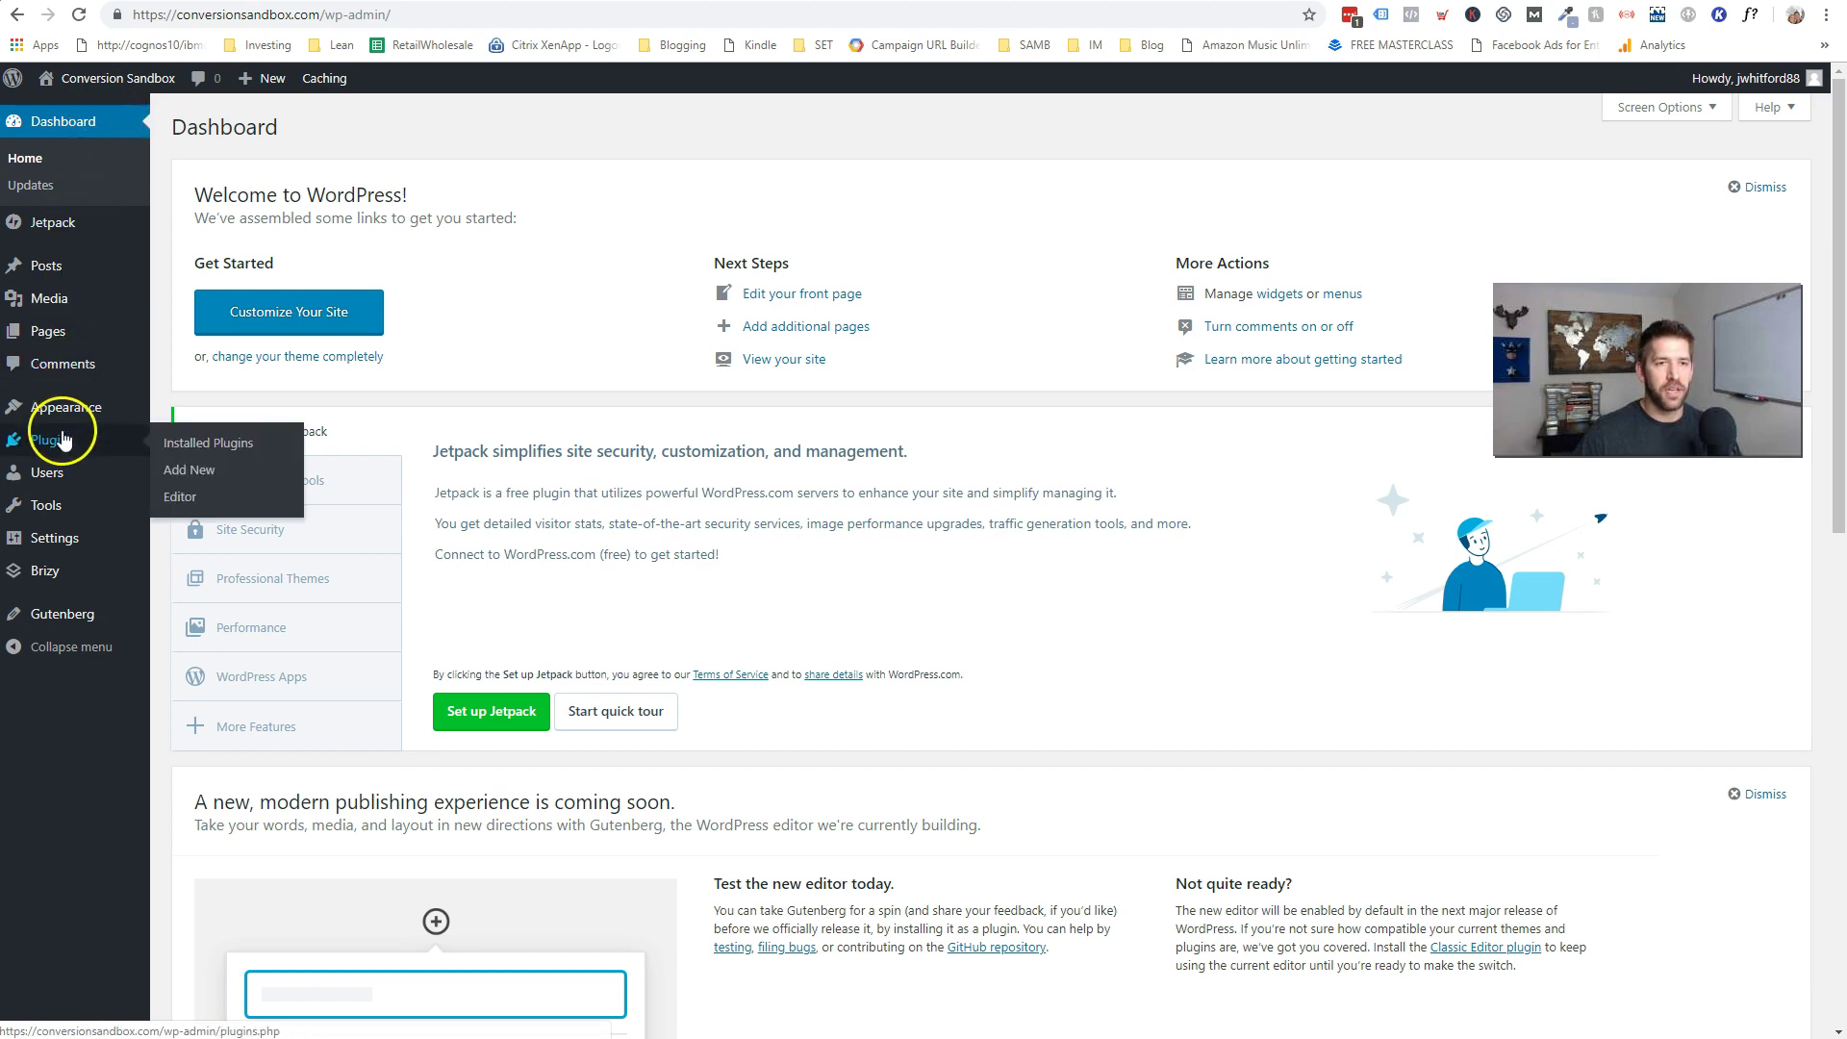
click(200, 472)
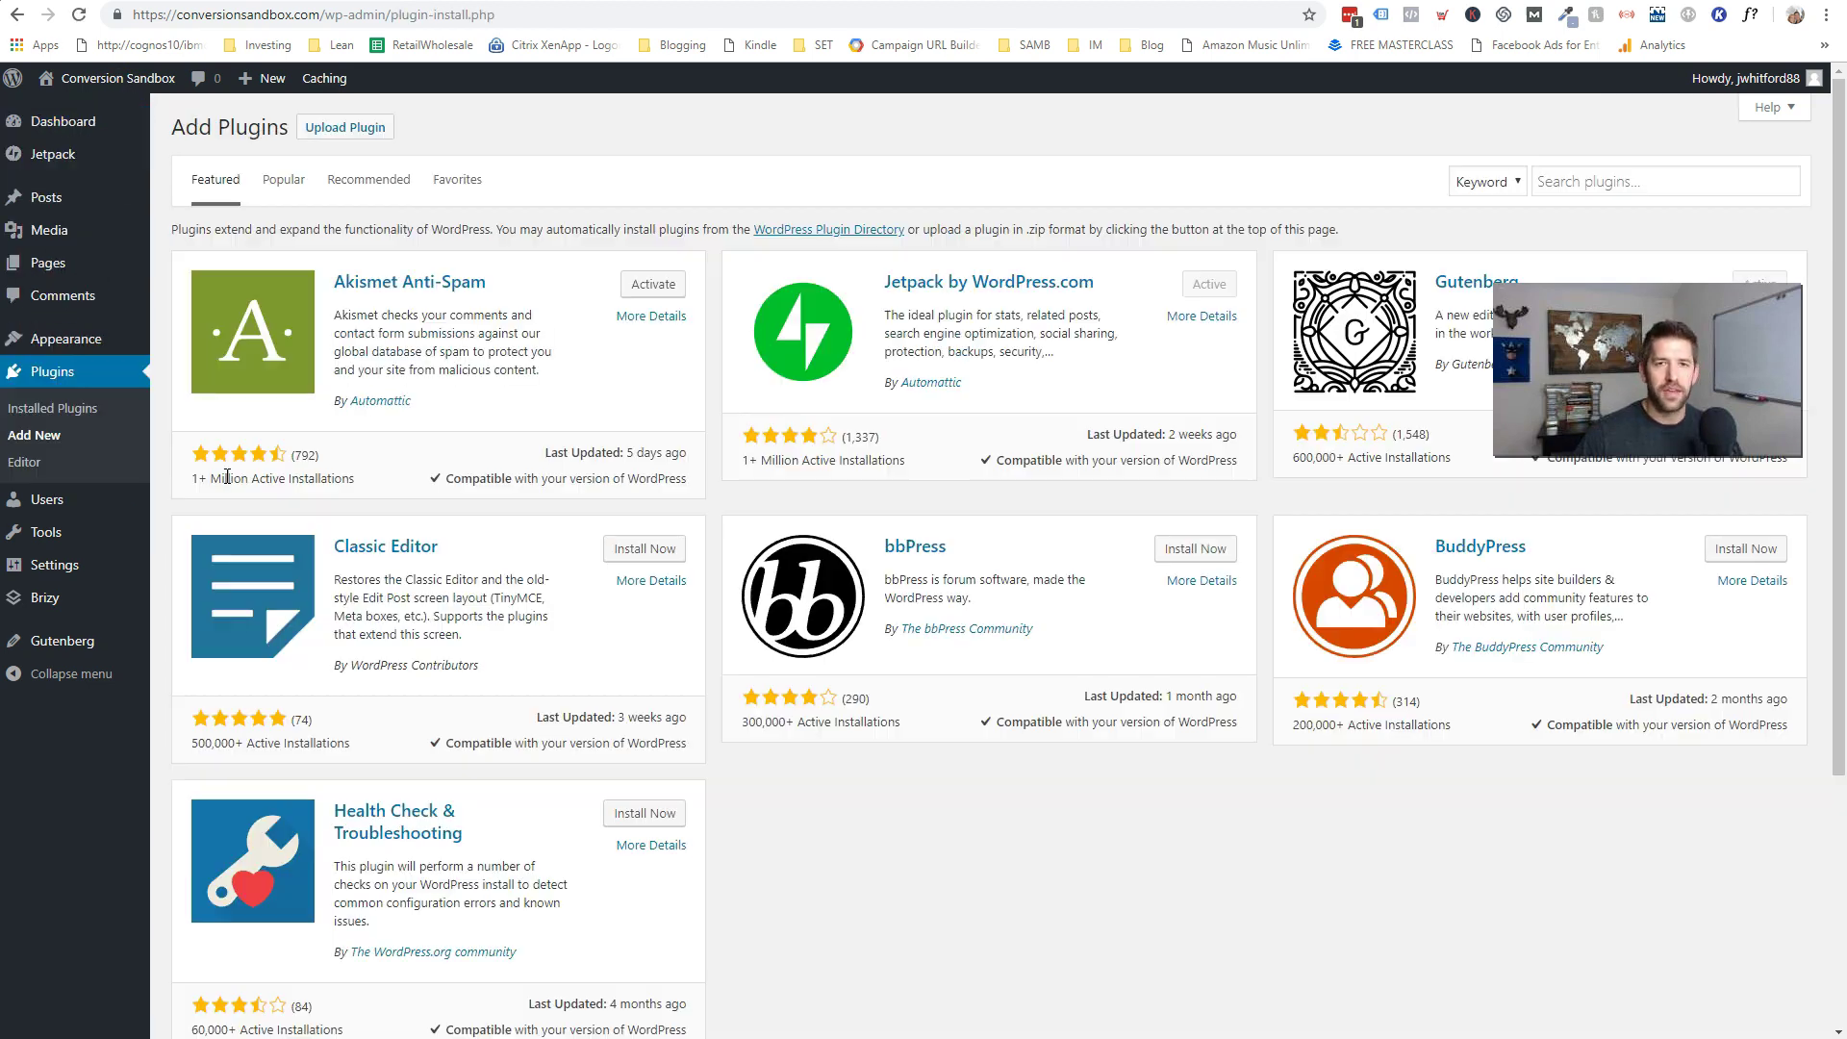
click(1590, 182)
text(wo)
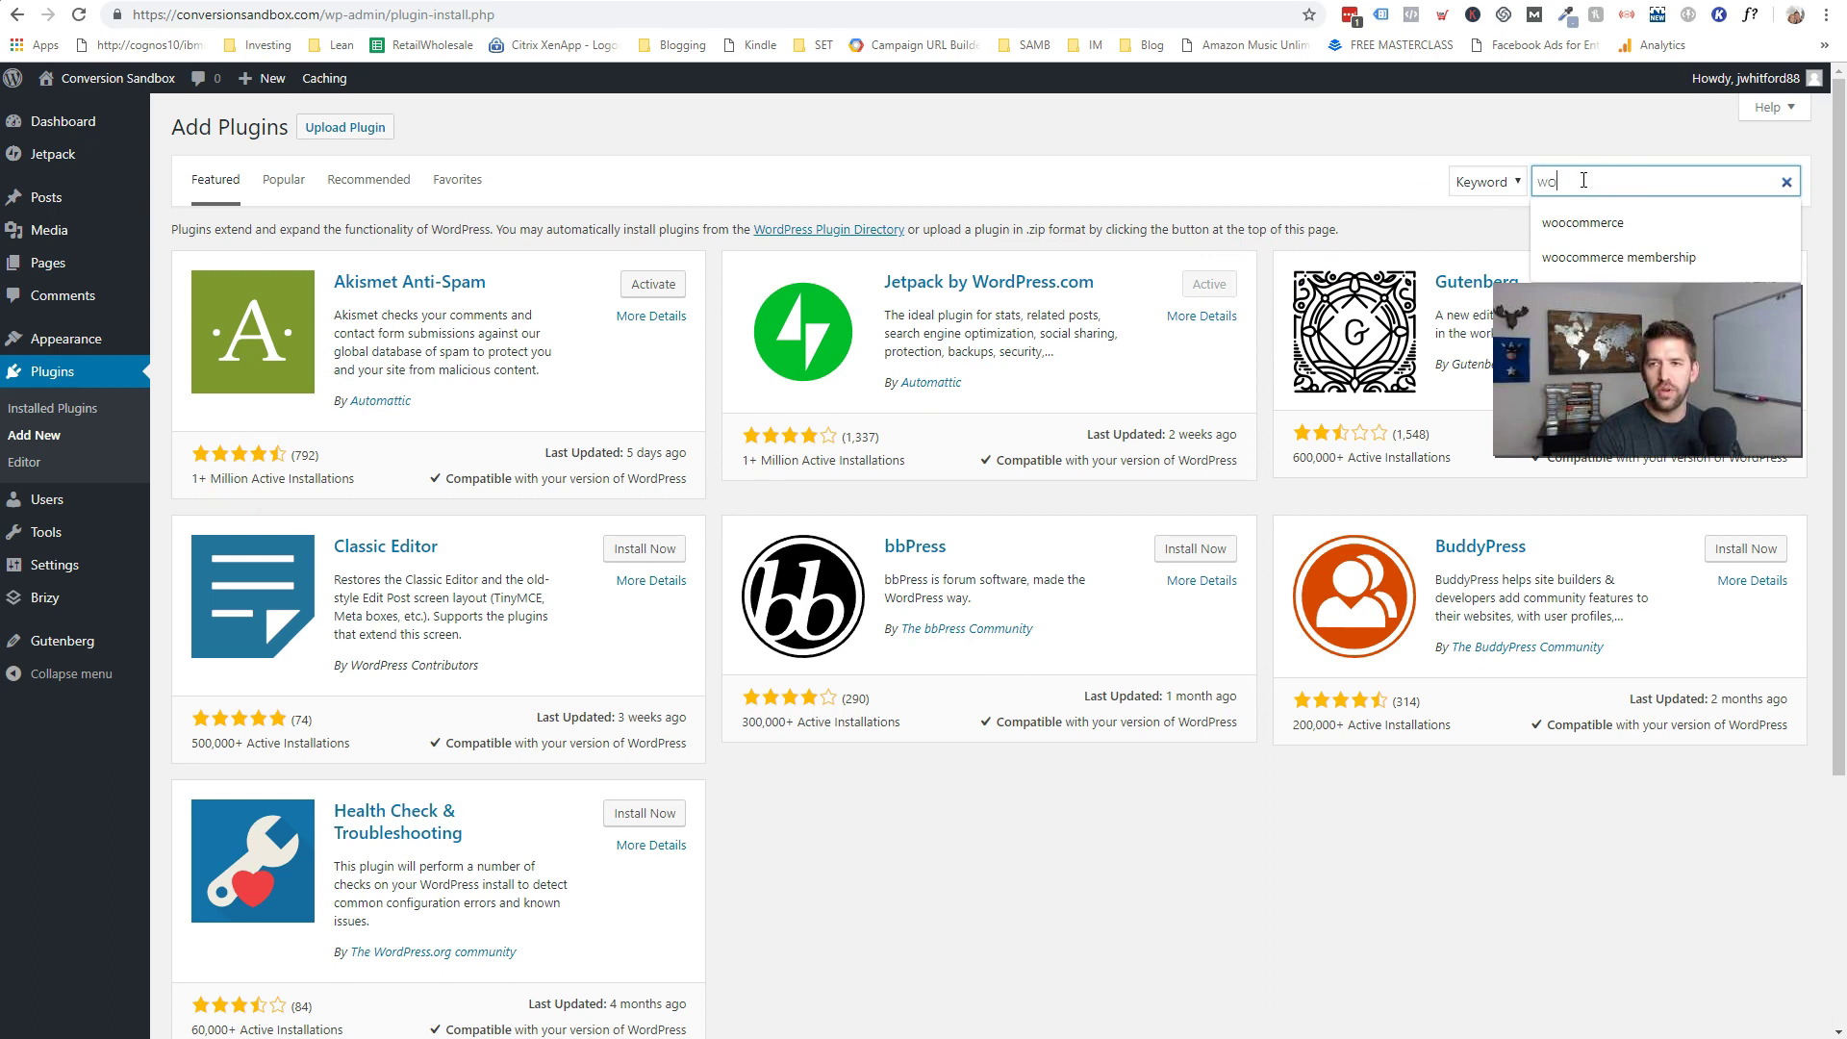
text(o)
key(Return)
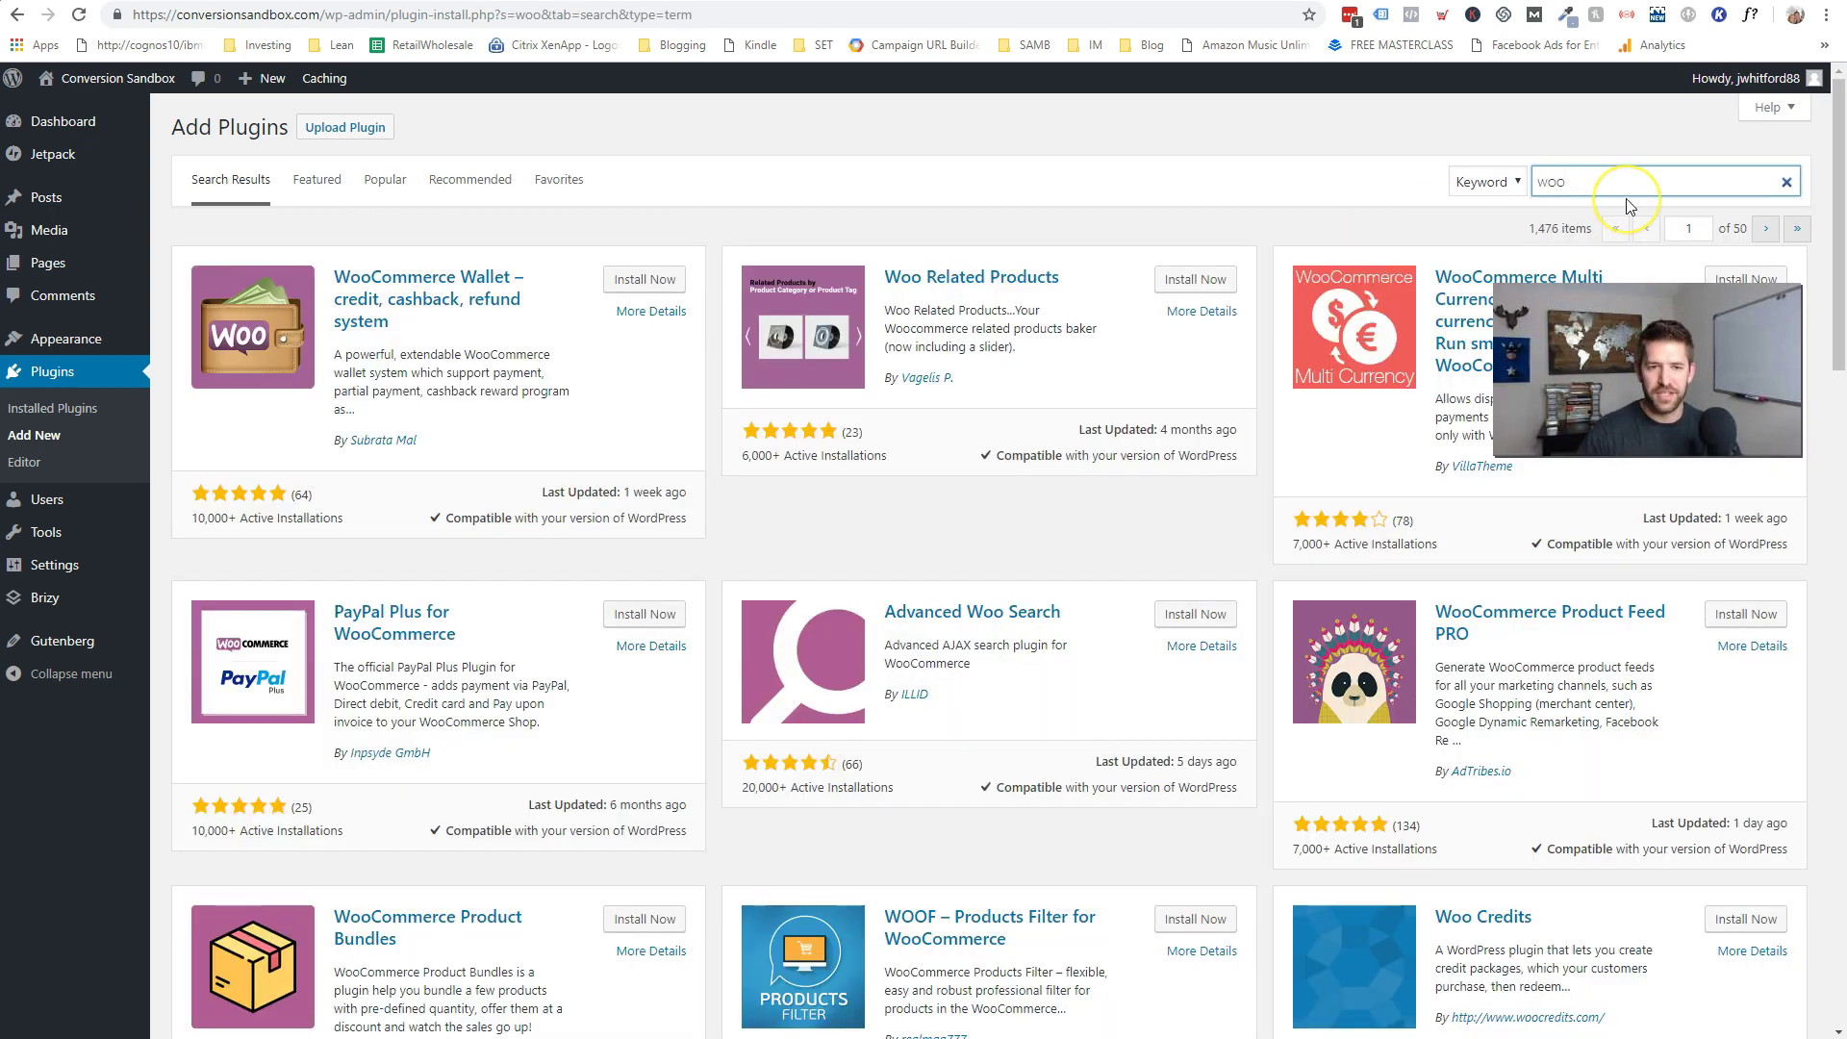
text(commerce)
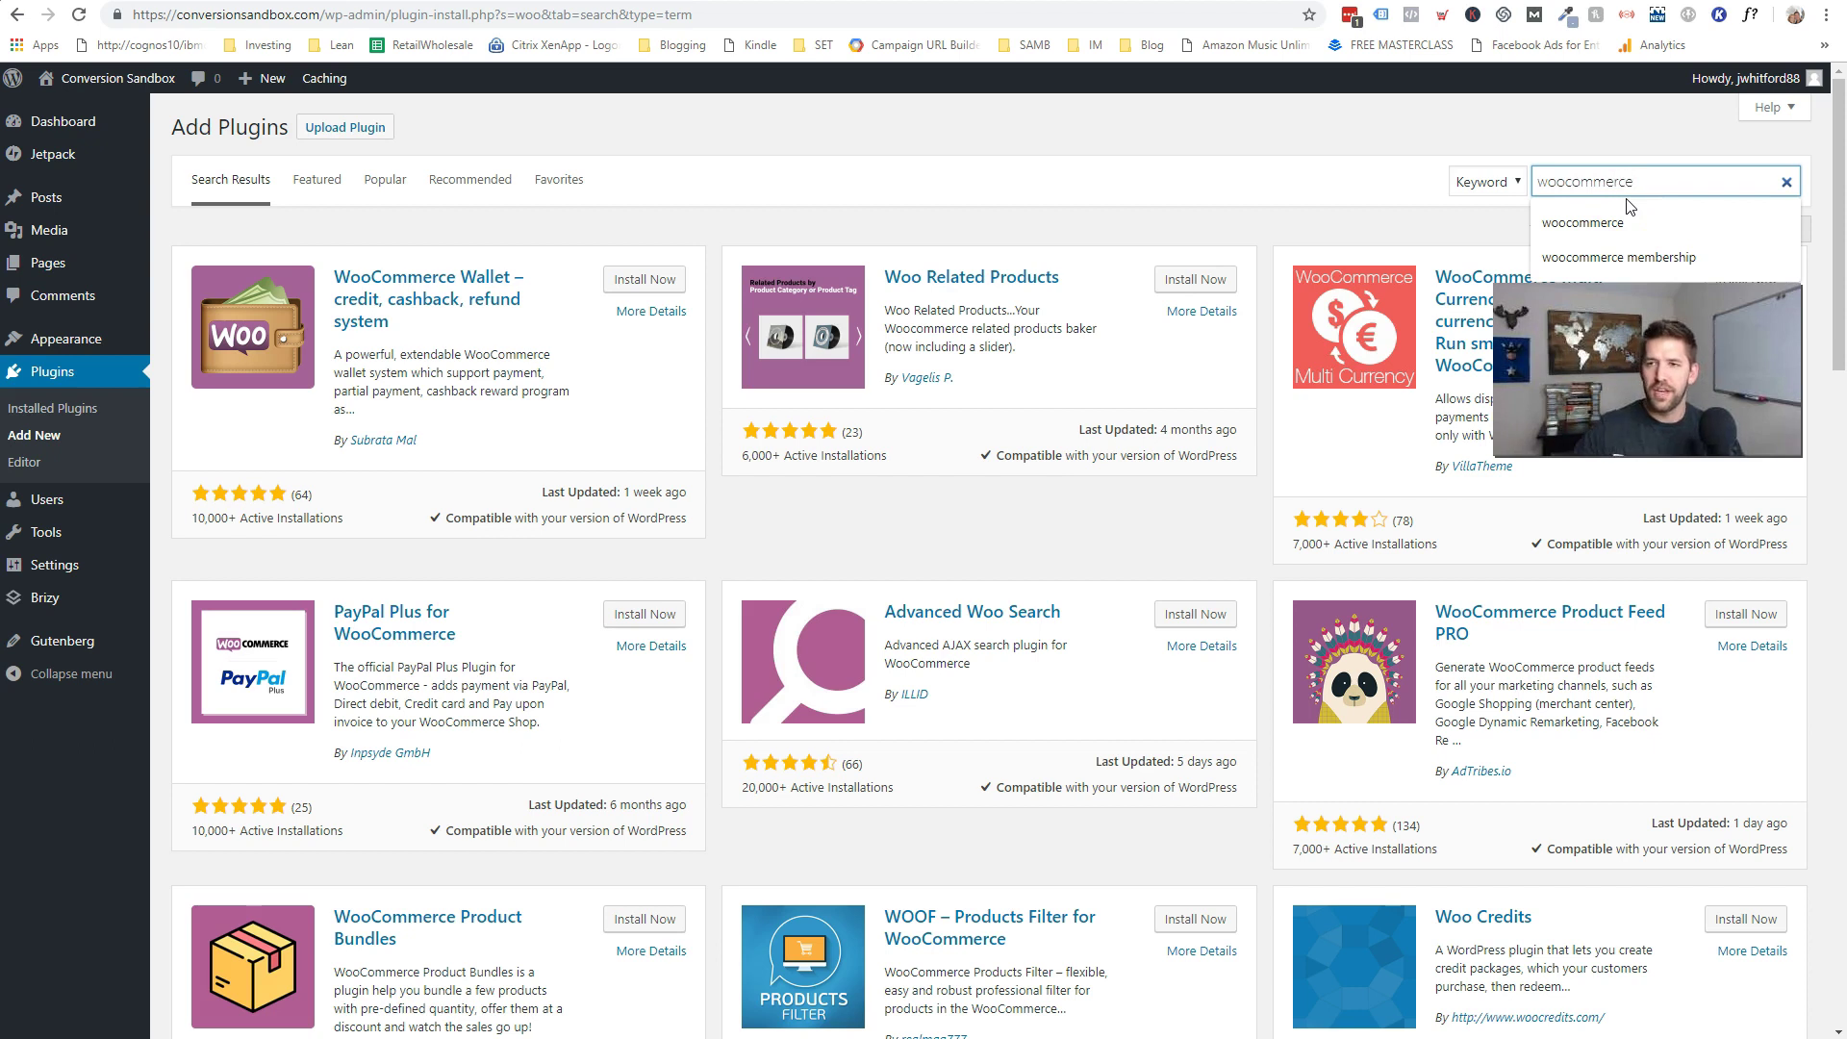
key(Return)
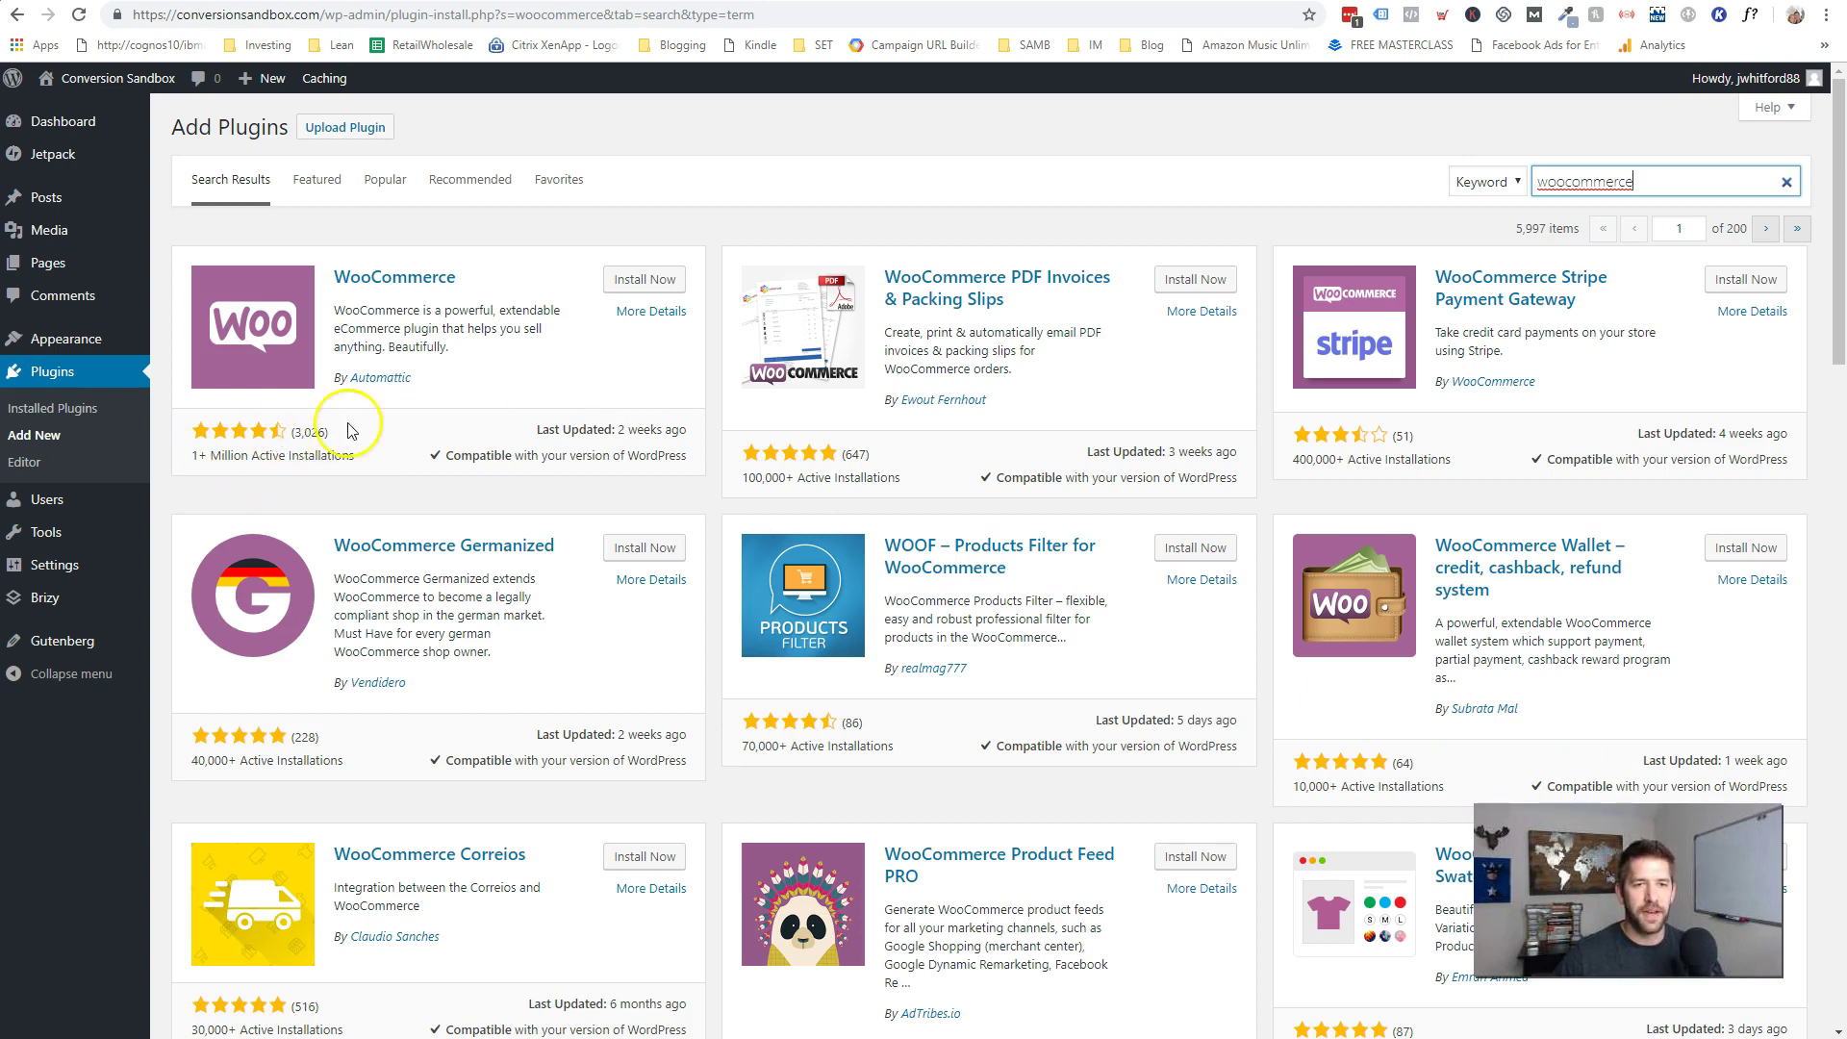
click(663, 281)
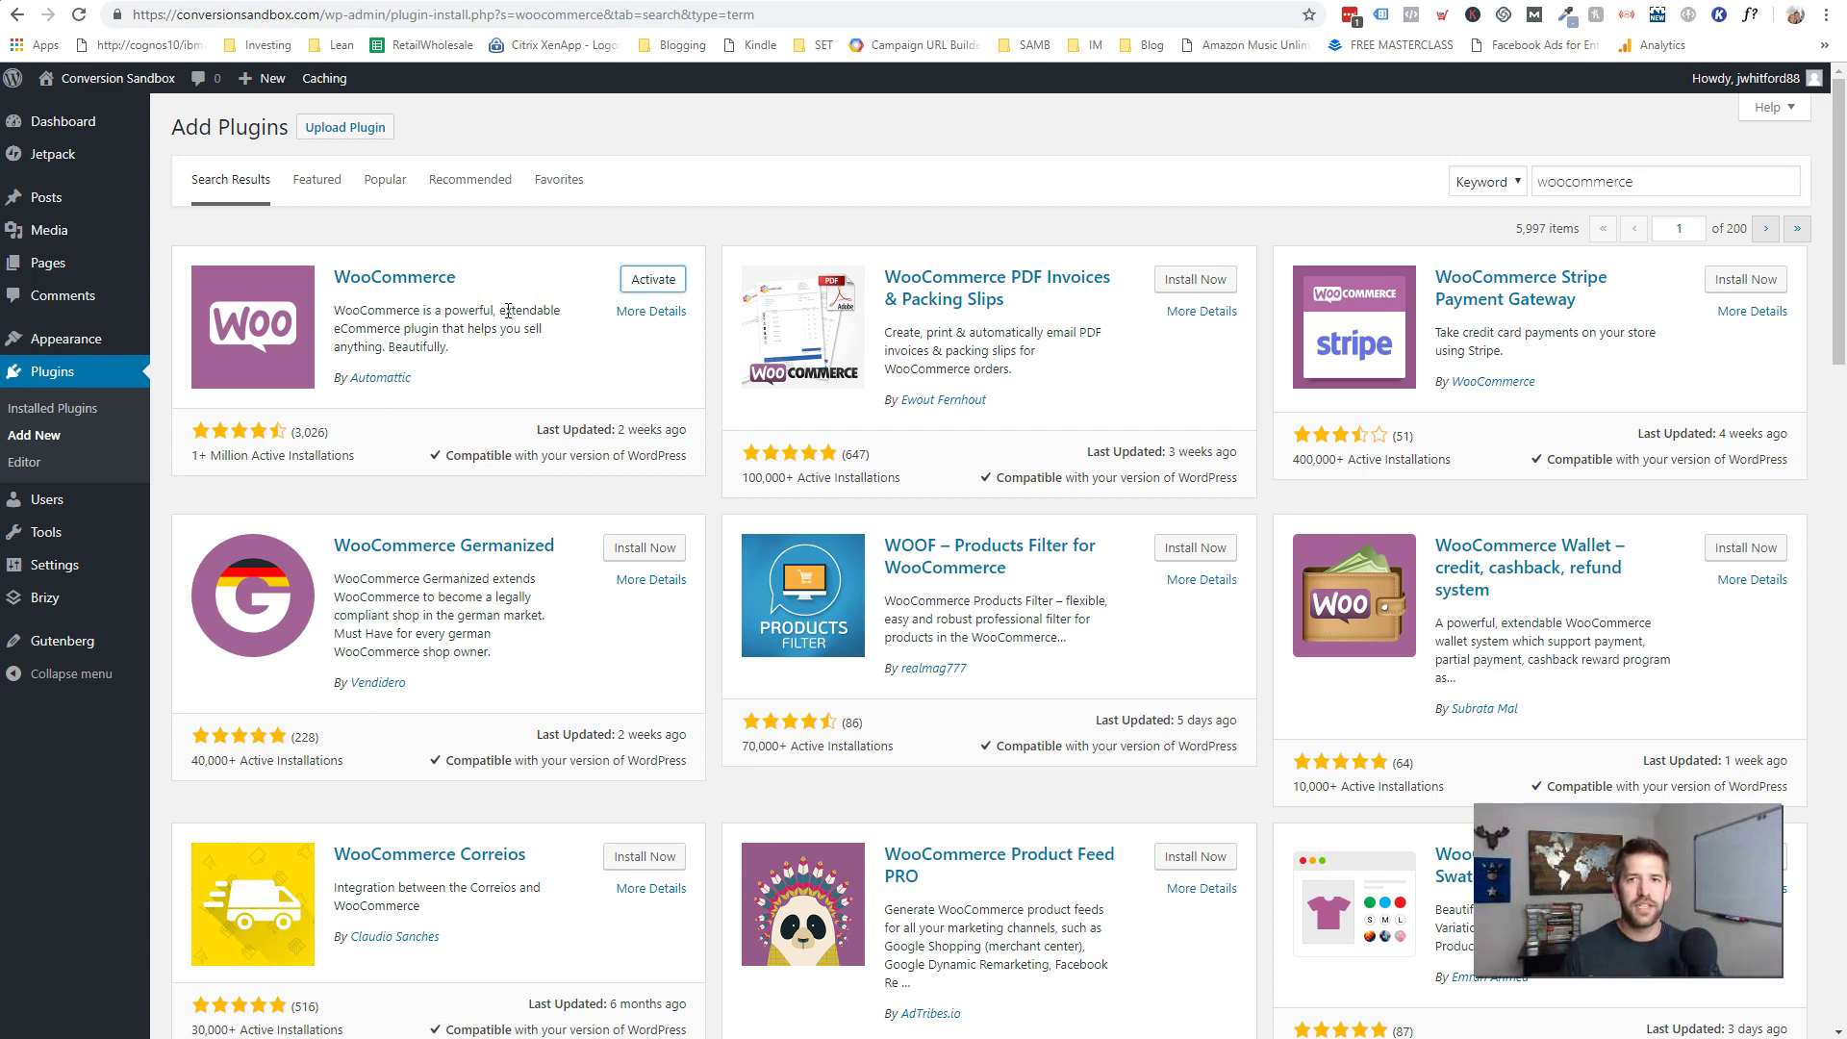
click(644, 281)
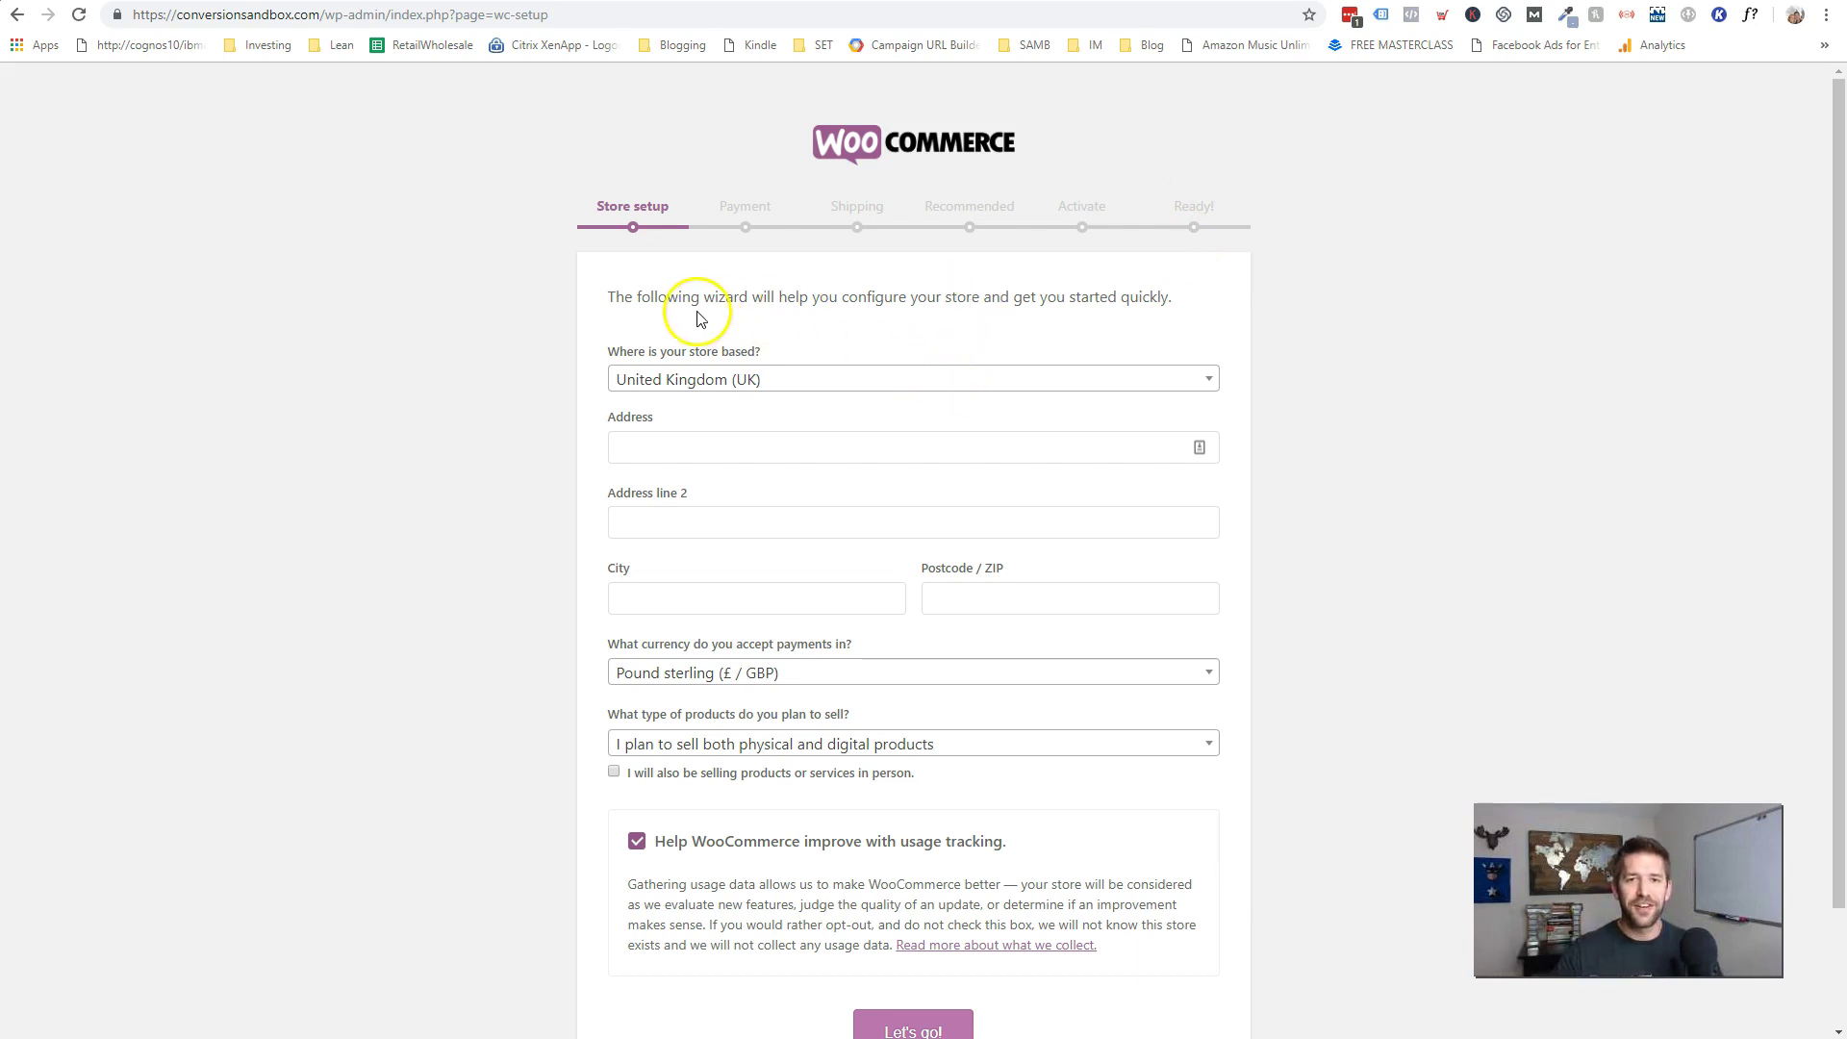
- Set the store country to United States, use the saved address, and sell digital products only
click(726, 381)
click(795, 548)
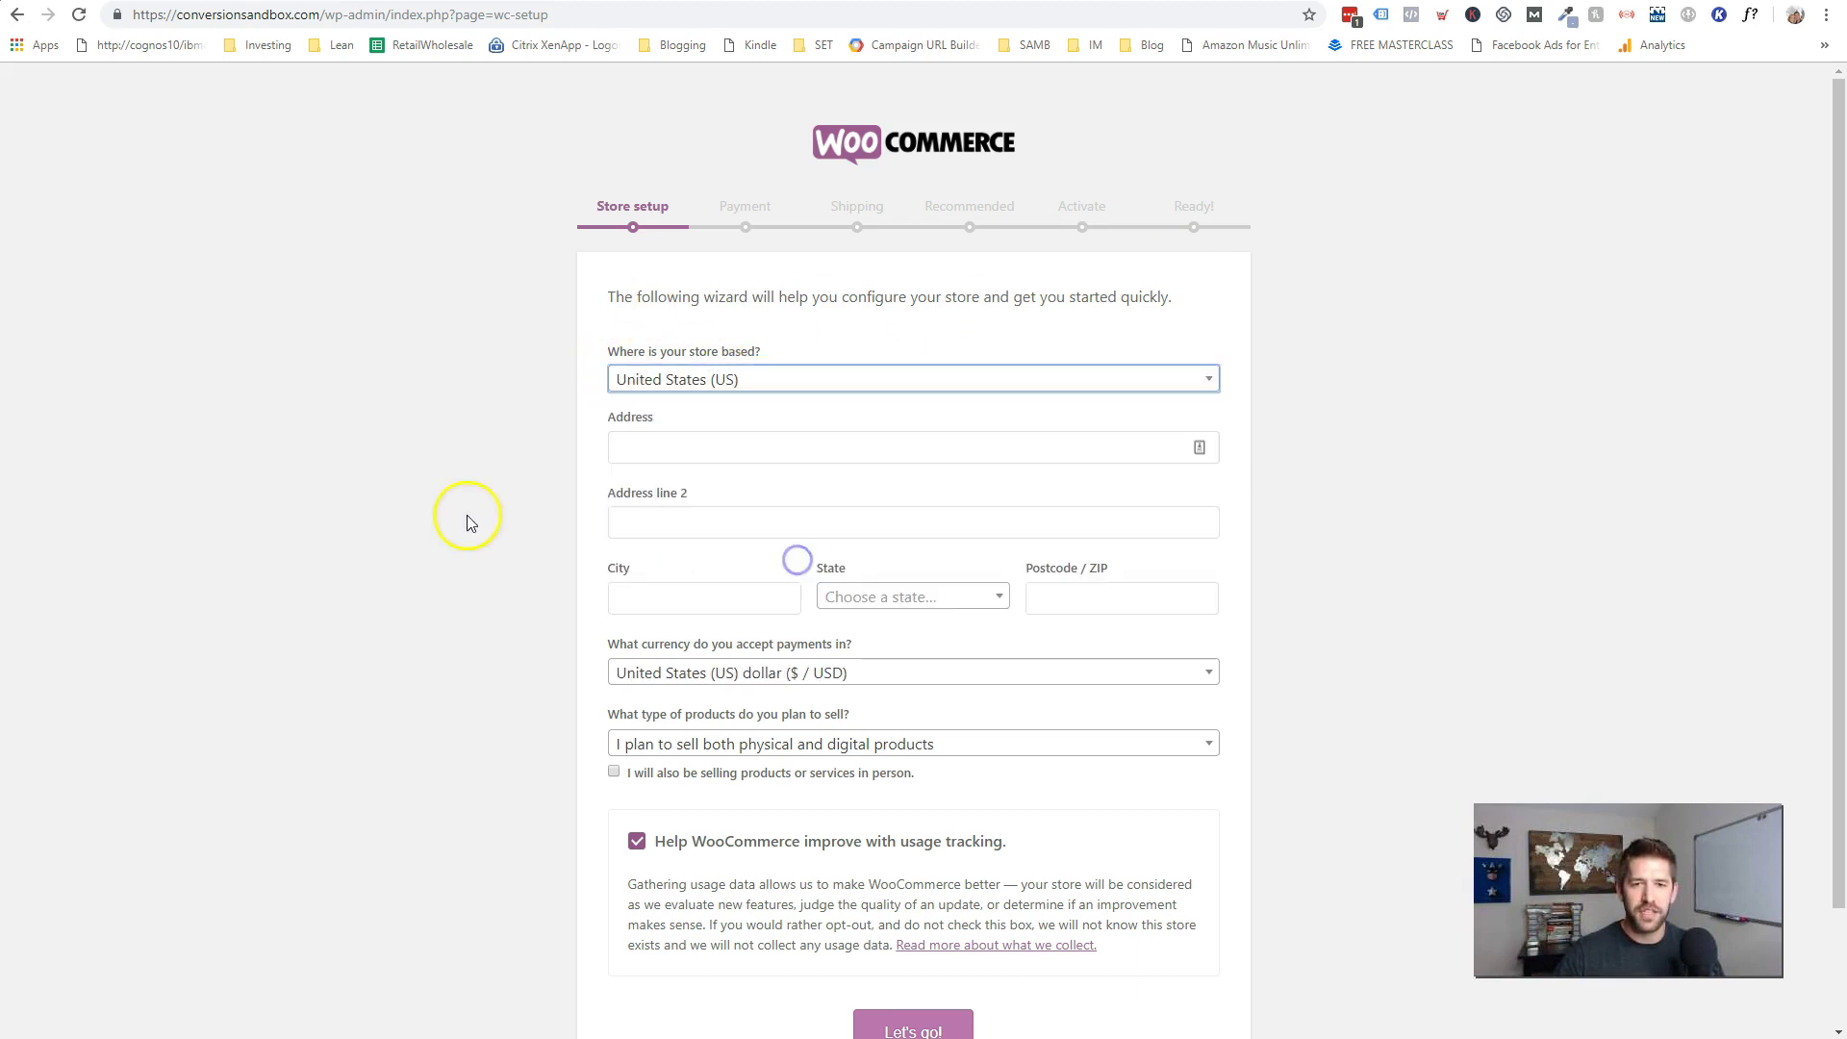
click(739, 449)
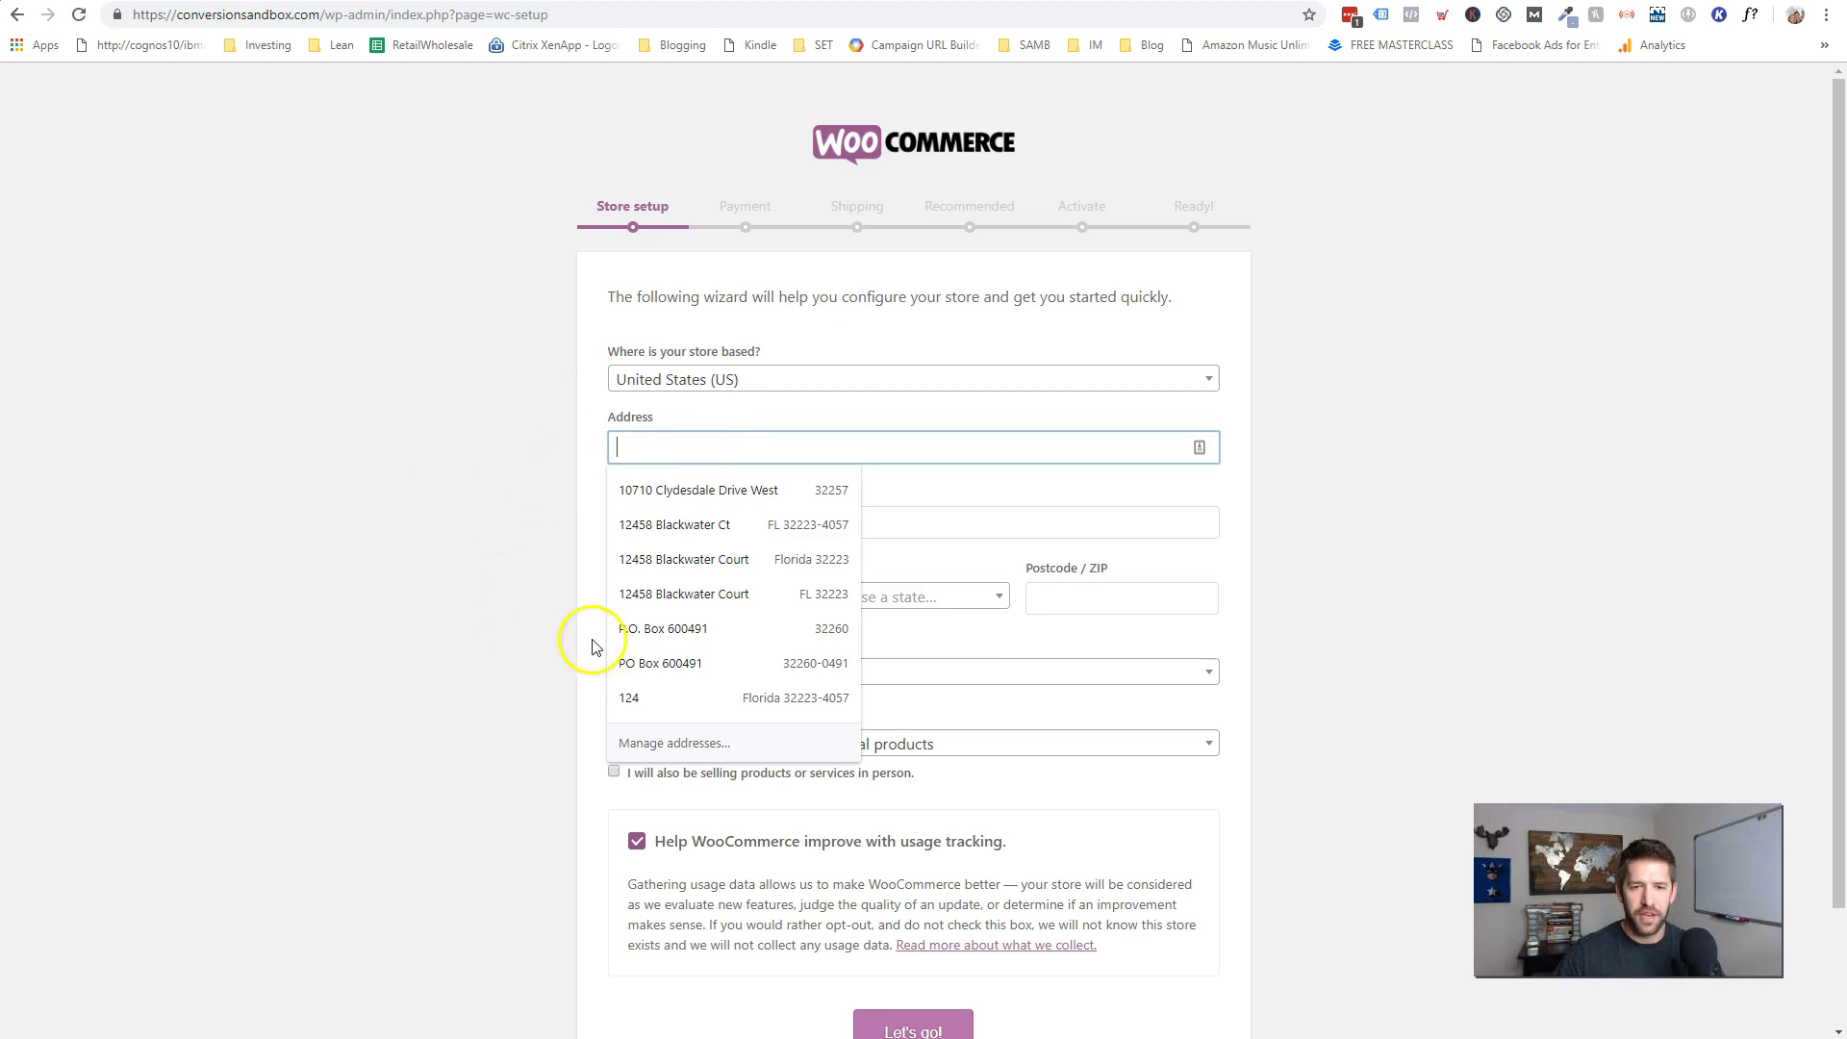
click(662, 664)
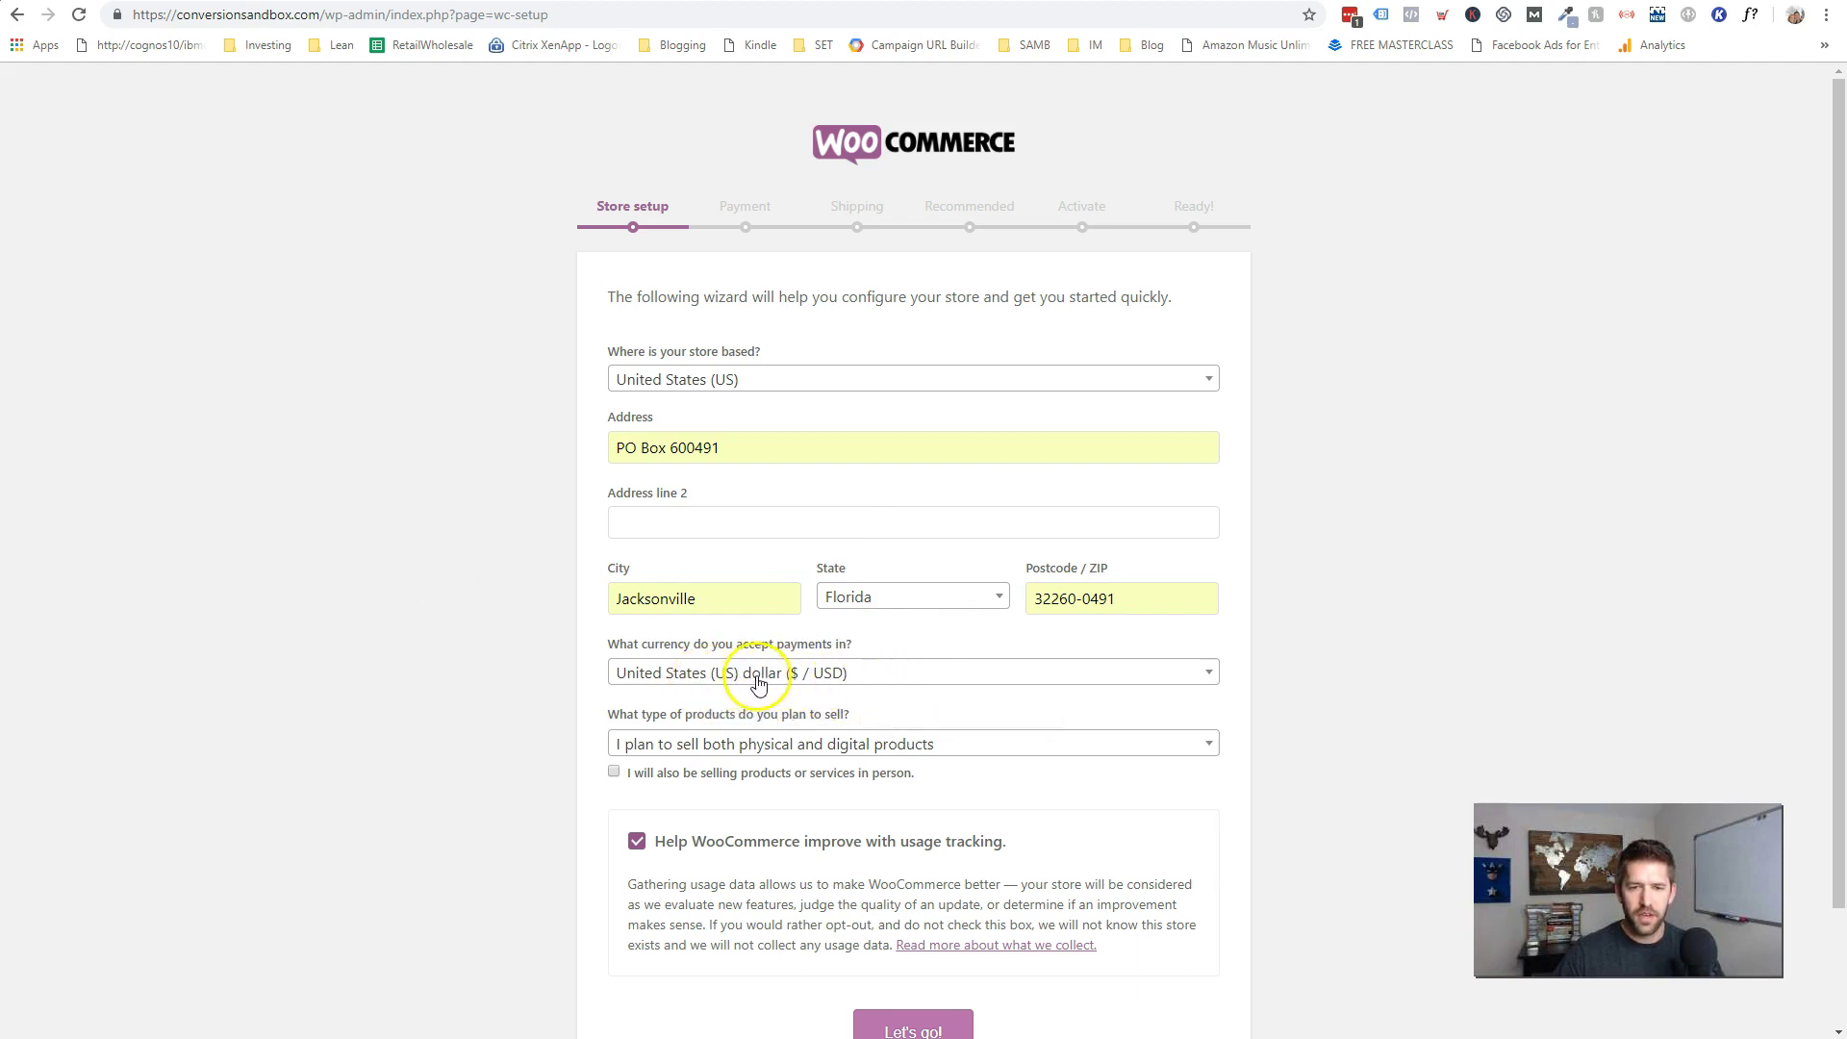
scroll(747, 705, down, 1)
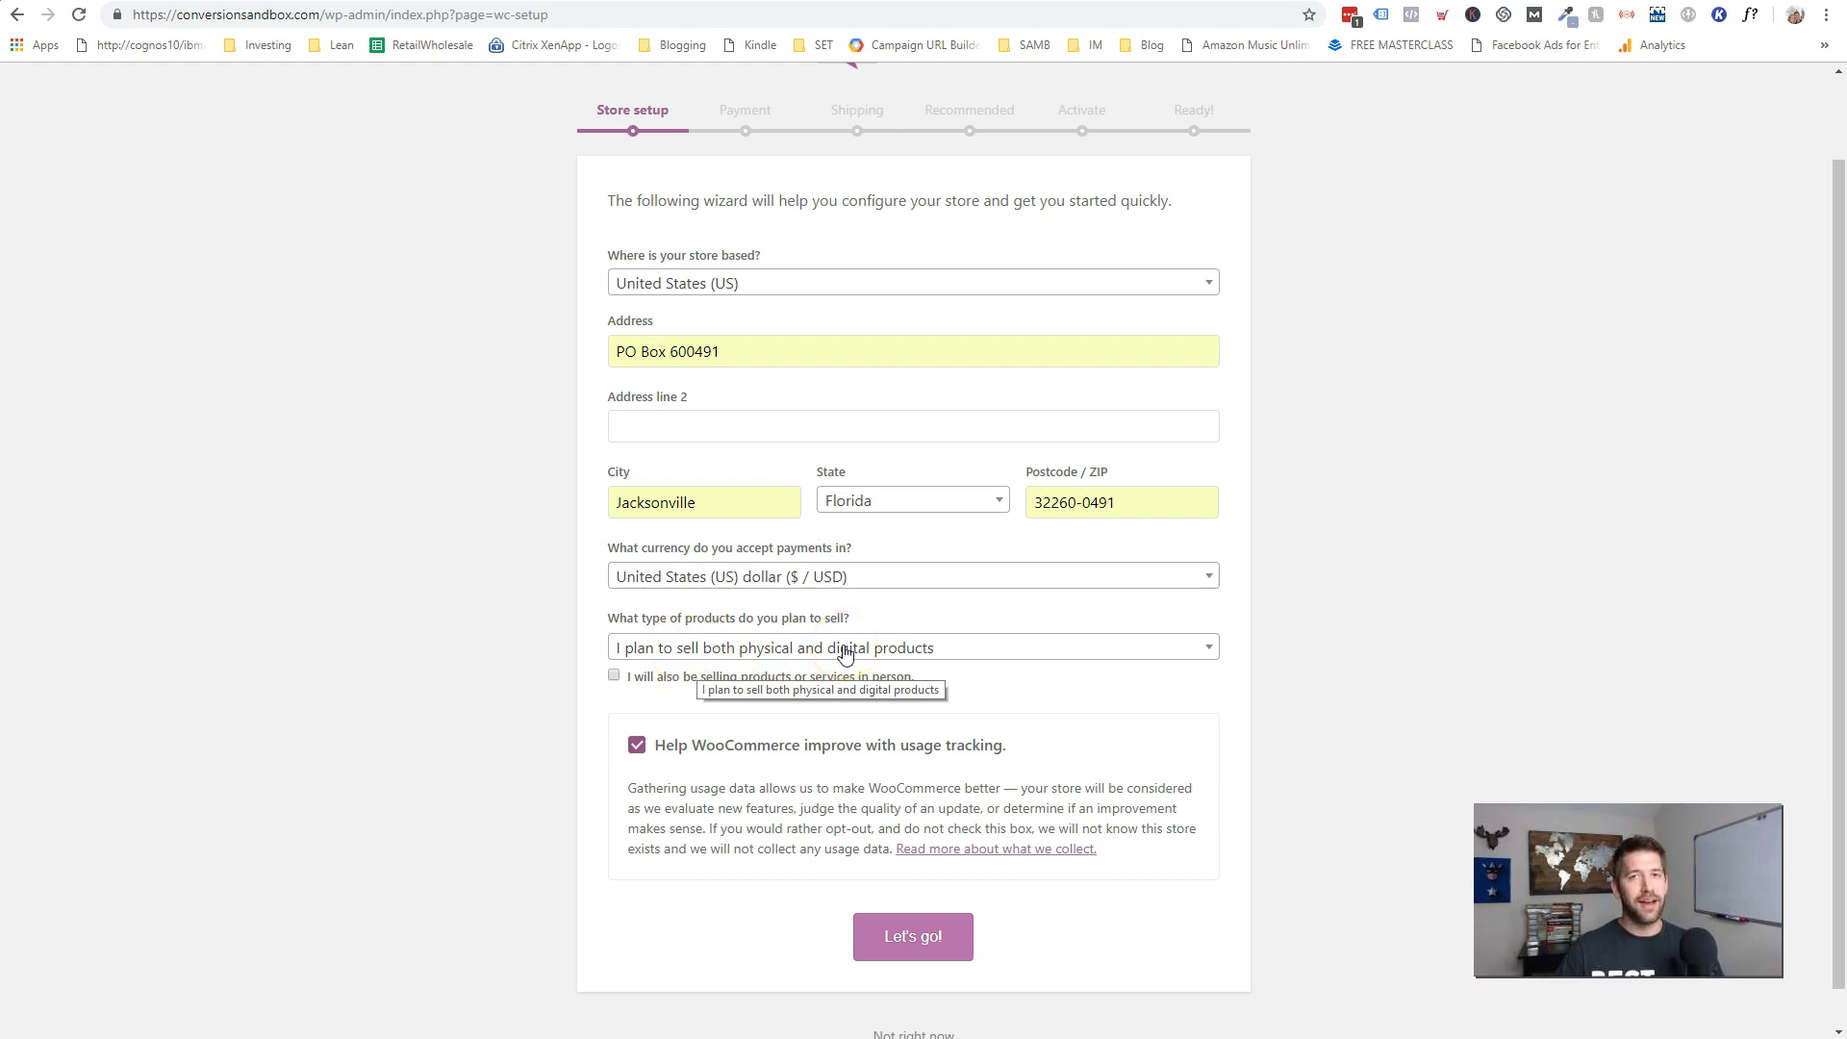
click(845, 655)
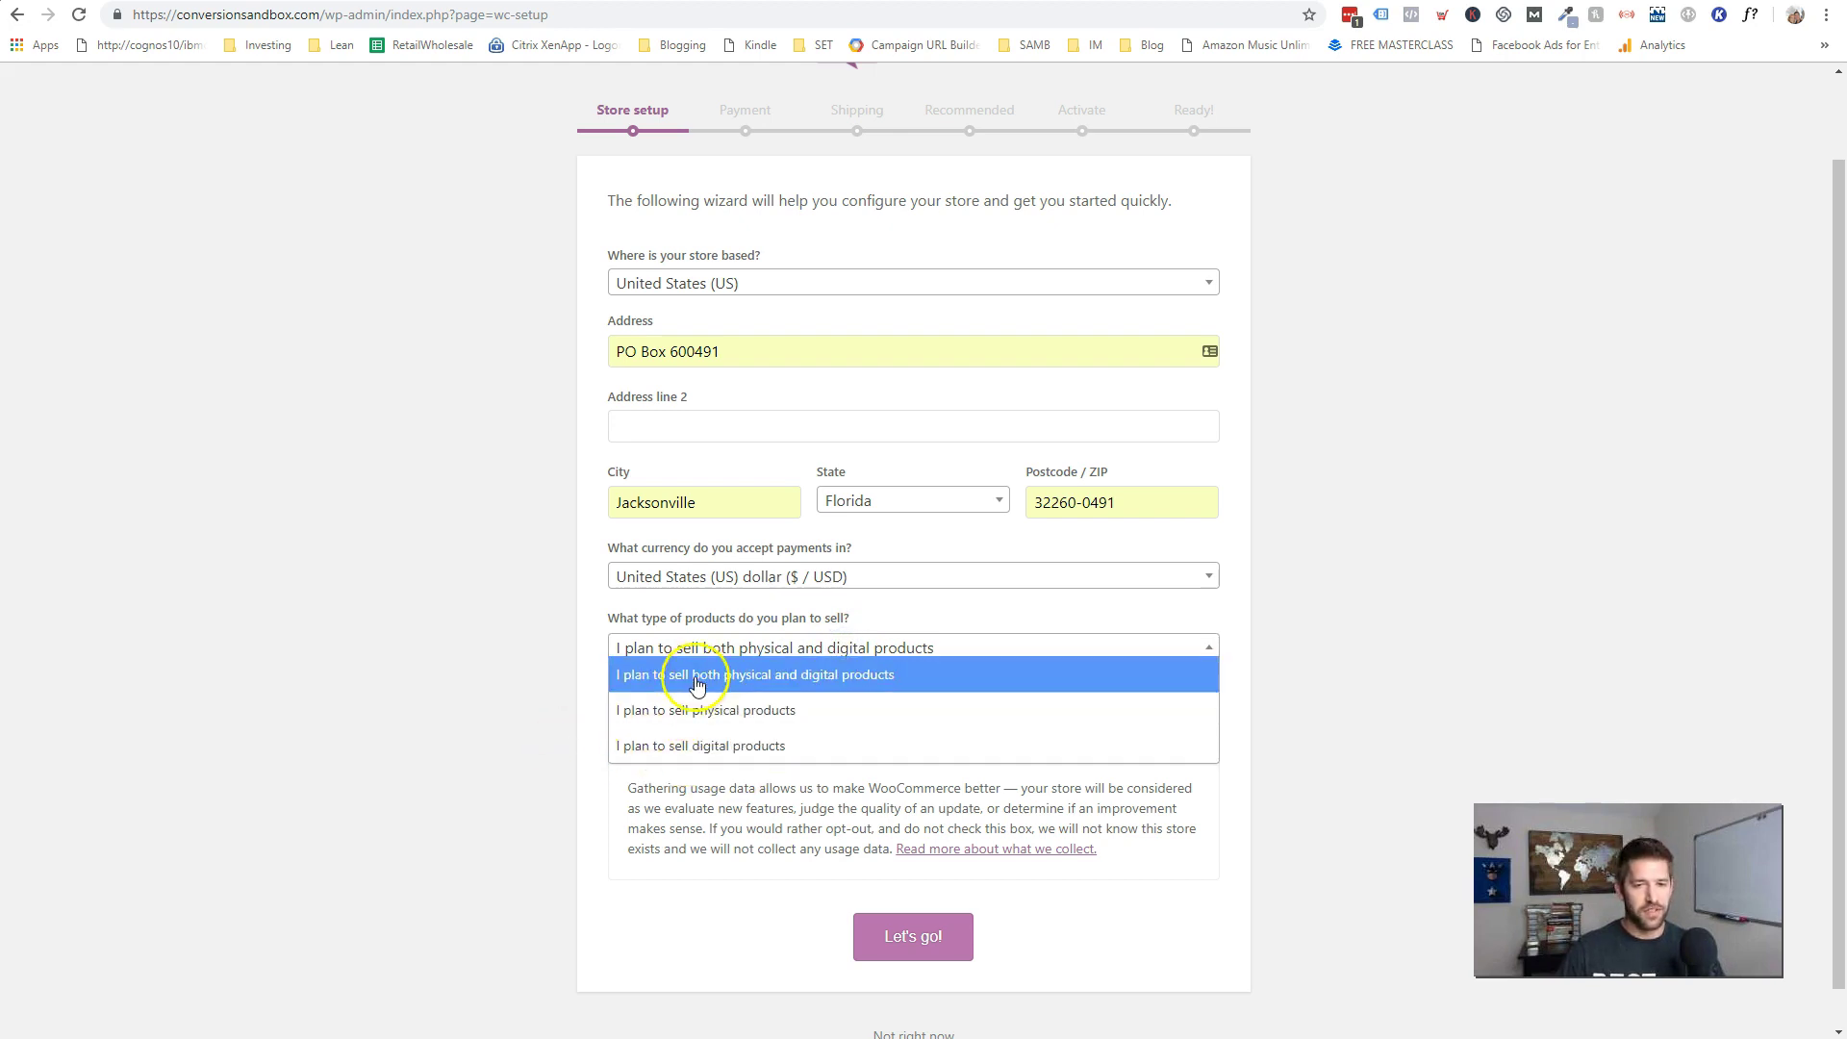
click(661, 746)
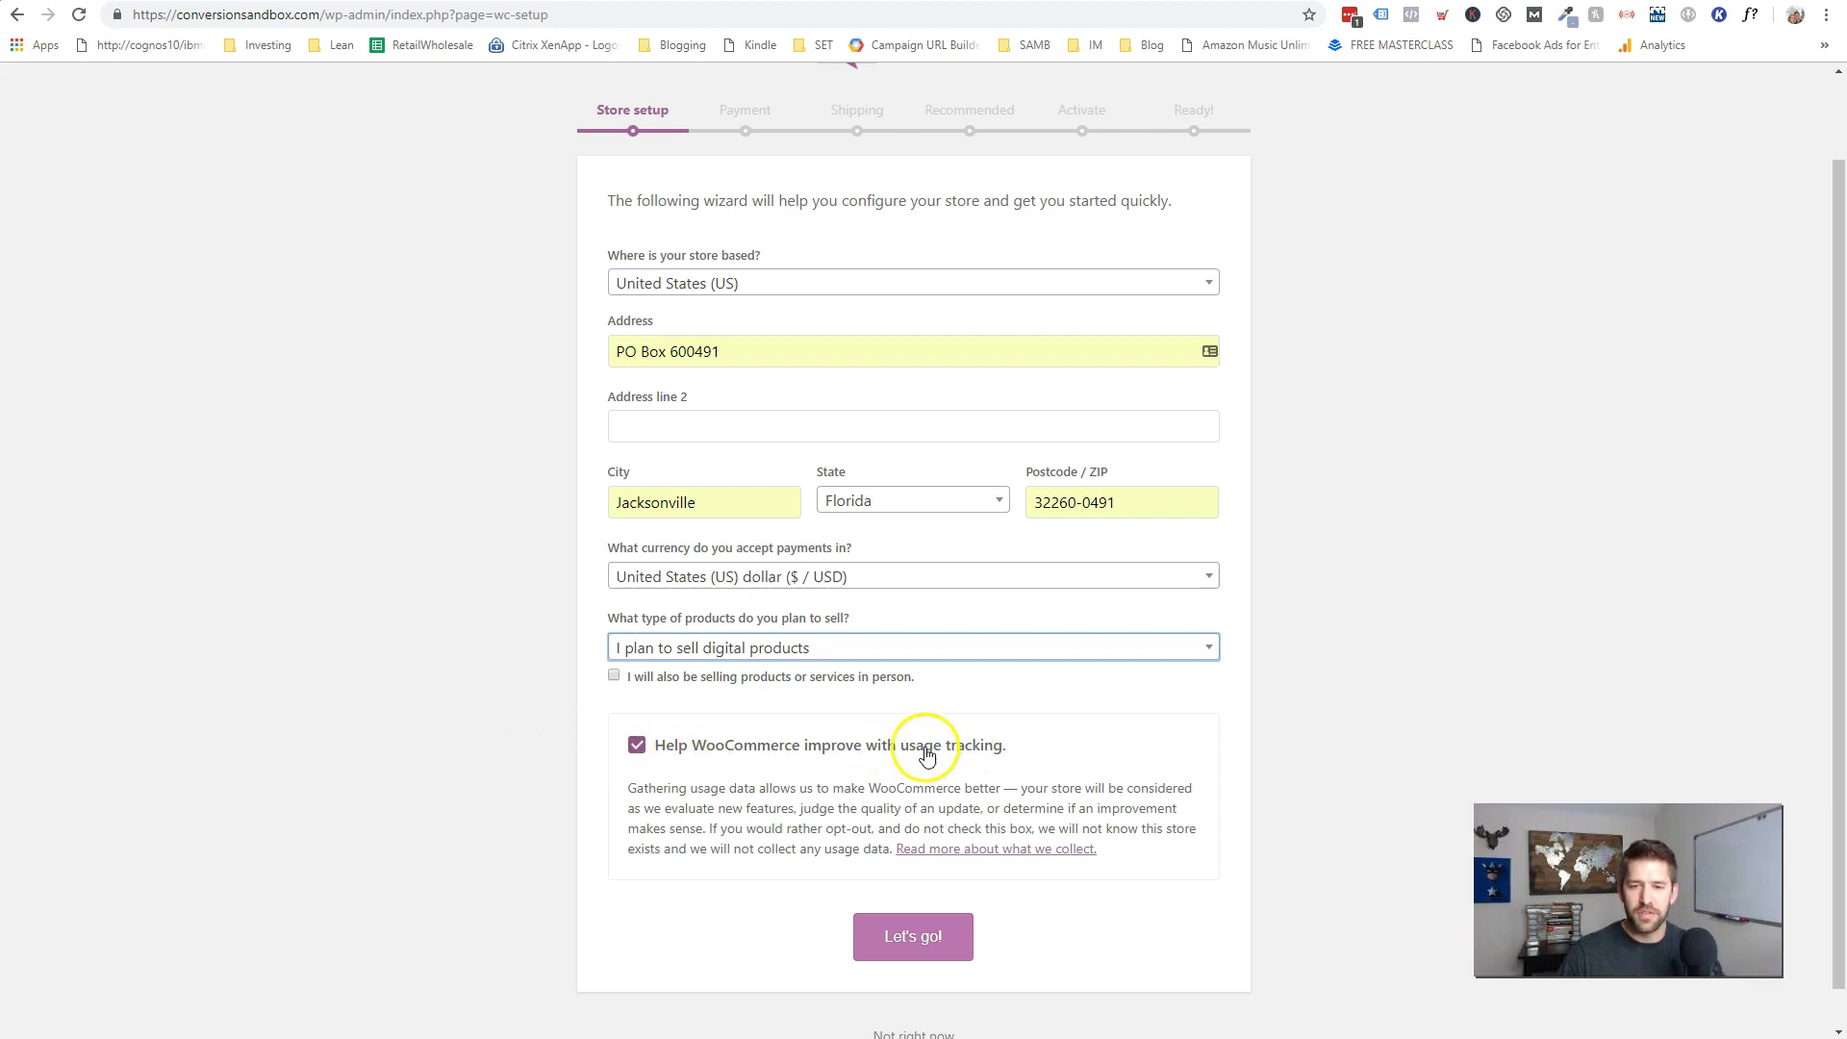
click(887, 938)
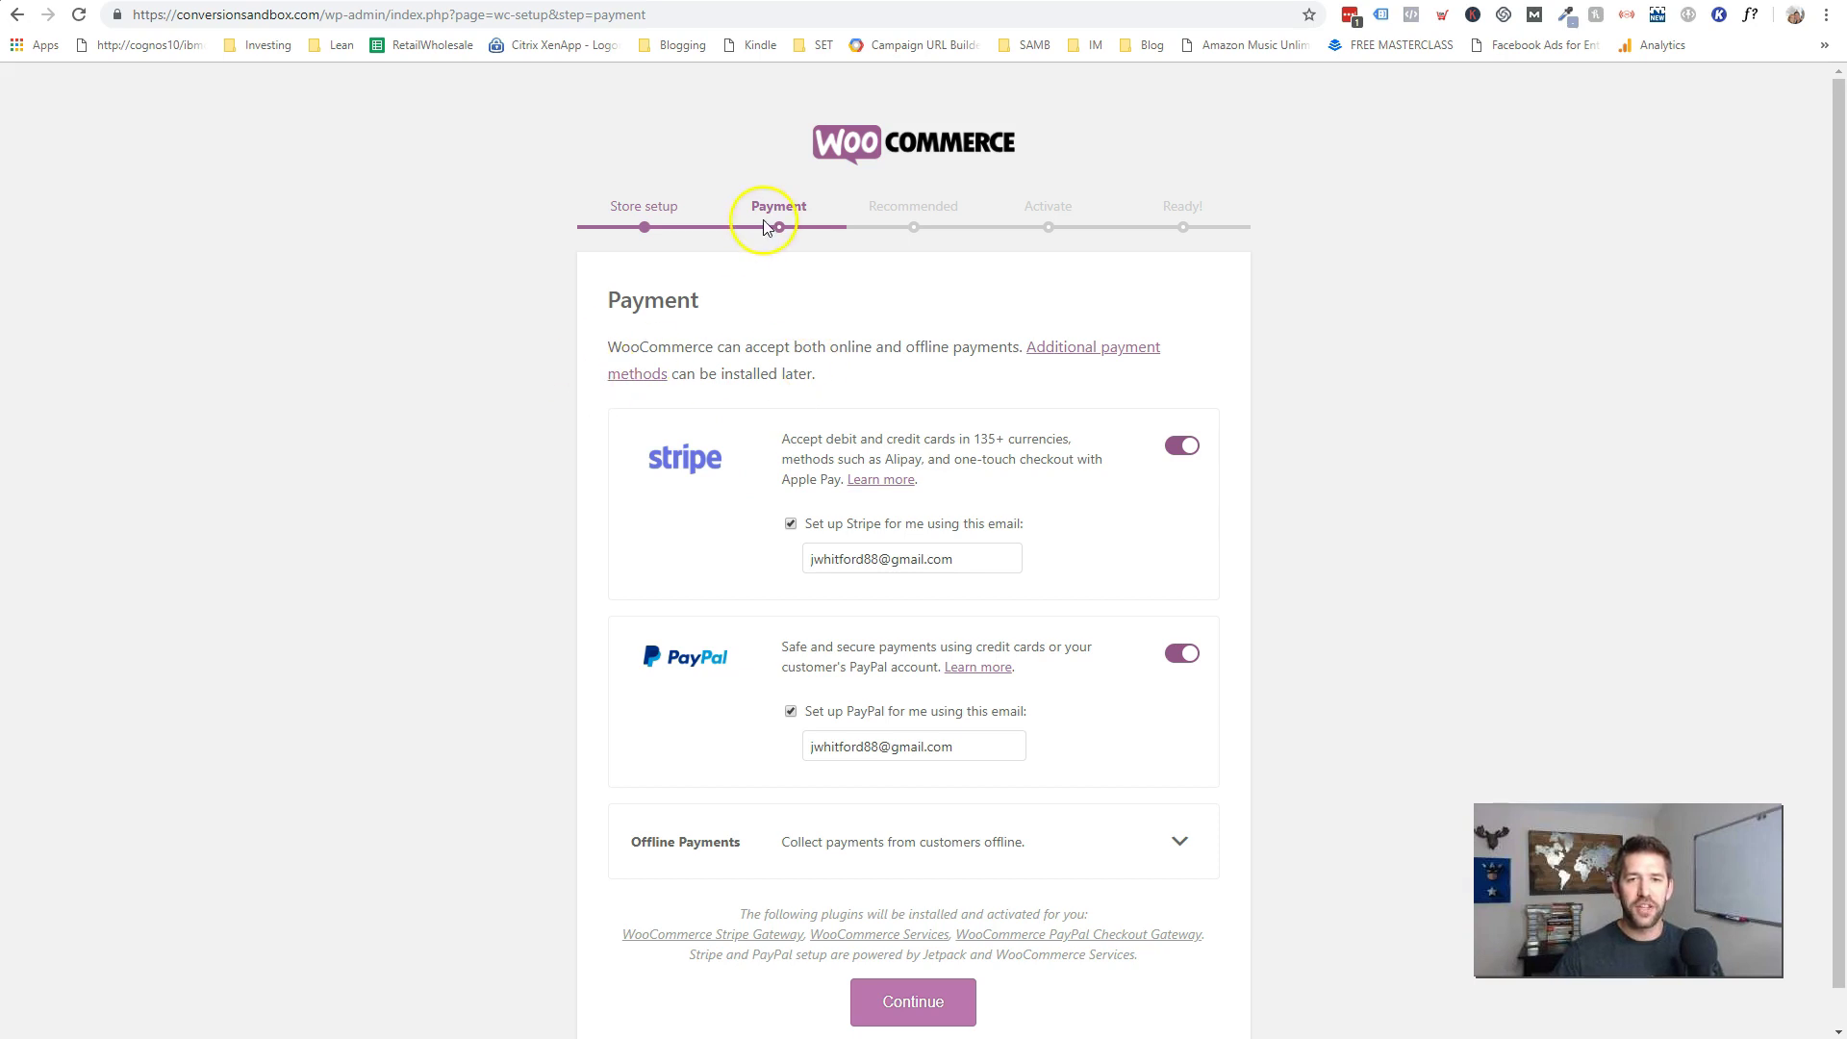
- Untick 'Set up Stripe for me' and 'Set up PayPal for me' on the Payment step, then continue
scroll(796, 409, down, 1)
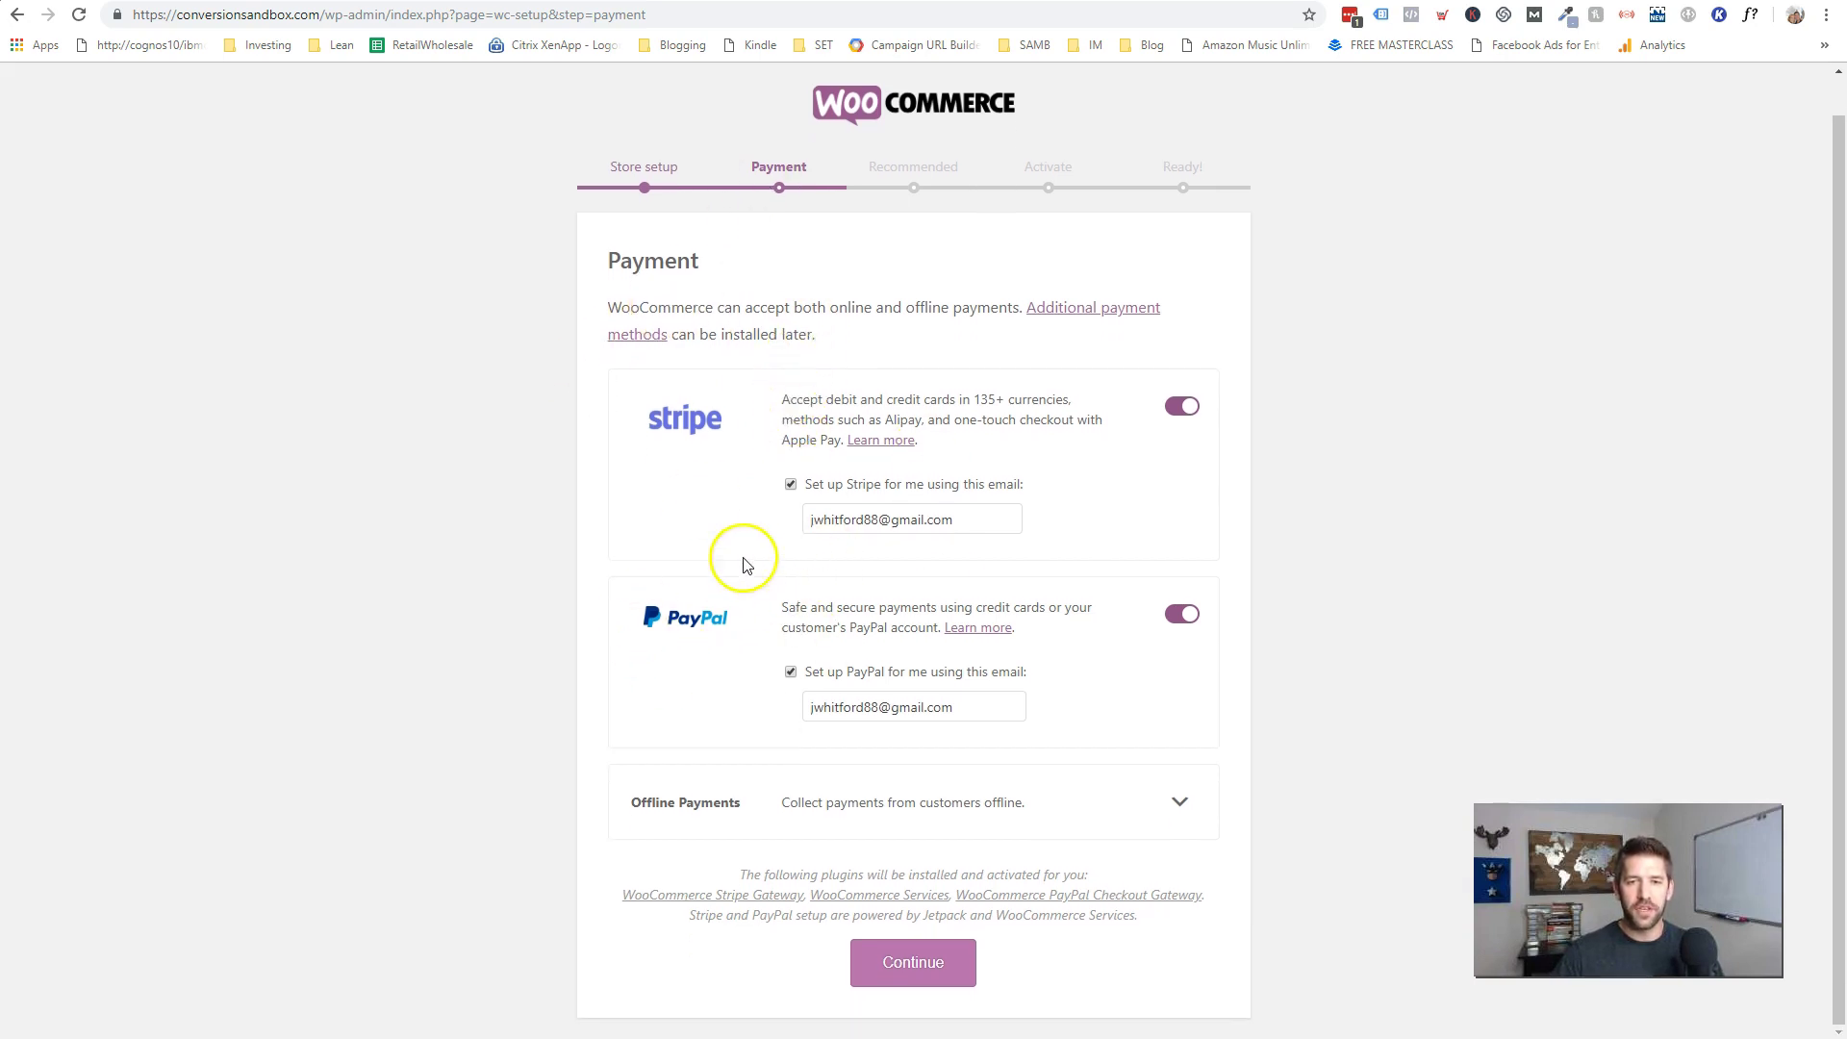
click(642, 427)
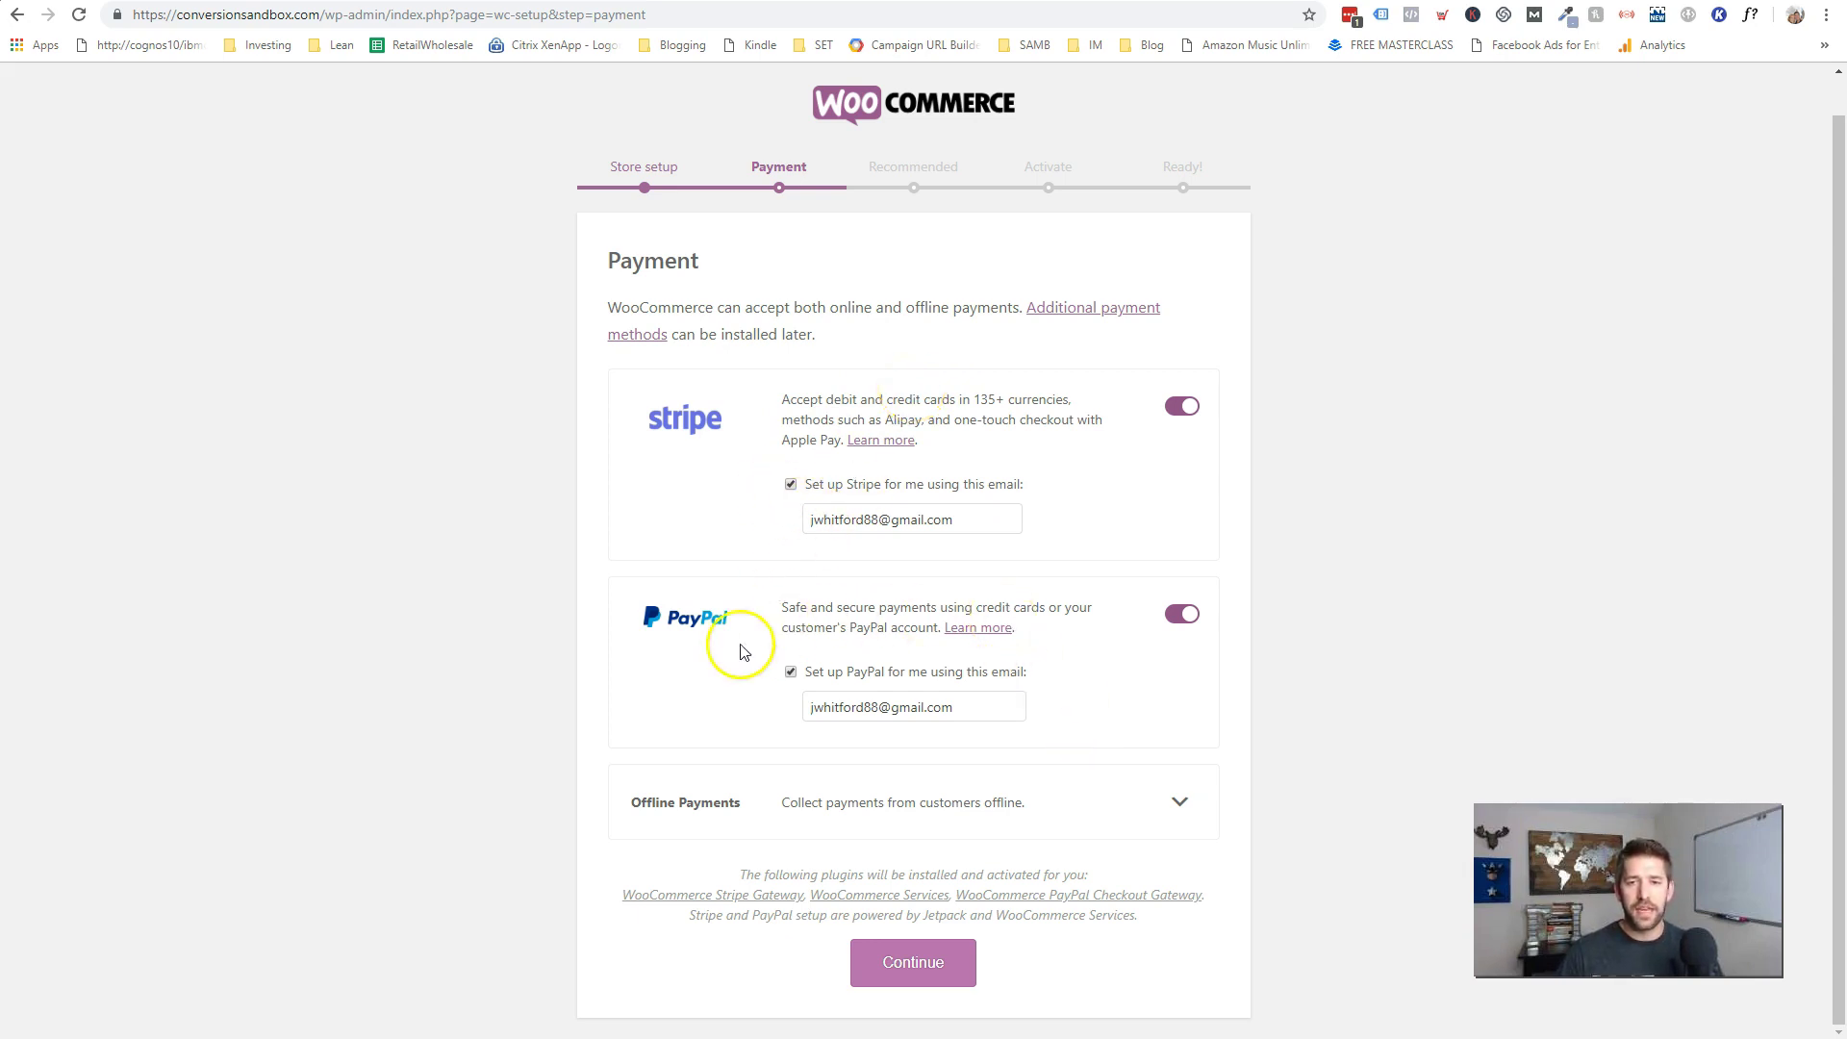
click(791, 485)
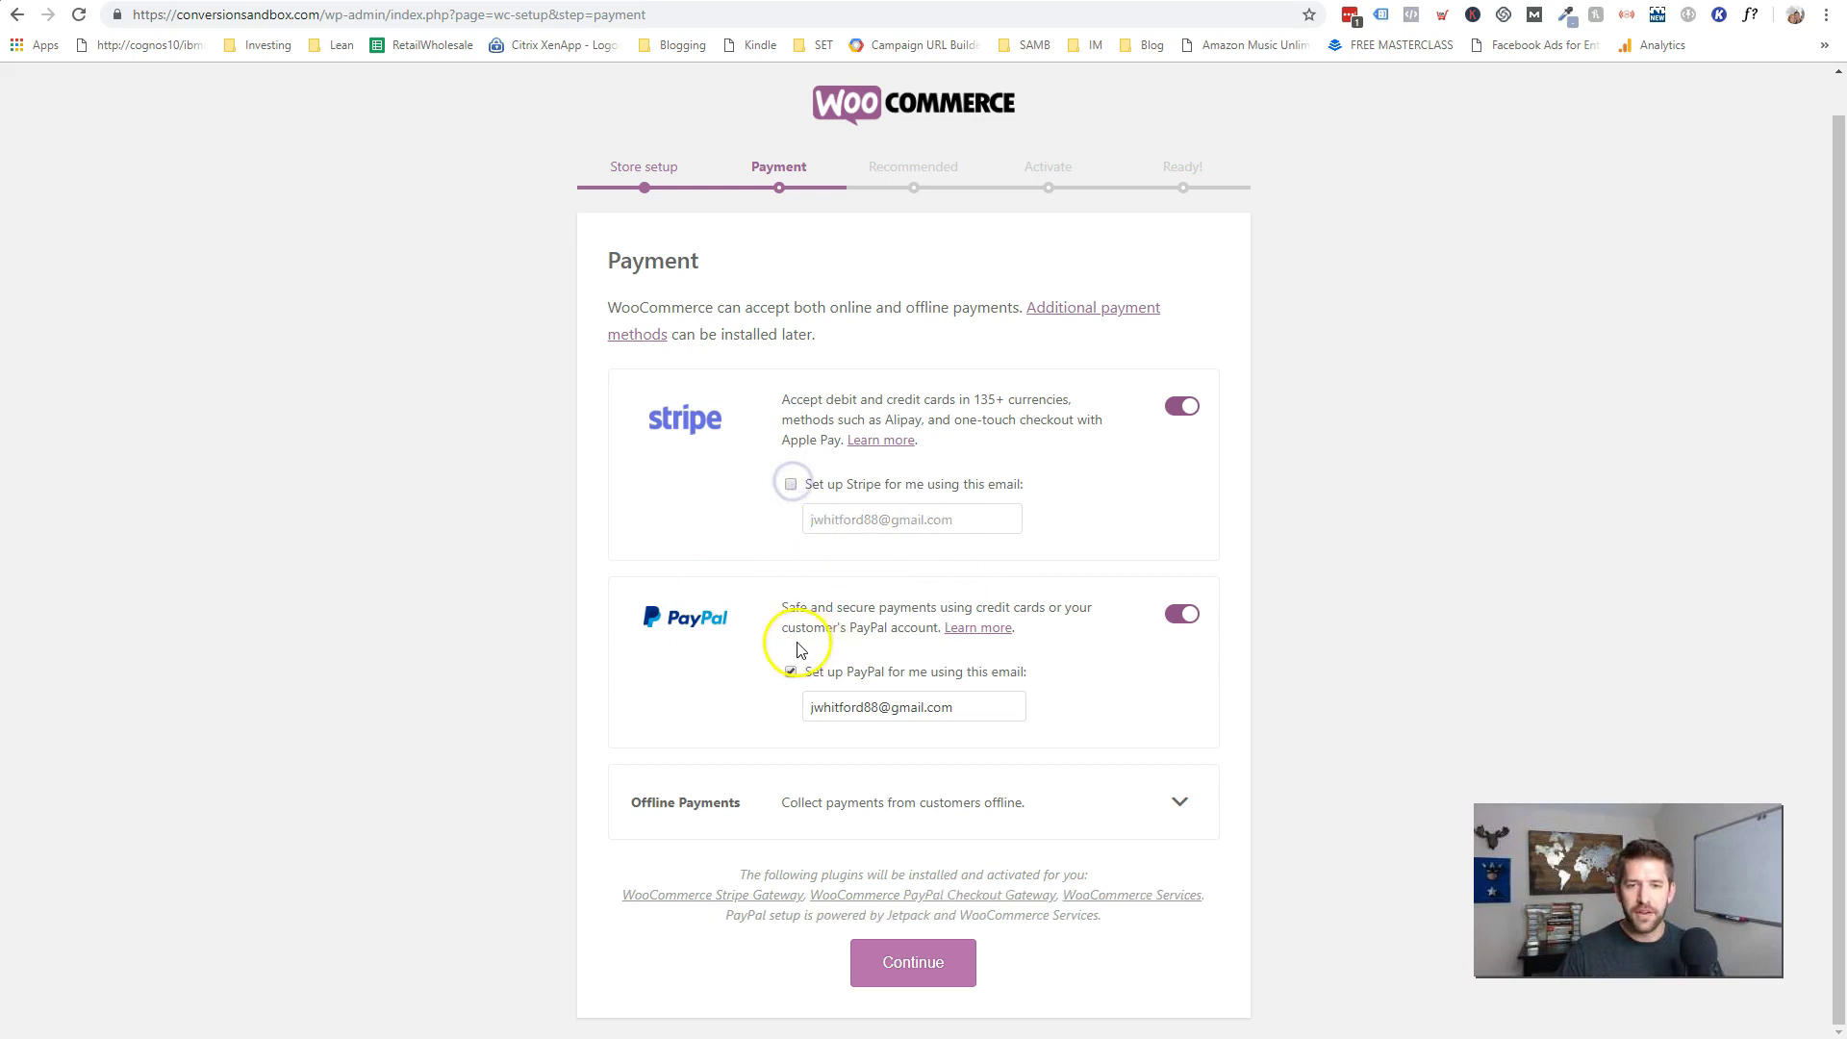
click(790, 672)
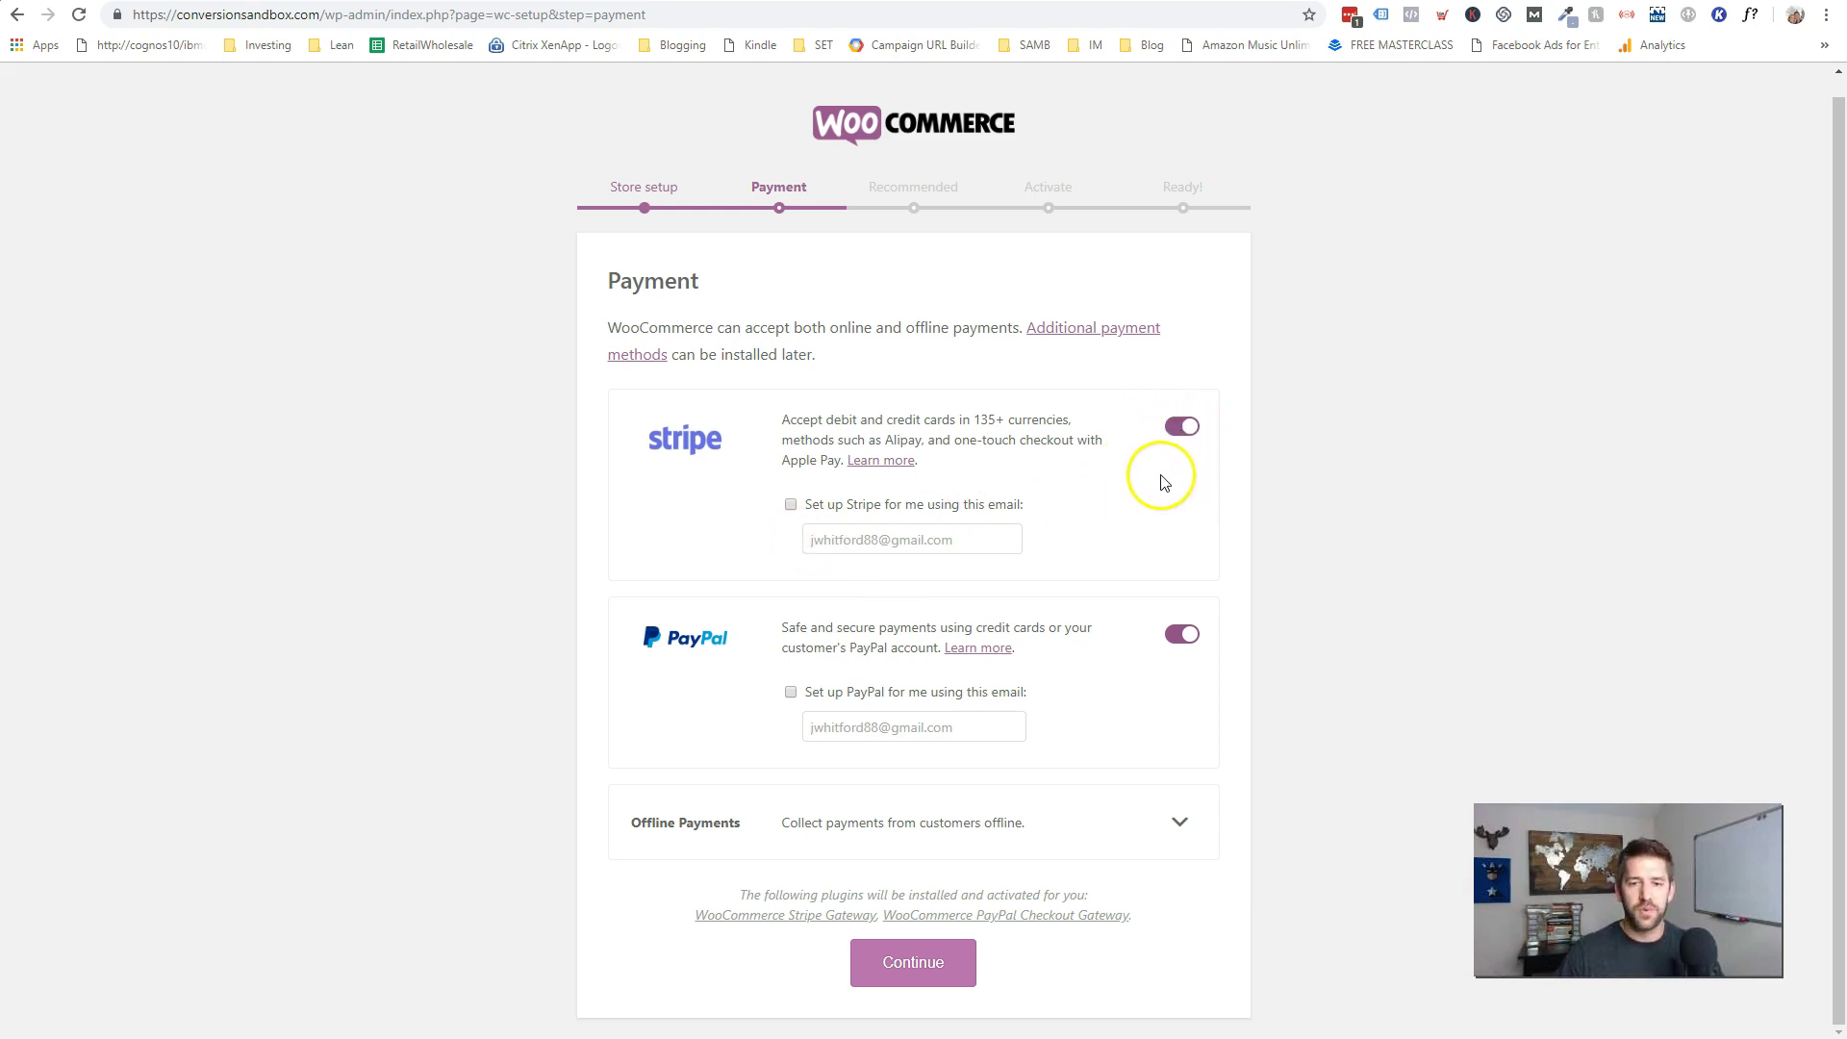
click(930, 974)
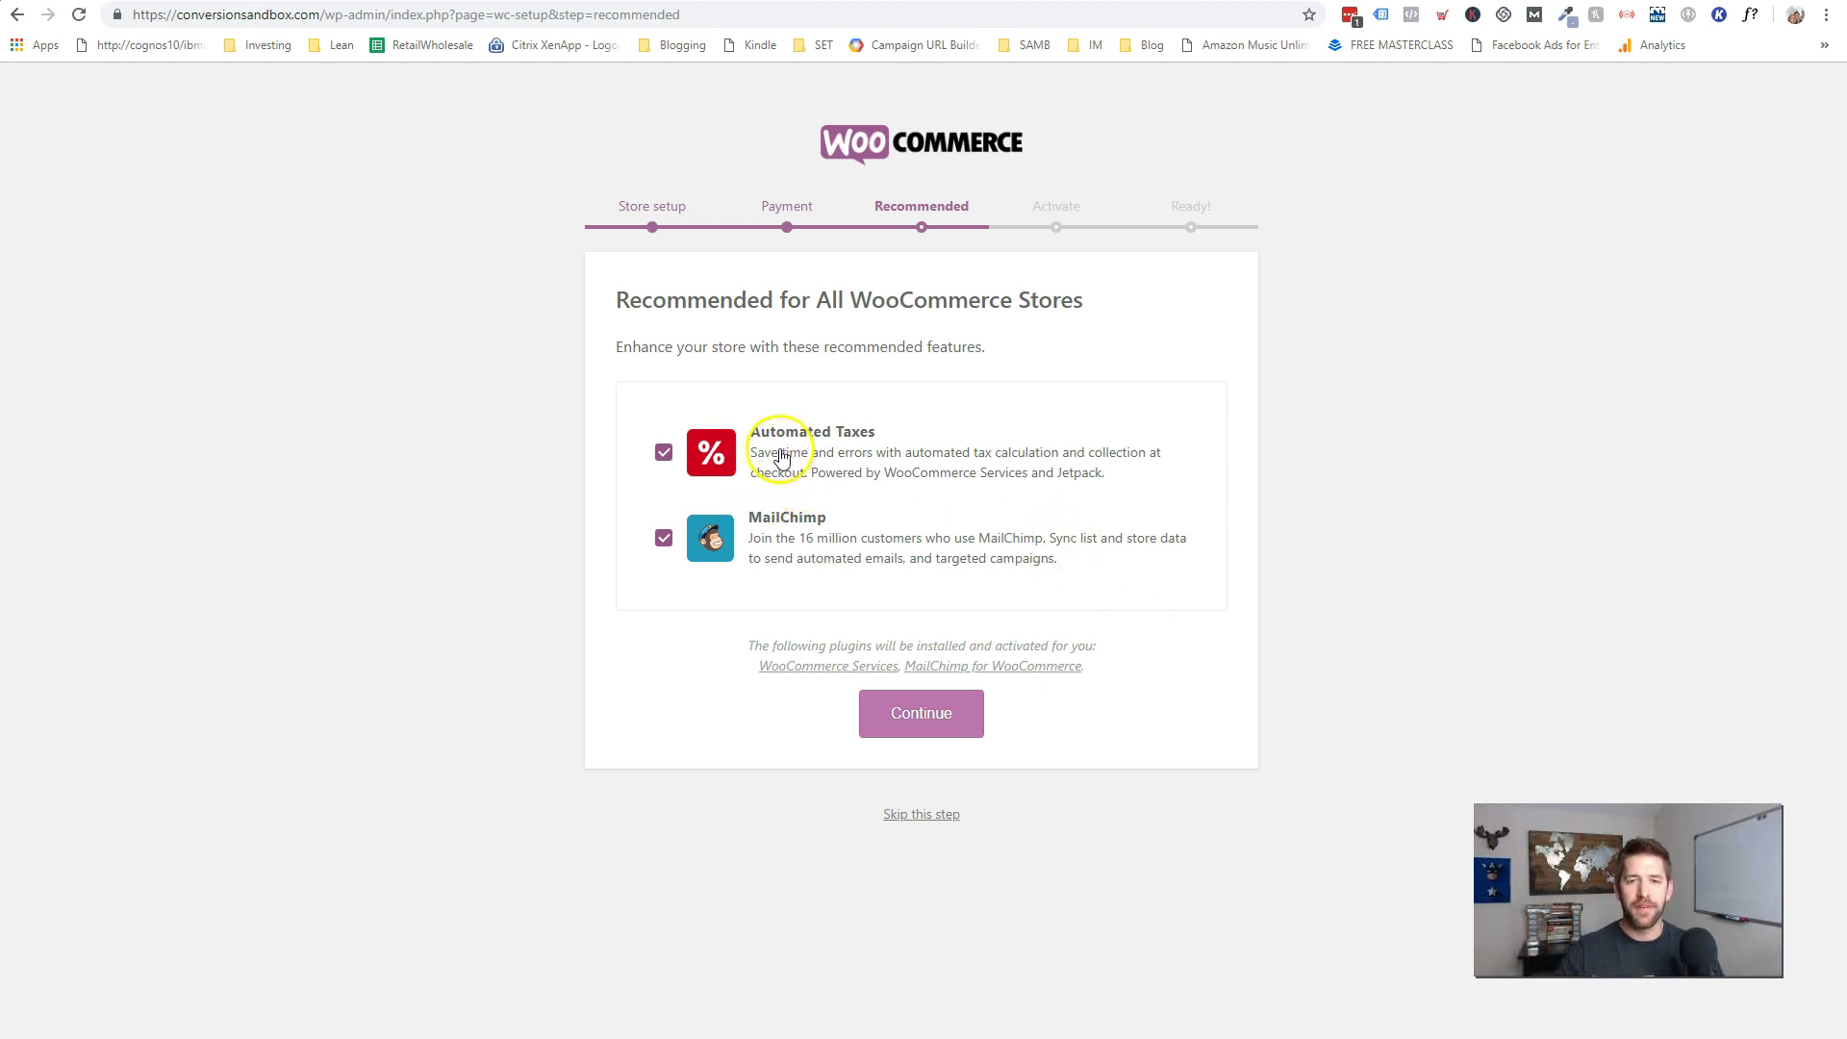
- Untick Automated Taxes and MailChimp, continue, and skip the Jetpack connection
click(664, 456)
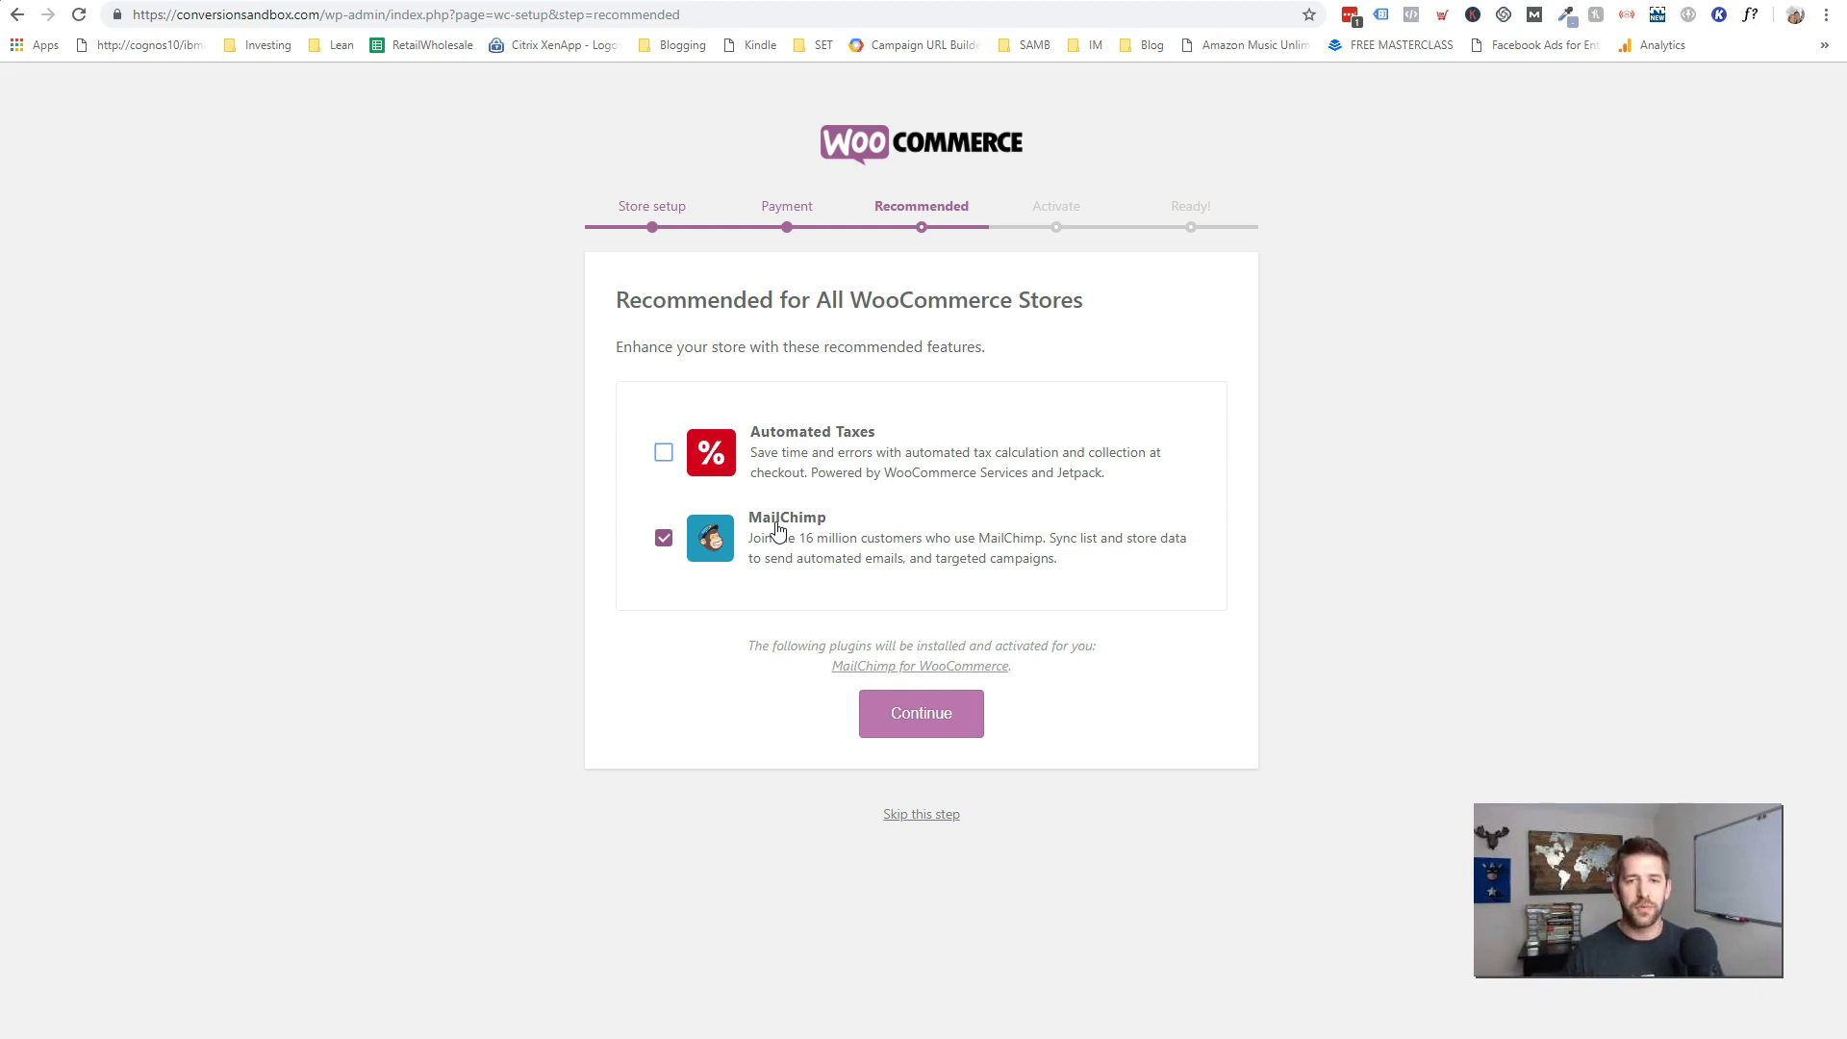
click(666, 540)
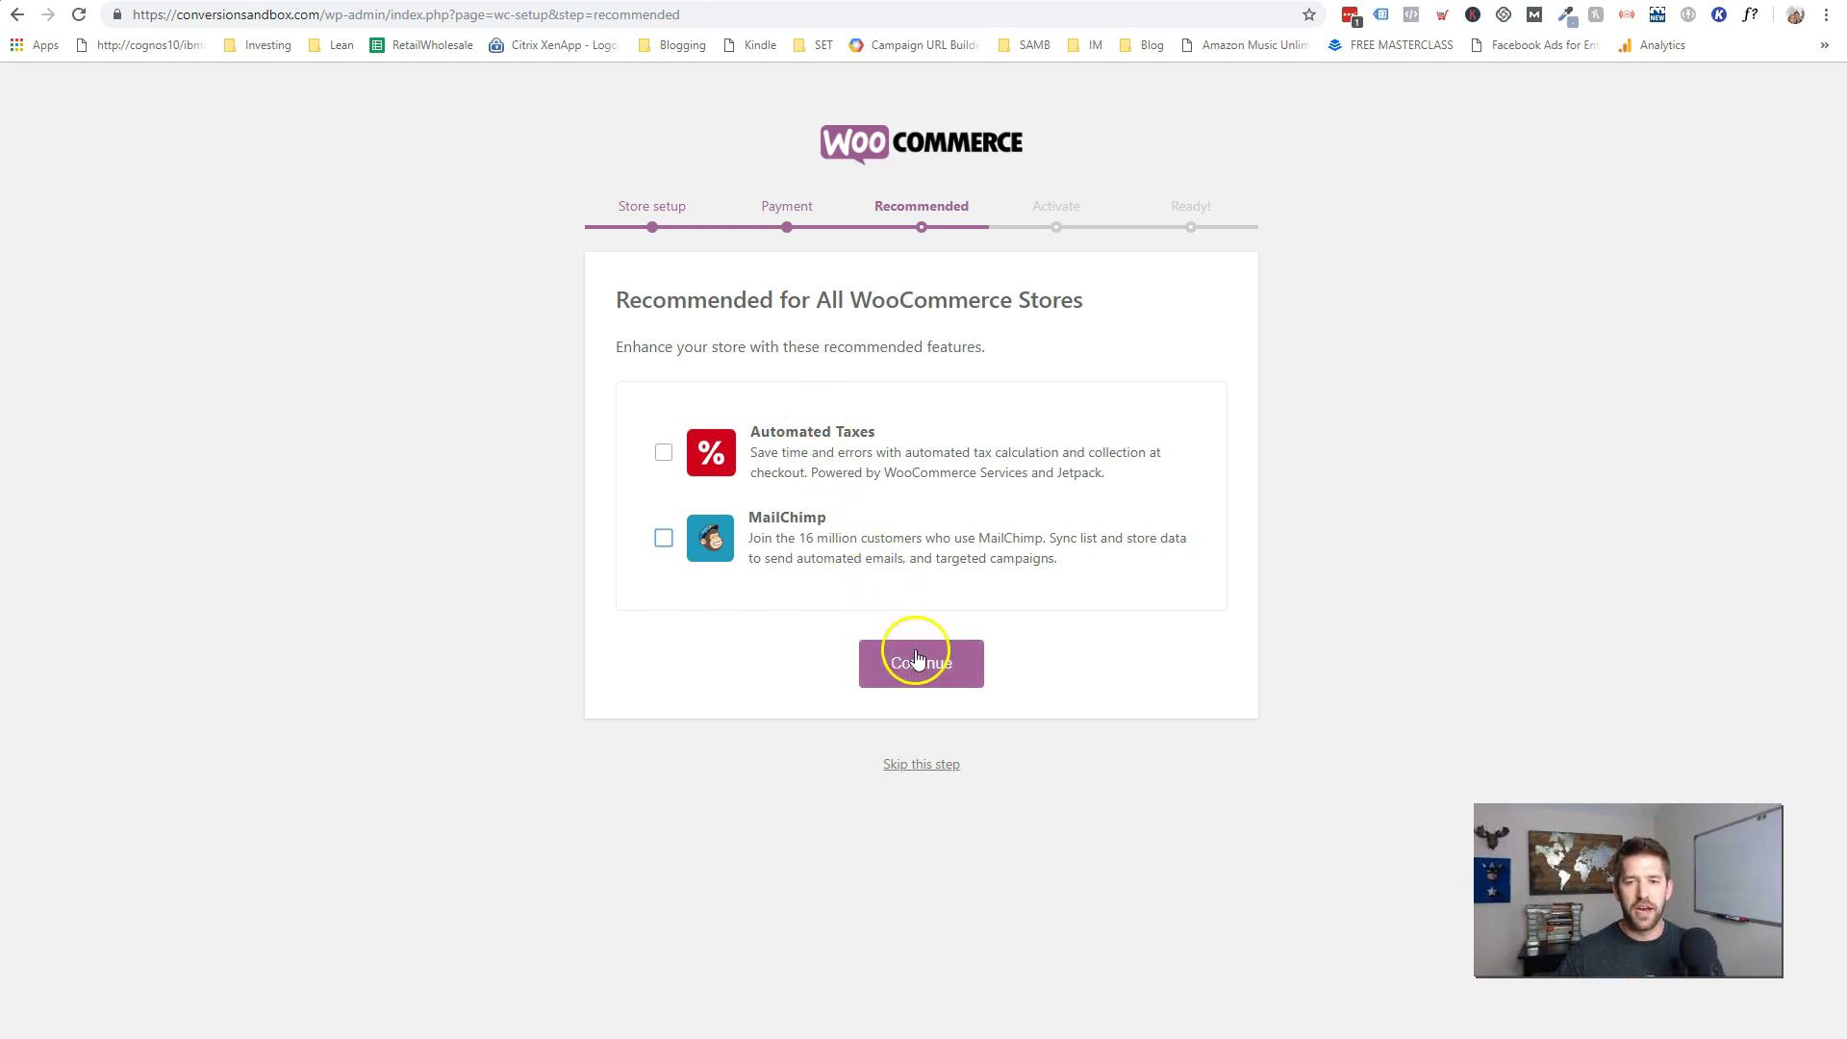
click(916, 660)
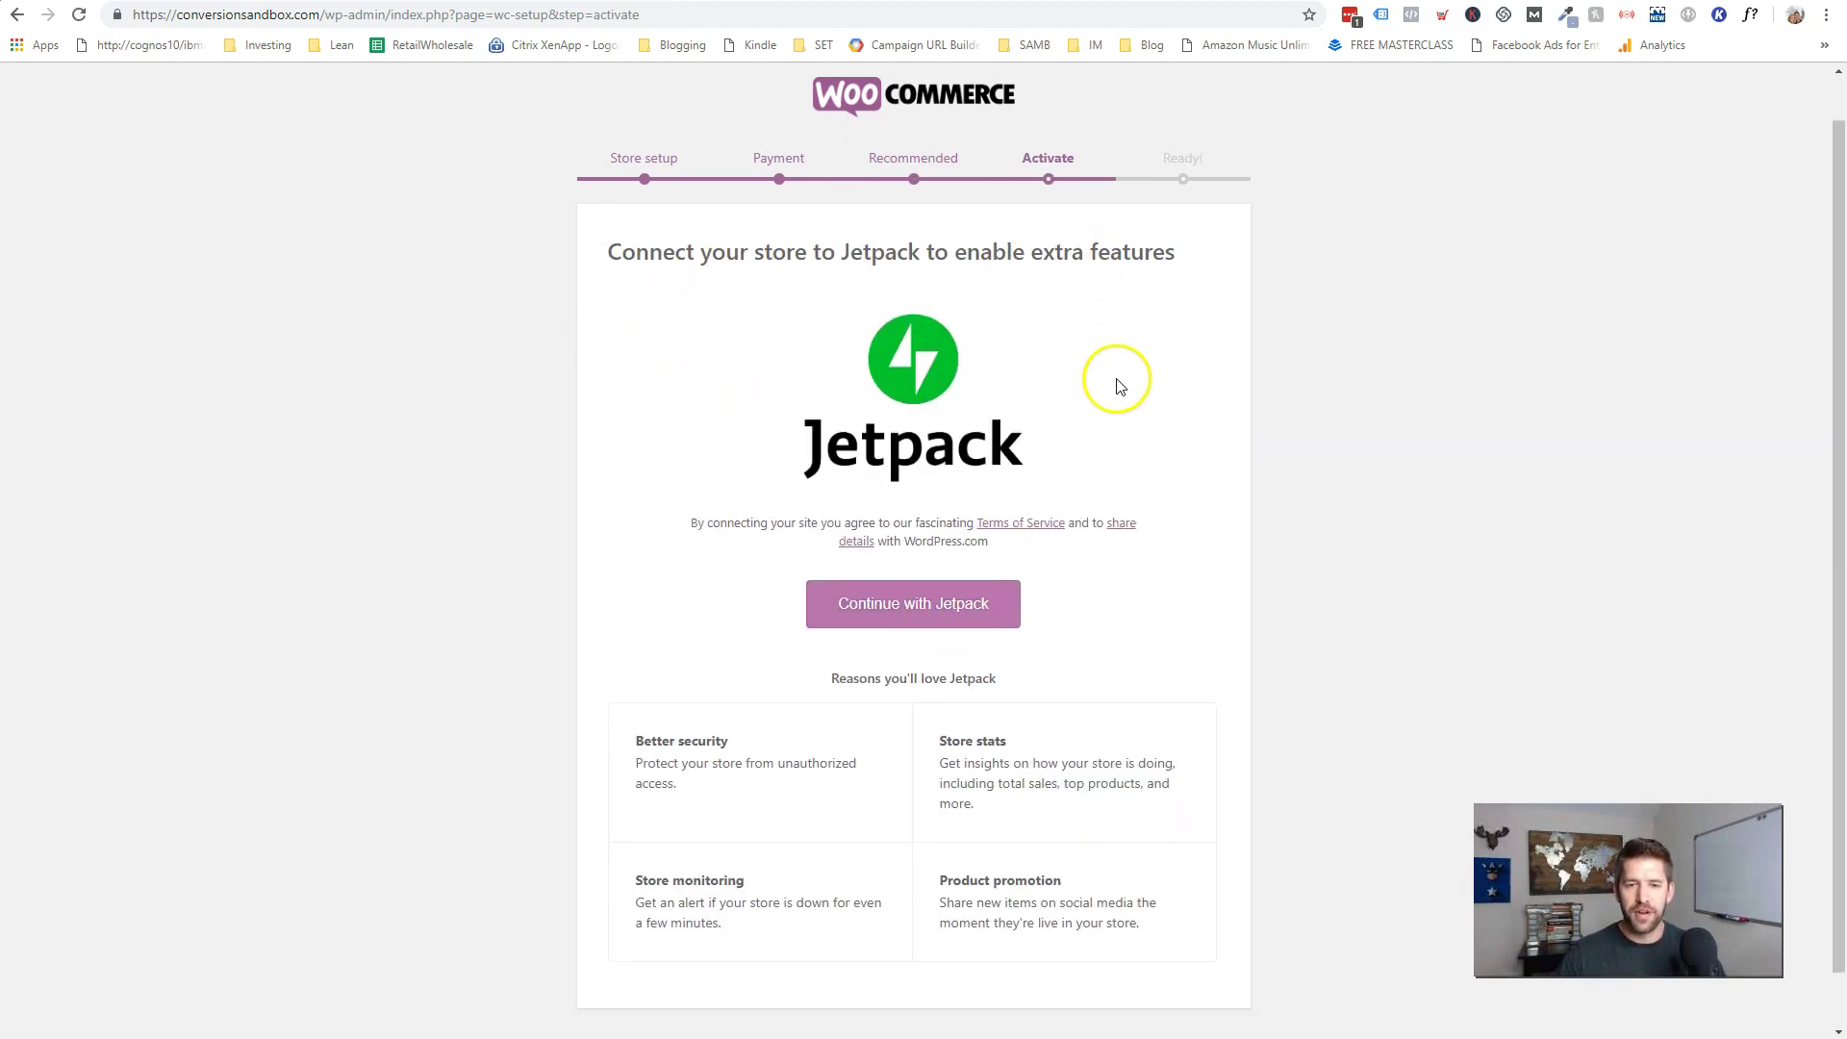
scroll(1113, 379, down, 1)
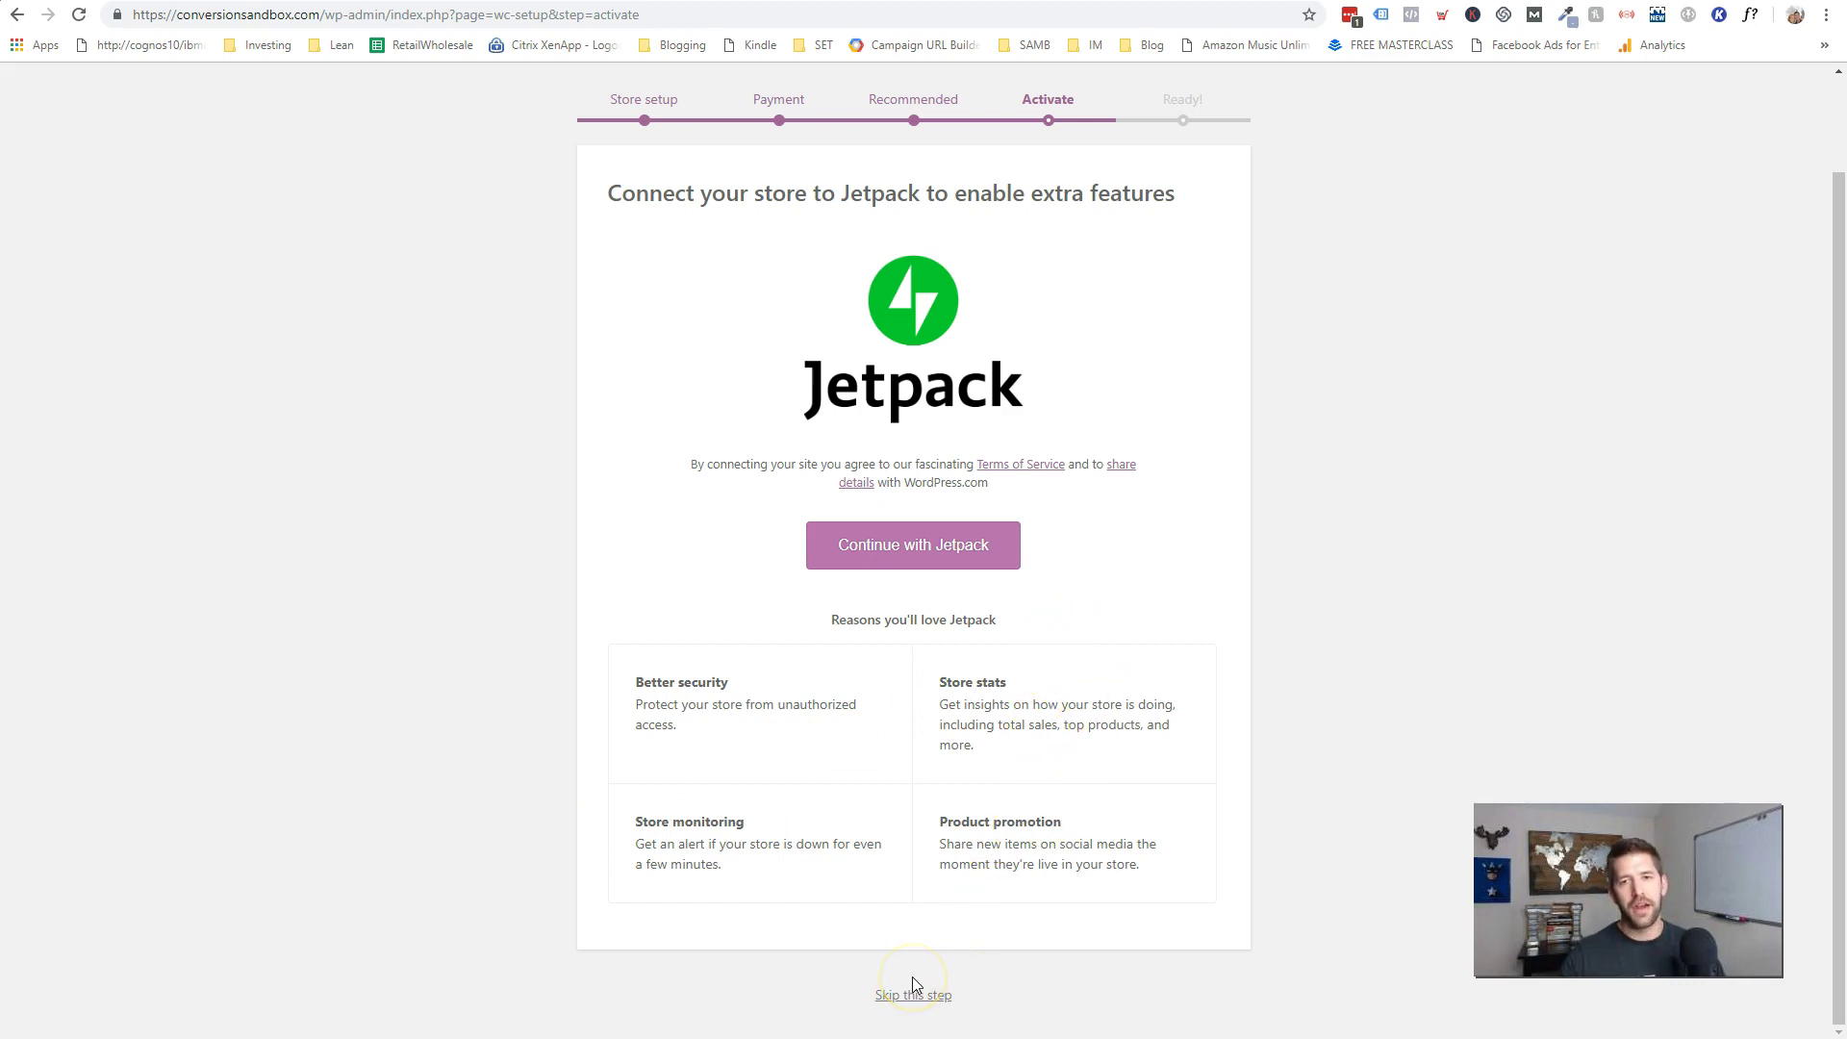
click(848, 782)
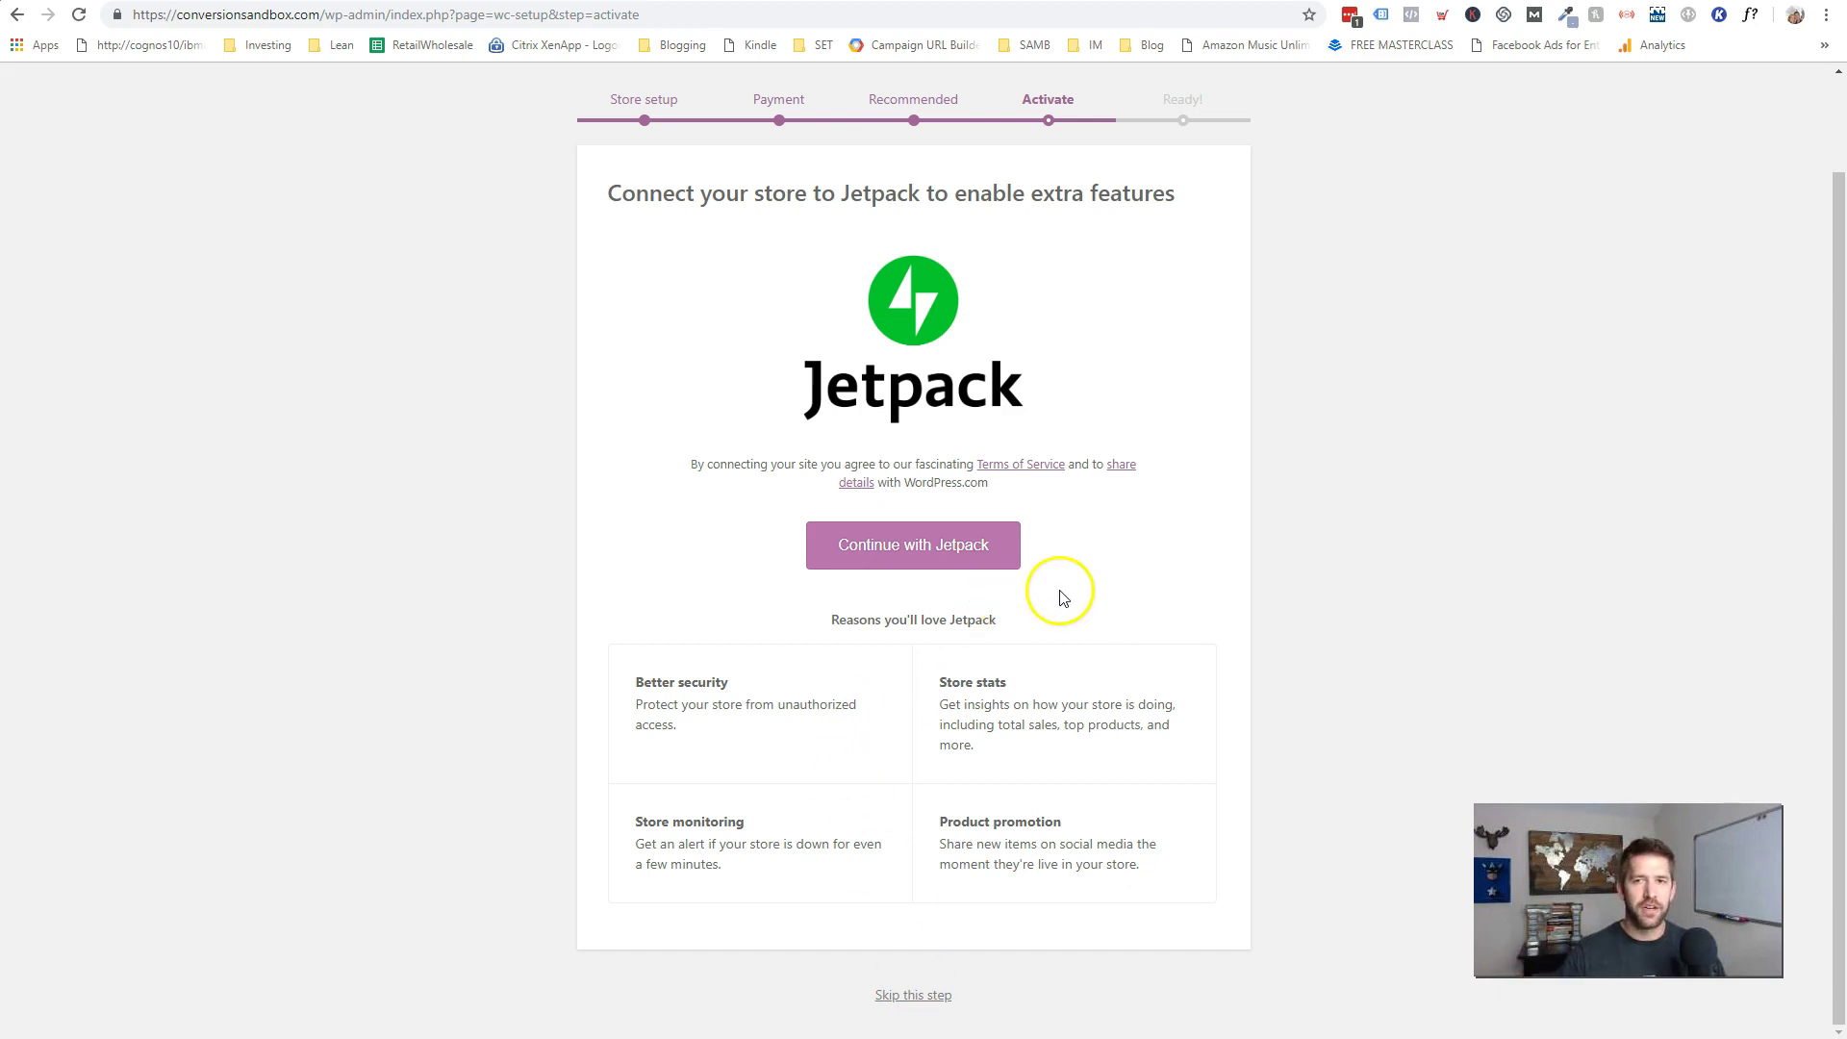
click(914, 998)
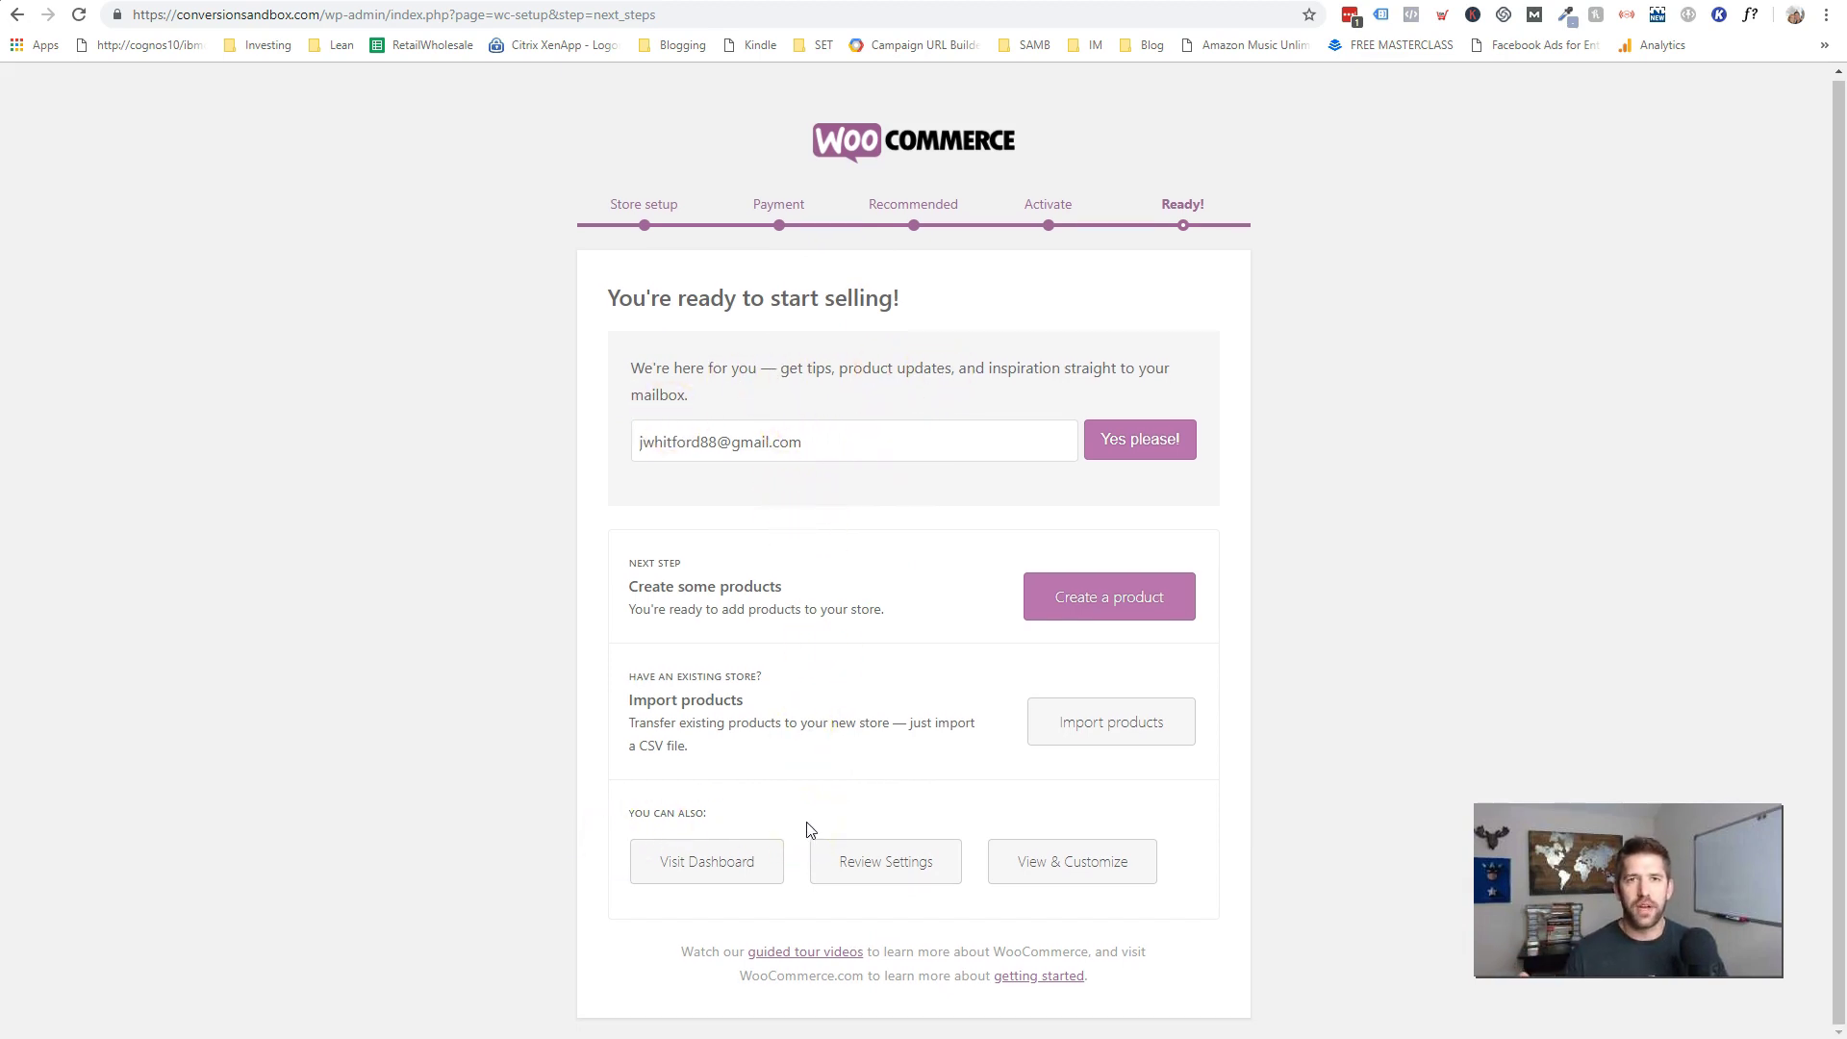
- Create a product from the Ready page and dismiss the Product name tutorial tip
click(1108, 603)
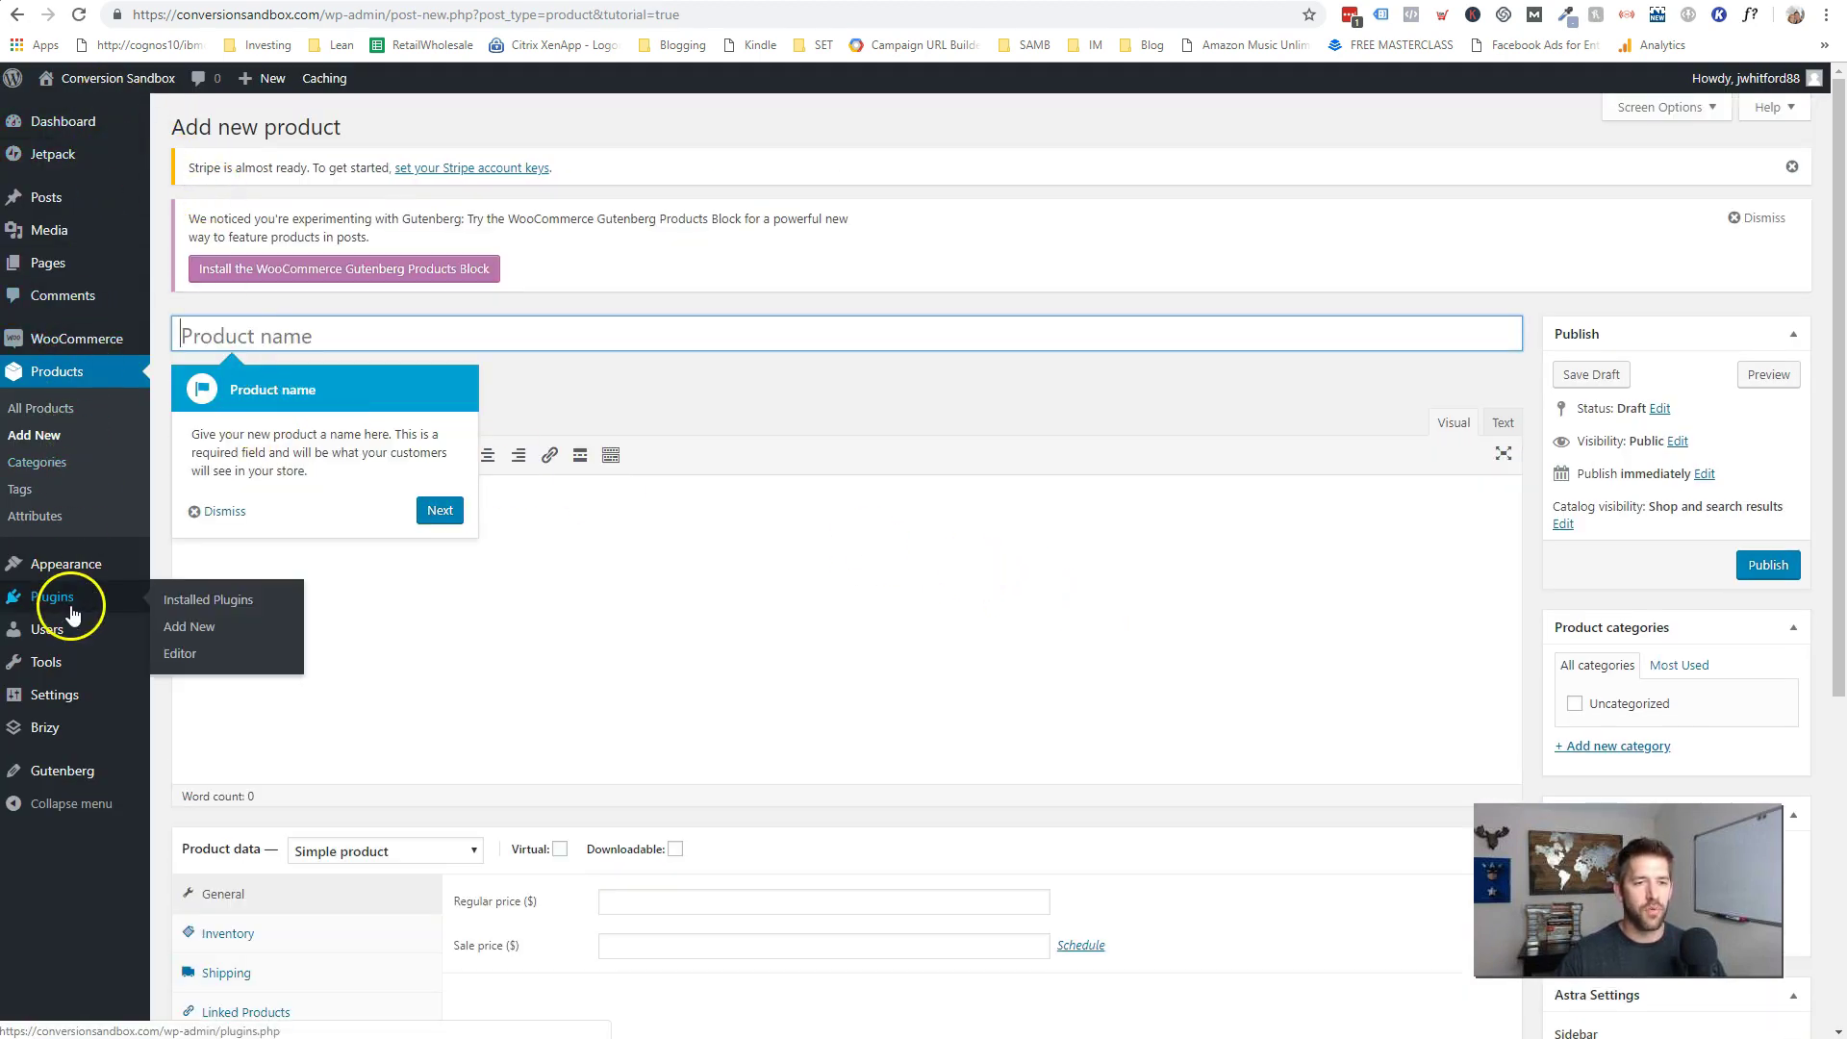
mouse_move(53, 354)
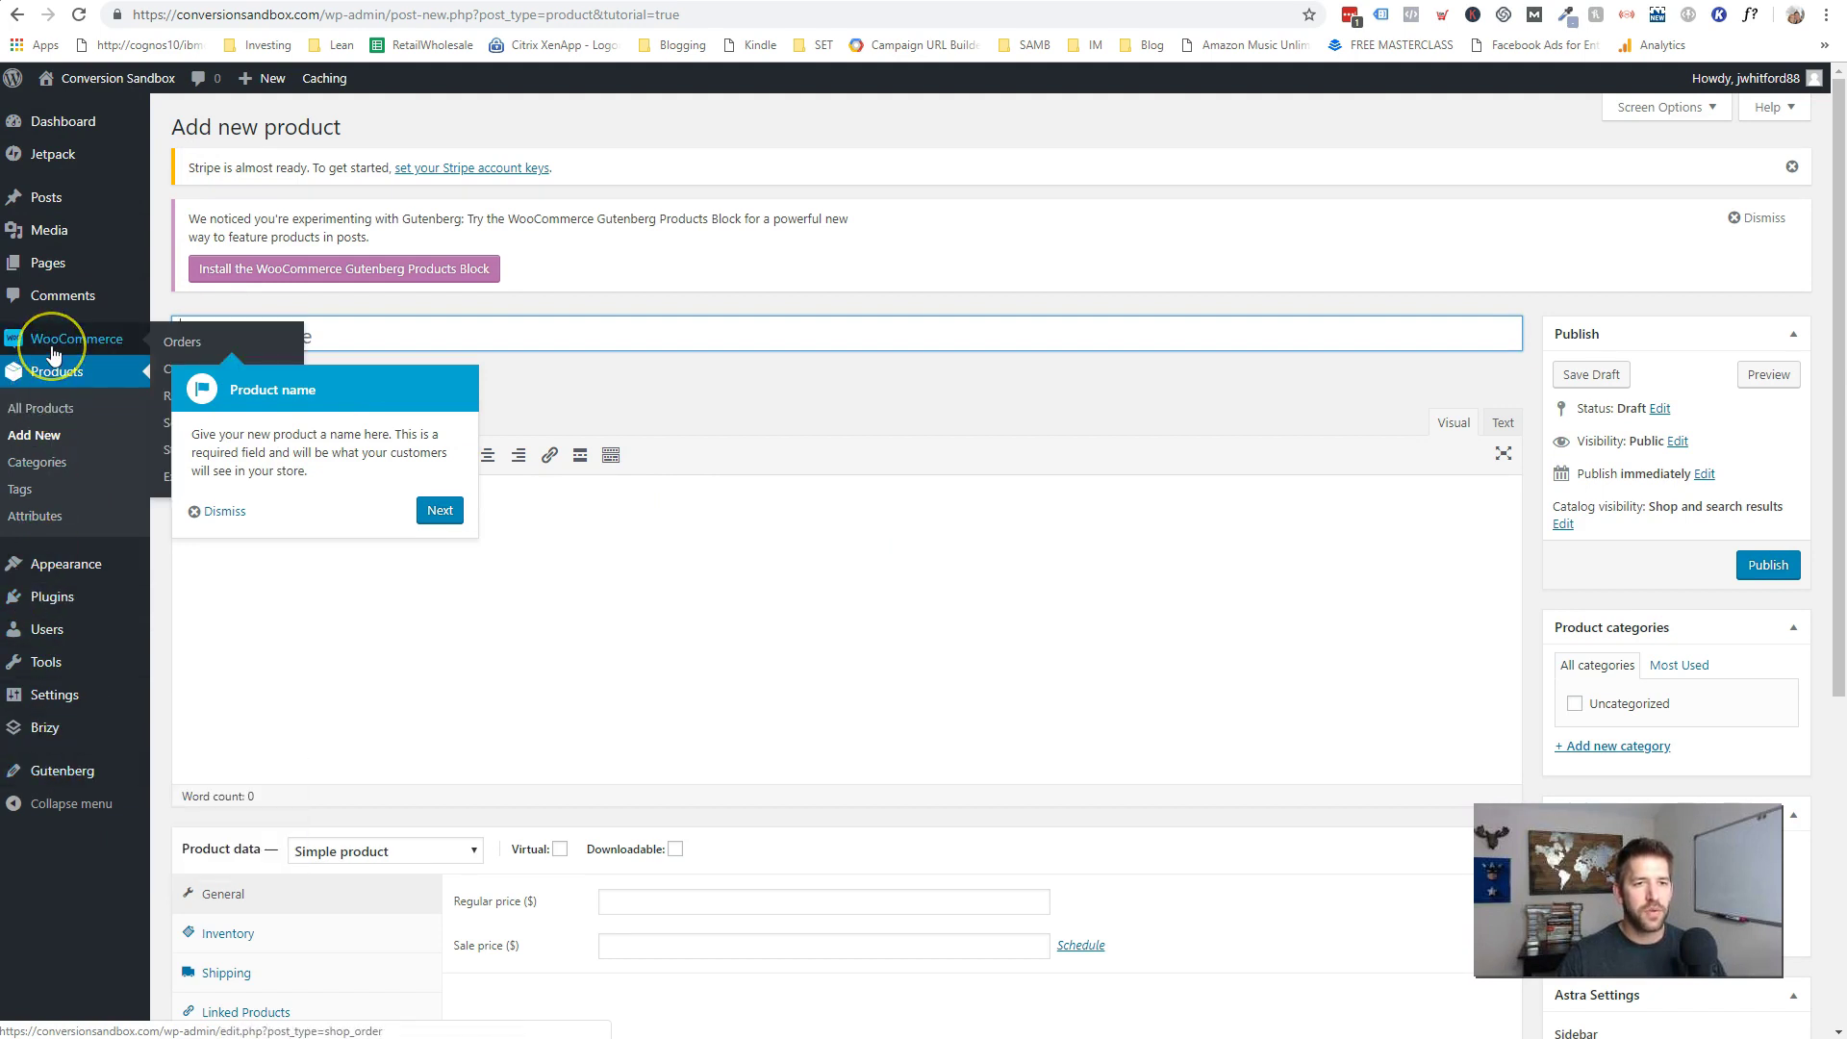
click(48, 352)
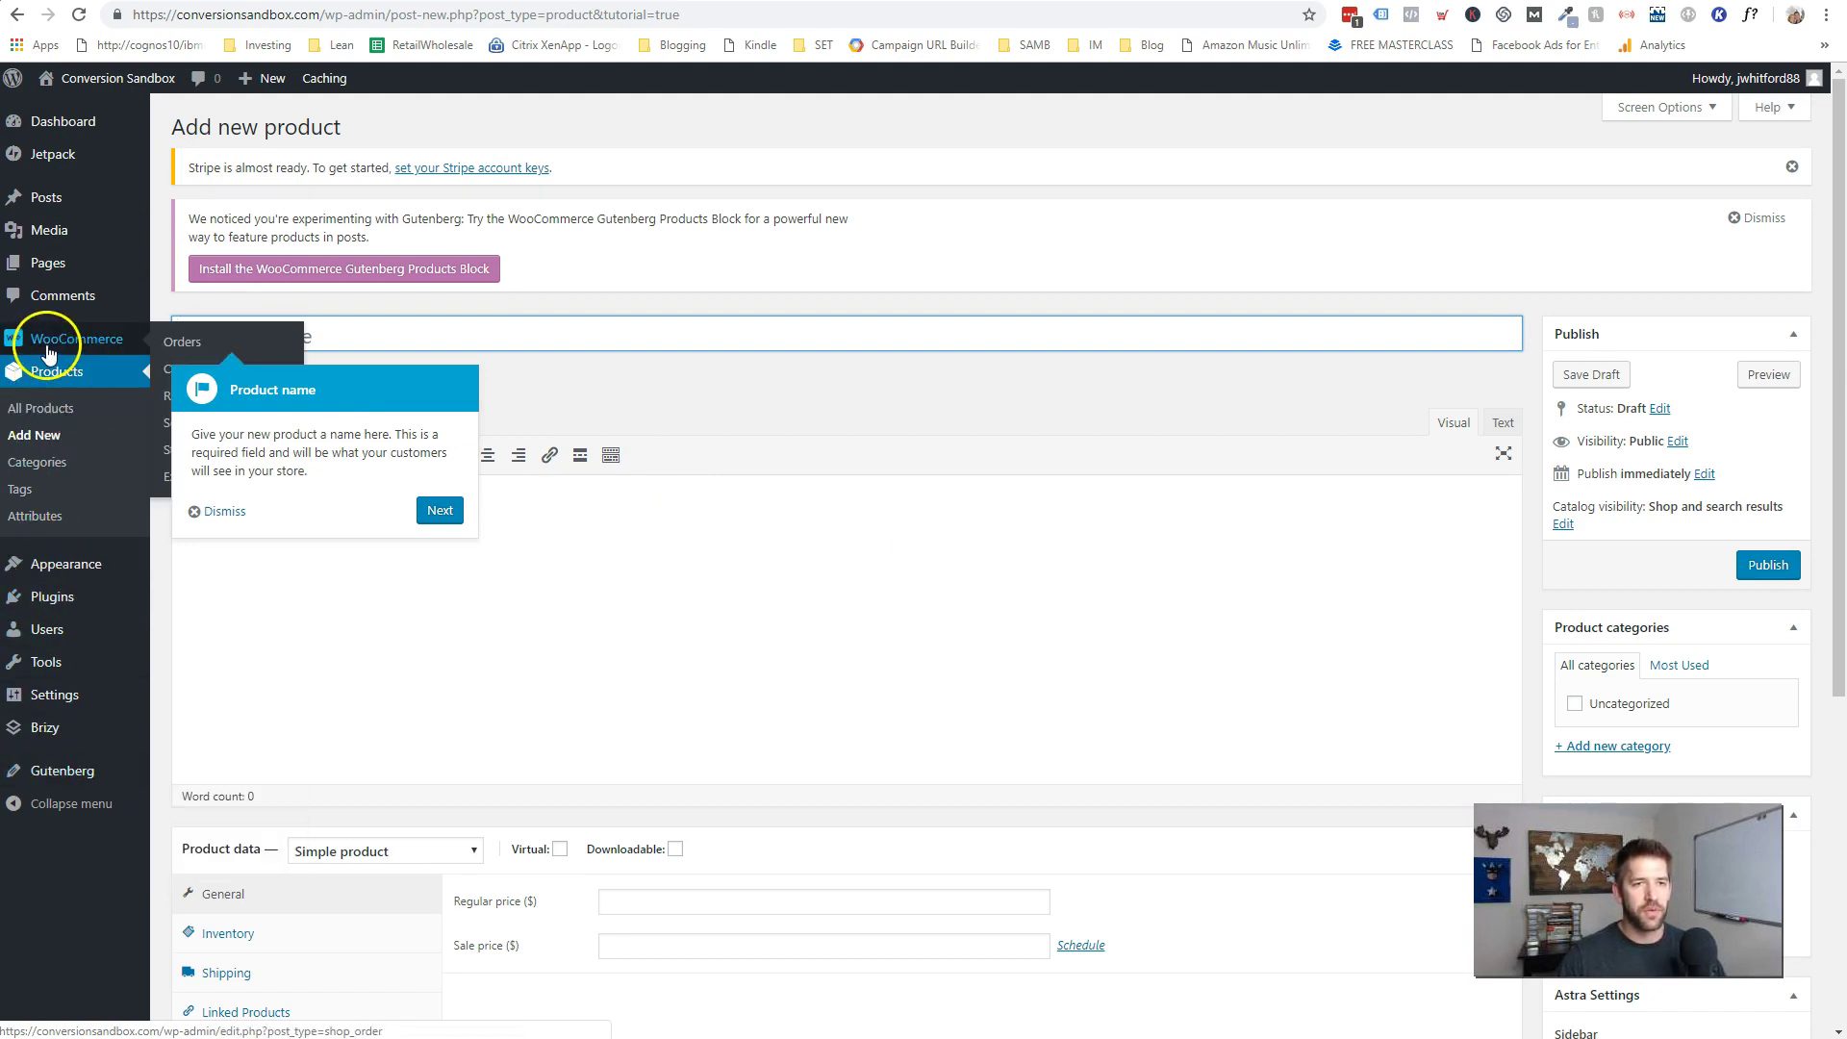
click(223, 510)
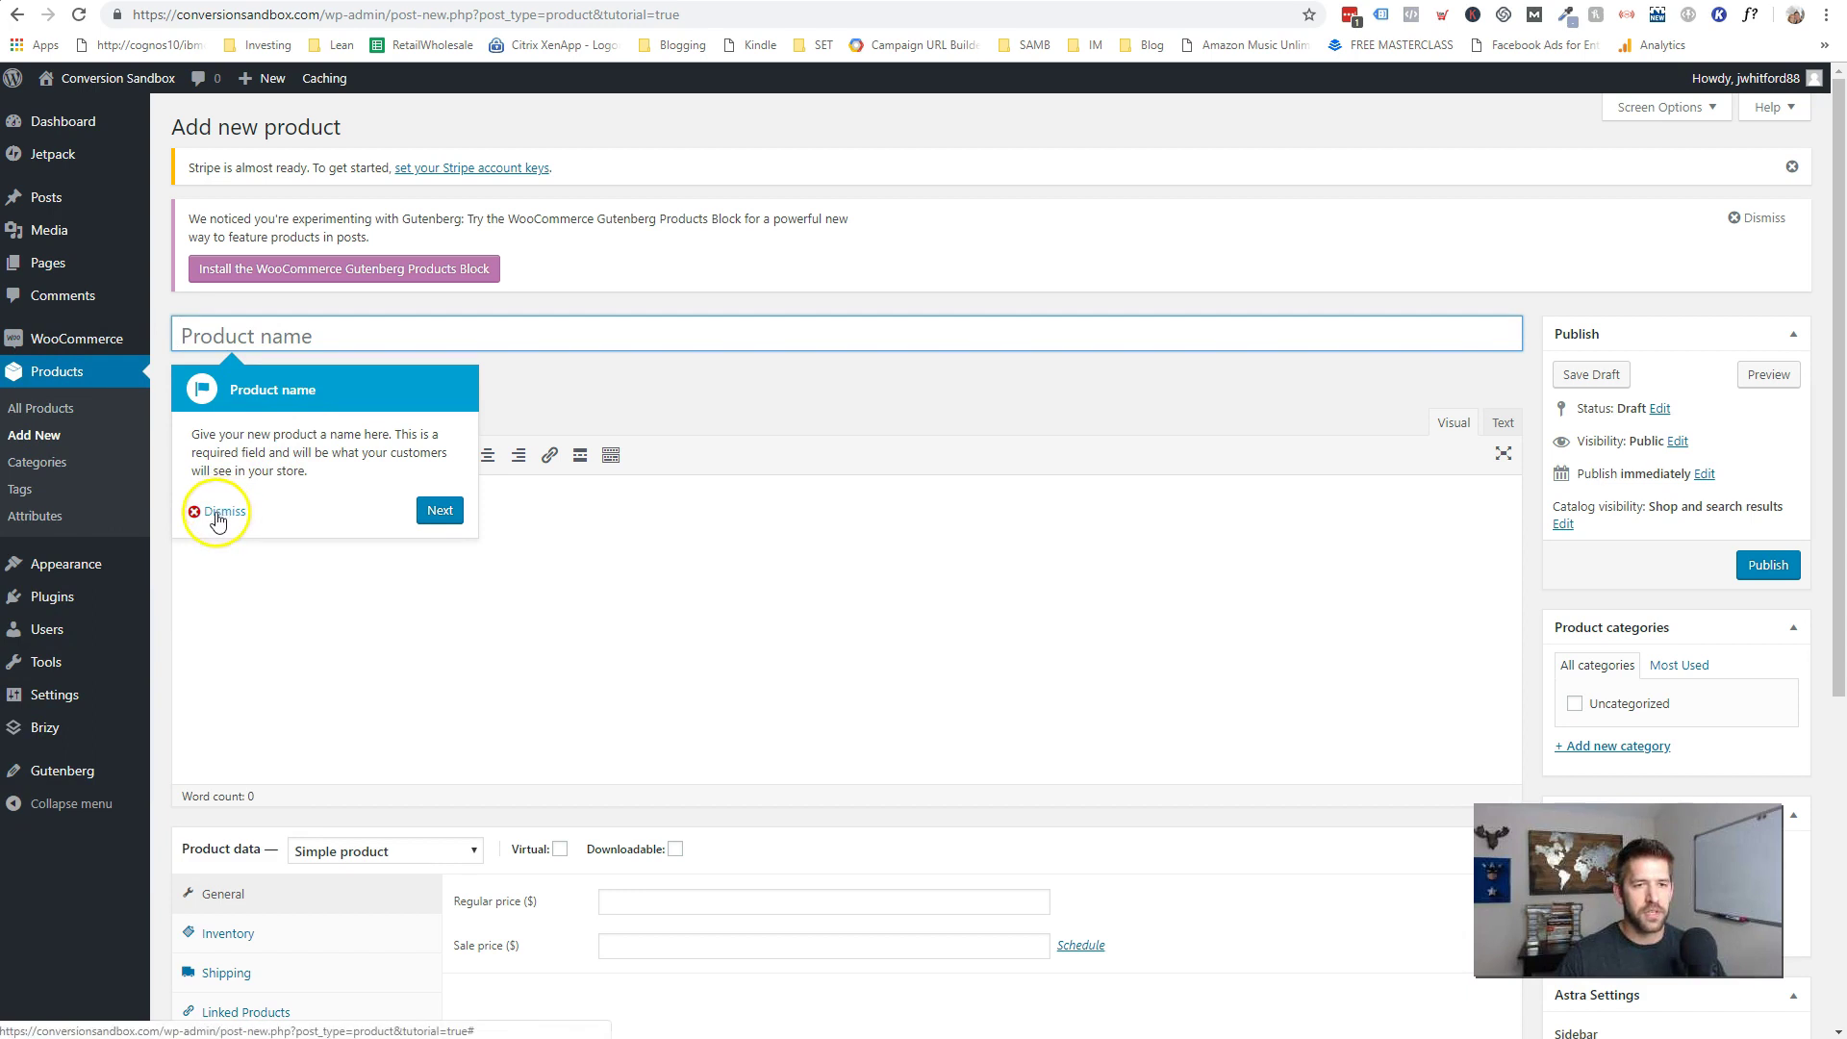
mouse_move(101, 346)
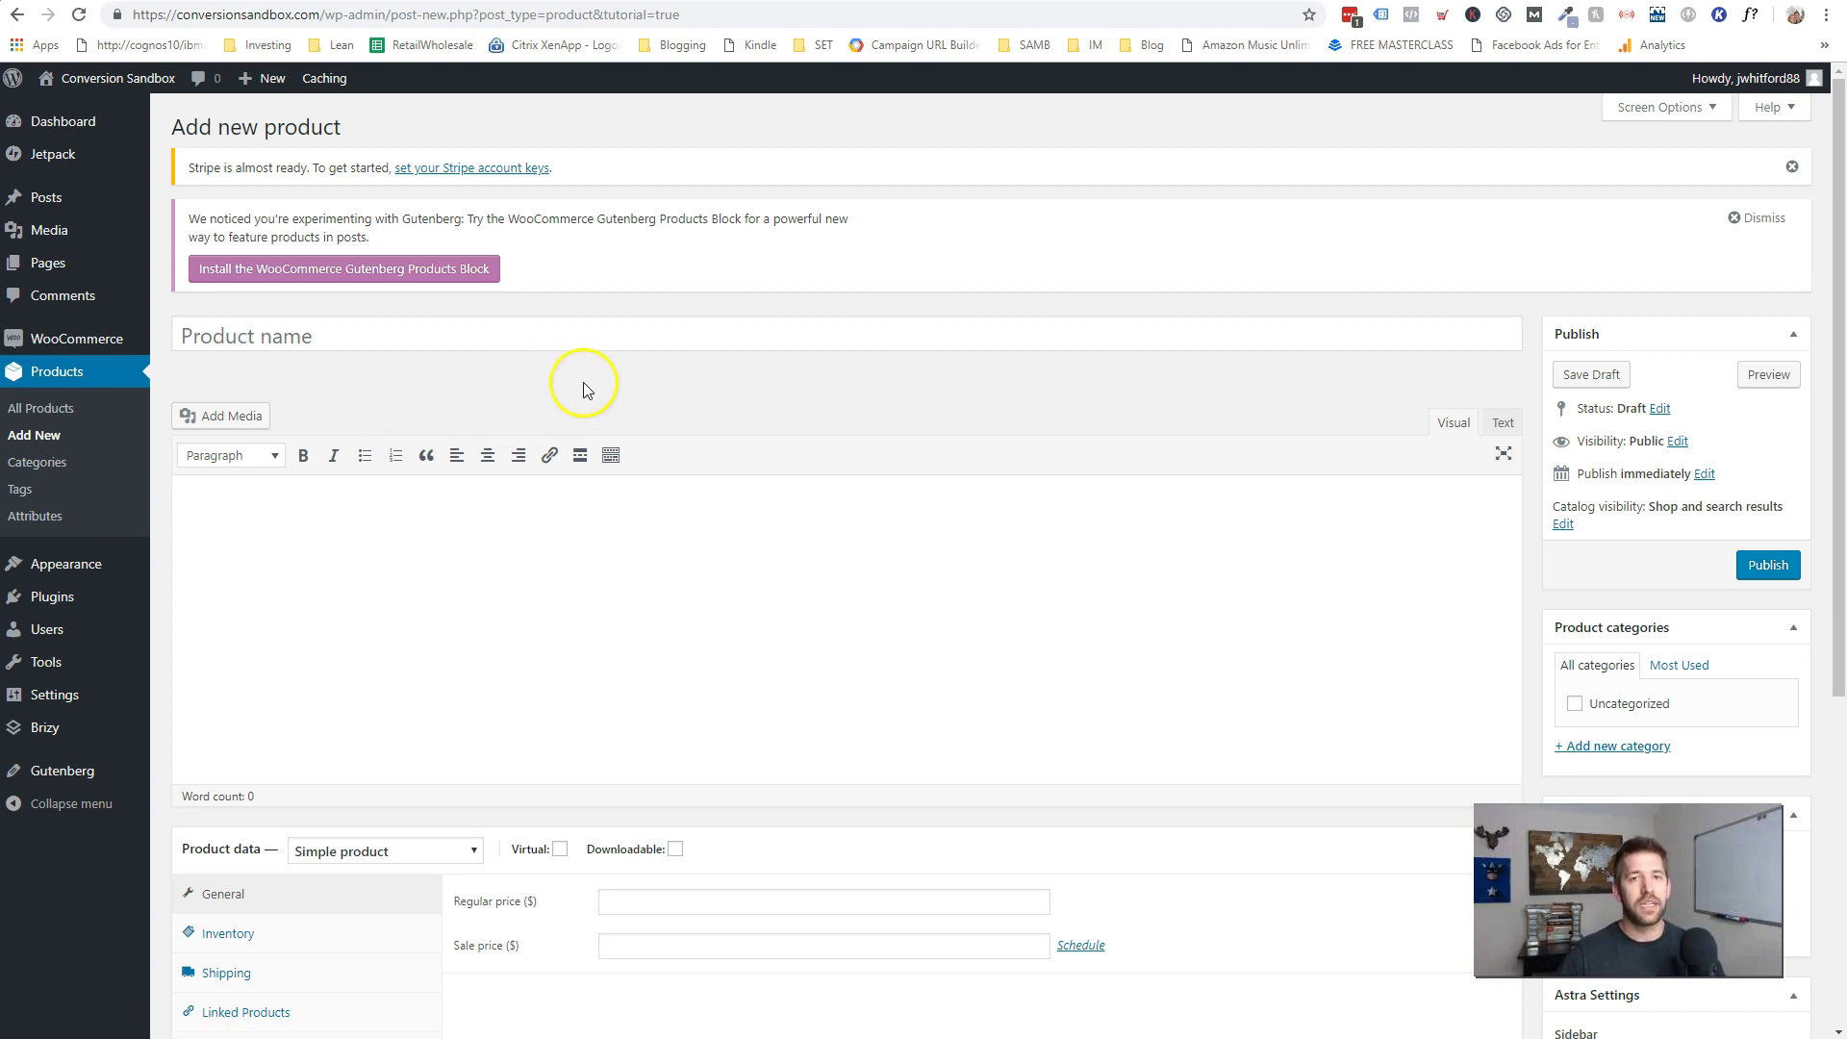
- Title the product 'Digital Marketing Stacks: The Perfect Tools for your next product' and paste its description
click(319, 339)
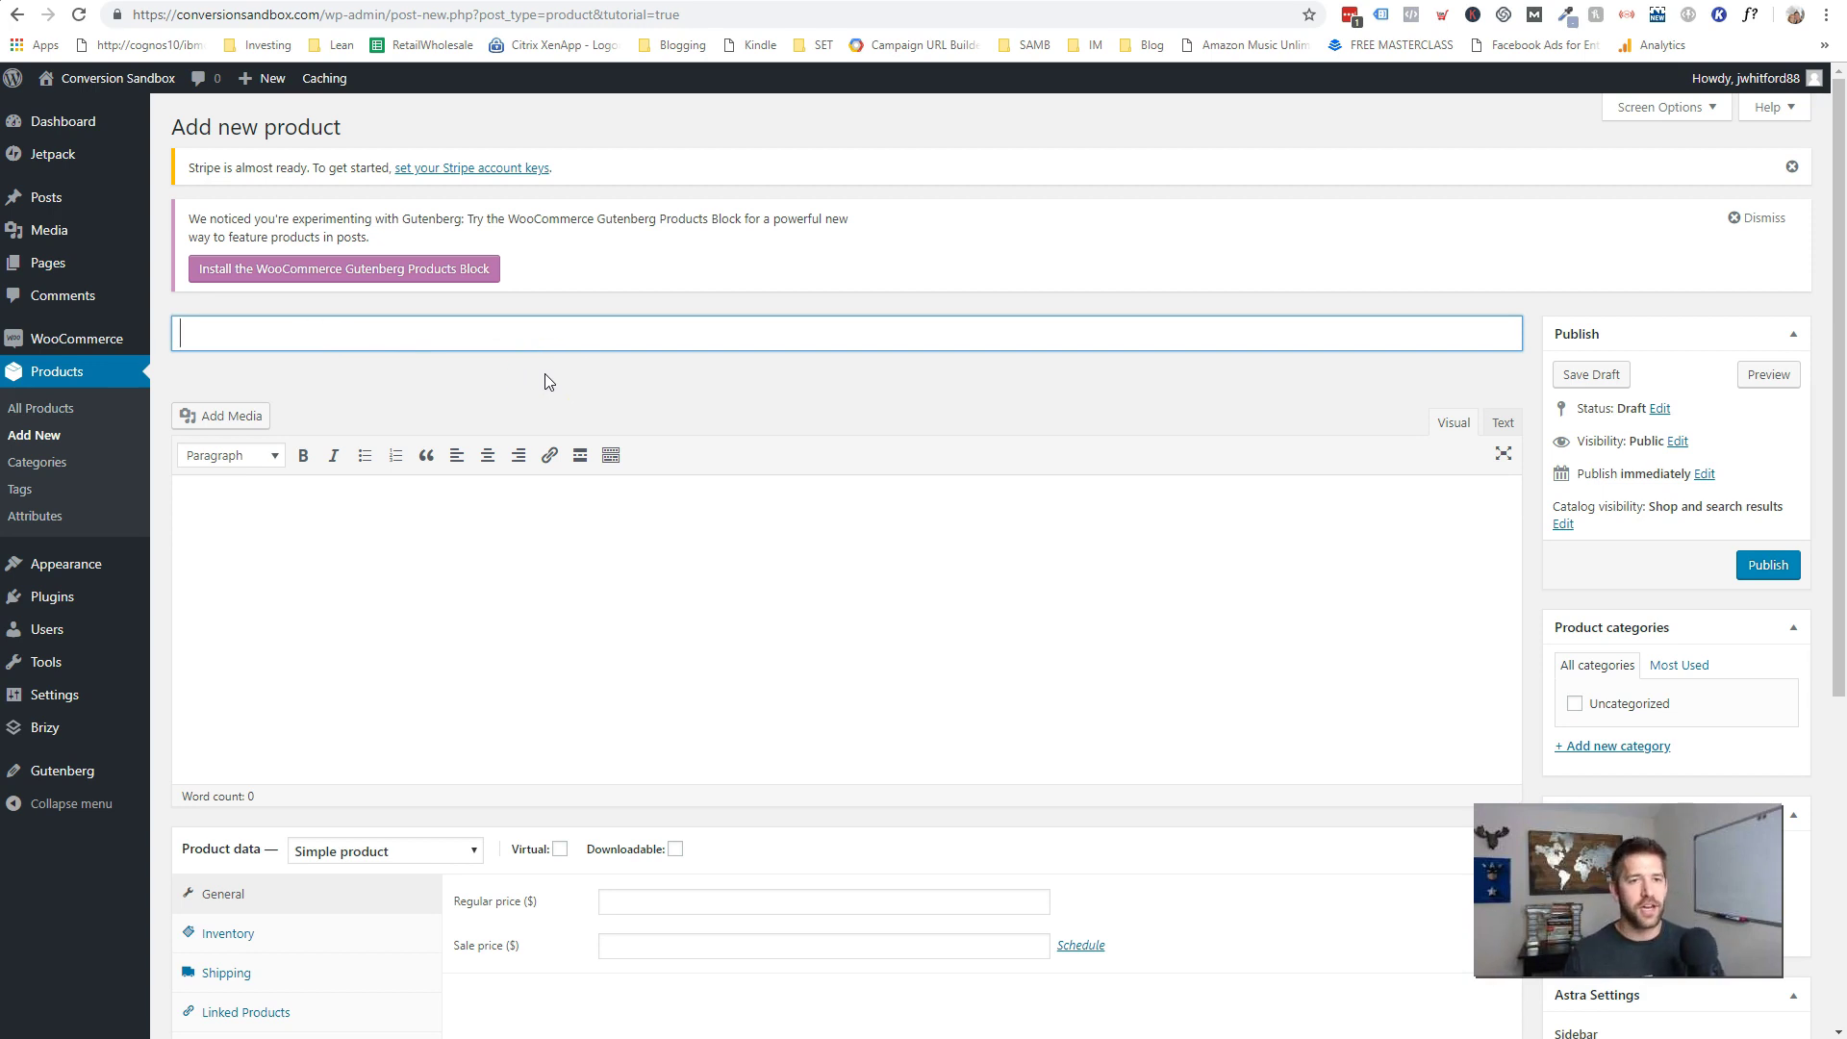
text(Digital Marketing Stacks: The Perfect Tools for your next product)
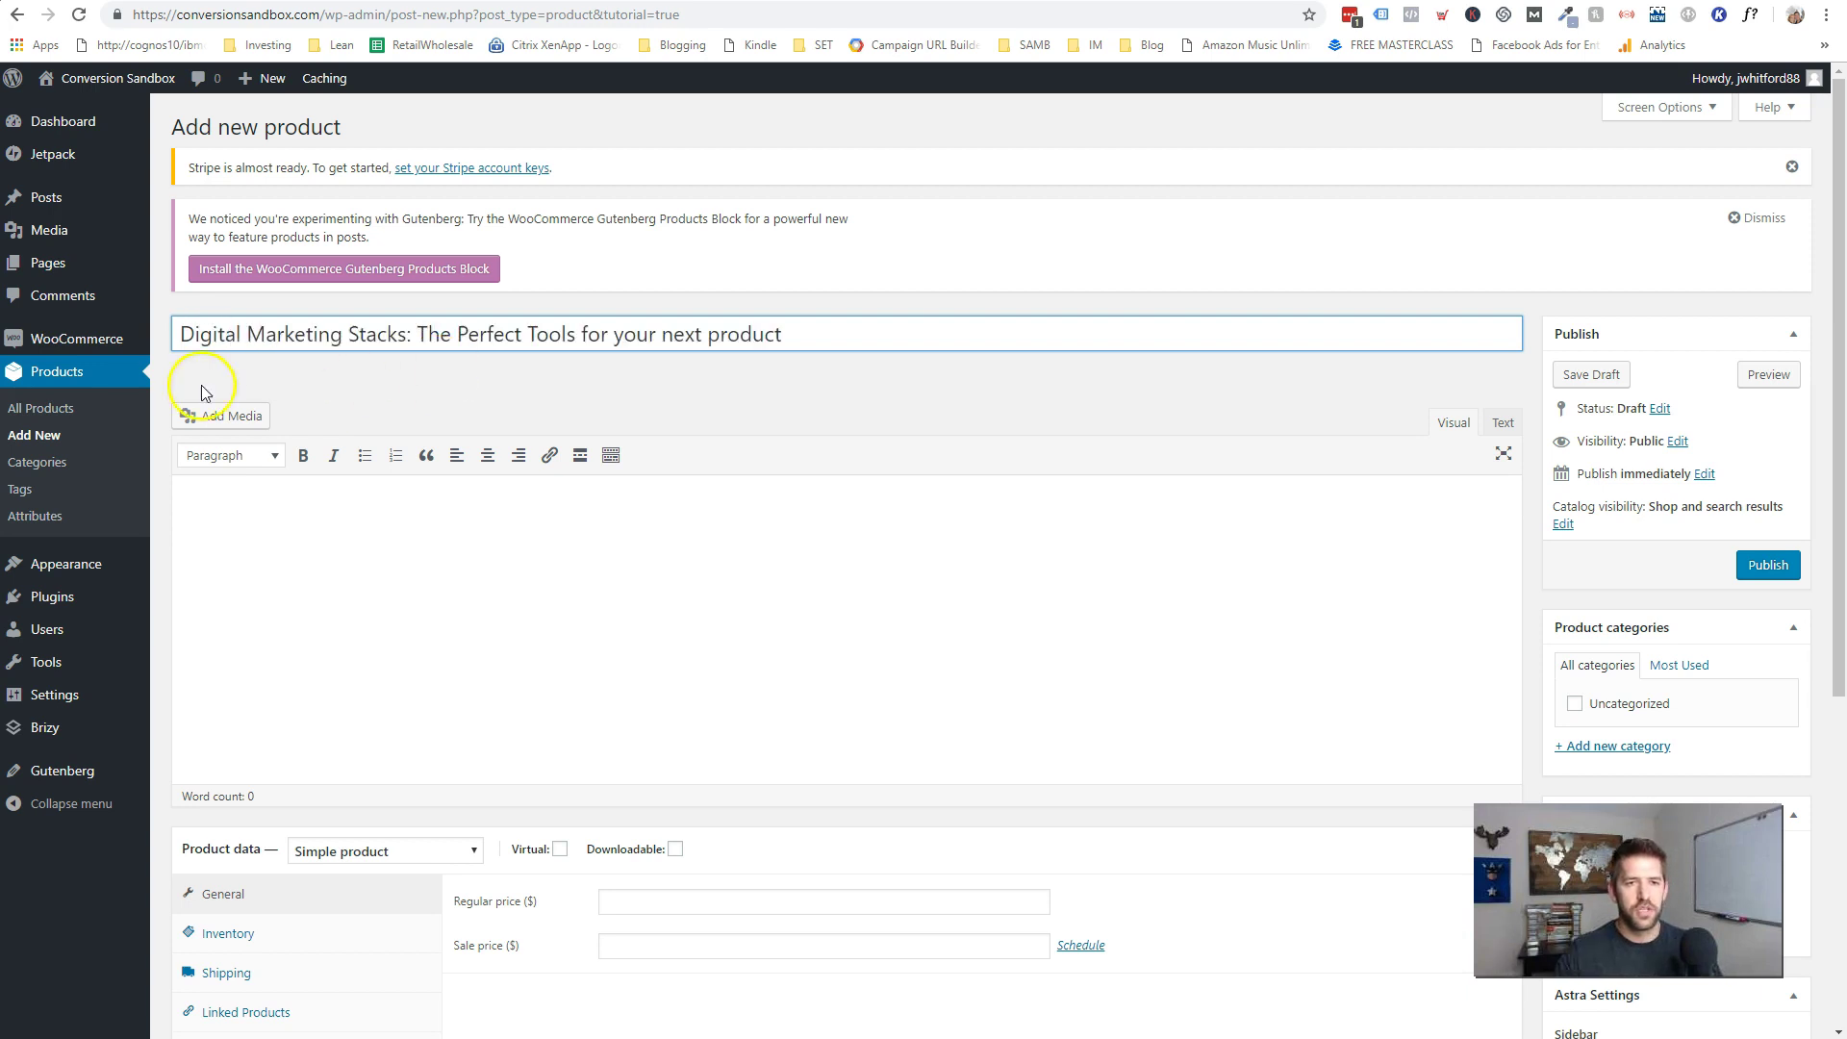
click(768, 583)
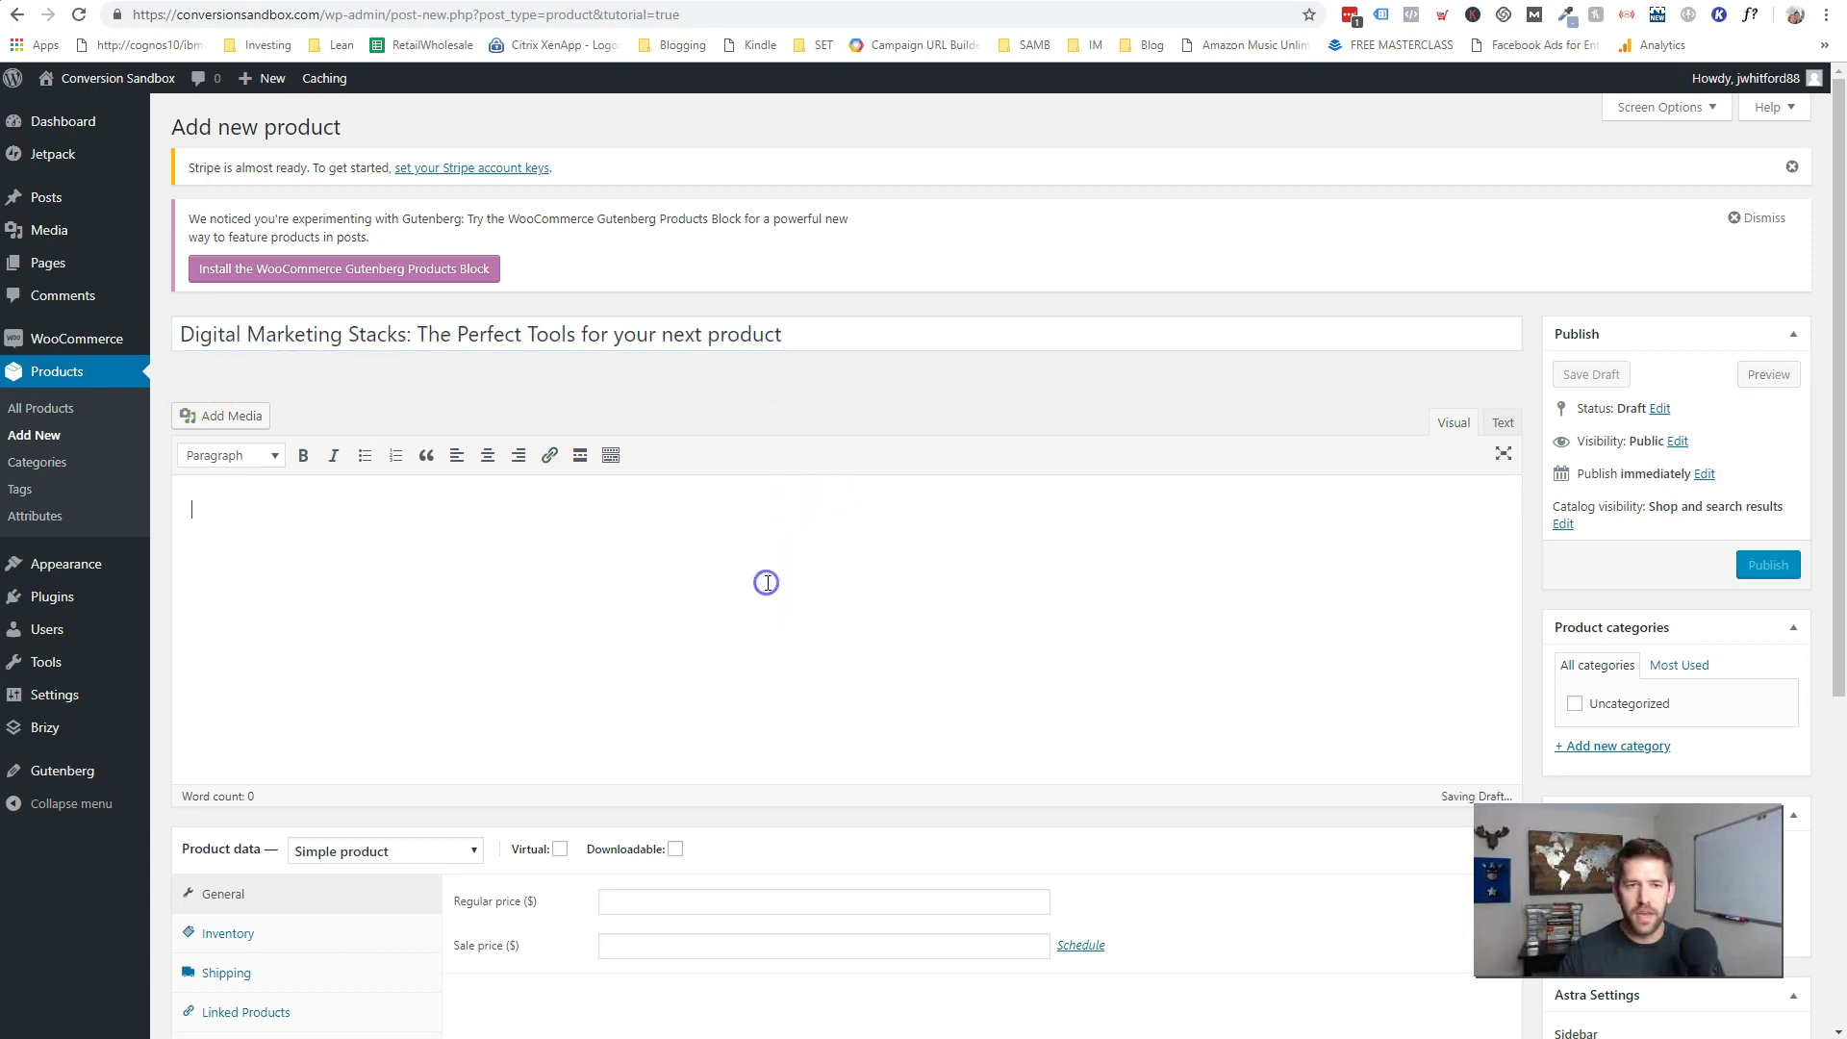
scroll(767, 590, down, 1)
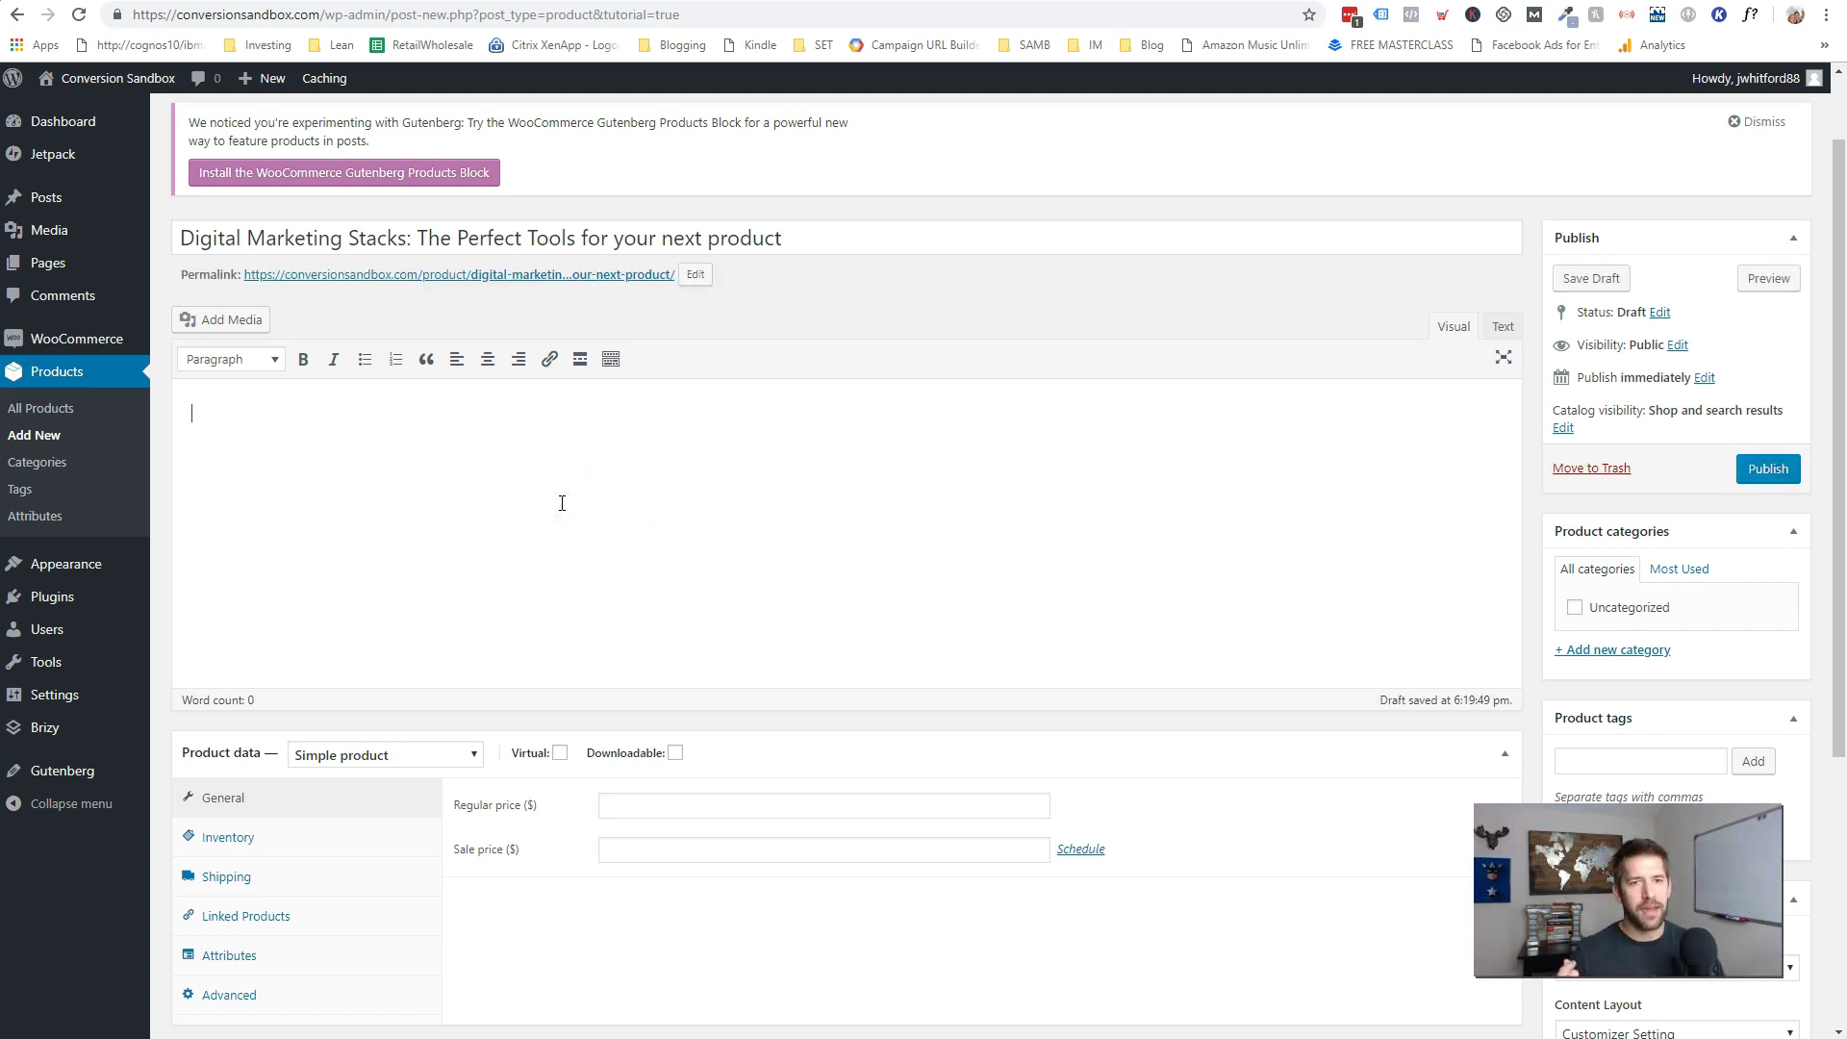
text(Are you looking to make a full time living online? Do you have a passion or expertise that you can't wait to share with the world, but aren't sure how to actually get the message out there? This ebook is for you. It walks through: The components of a successful online business Recipes to take your business to the next level Buy now!)
click(619, 602)
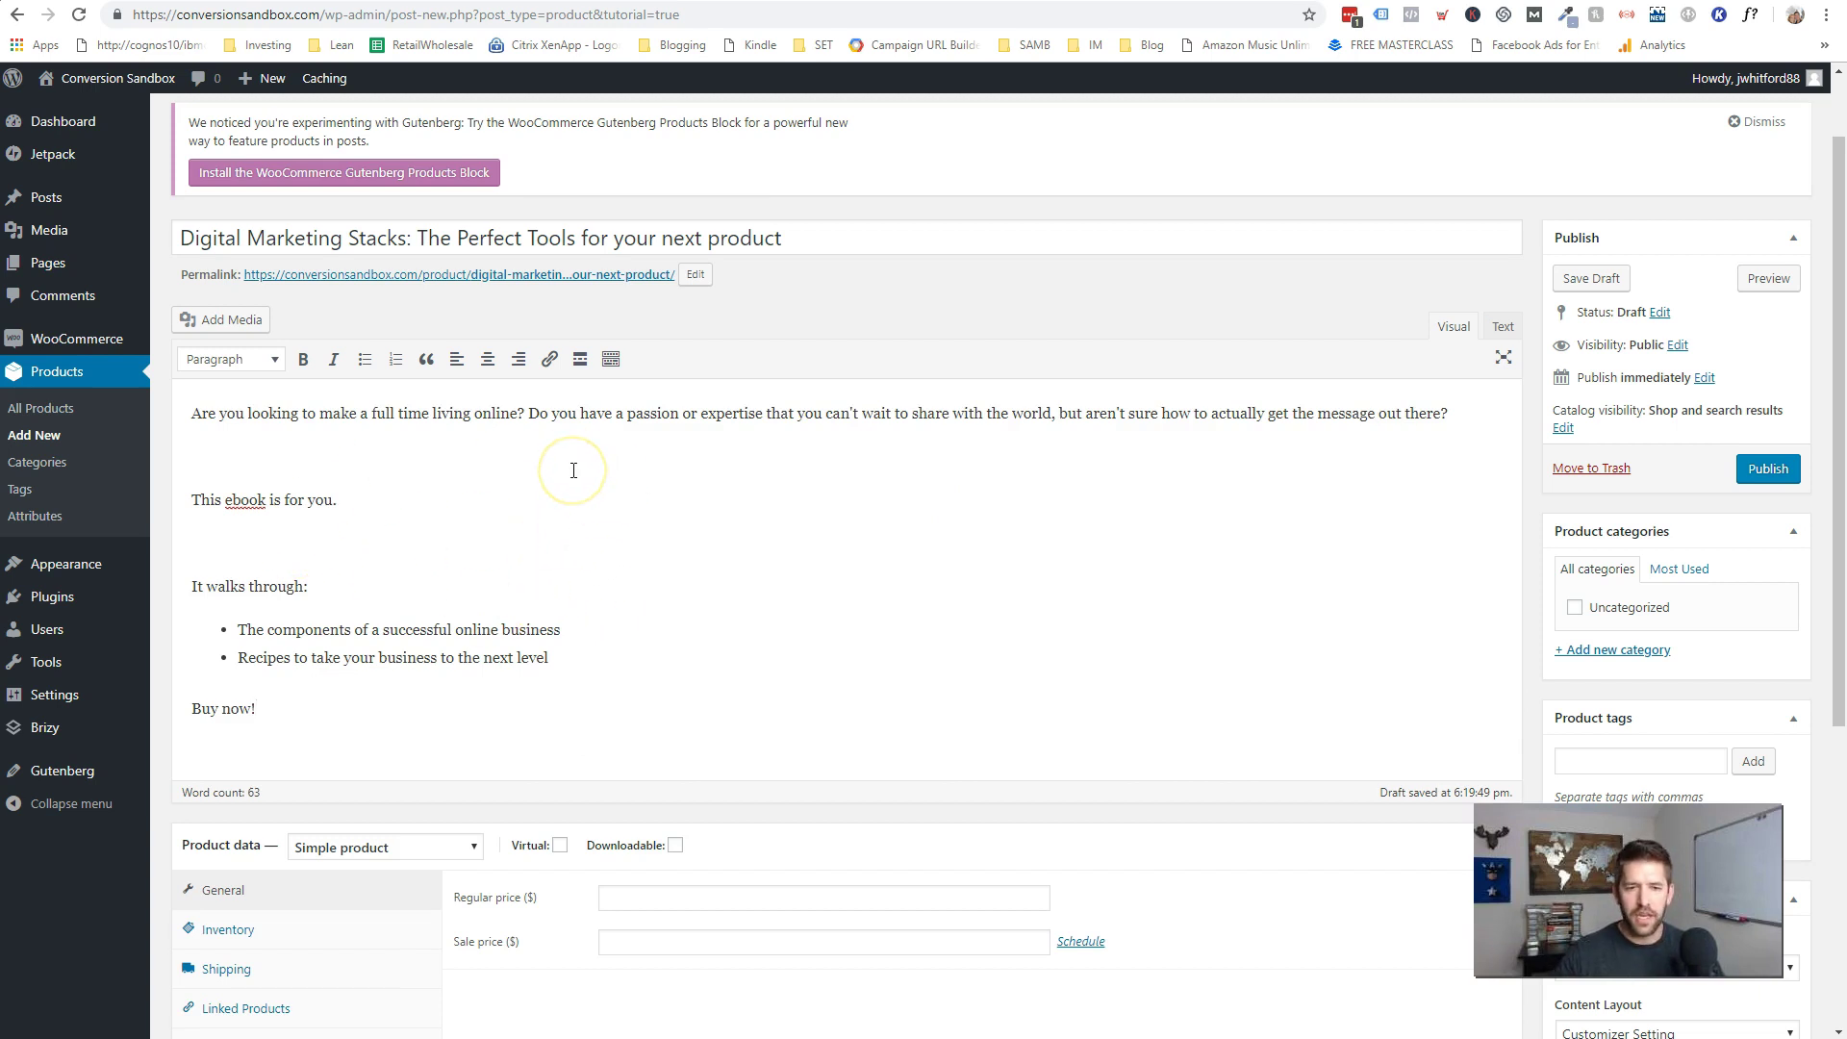
scroll(845, 487, down, 3)
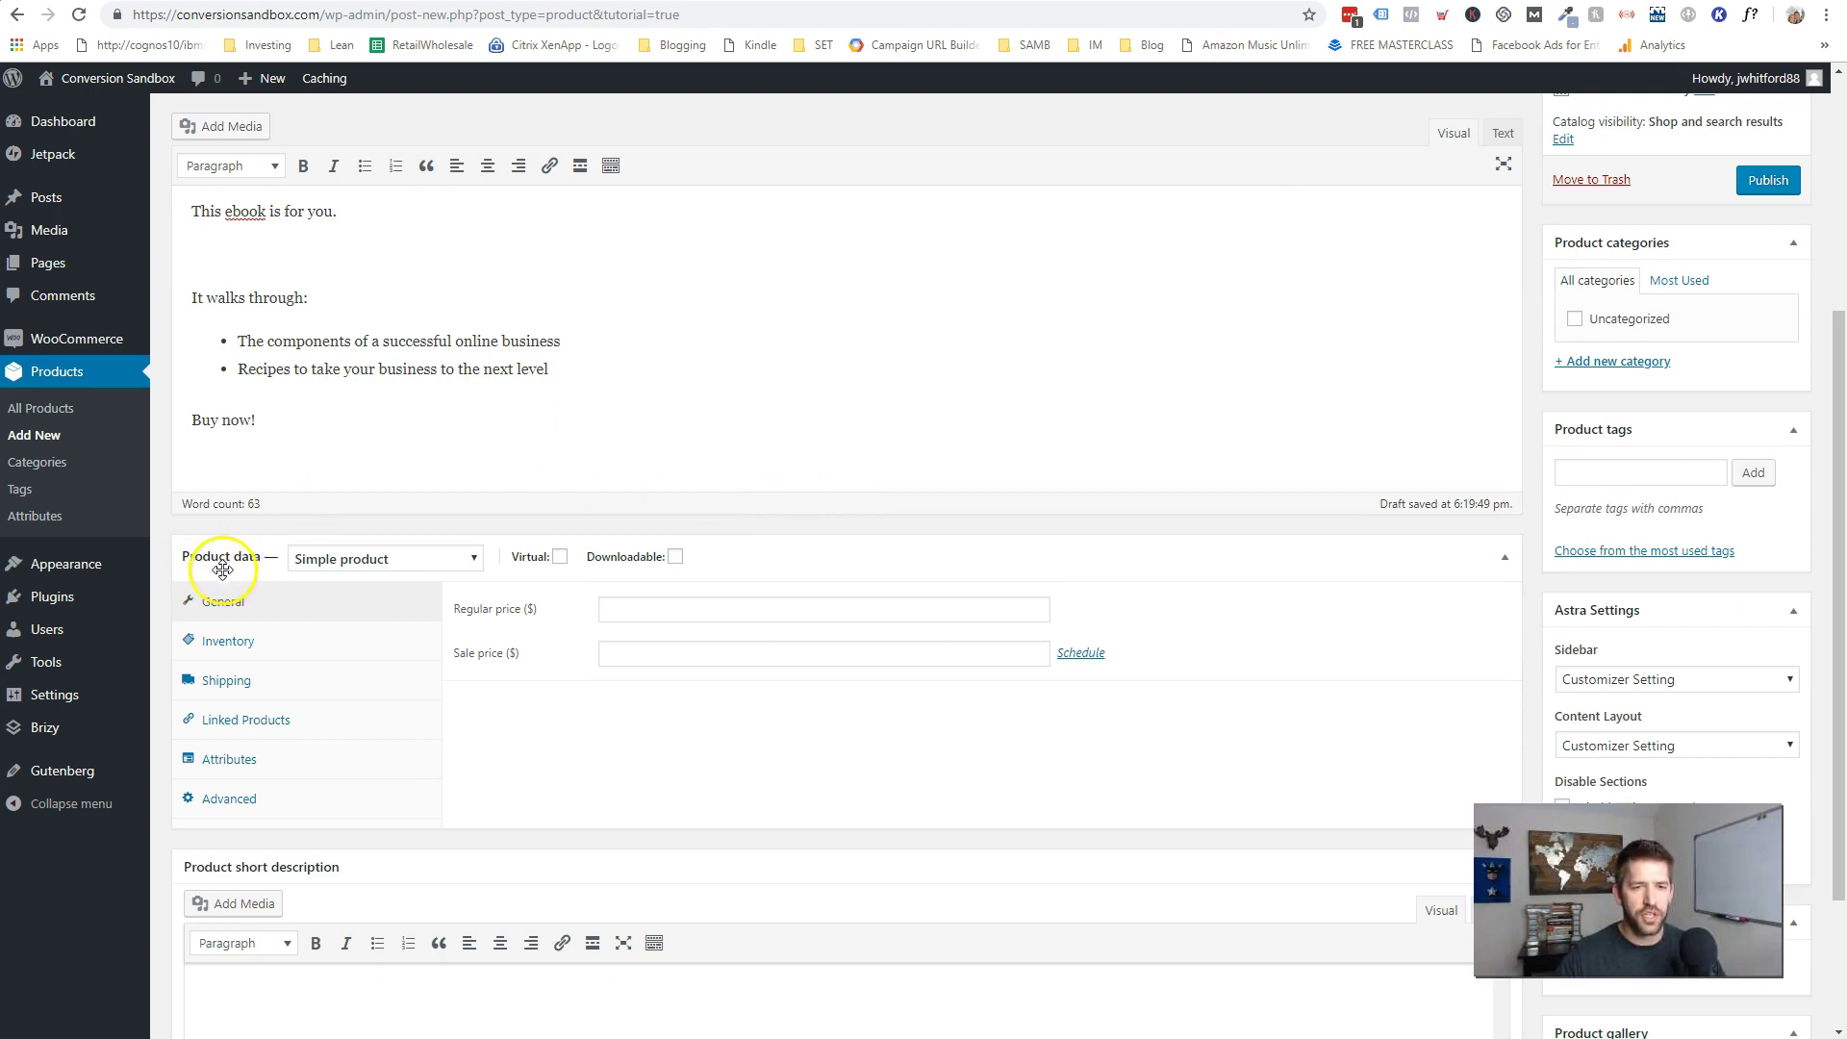
- Keep the product type as Simple product and tick Virtual so it isn't shipped
click(390, 558)
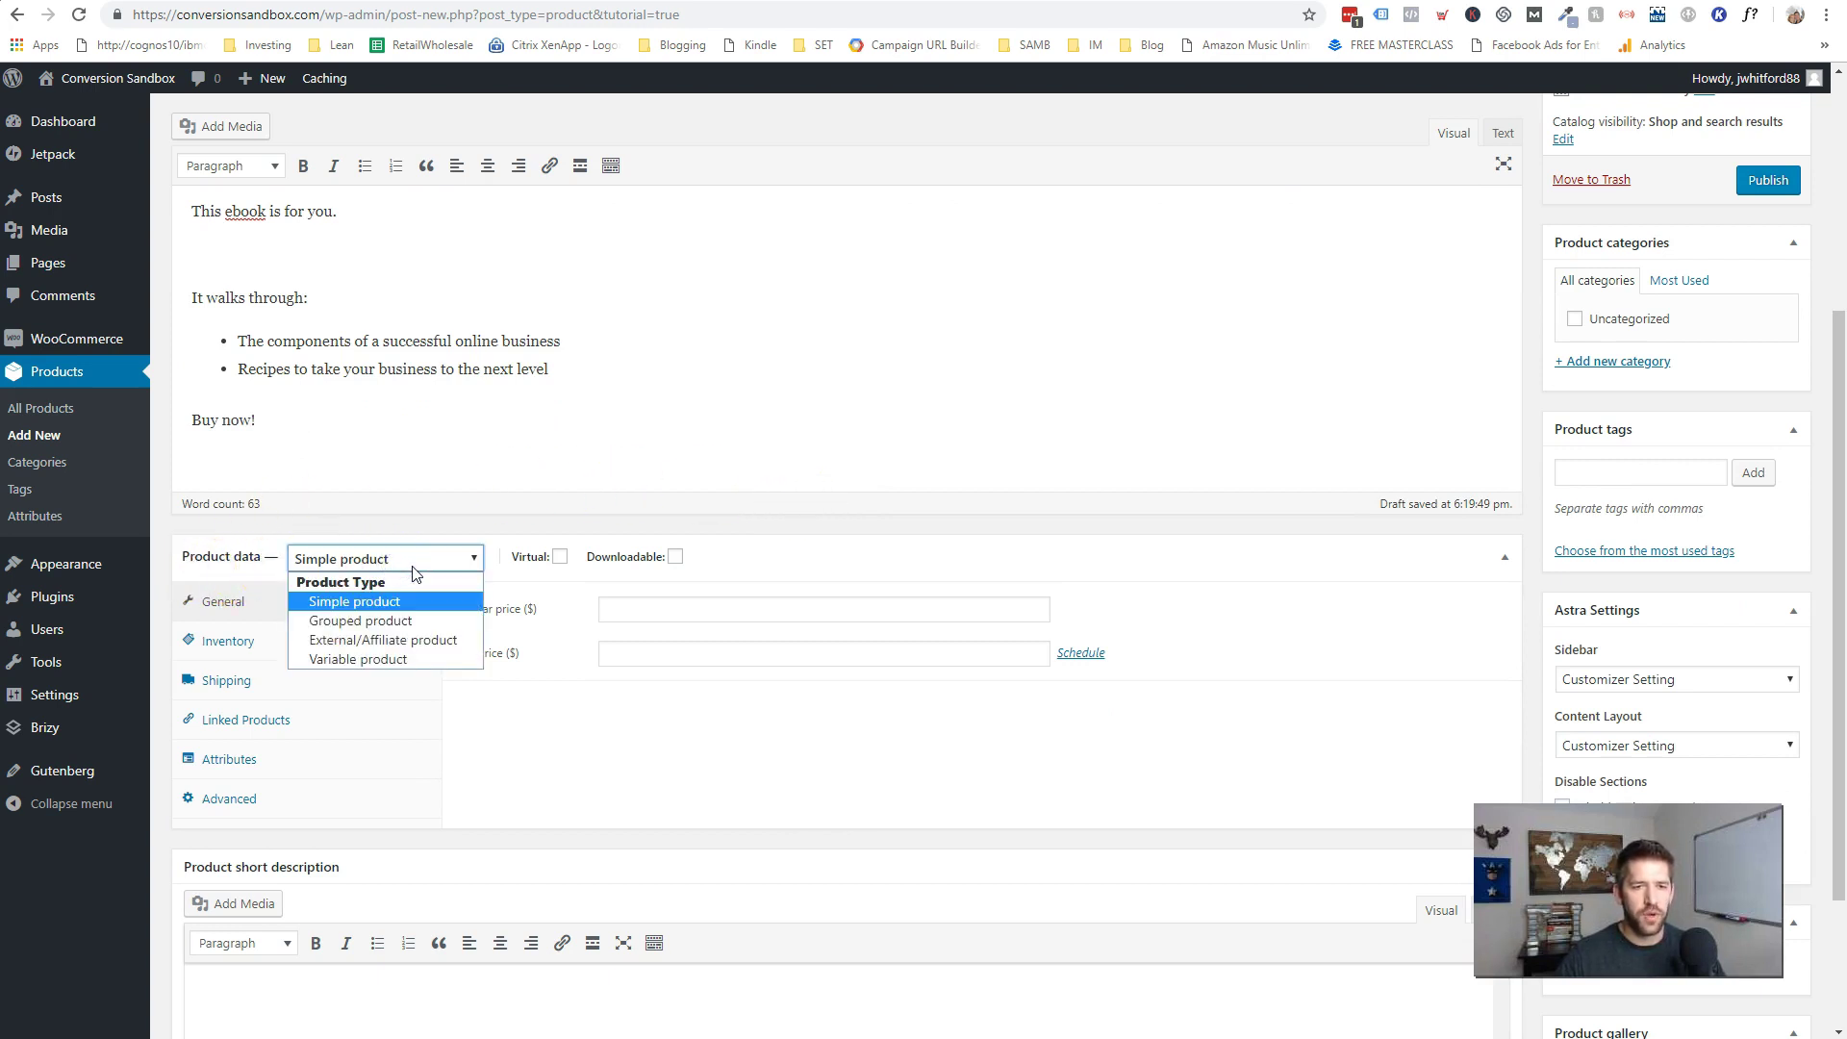
click(409, 604)
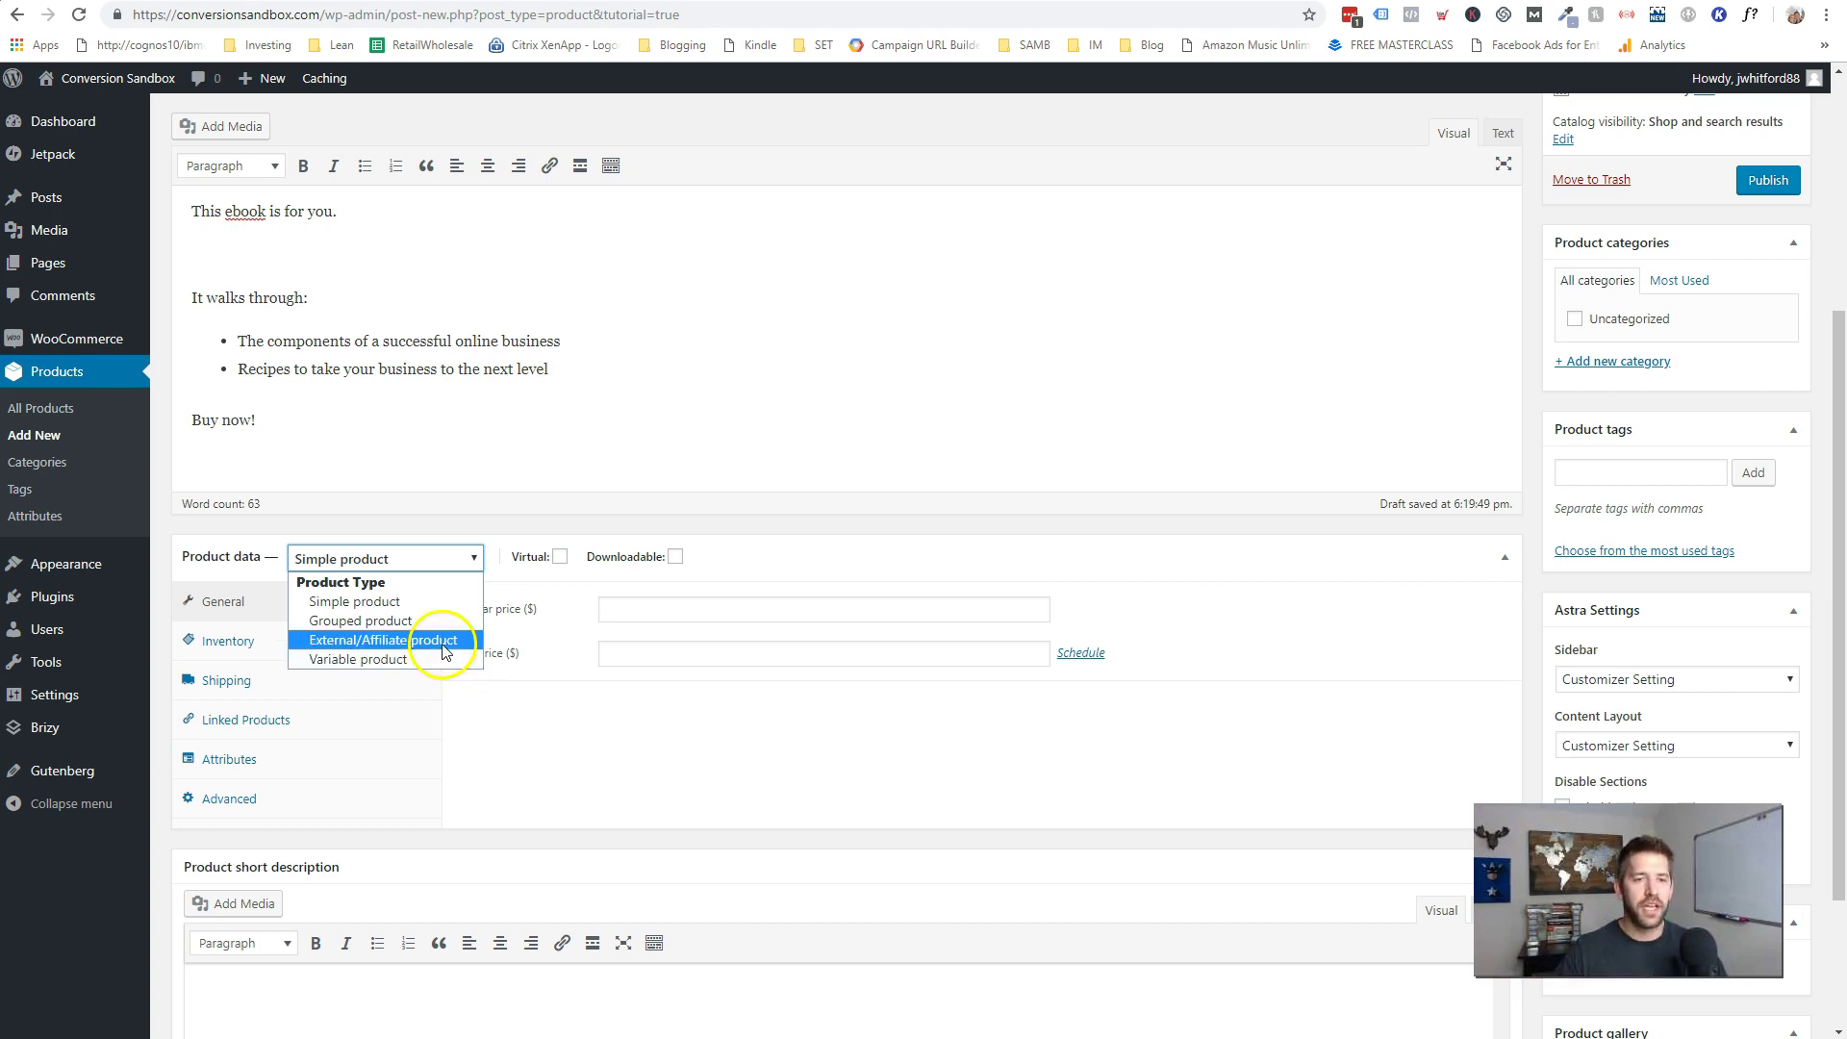
click(415, 606)
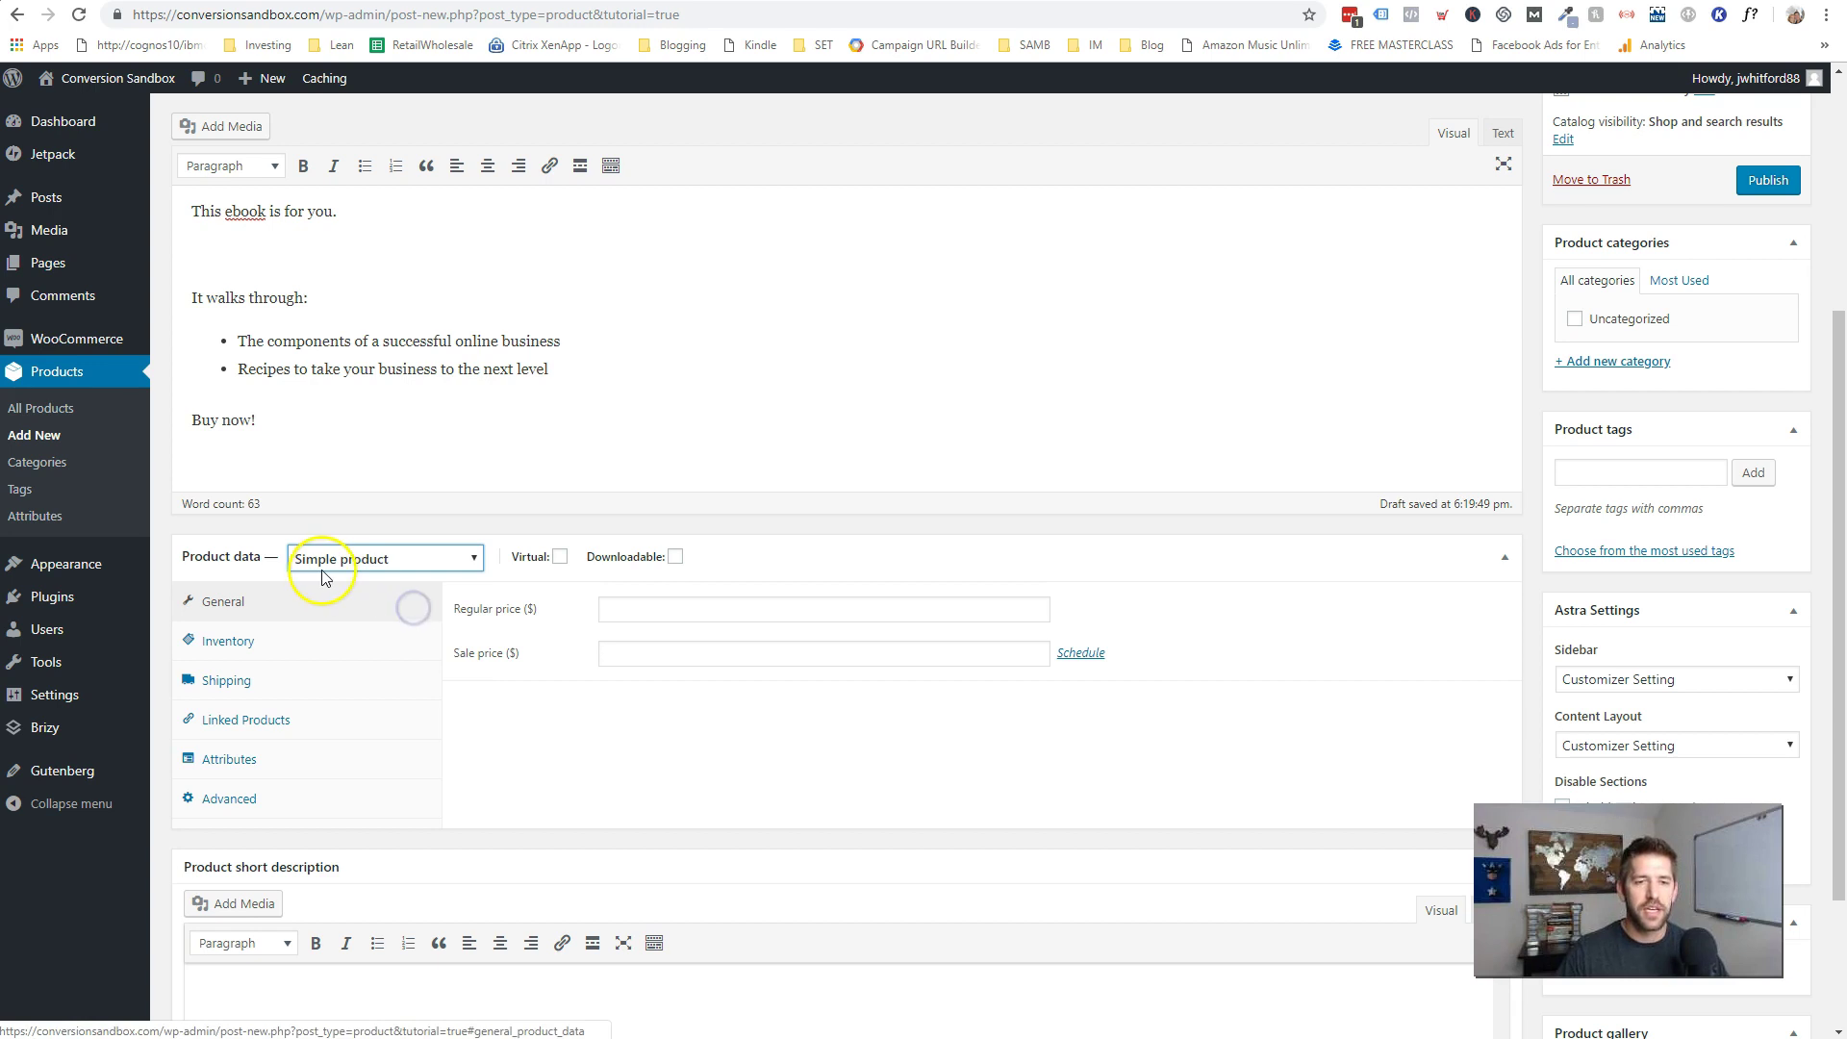
mouse_move(569, 560)
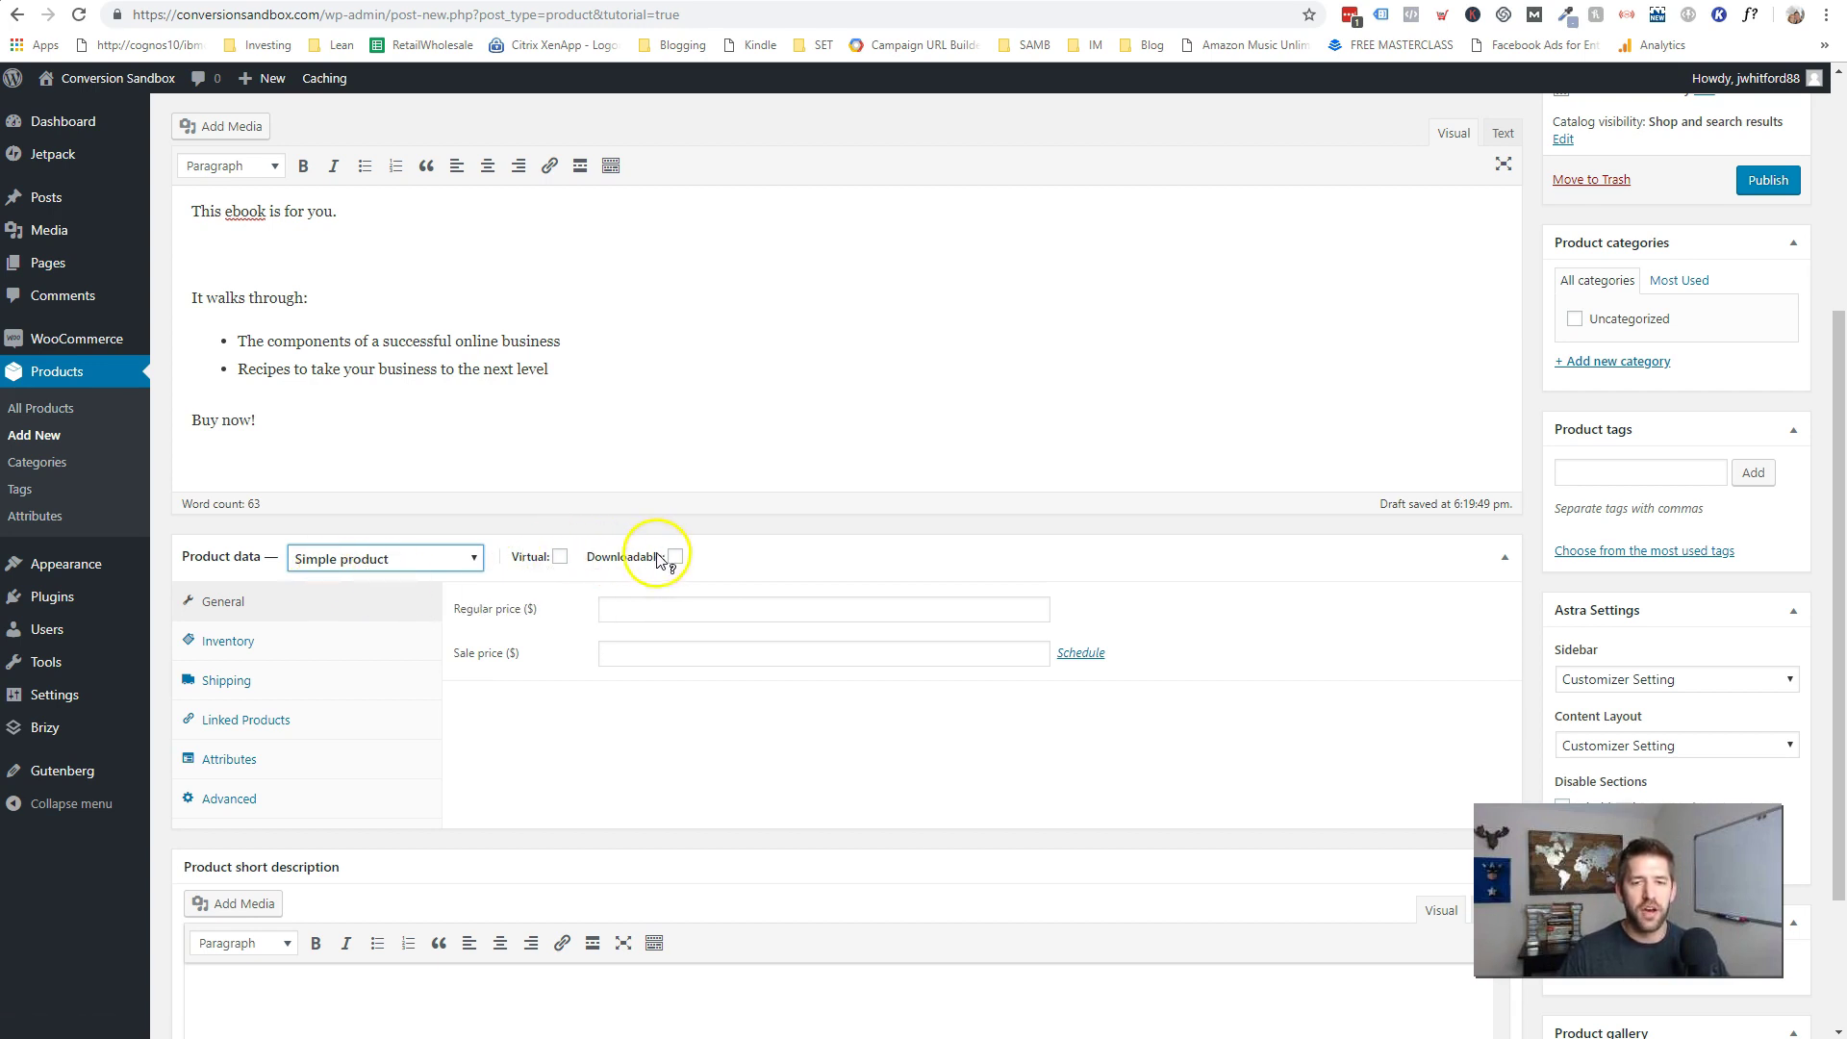
mouse_move(660, 560)
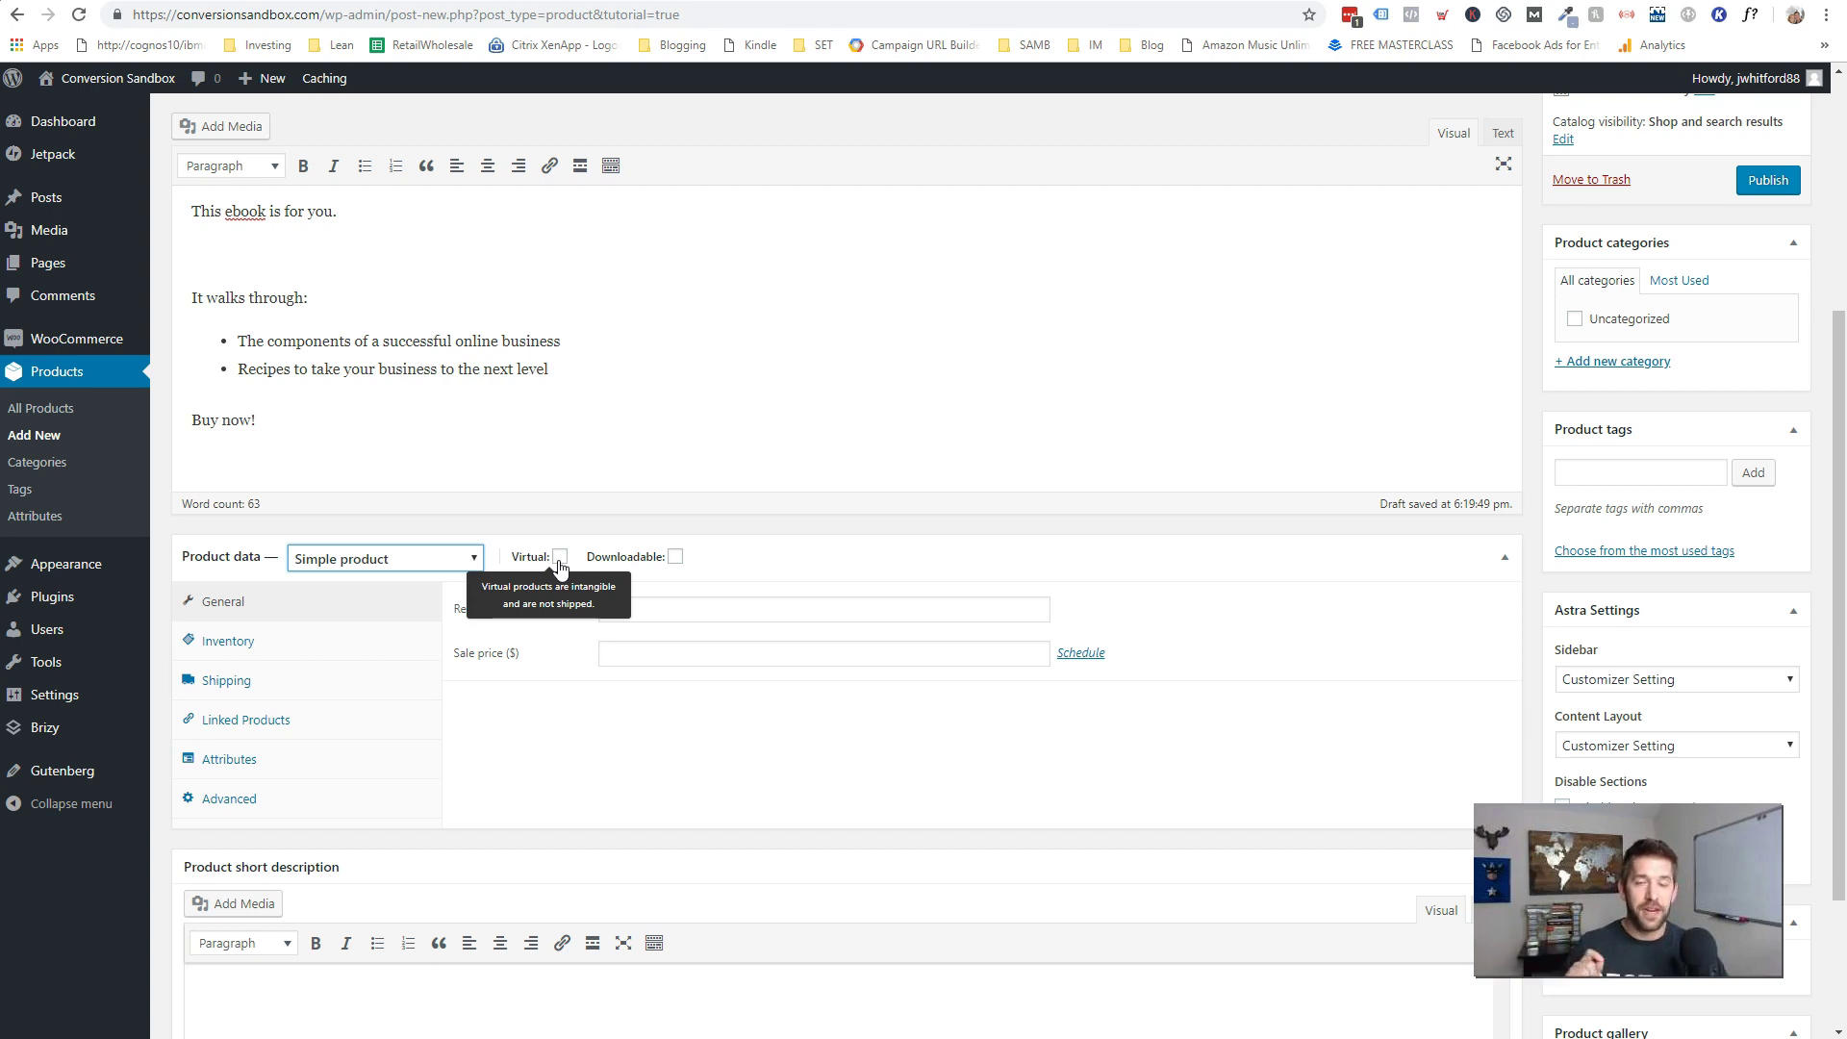
click(254, 680)
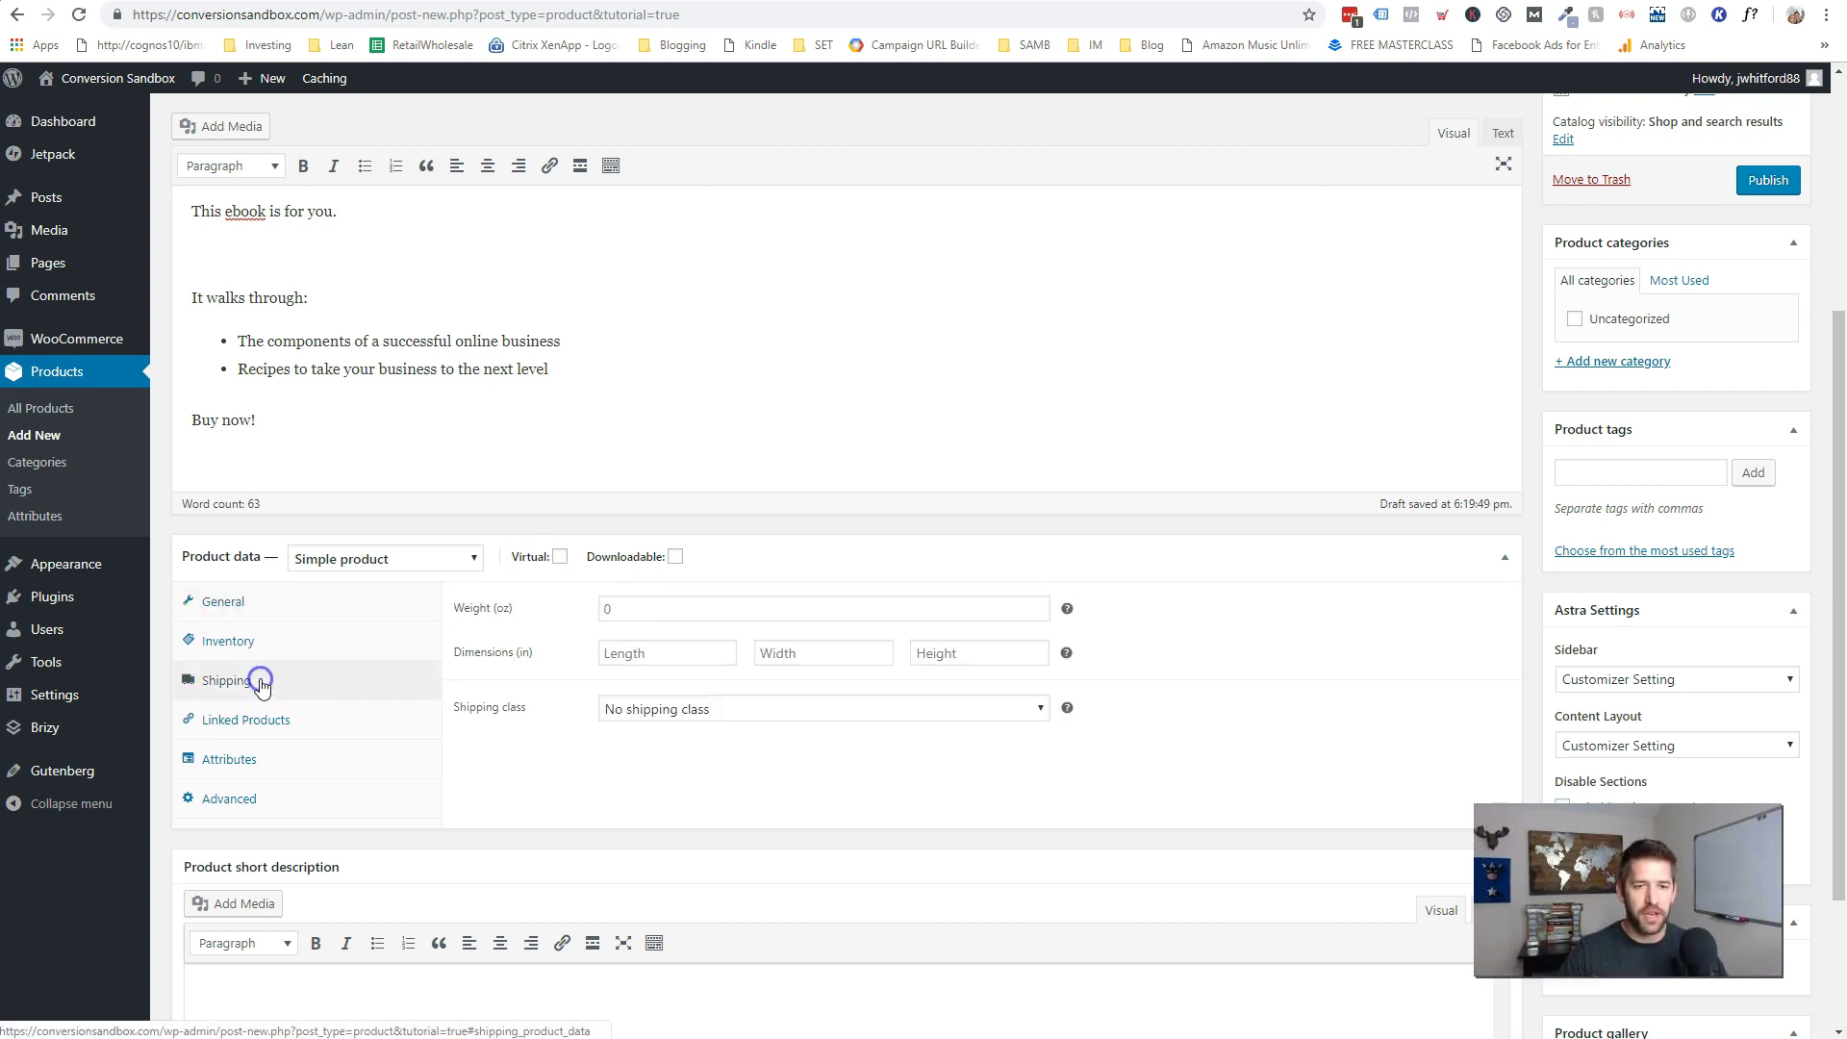
click(561, 558)
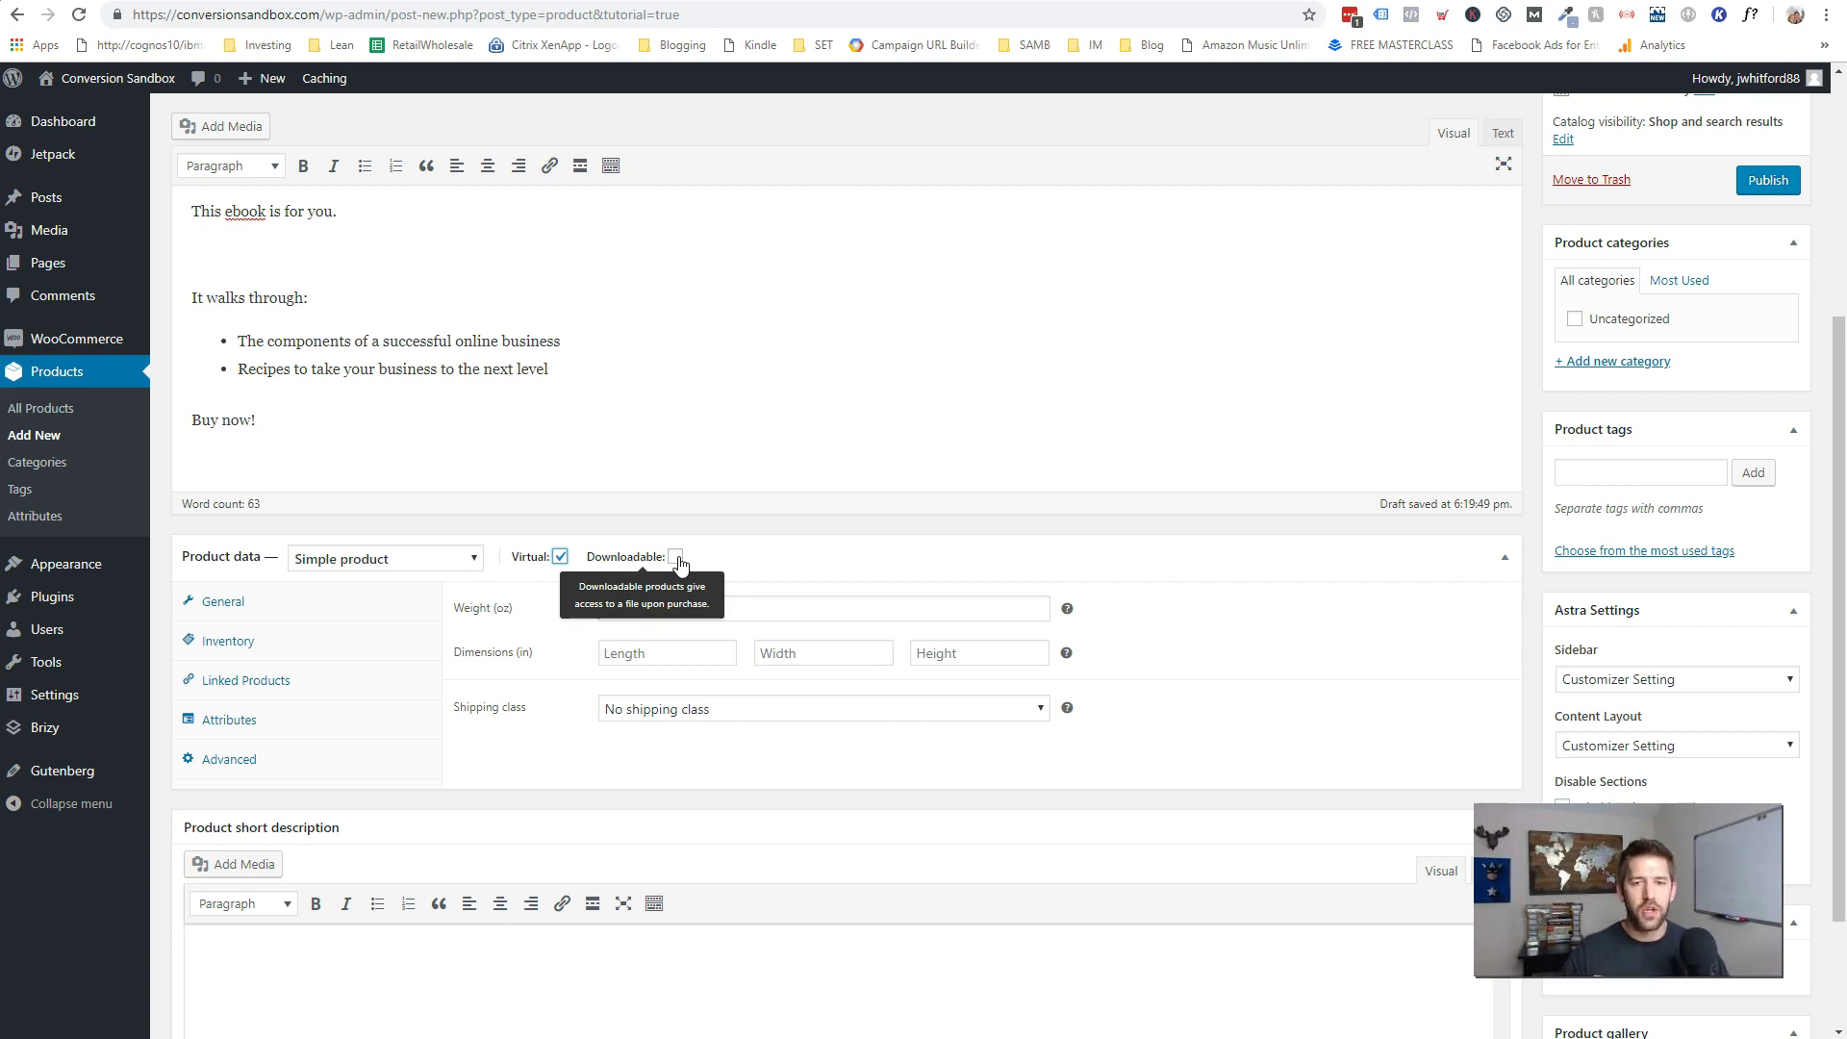
- Tick Downloadable on the General tab, leaving the download limit unlimited
click(254, 603)
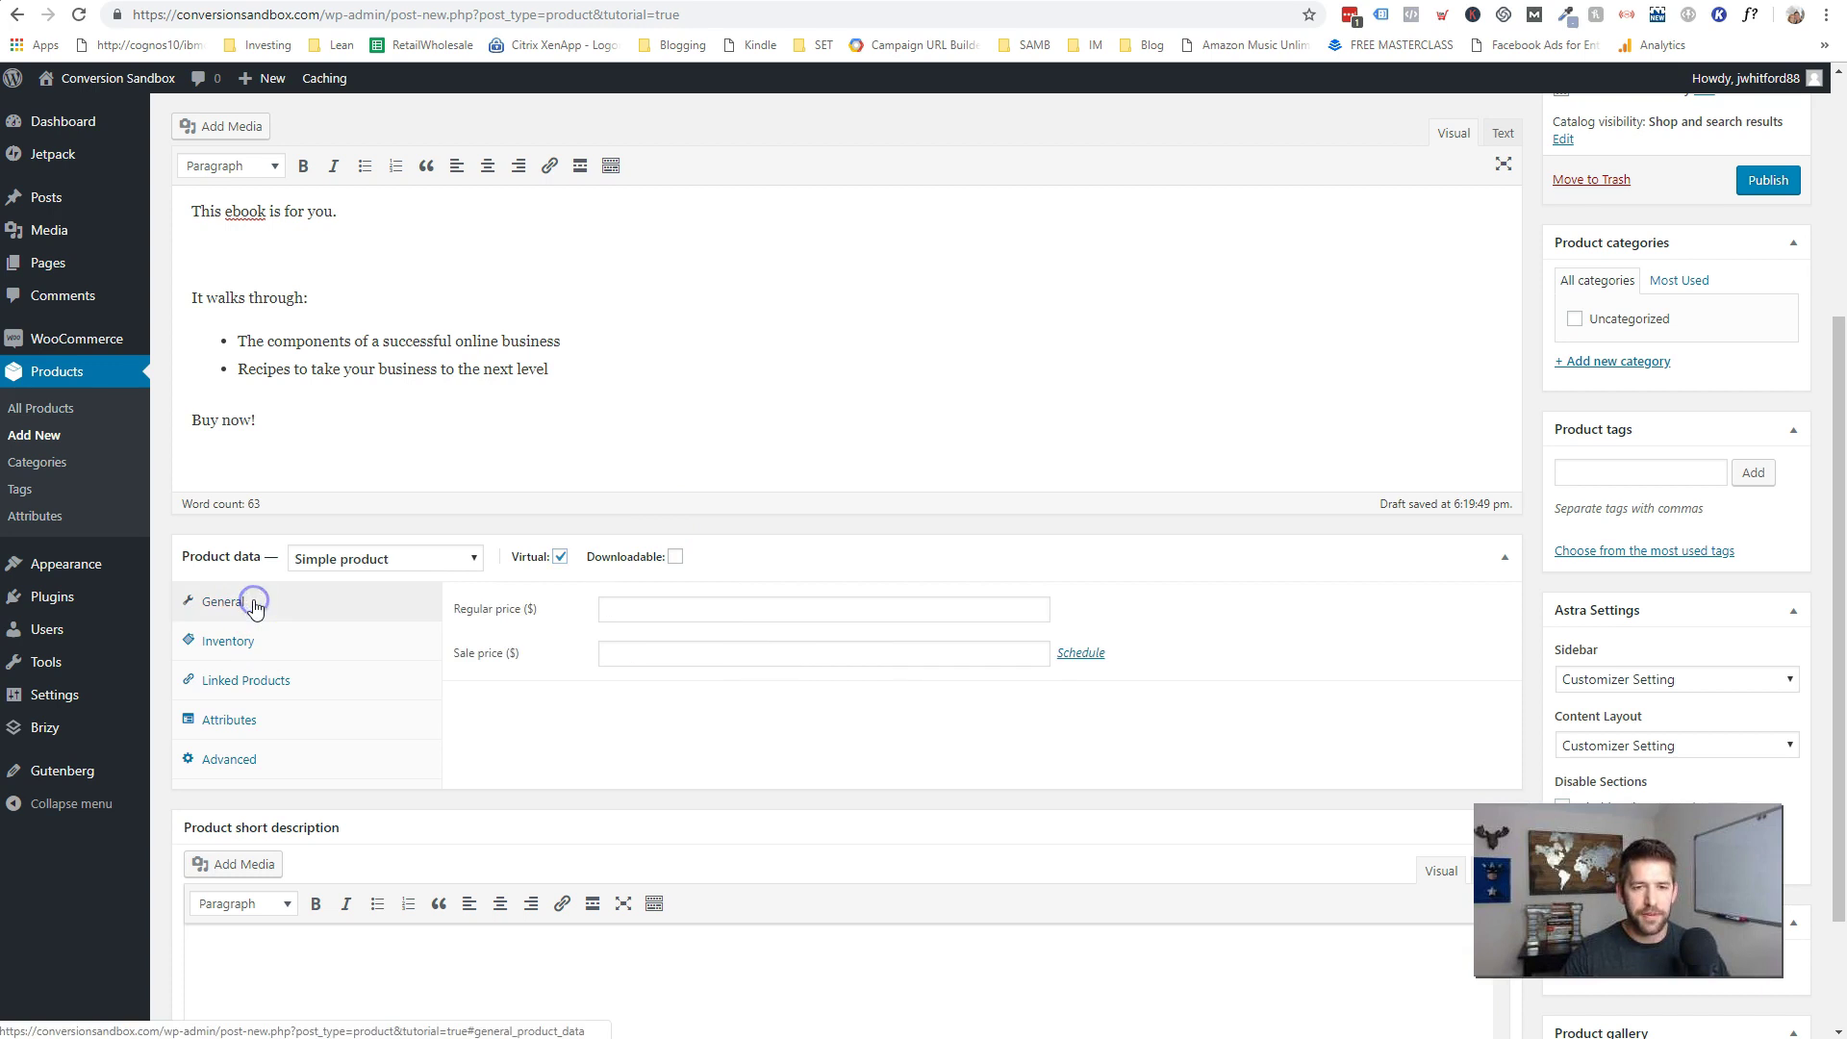
click(675, 560)
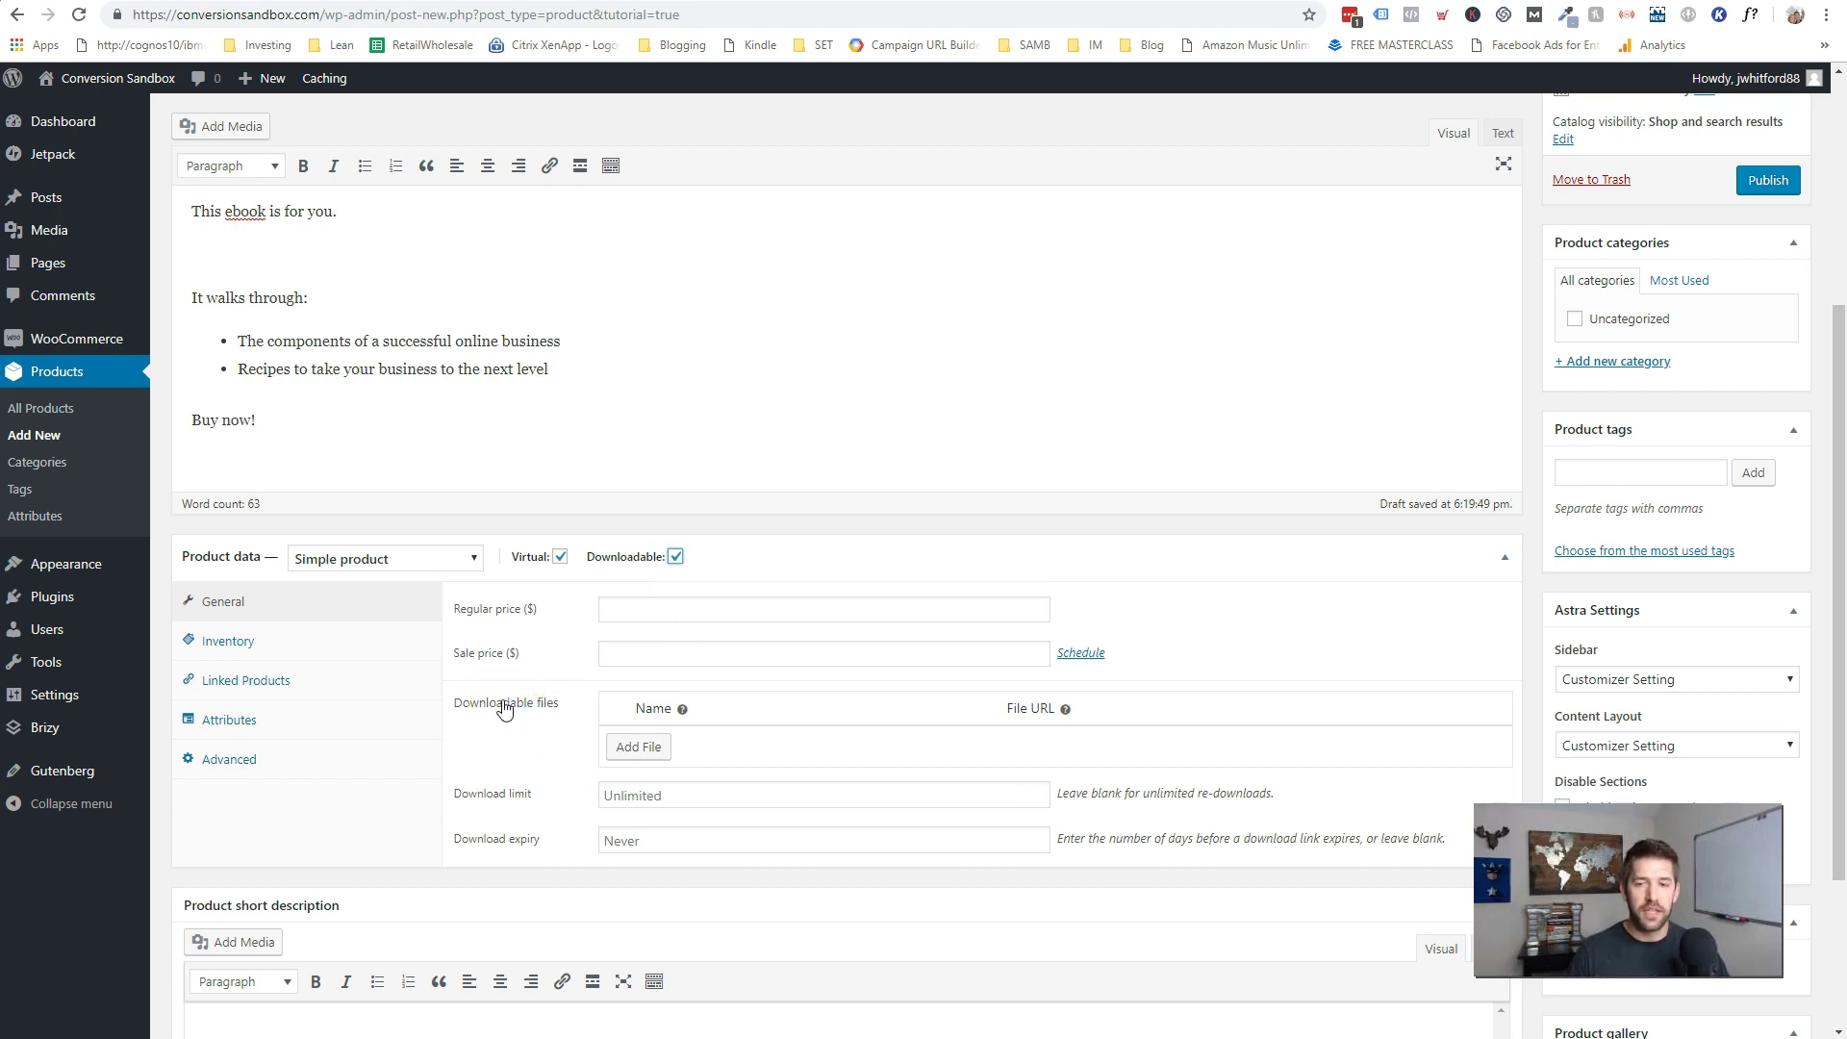
click(630, 796)
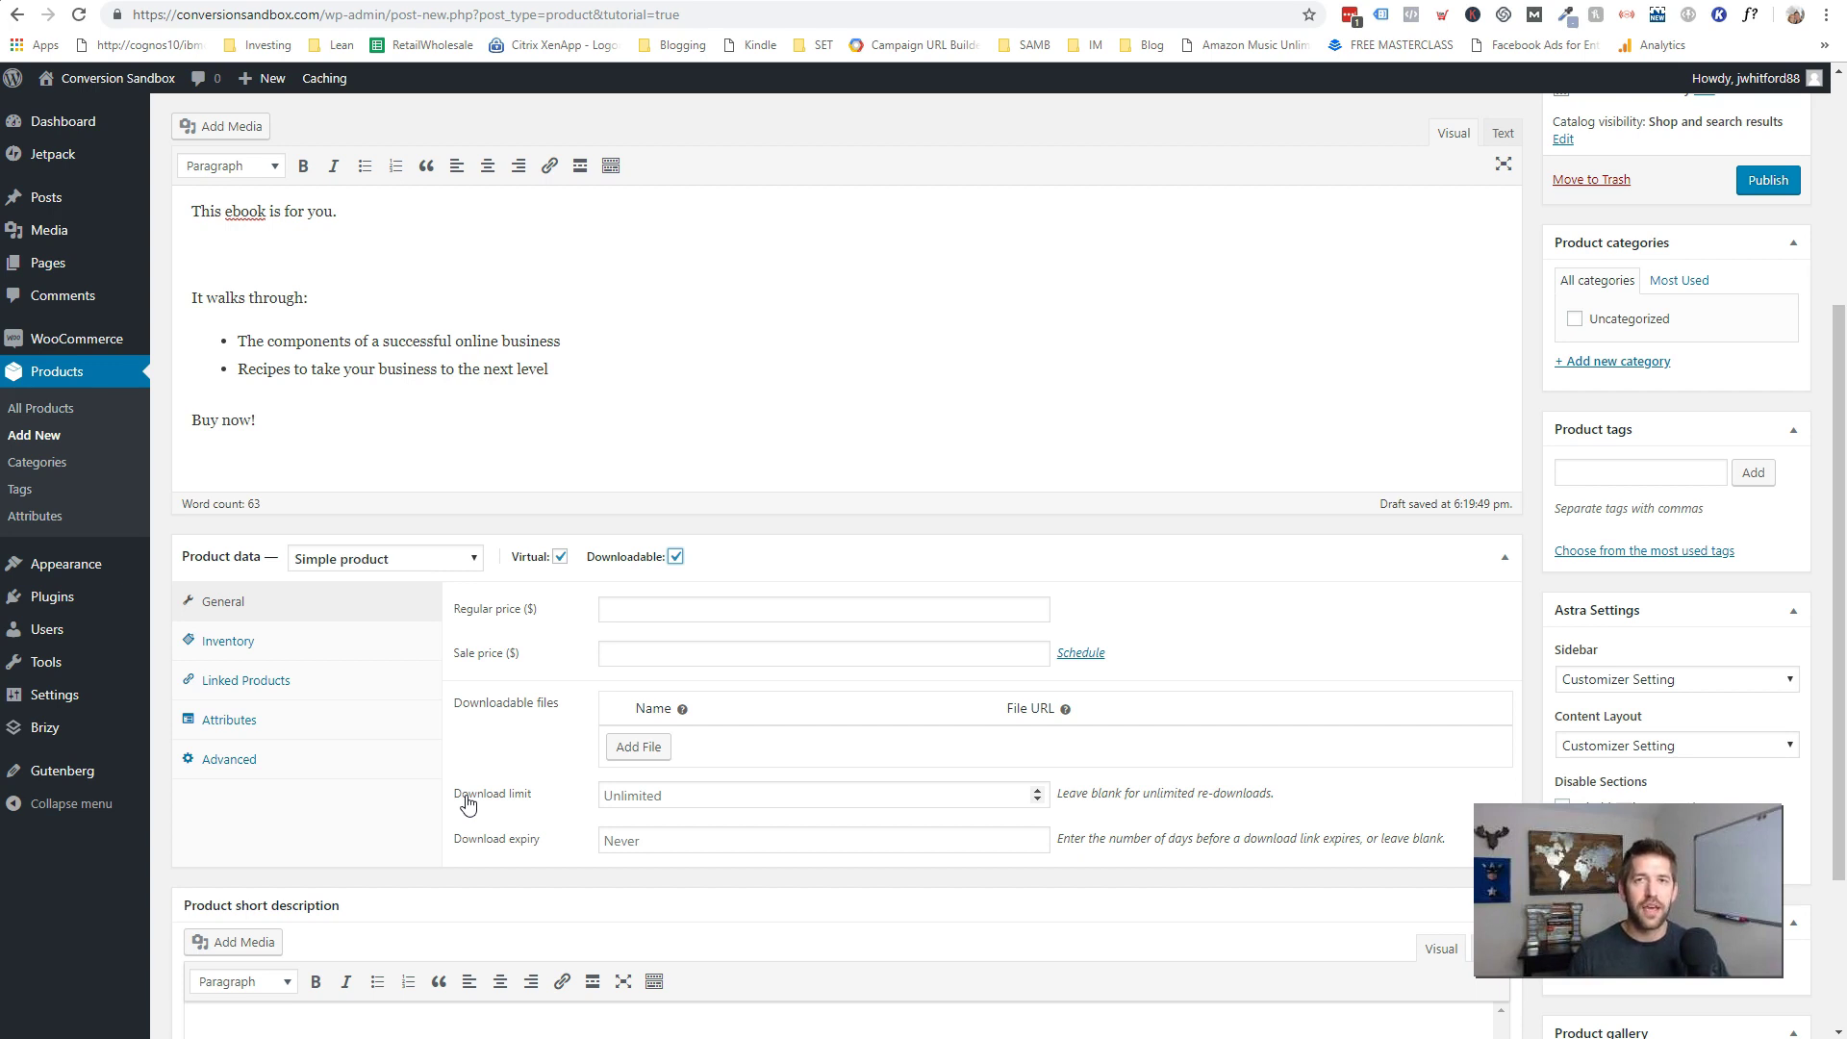
click(476, 843)
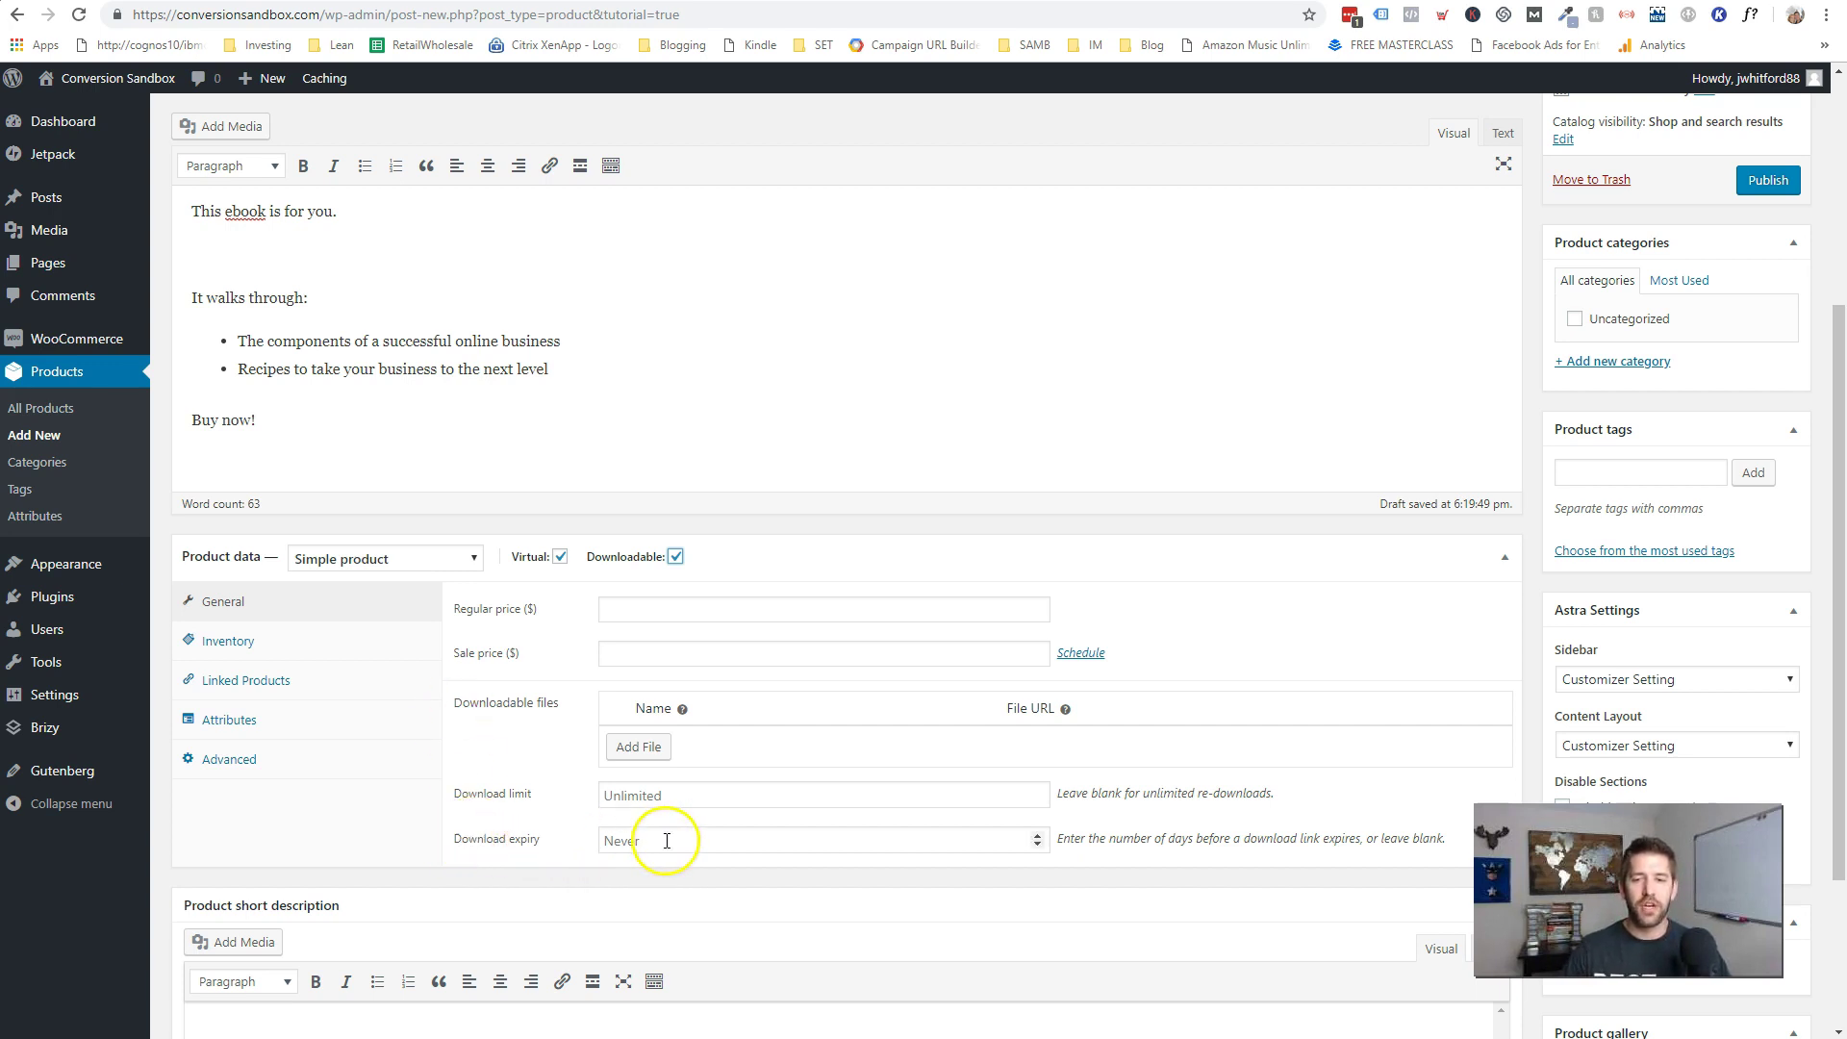
- Raise the download expiry to 10 days
click(1075, 881)
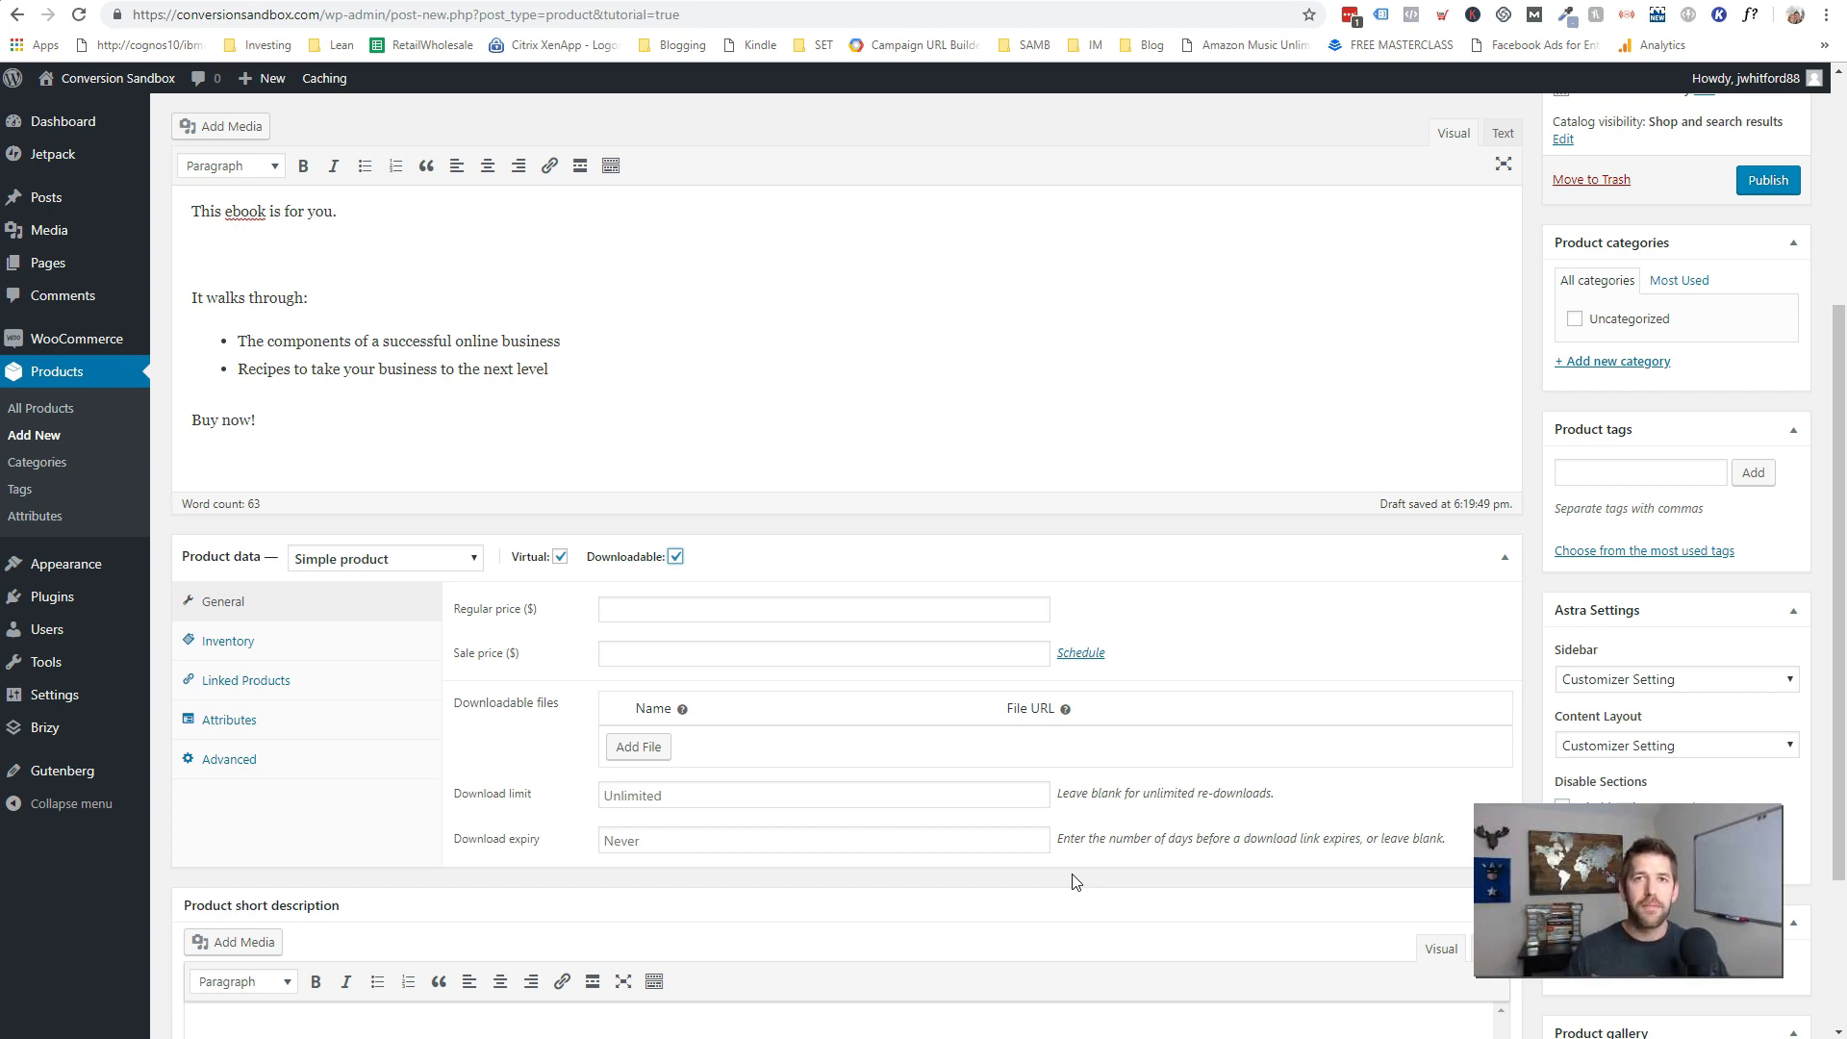
click(846, 839)
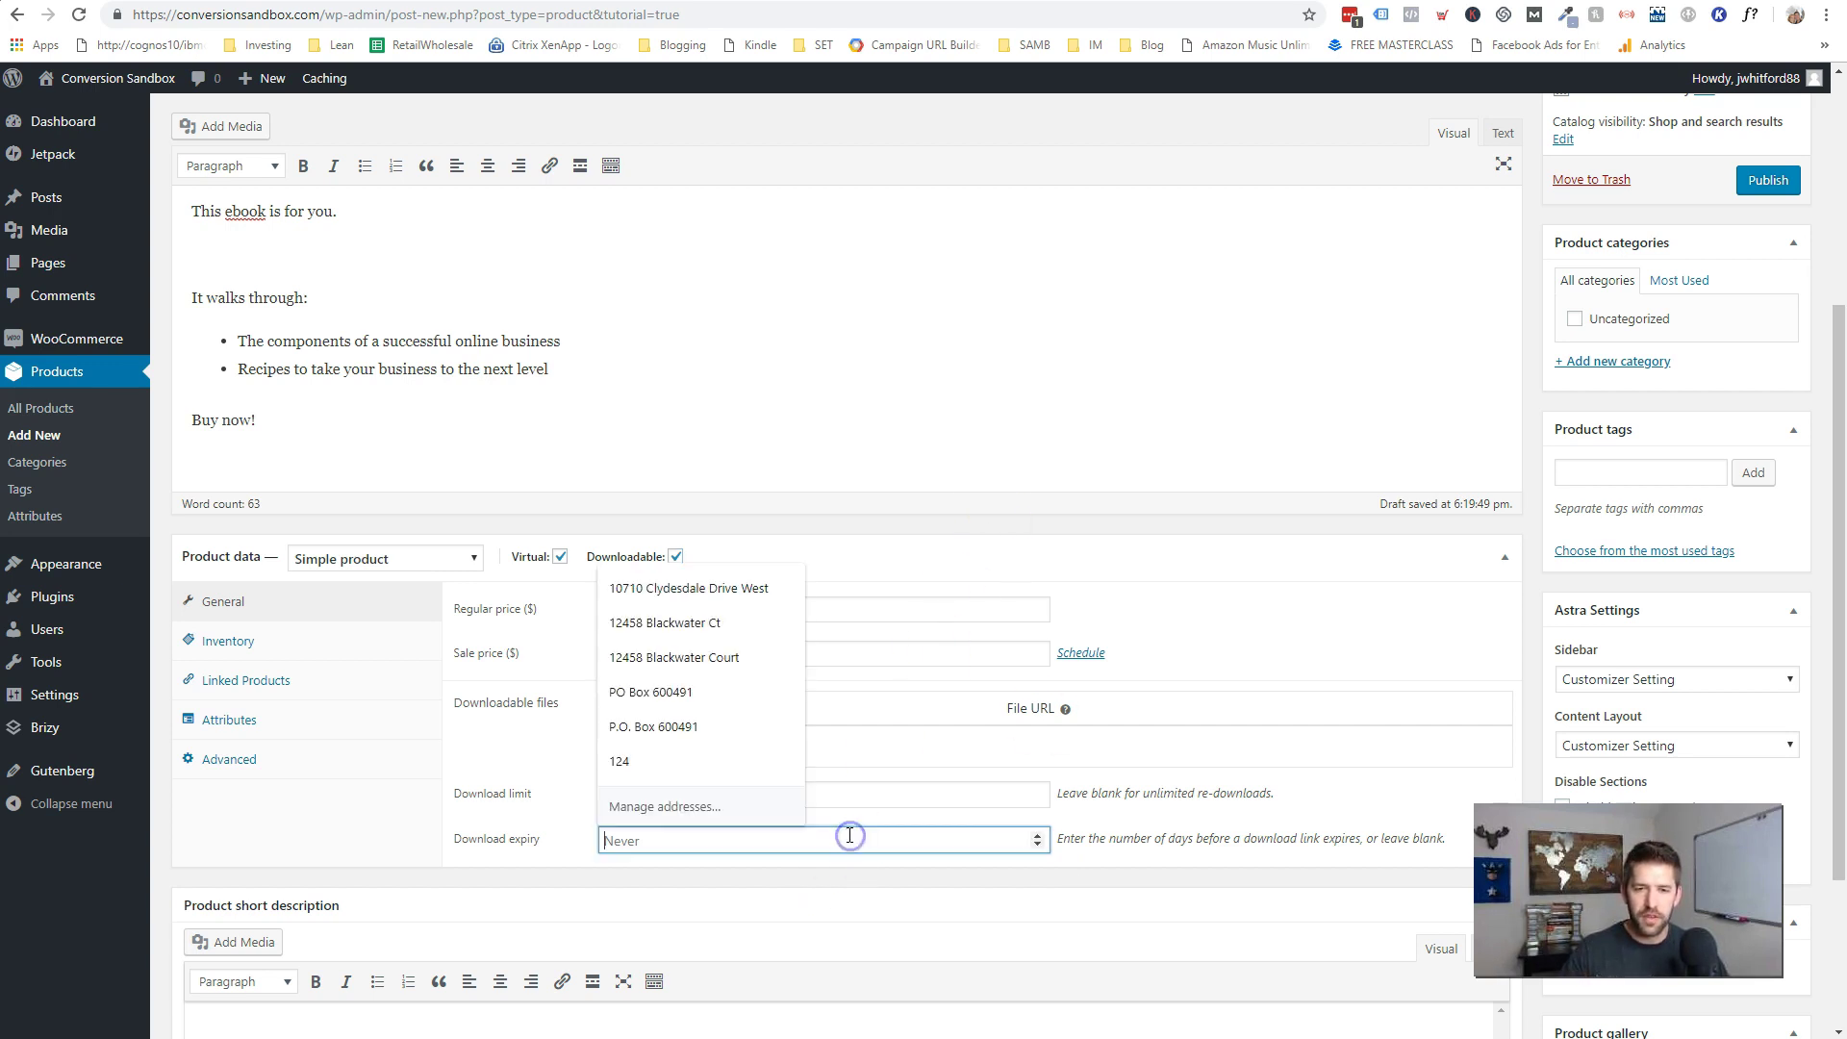
click(1037, 834)
click(1037, 834)
click(1037, 834)
click(1037, 834)
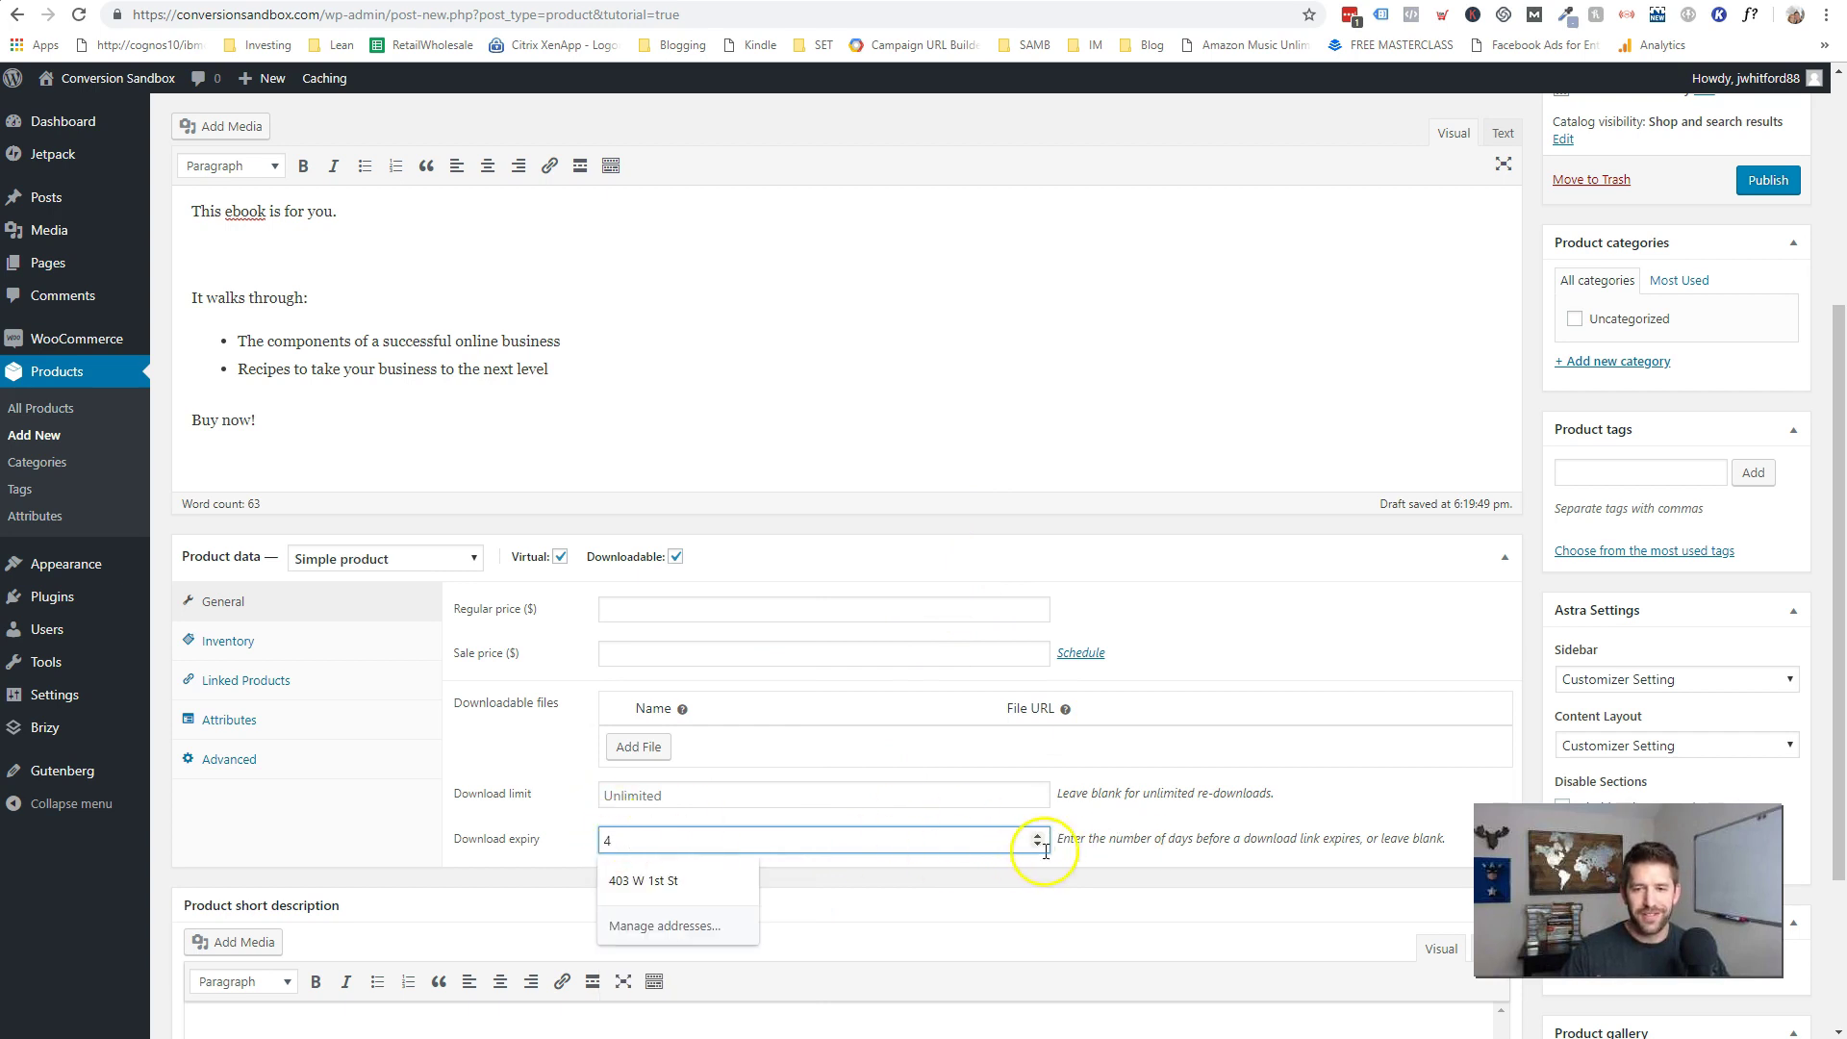
click(1039, 835)
click(1039, 835)
click(1039, 835)
click(1038, 834)
click(1038, 834)
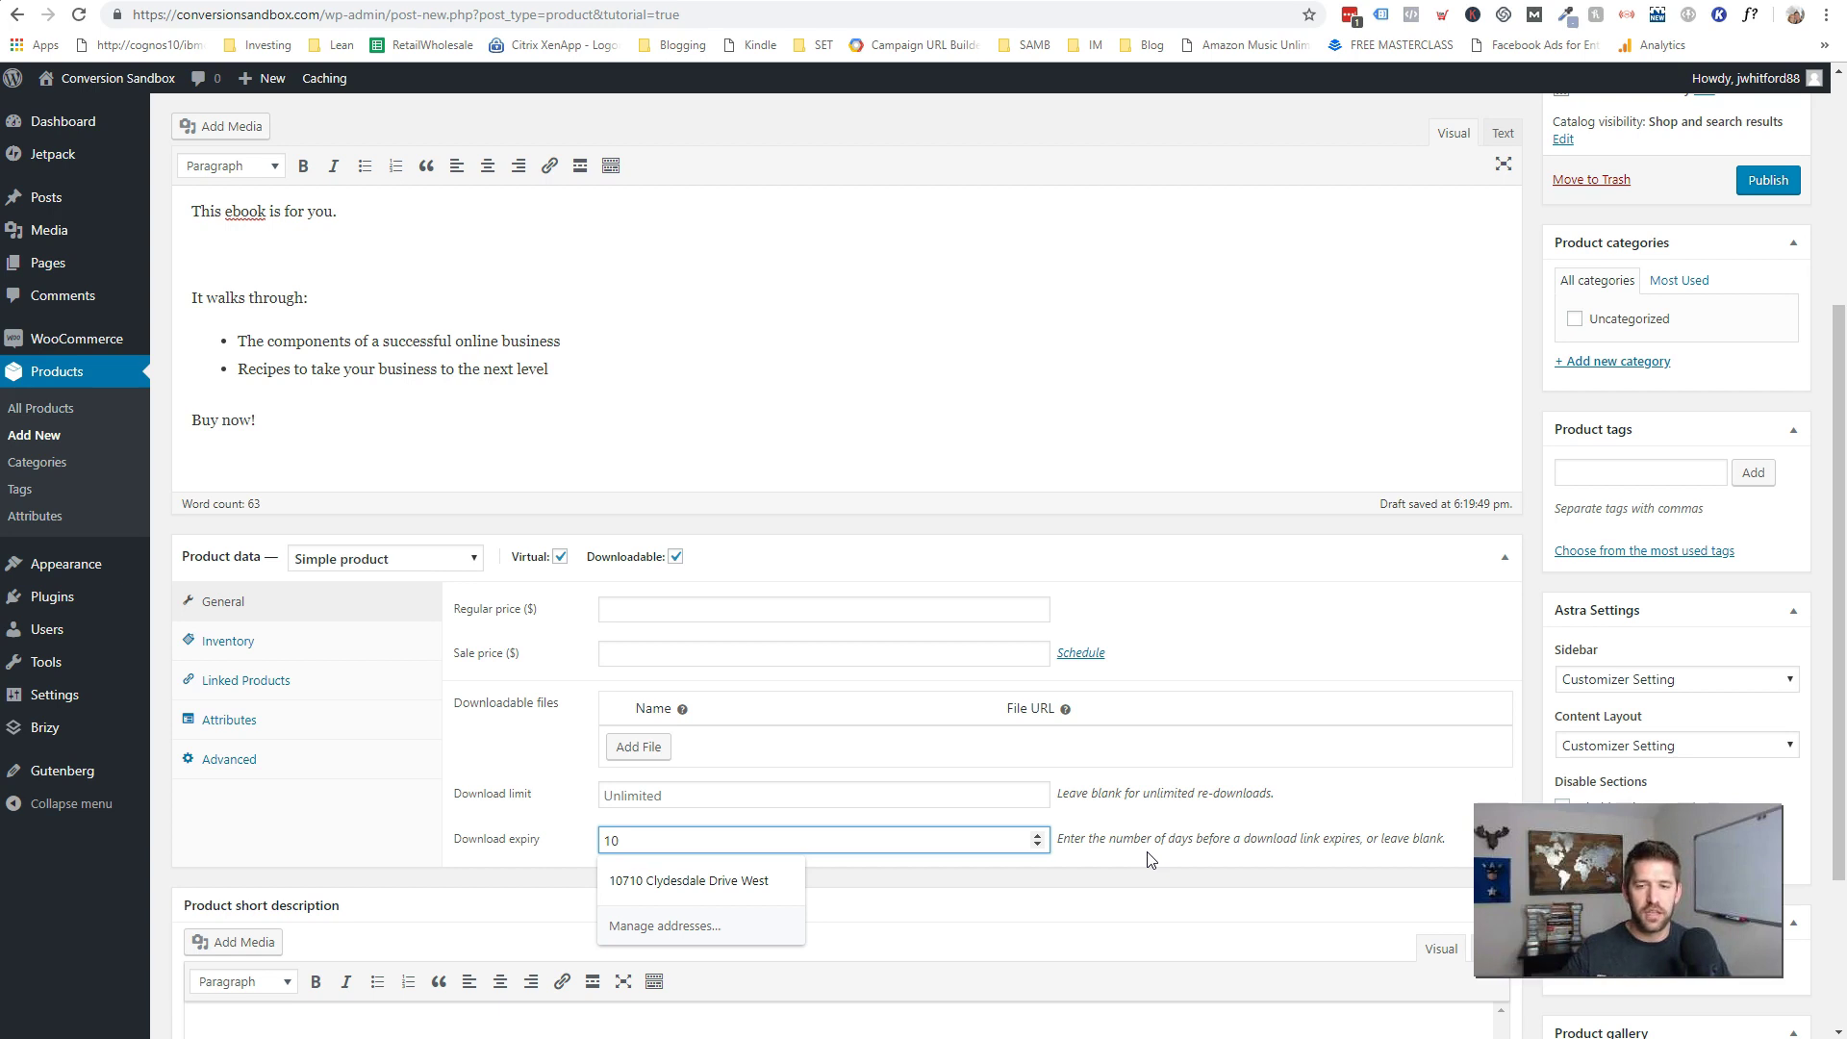
click(1191, 816)
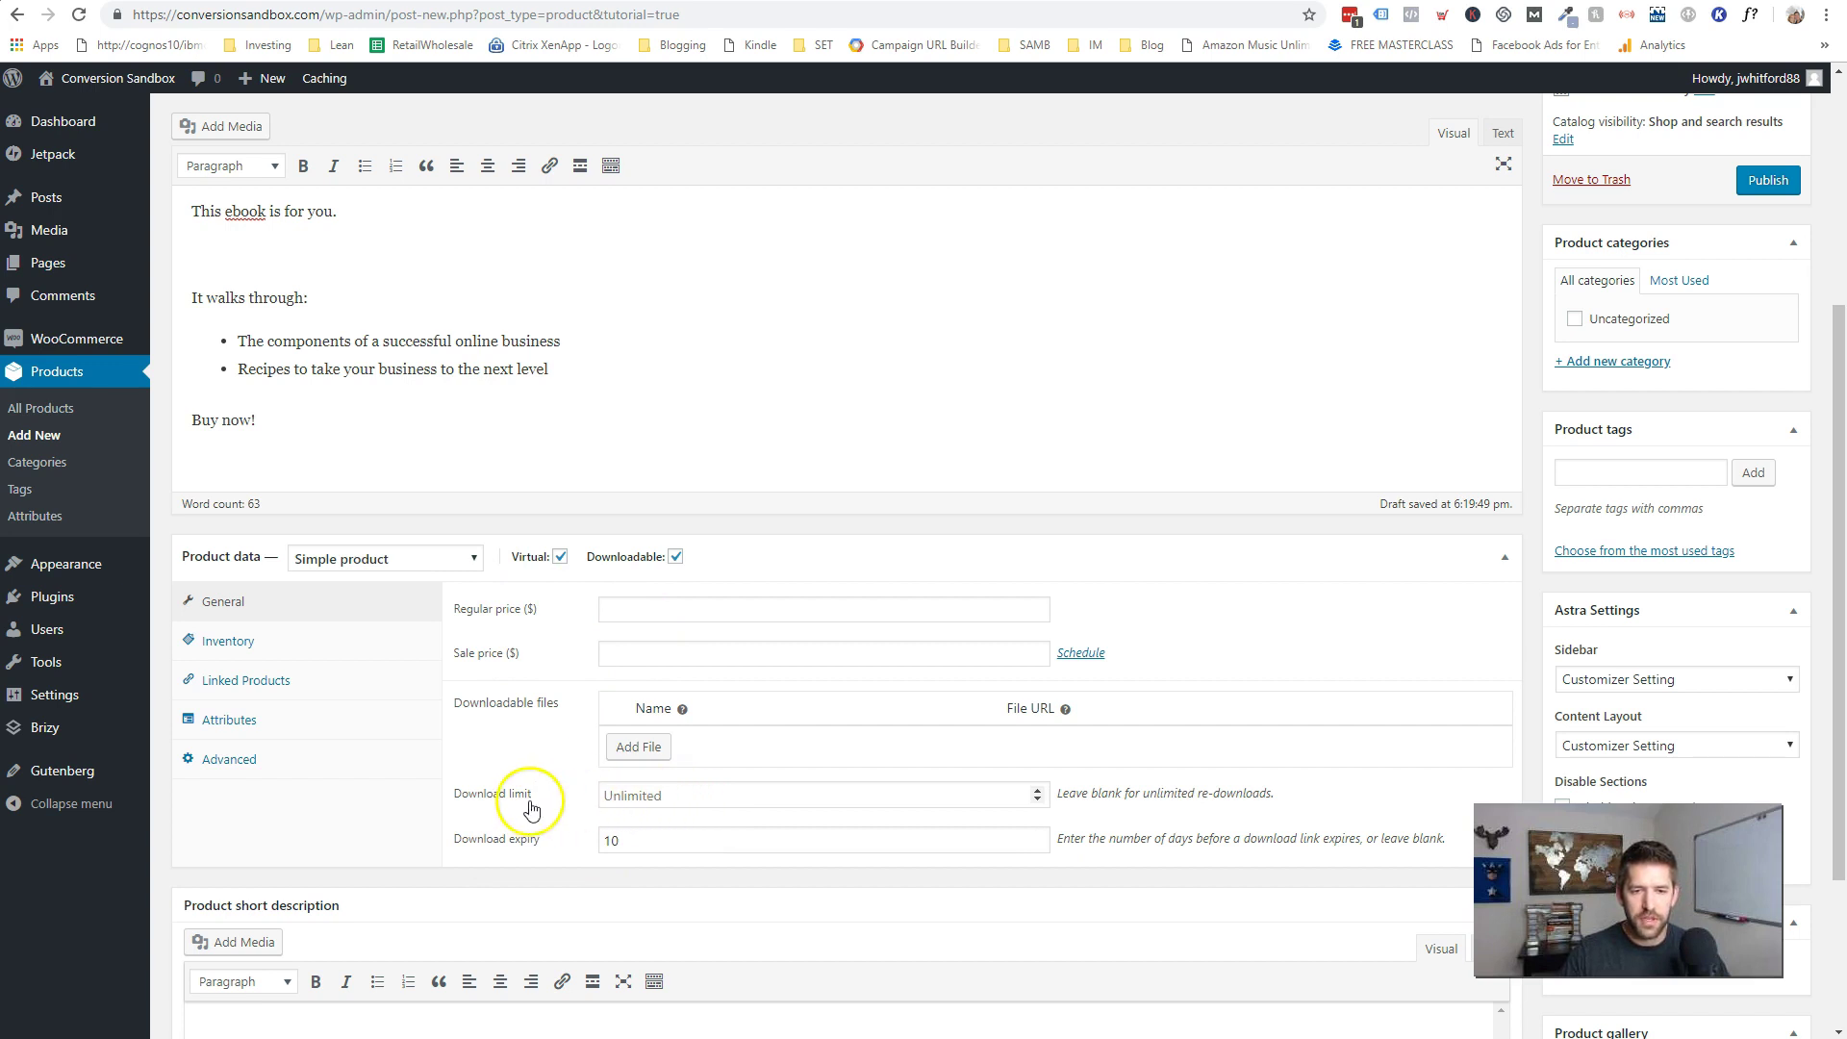
click(628, 606)
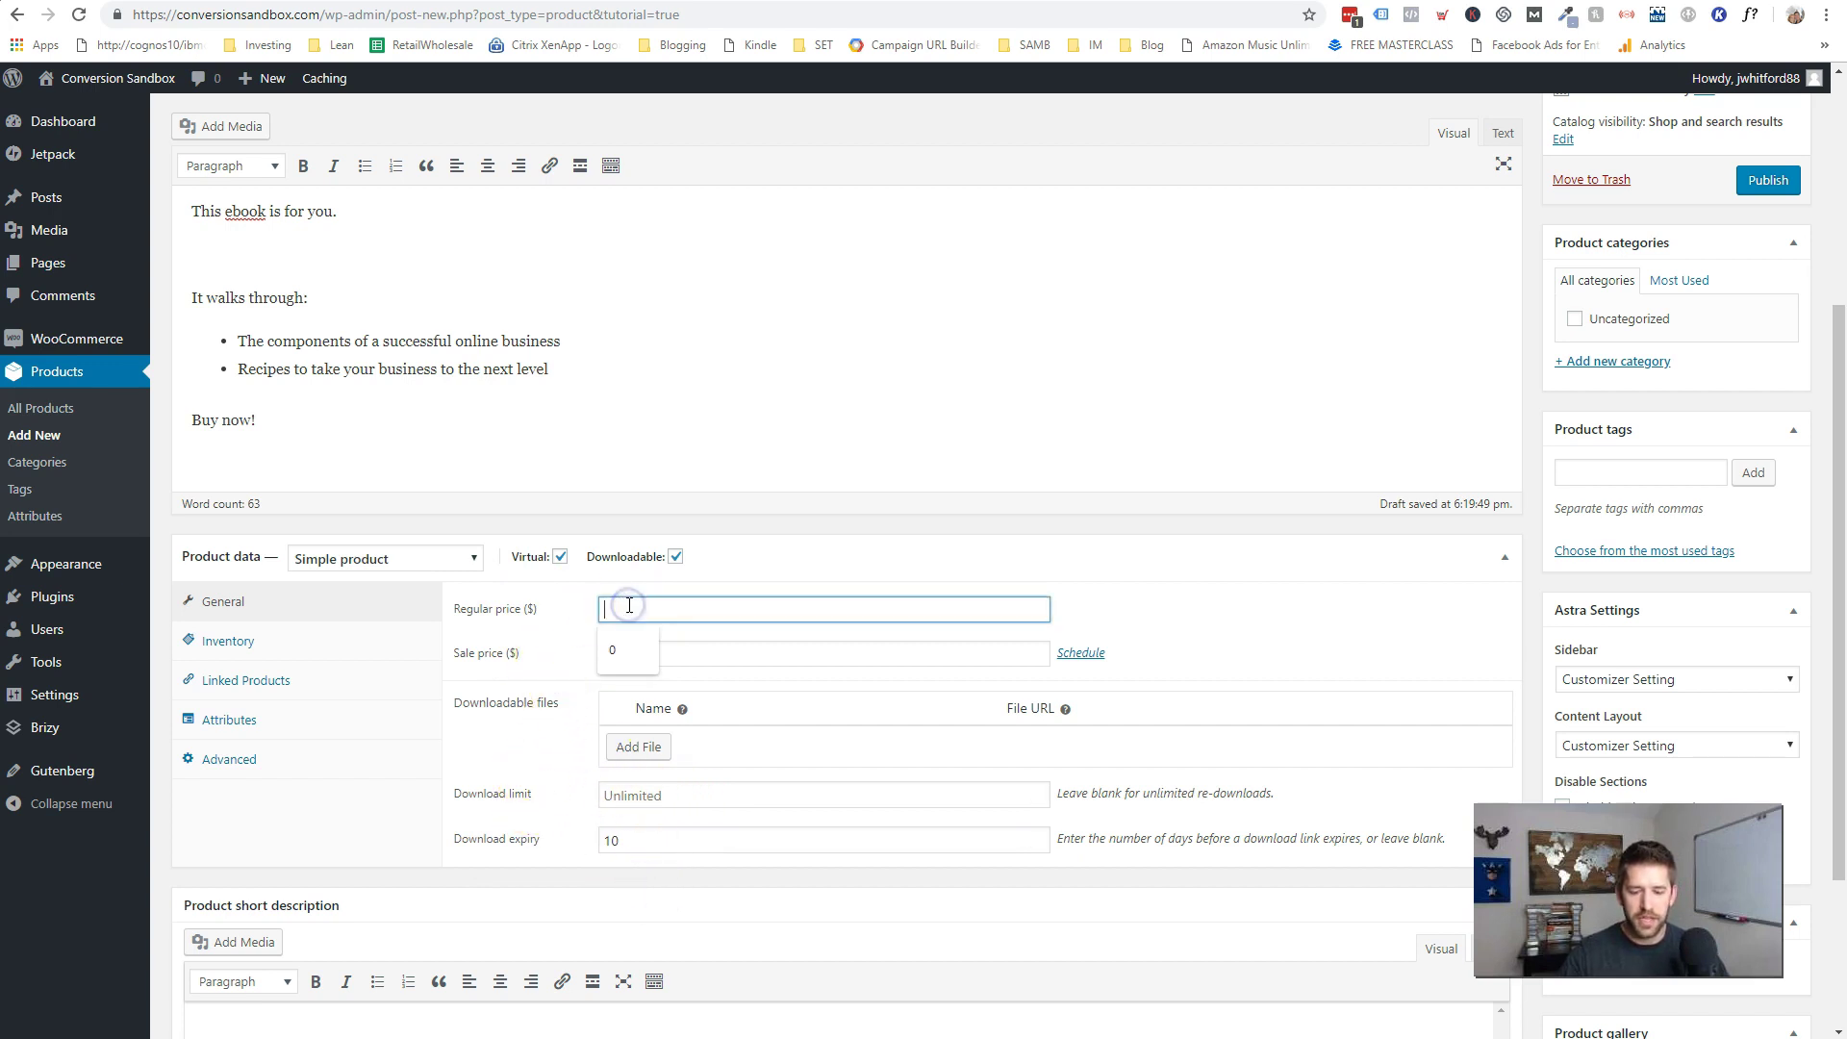
- Price the ebook at $47 with a $27 sale scheduled from 22 to 27 November 2018
text(47)
key(Tab)
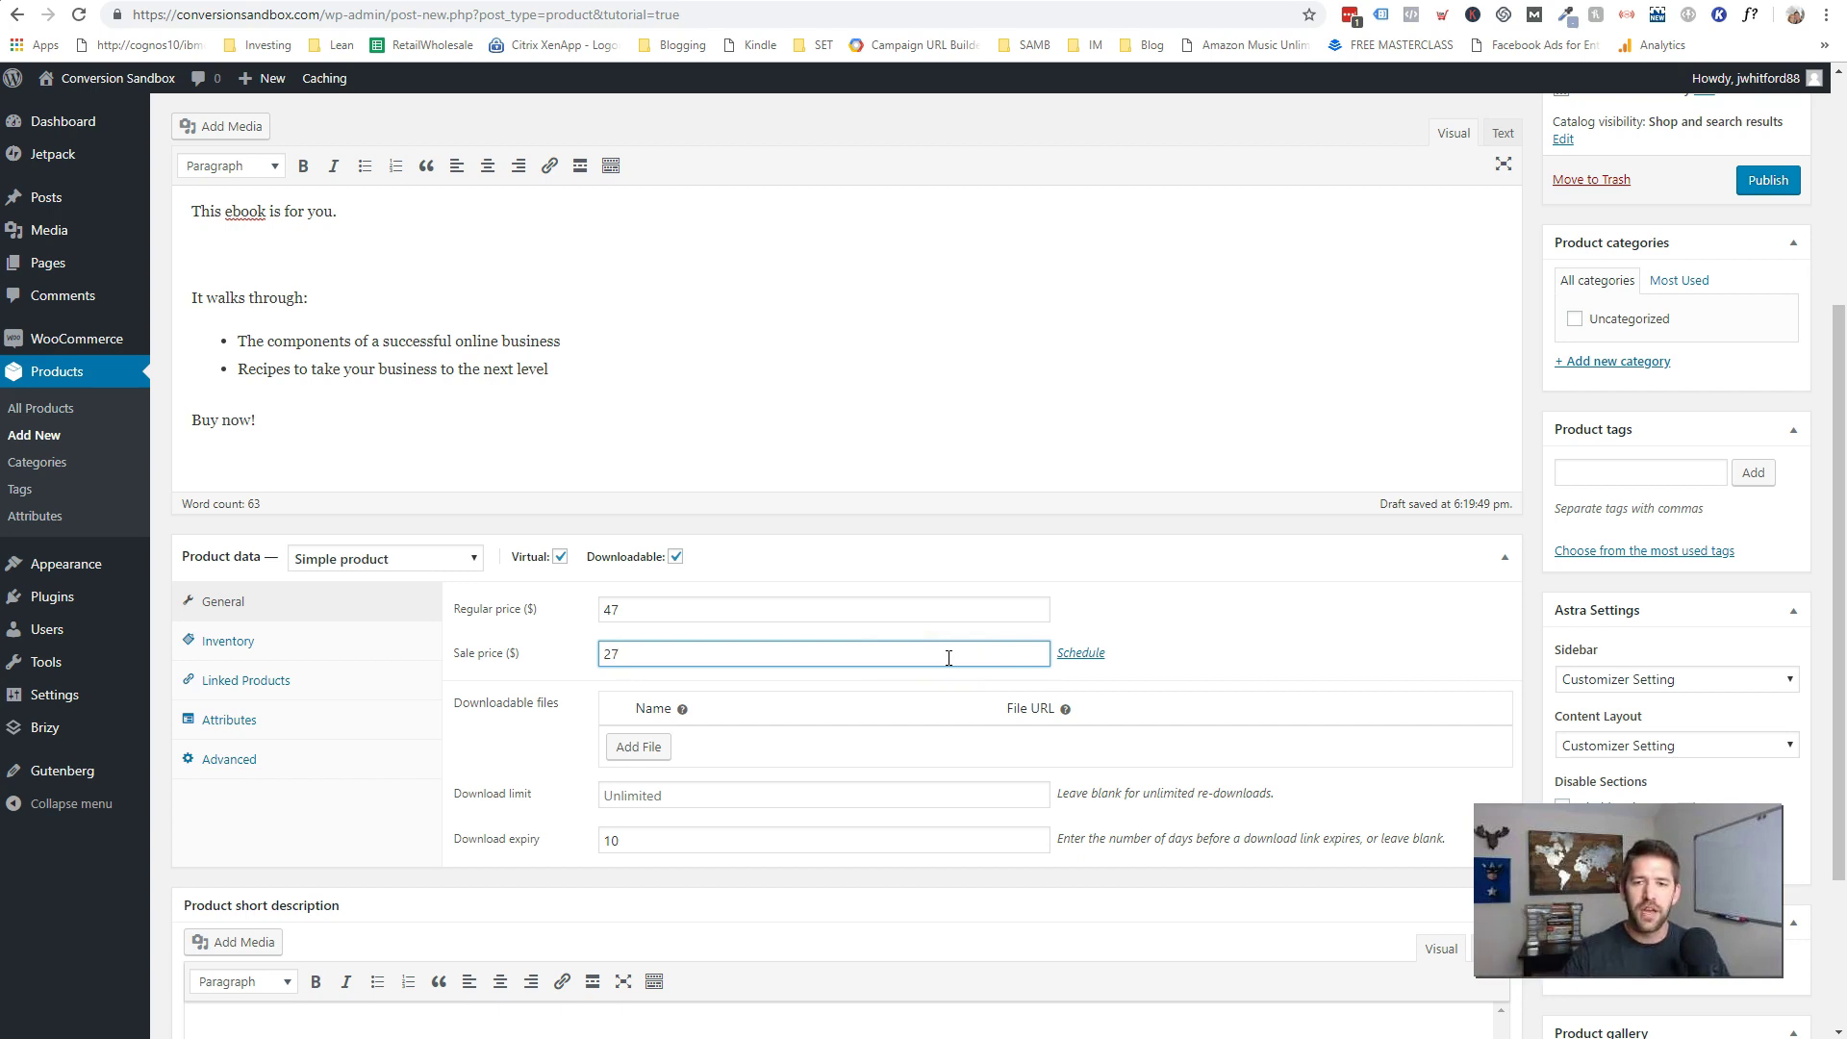
click(1080, 653)
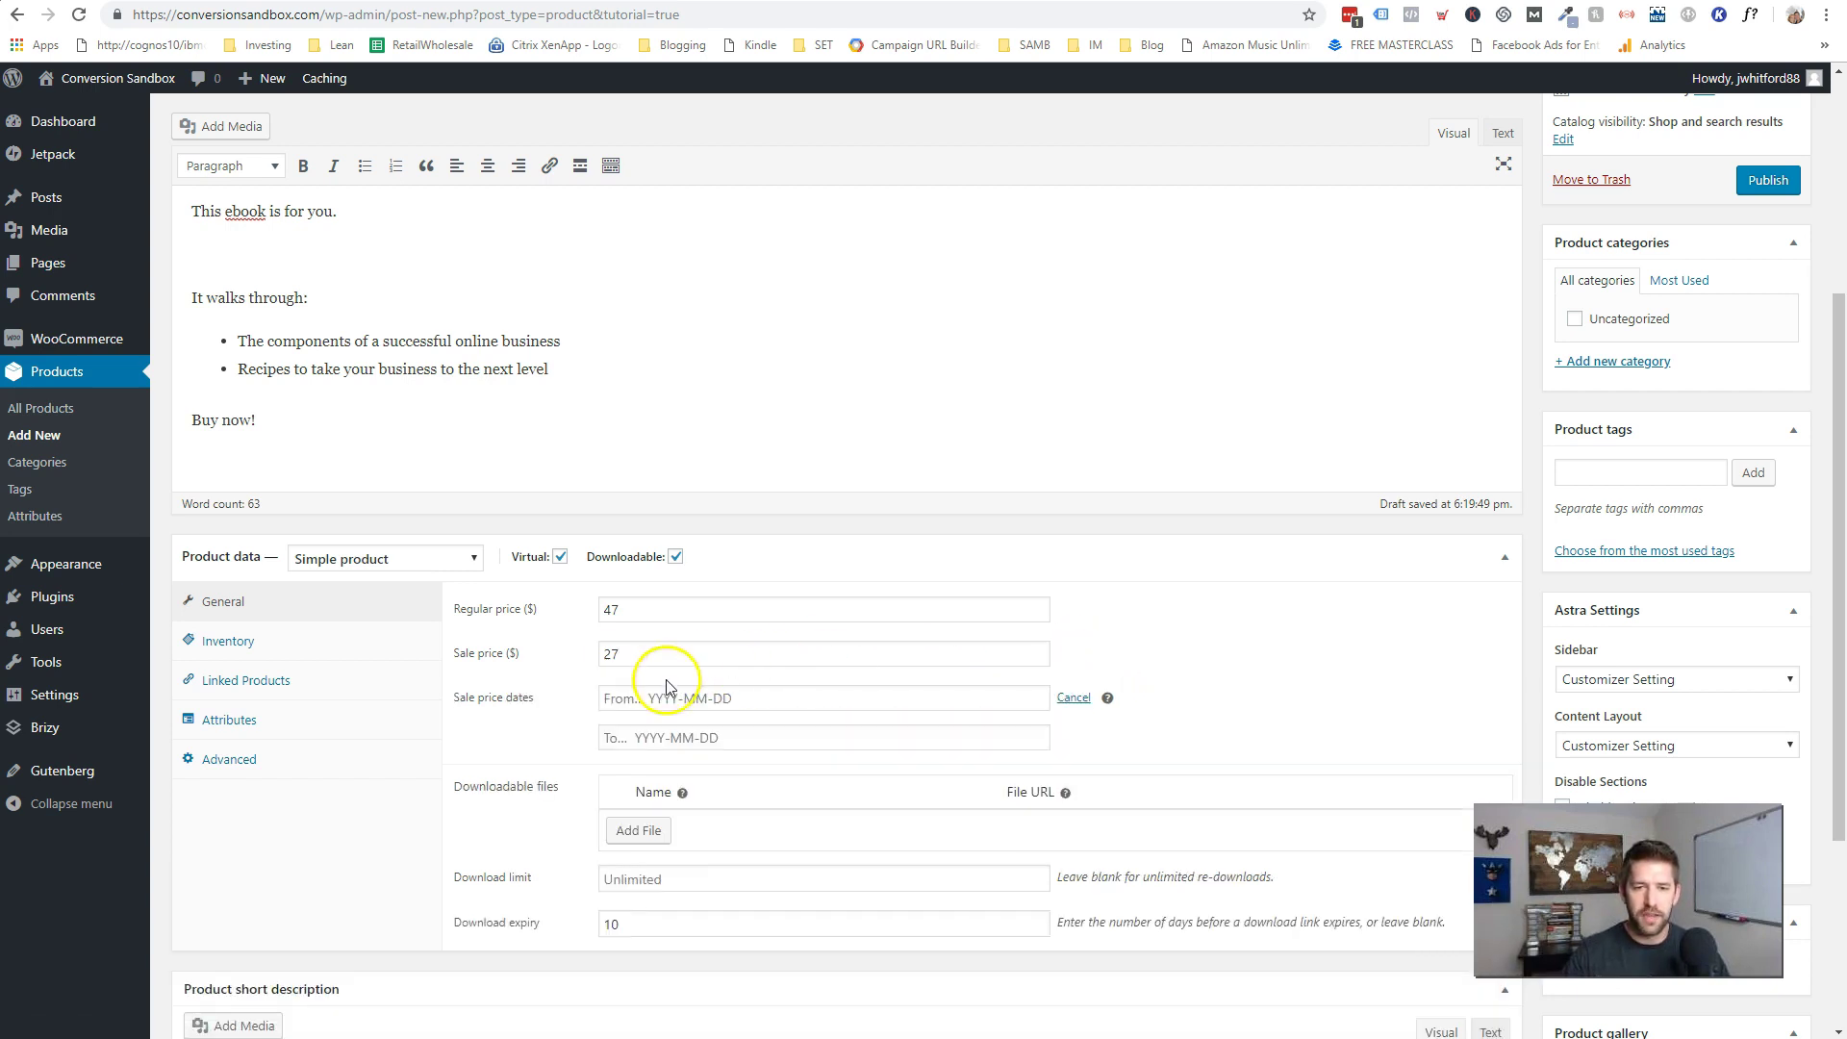
click(668, 696)
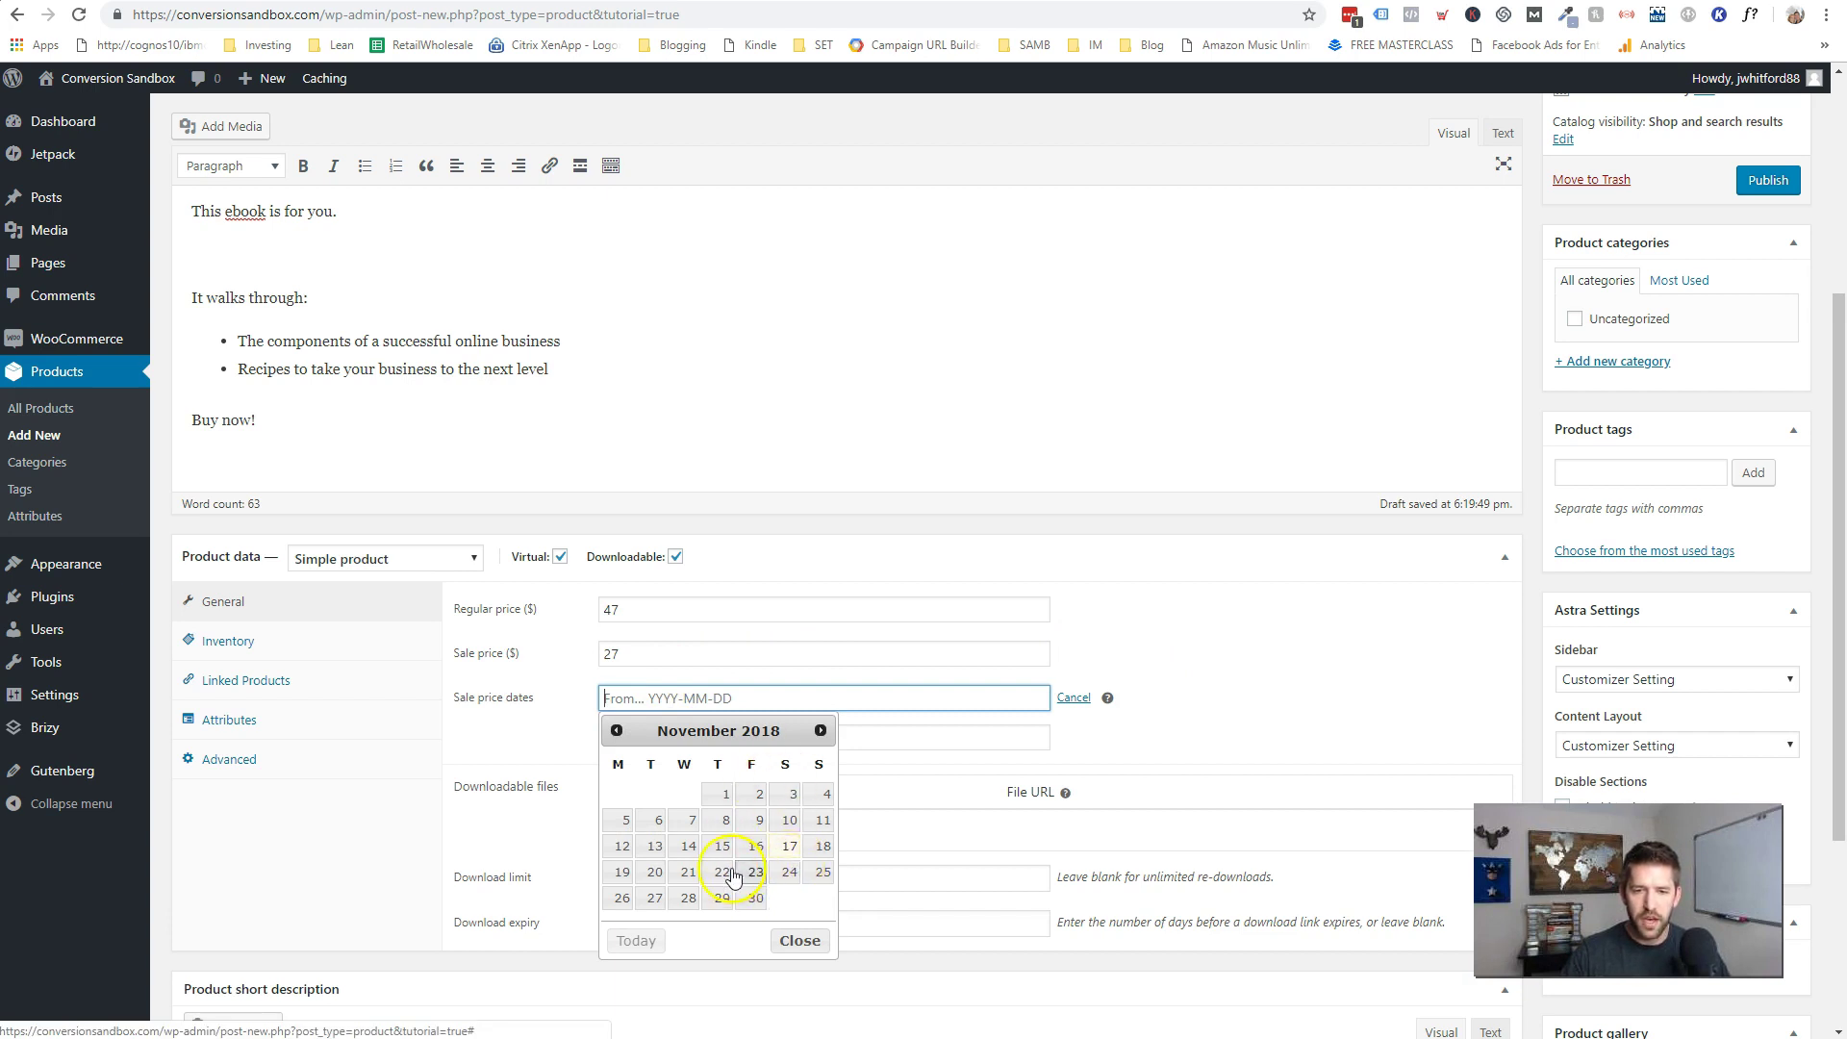
click(723, 873)
click(766, 739)
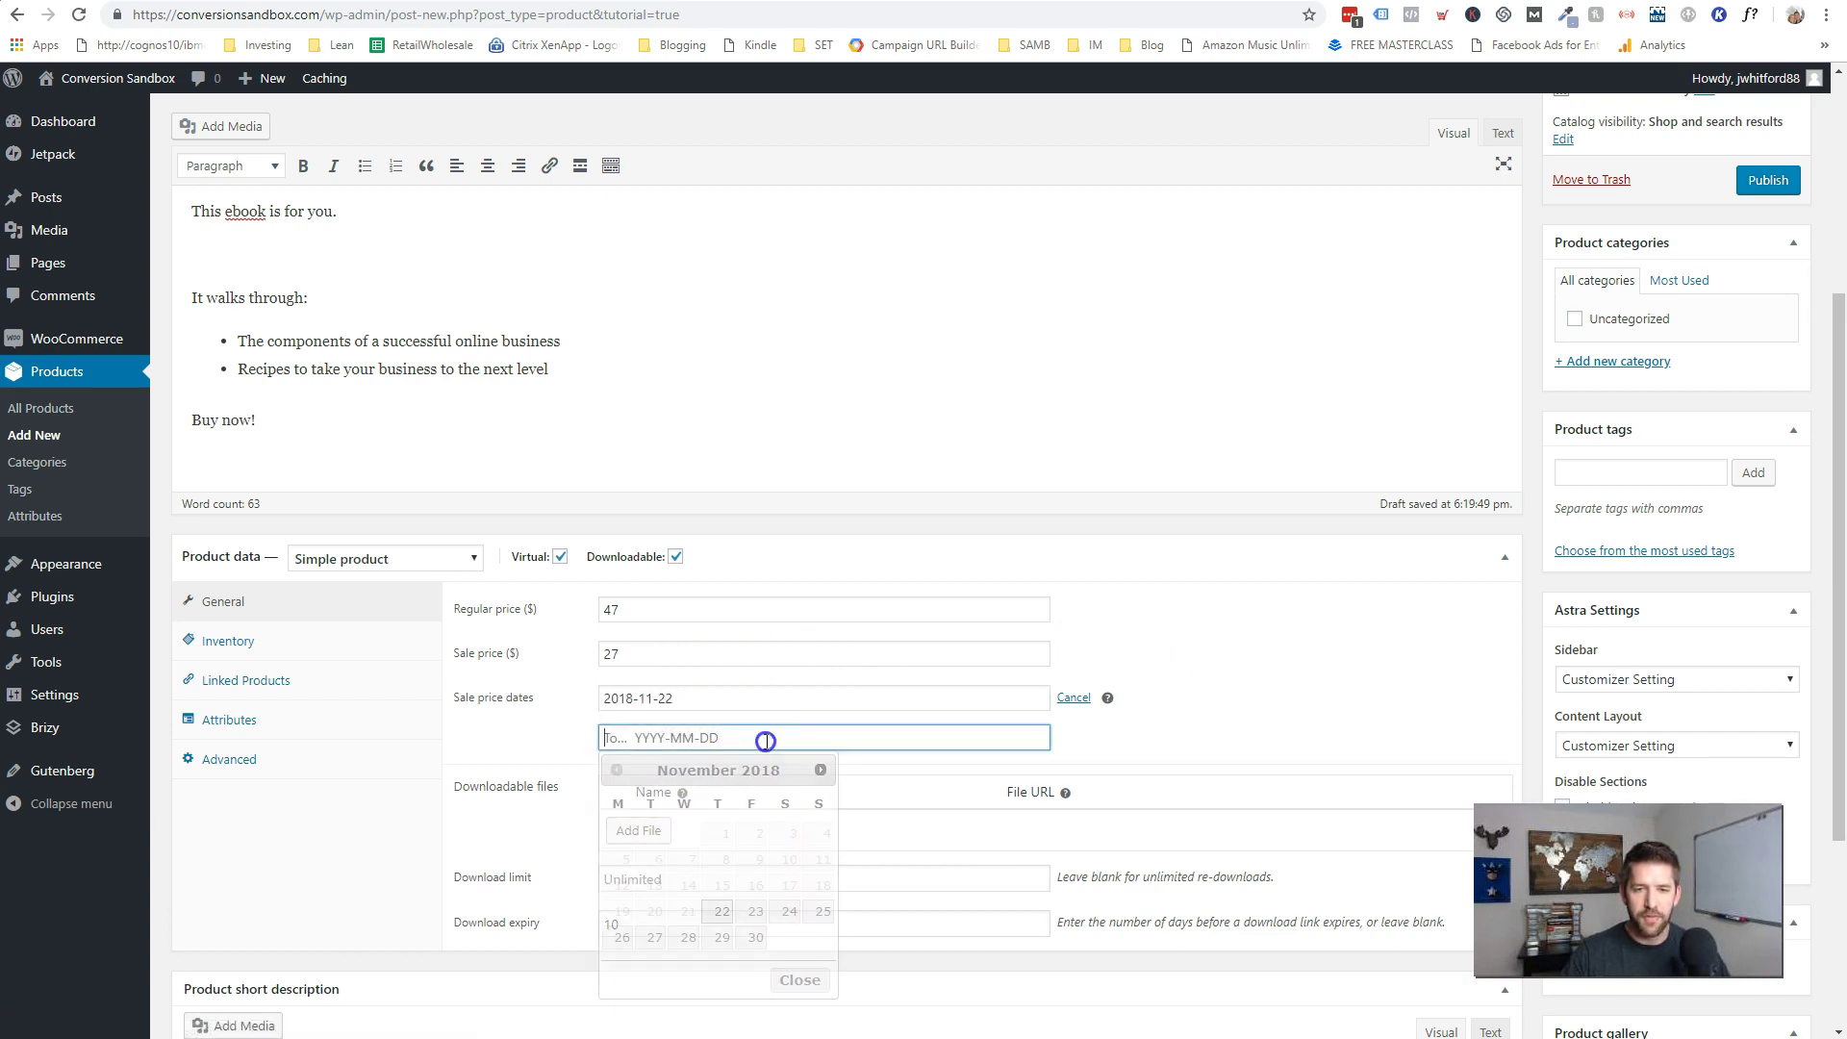
click(654, 946)
scroll(1173, 746, down, 1)
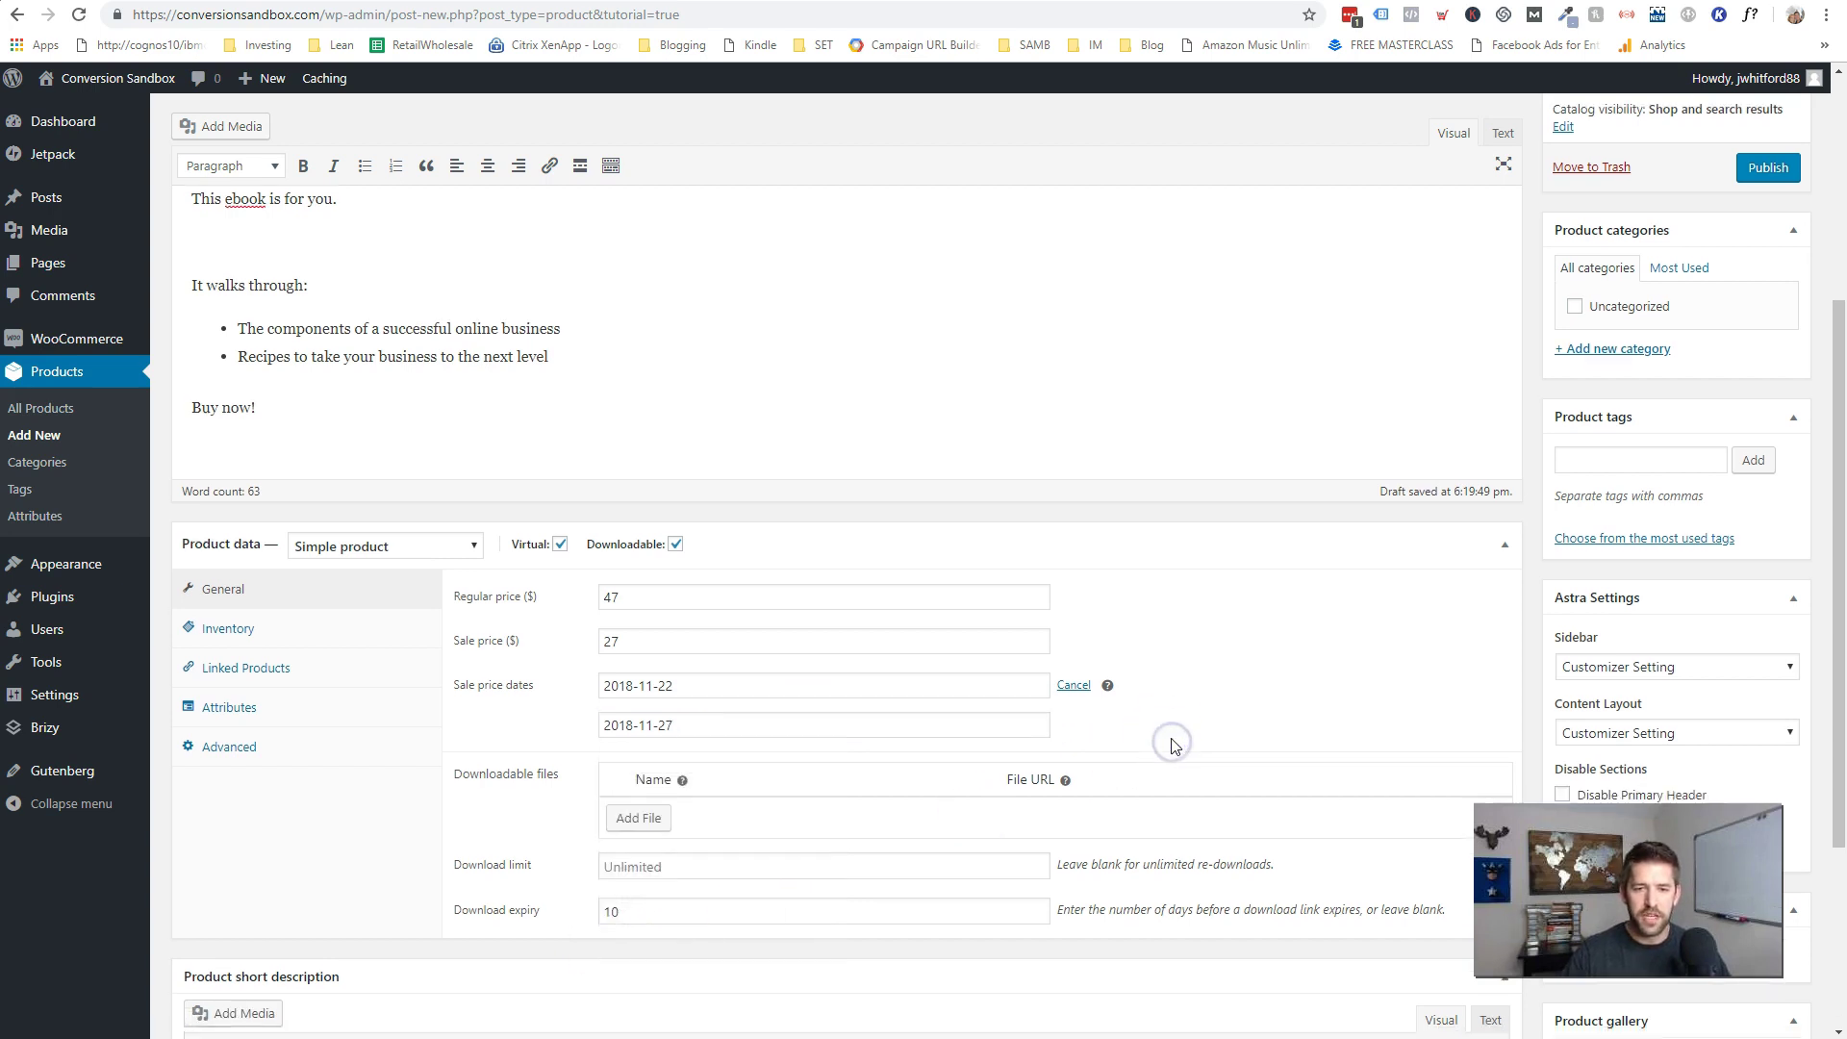
scroll(1173, 746, down, 2)
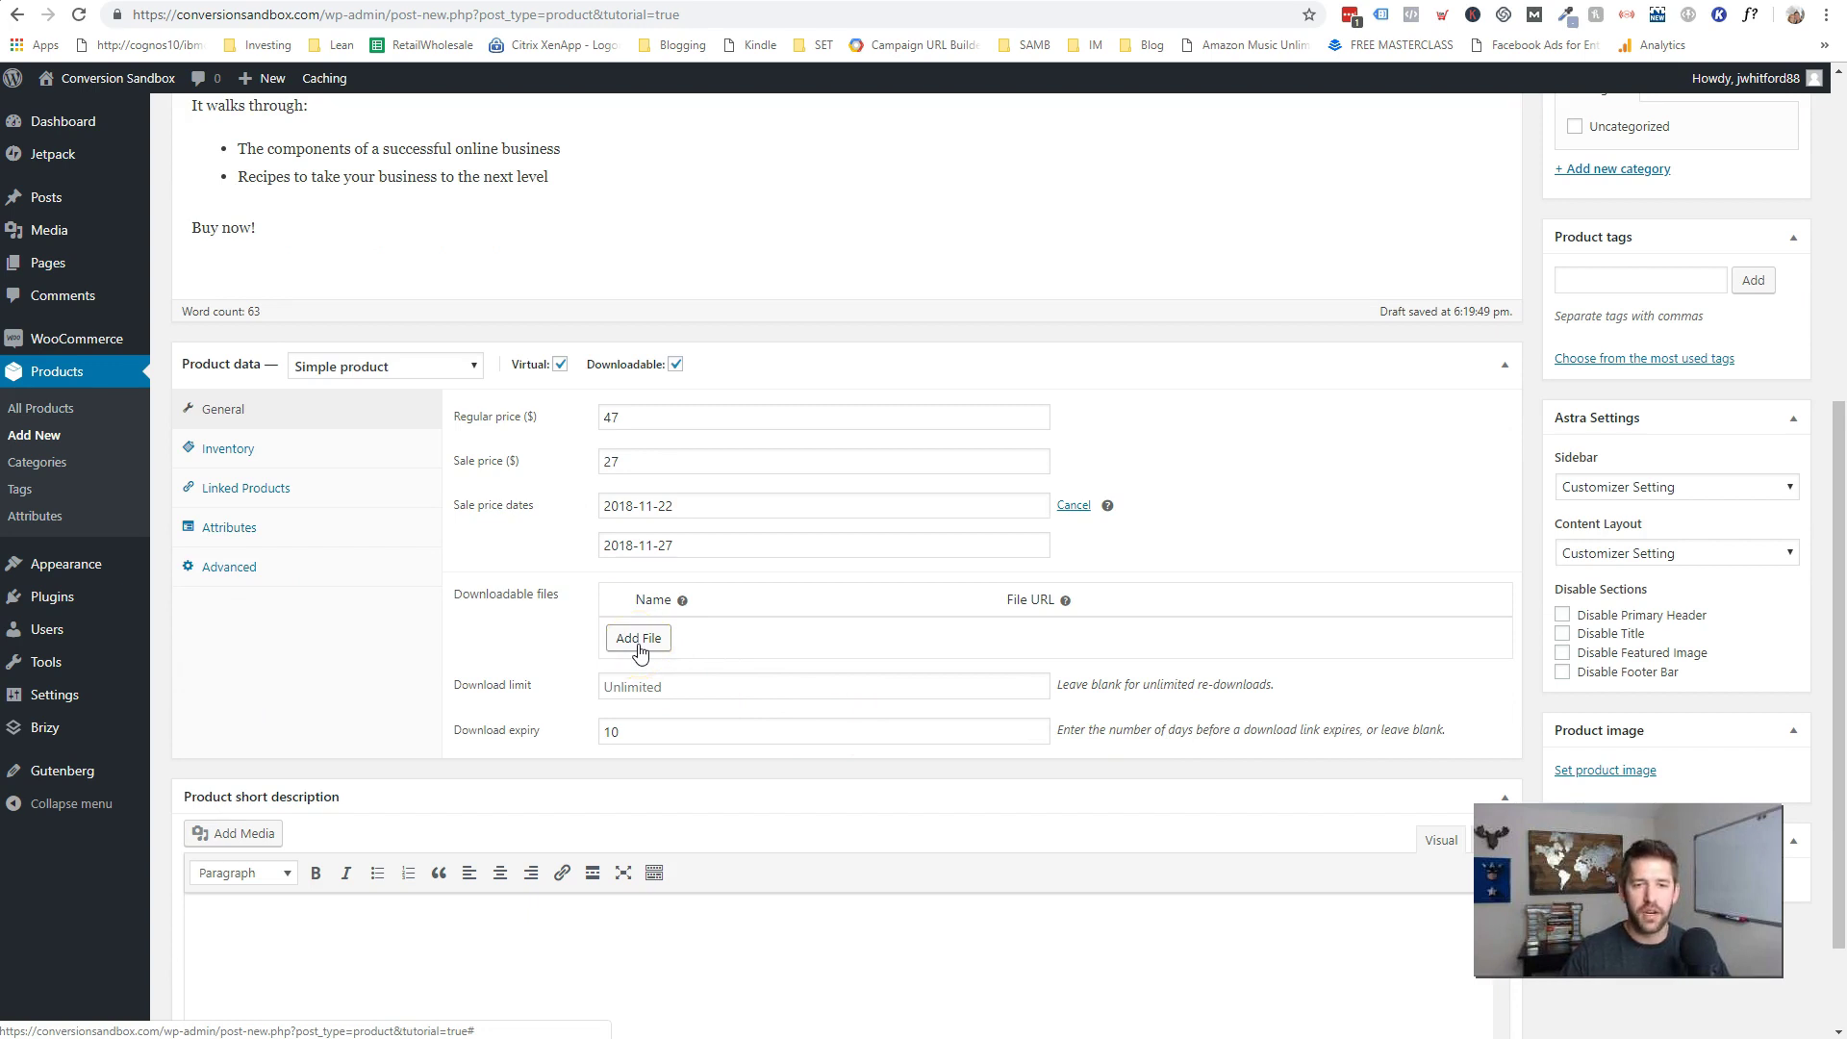
- Add a downloadable file row named 'Ebook : Stack Attack'
click(639, 641)
click(735, 642)
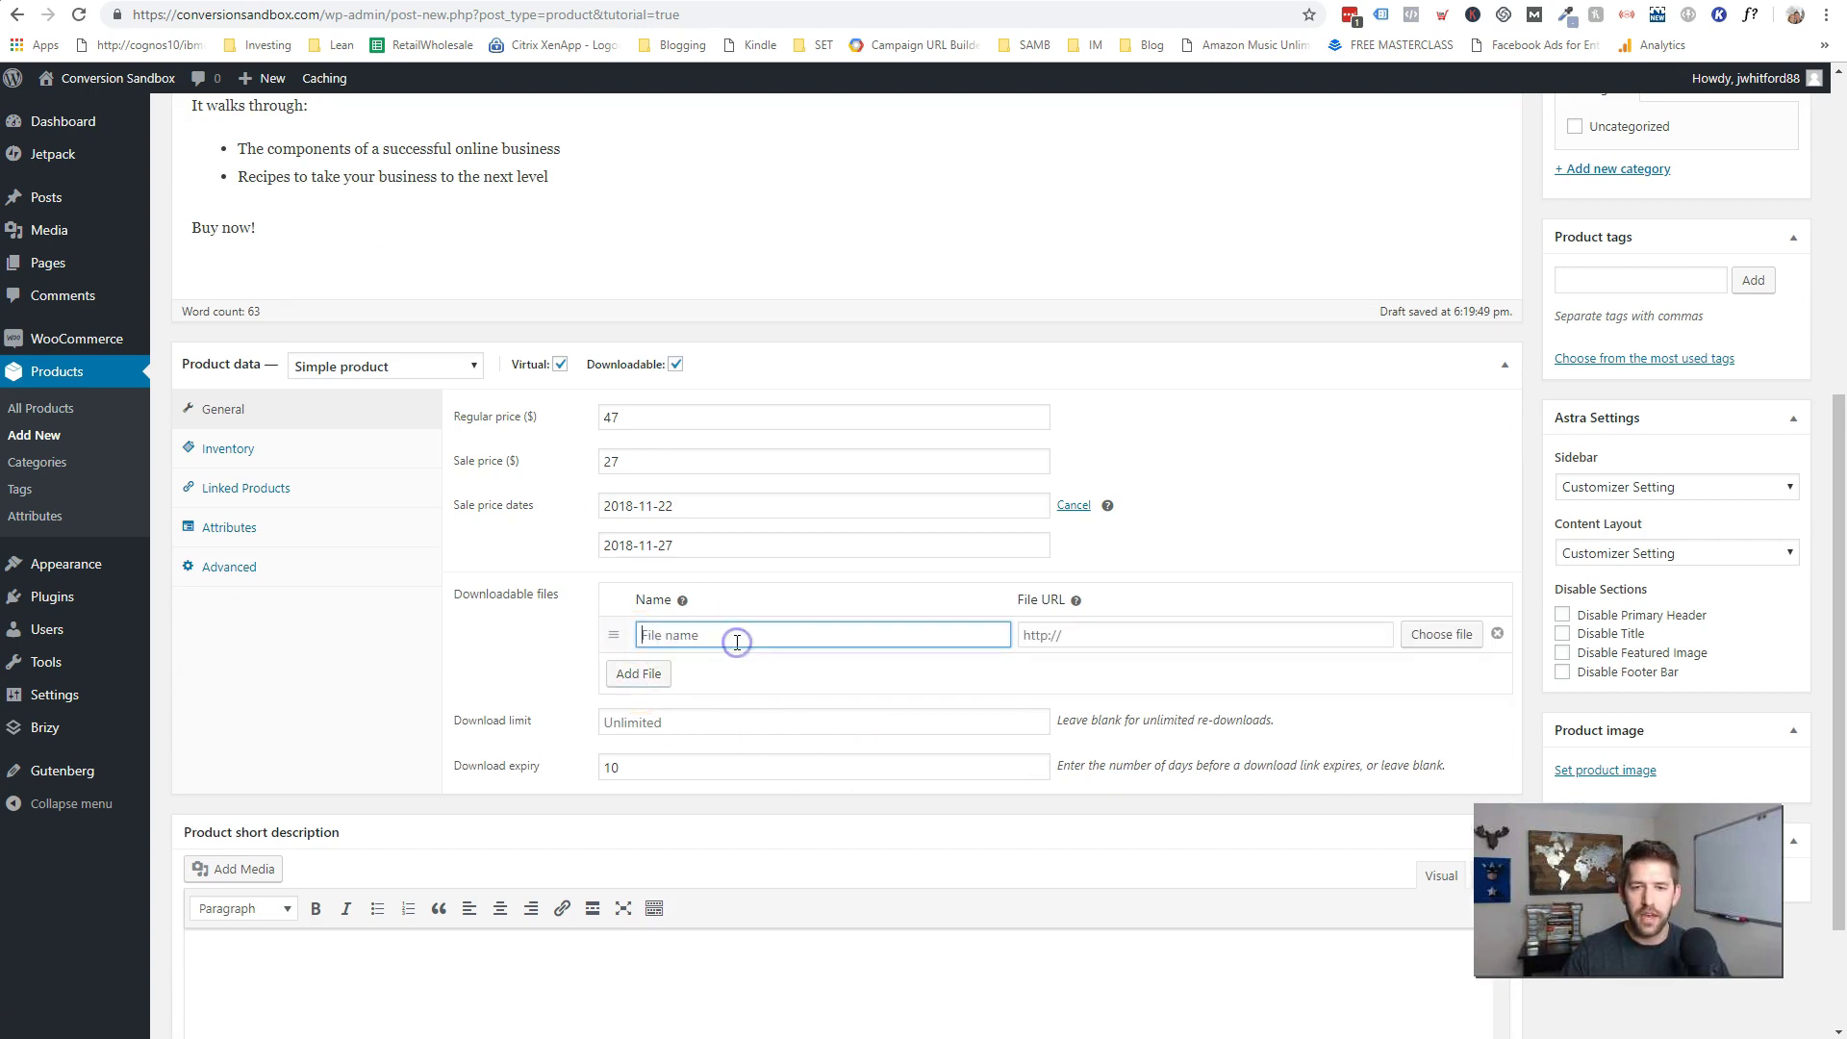
text(G)
key(BackSpace)
text(Ebook : Stack Attack)
- Set the file's URL to Instapage-Video-Thumbnail.png from the media library
click(1068, 635)
click(1456, 639)
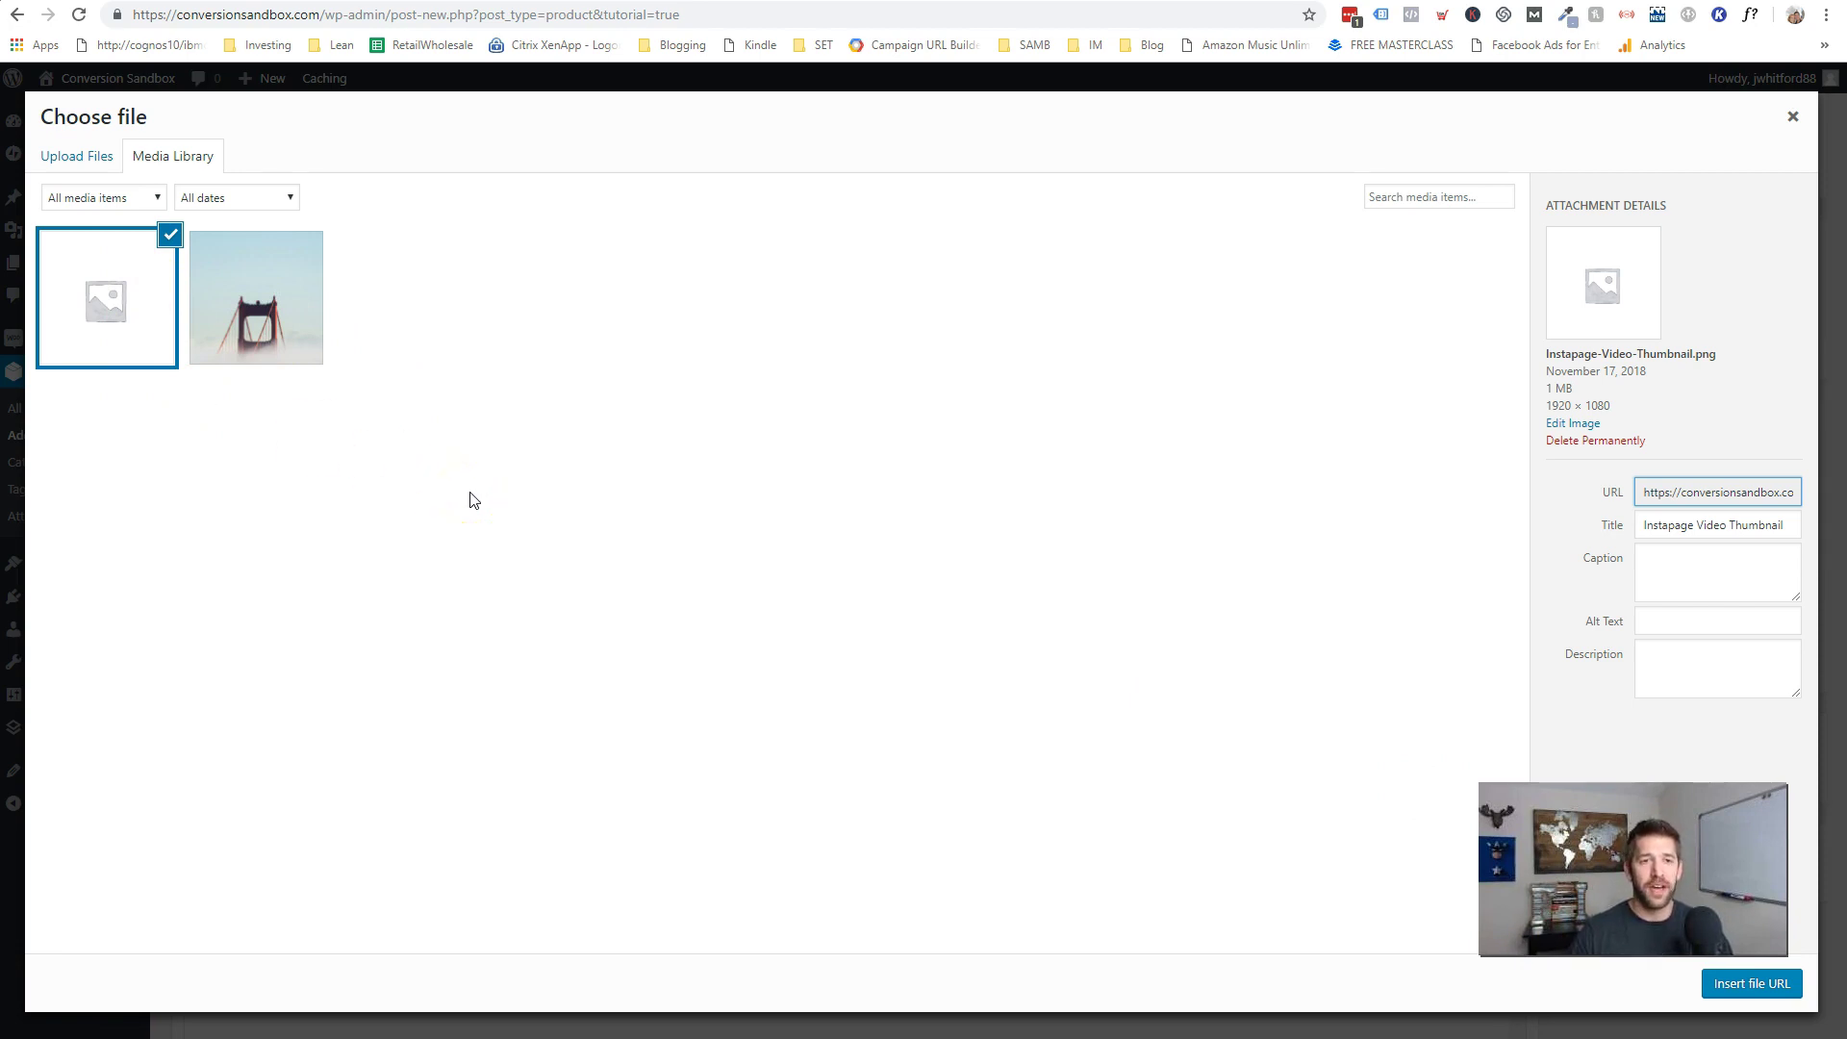
click(1742, 987)
drag(1312, 638, 1452, 639)
click(1313, 638)
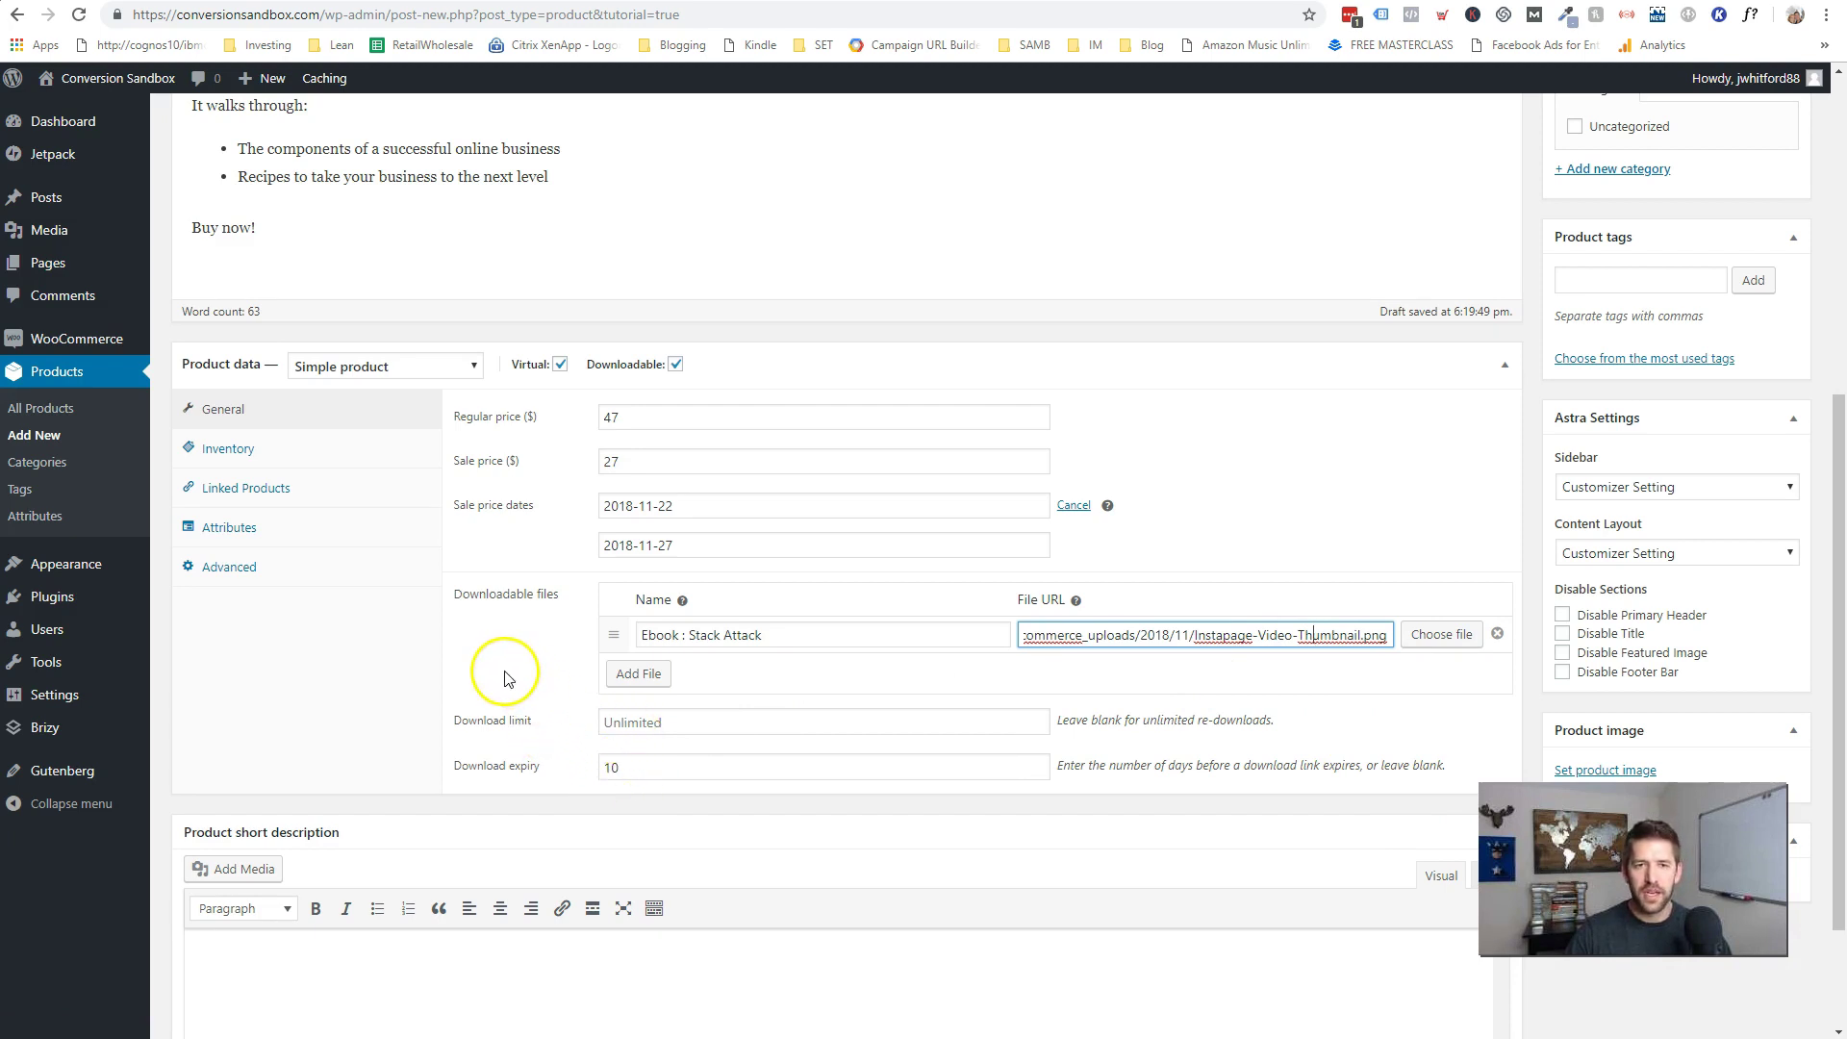
- Review the Inventory stock status options, leaving the ebook In stock
click(233, 449)
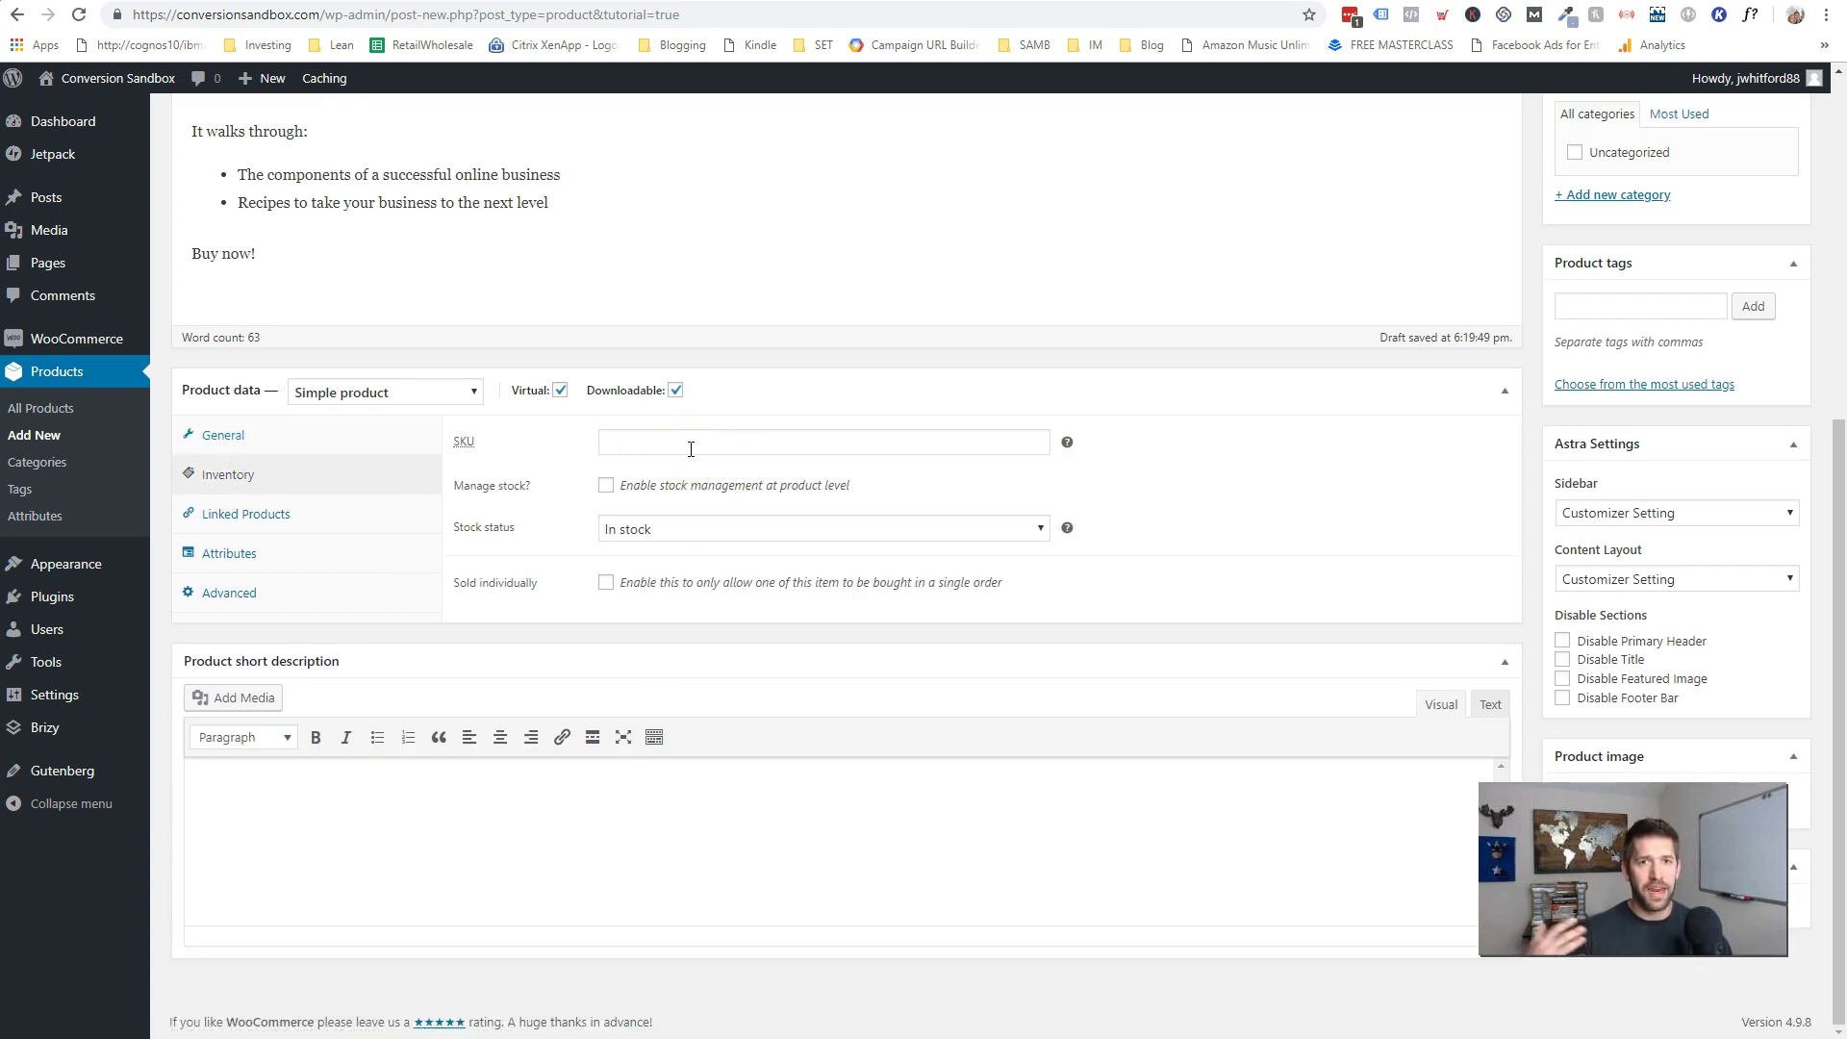
click(667, 529)
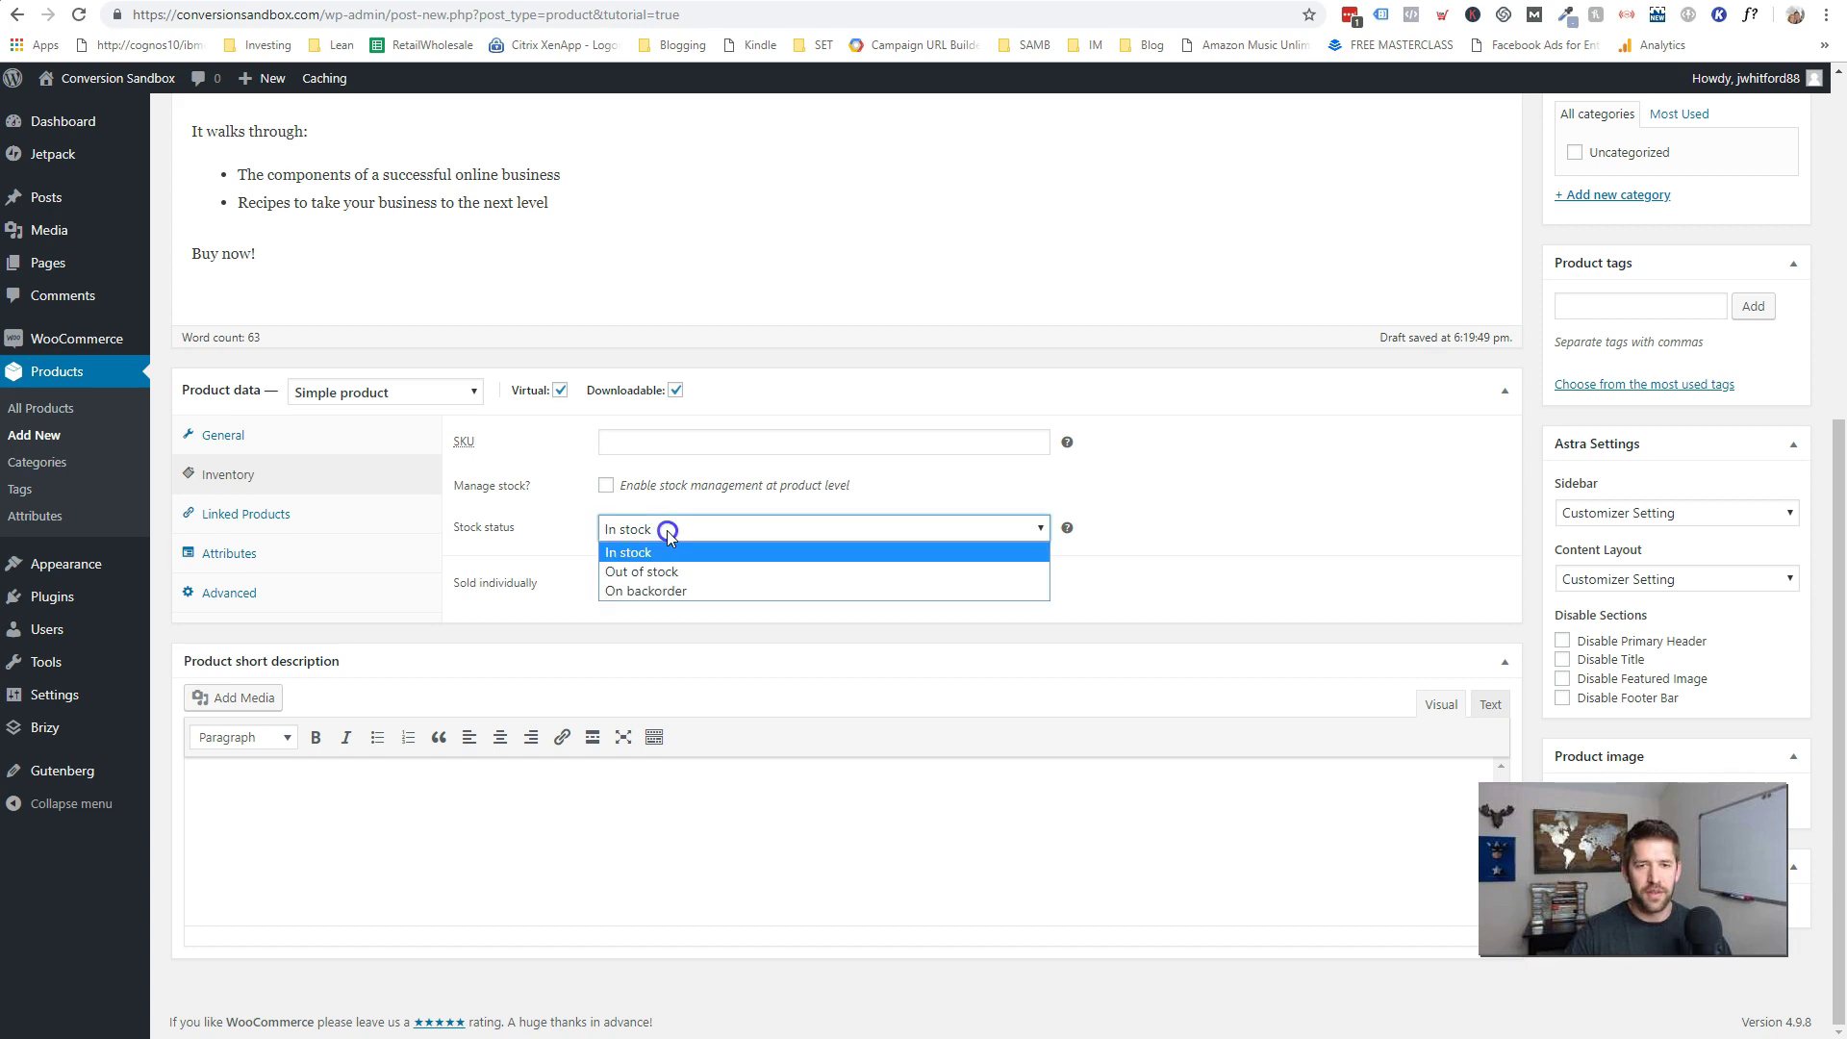
click(668, 532)
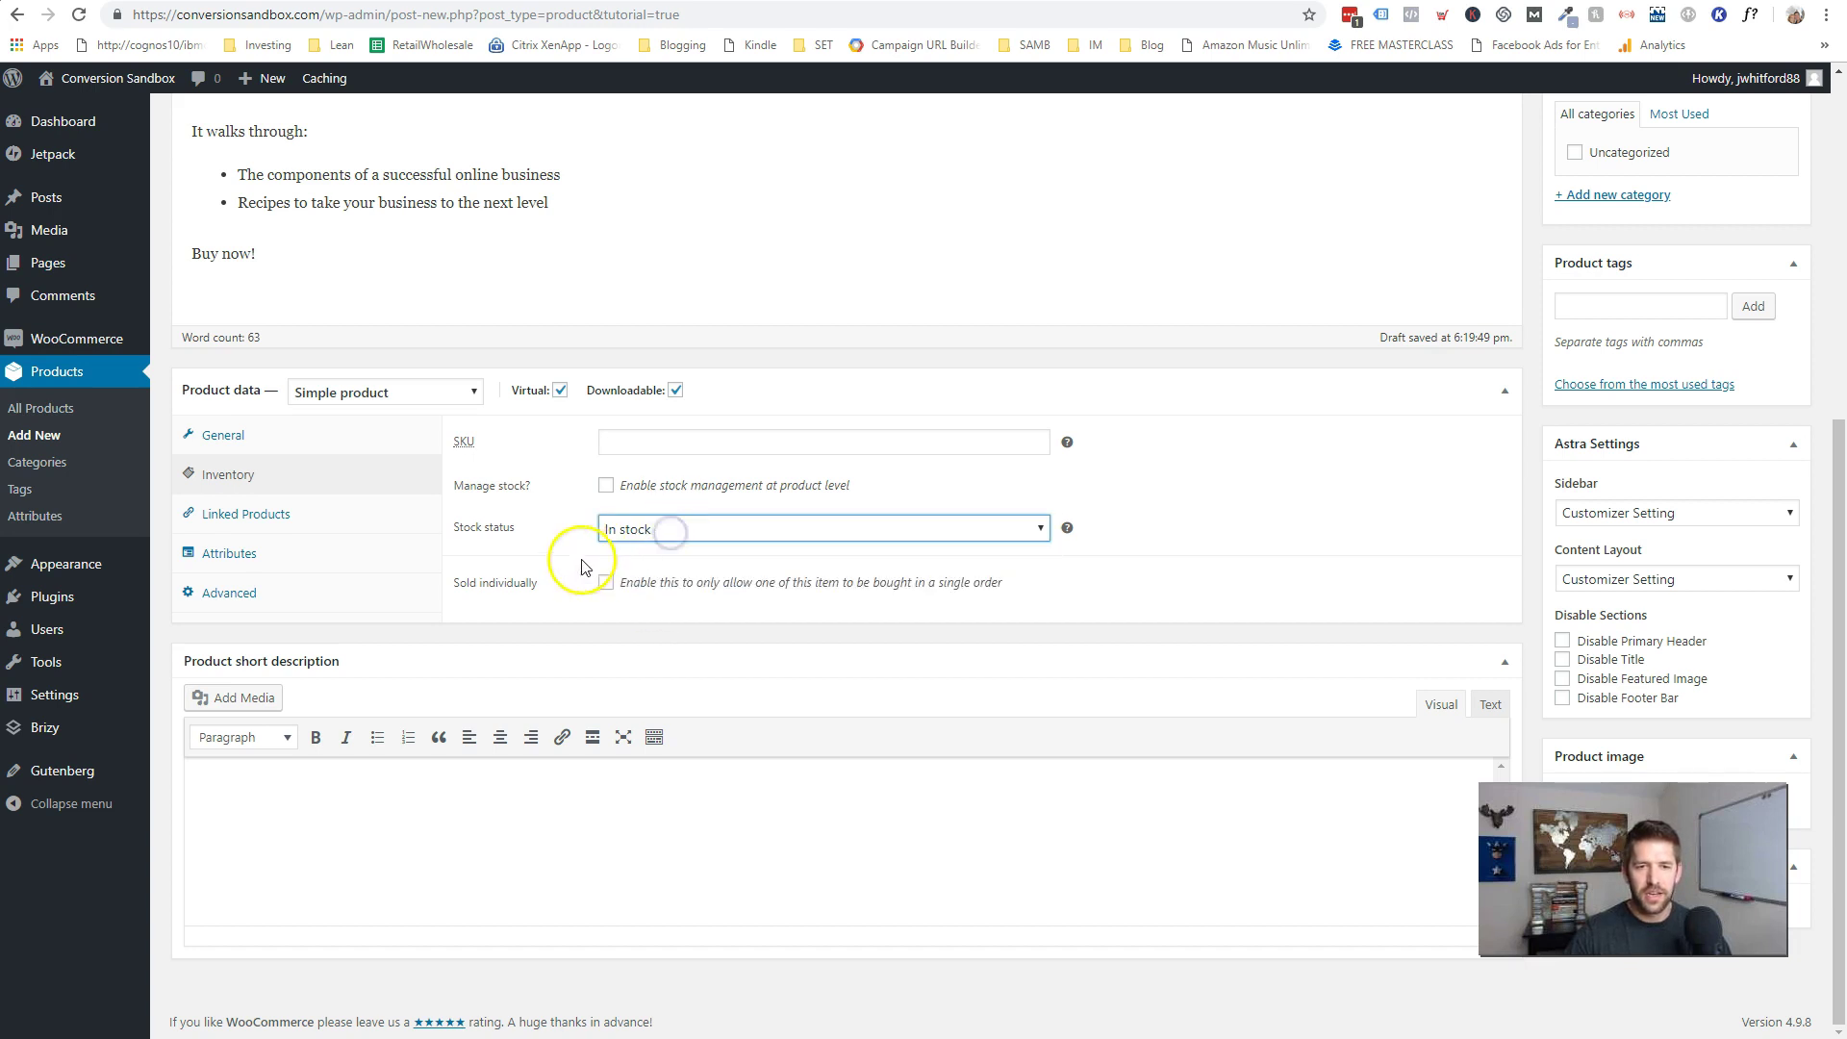
click(630, 533)
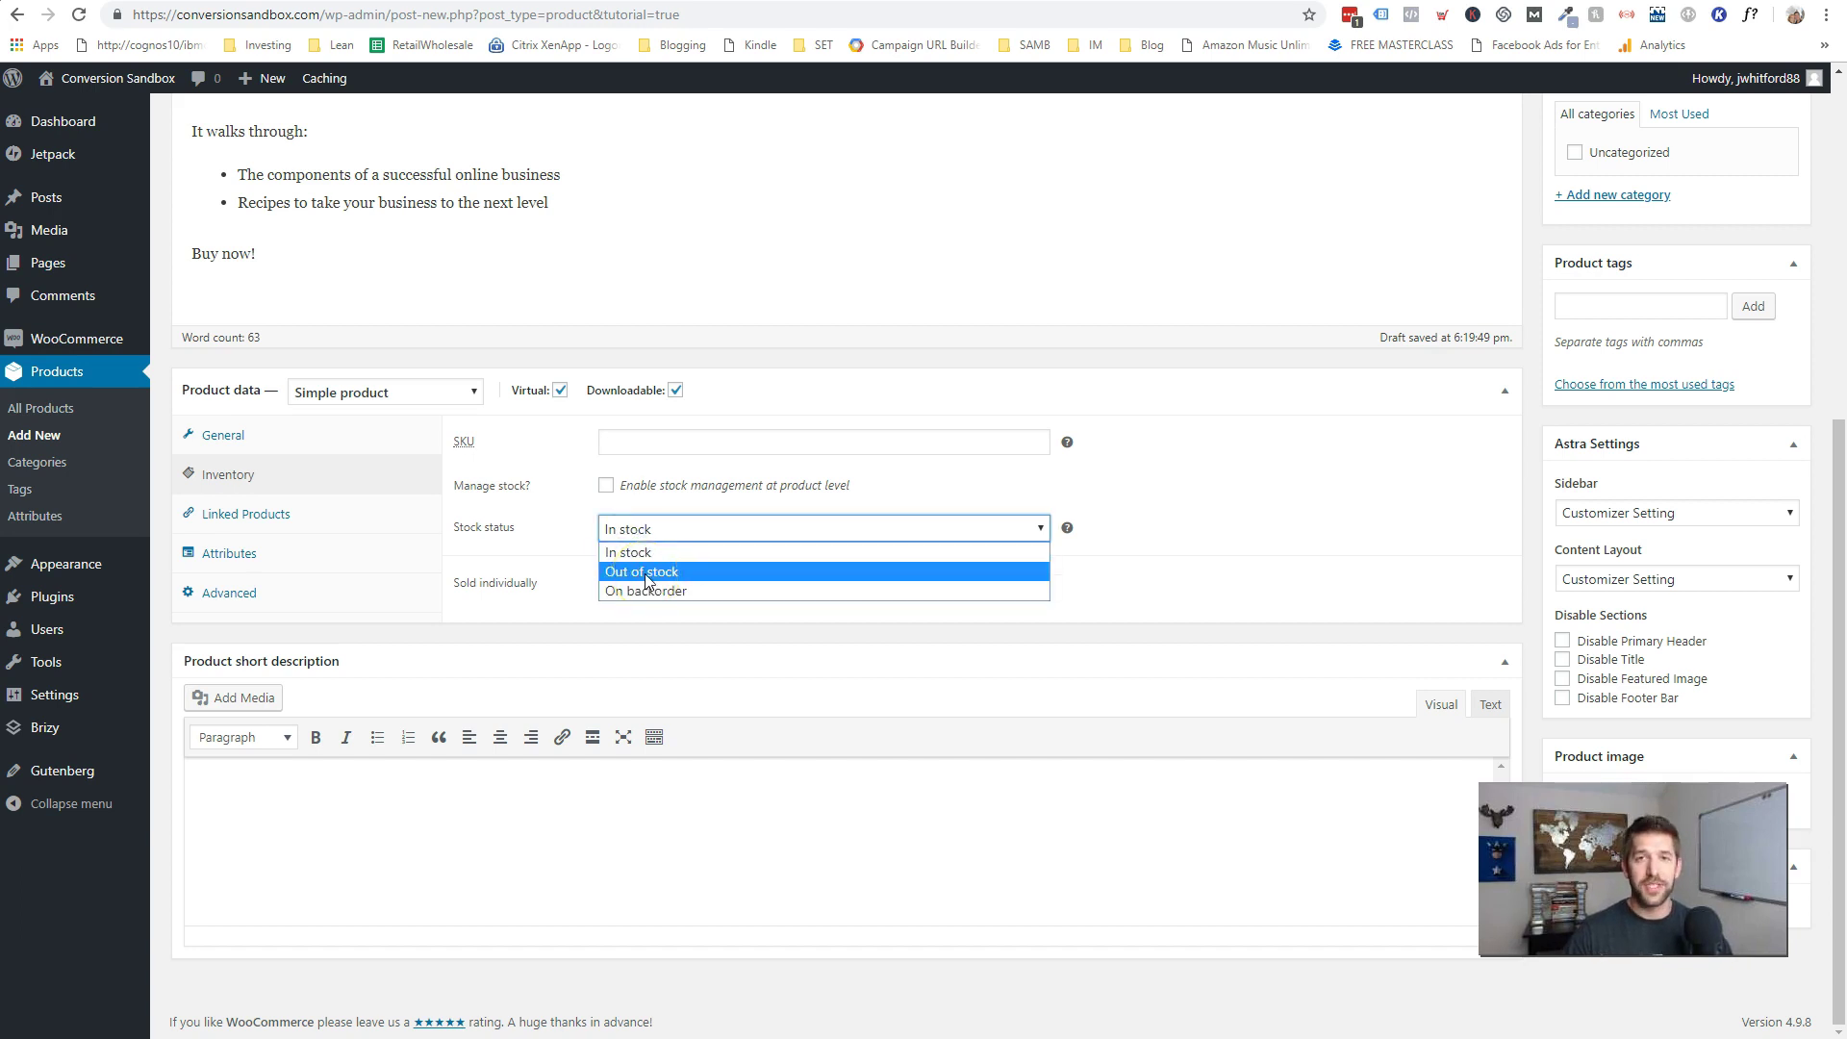
click(496, 565)
- Check Linked Products, add a custom product attribute row, then show the Advanced settings
click(221, 518)
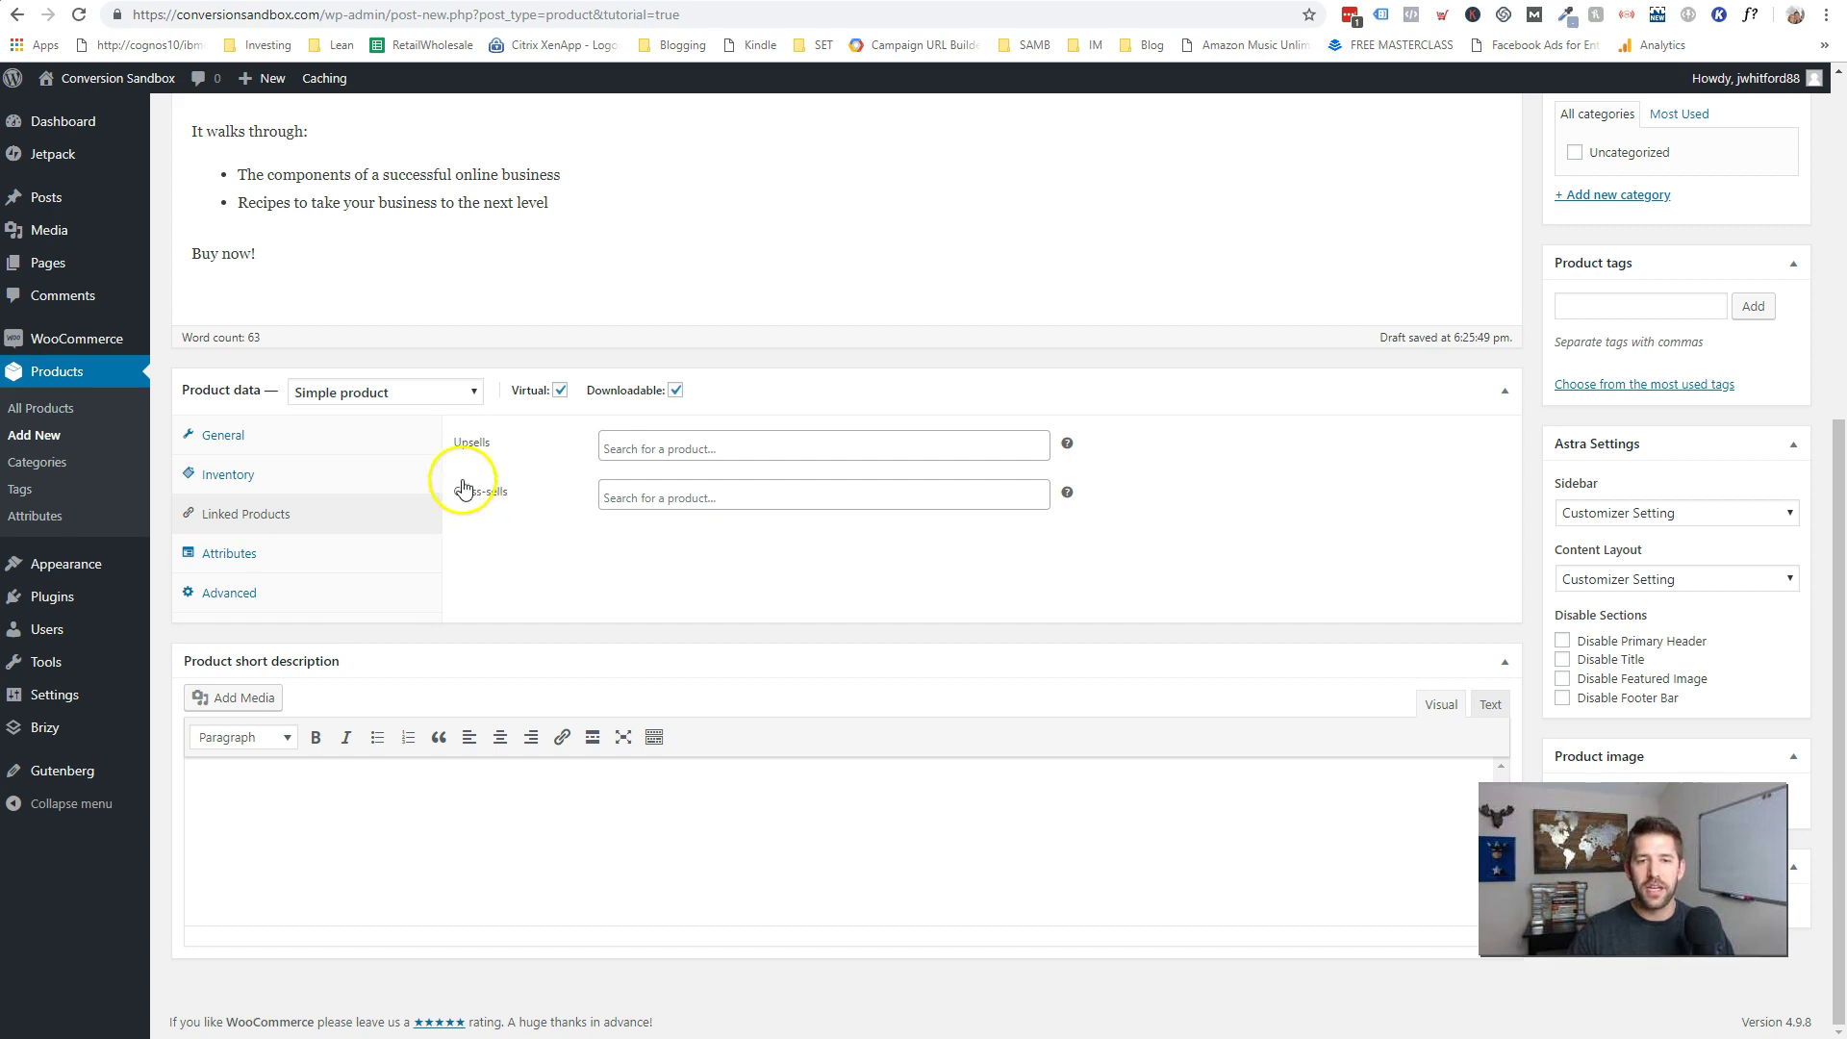
click(236, 567)
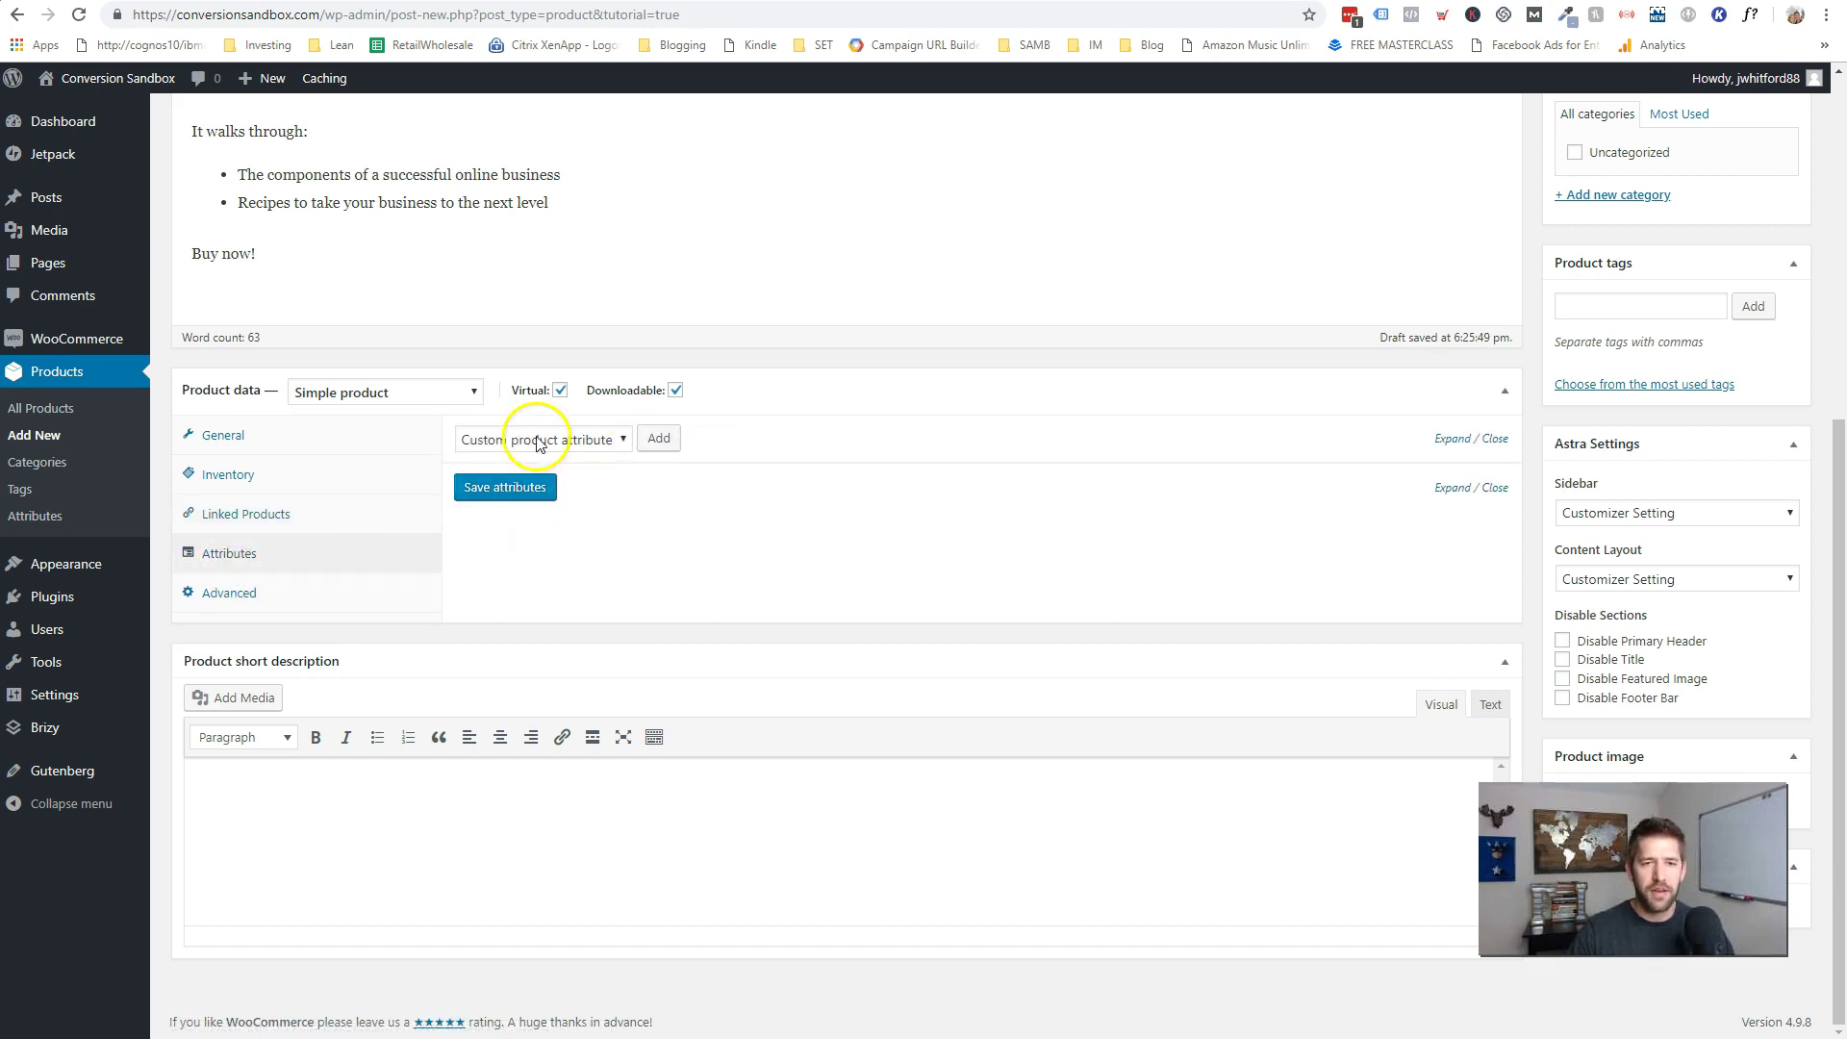
click(604, 440)
click(600, 445)
click(664, 440)
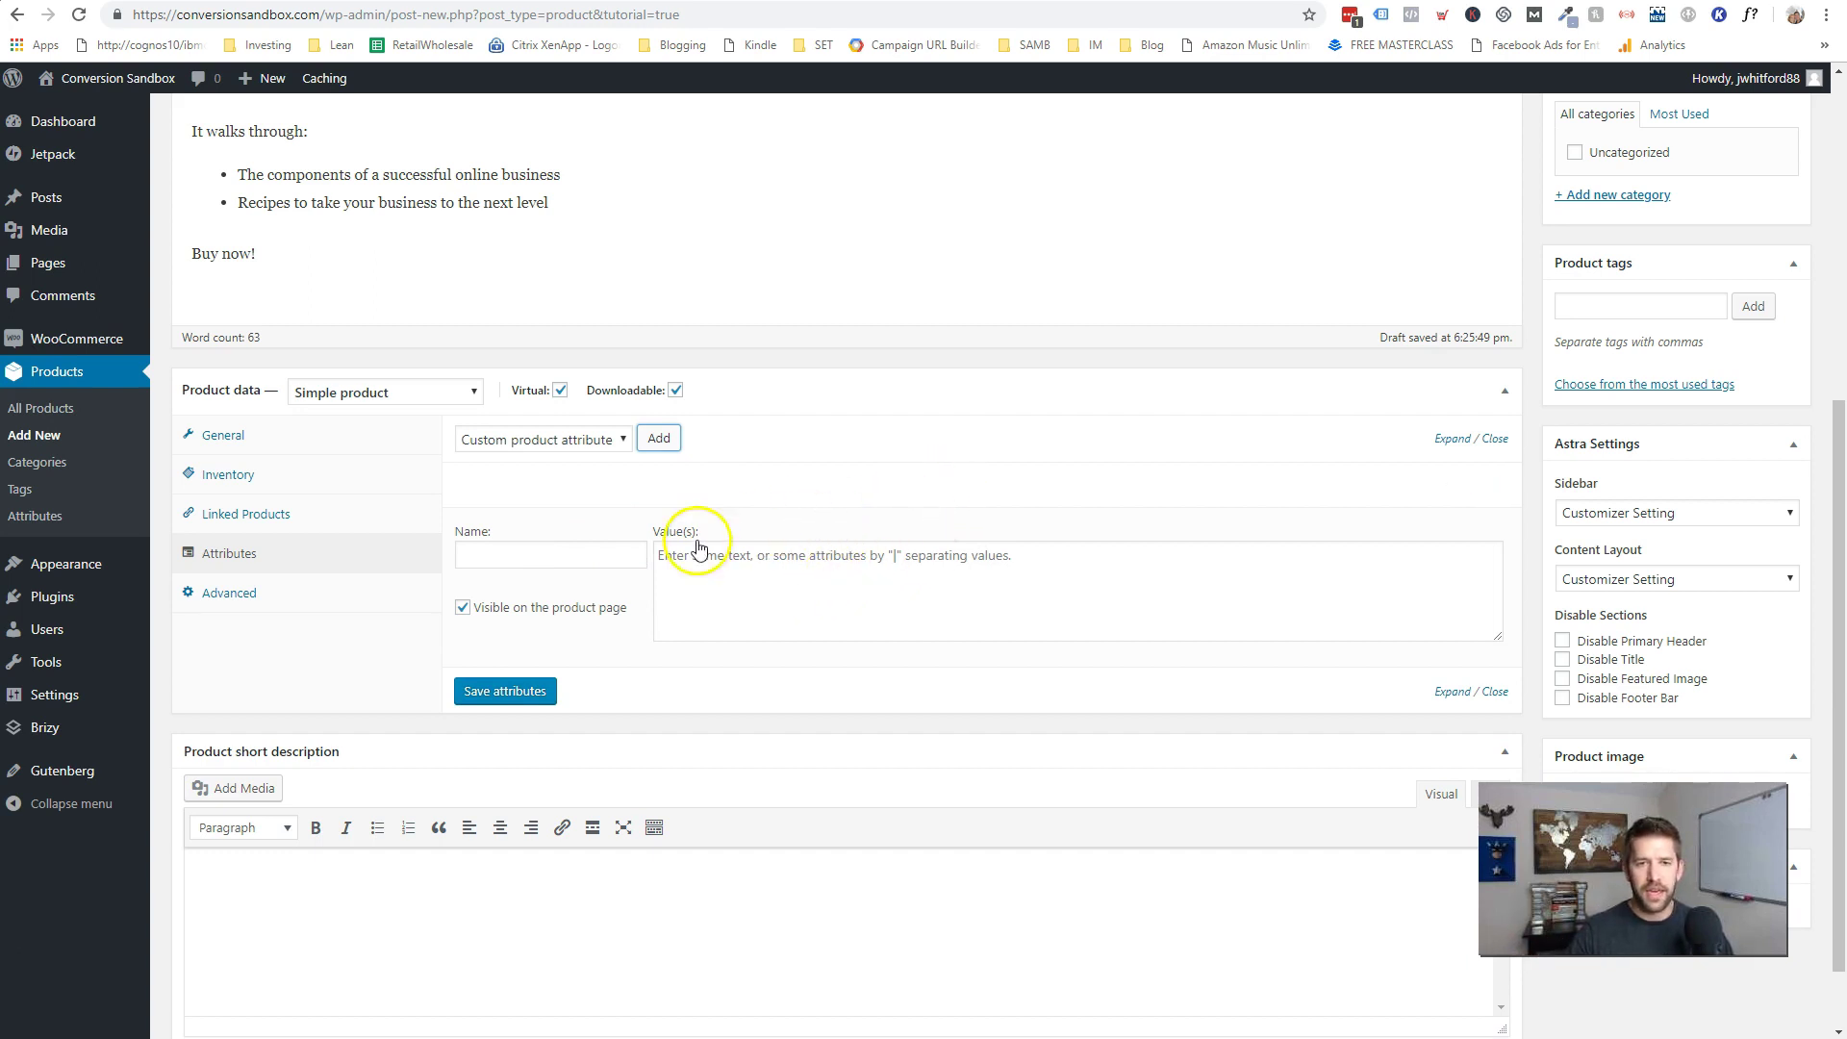
click(247, 603)
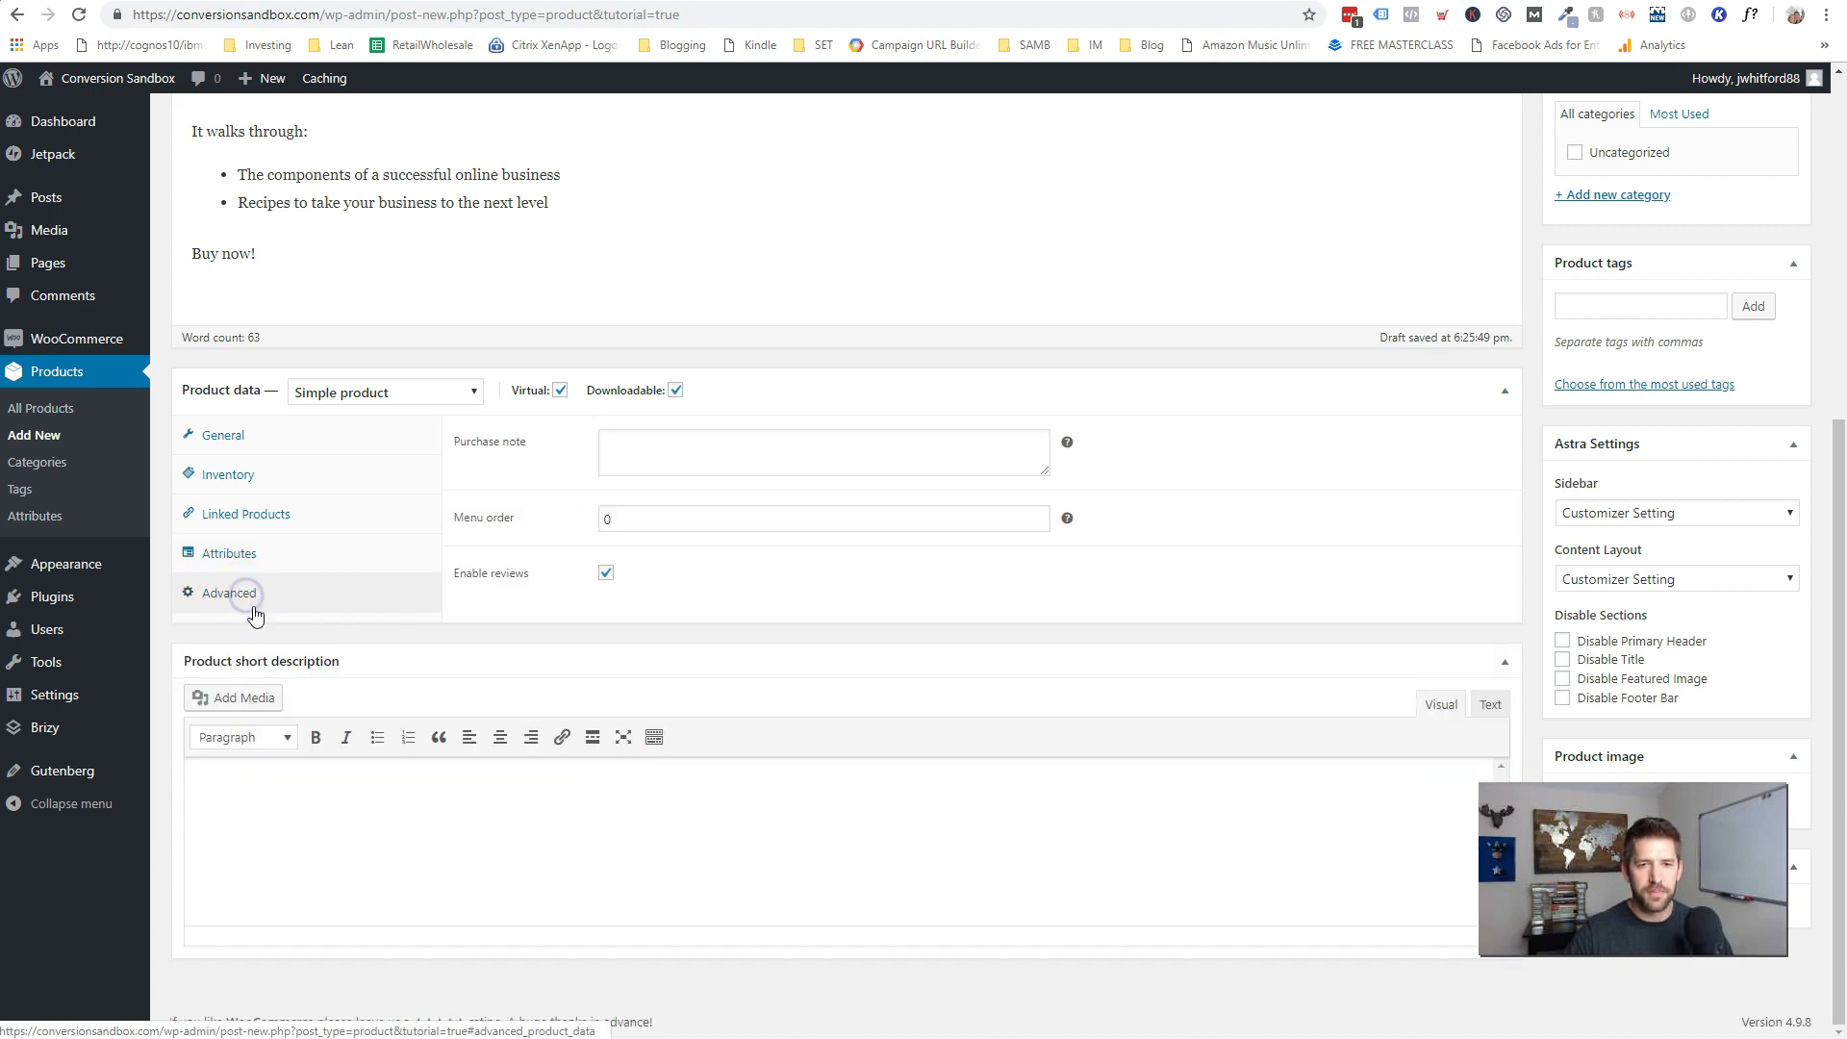
- Write a purchase note thanking buyers and directing them to their account area
click(694, 457)
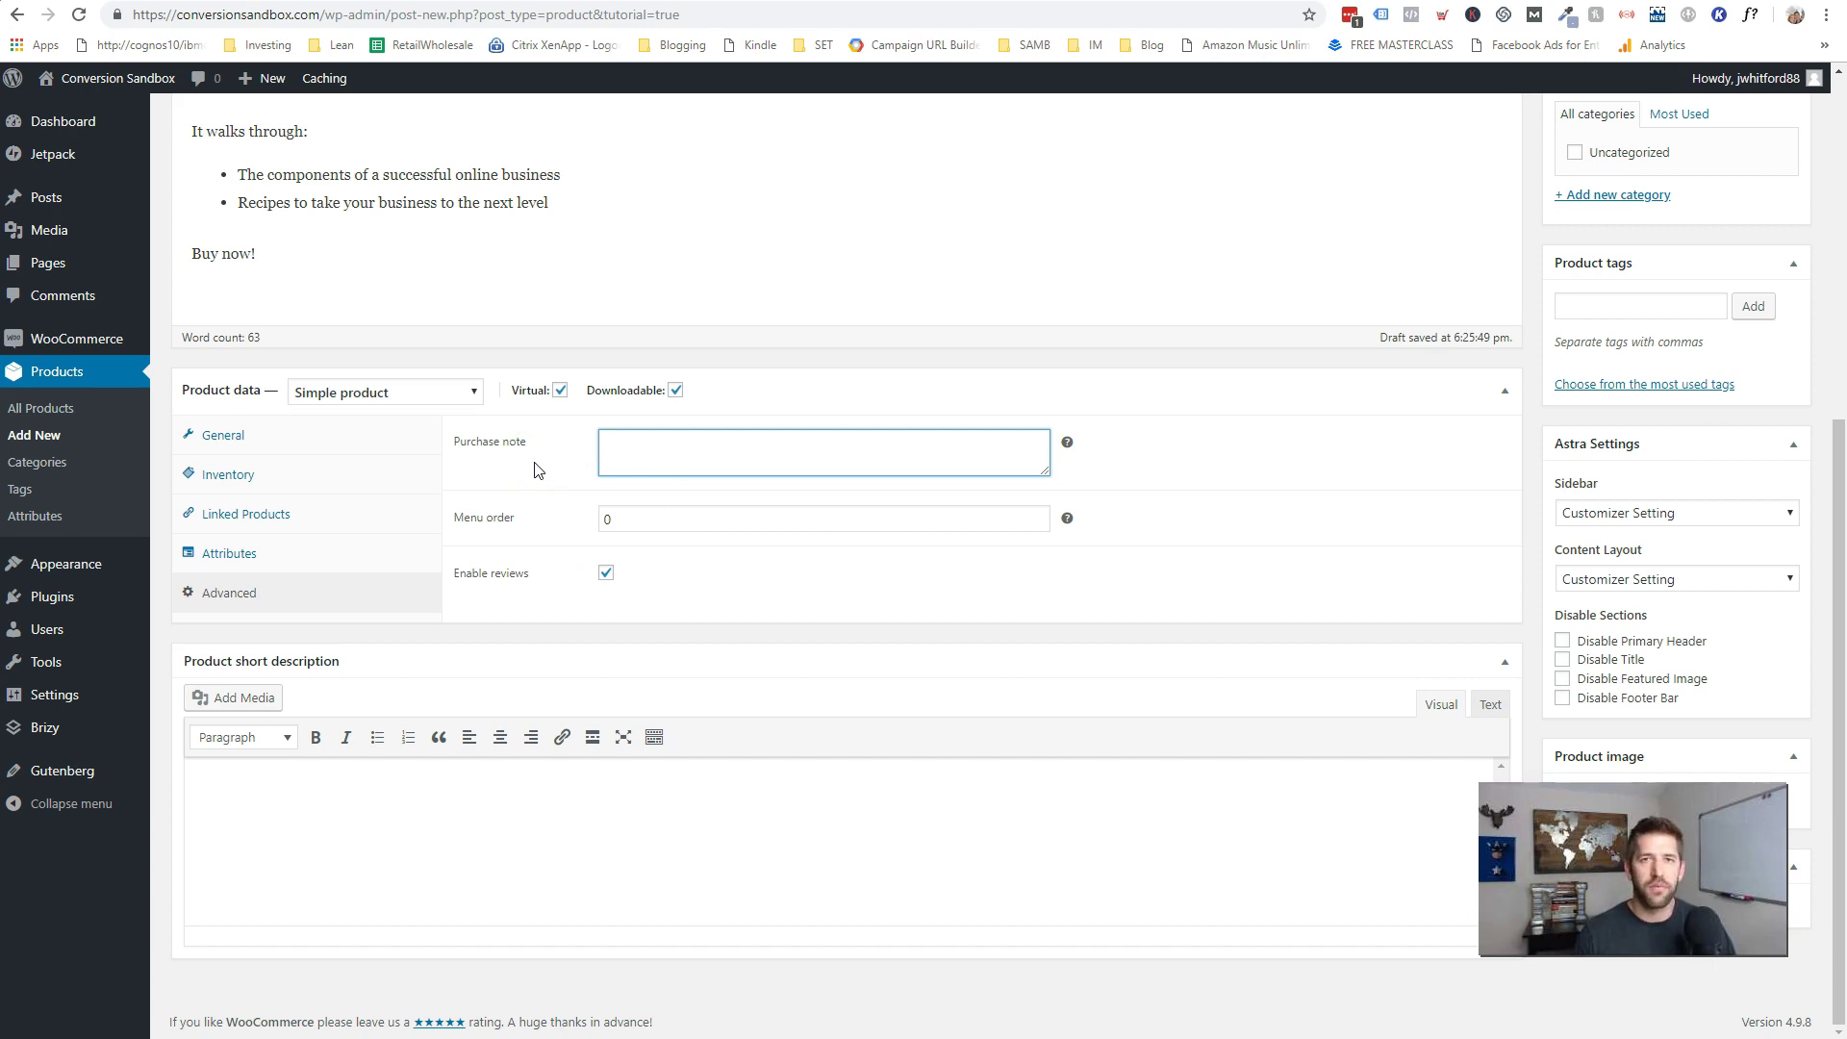
click(678, 449)
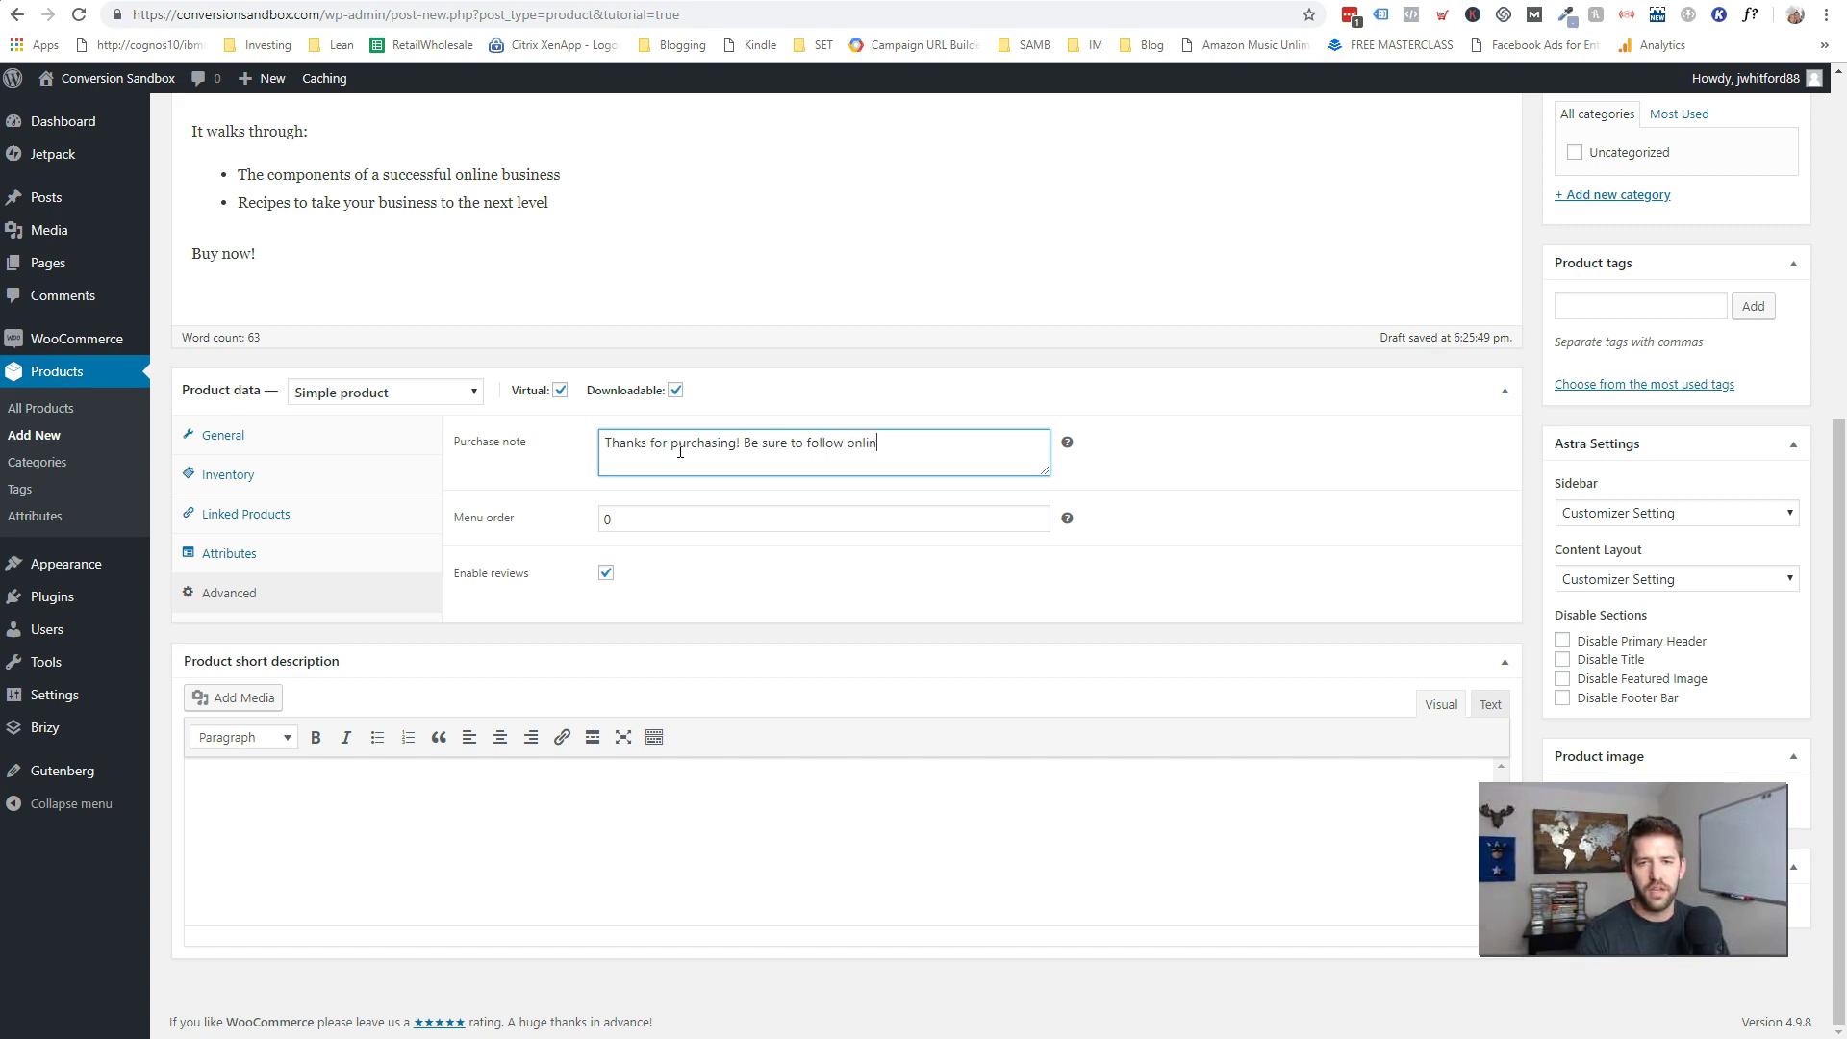
text(check in for more details! Access your purchase in your account area.)
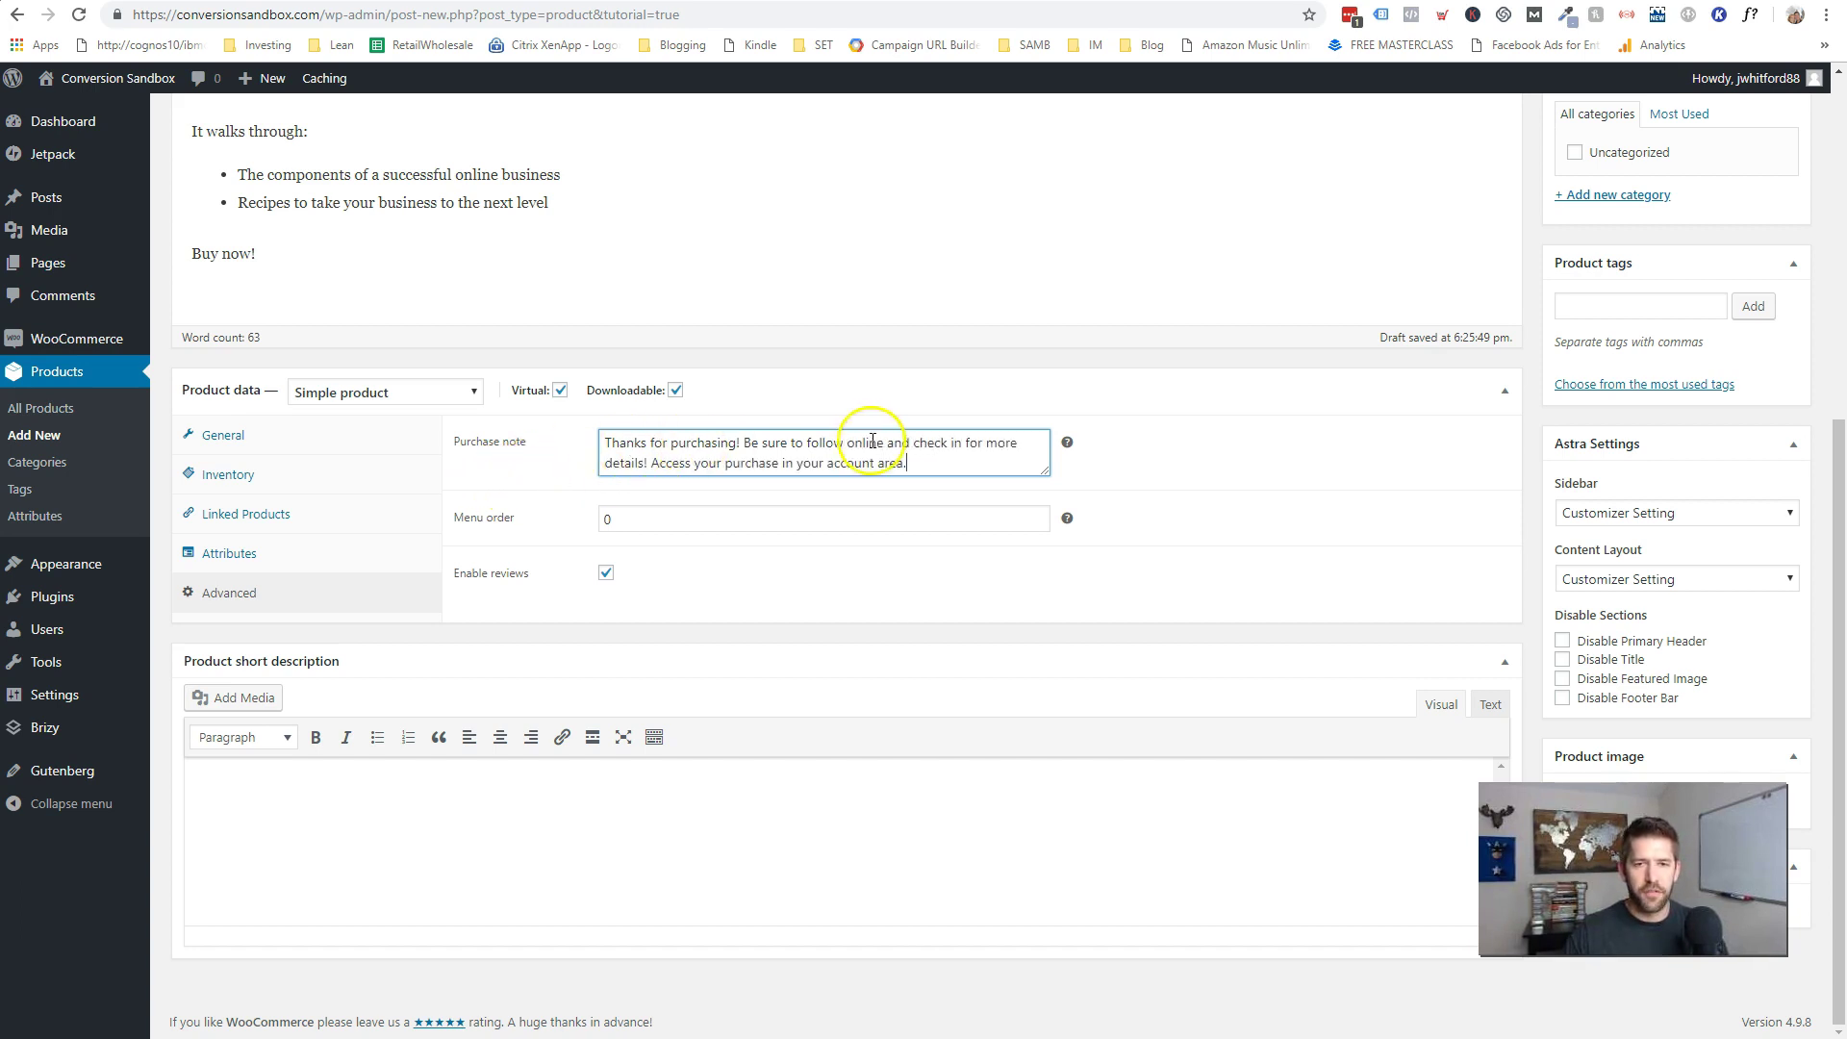
drag(660, 463, 930, 469)
click(930, 469)
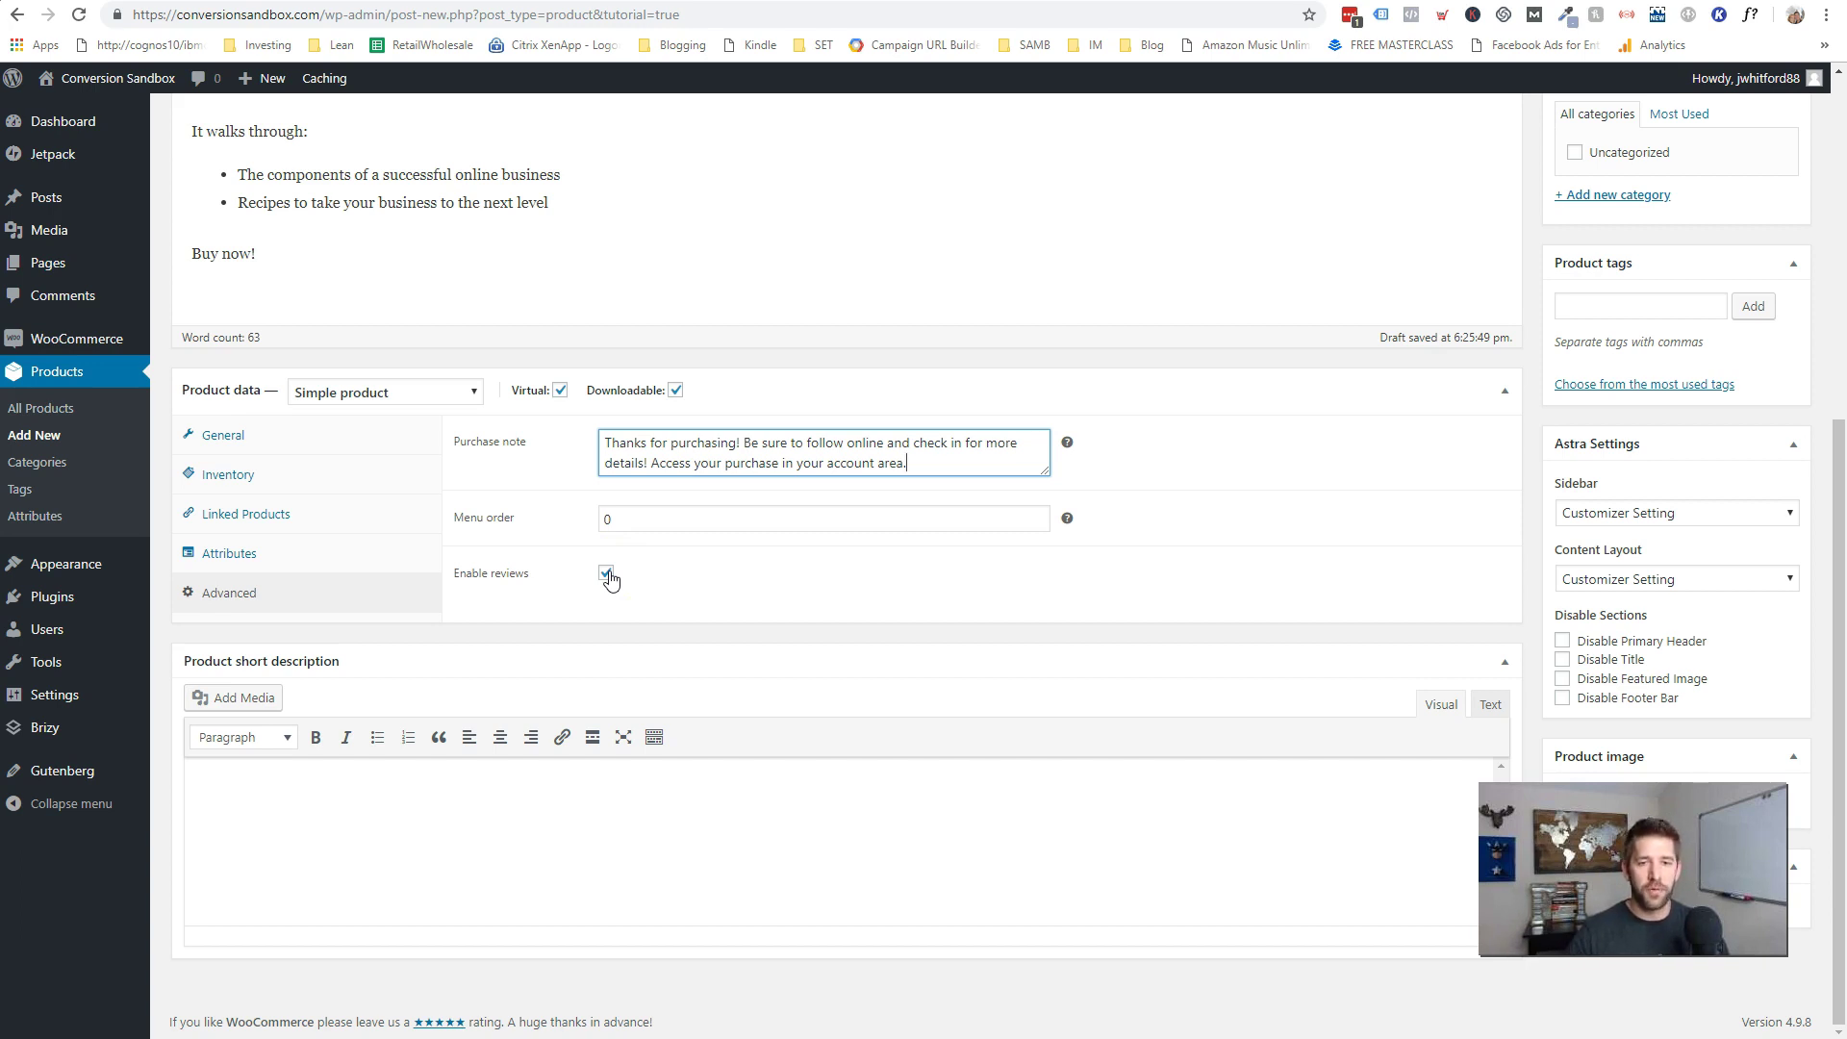
click(892, 820)
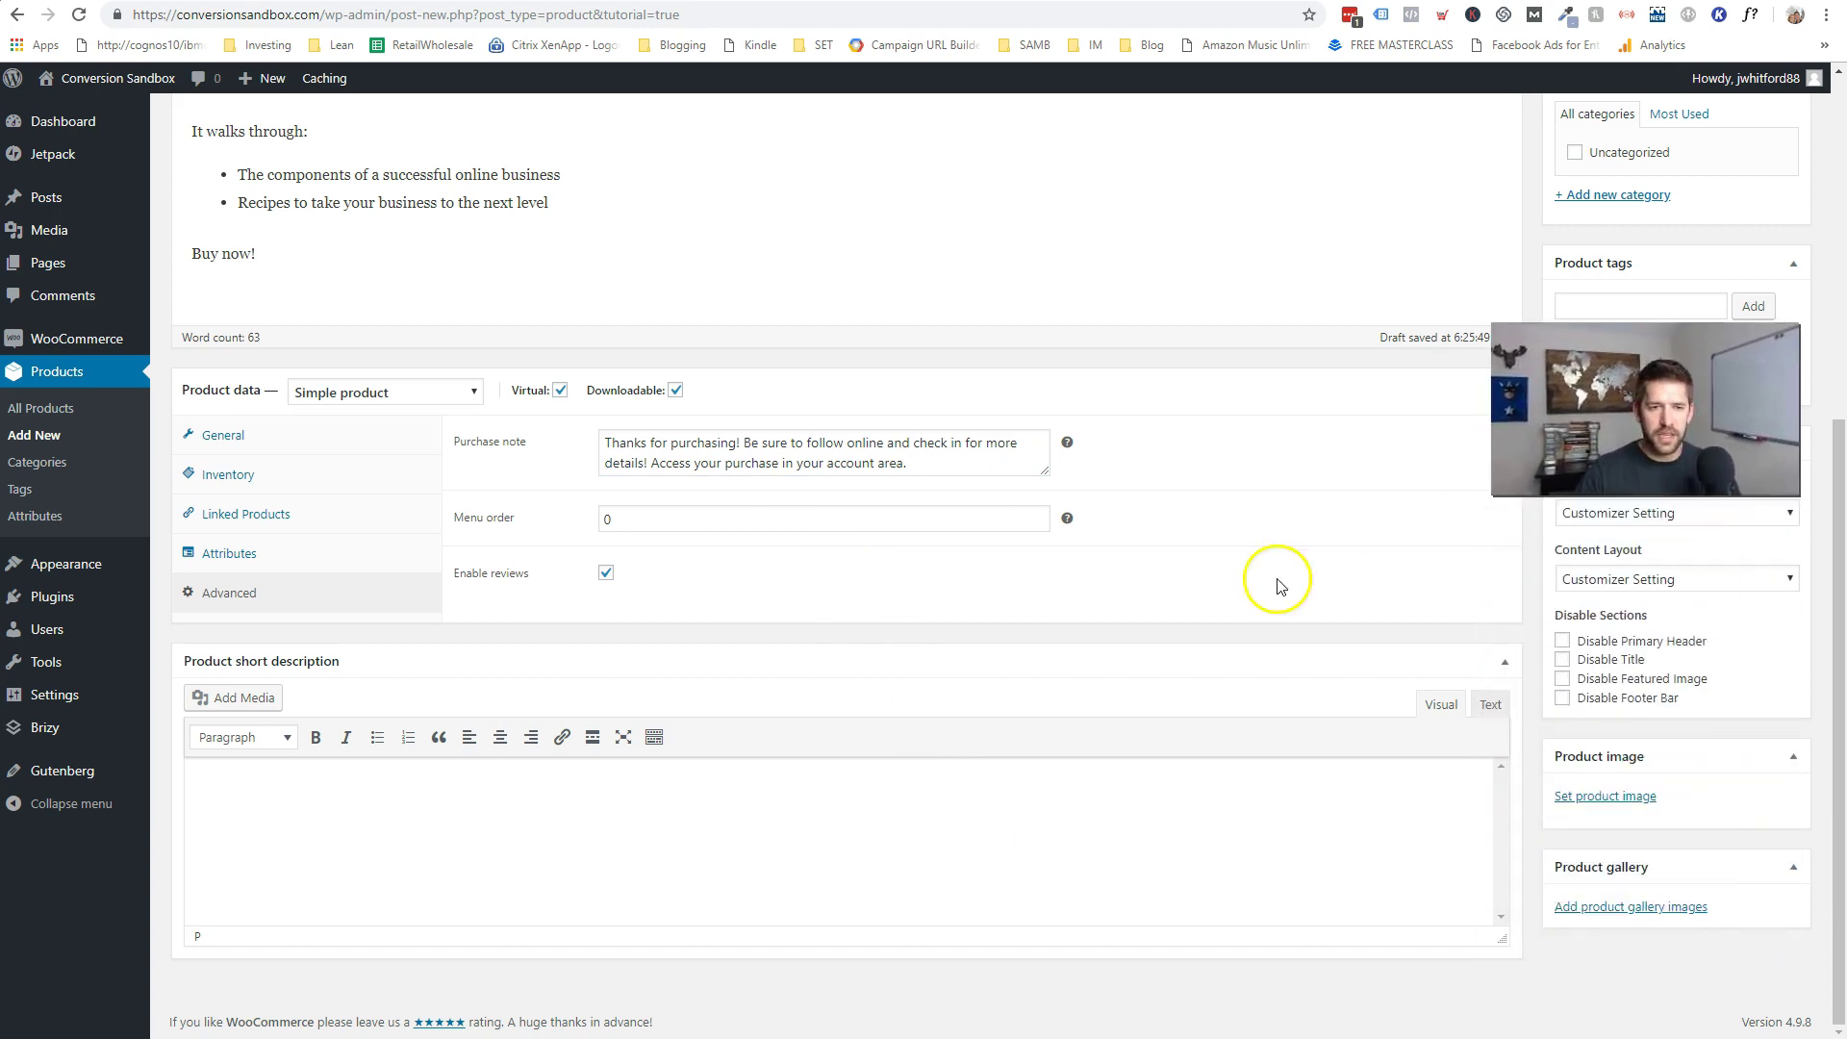
- Enter 'This is an ebook description in the short description area. Woo hoo!' as the short description
click(620, 851)
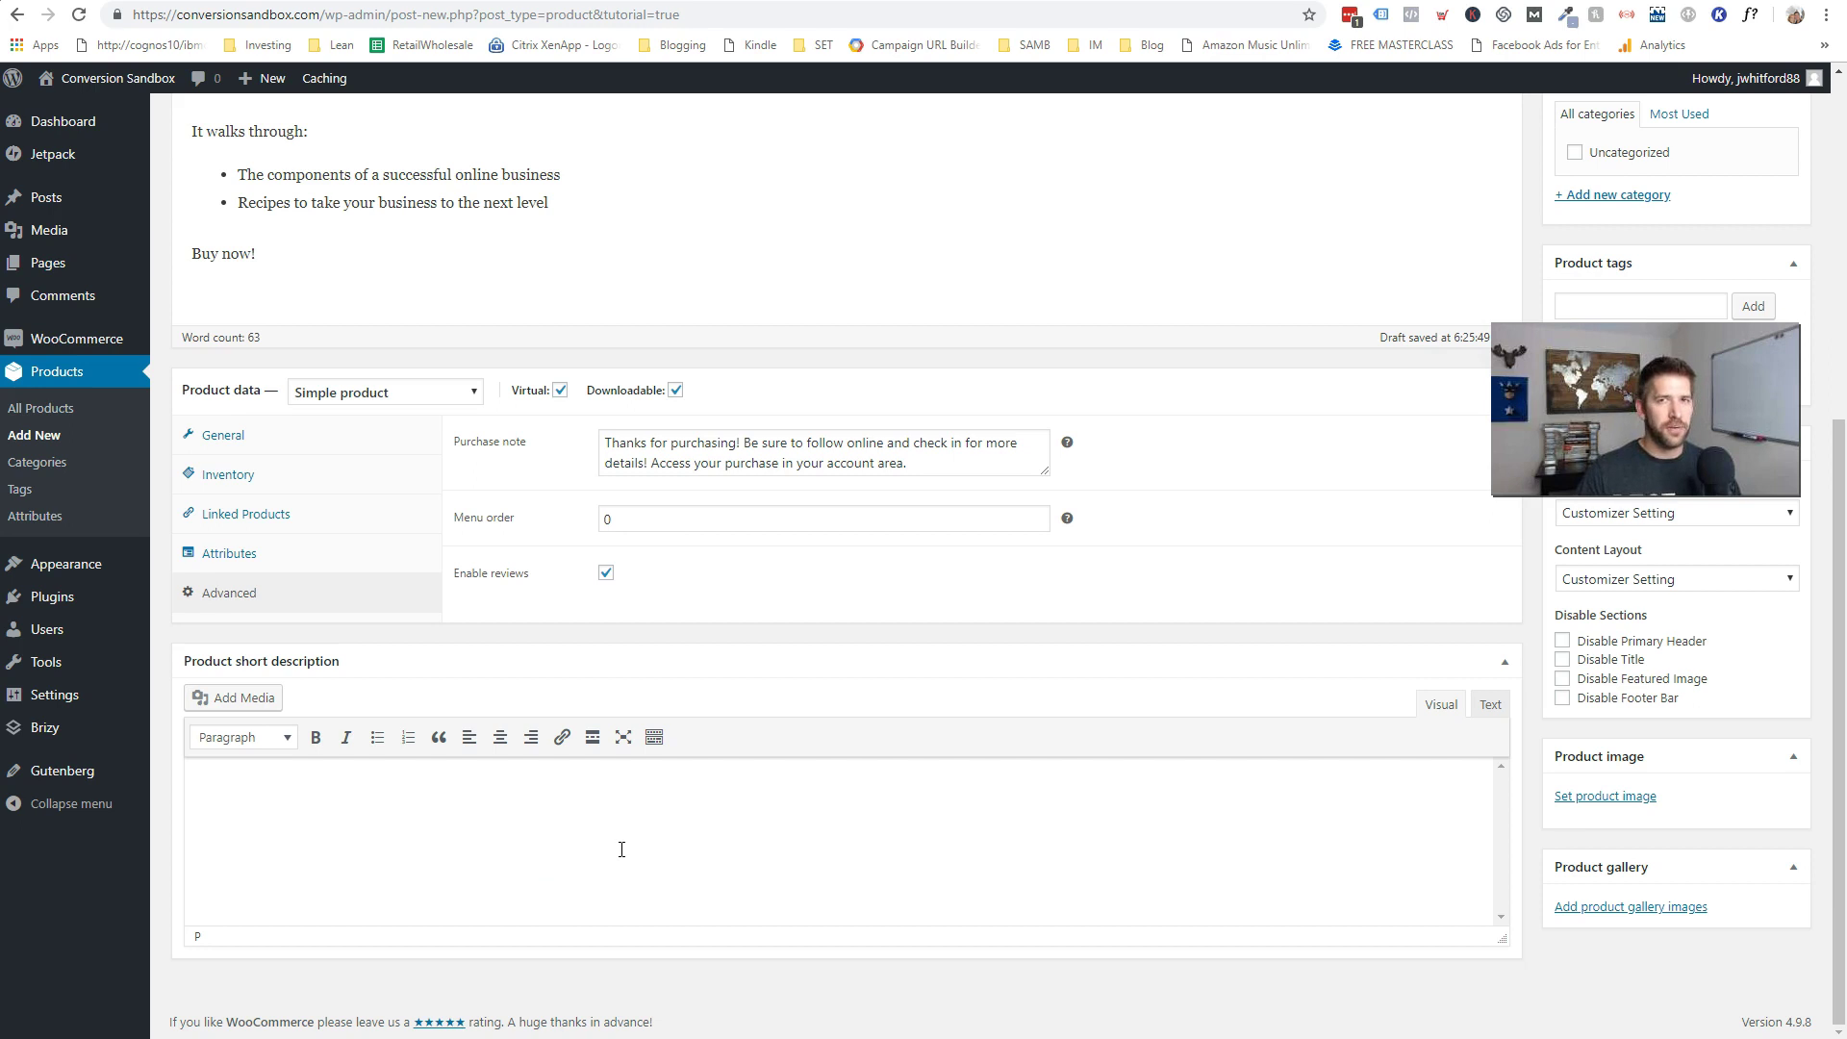
scroll(597, 876, up, 5)
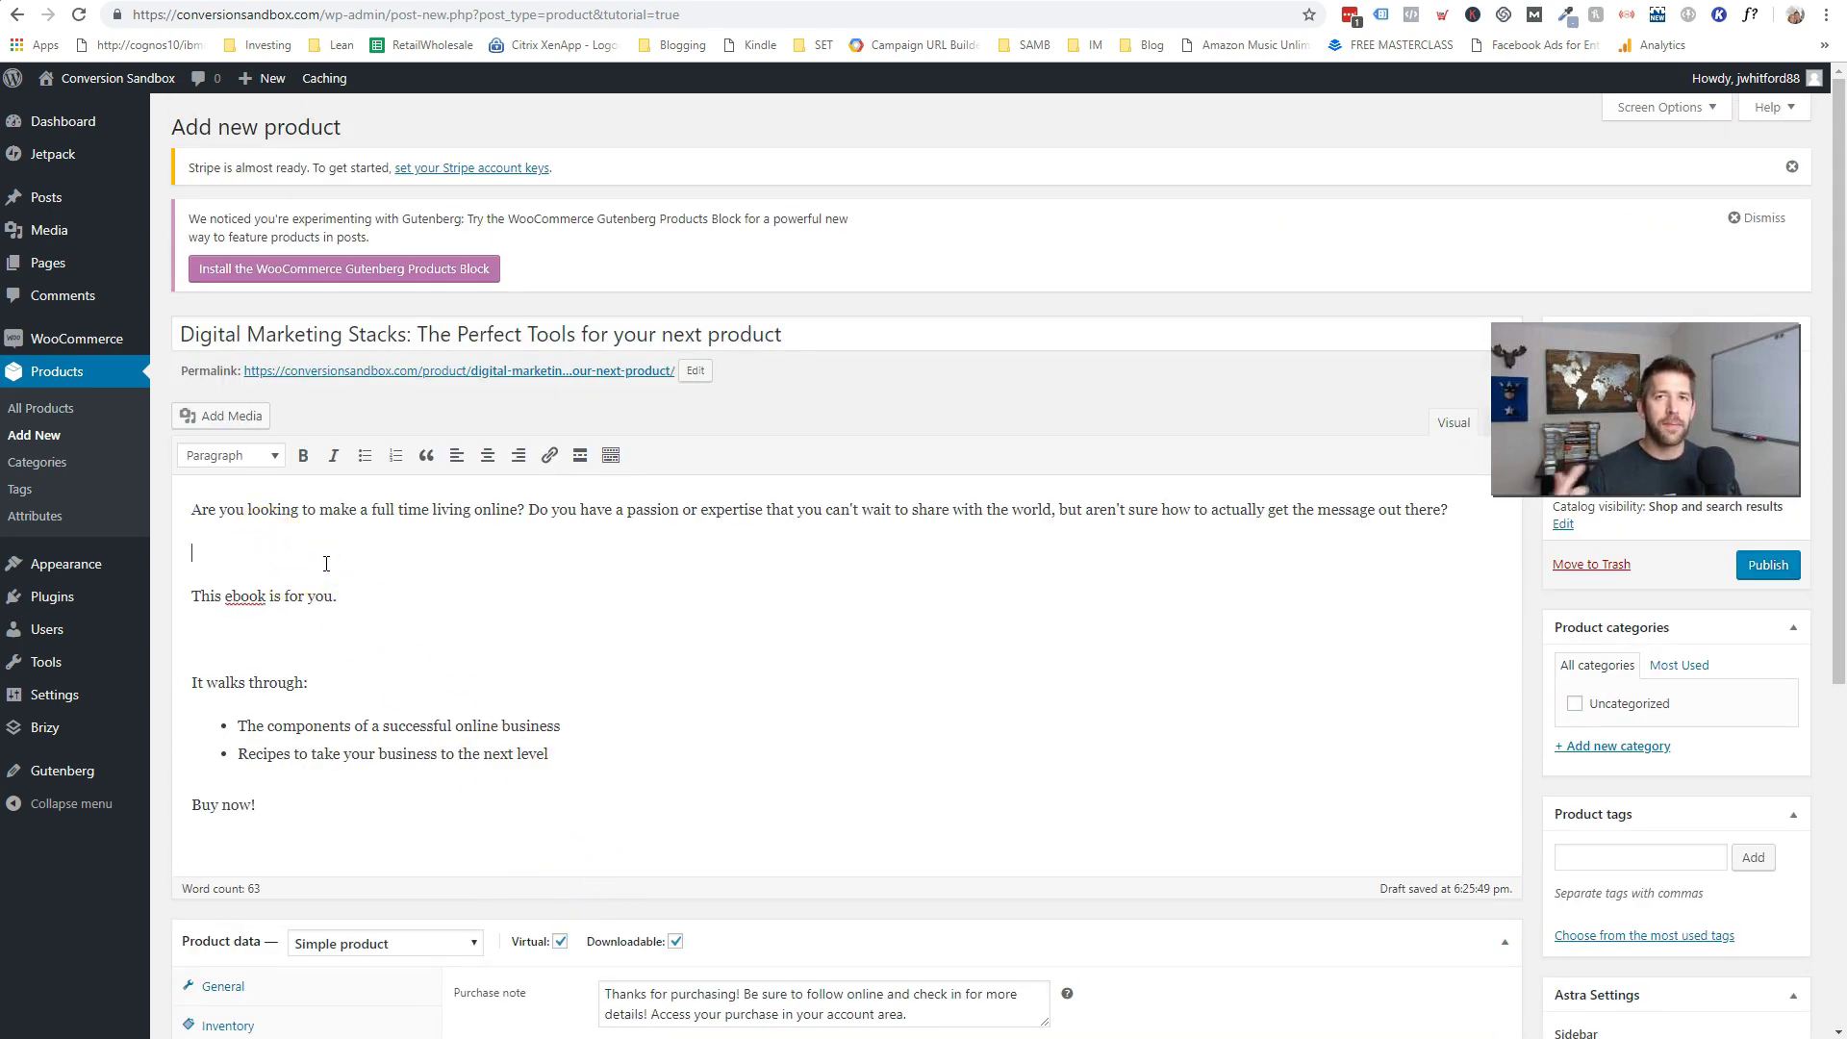
drag(197, 507, 603, 820)
click(603, 821)
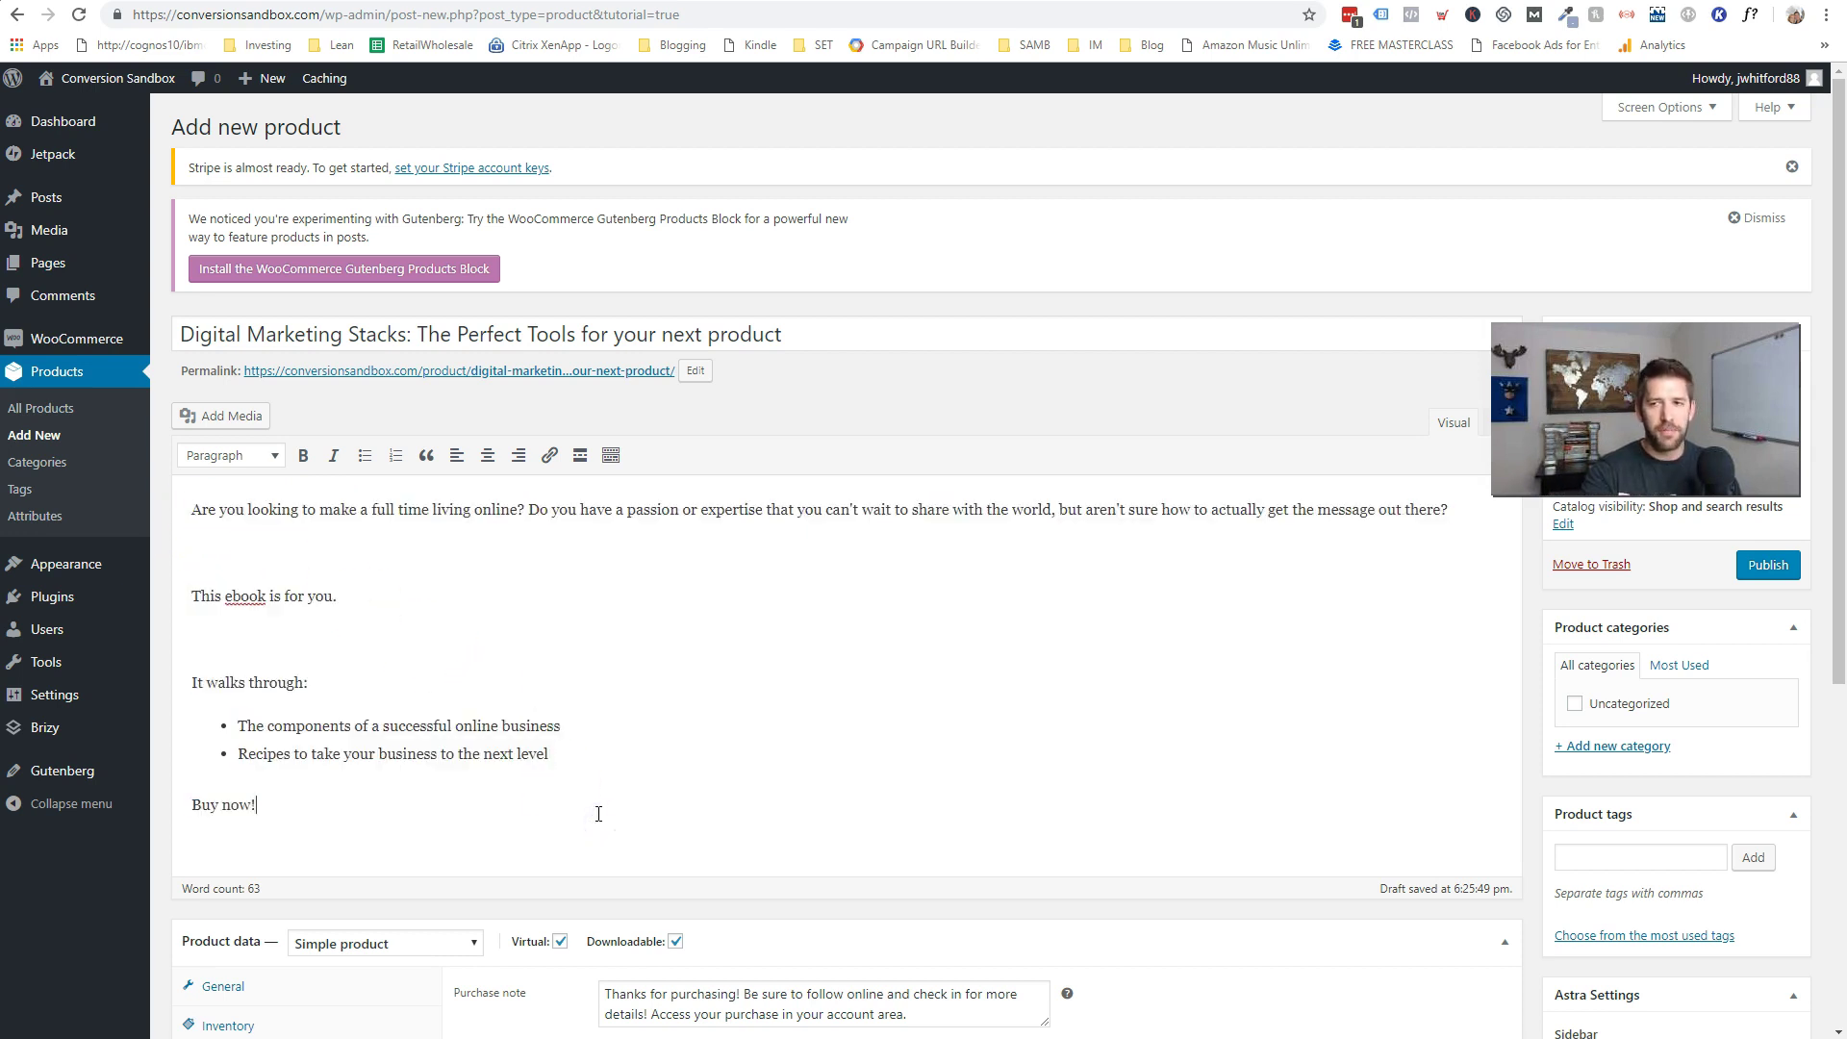
scroll(598, 814, down, 5)
click(498, 844)
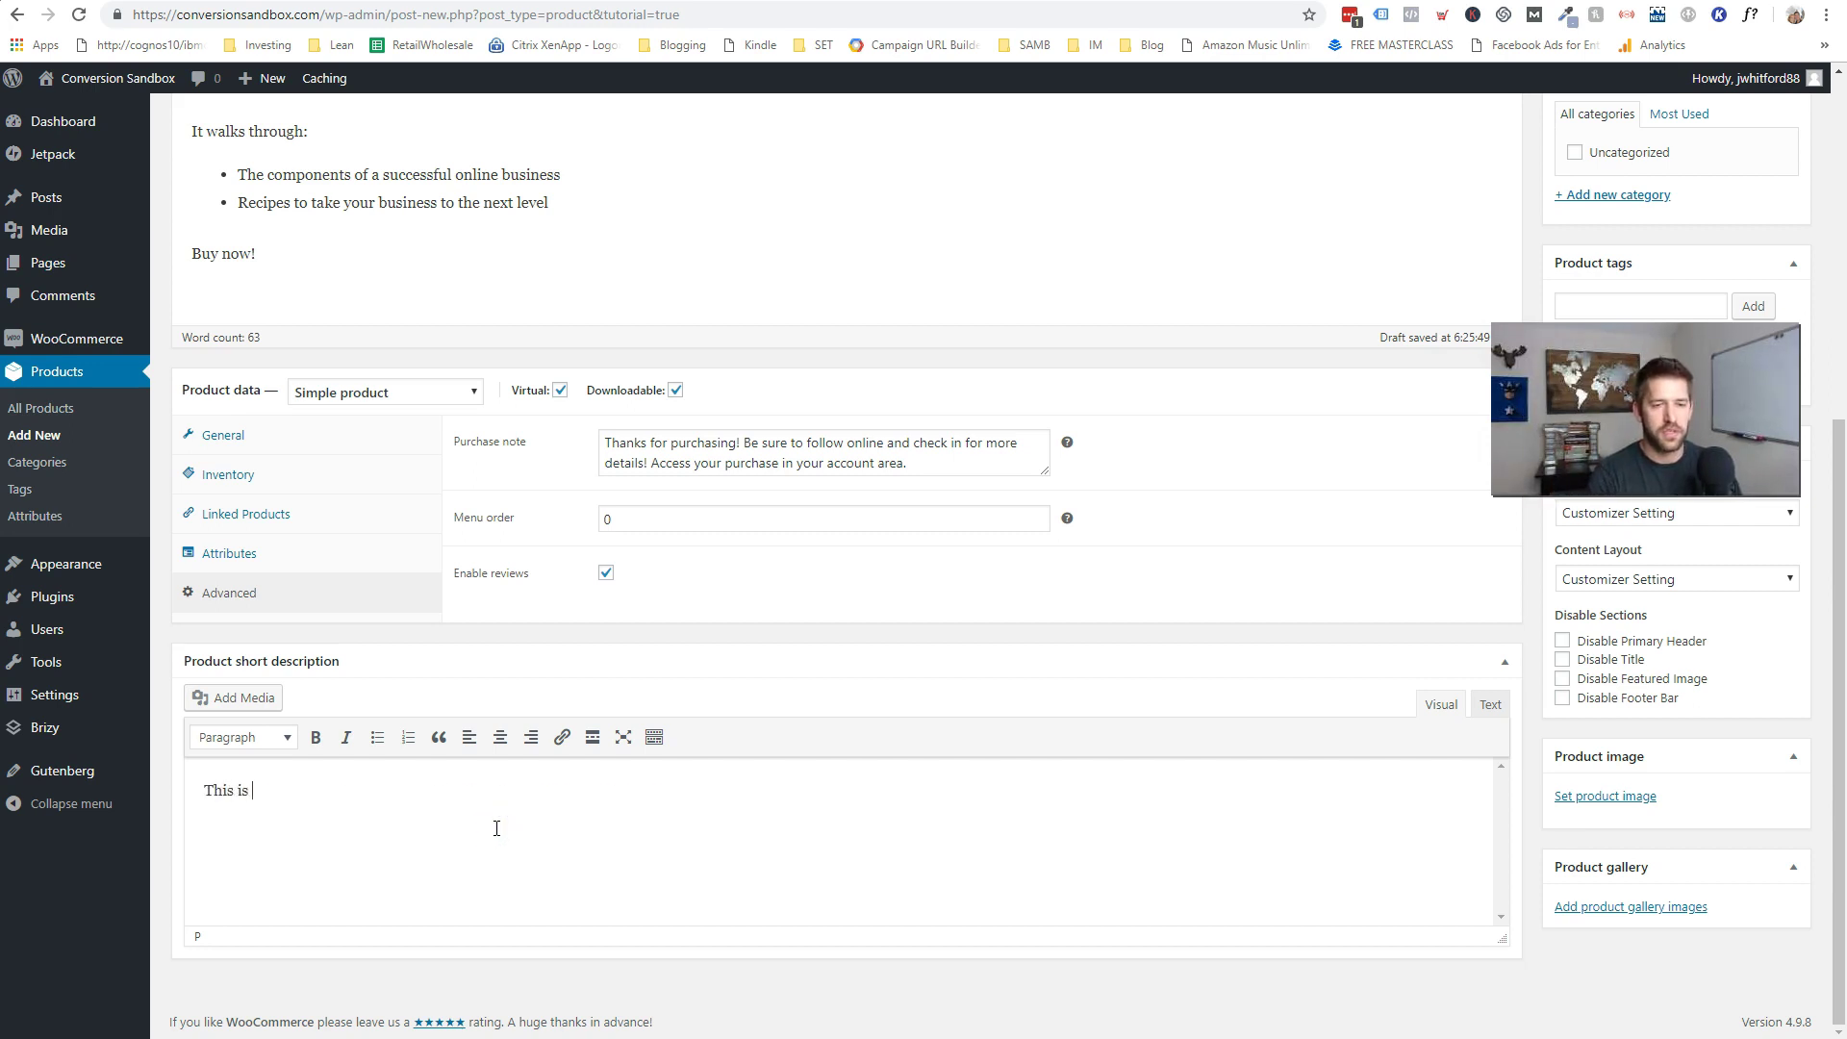
text(an ebook description in the short description area. Woo hoo!)
click(426, 822)
click(899, 829)
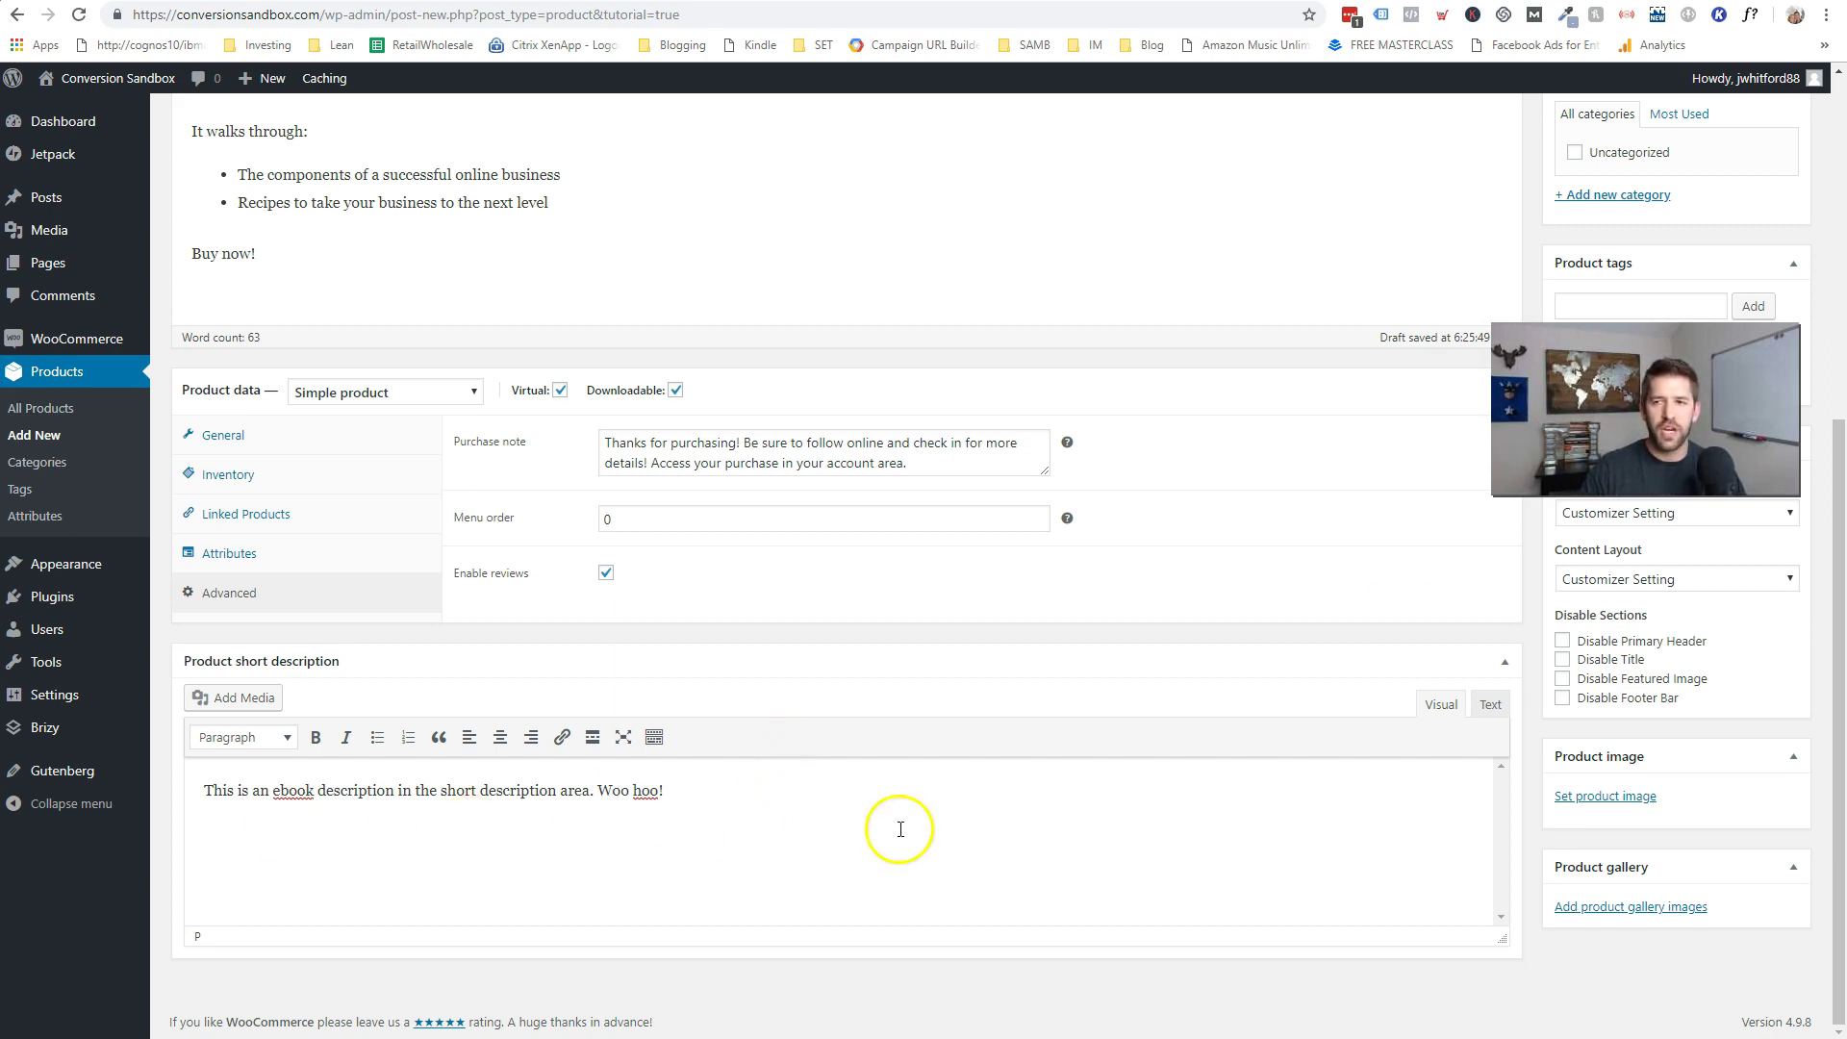
click(1620, 831)
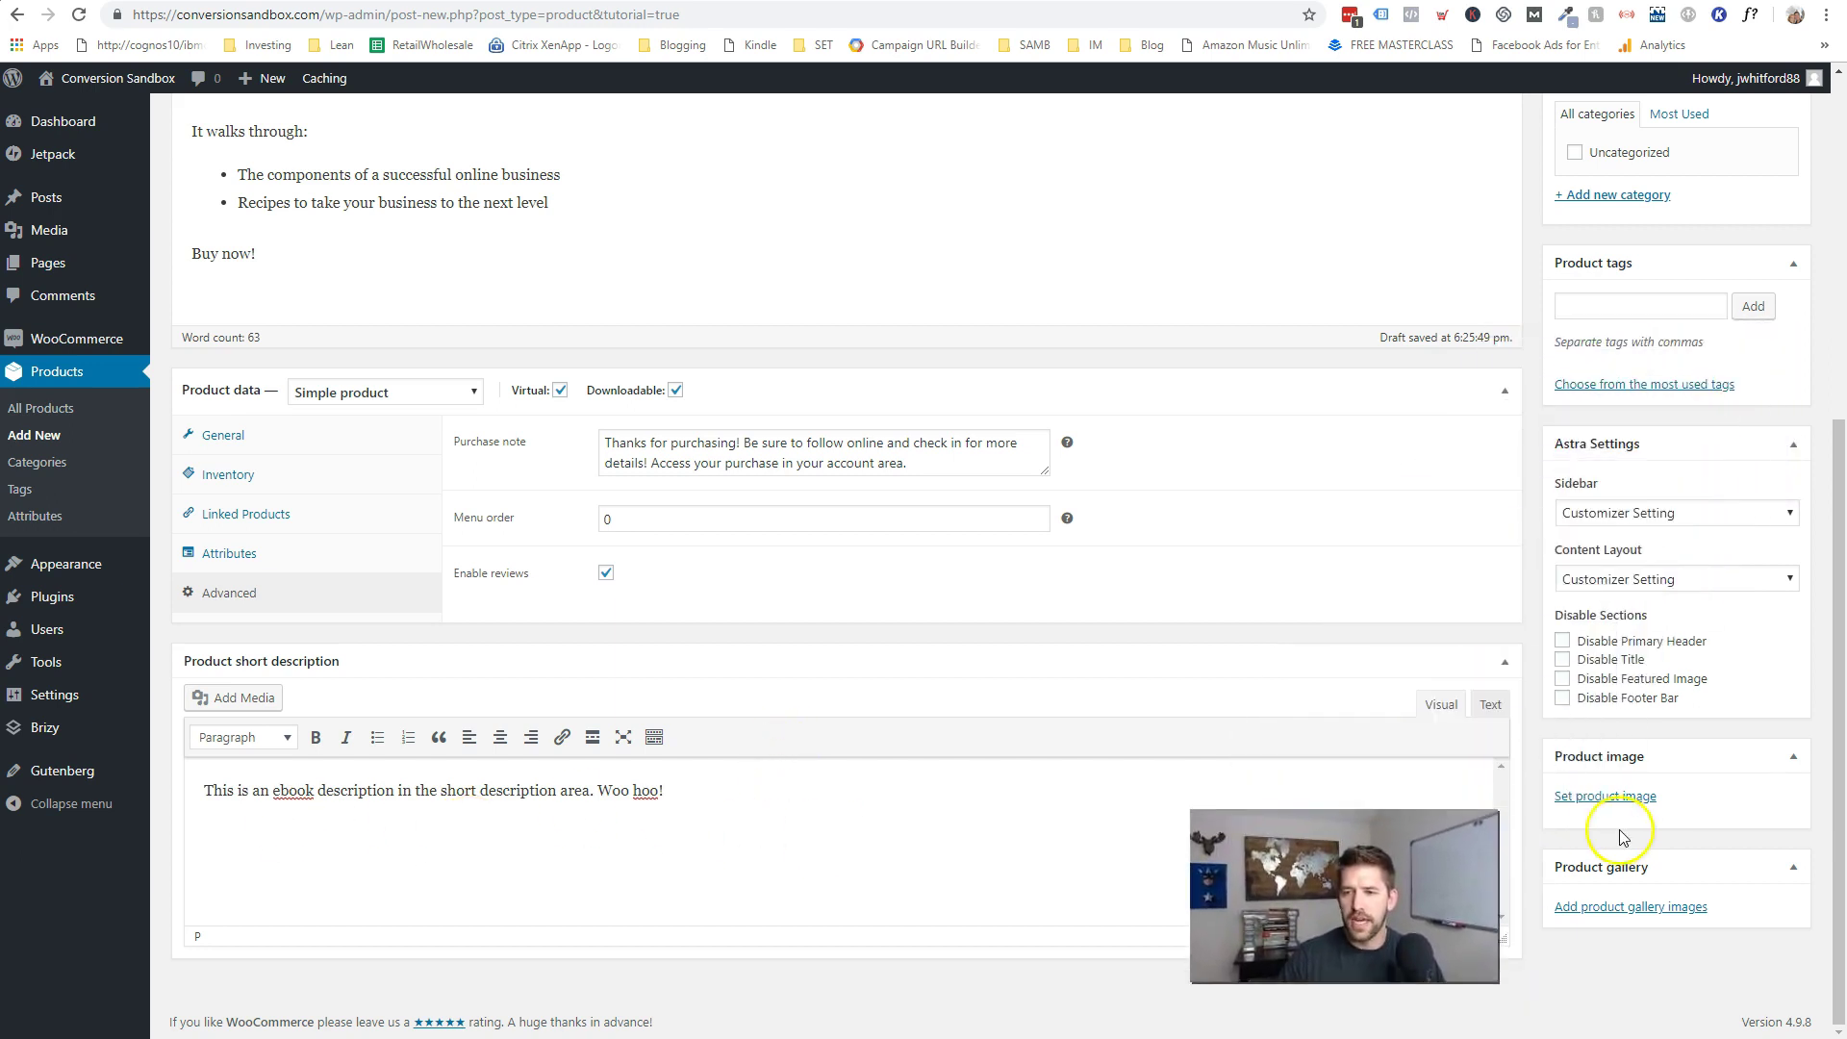
scroll(1558, 839, up, 6)
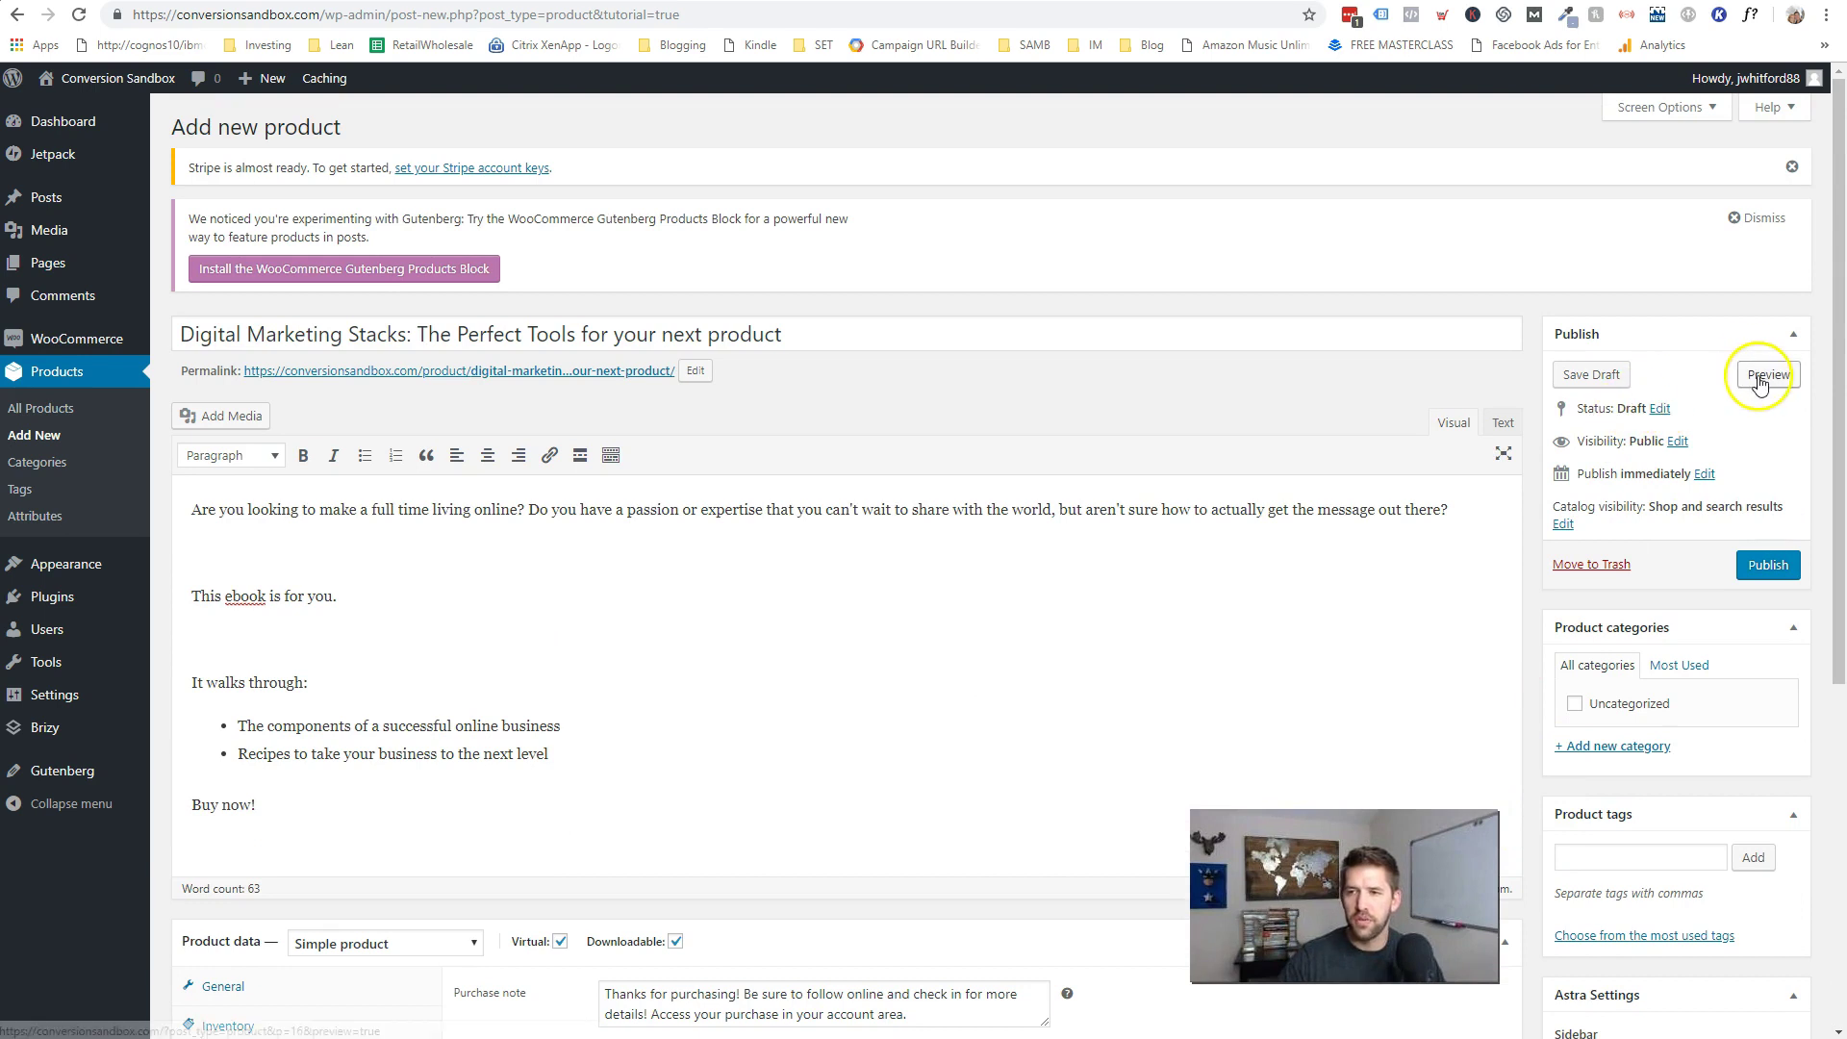
- Preview the $47 ebook product page, checking its title, short and long descriptions
click(1759, 381)
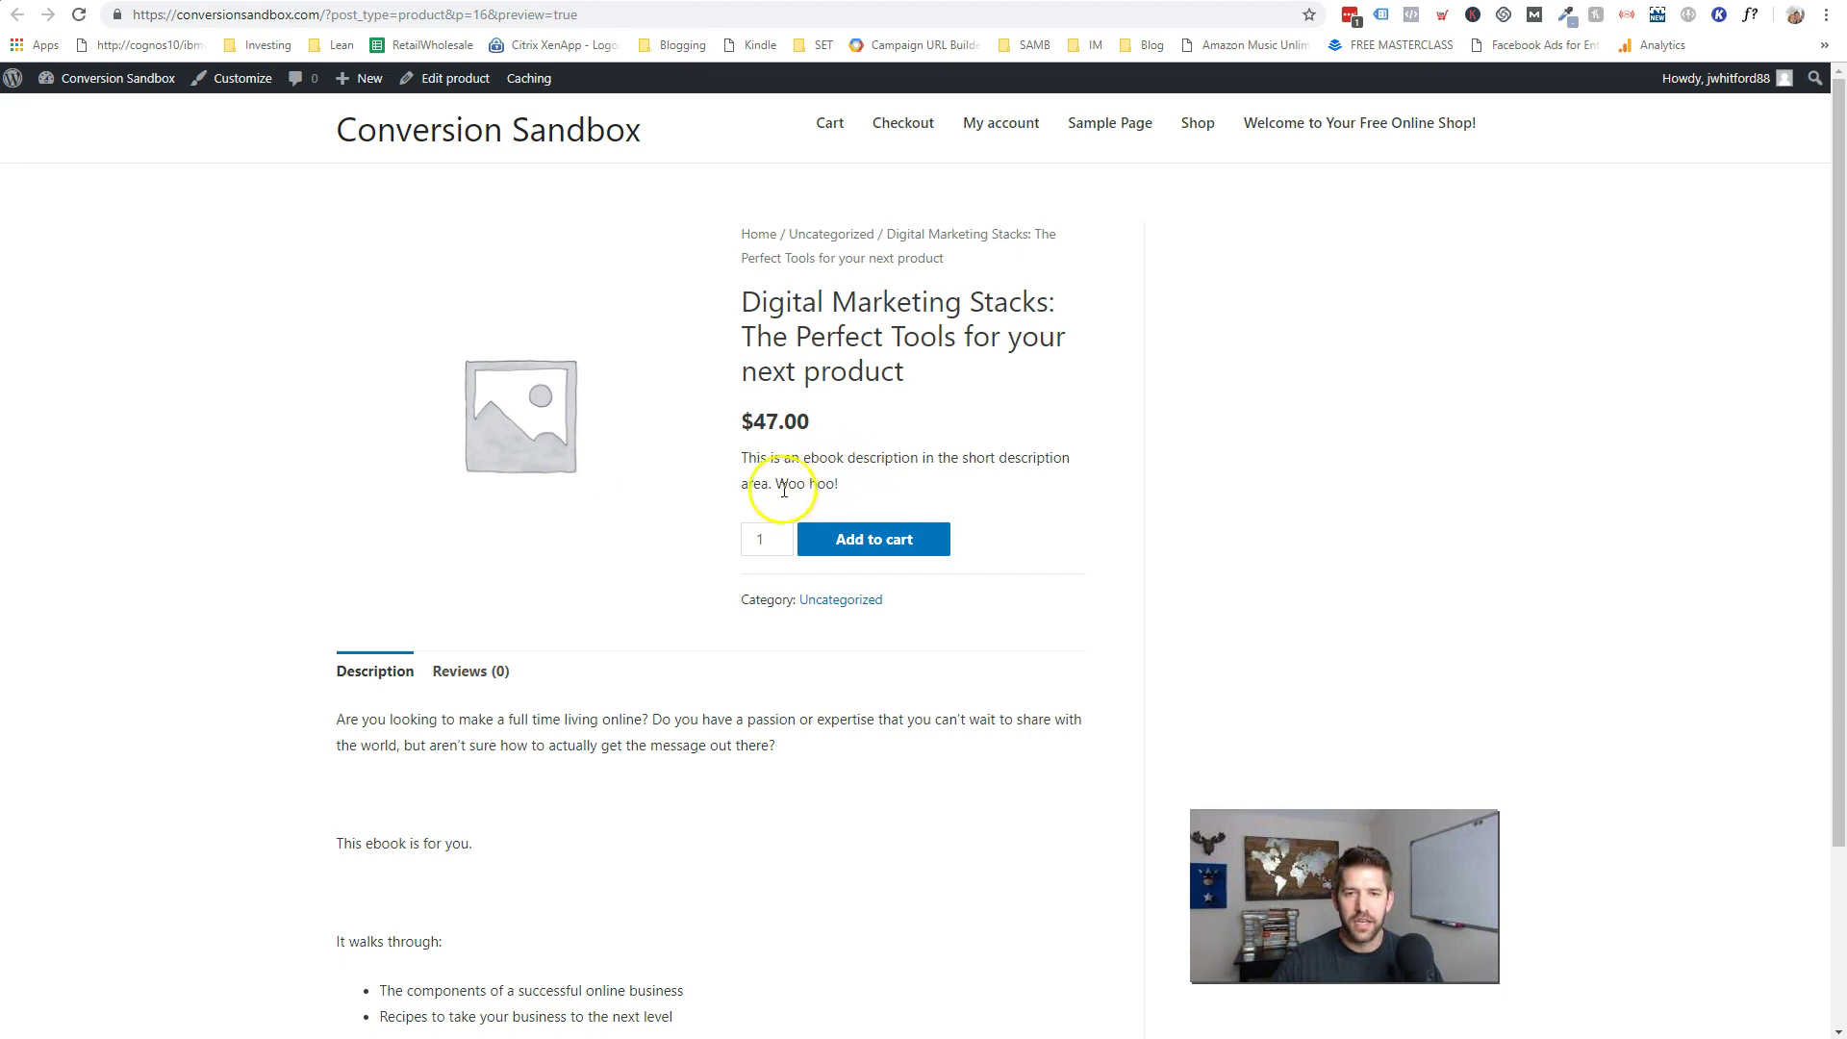
drag(731, 458, 957, 482)
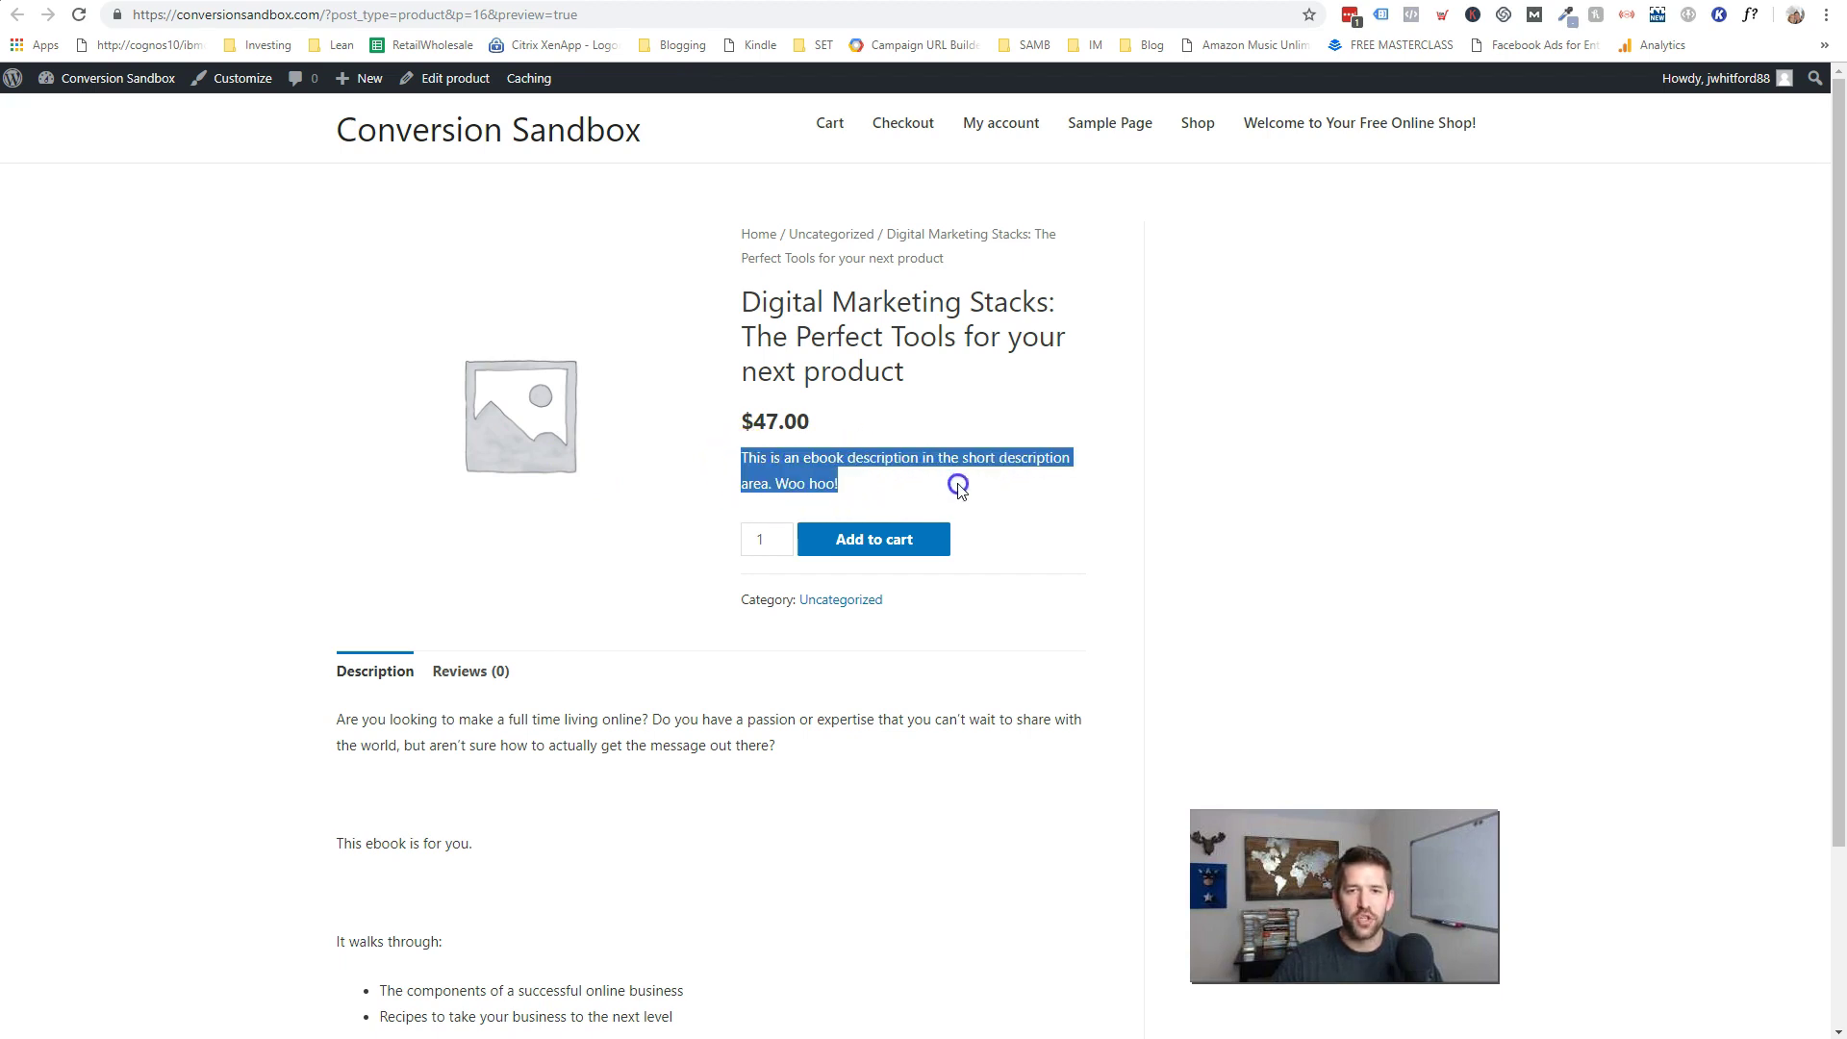
drag(736, 297, 962, 371)
click(803, 423)
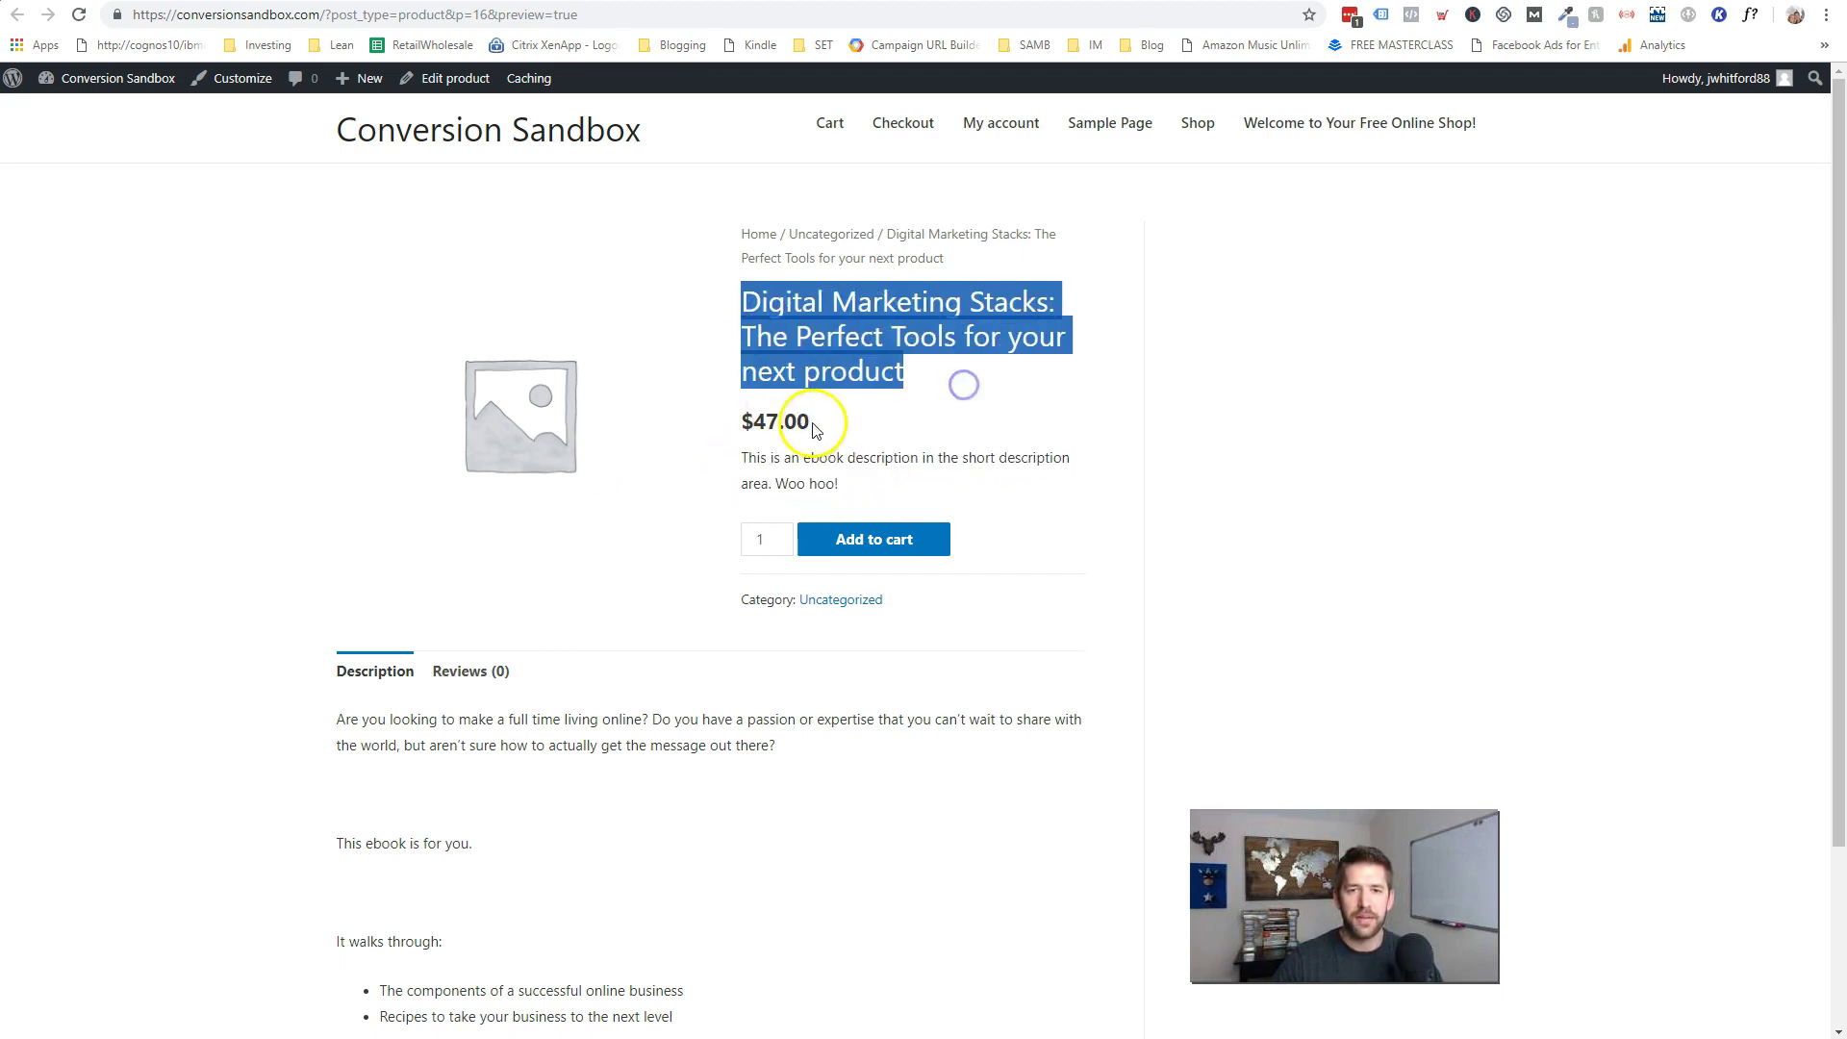
click(874, 536)
scroll(875, 529, down, 3)
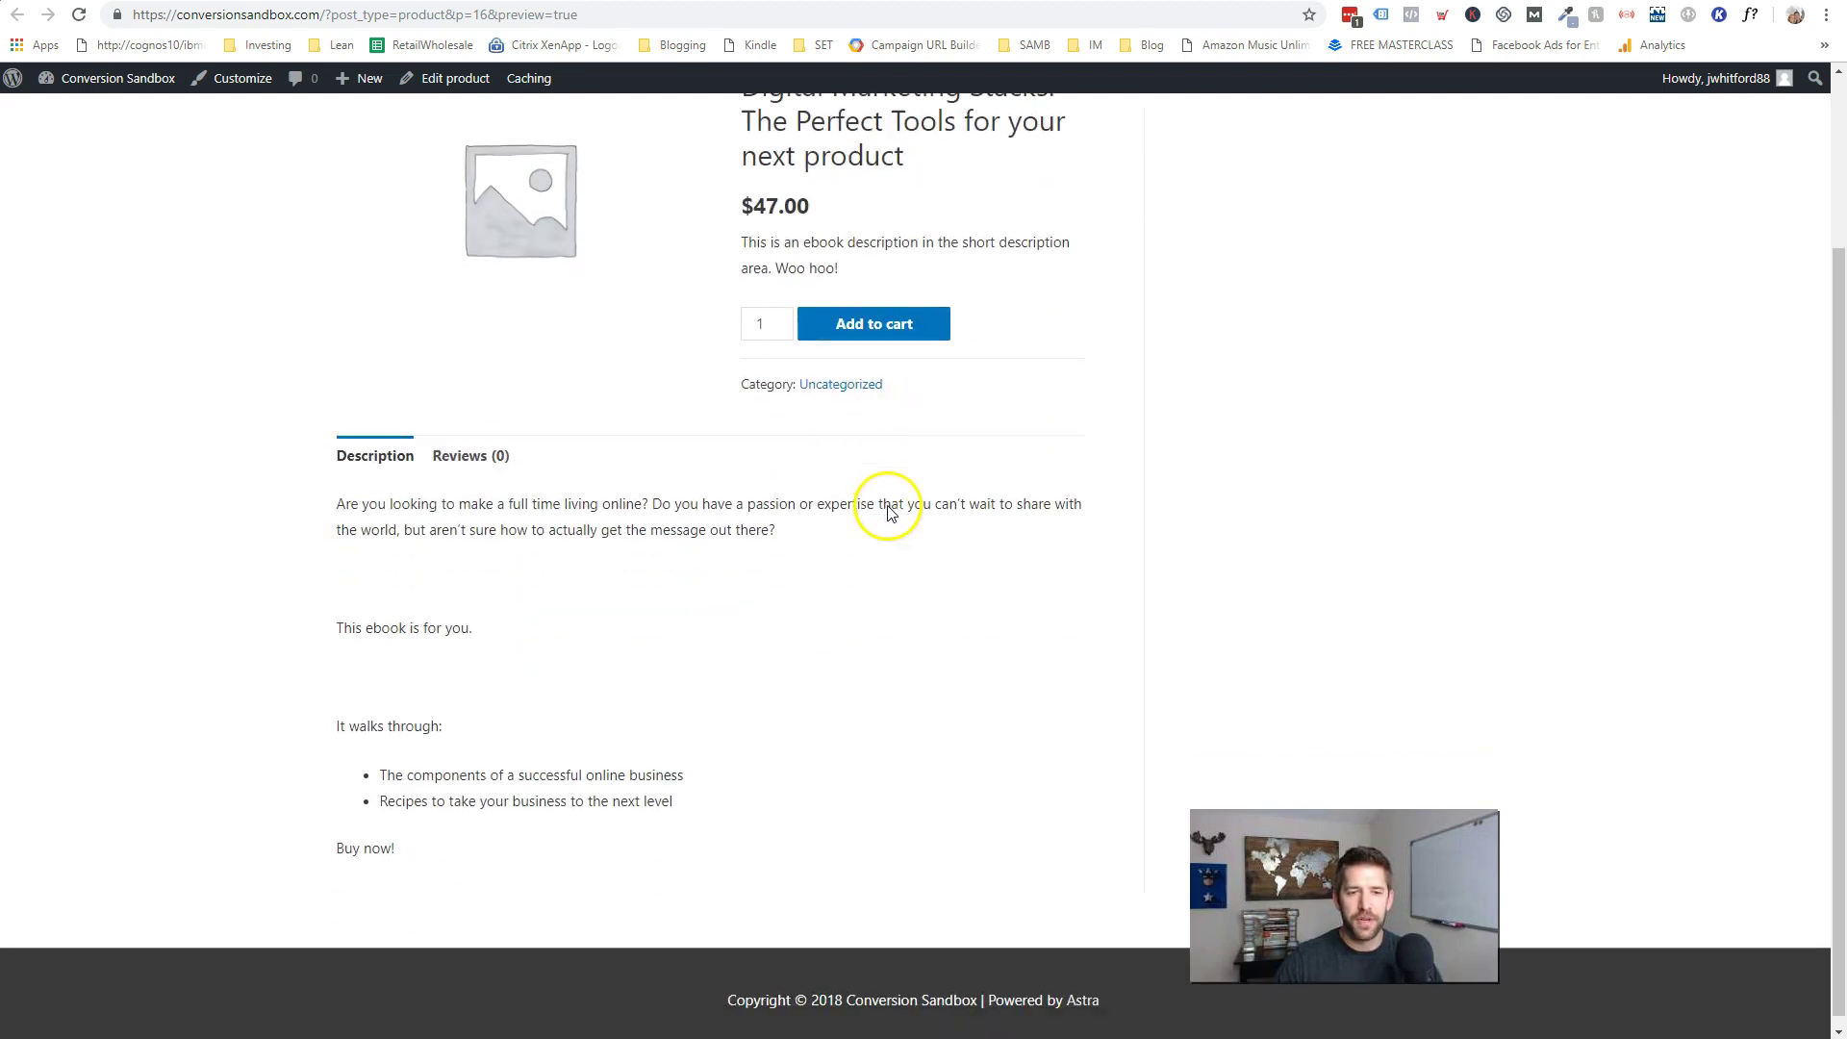
drag(338, 492, 898, 804)
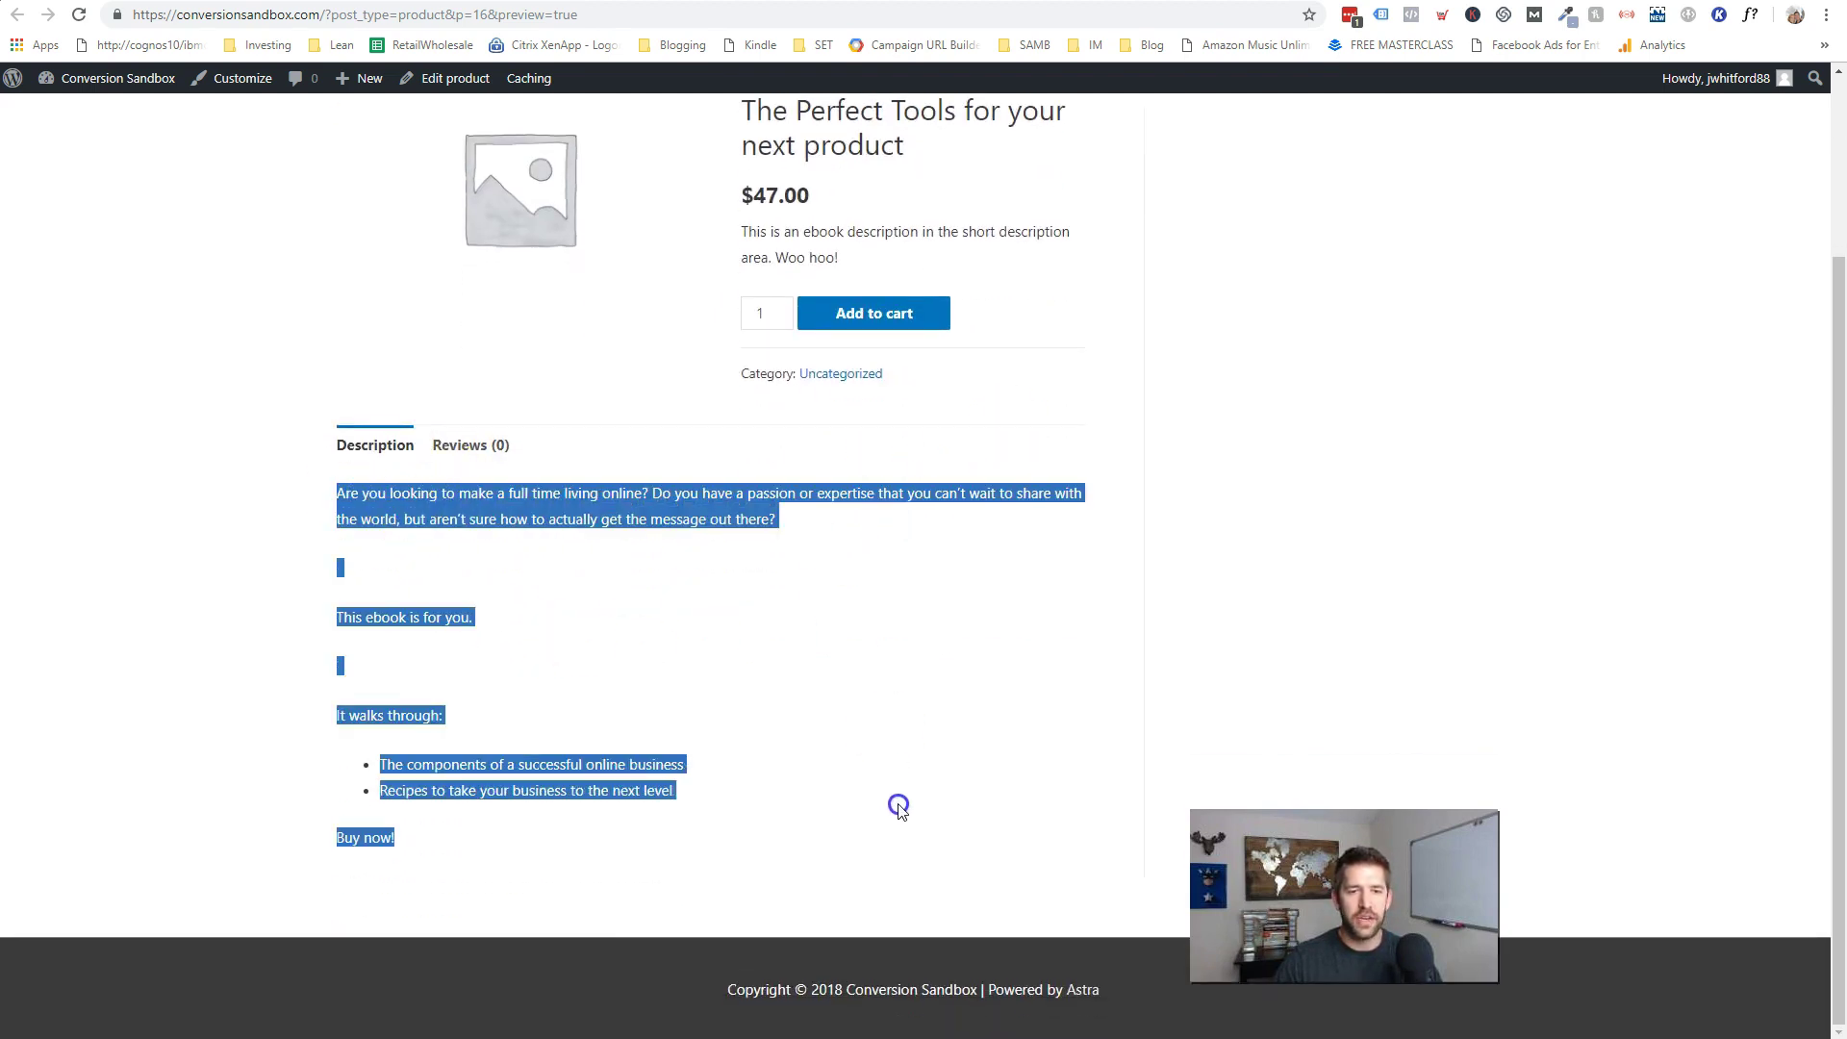
click(886, 809)
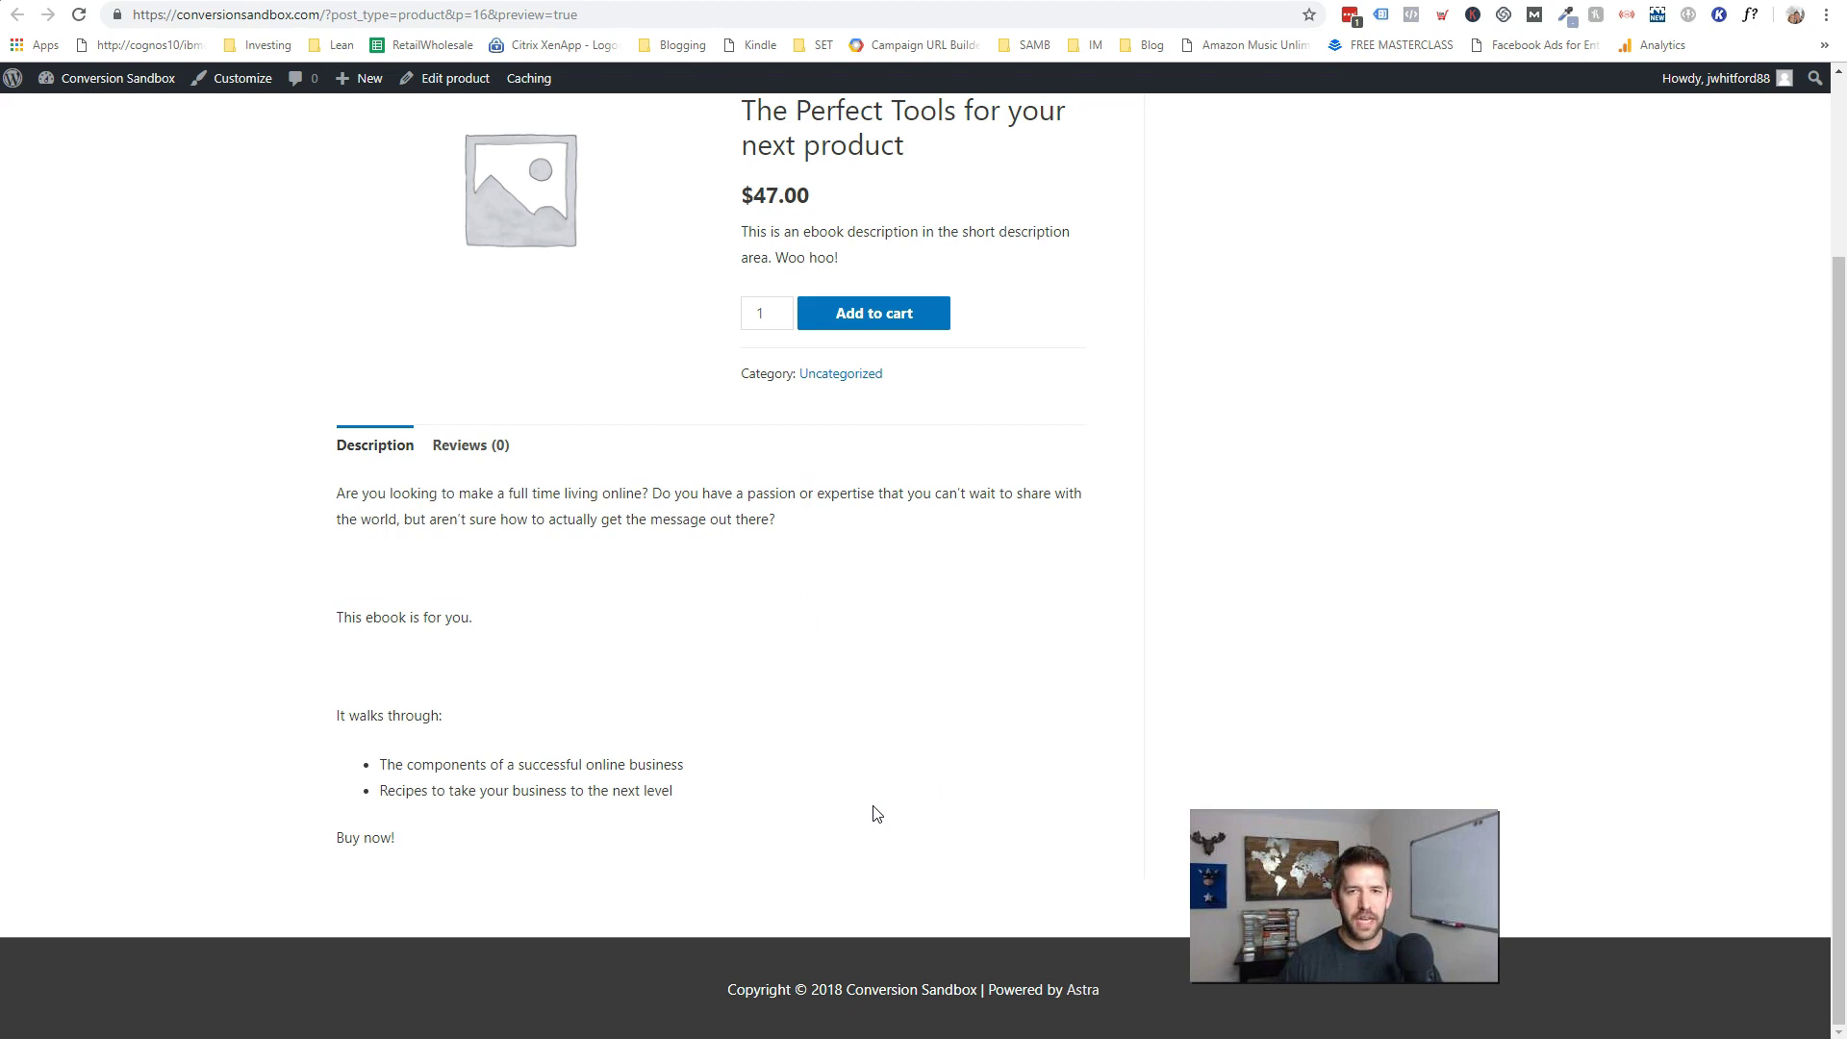
- Re-check the short description on the preview, then close it and return to the editor
scroll(875, 721, up, 2)
click(838, 449)
drag(838, 449, 734, 411)
click(813, 430)
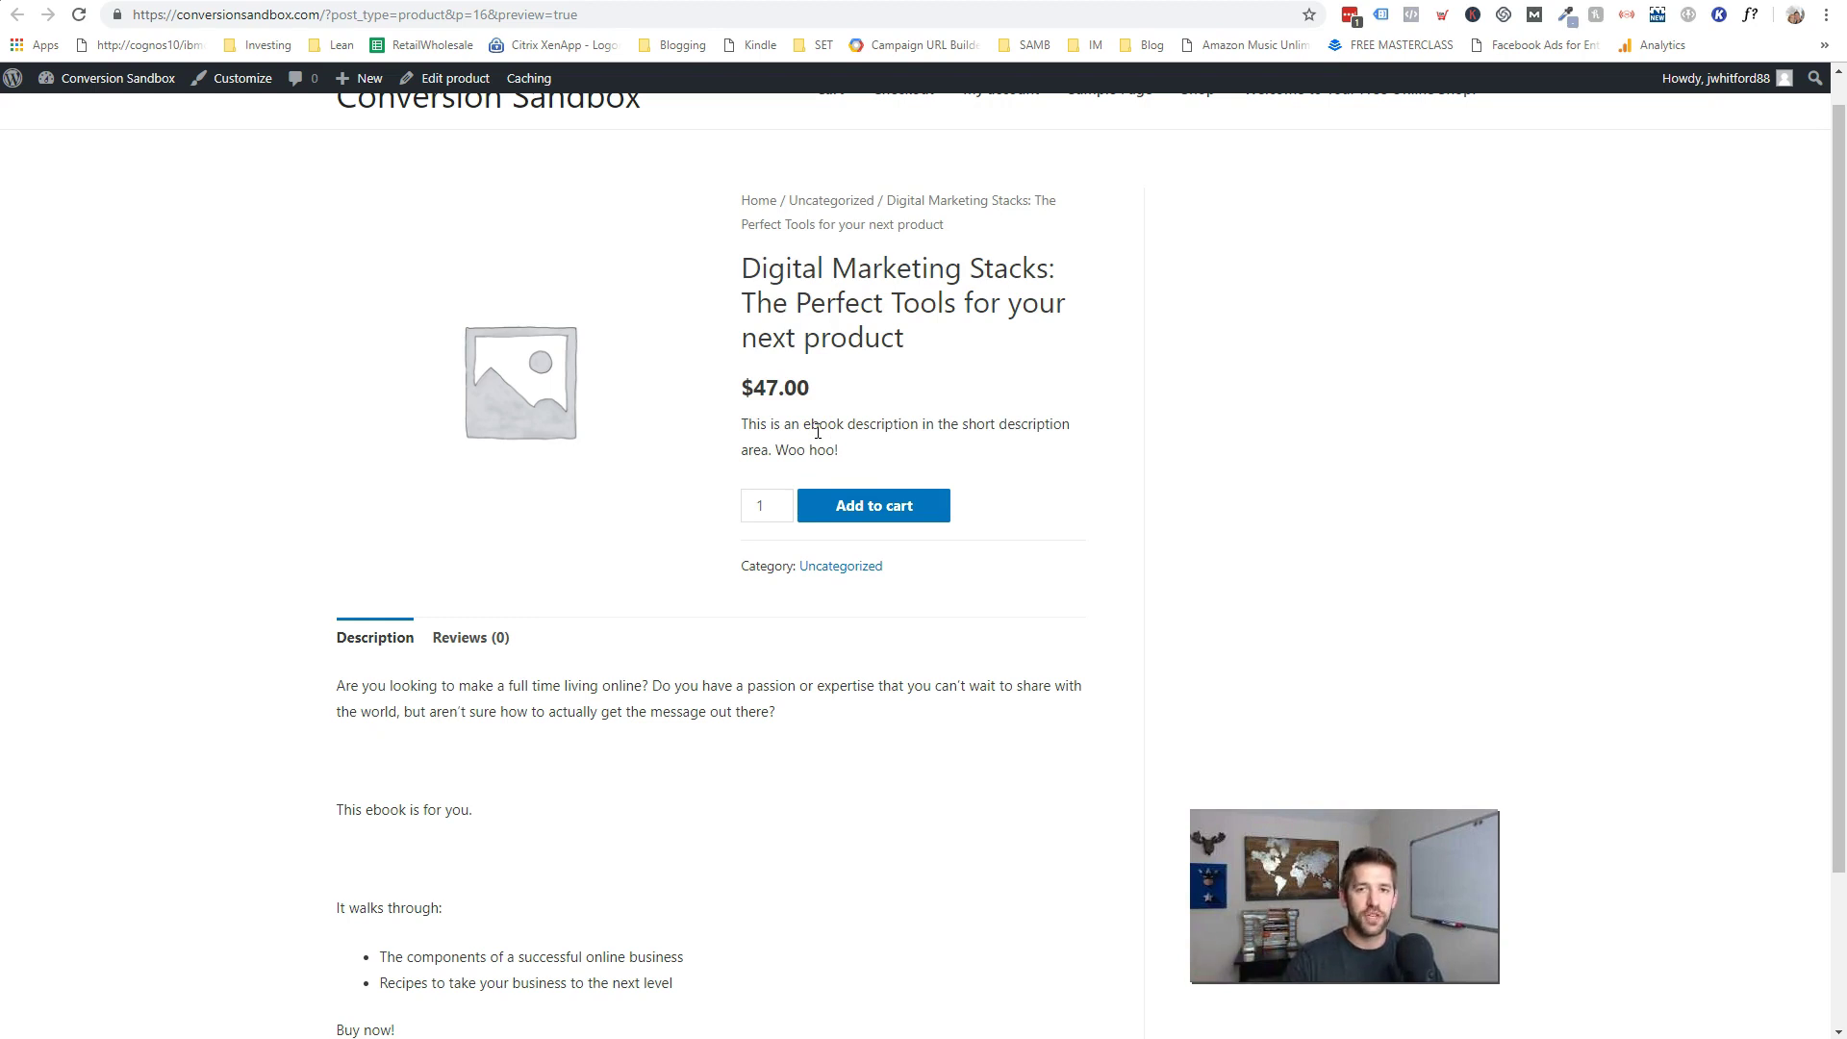
drag(840, 448, 743, 417)
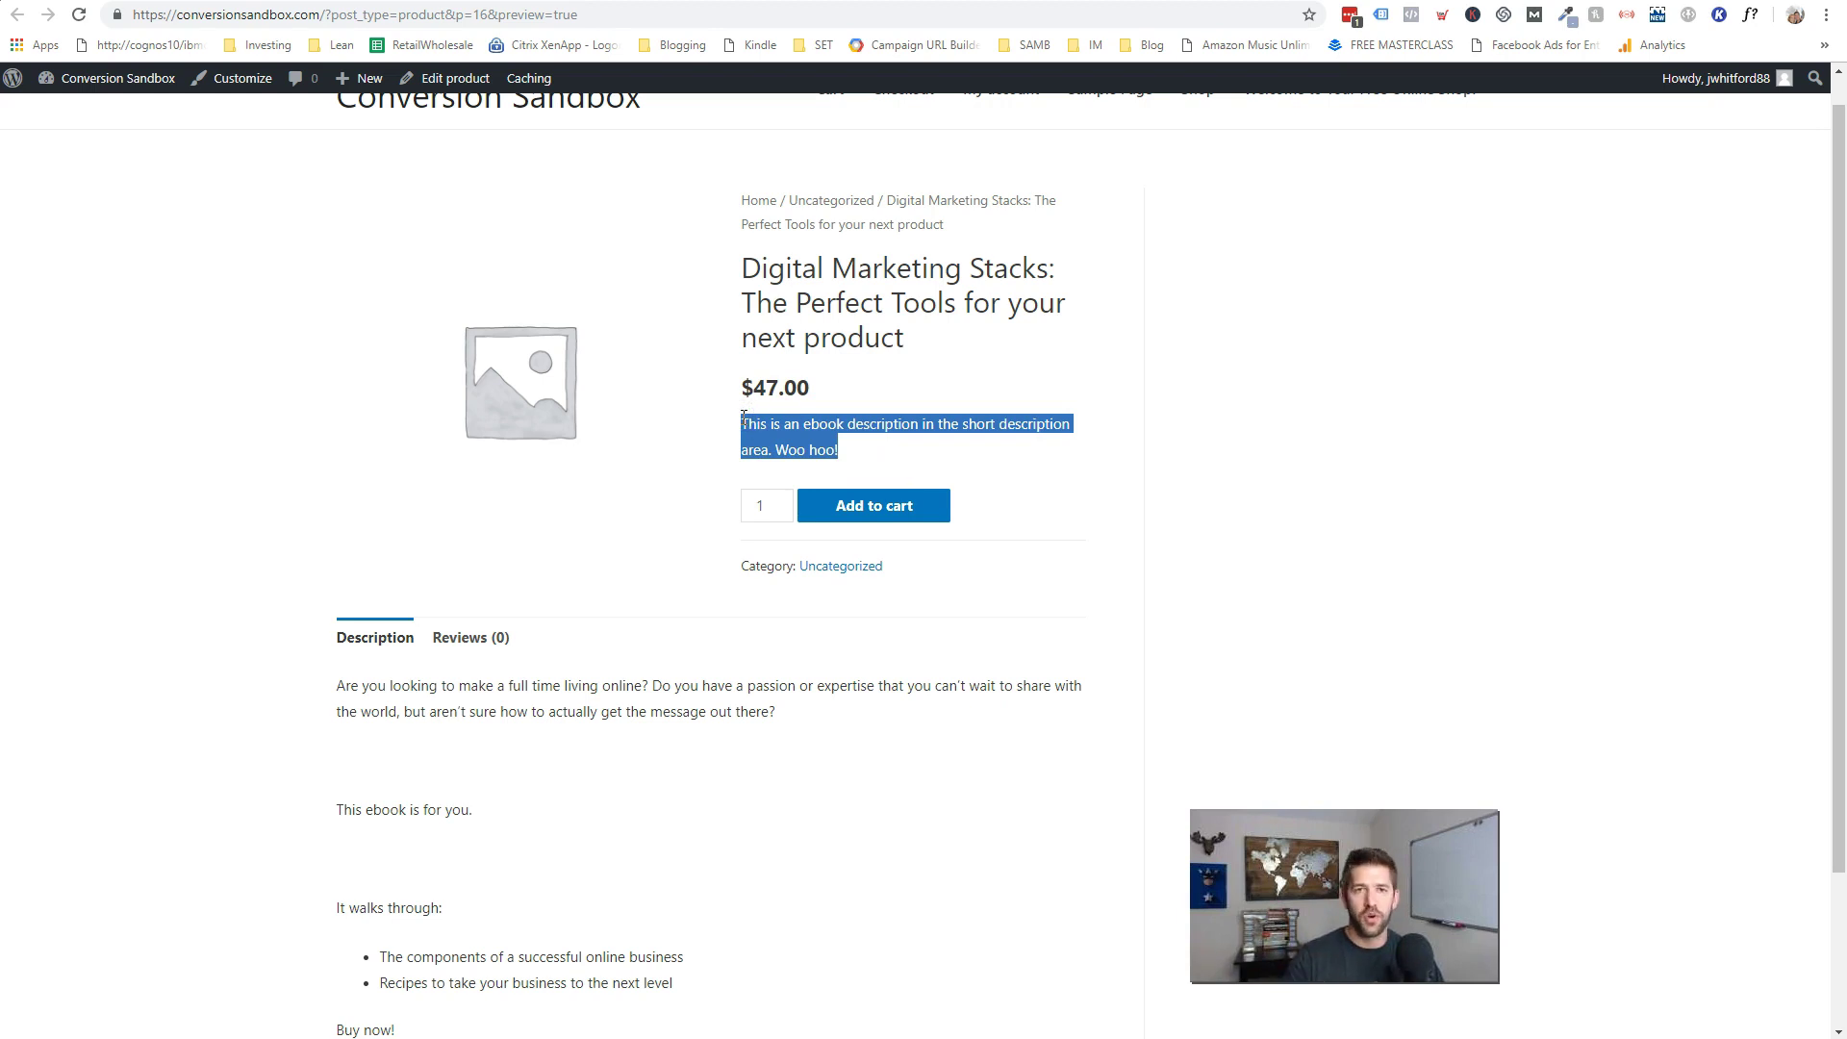
scroll(742, 417, up, 1)
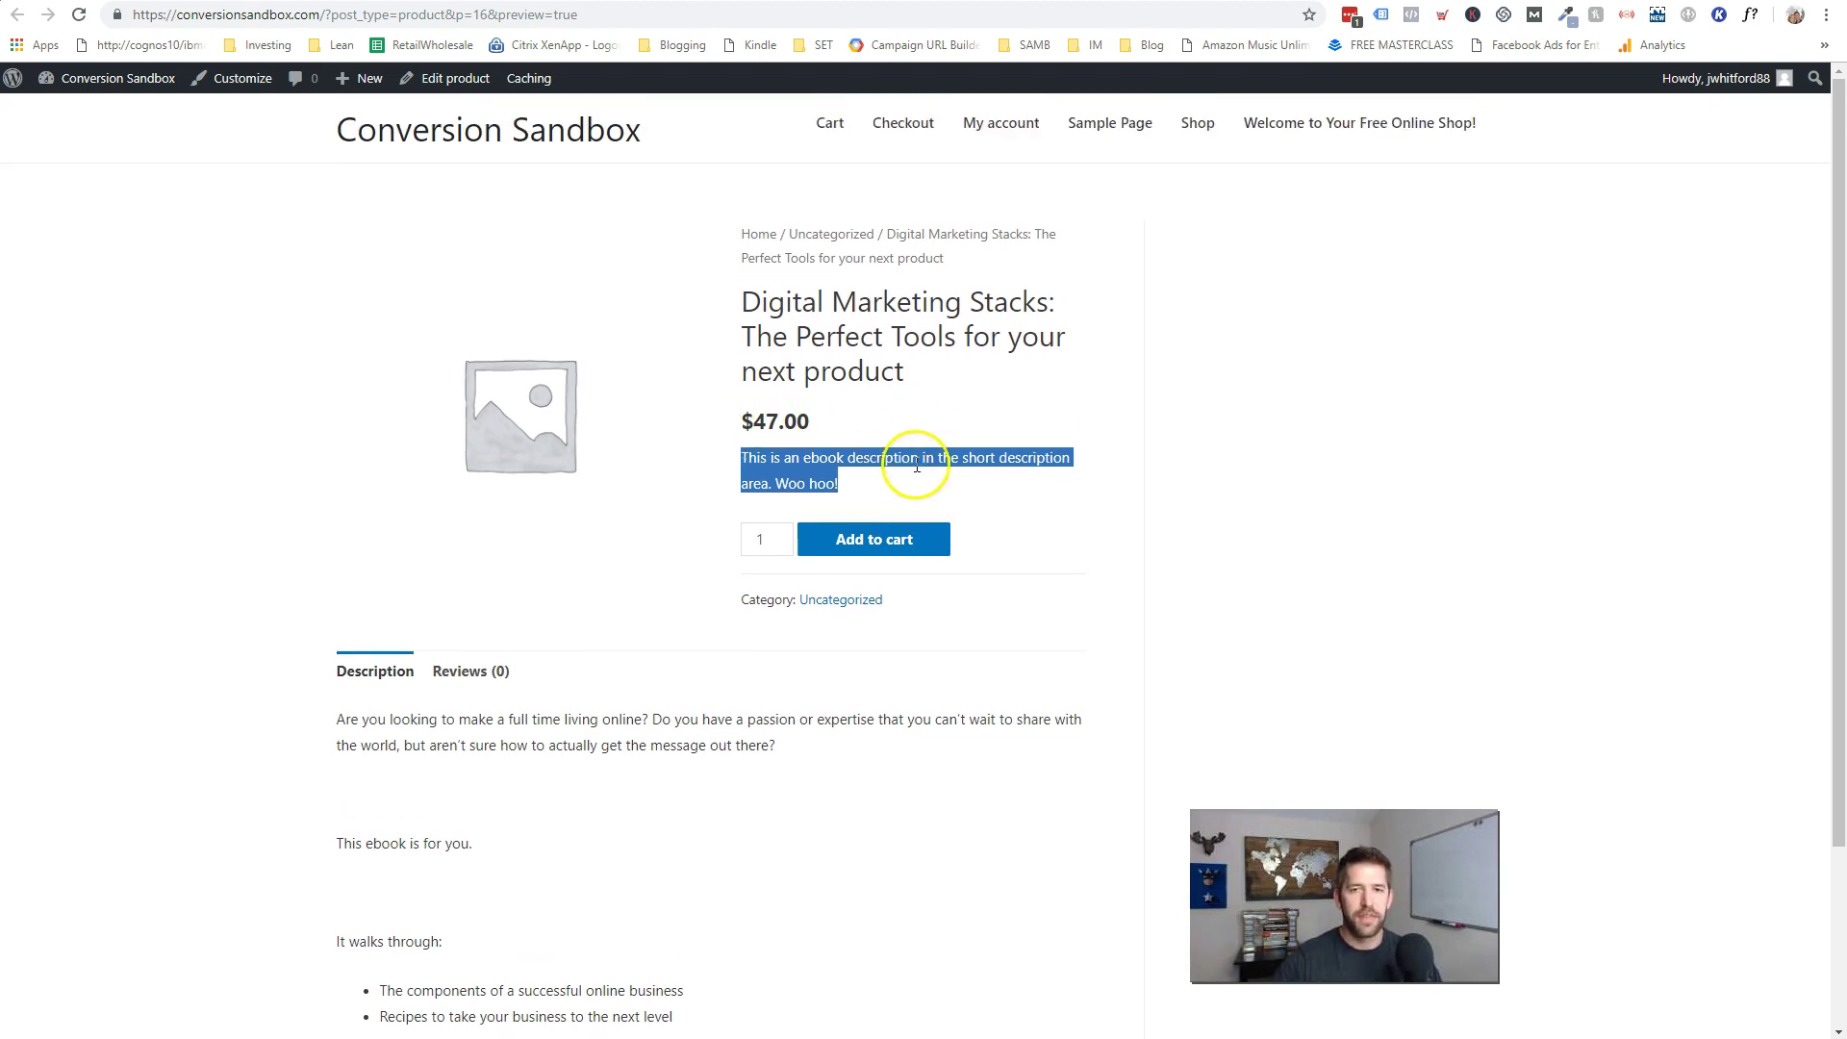
click(896, 490)
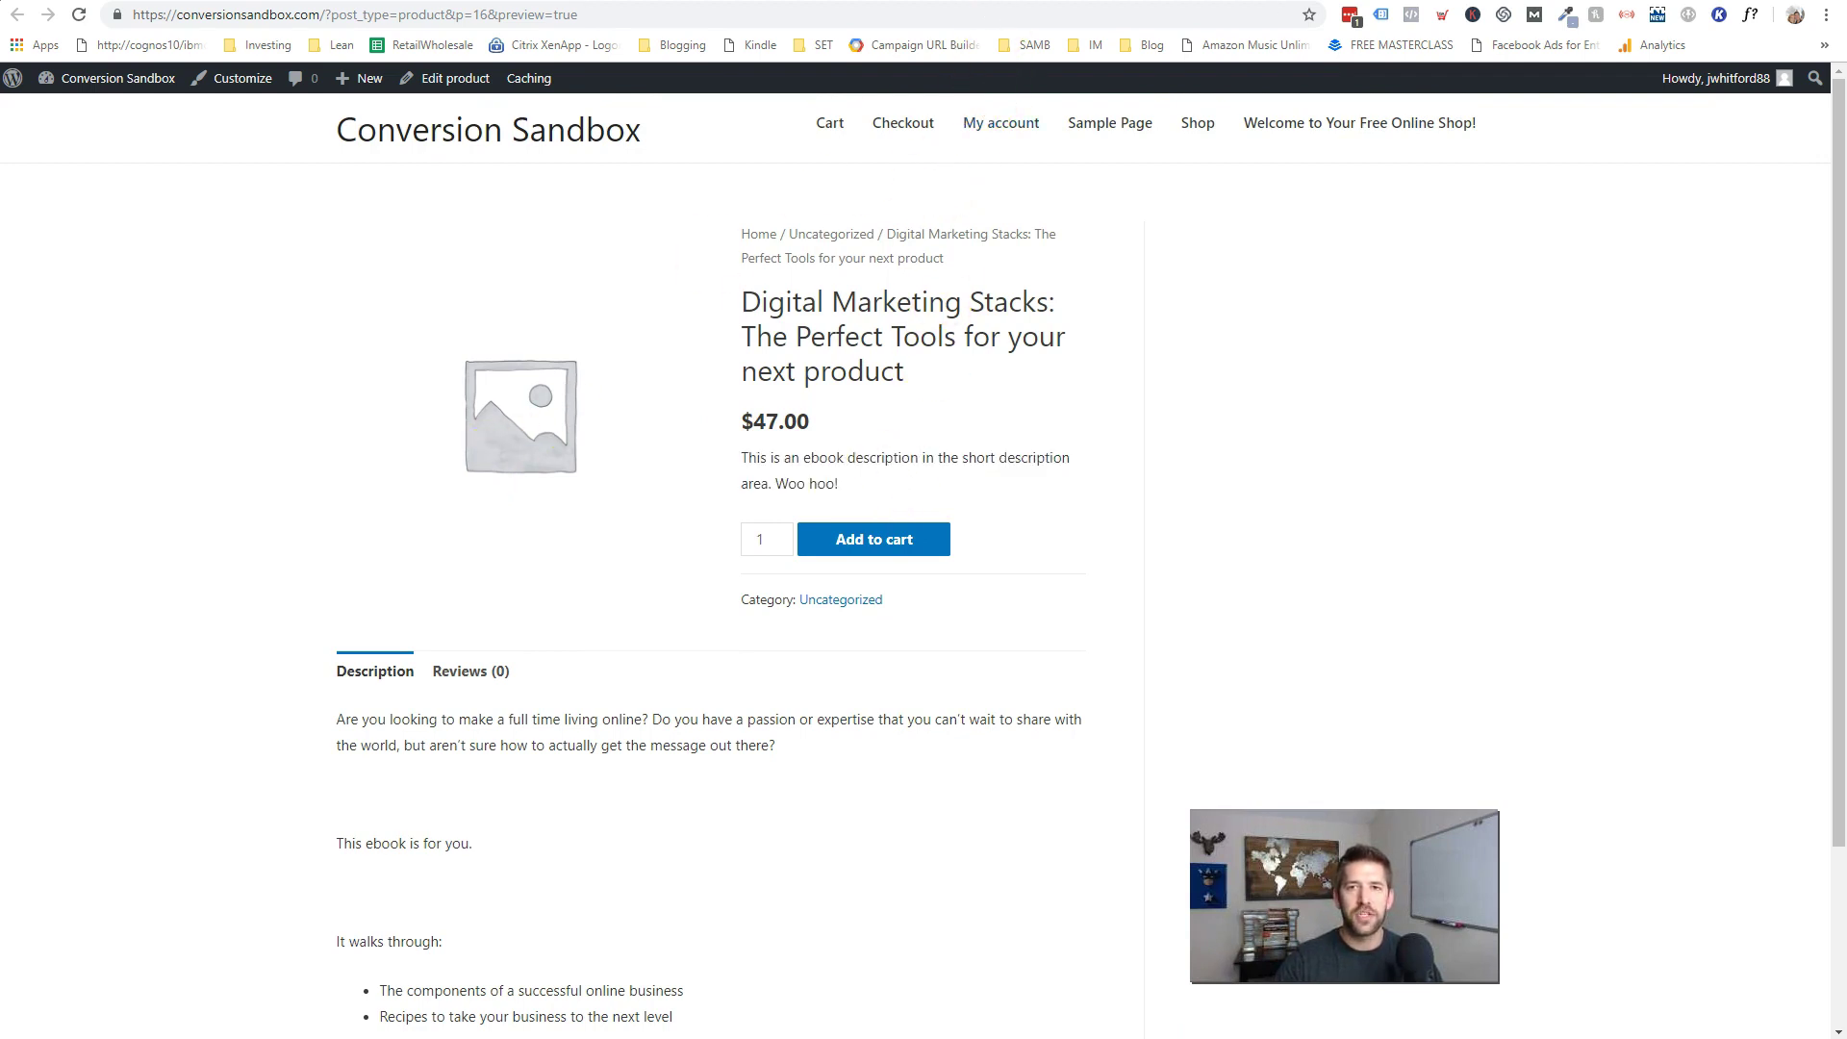
key(ctrl+w)
scroll(853, 545, down, 6)
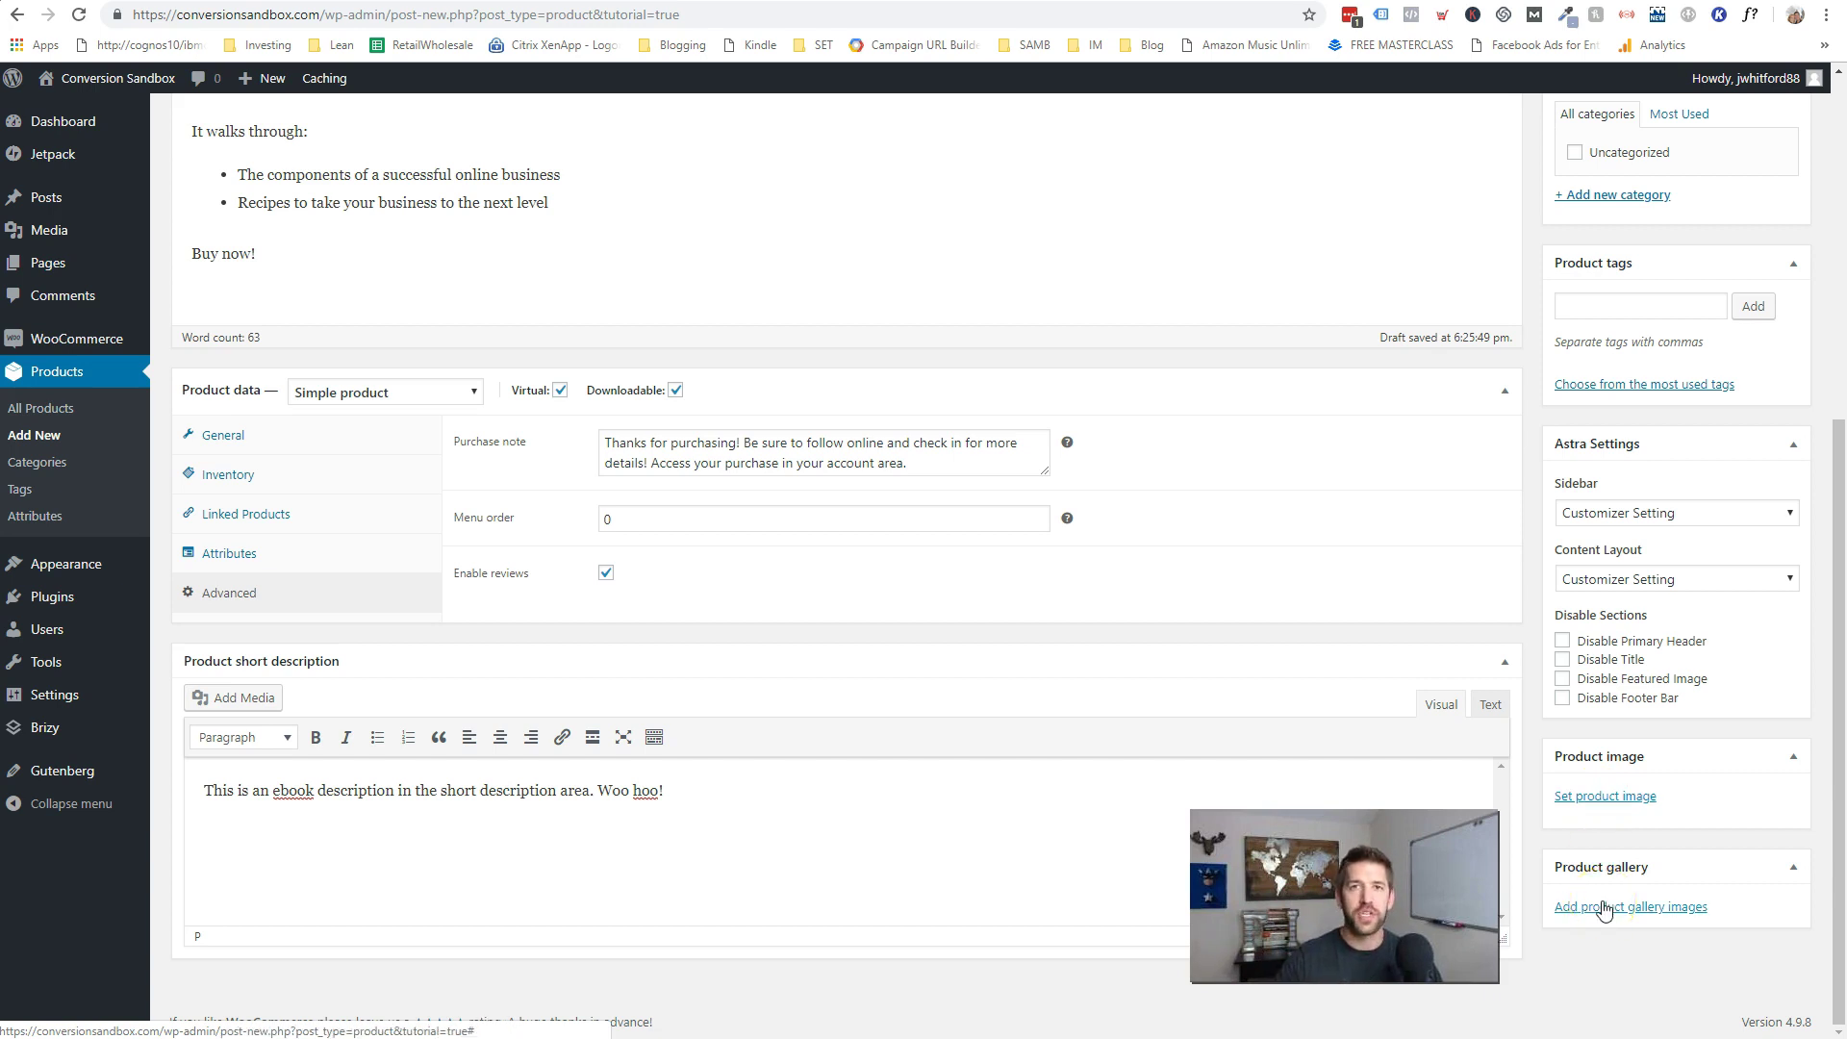
- Upload Marketing-Stack-Featured-Image.png and set it as the product image
click(1614, 798)
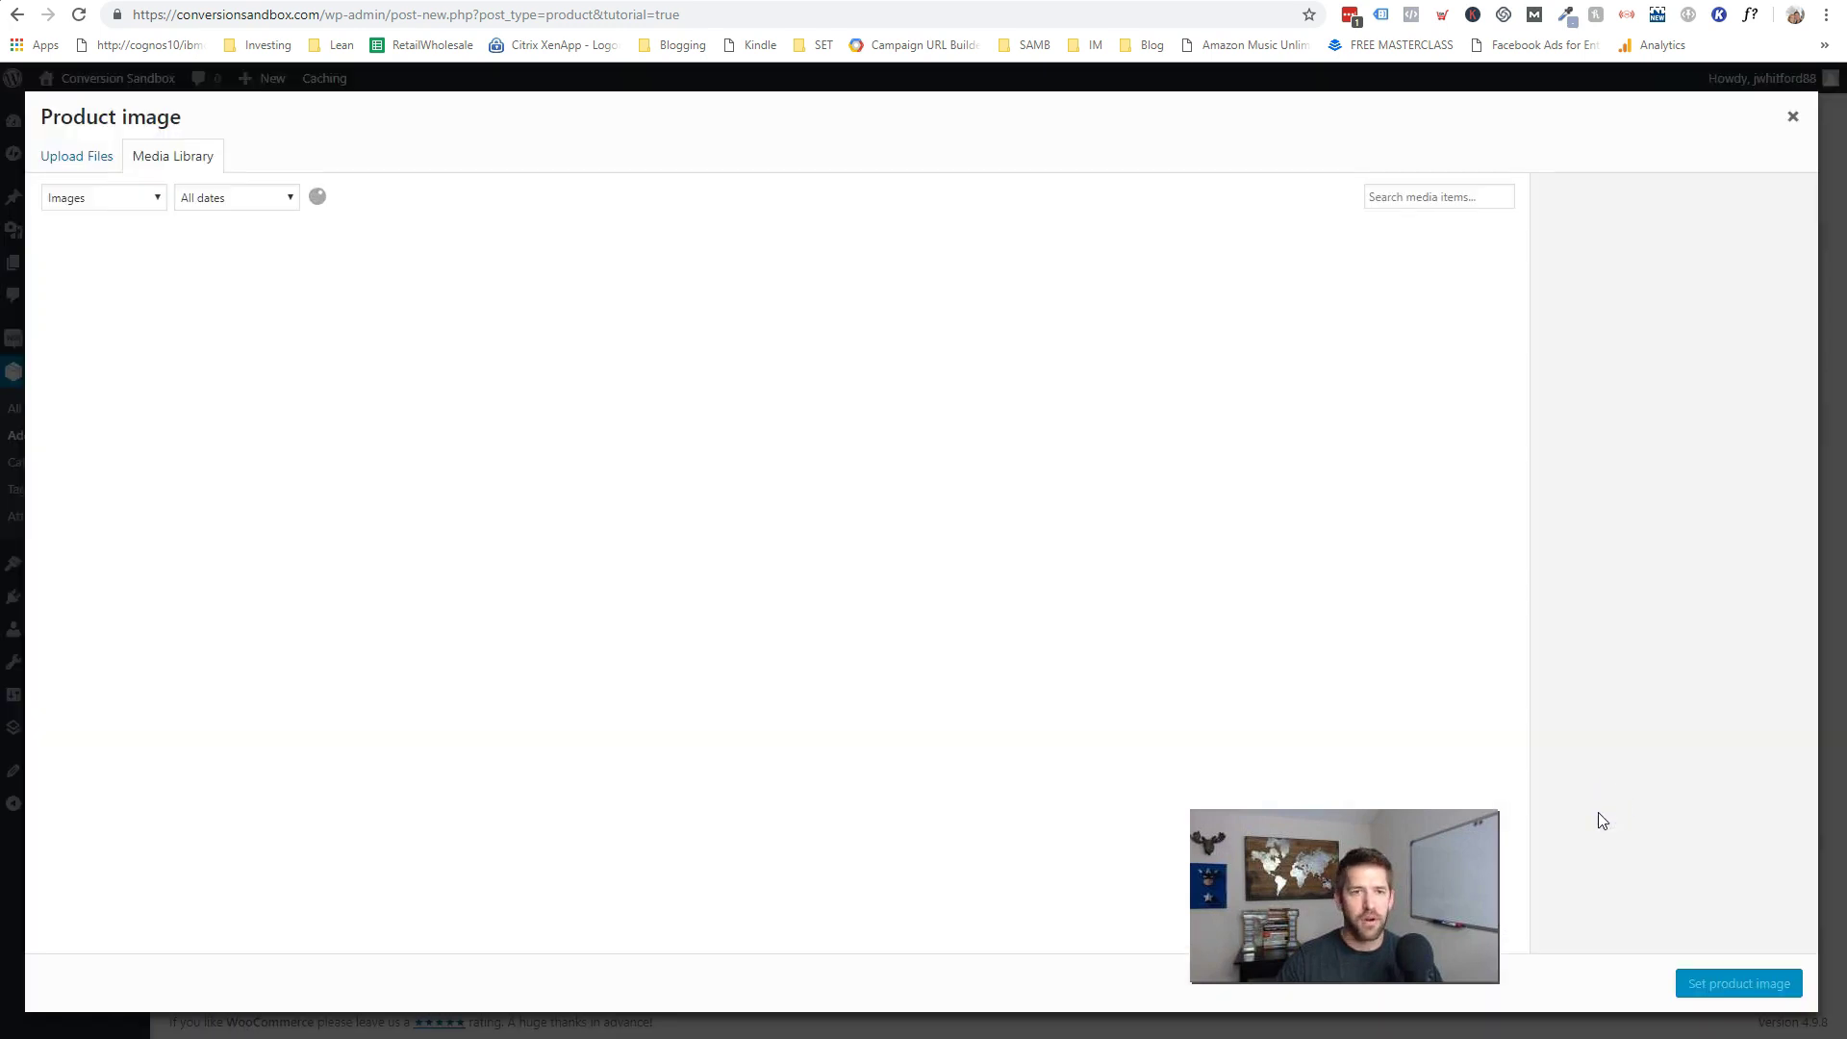
drag(107, 385, 644, 379)
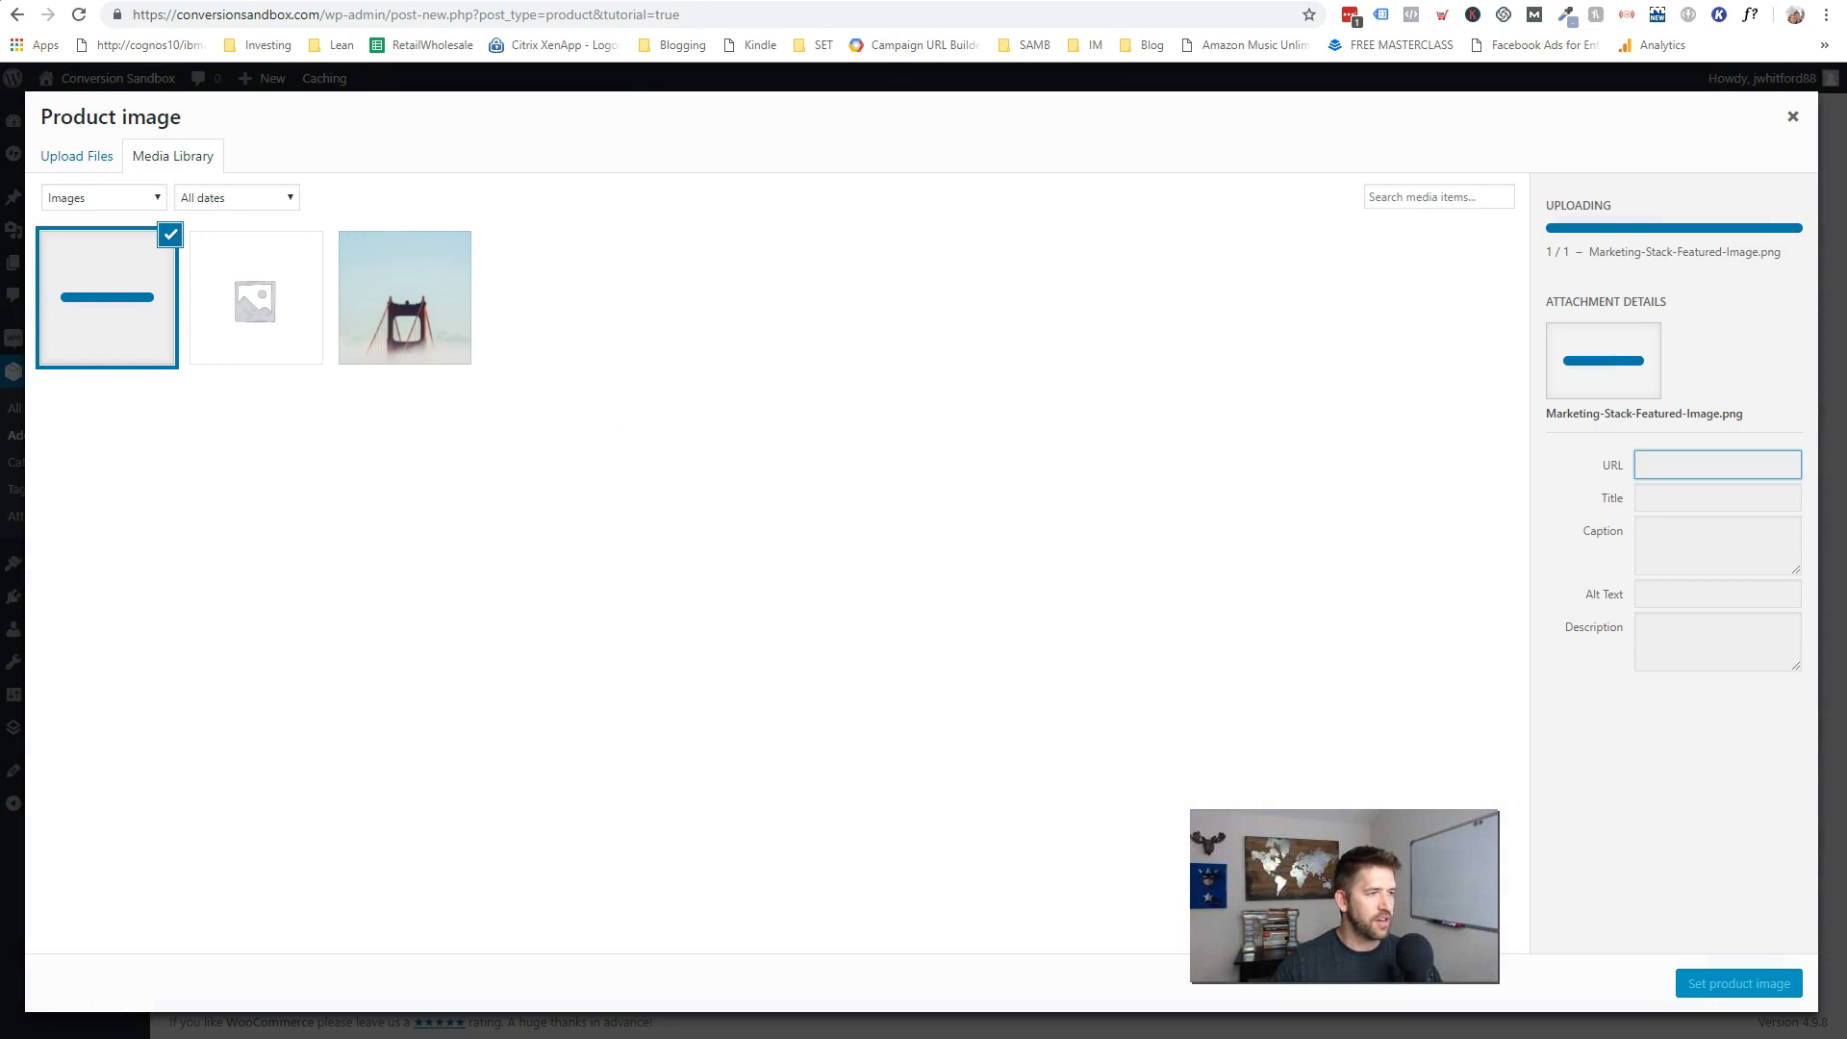
click(1739, 983)
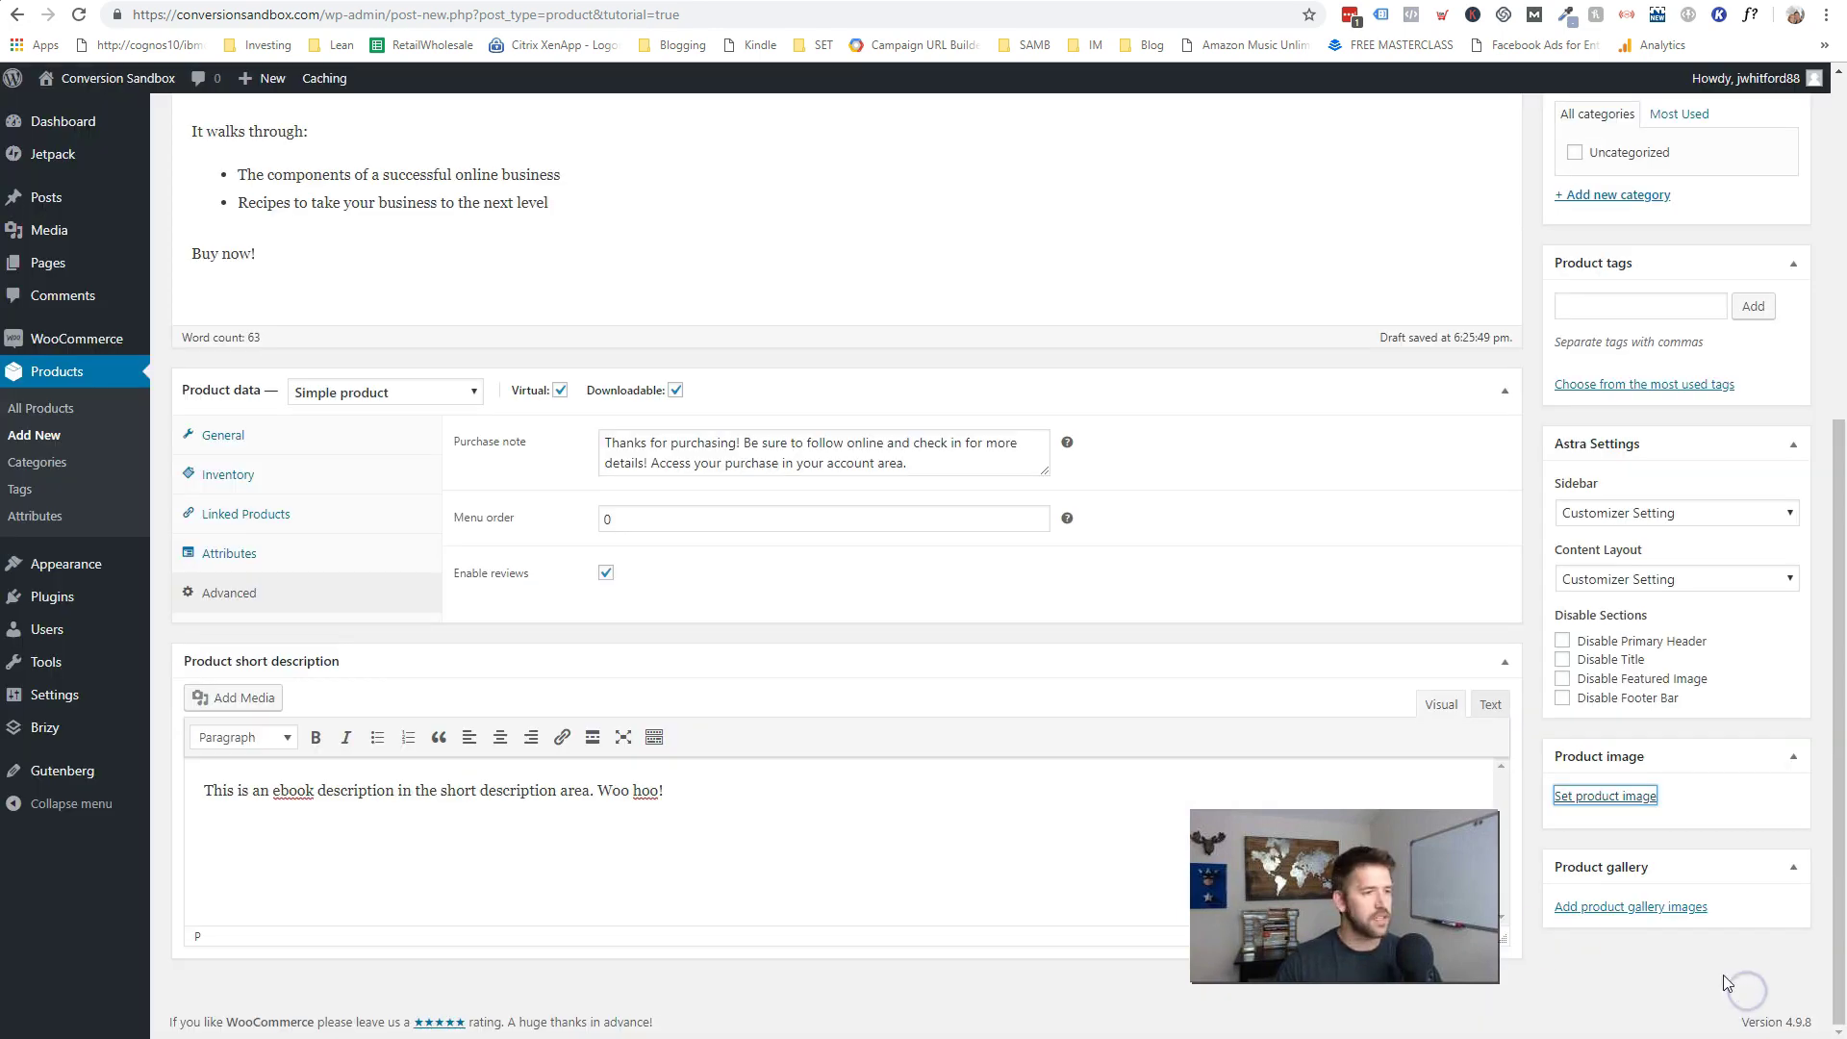
- Upload three images to the product gallery and move one into the first slot
scroll(1647, 929, down, 2)
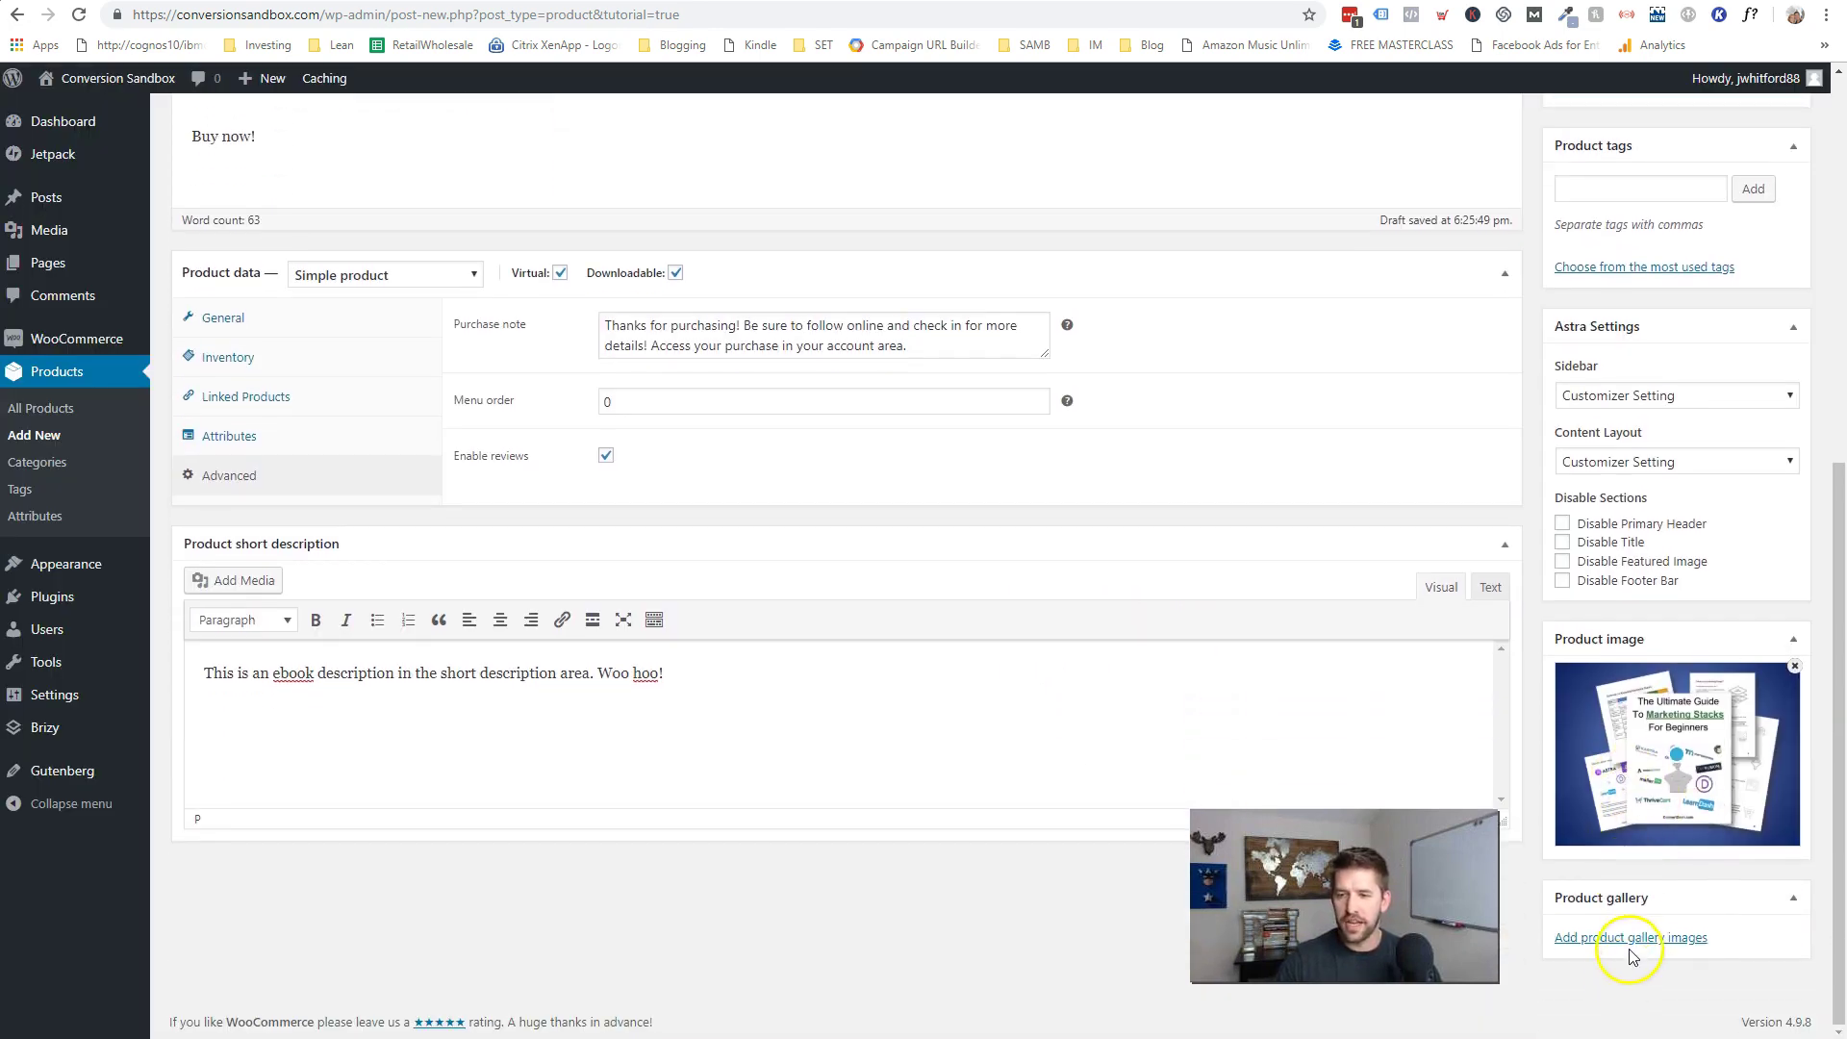
click(1631, 937)
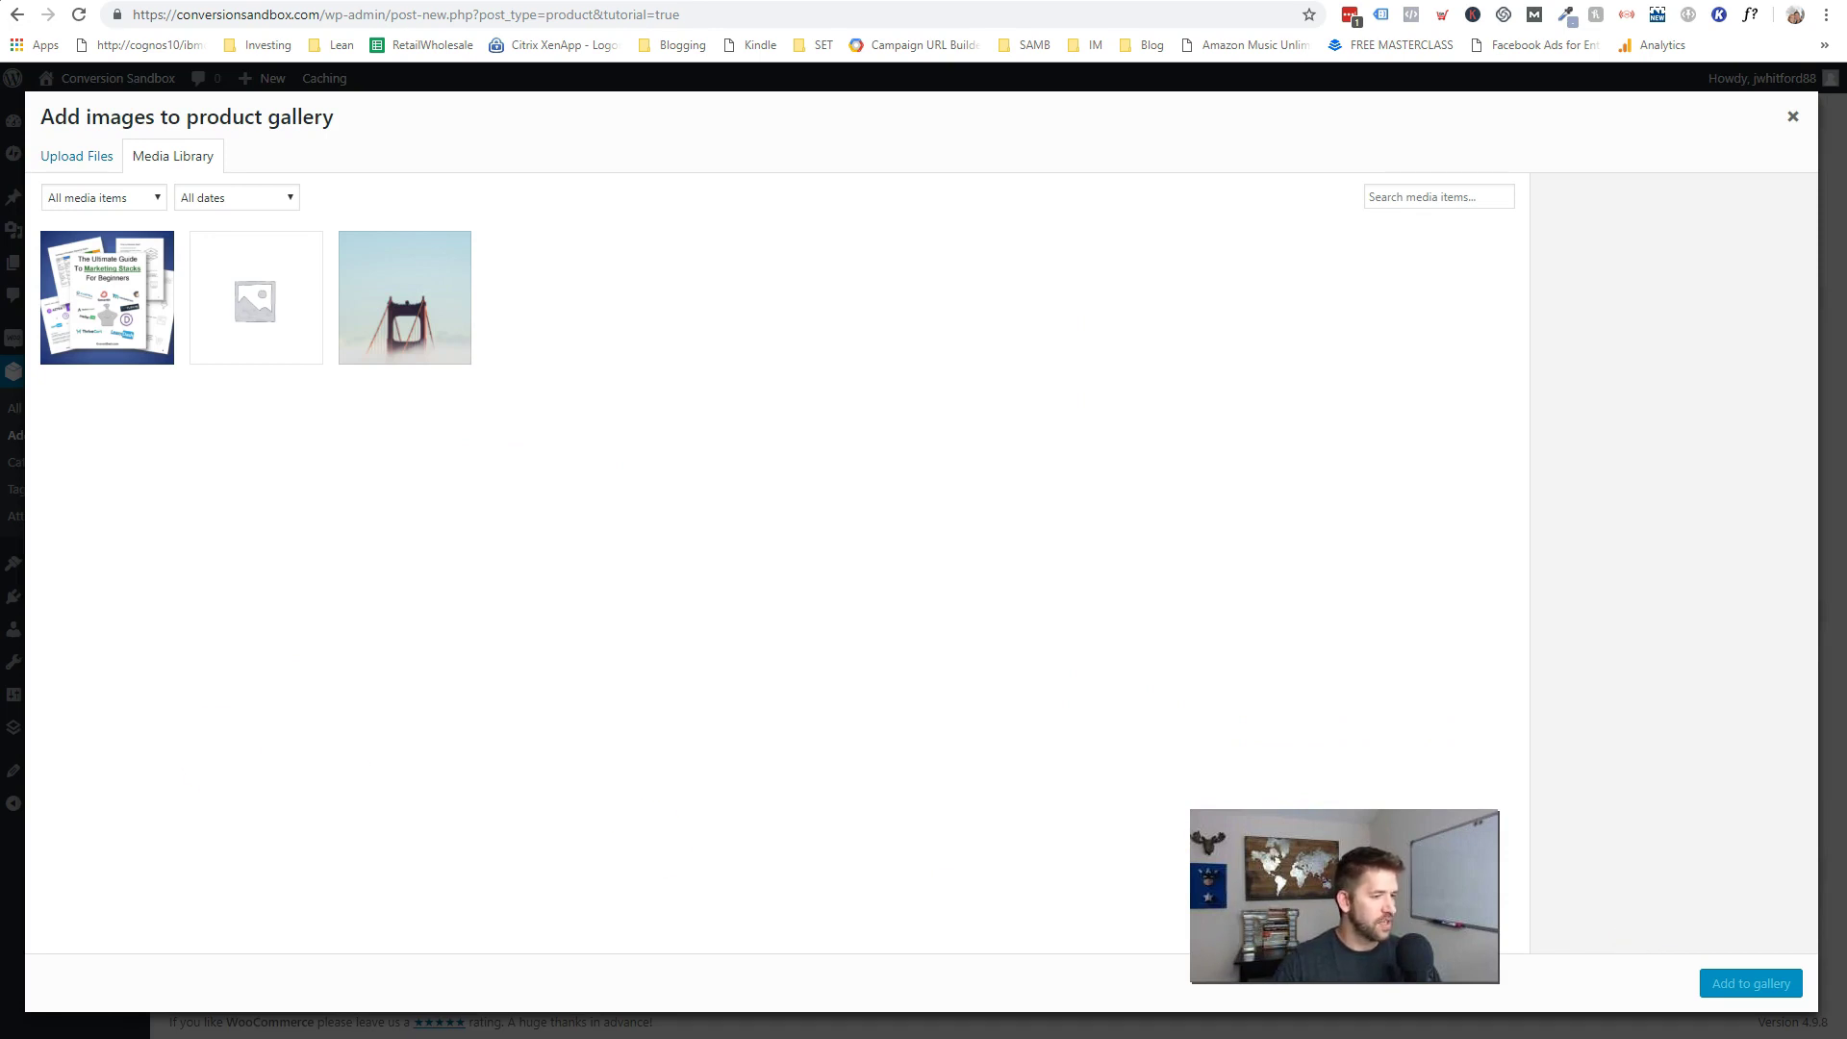
drag(237, 578, 601, 578)
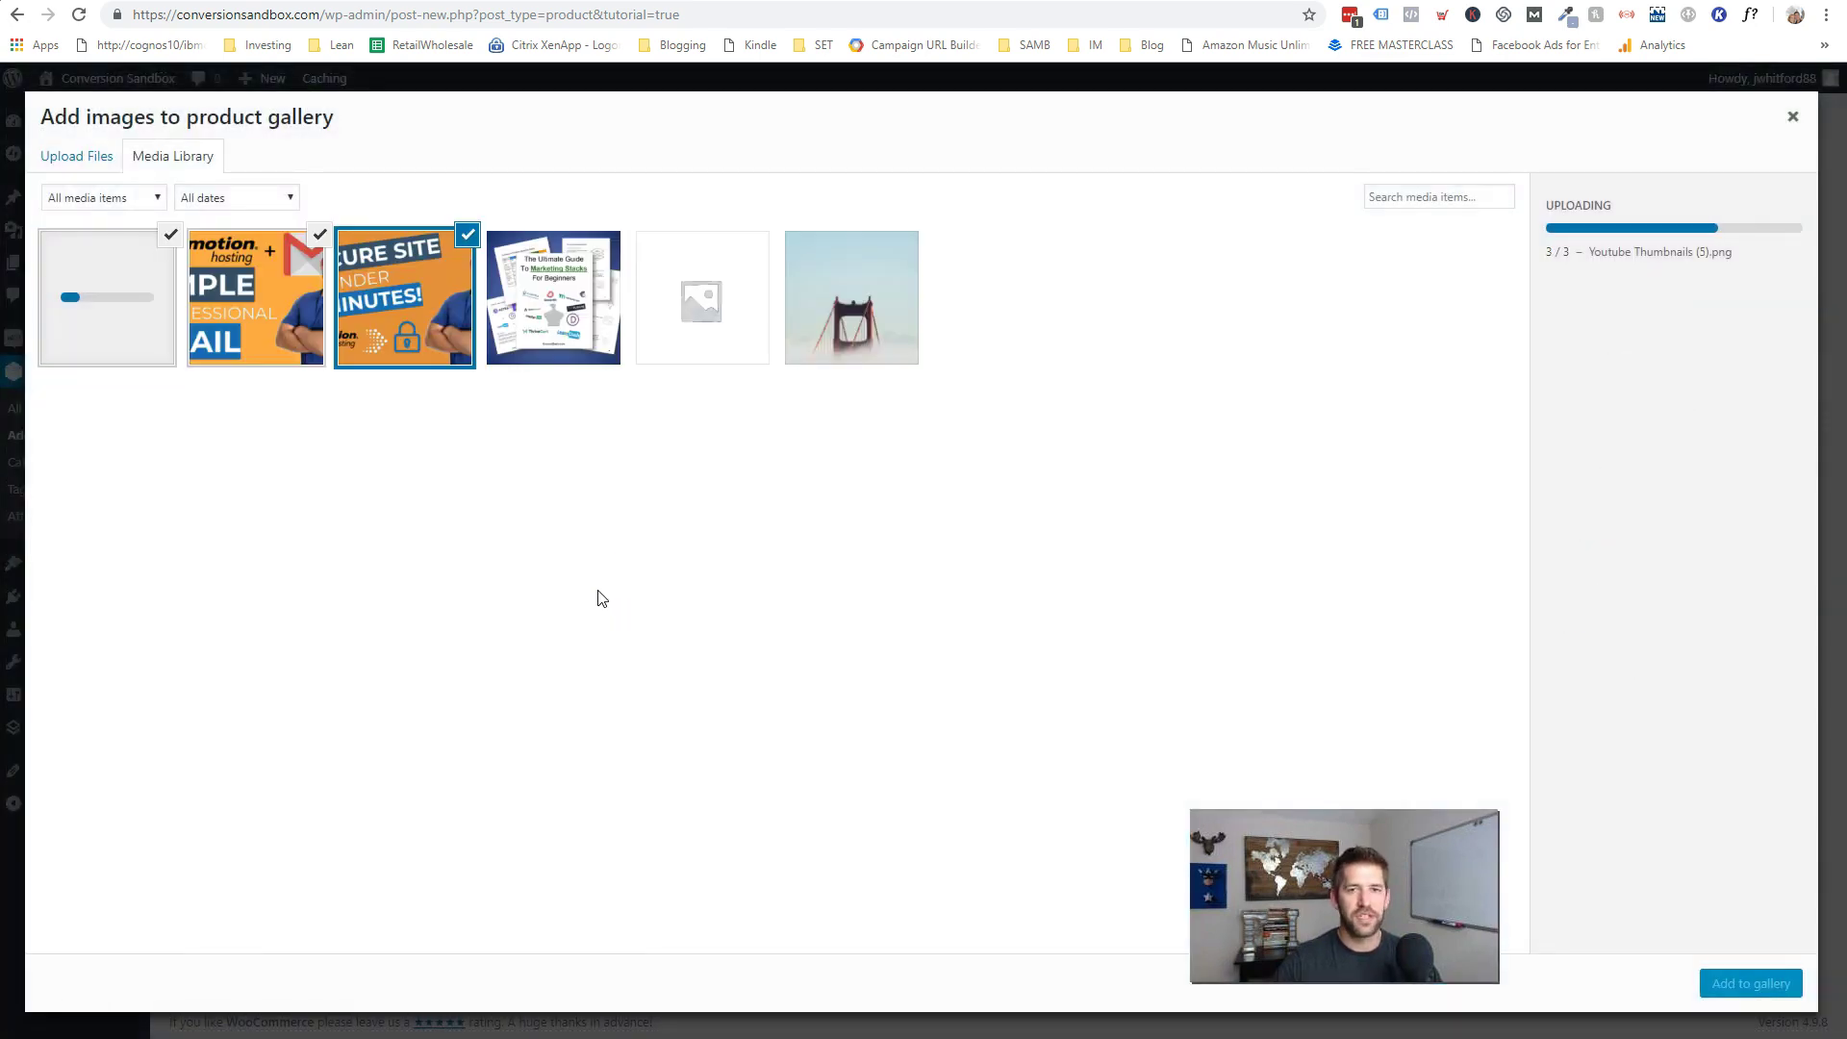
click(1751, 983)
drag(1761, 962, 1569, 978)
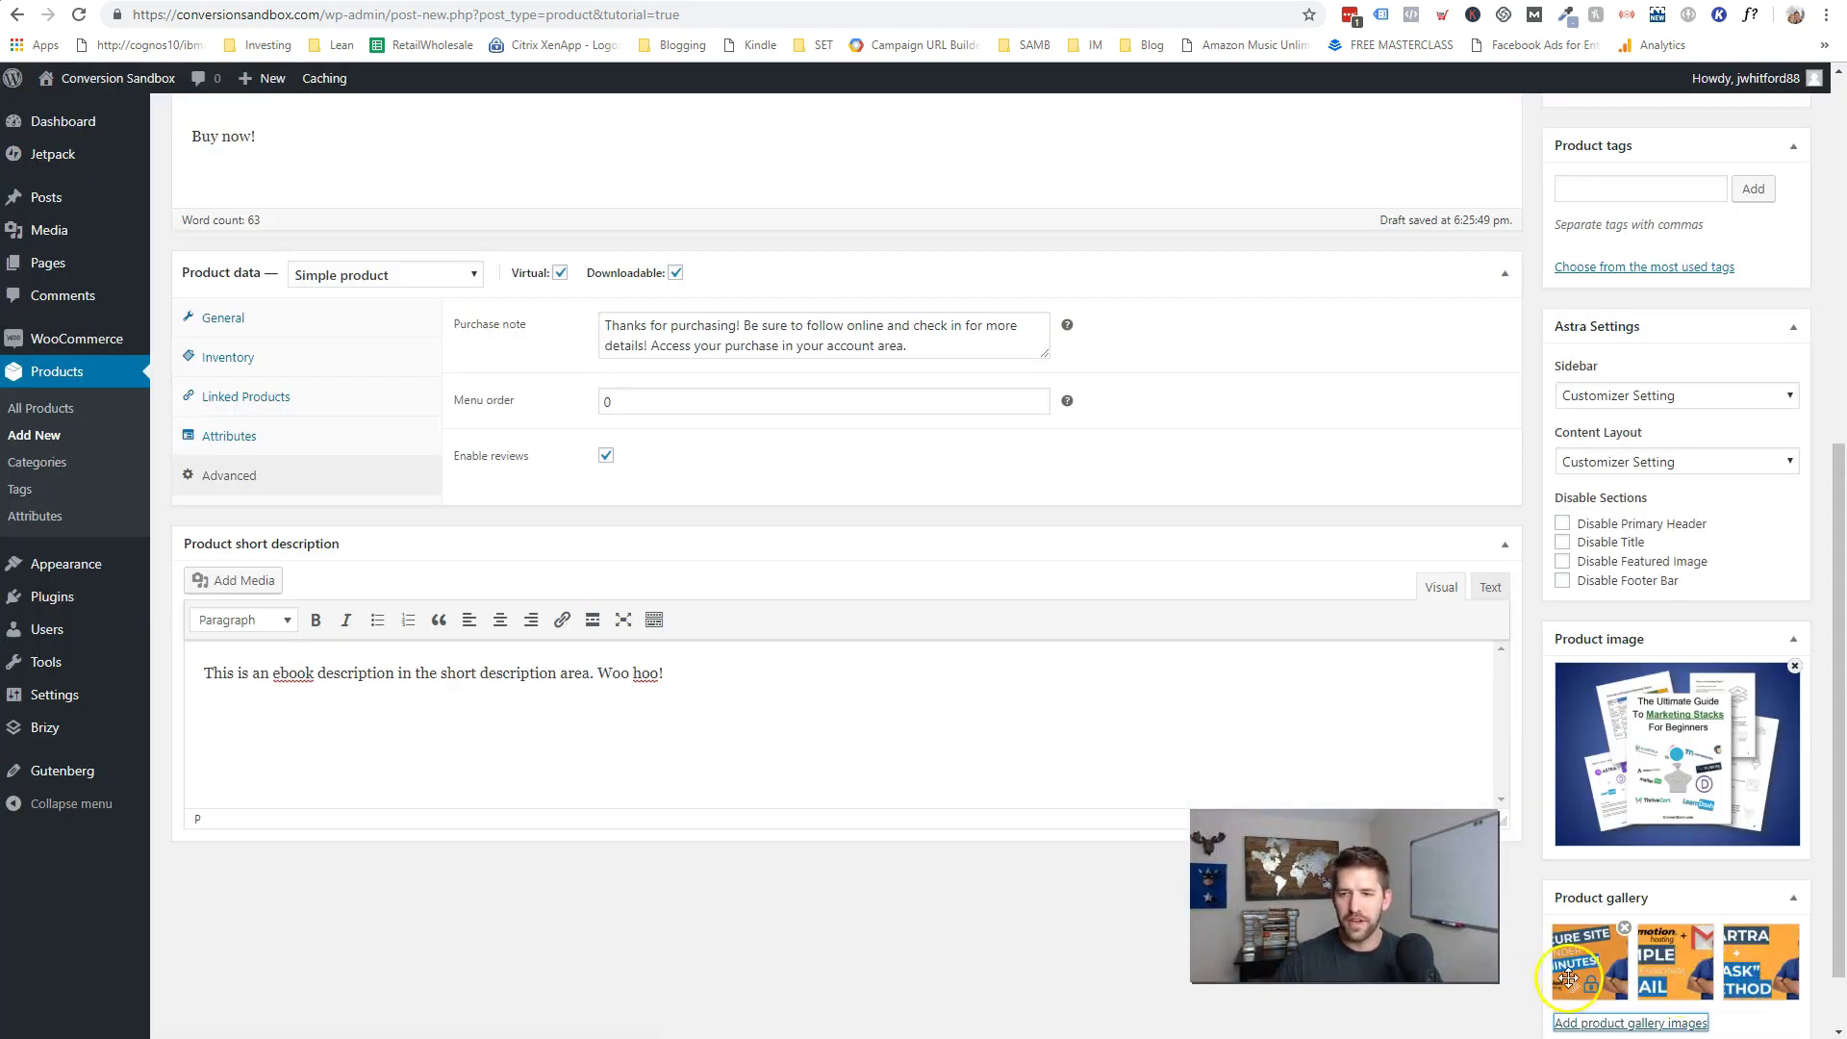
scroll(1065, 846, up, 7)
- Preview the product page, cycling through the second, third and fourth gallery images, then return to the editor
click(1768, 374)
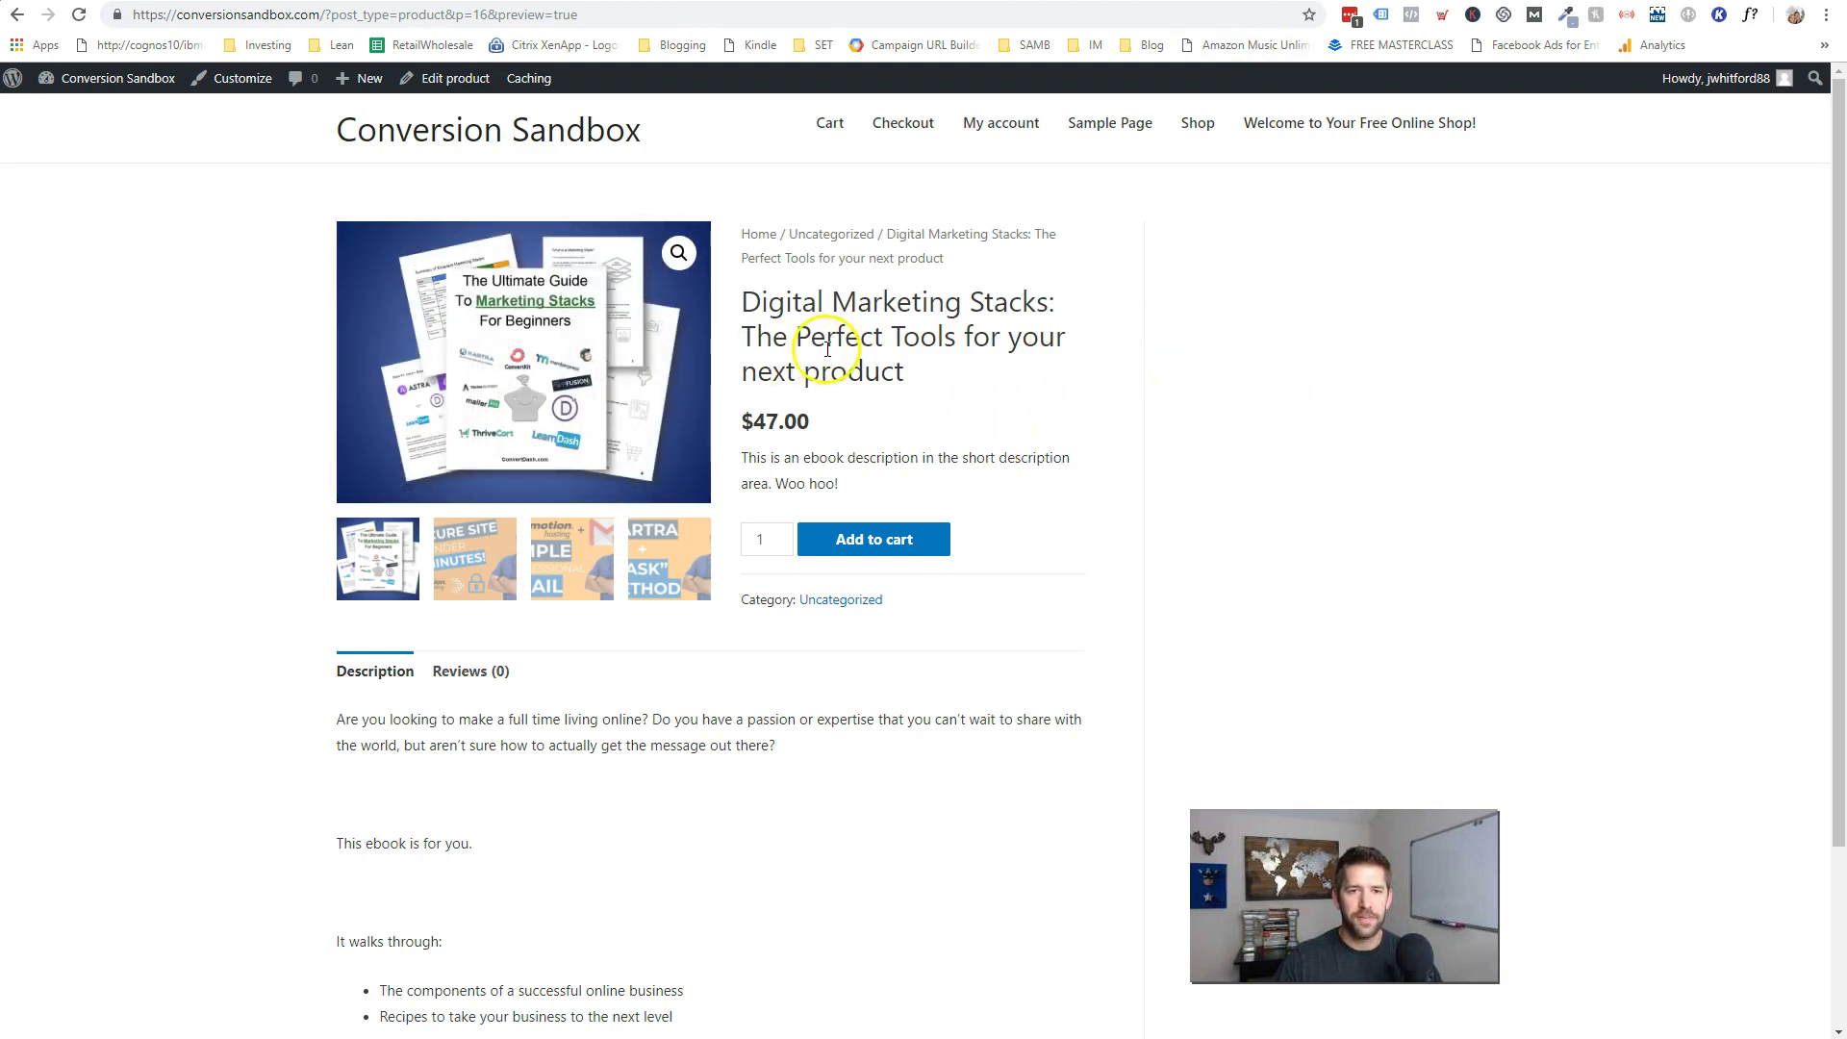
click(437, 581)
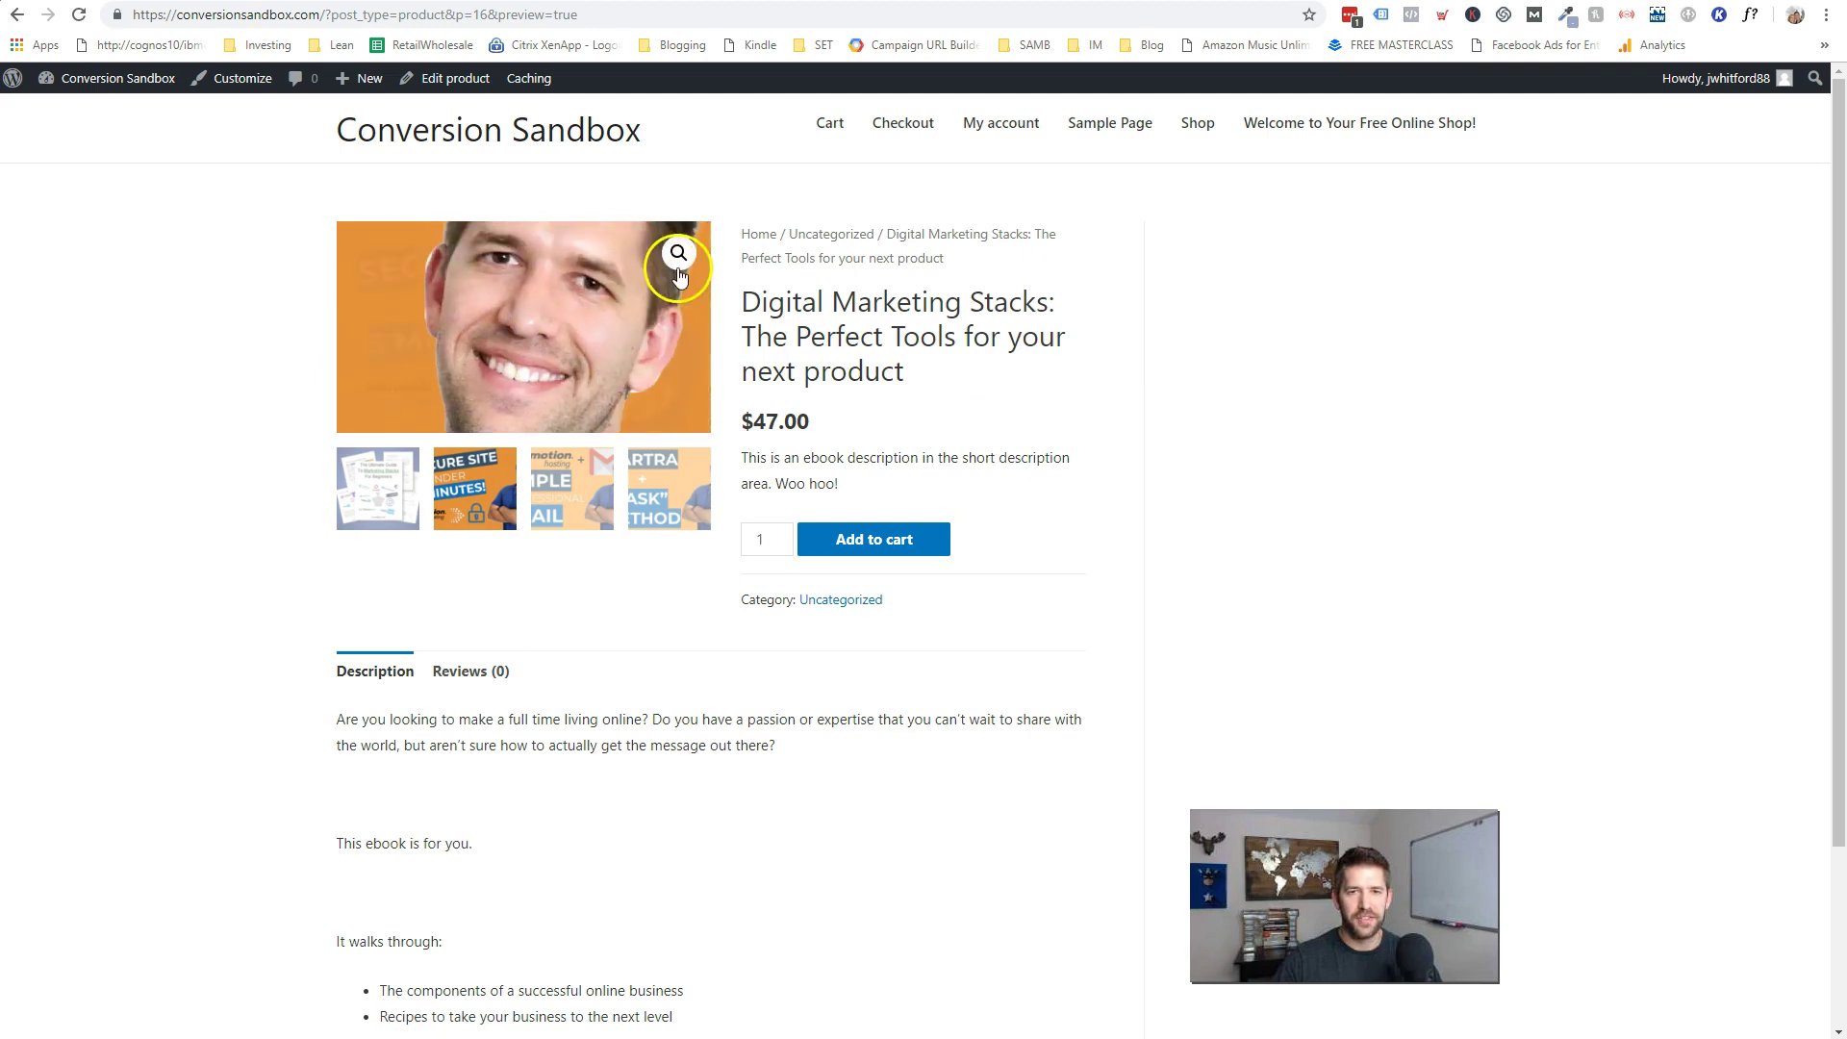
click(599, 500)
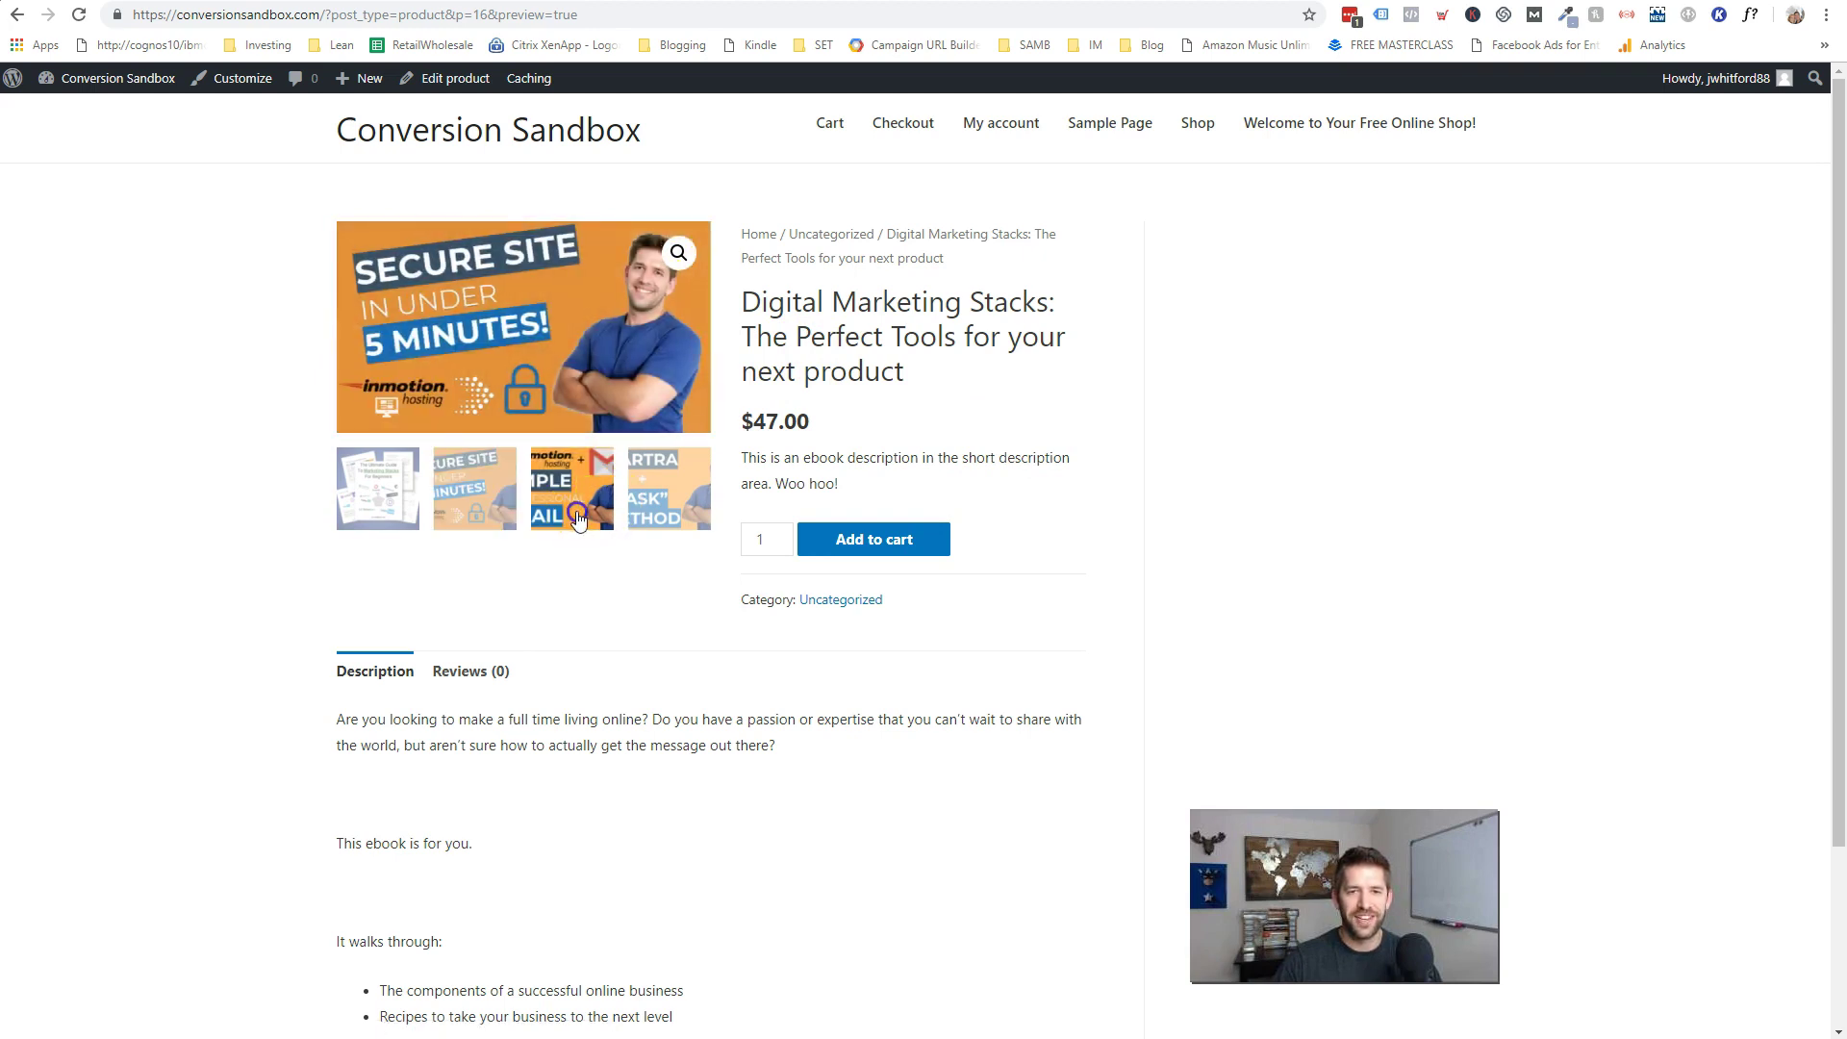
click(659, 508)
scroll(1399, 621, down, 3)
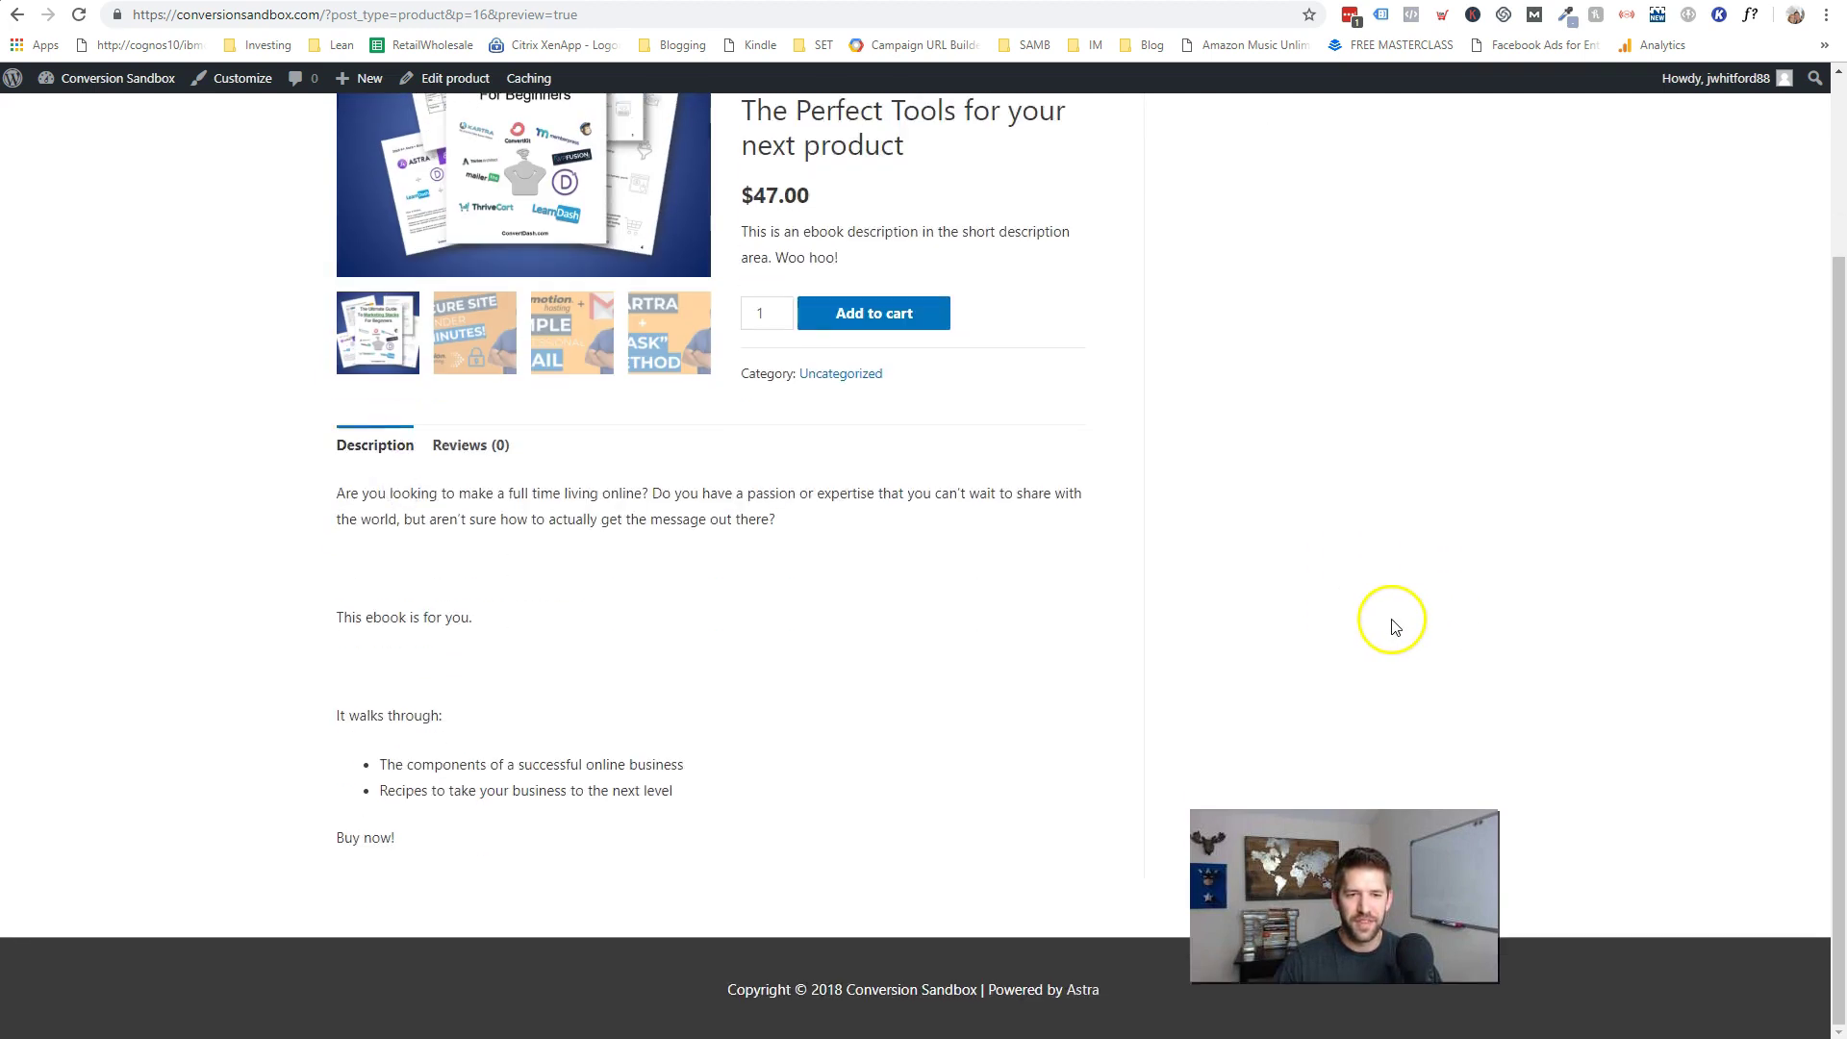
scroll(1376, 631, up, 3)
click(1144, 0)
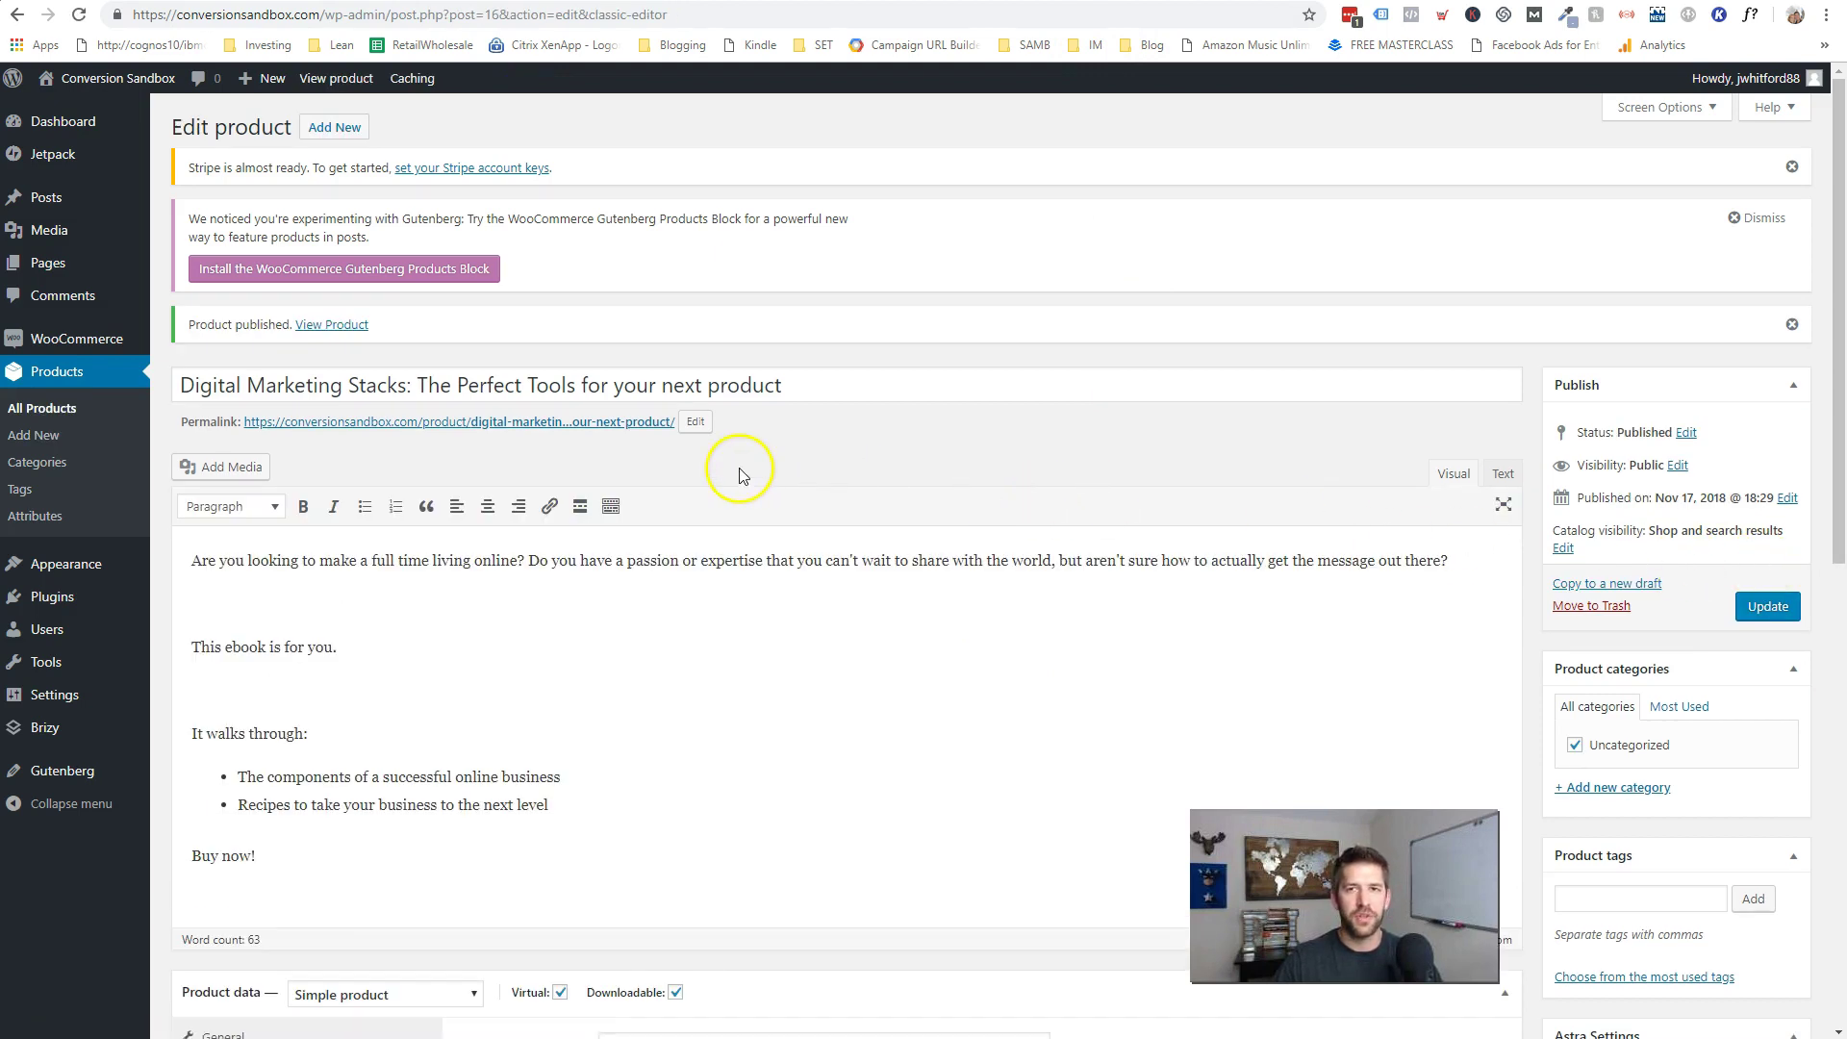
- From Pages > All Pages, view the live Shop page listing the ebook at $47.00
mouse_move(61, 269)
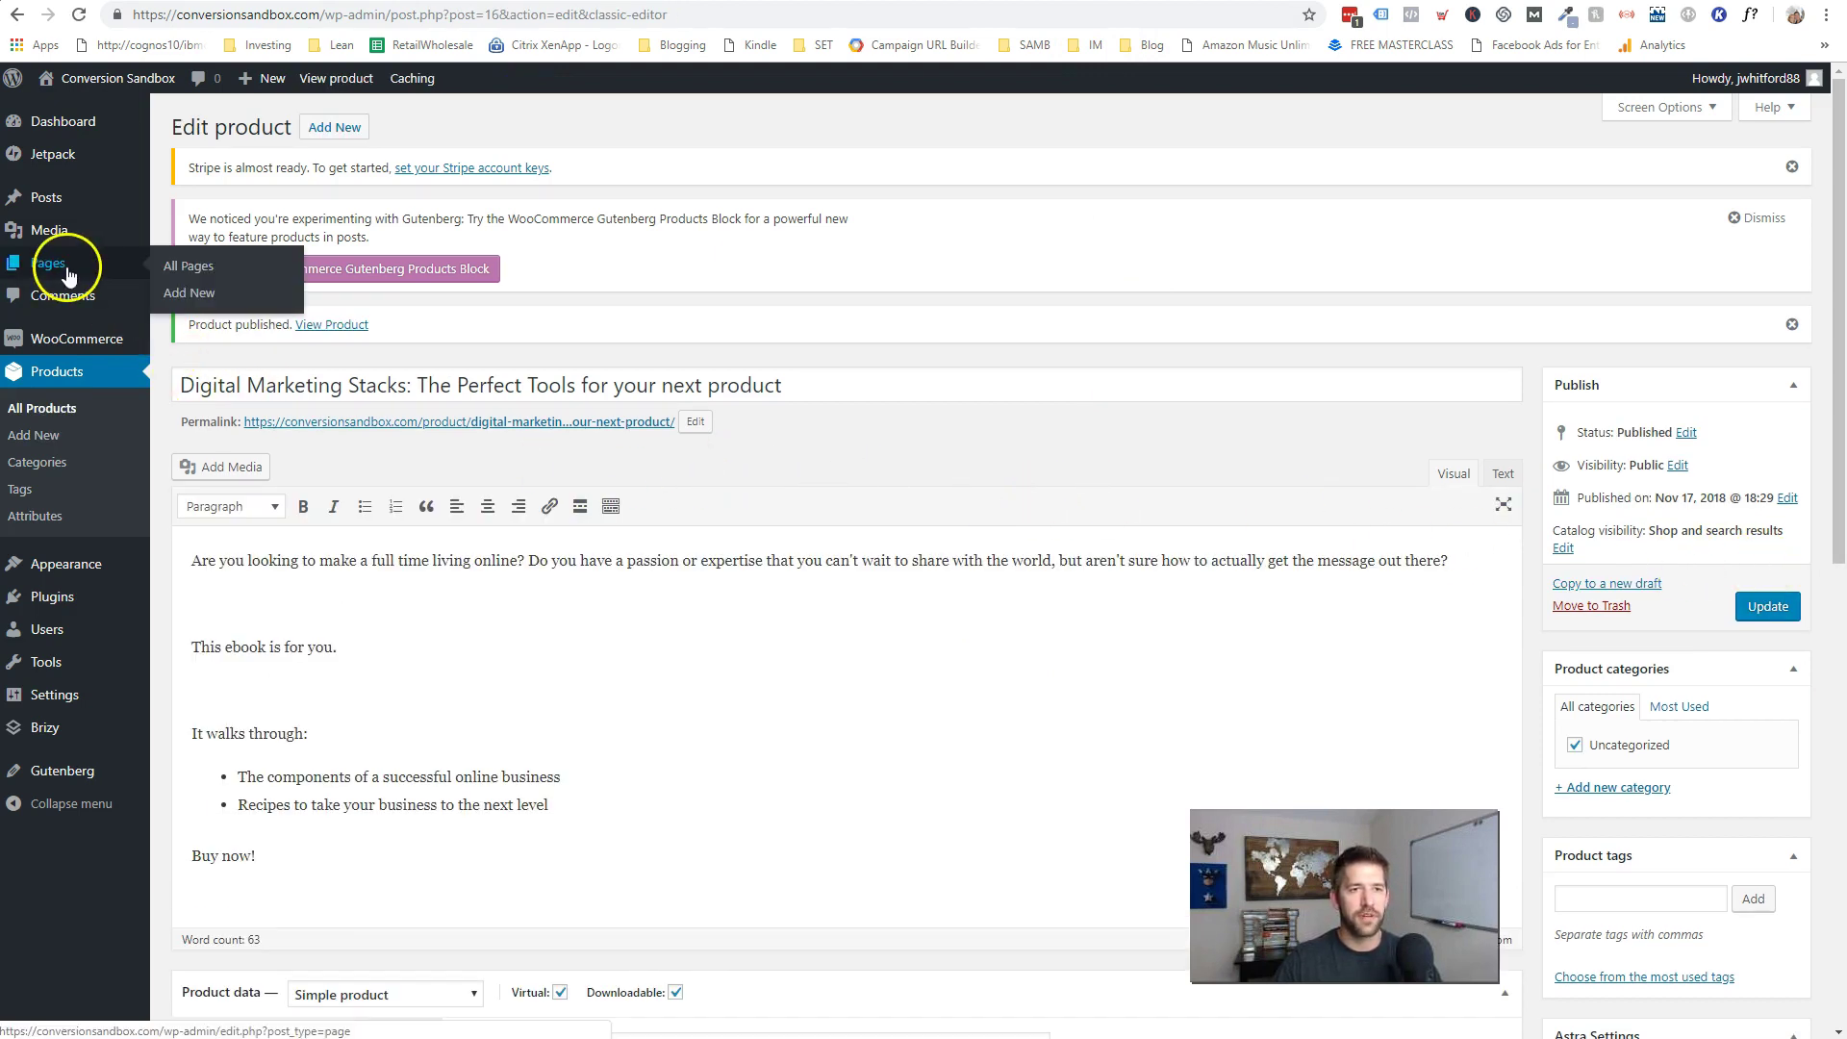
click(181, 274)
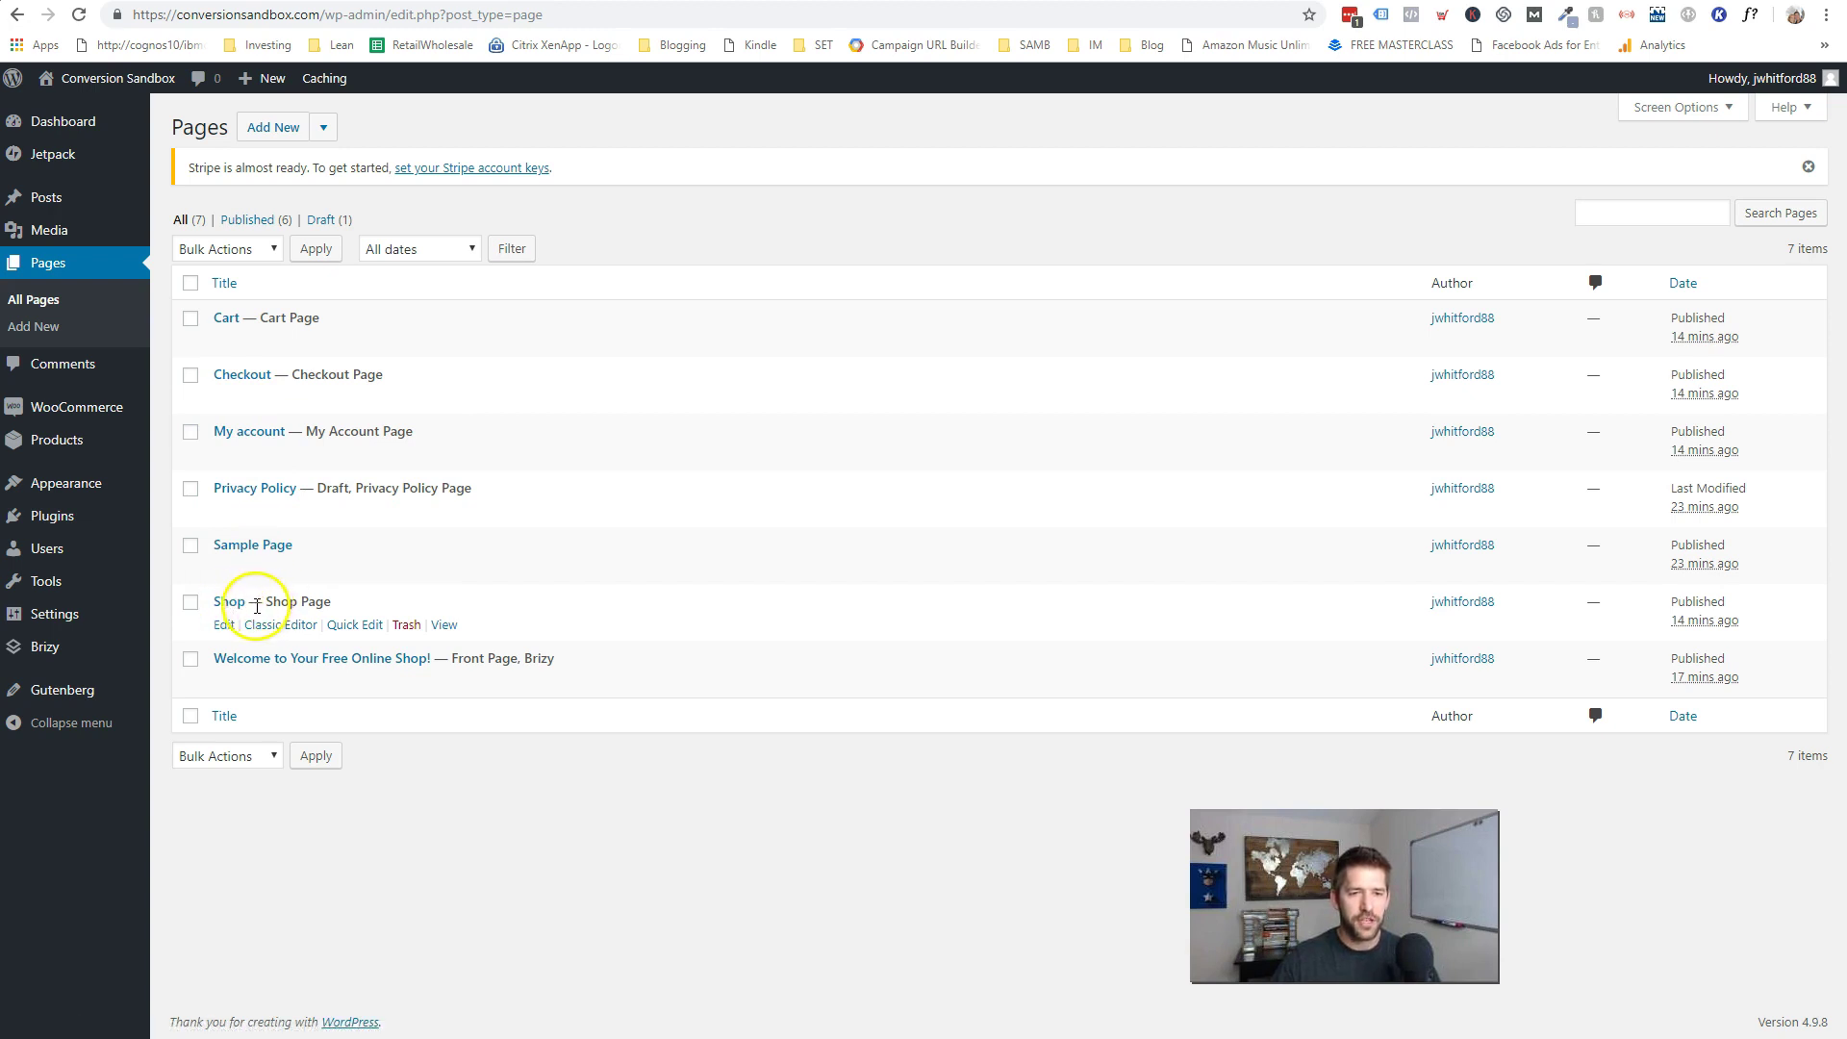
click(444, 625)
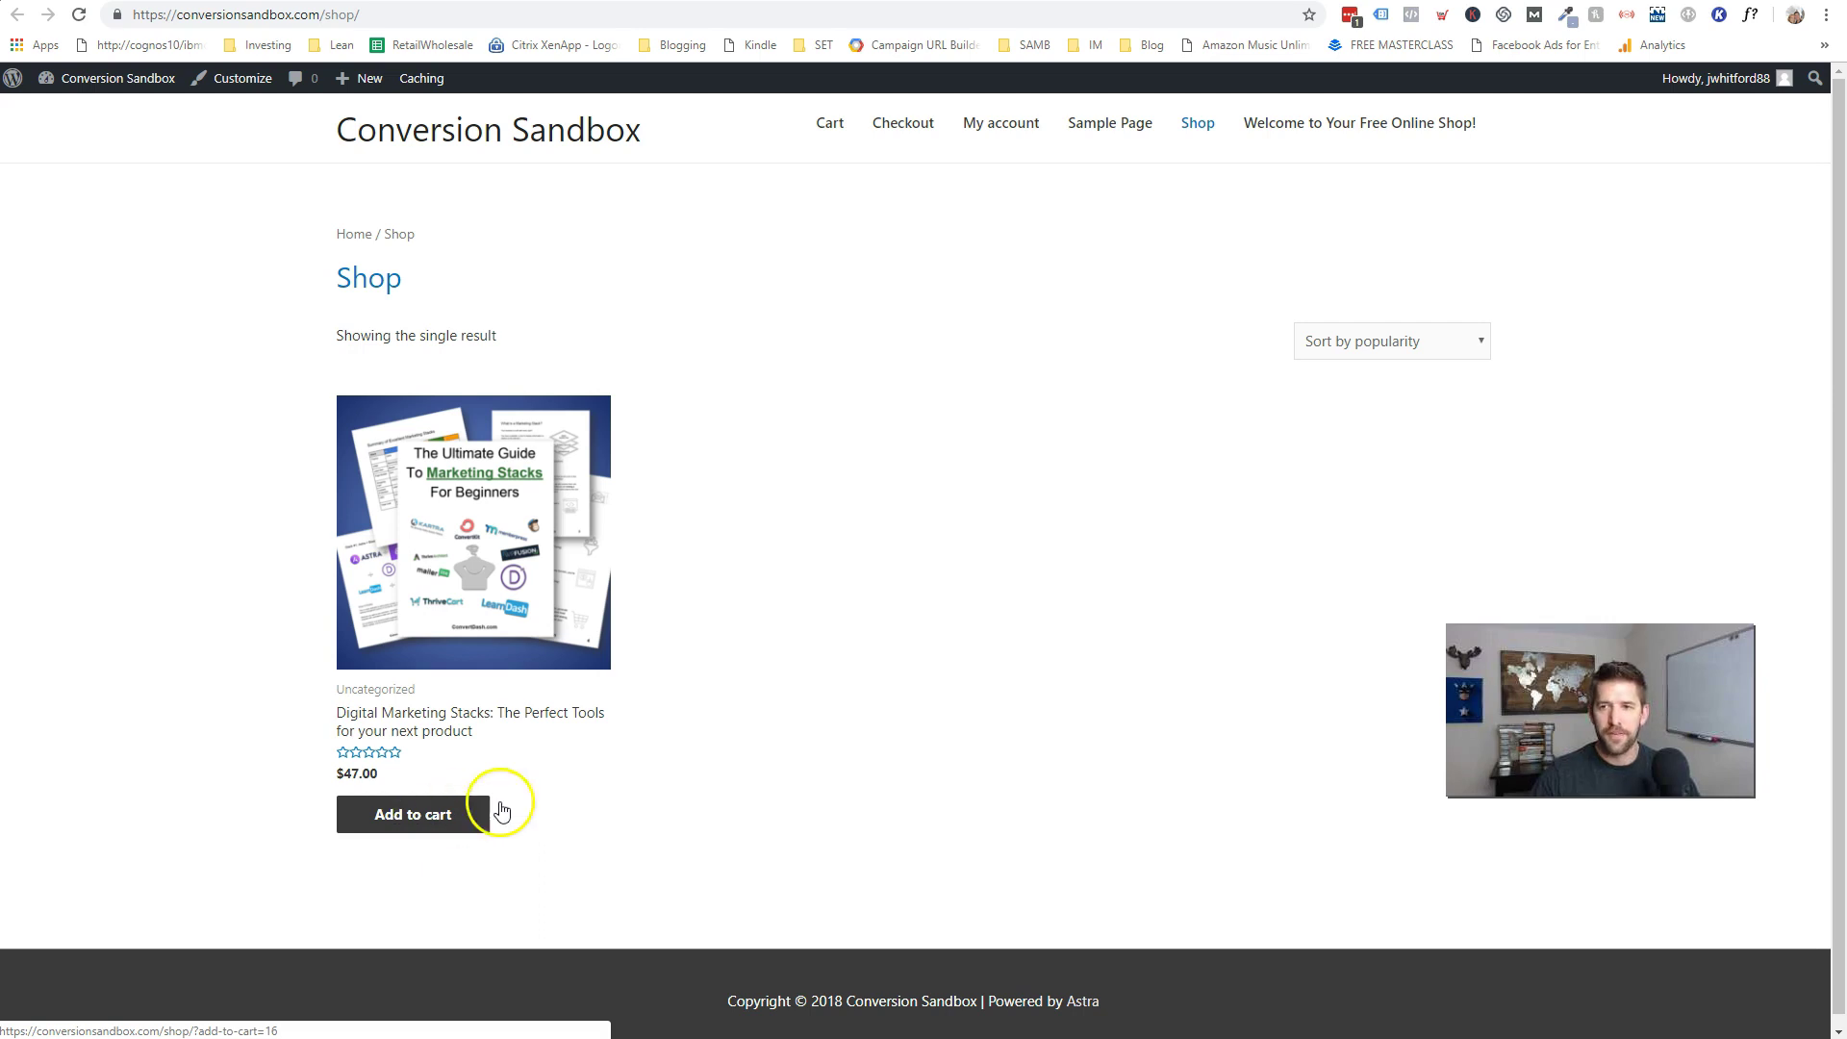
- Check the shop's sort options without changing them, open the ebook's product page, then switch back to the Pages list
click(1429, 340)
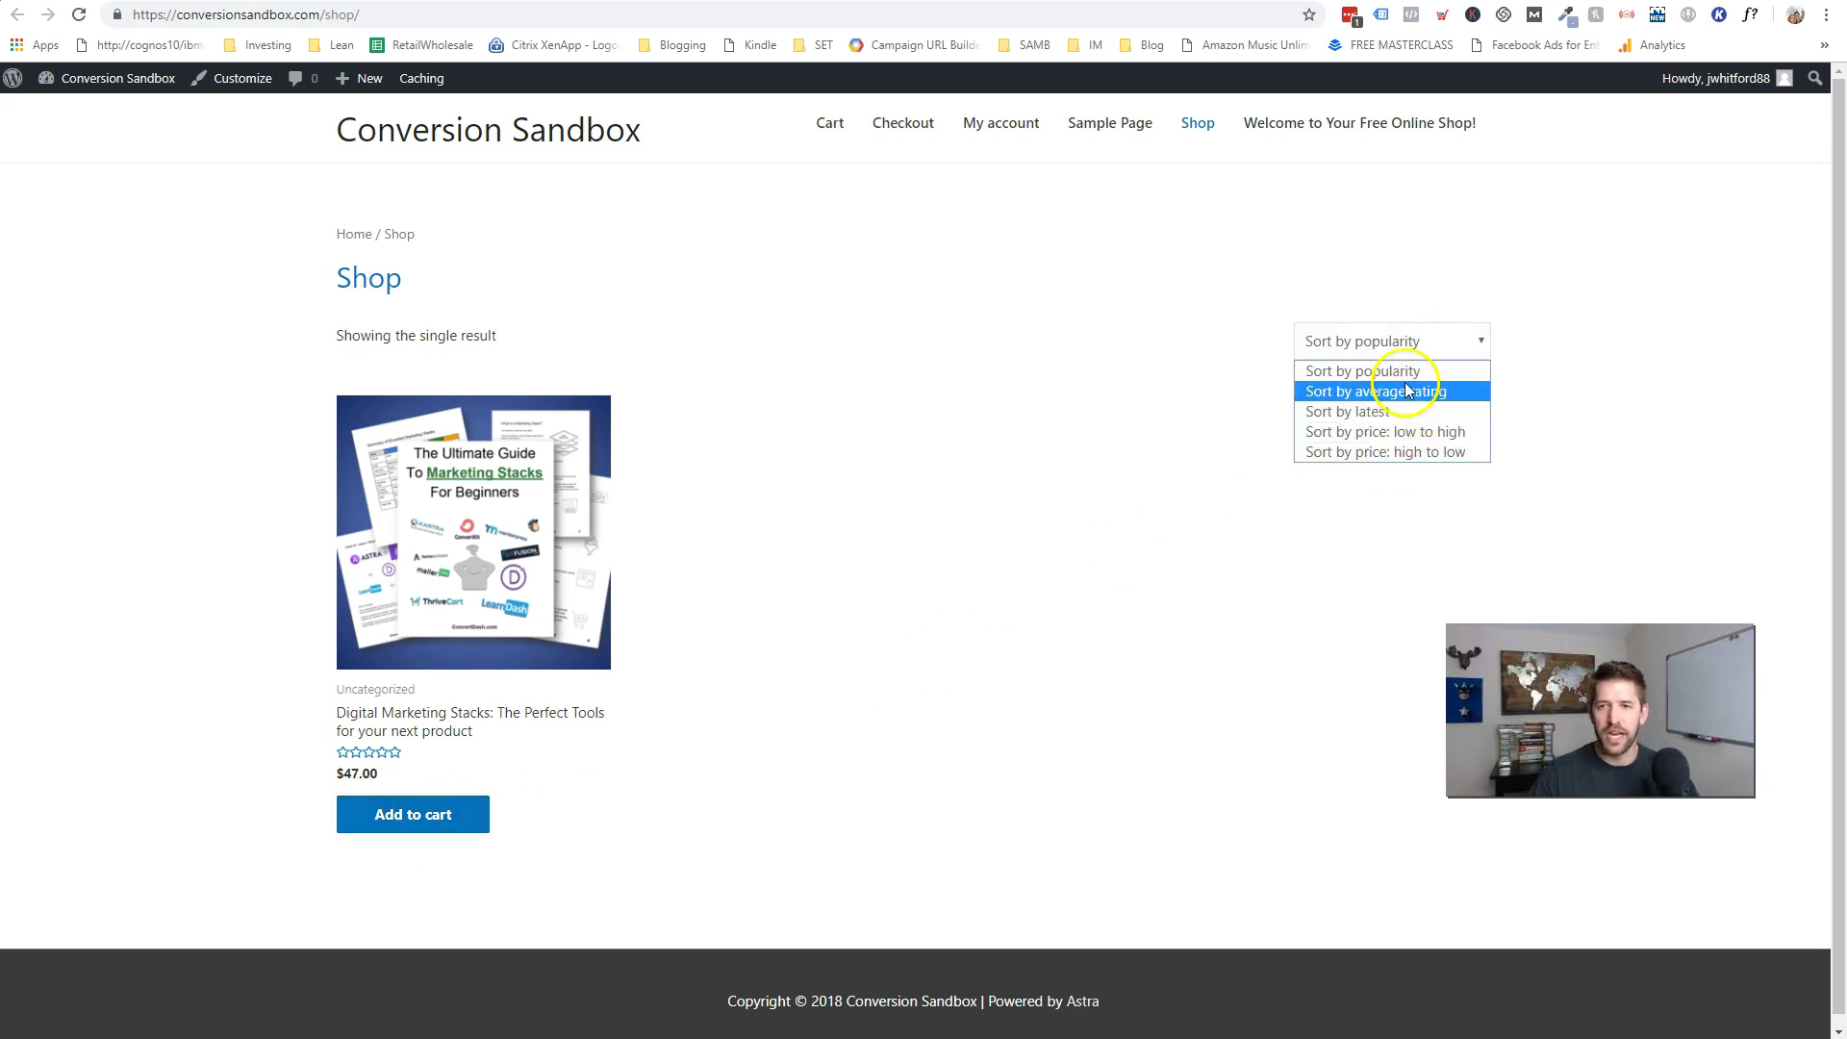
click(1000, 448)
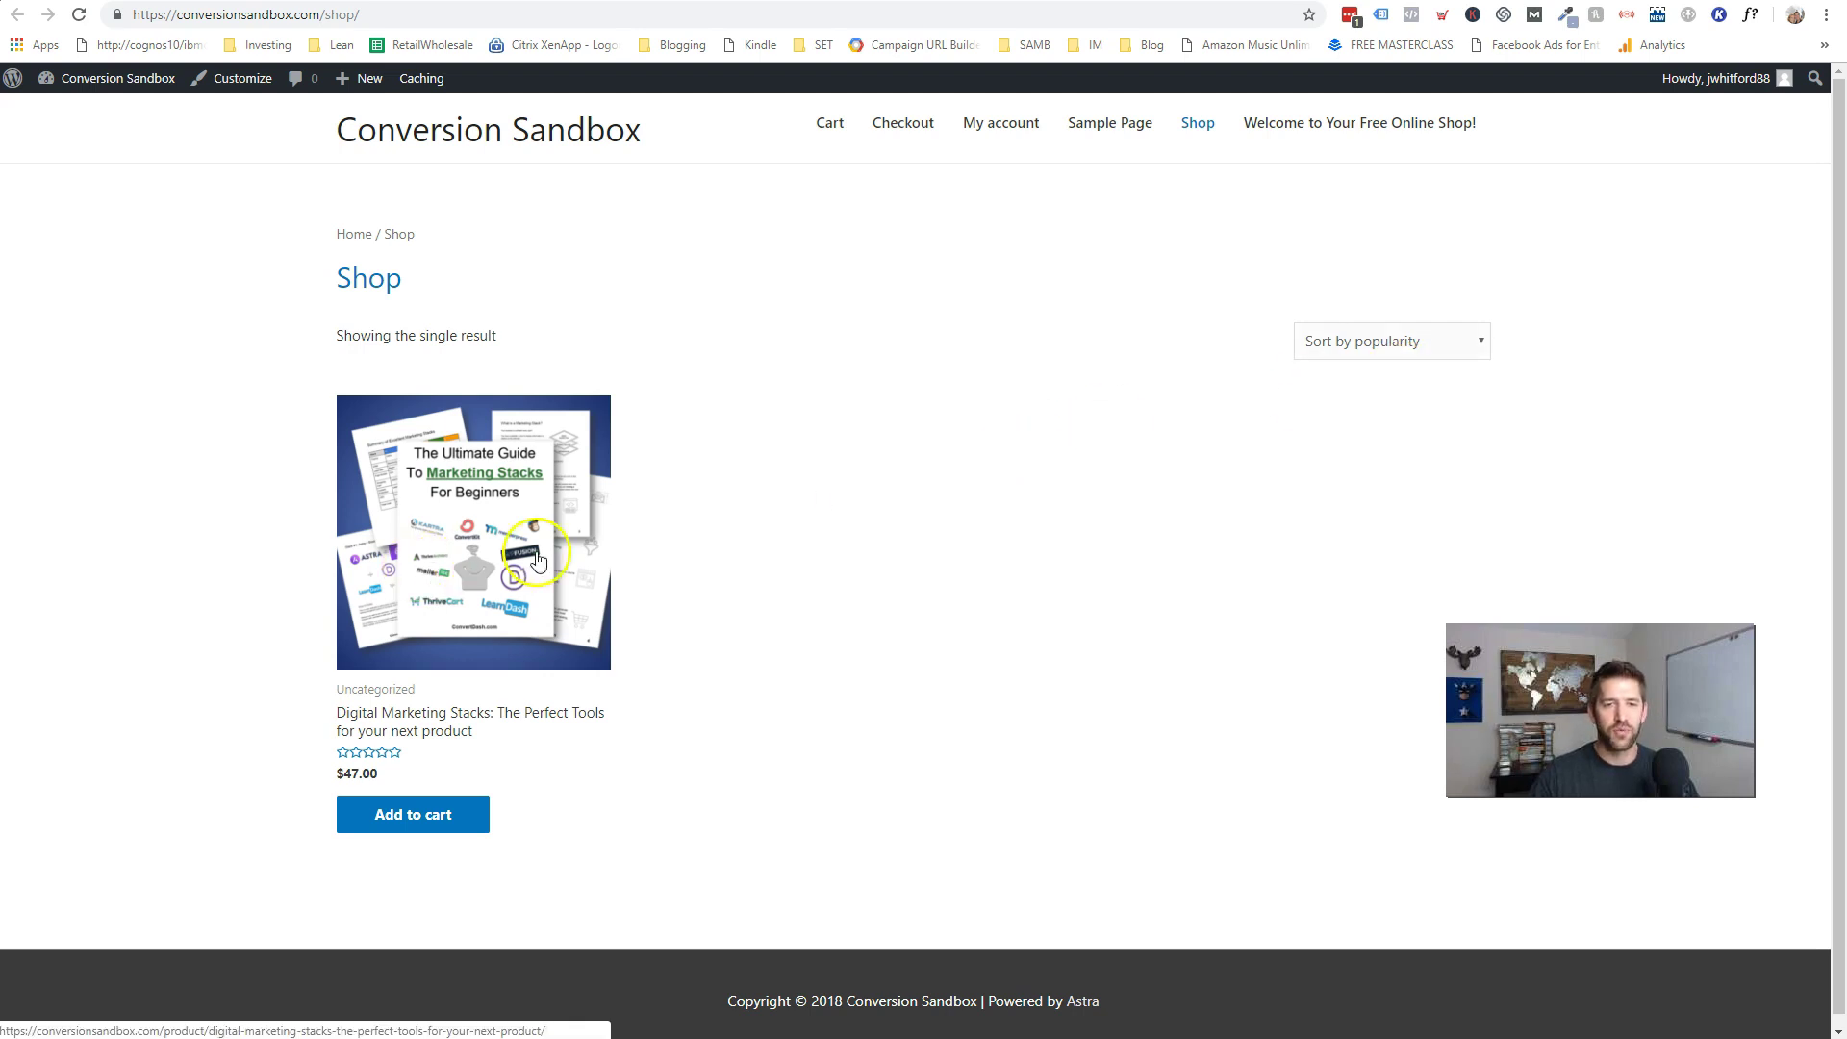
click(466, 556)
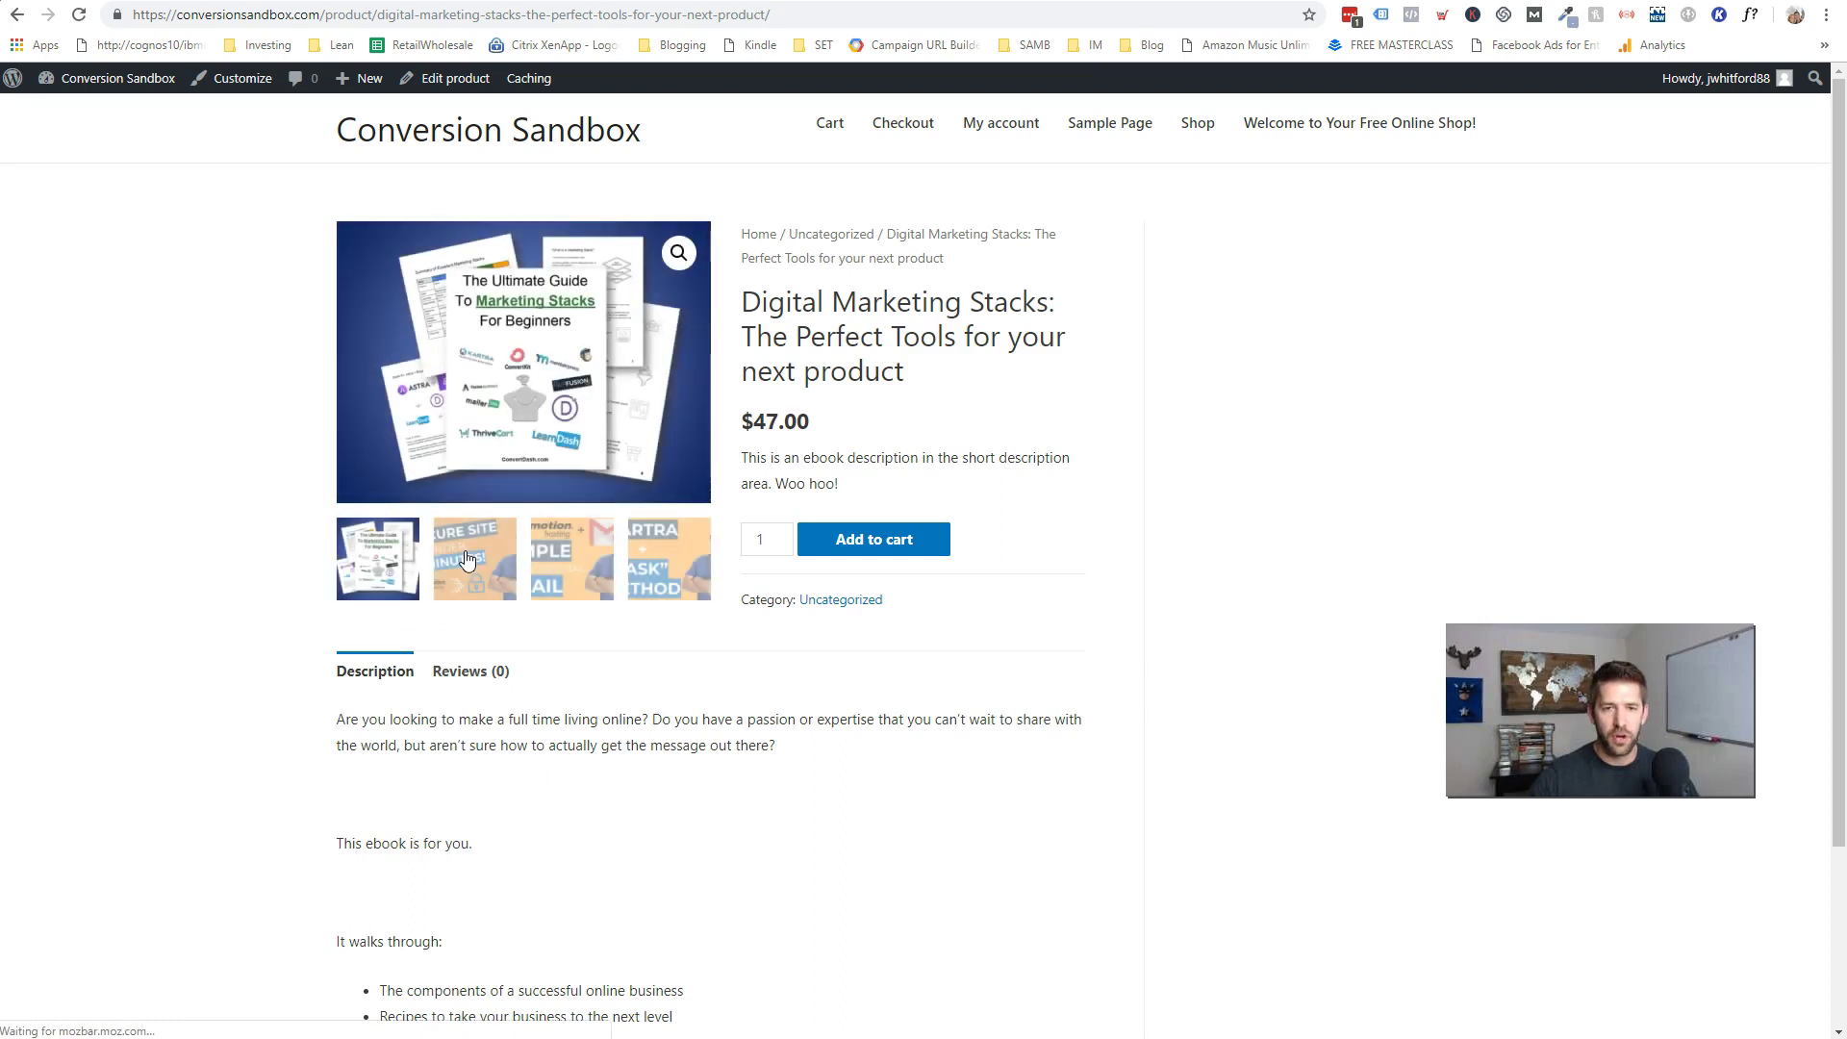
scroll(1029, 582, down, 3)
scroll(1087, 584, up, 2)
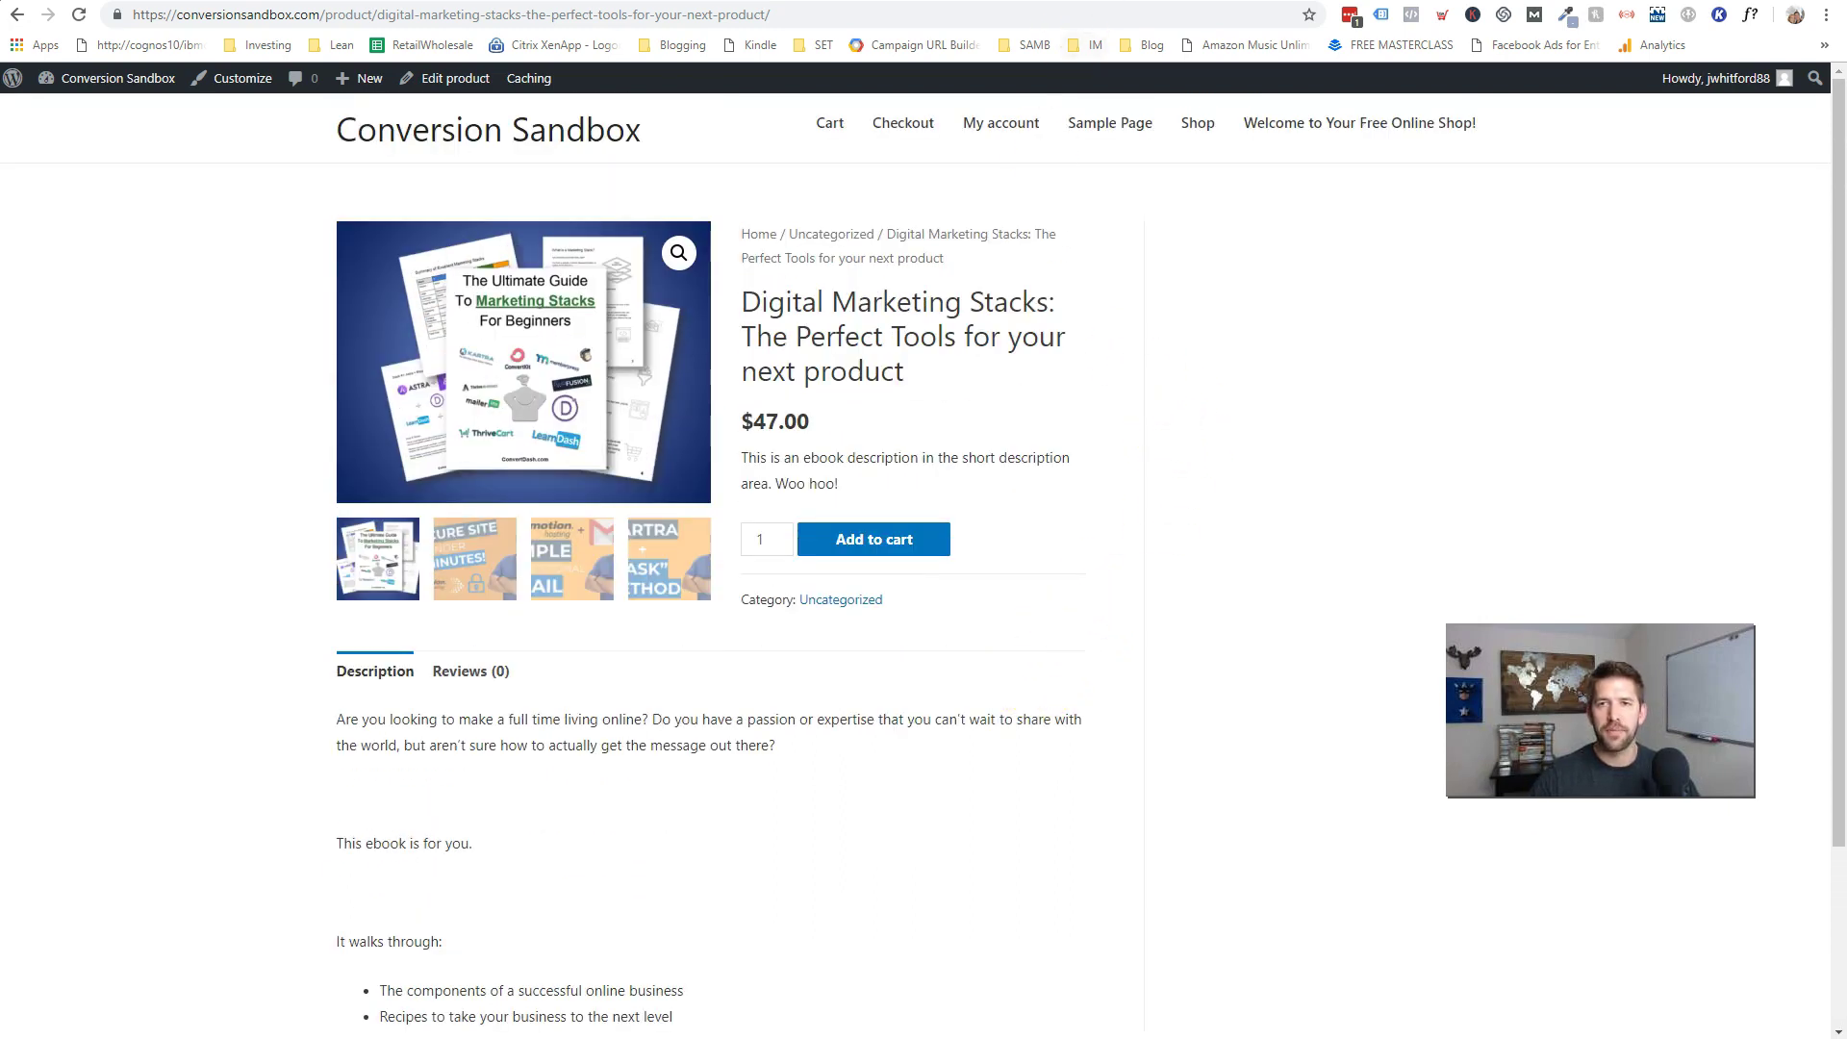
key(ctrl+Tab)
key(ctrl+Tab)
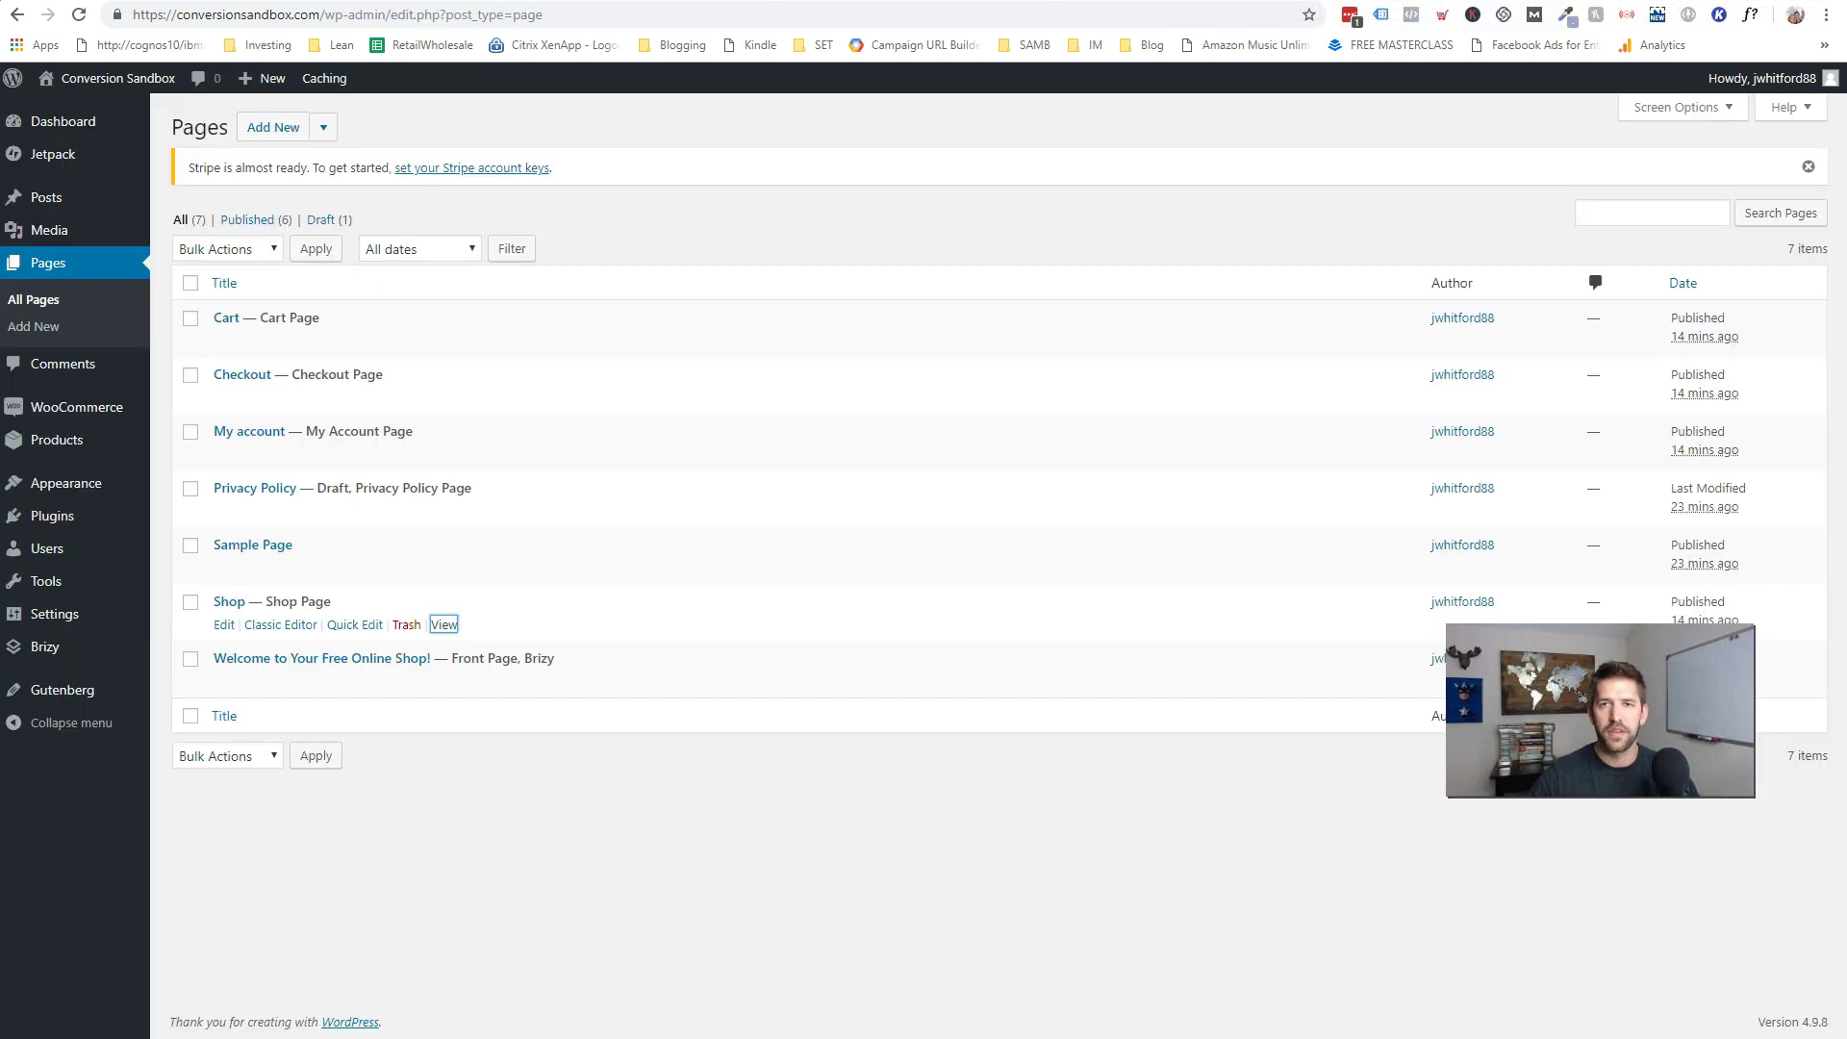
- Under Appearance > Menus, create 'Main Menu' with My account and Shop pages and save it
mouse_move(44, 486)
click(183, 563)
click(608, 354)
text(Main Menu)
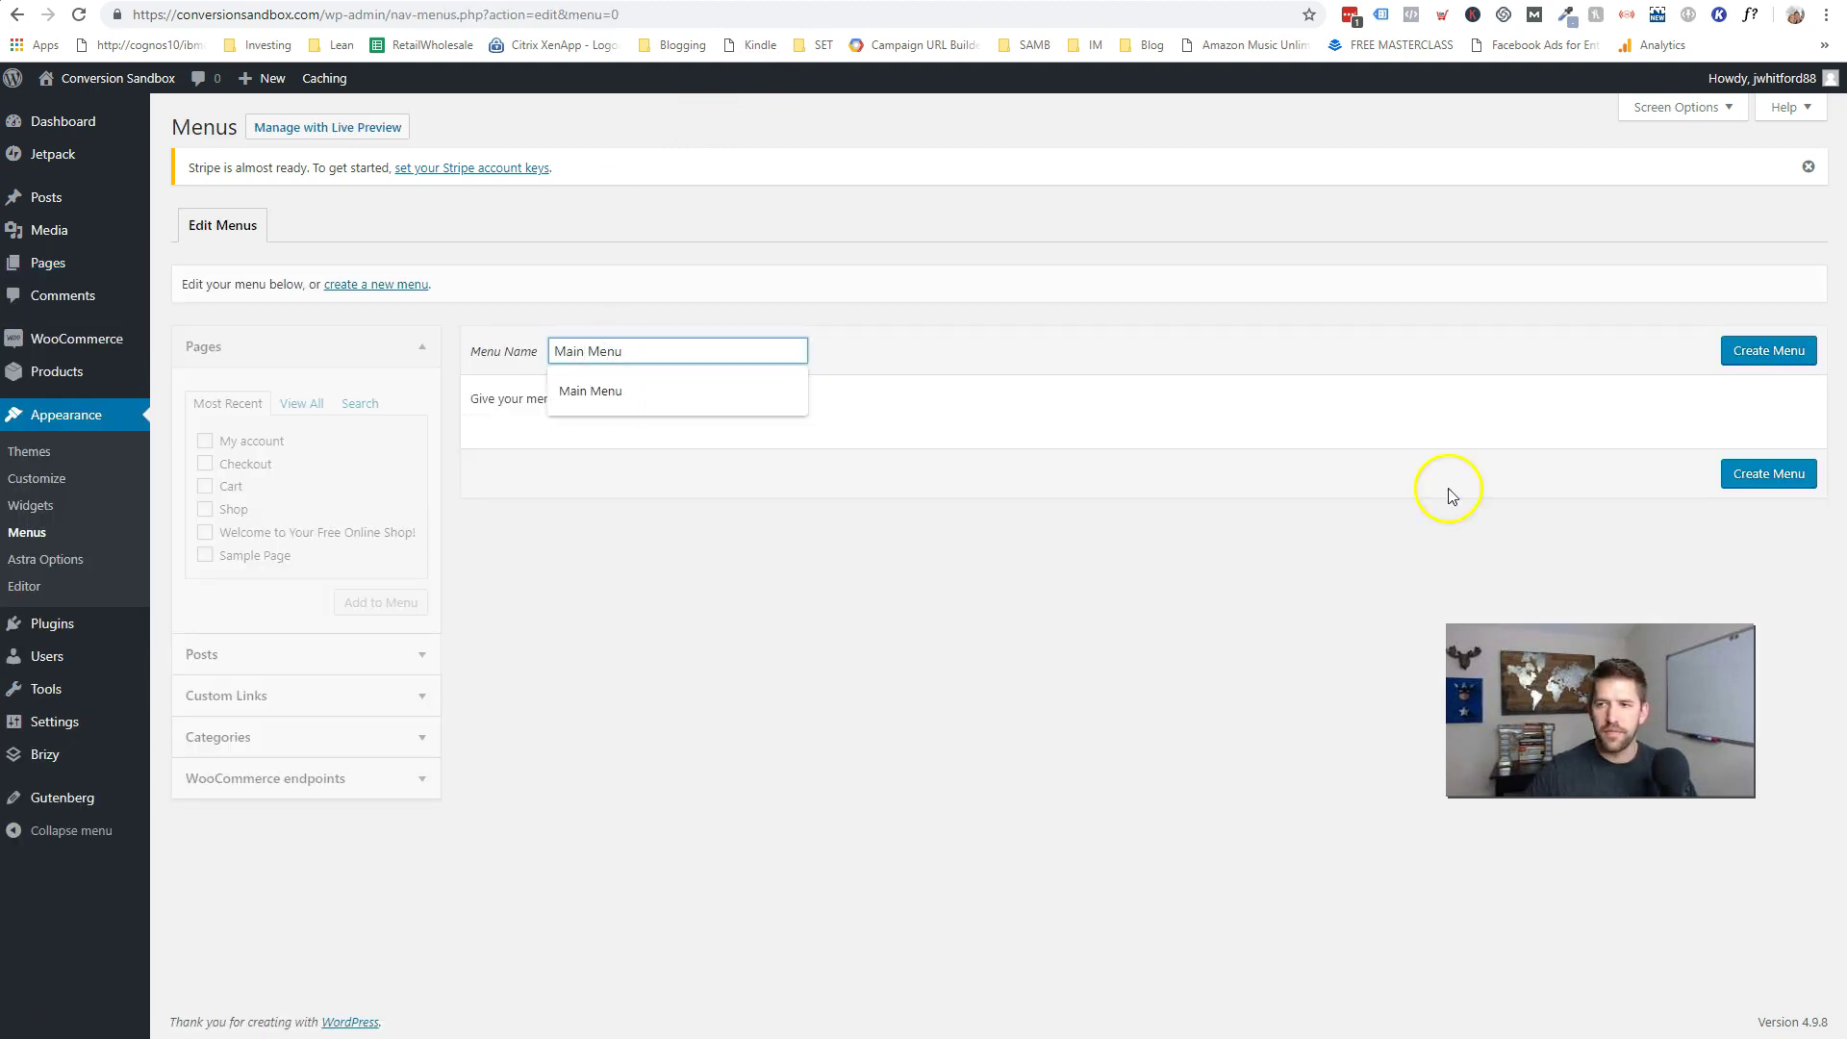
click(1778, 358)
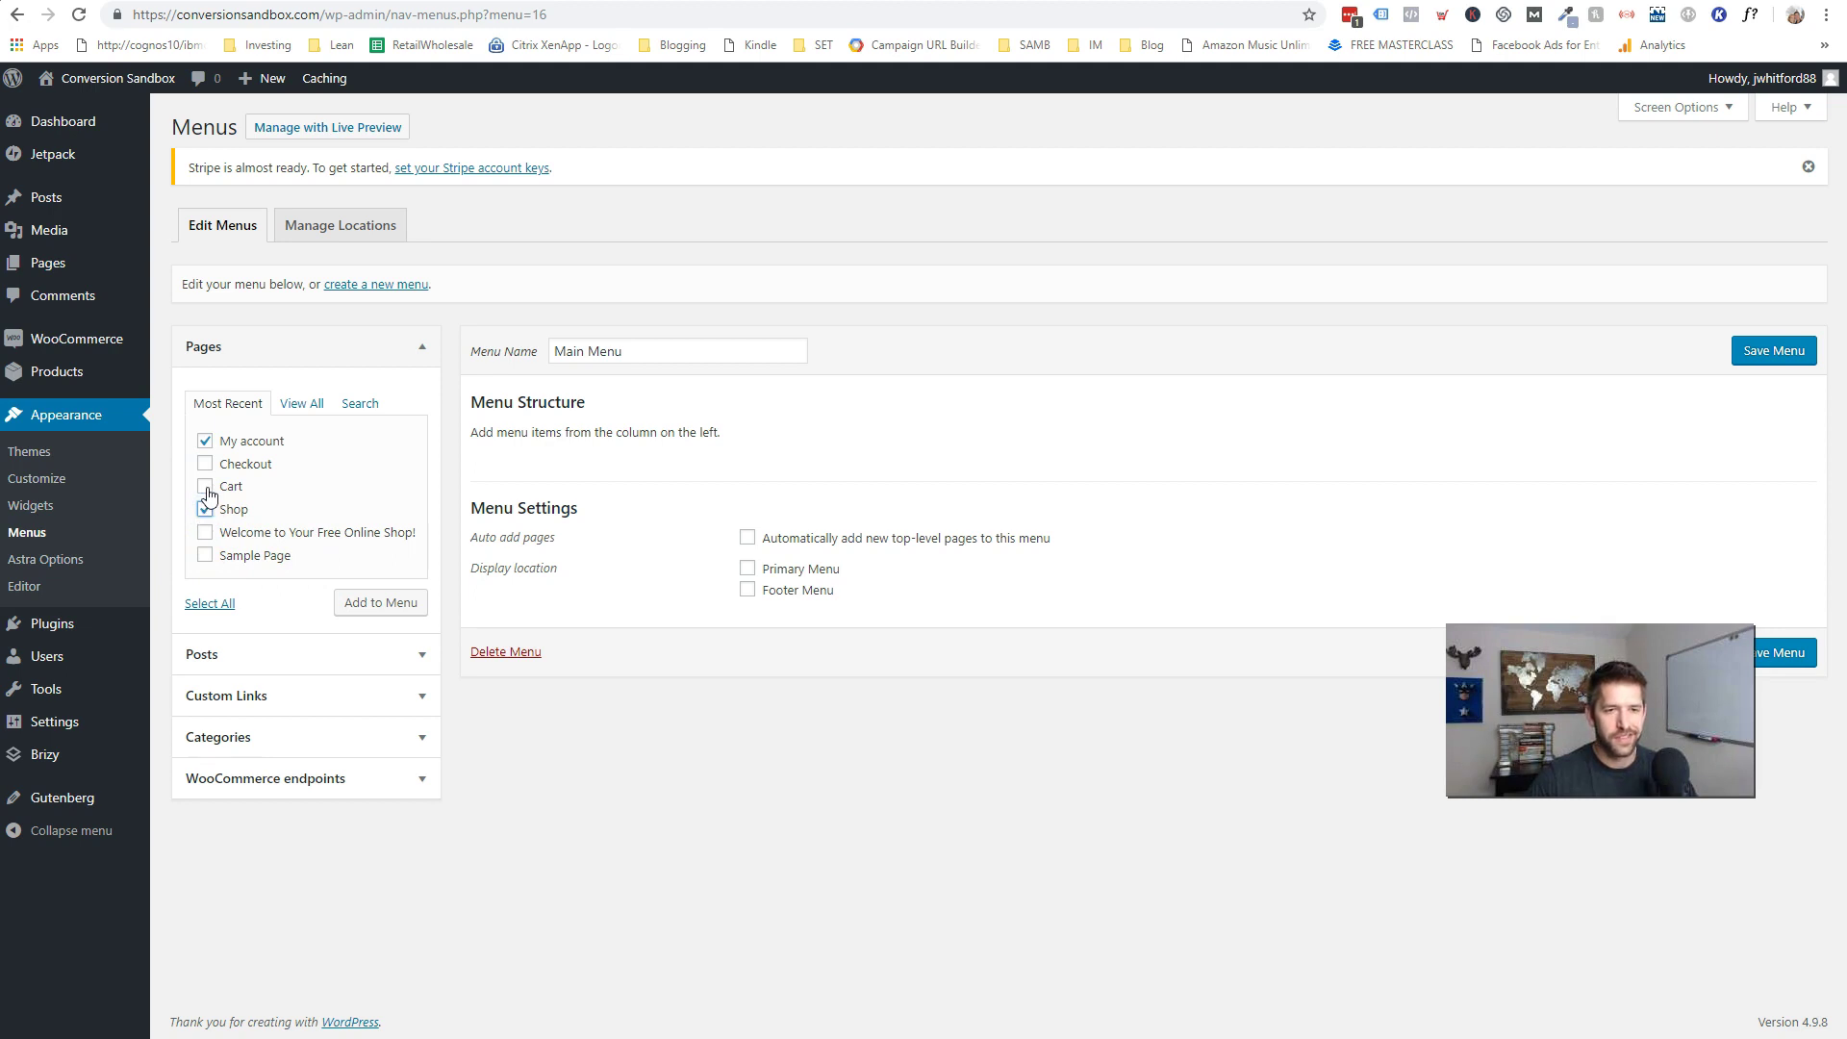
click(377, 607)
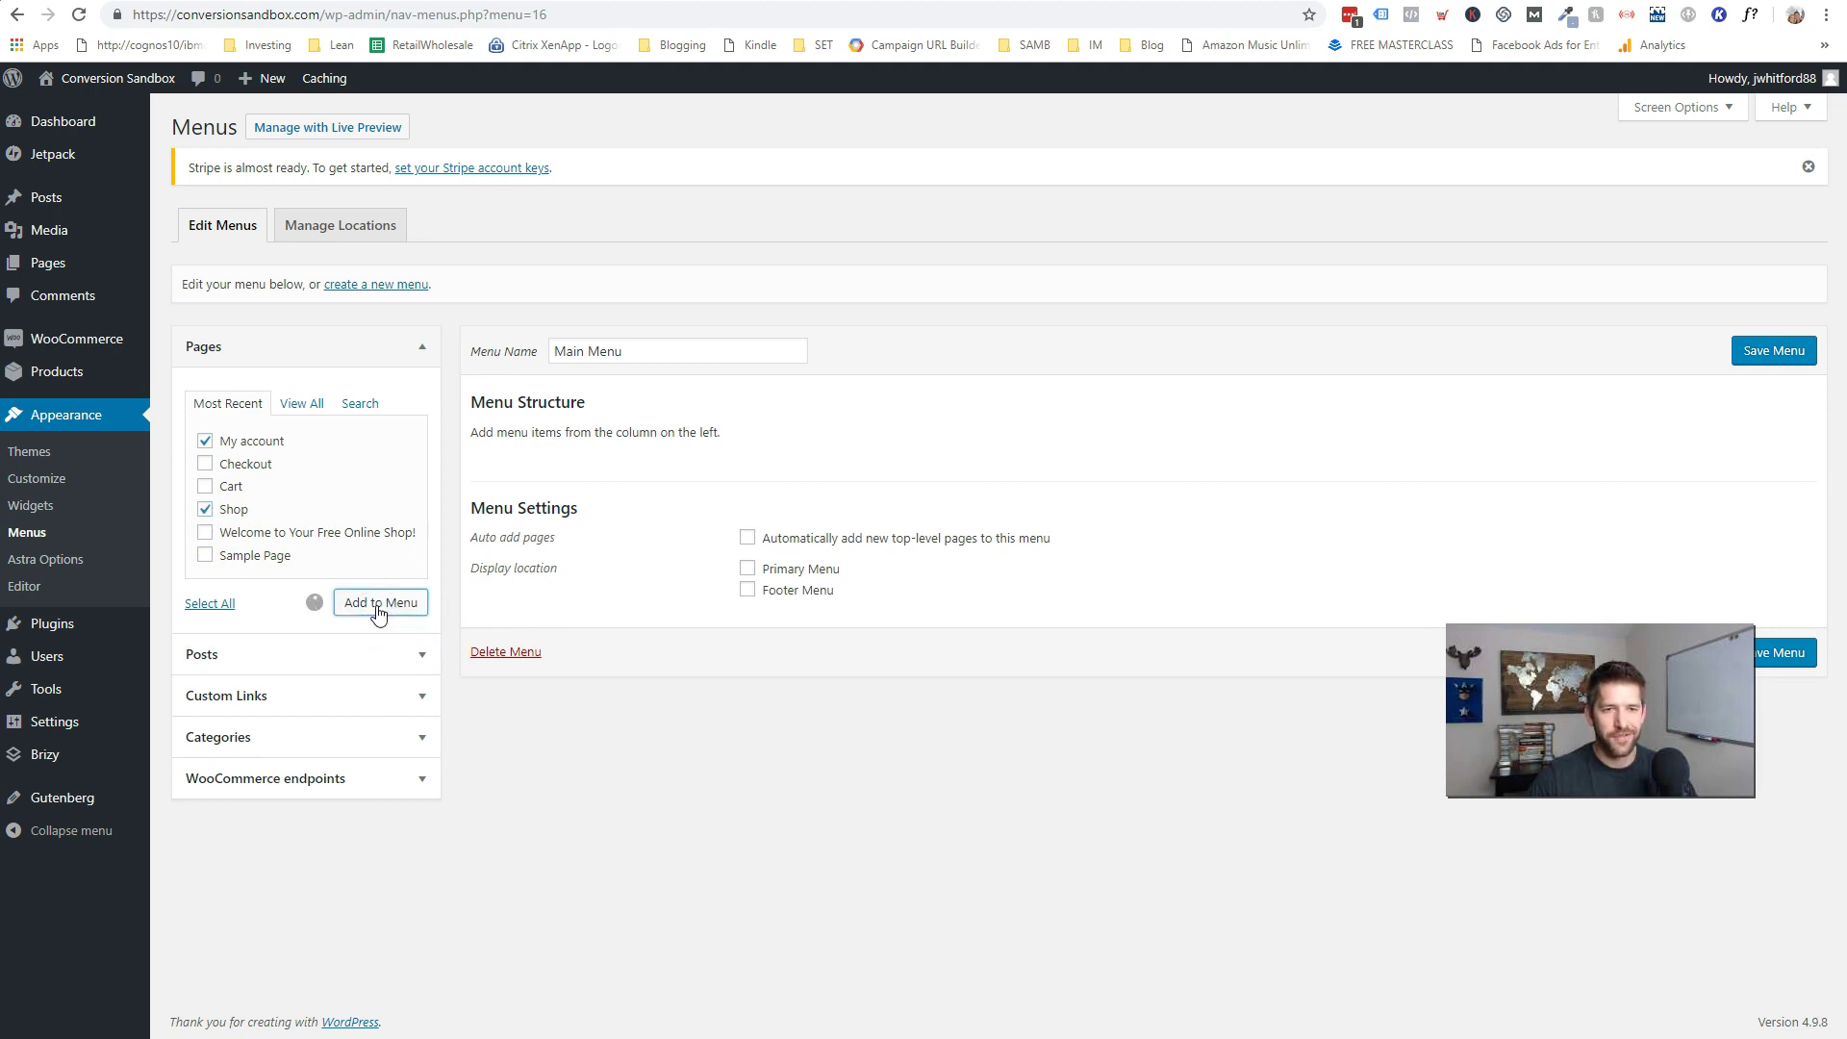
click(1770, 358)
mouse_move(145, 77)
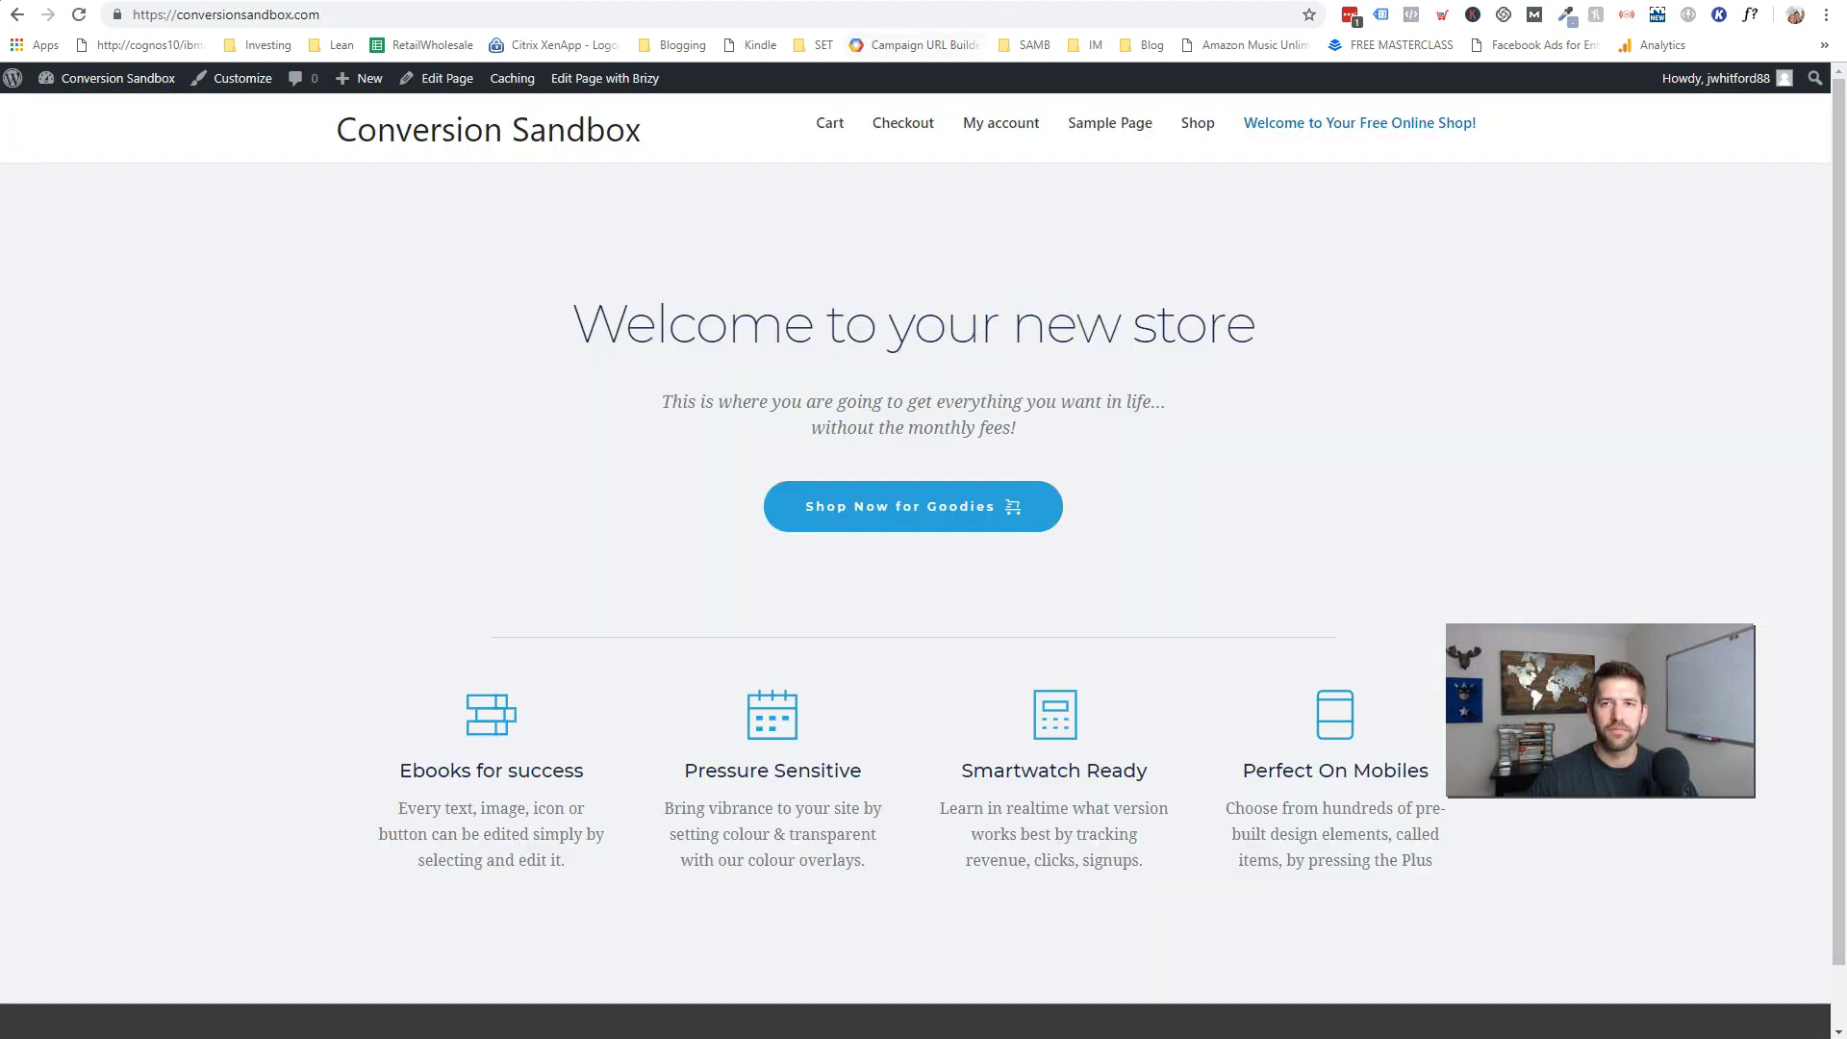
key(alt+Left)
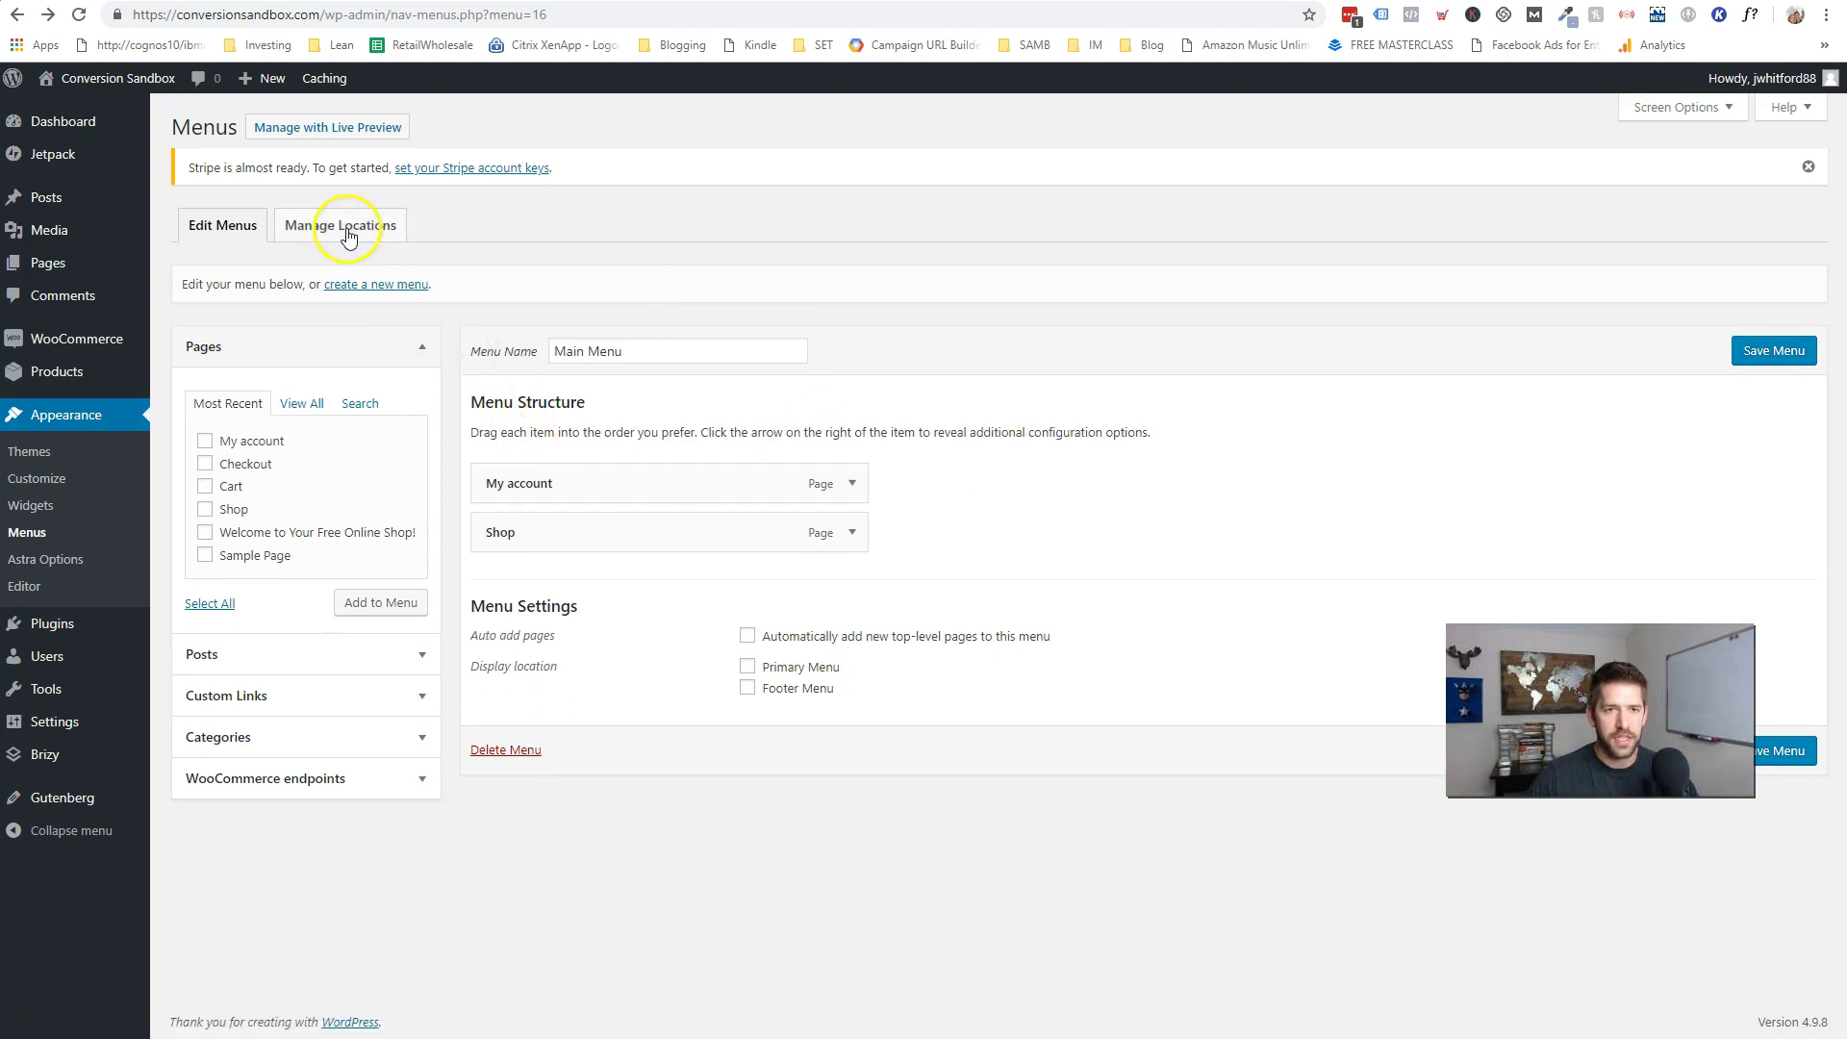
- Assign Main Menu to the Primary Menu location in Manage Locations and save
click(344, 229)
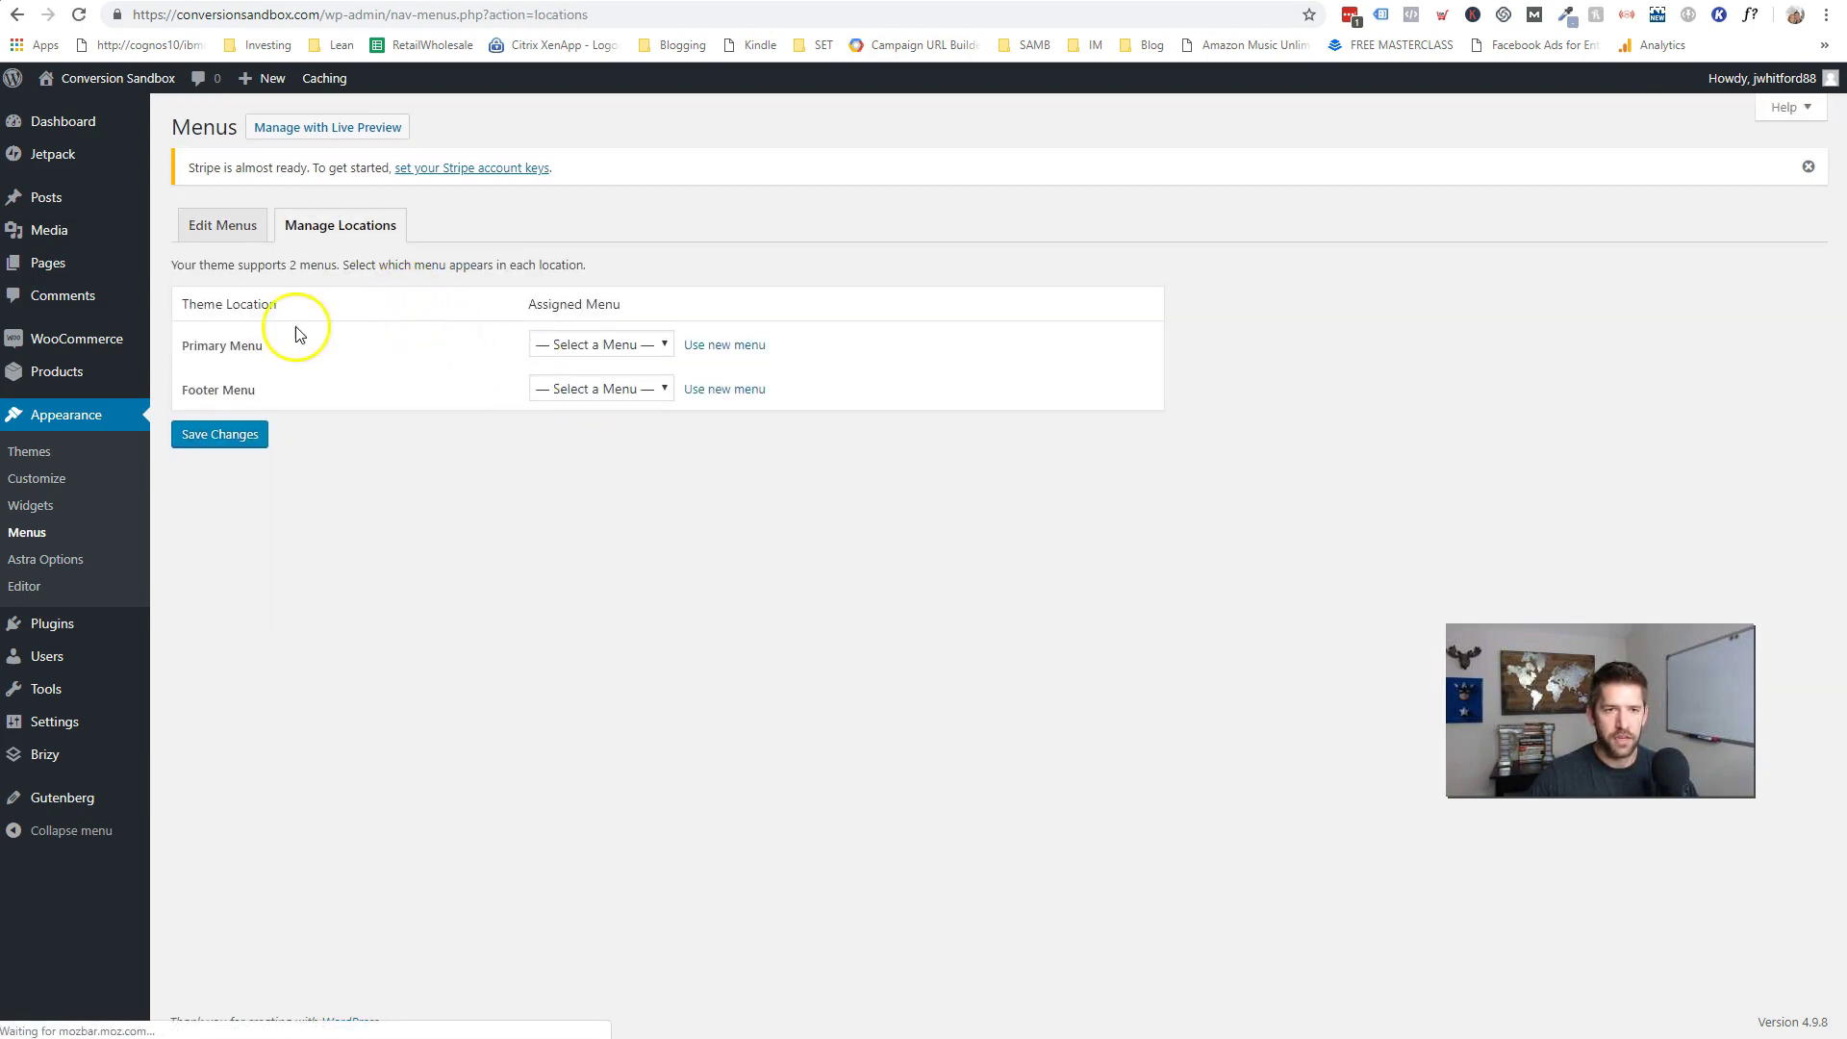
click(604, 387)
click(232, 448)
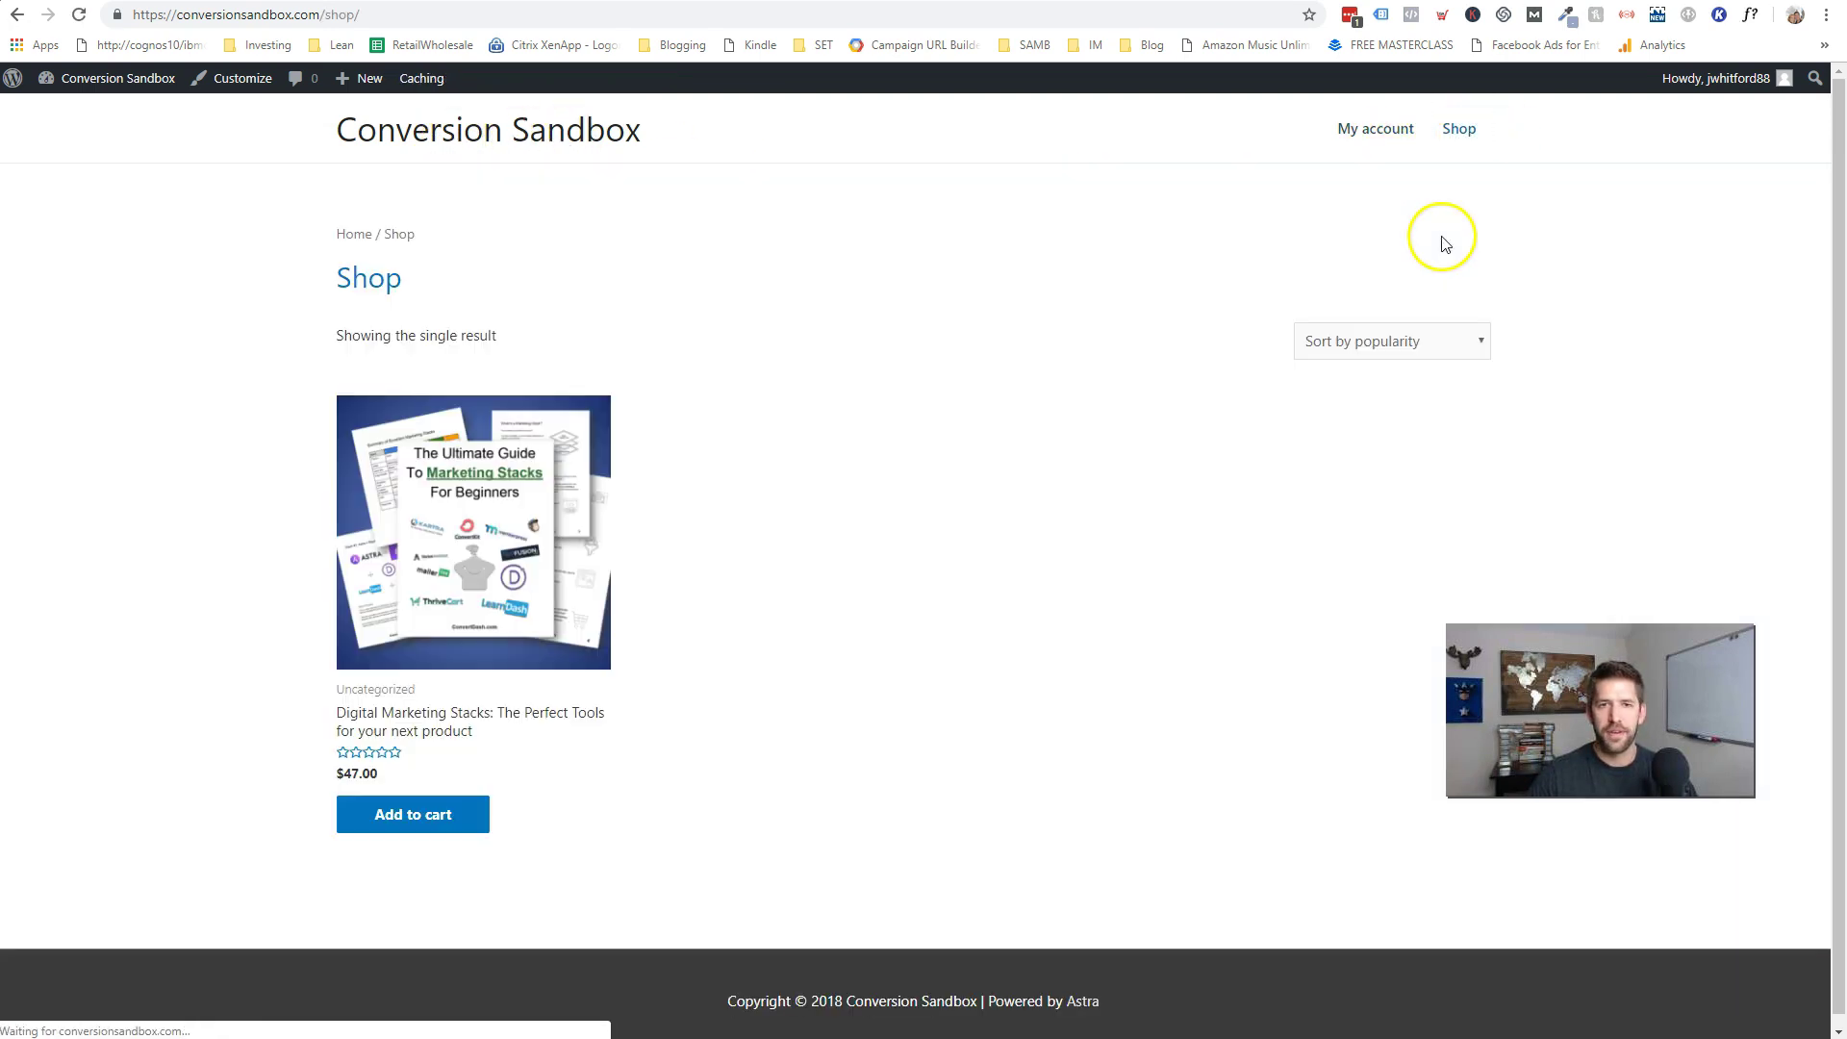
- Check the My account dashboard, then test the homepage's Shop Now for Goodies button
click(1377, 135)
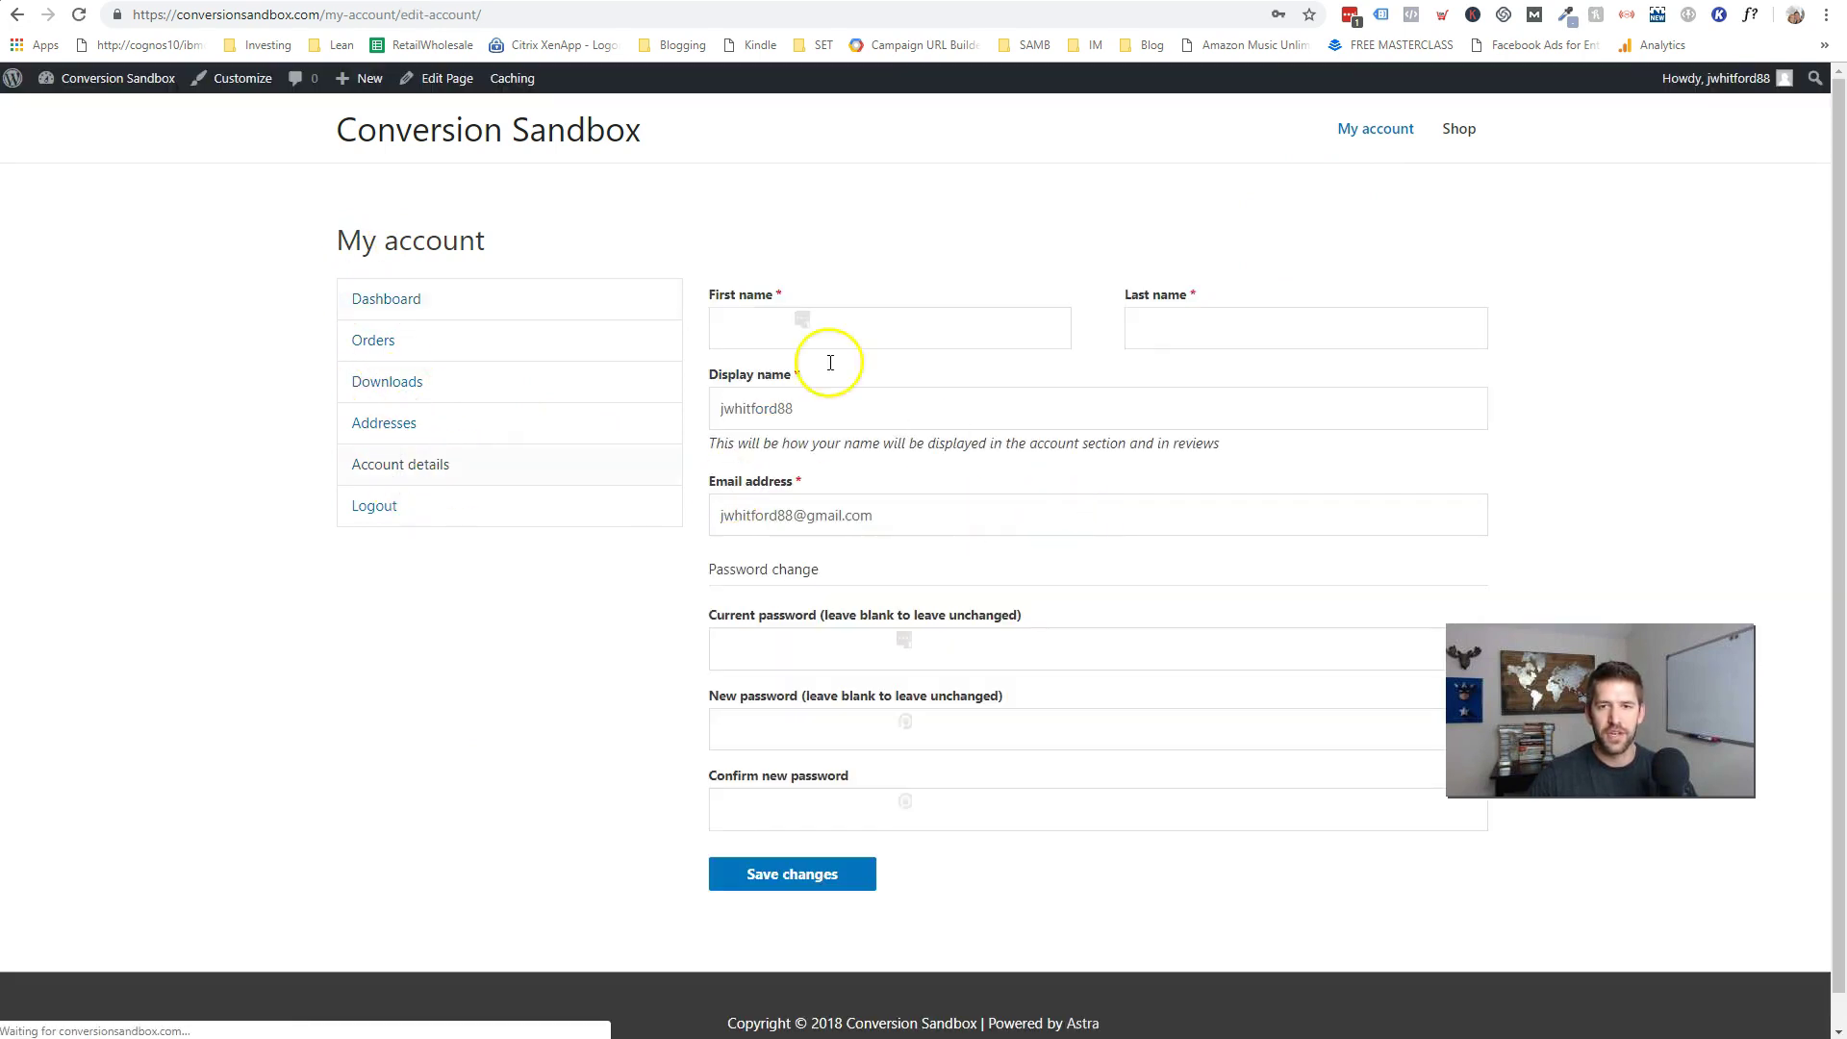
click(412, 304)
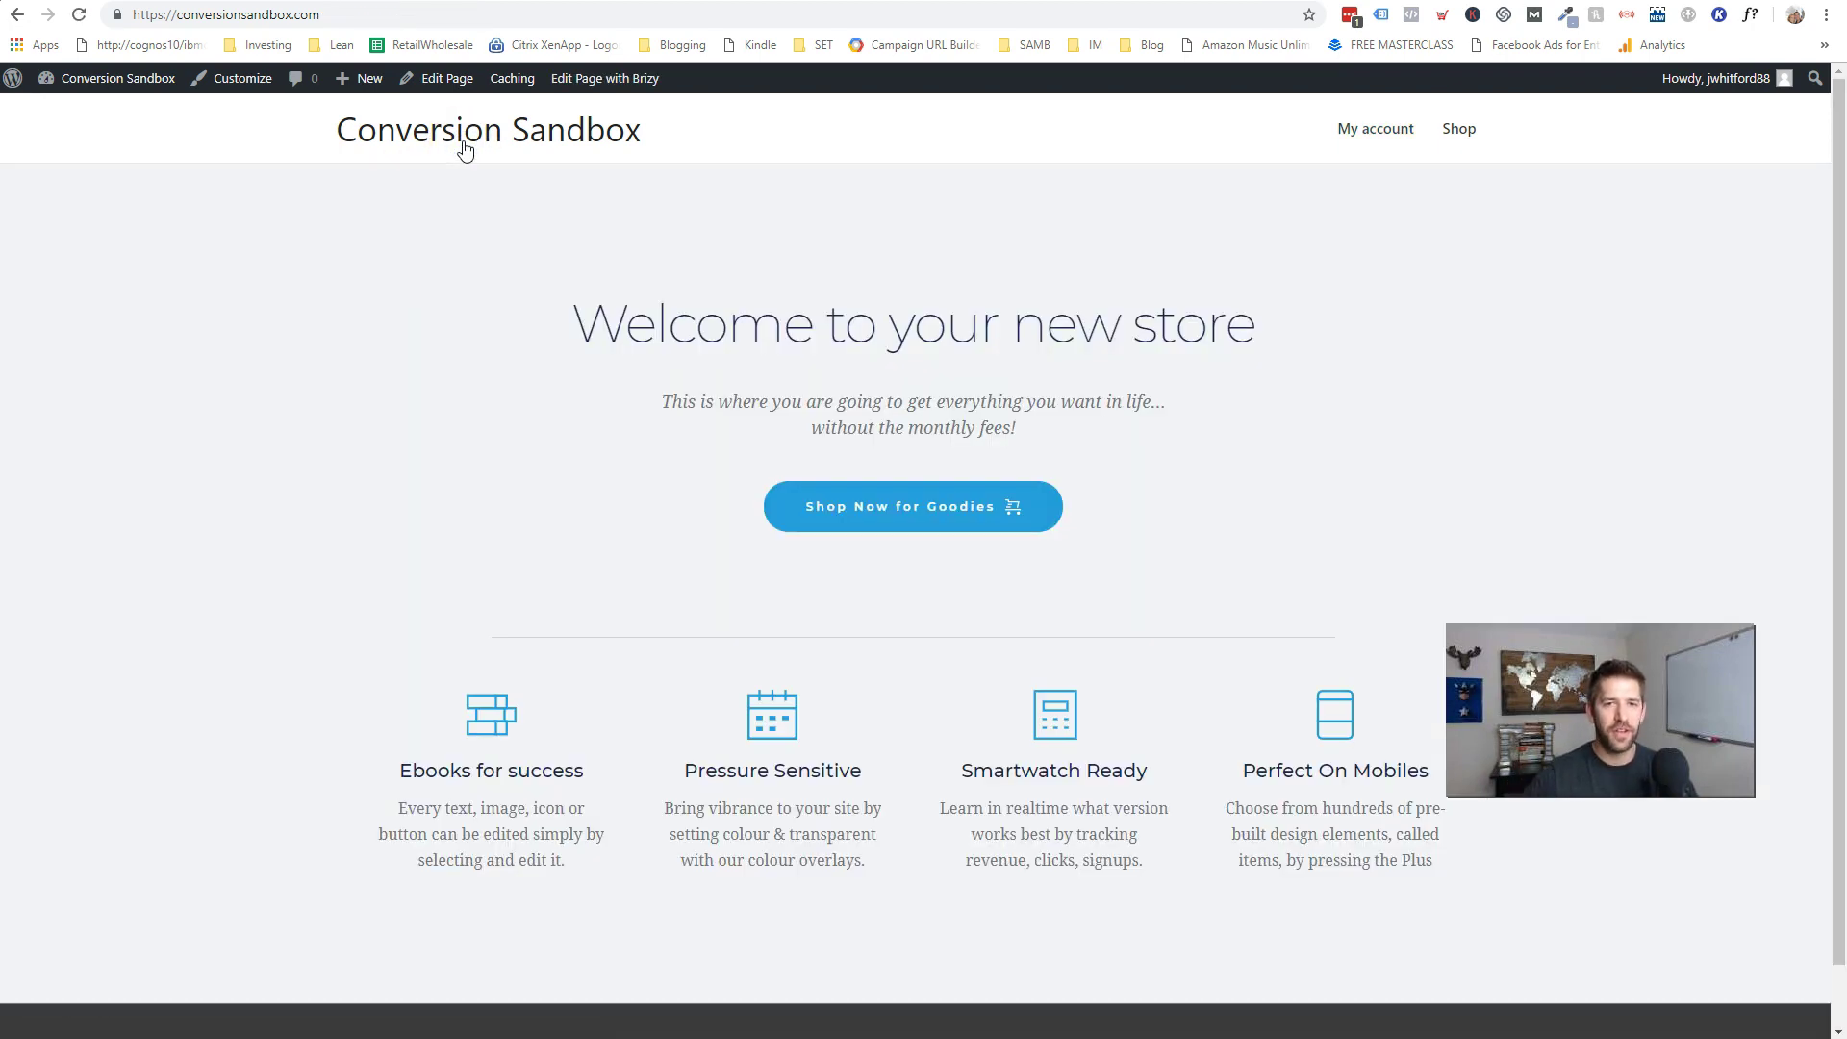
drag(575, 328, 1093, 309)
click(1205, 315)
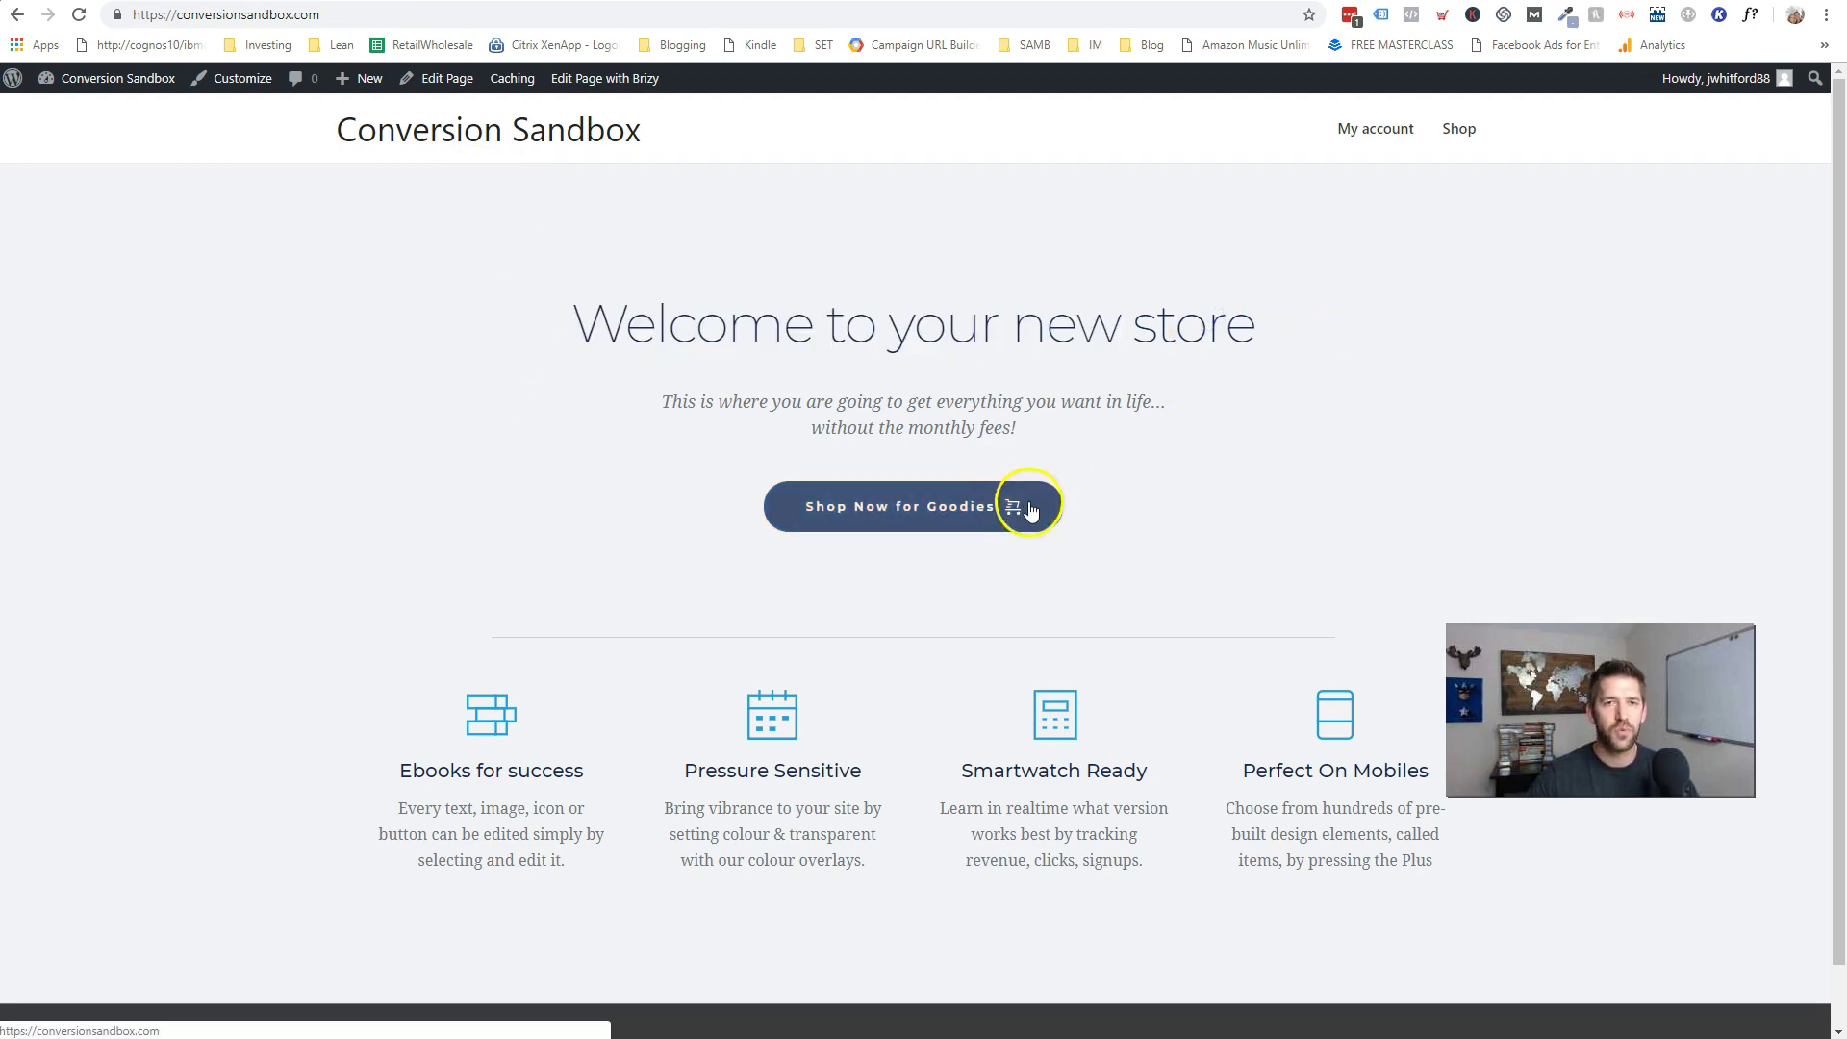
click(850, 525)
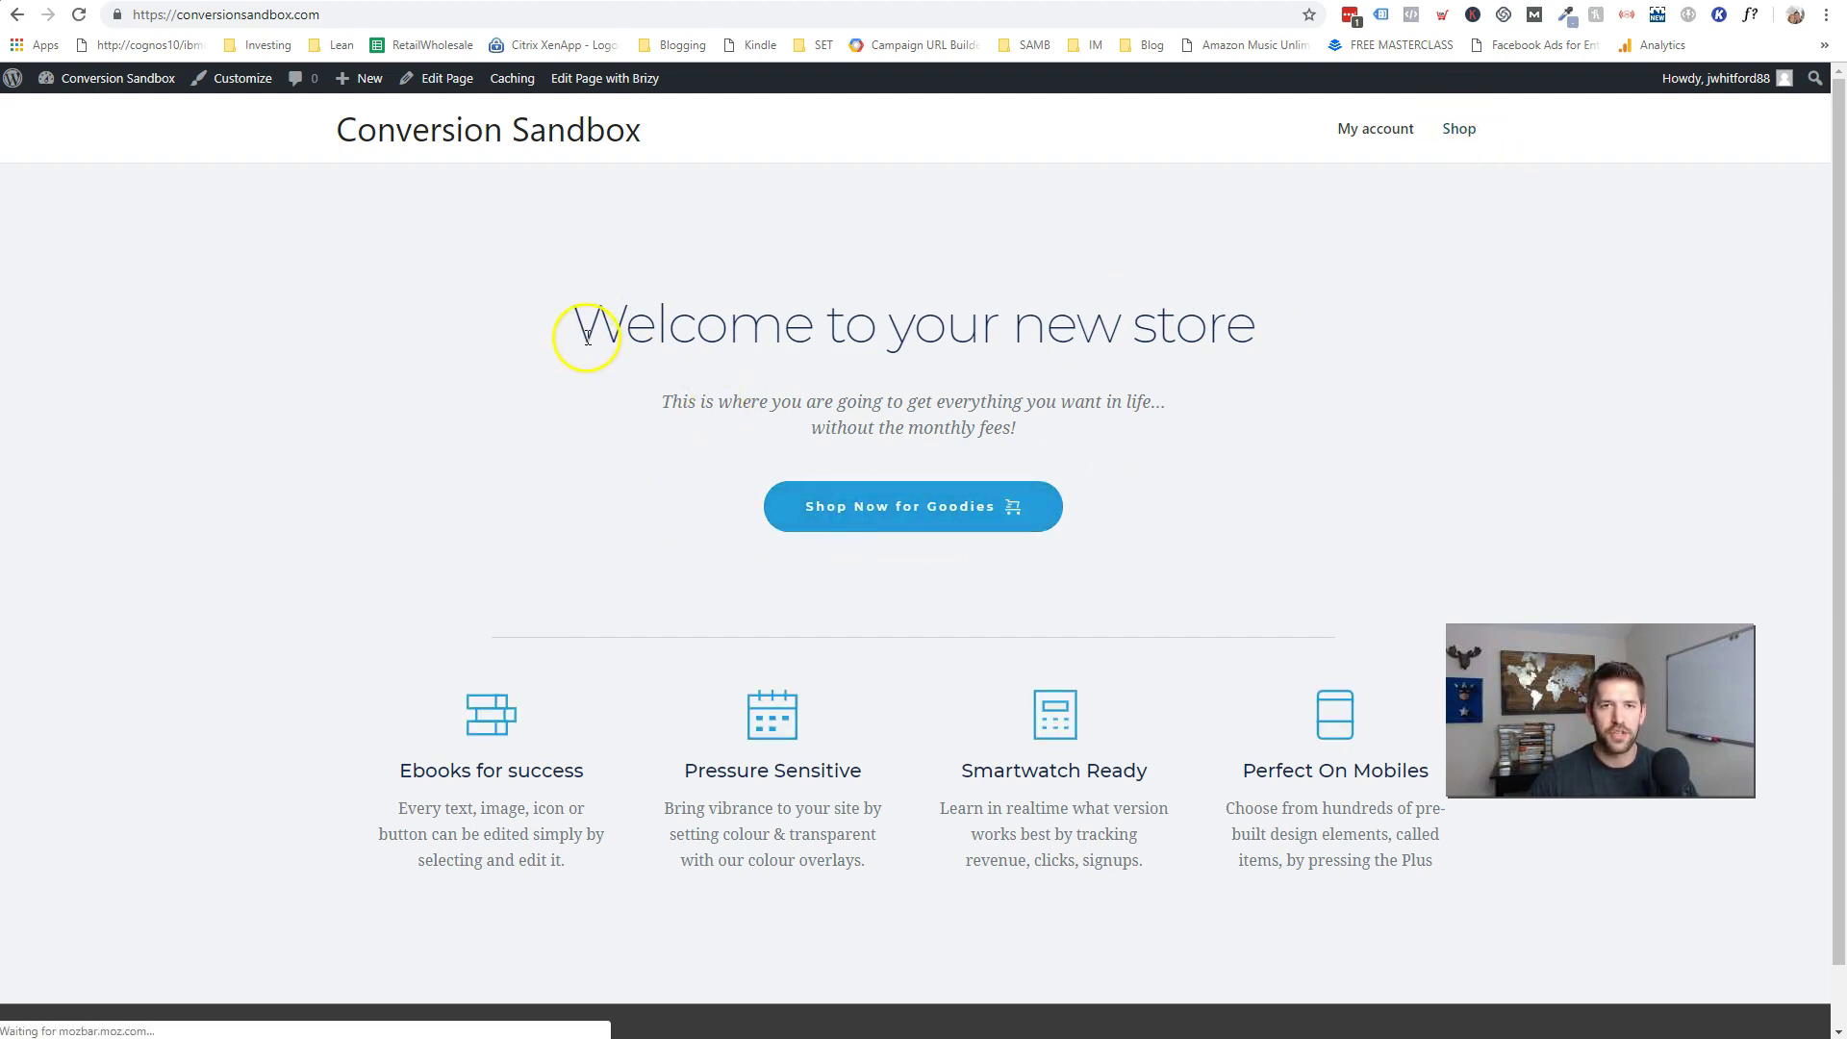
- Open the page in Brizy and copy the header Shop link's address
click(595, 79)
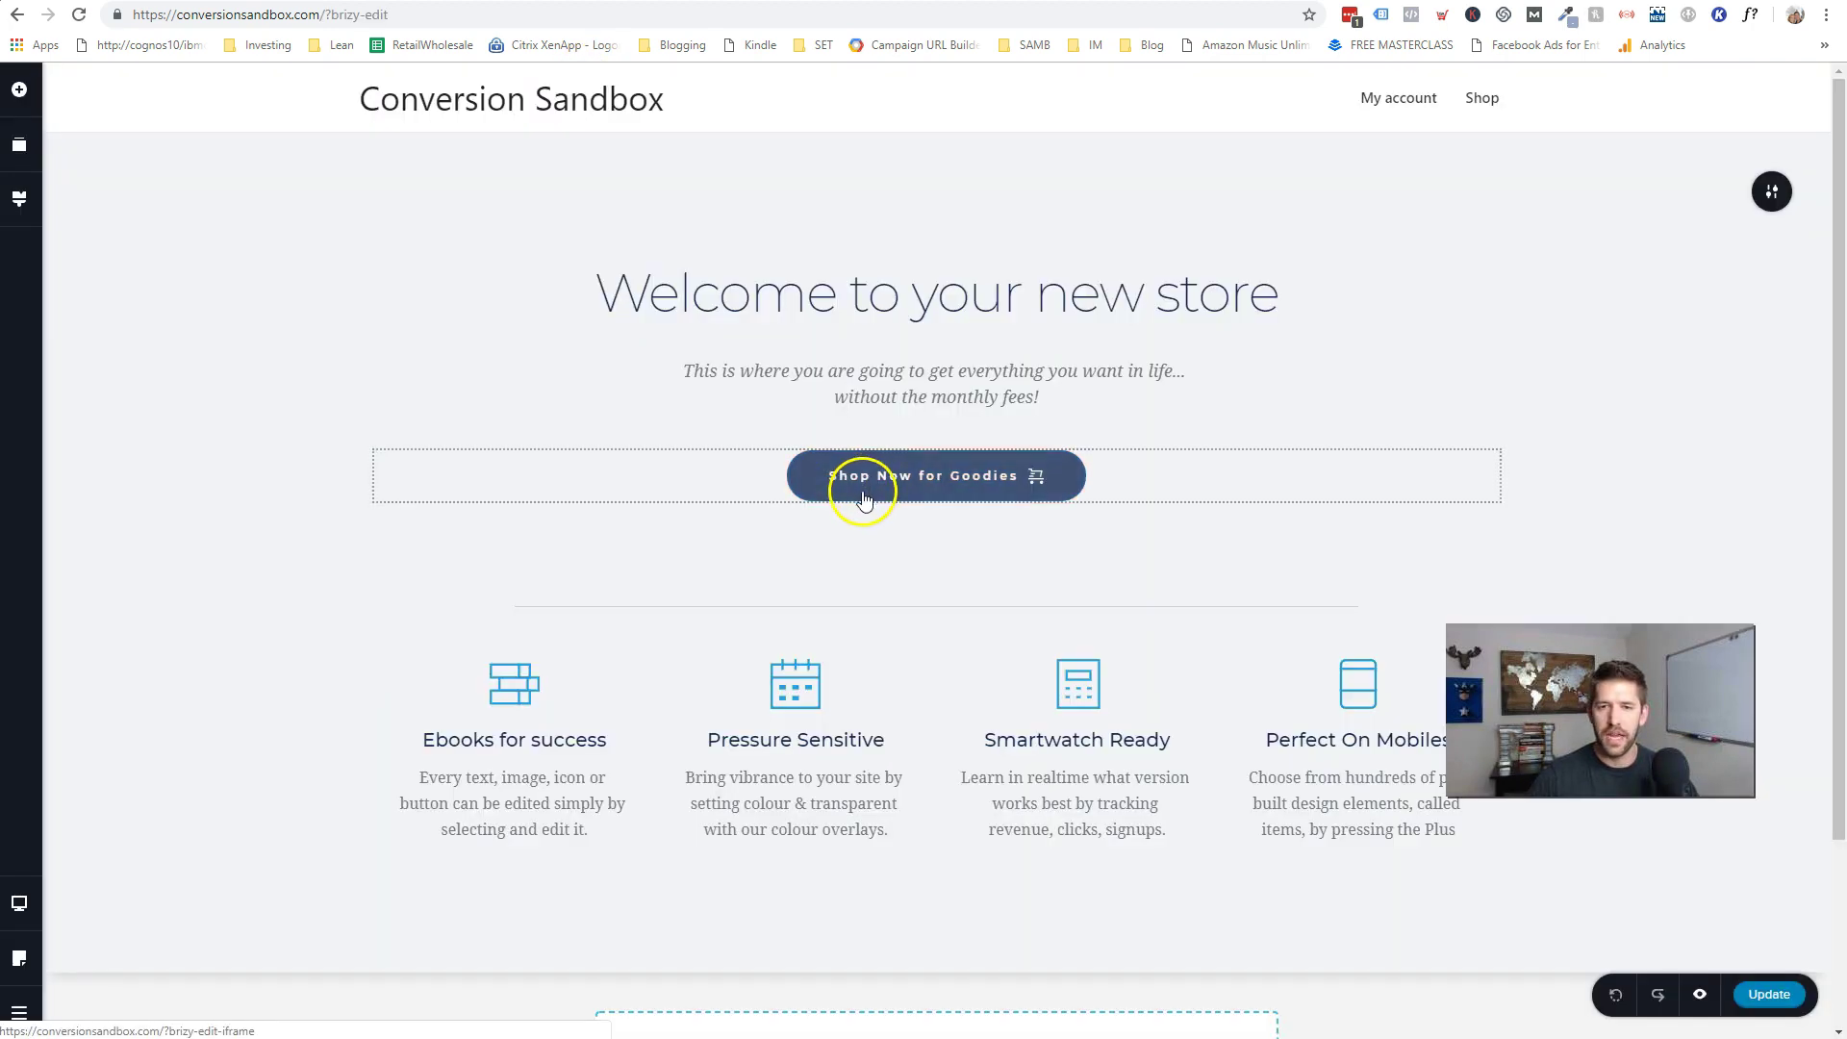
click(859, 495)
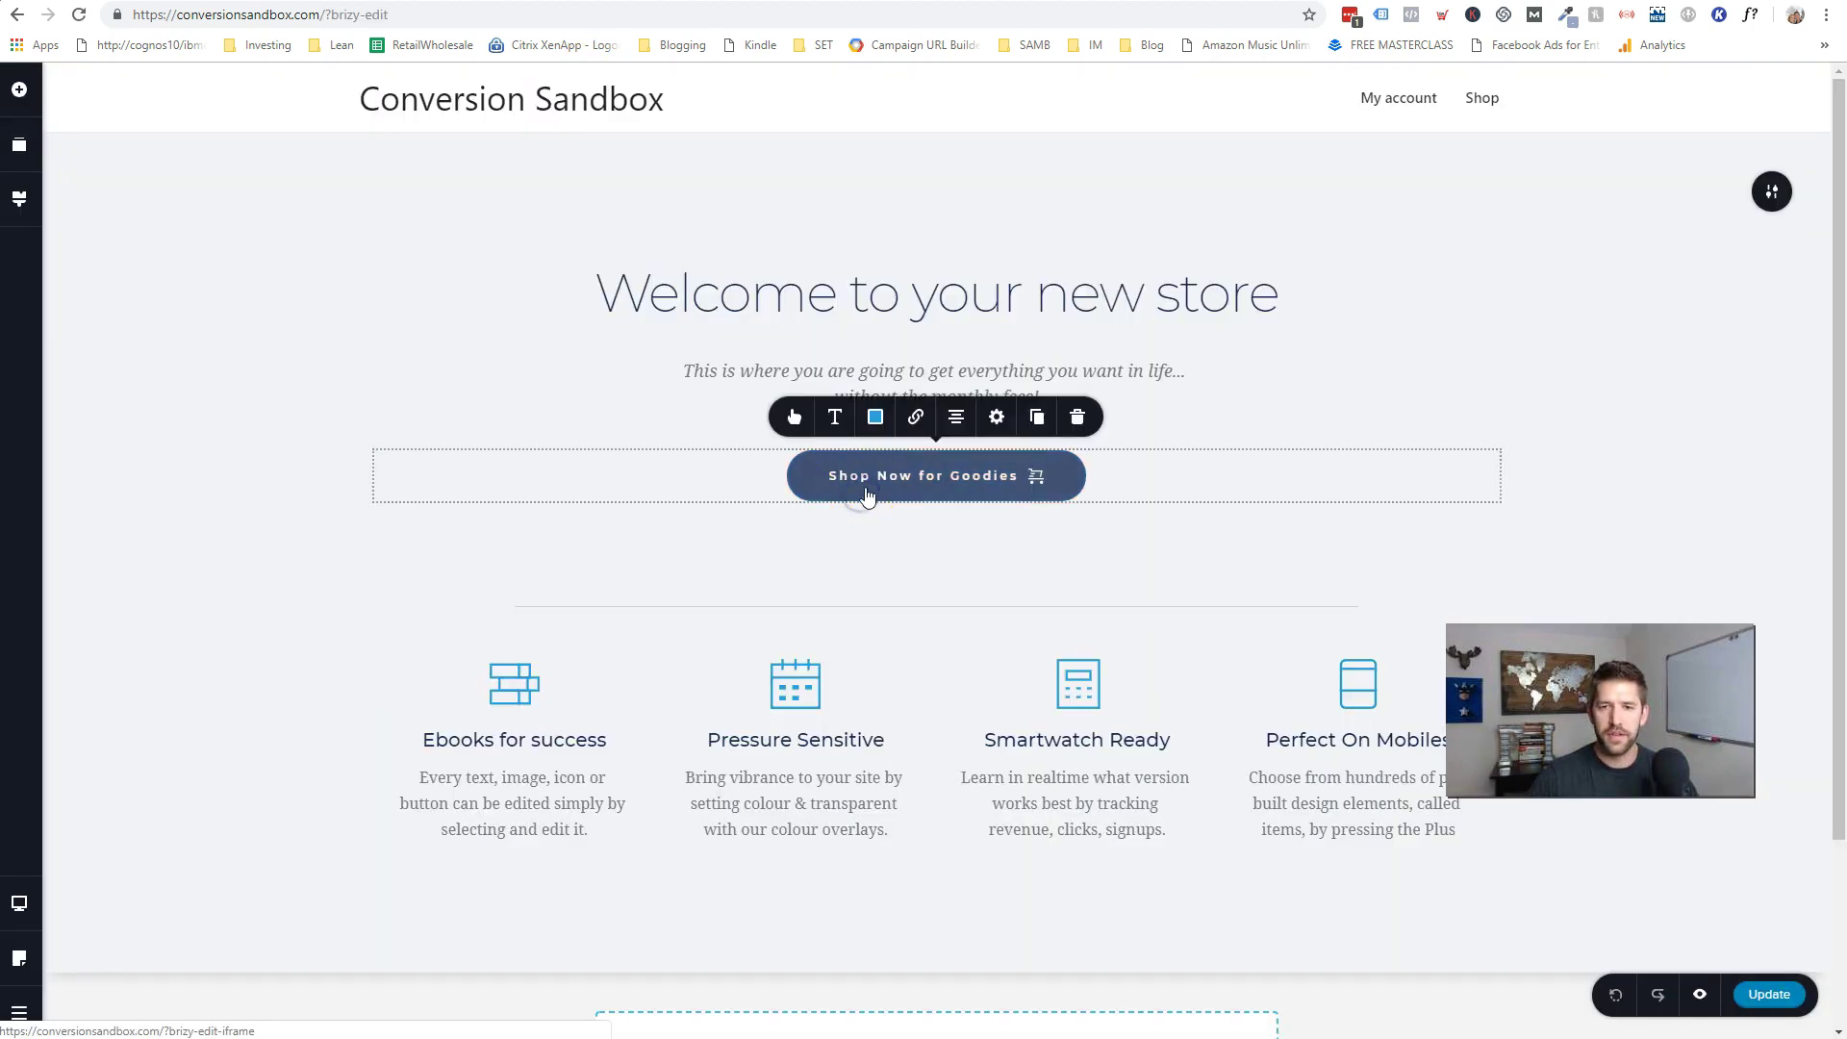
click(916, 420)
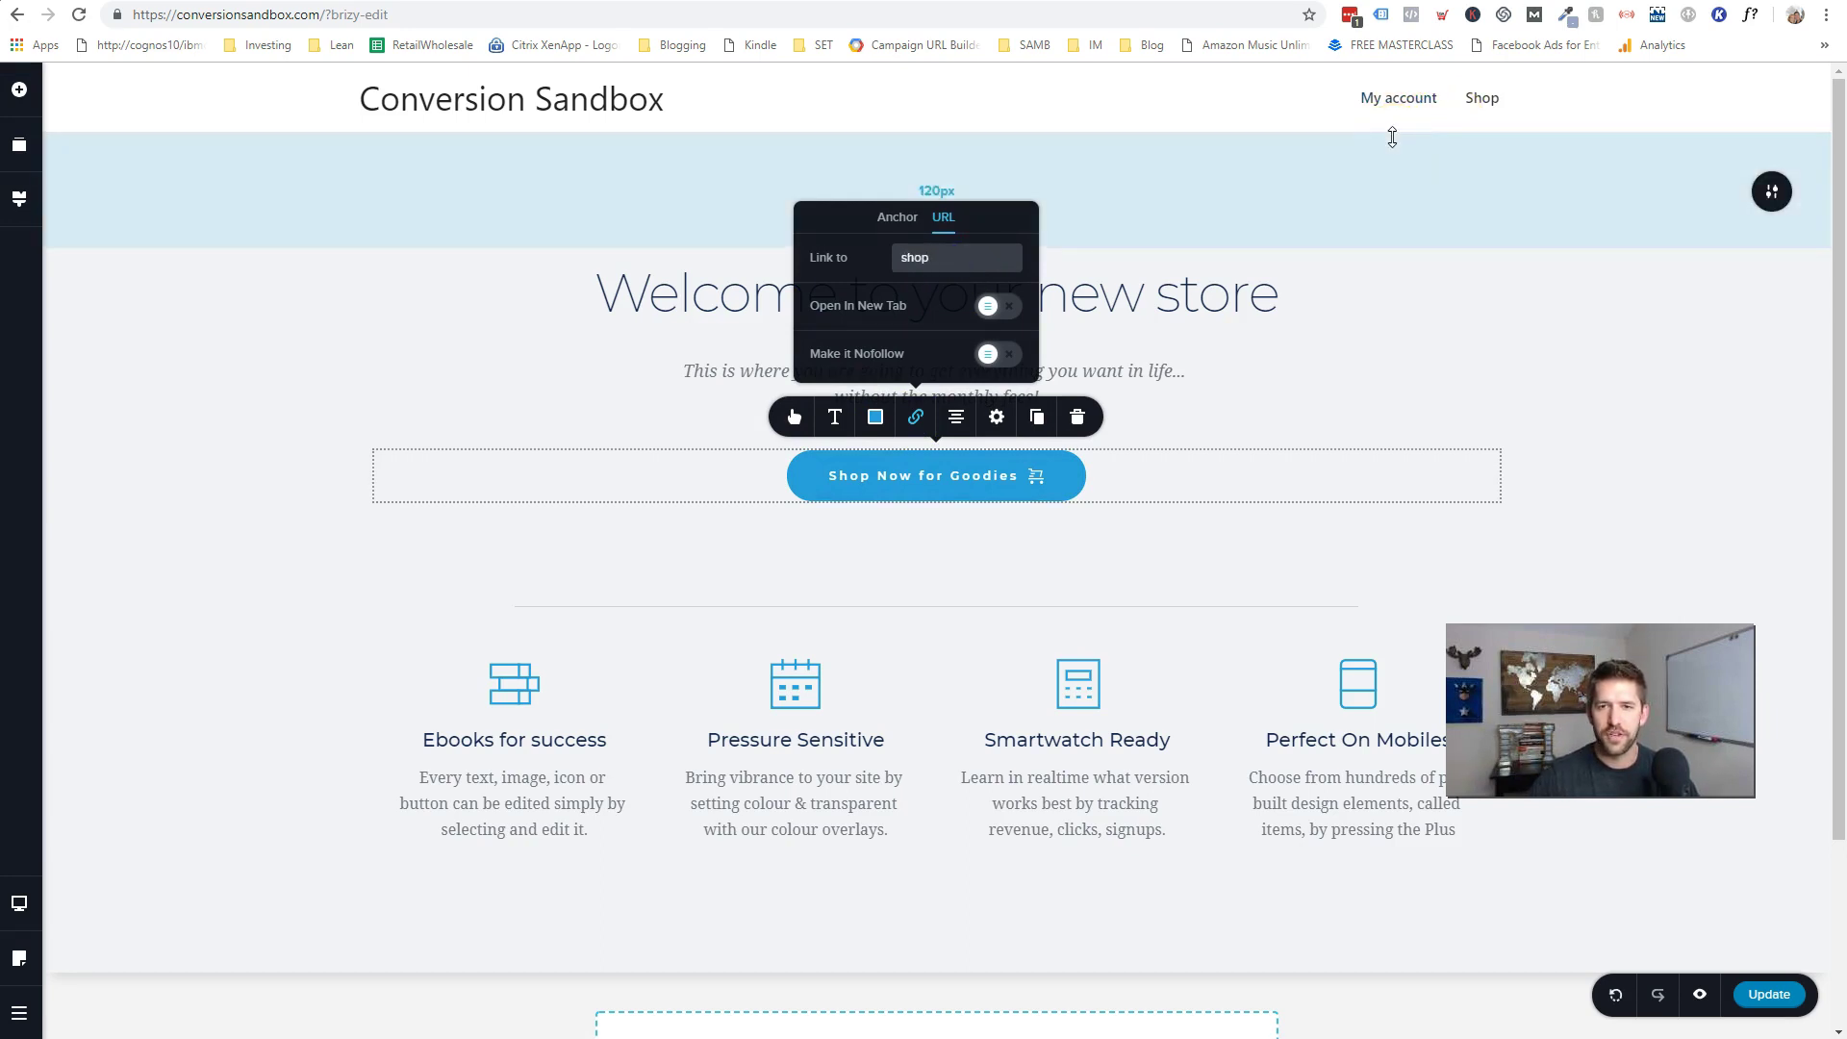
click(1477, 104)
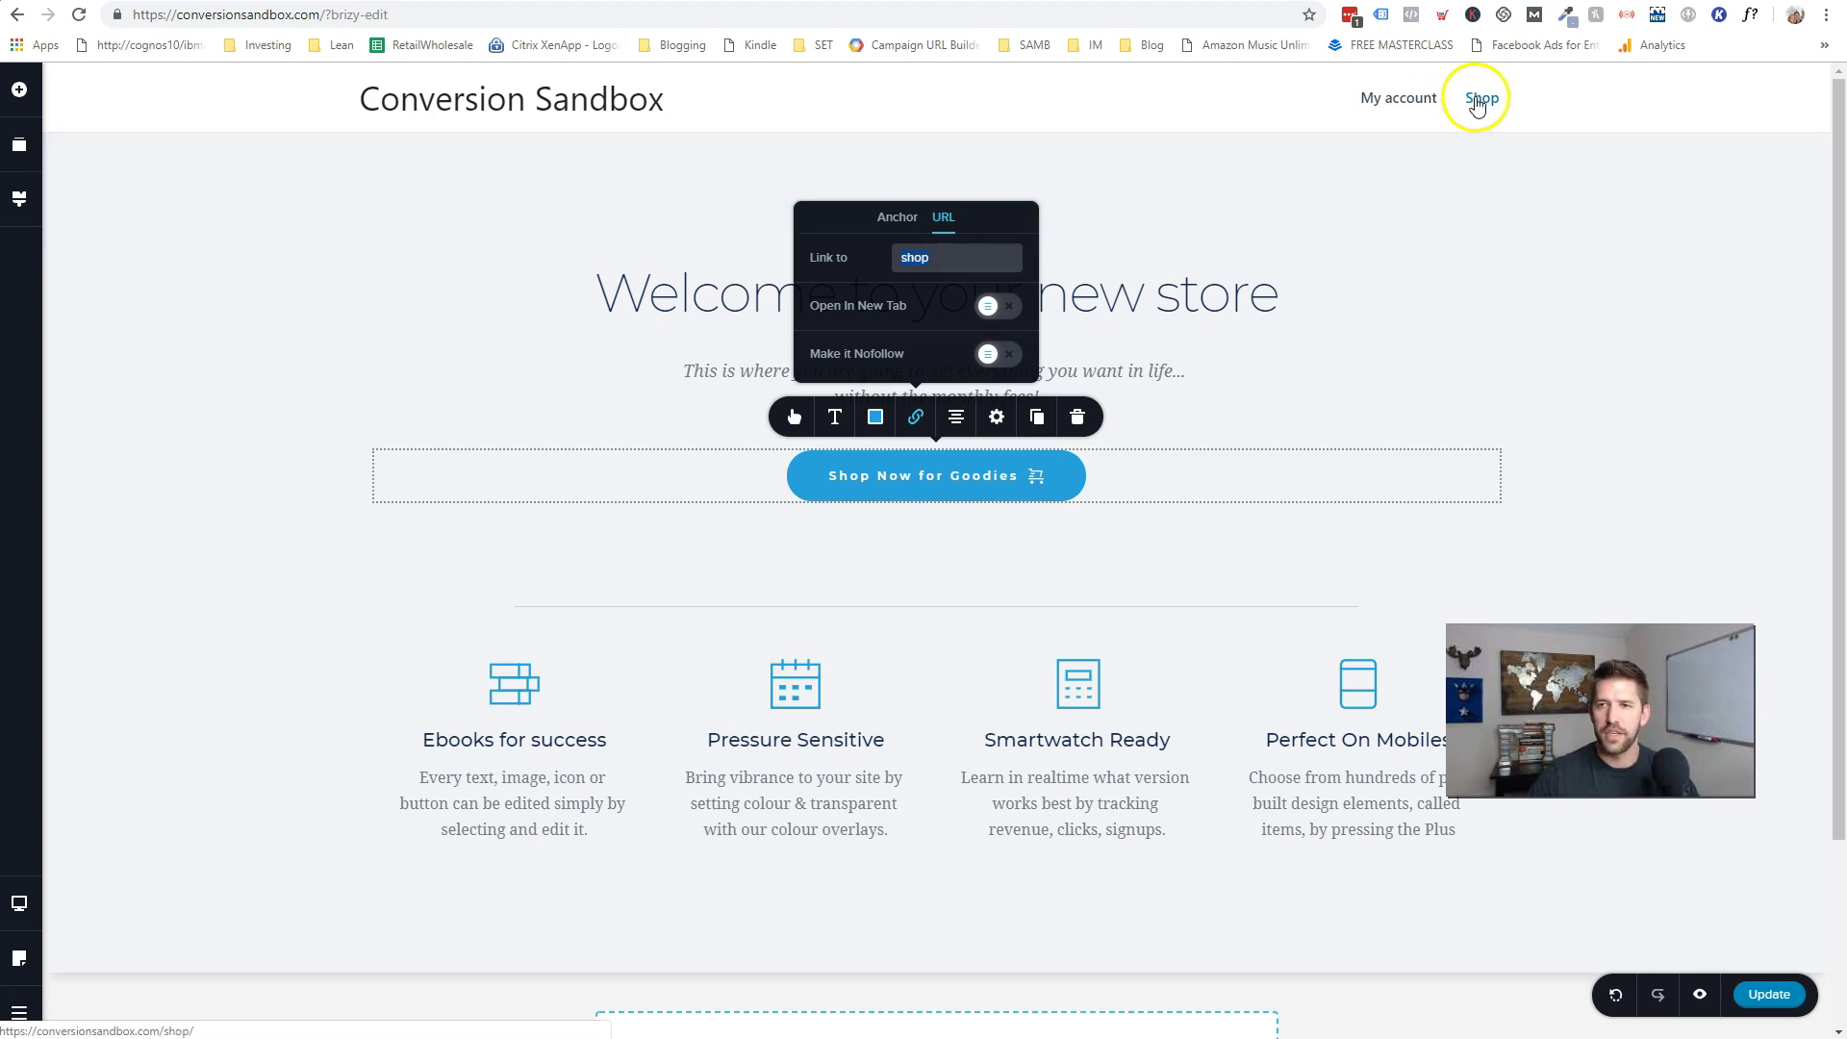
right_click(1476, 100)
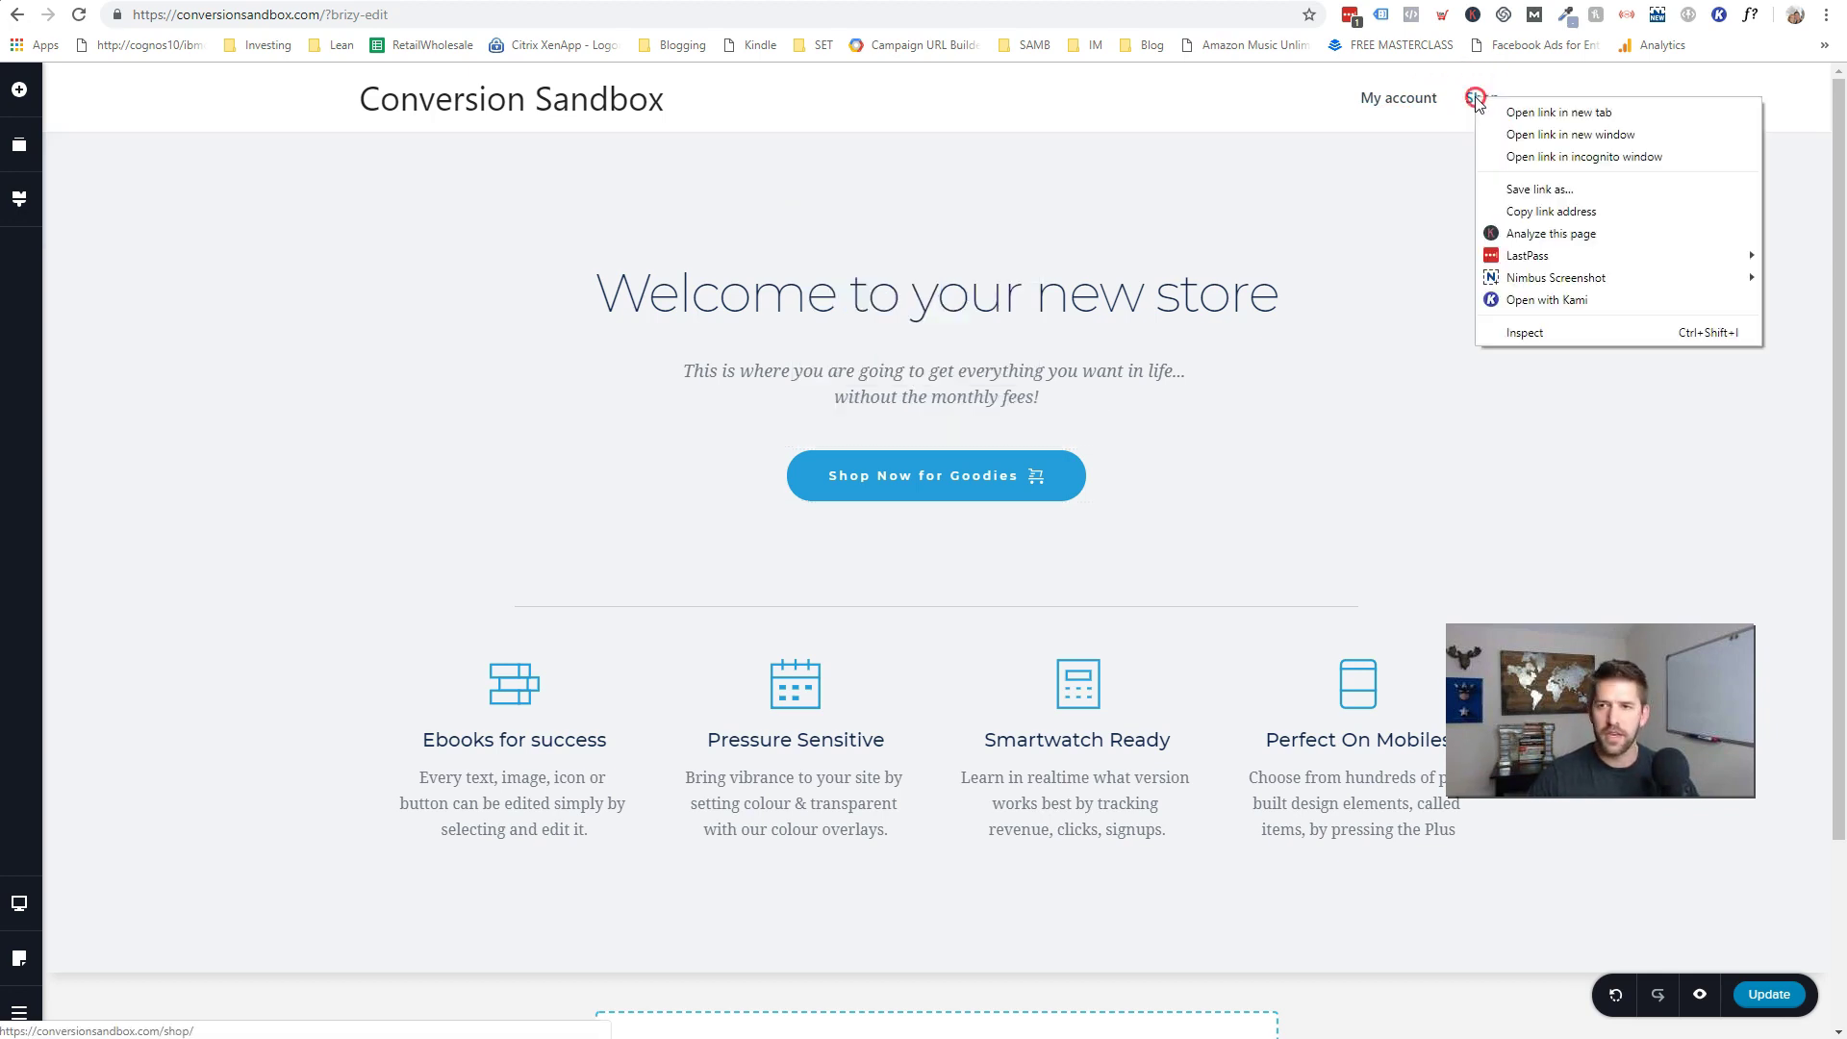
click(1534, 214)
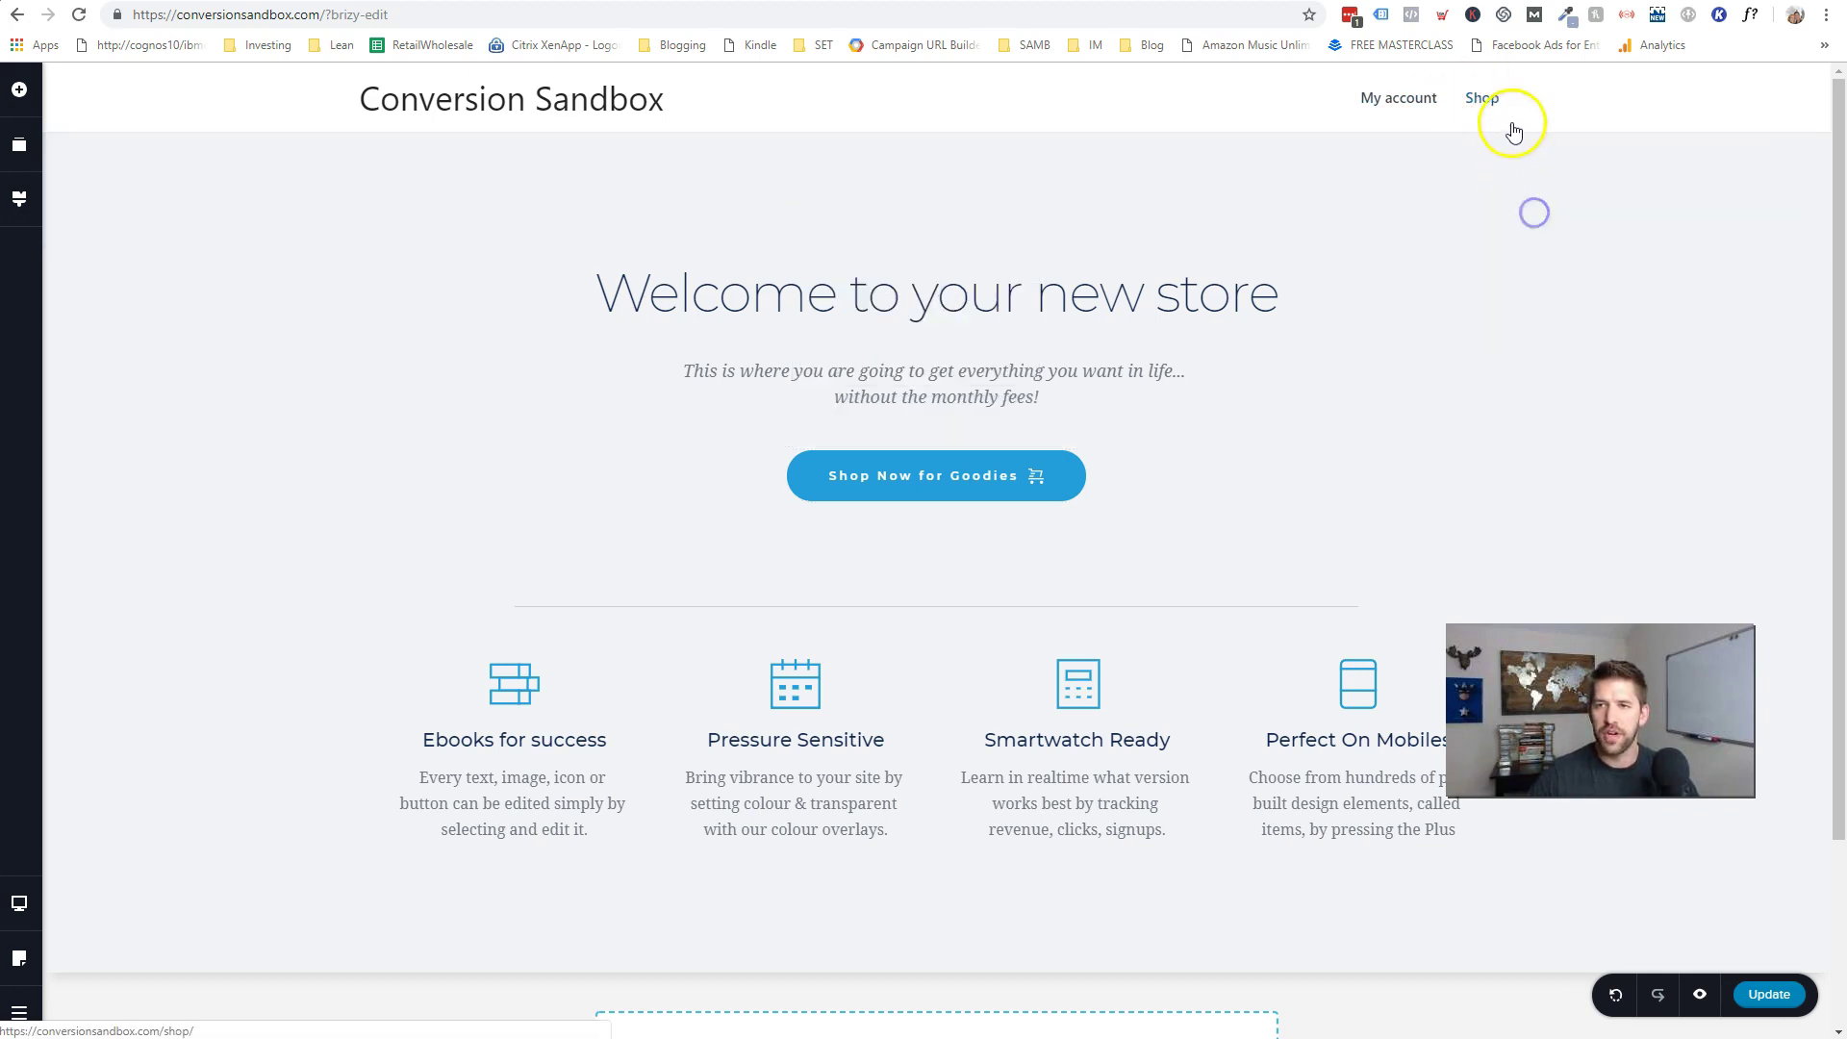
- Paste the /shop/ URL into the Shop Now for Goodies button's link and update the page
click(910, 492)
click(915, 418)
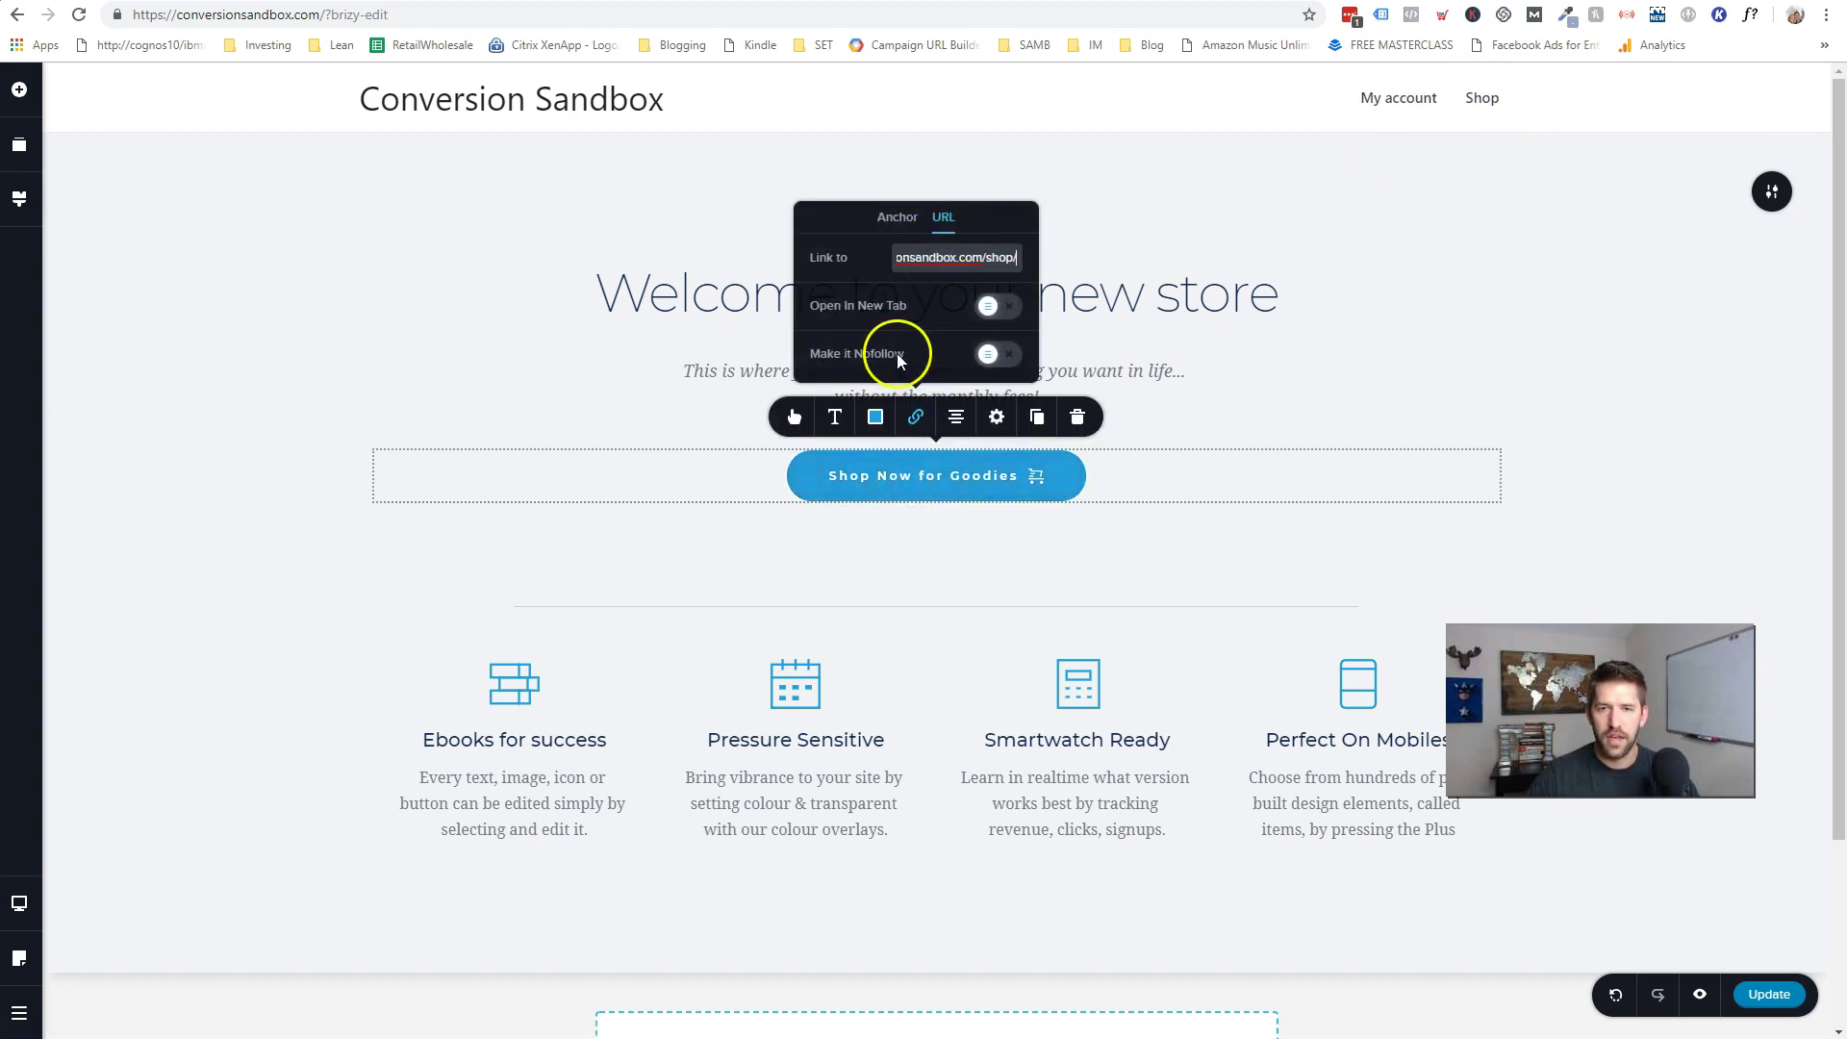
click(1037, 555)
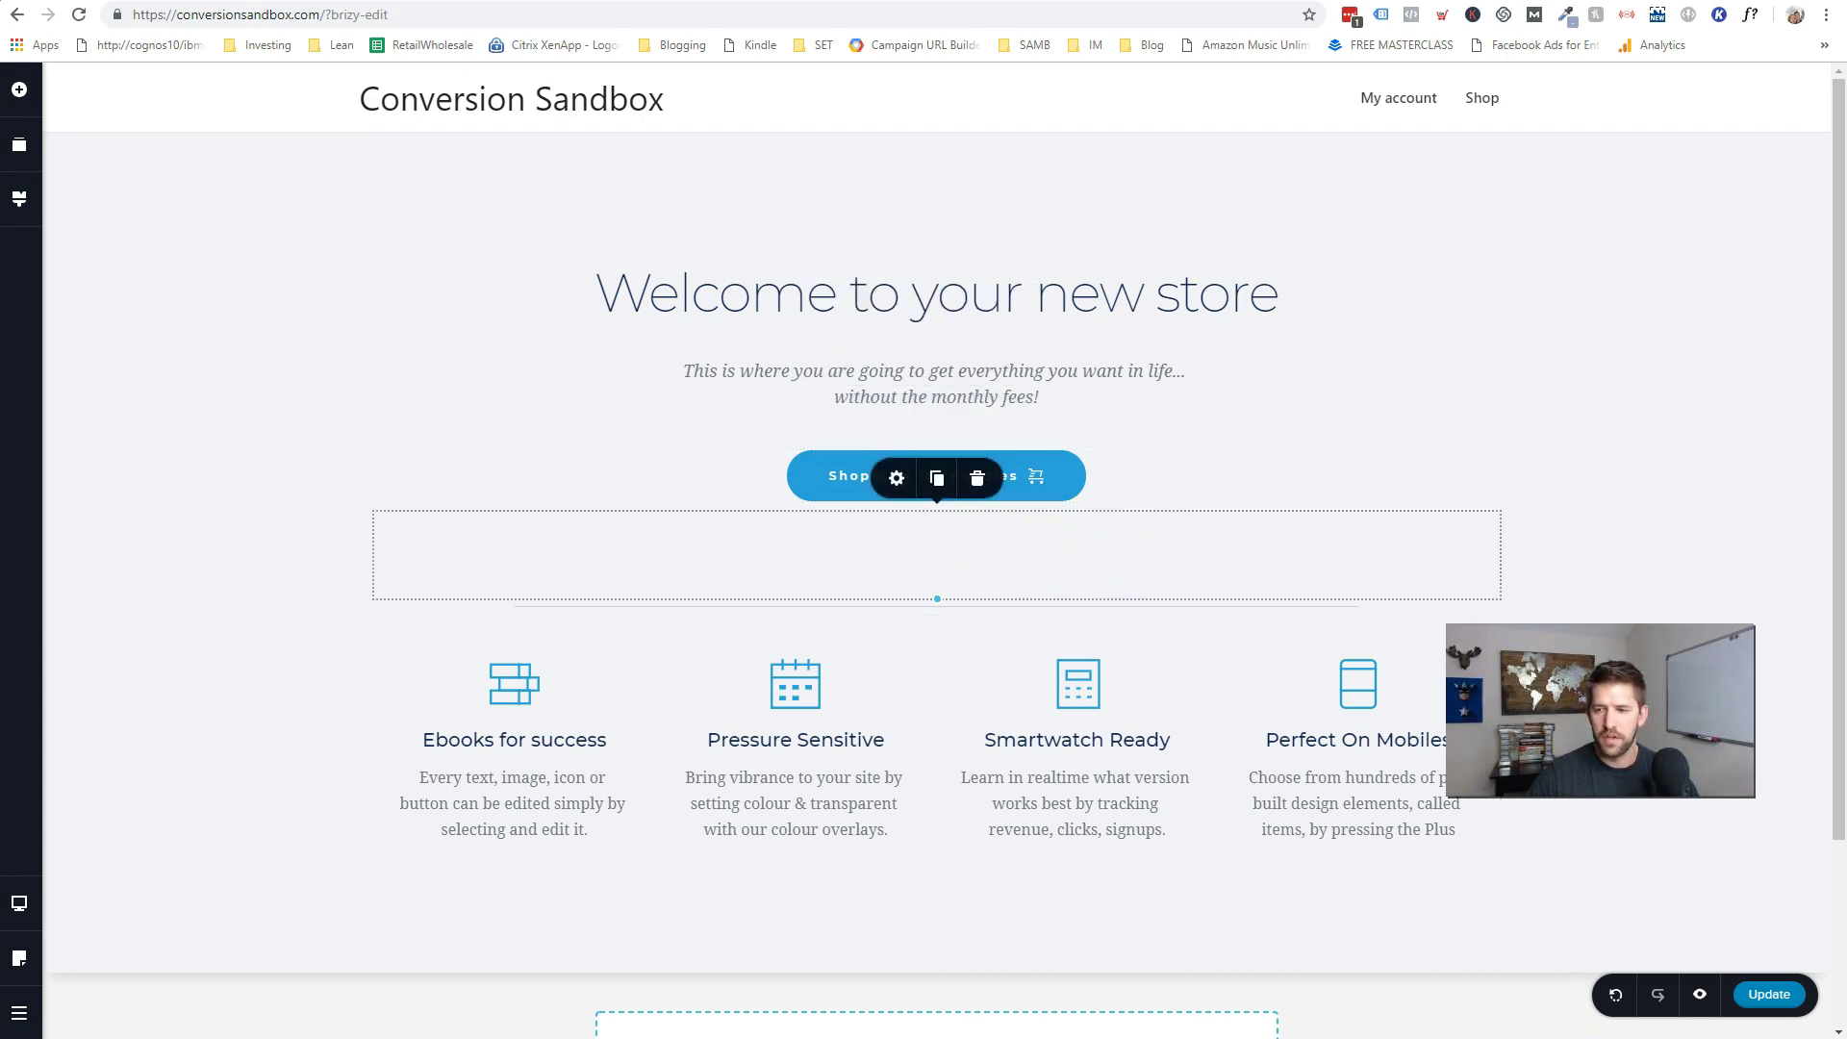
click(1769, 994)
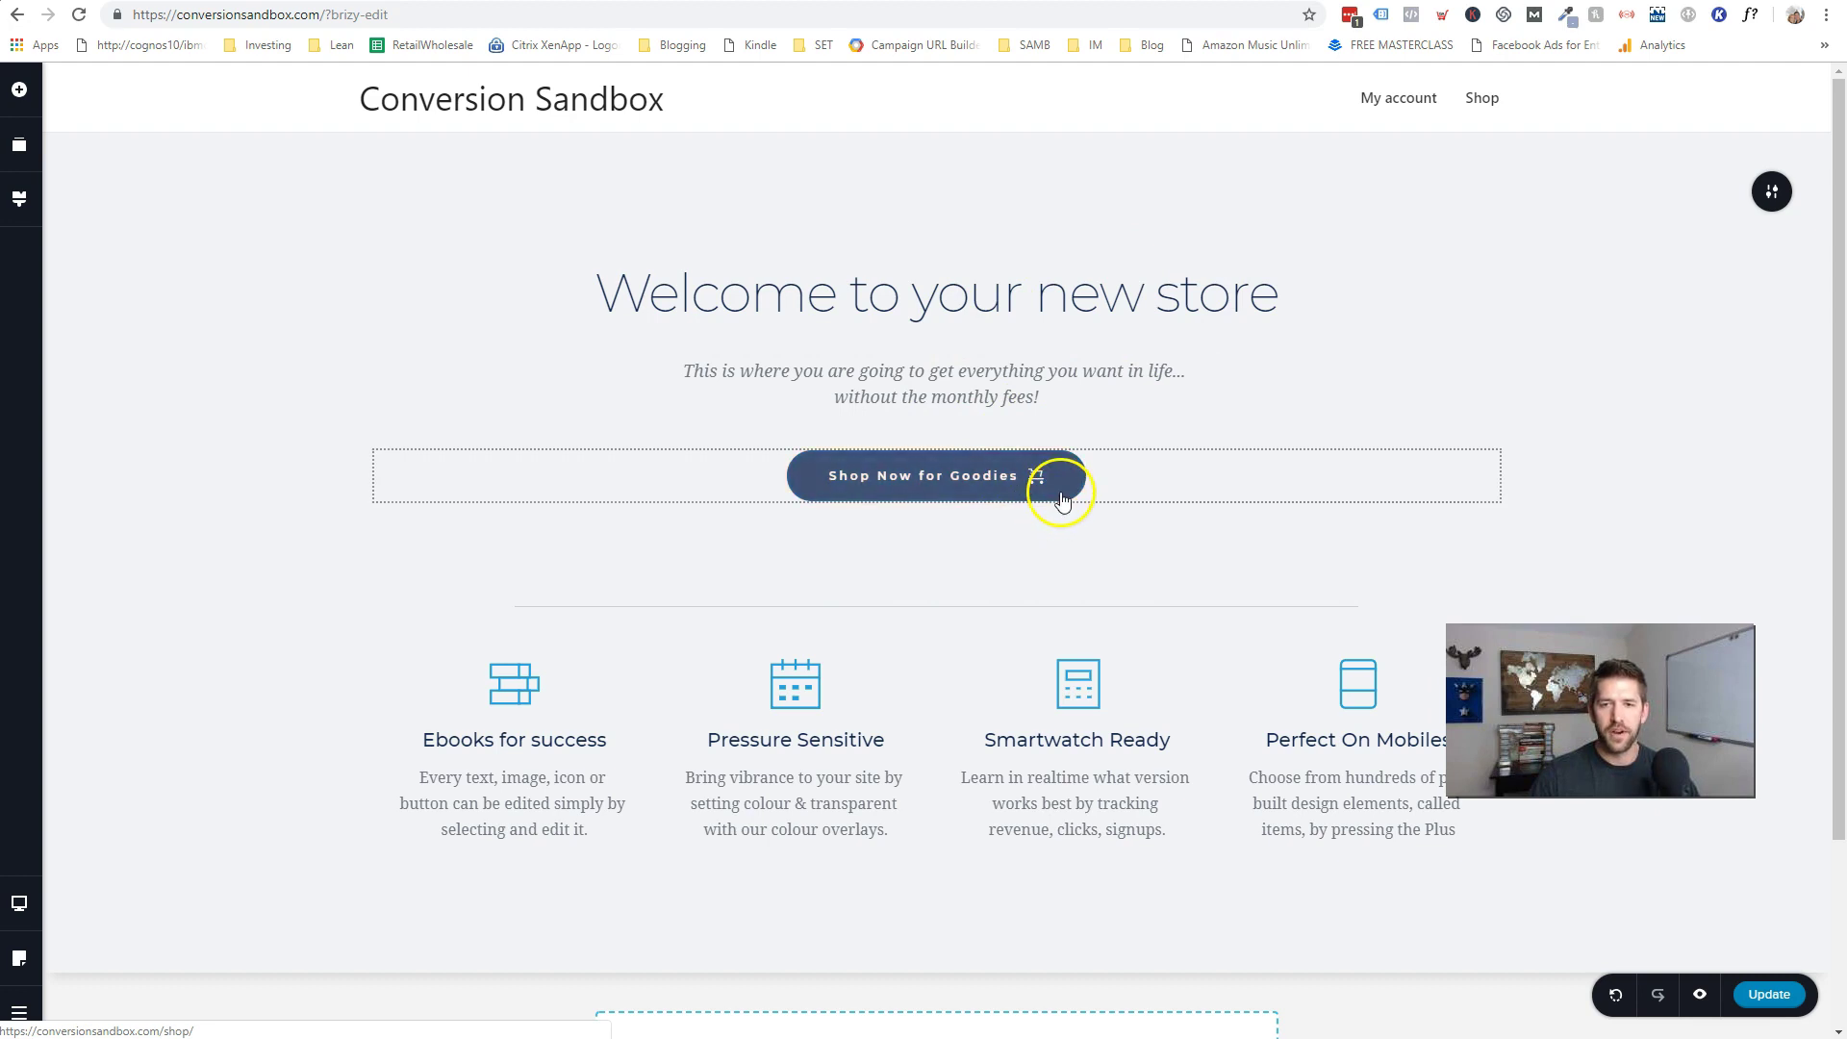
- Leave Brizy and return to the WordPress page editor
click(19, 1012)
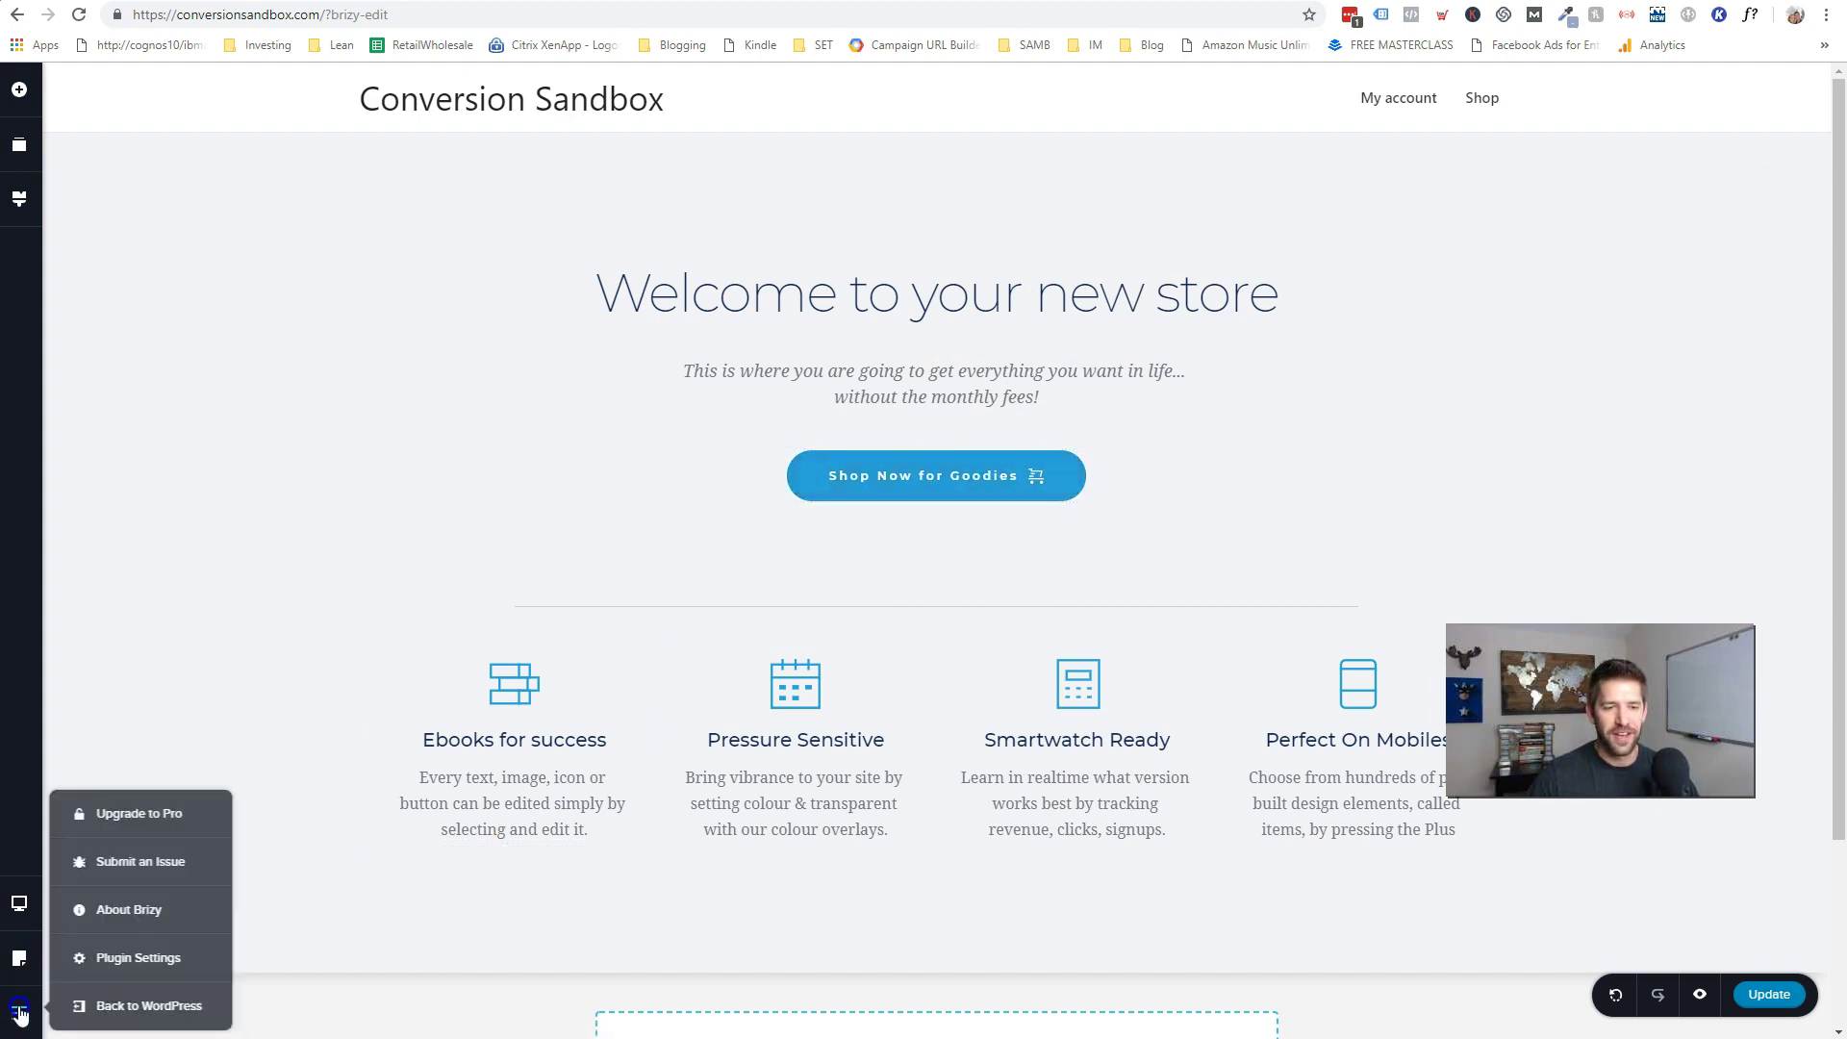
click(123, 1007)
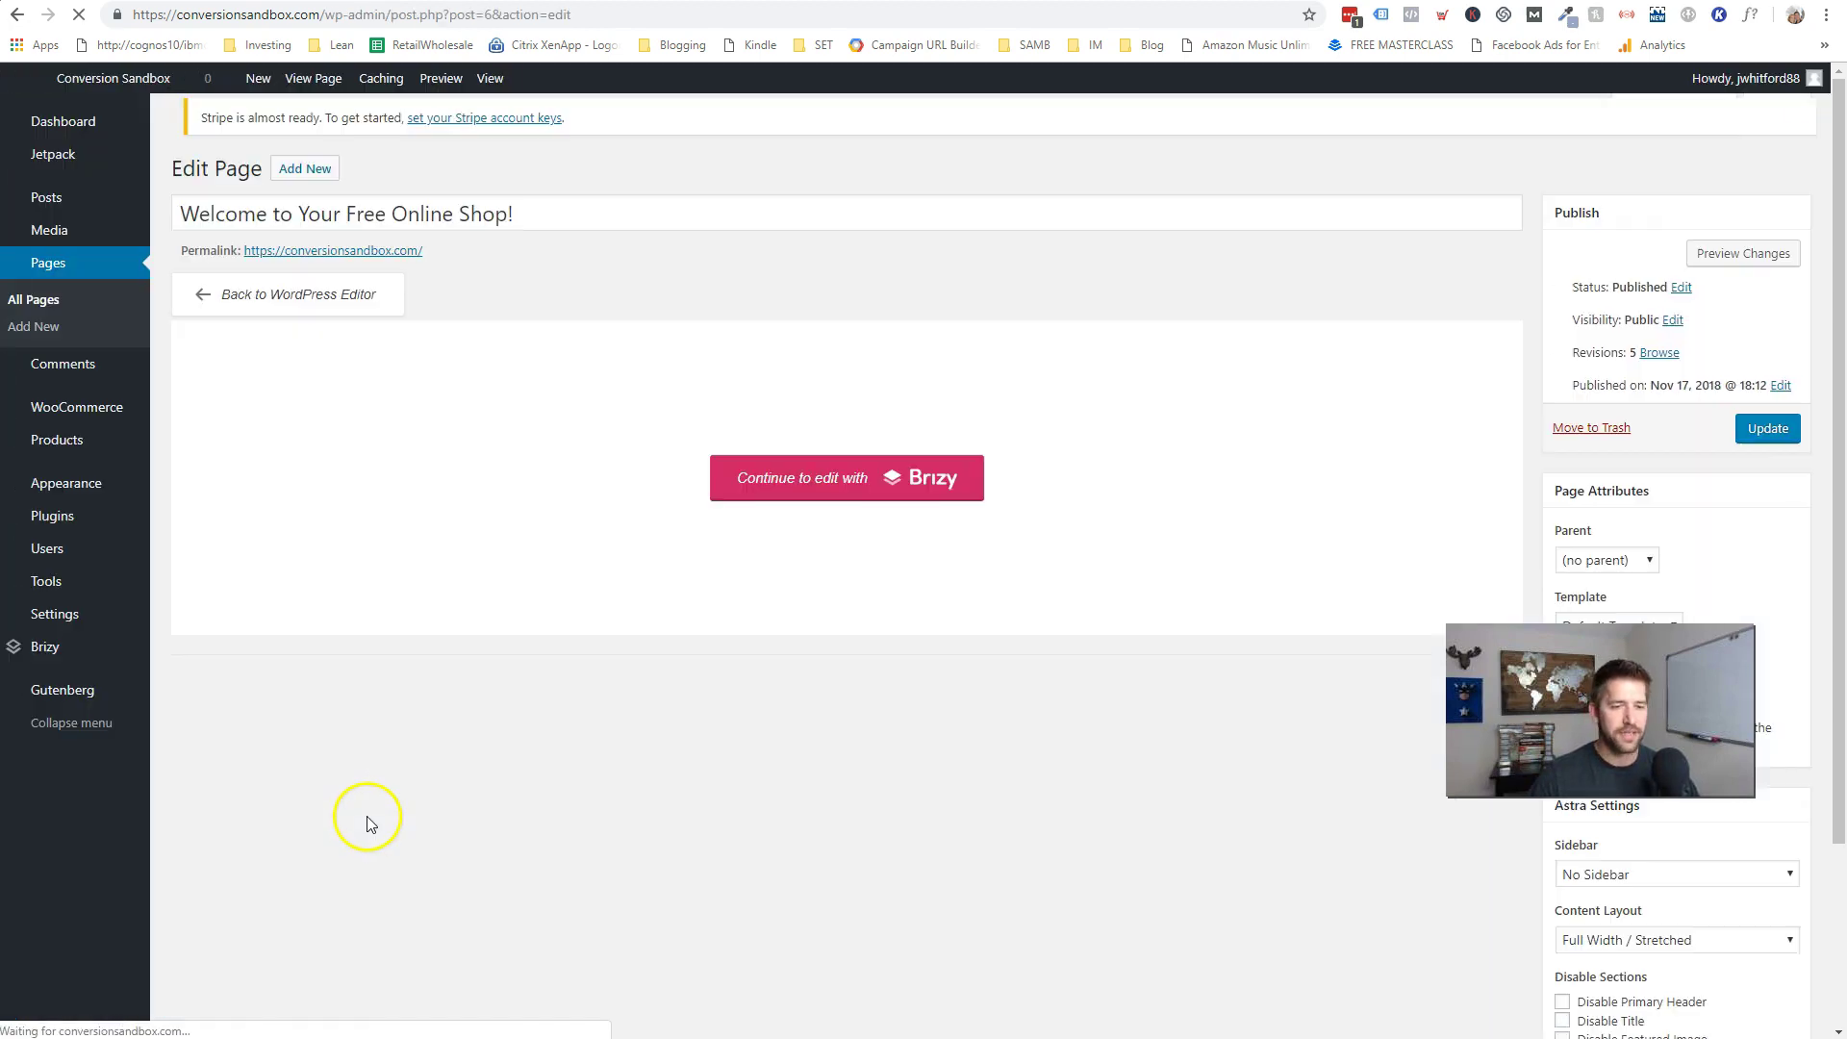
mouse_move(100, 560)
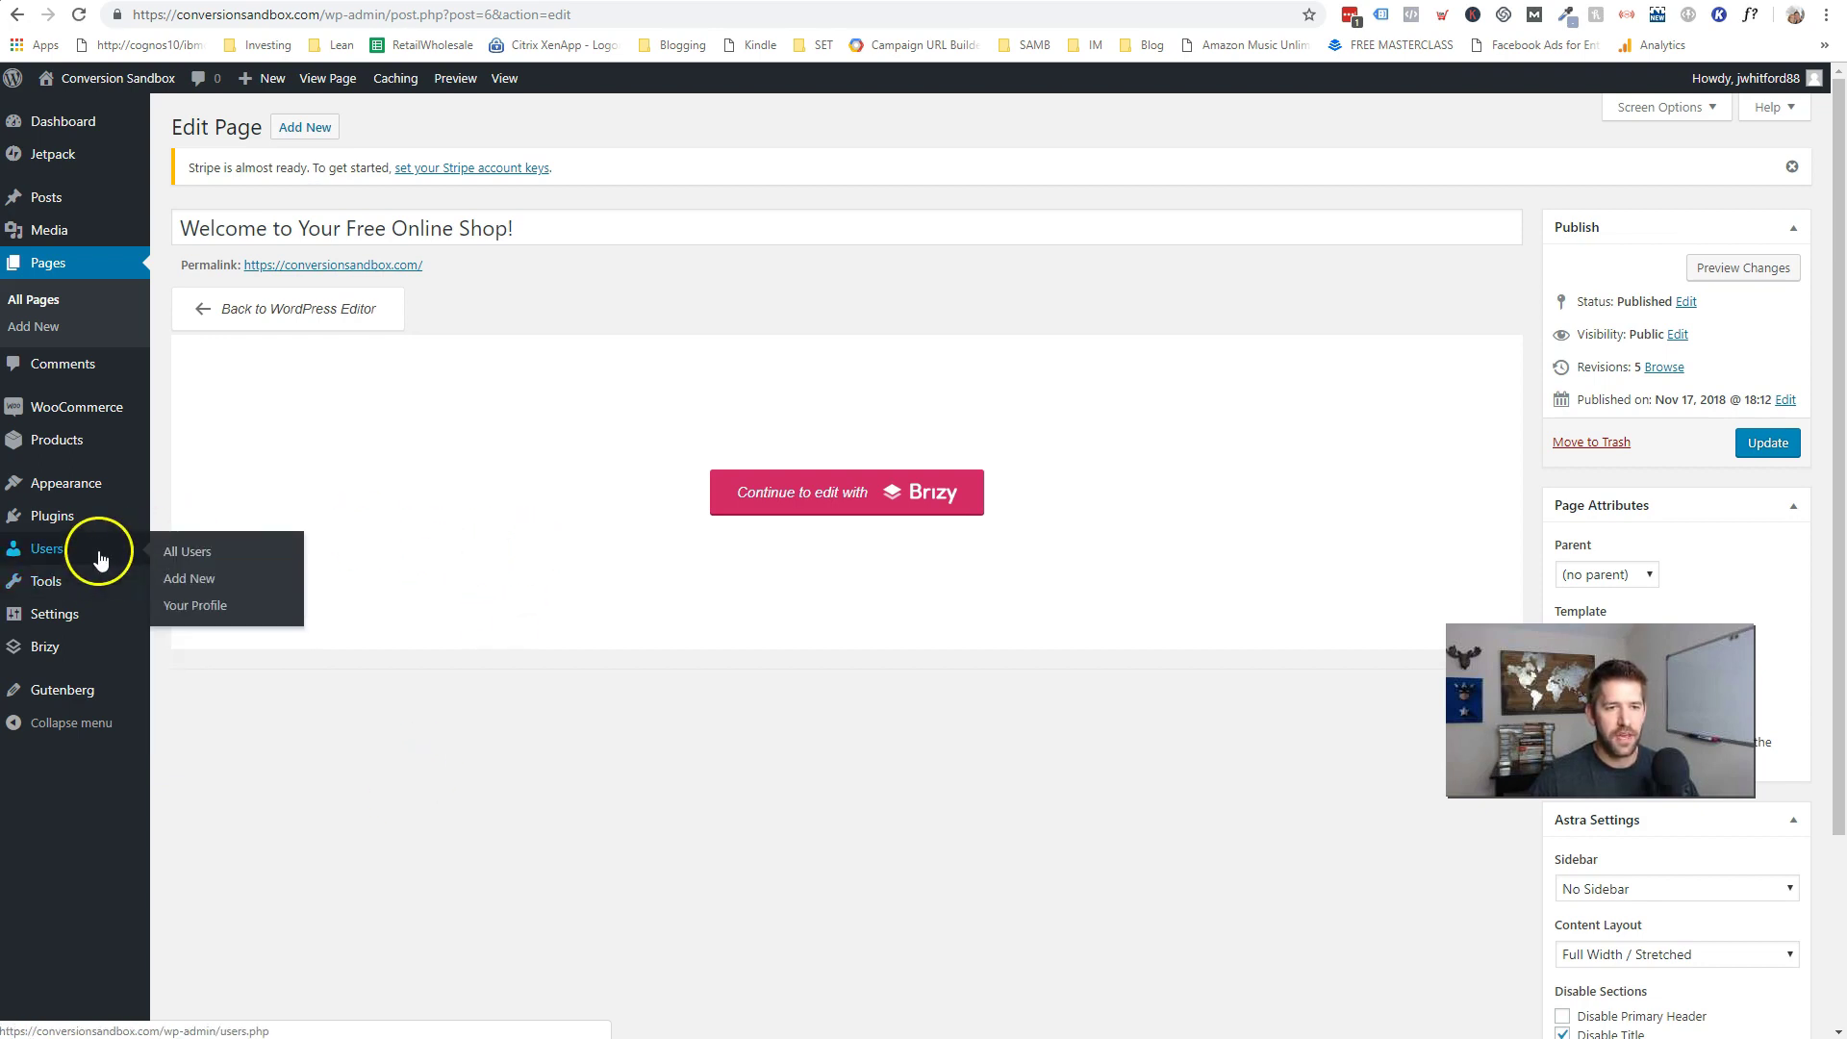
mouse_move(75, 408)
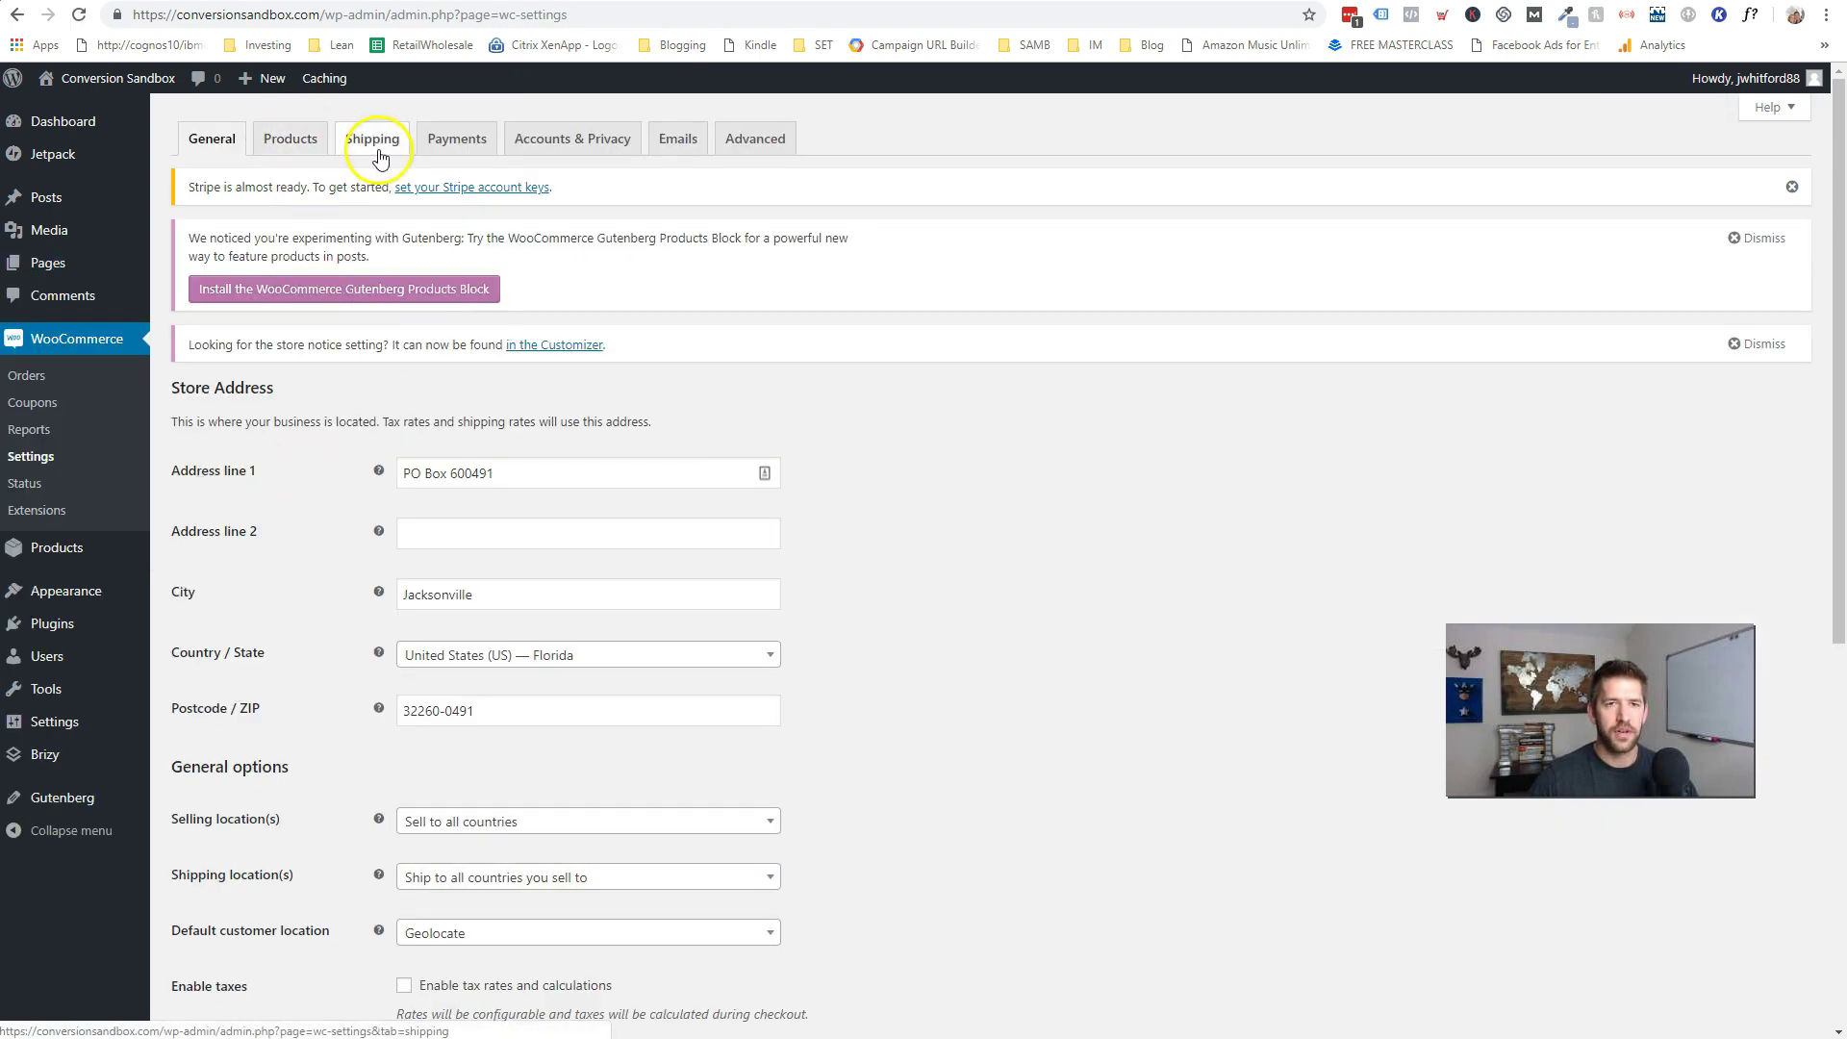
- Open the Stripe settings from WooCommerce Payments, showing test mode on and empty key fields
click(458, 144)
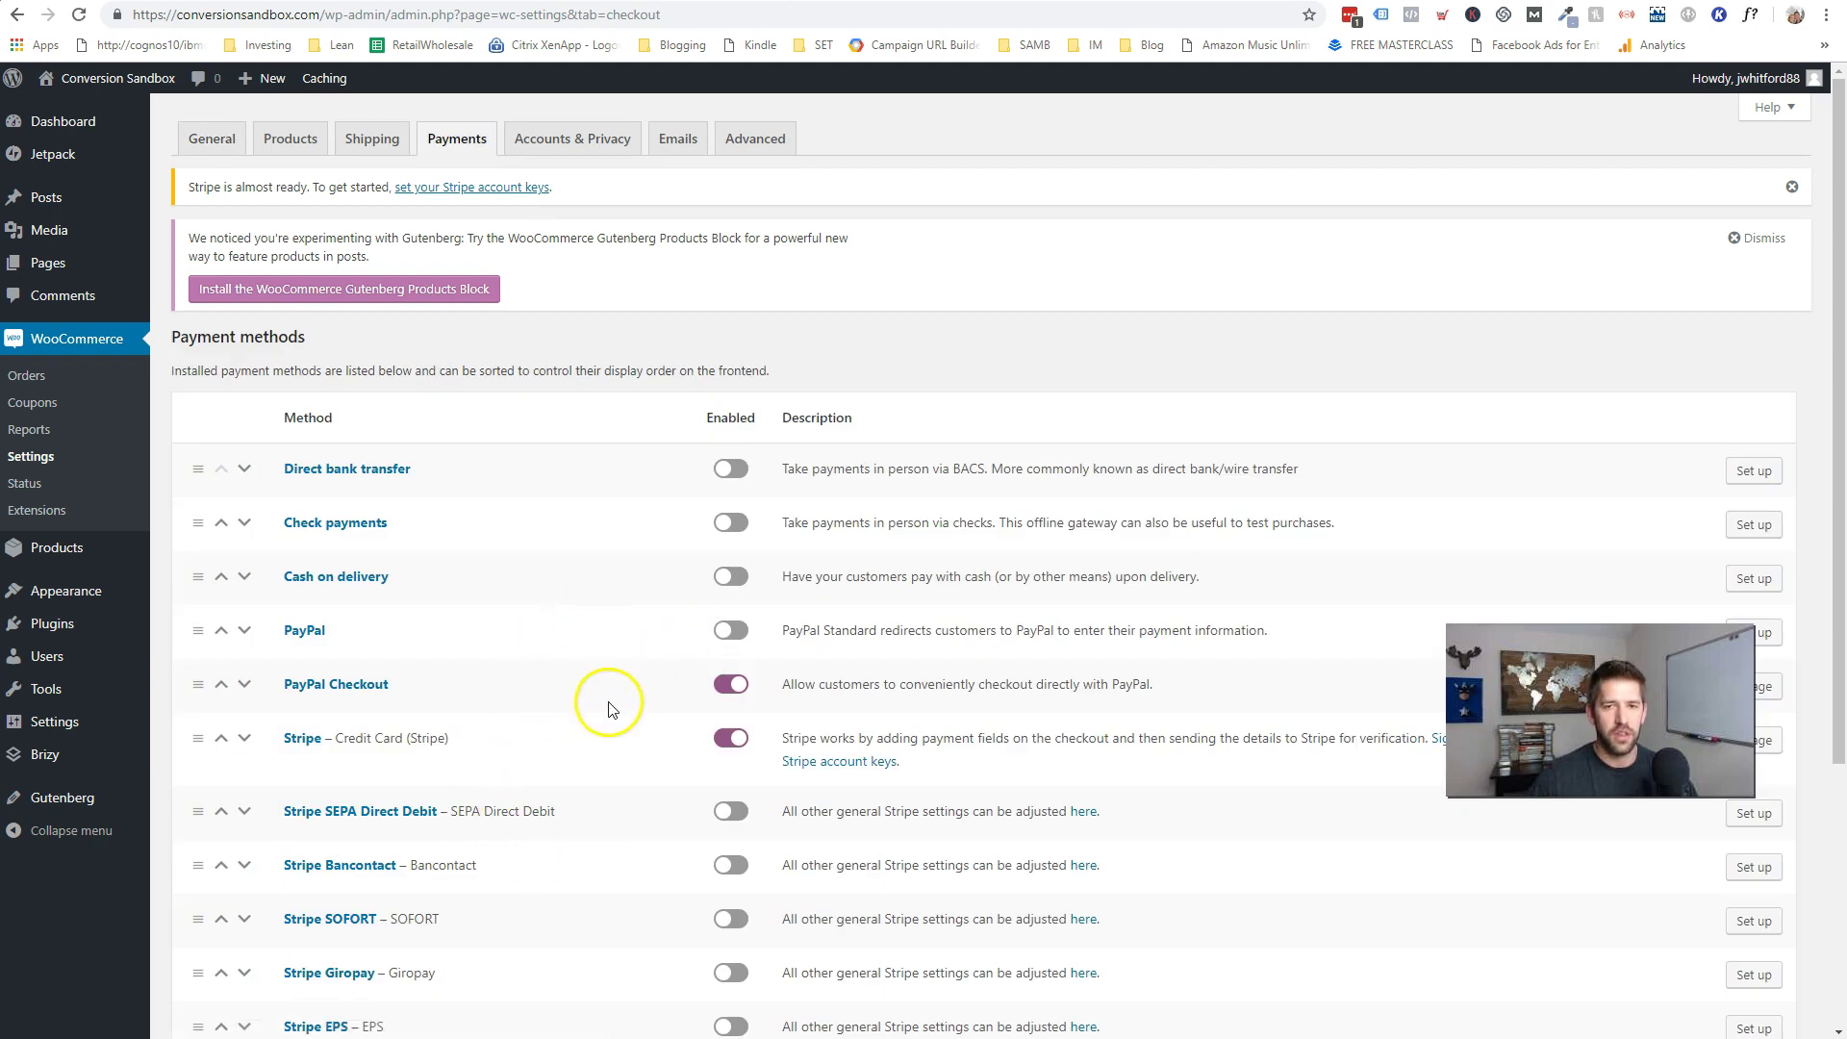
scroll(609, 683, down, 1)
scroll(404, 654, down, 1)
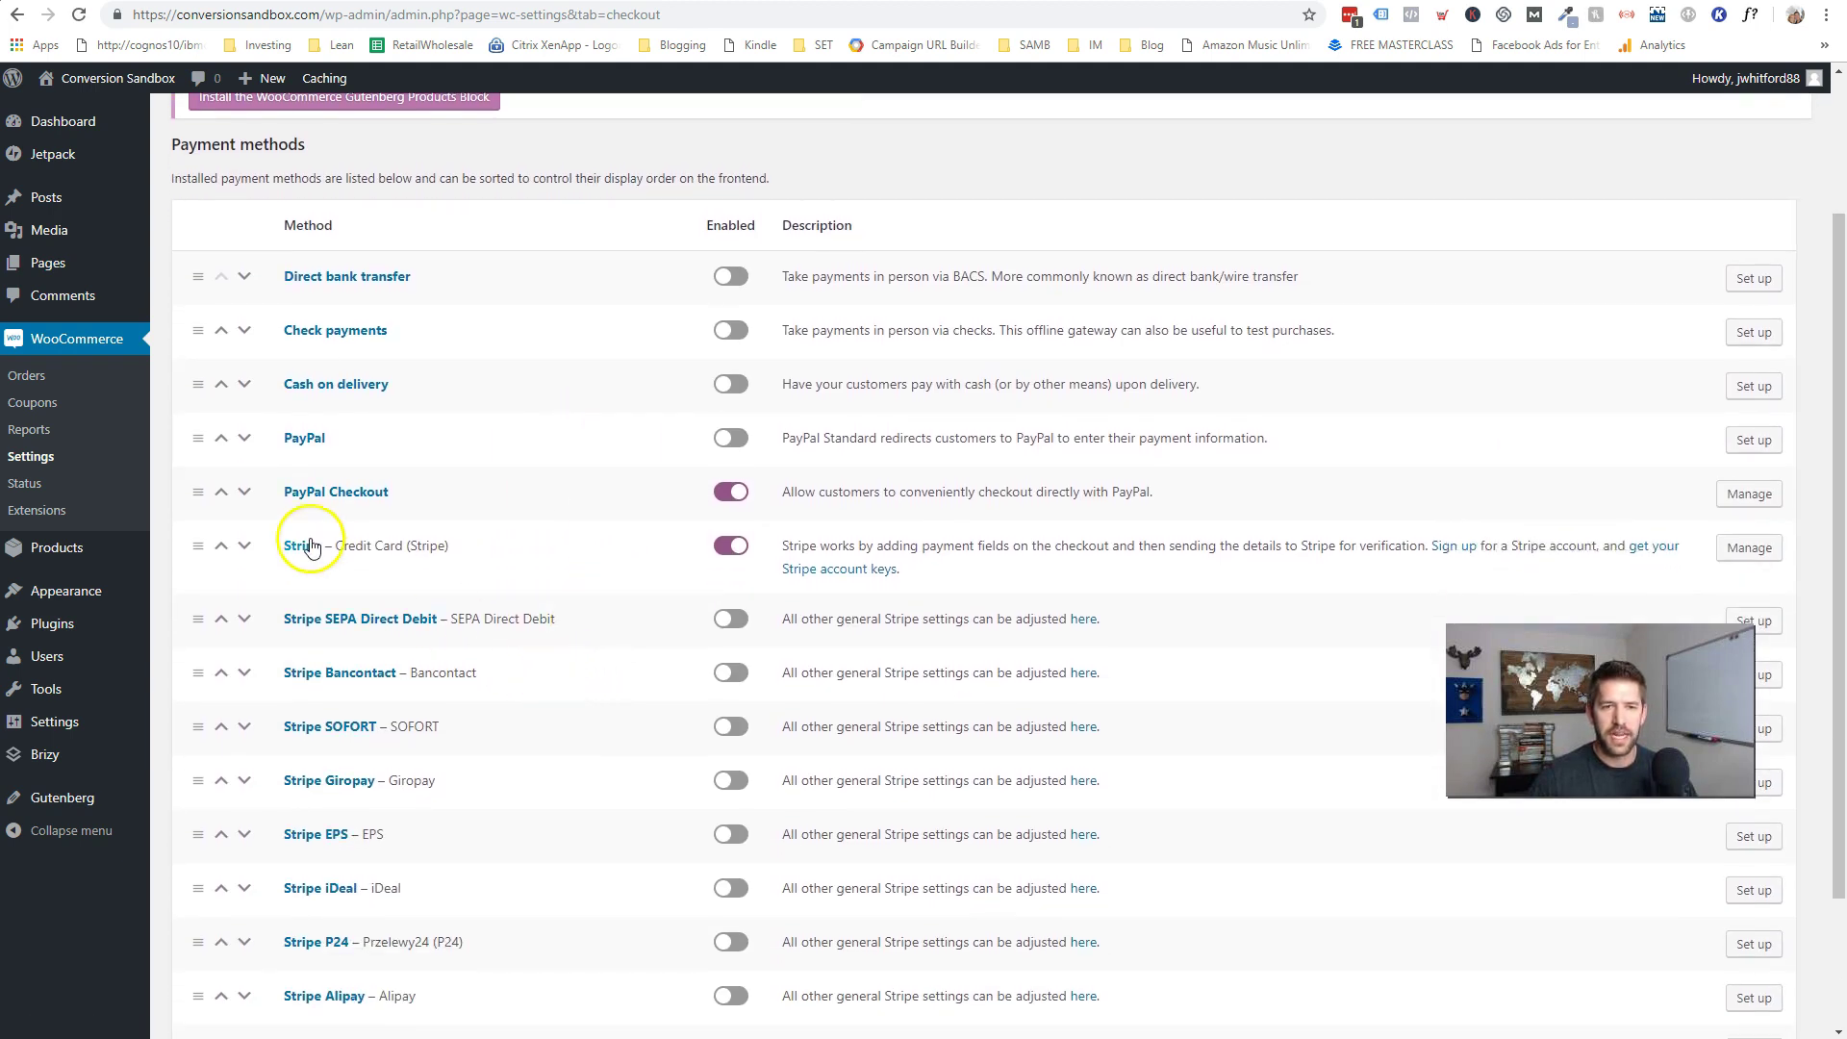
scroll(432, 615, down, 1)
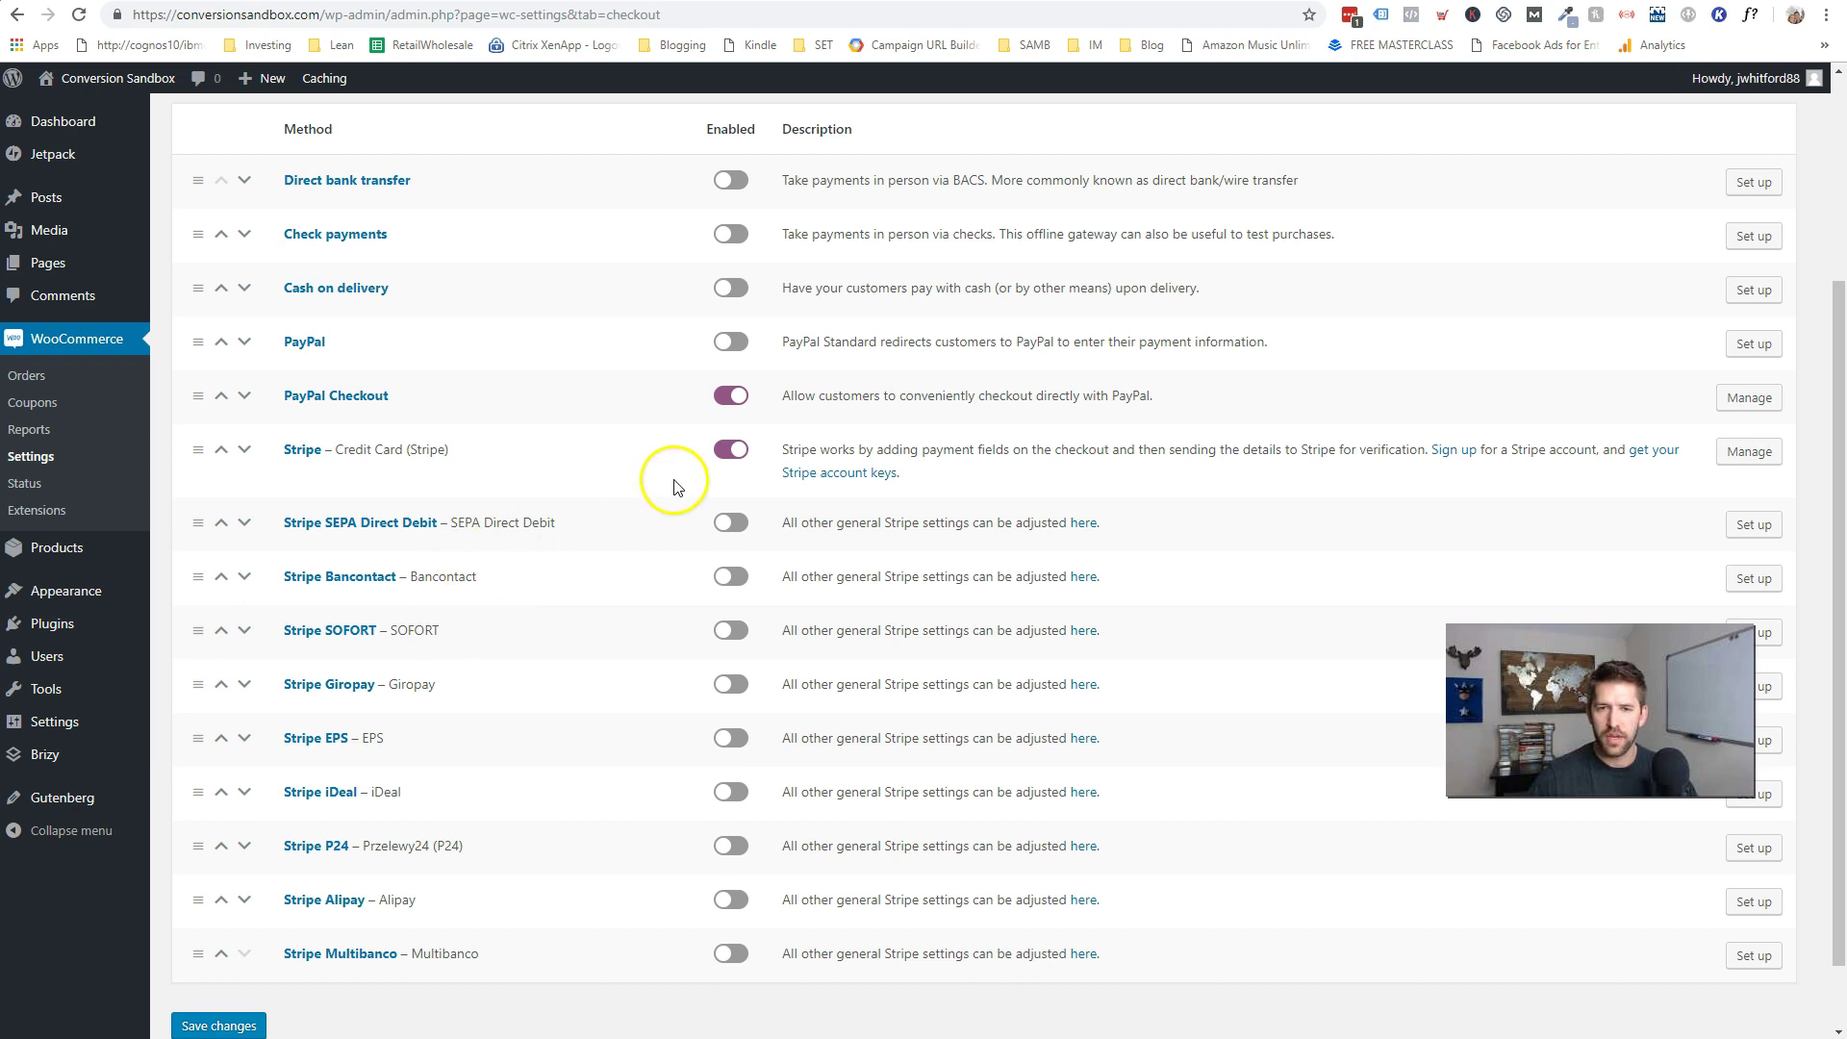
click(1750, 454)
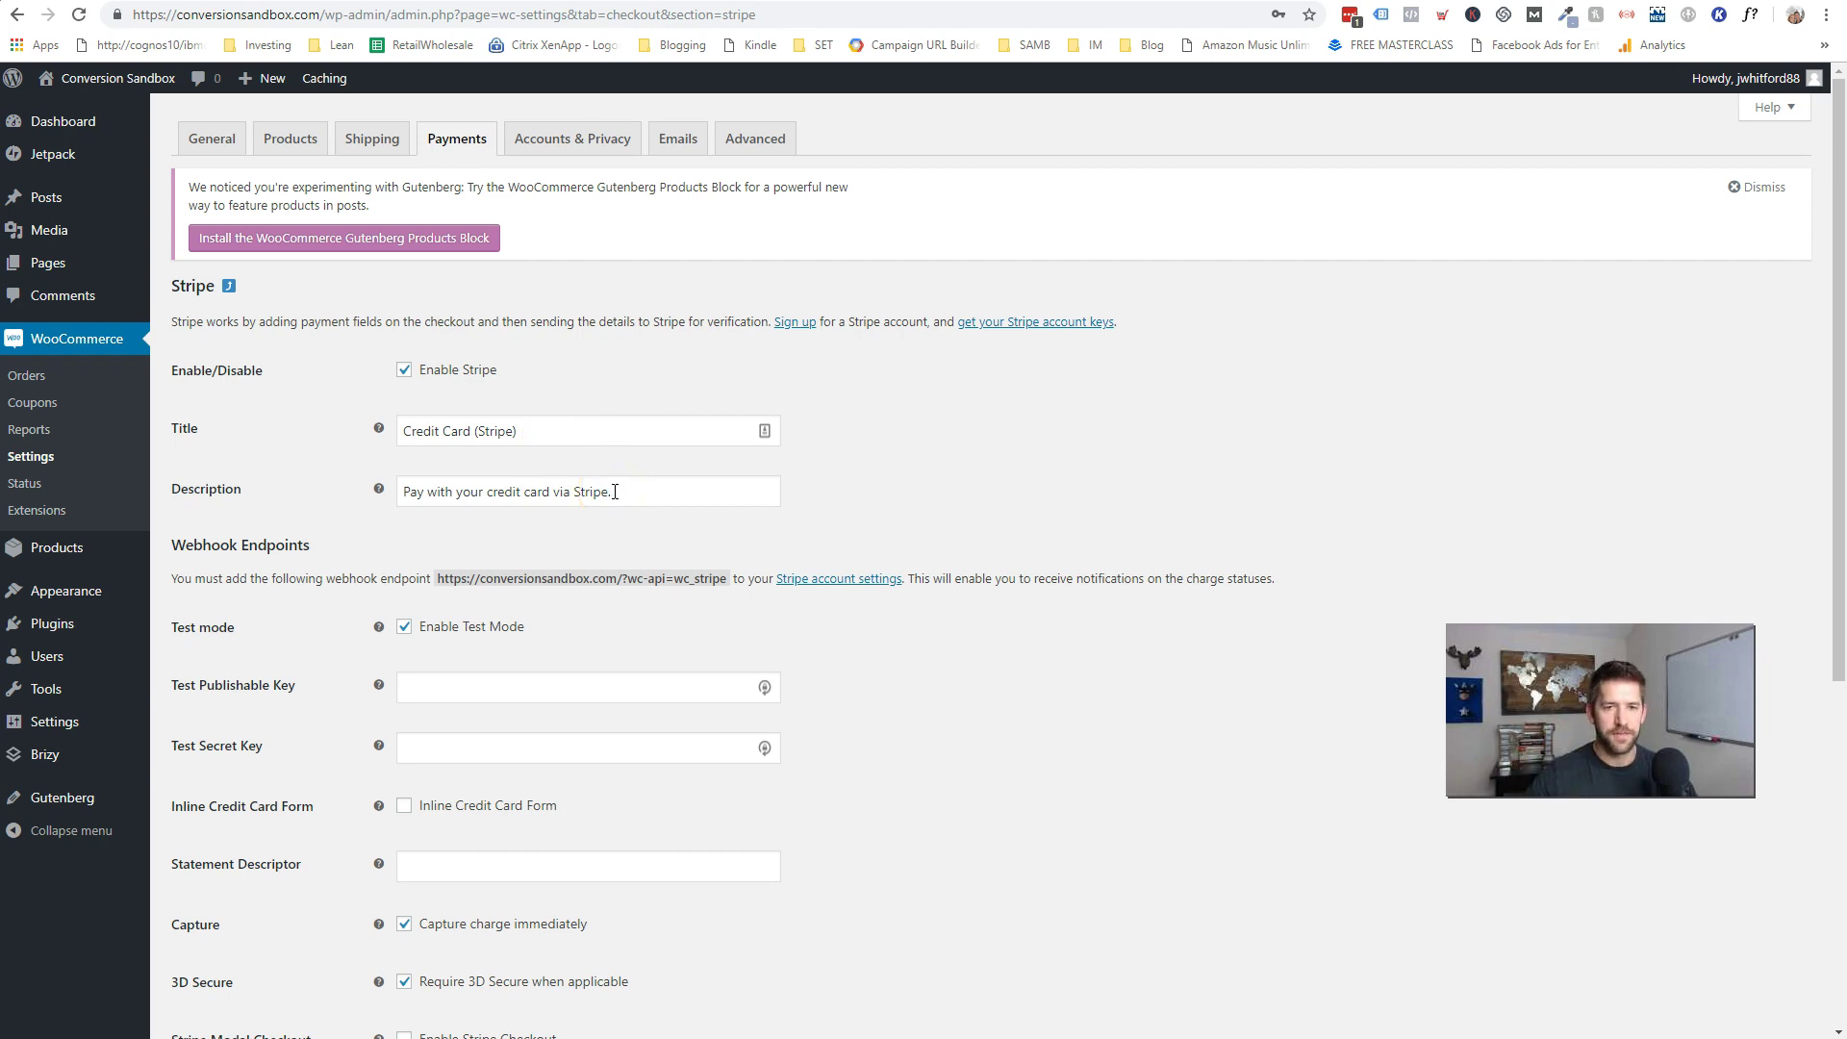
scroll(652, 498, down, 2)
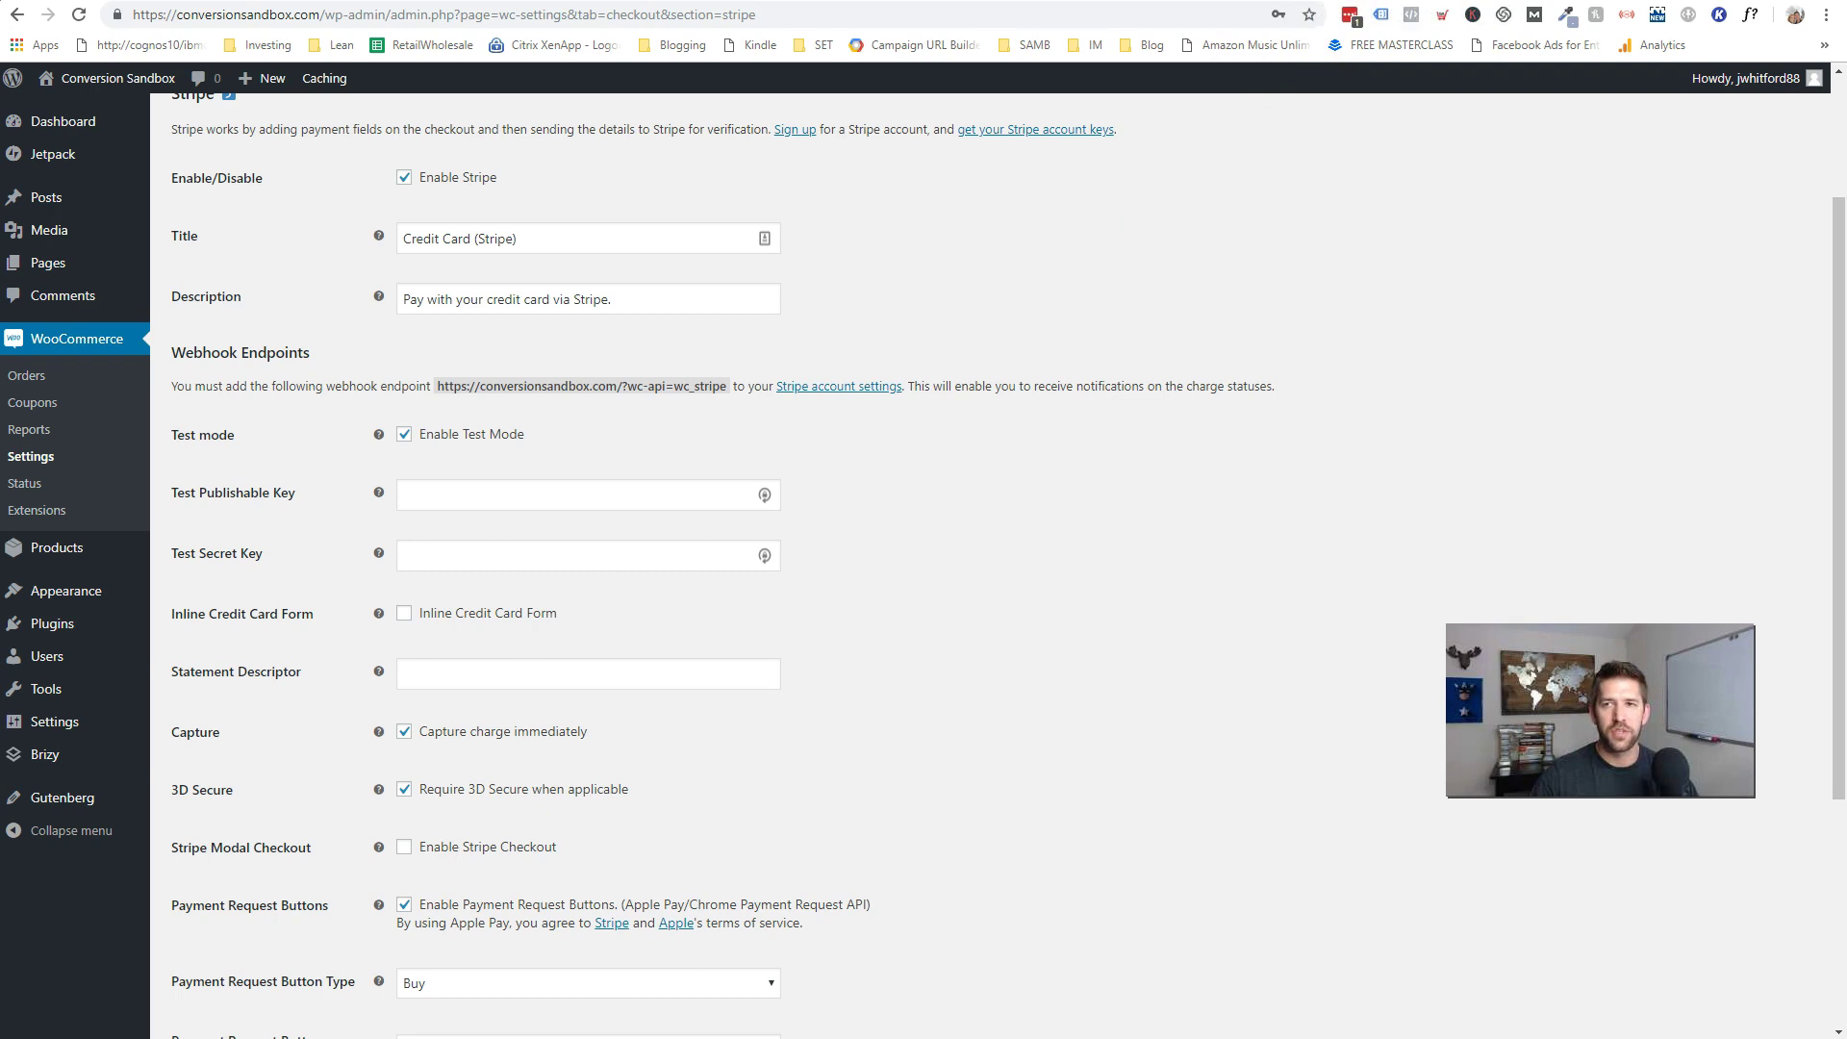
- Go to stripe.com in a new tab and view the Dashboard's test-mode API keys
key(ctrl+t)
text(stripe.co)
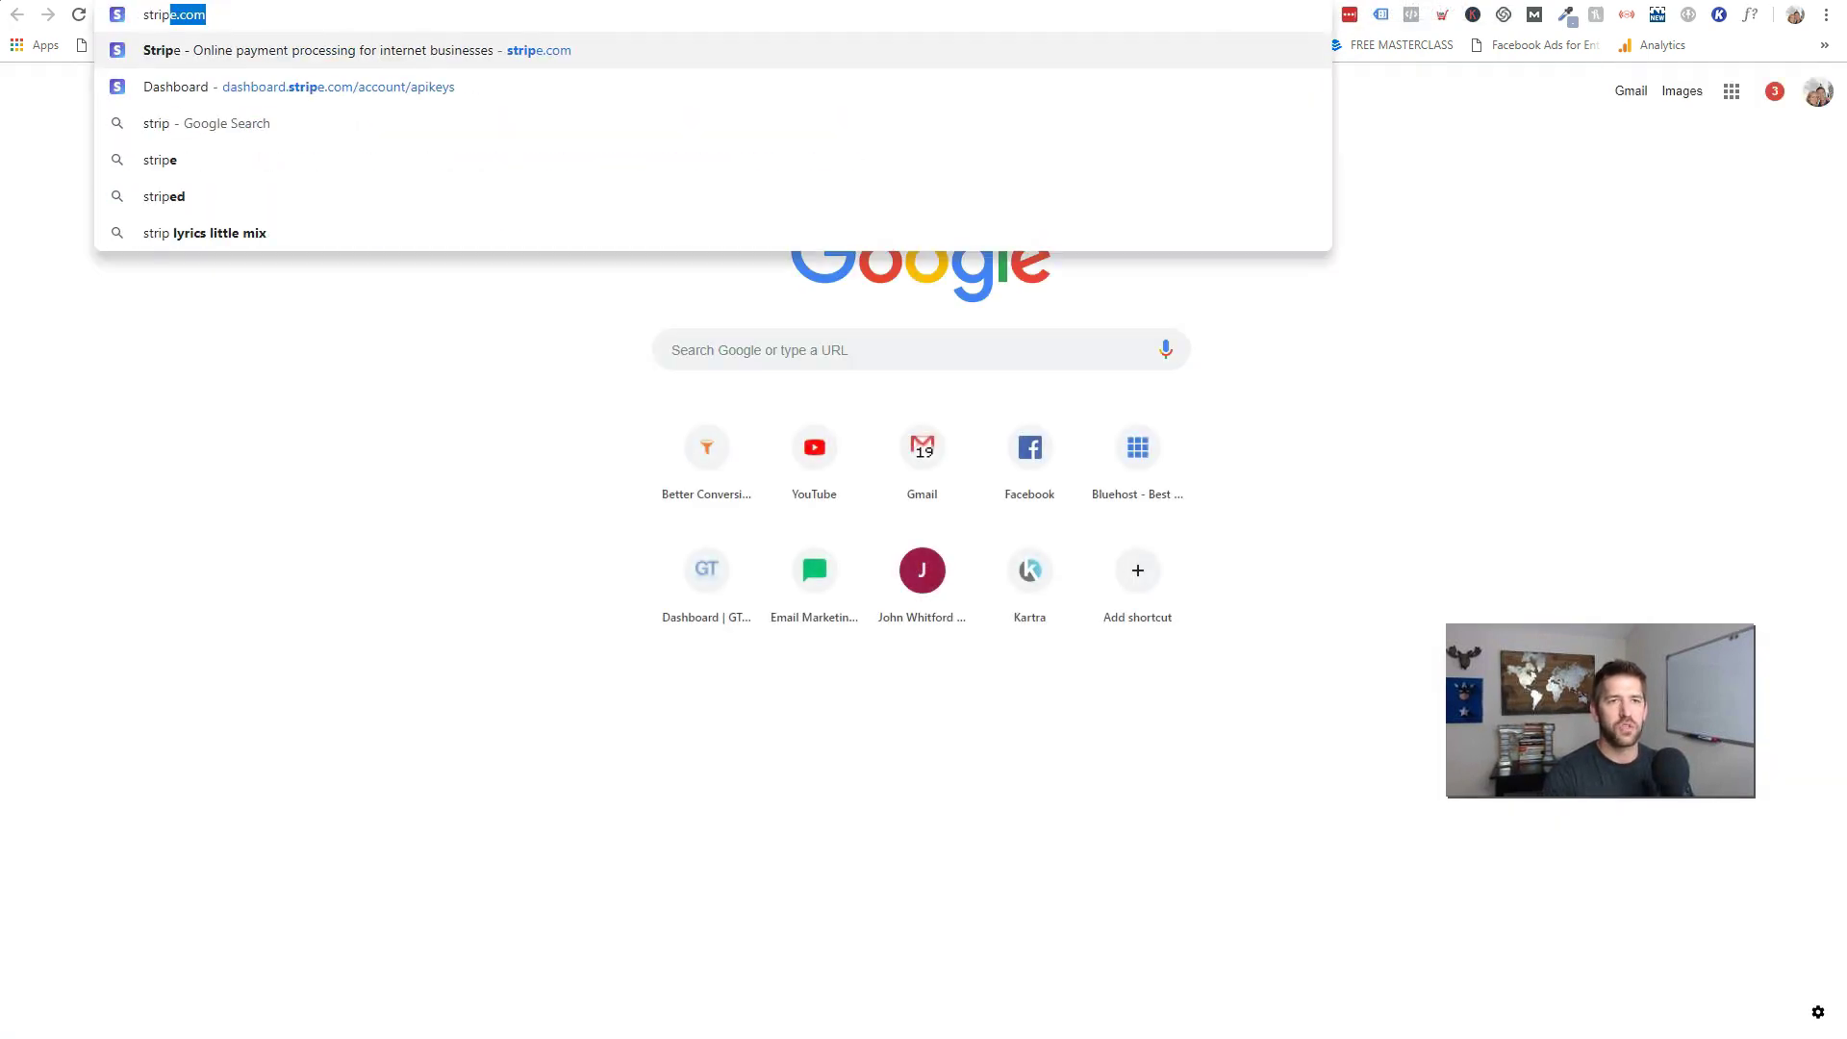
key(Return)
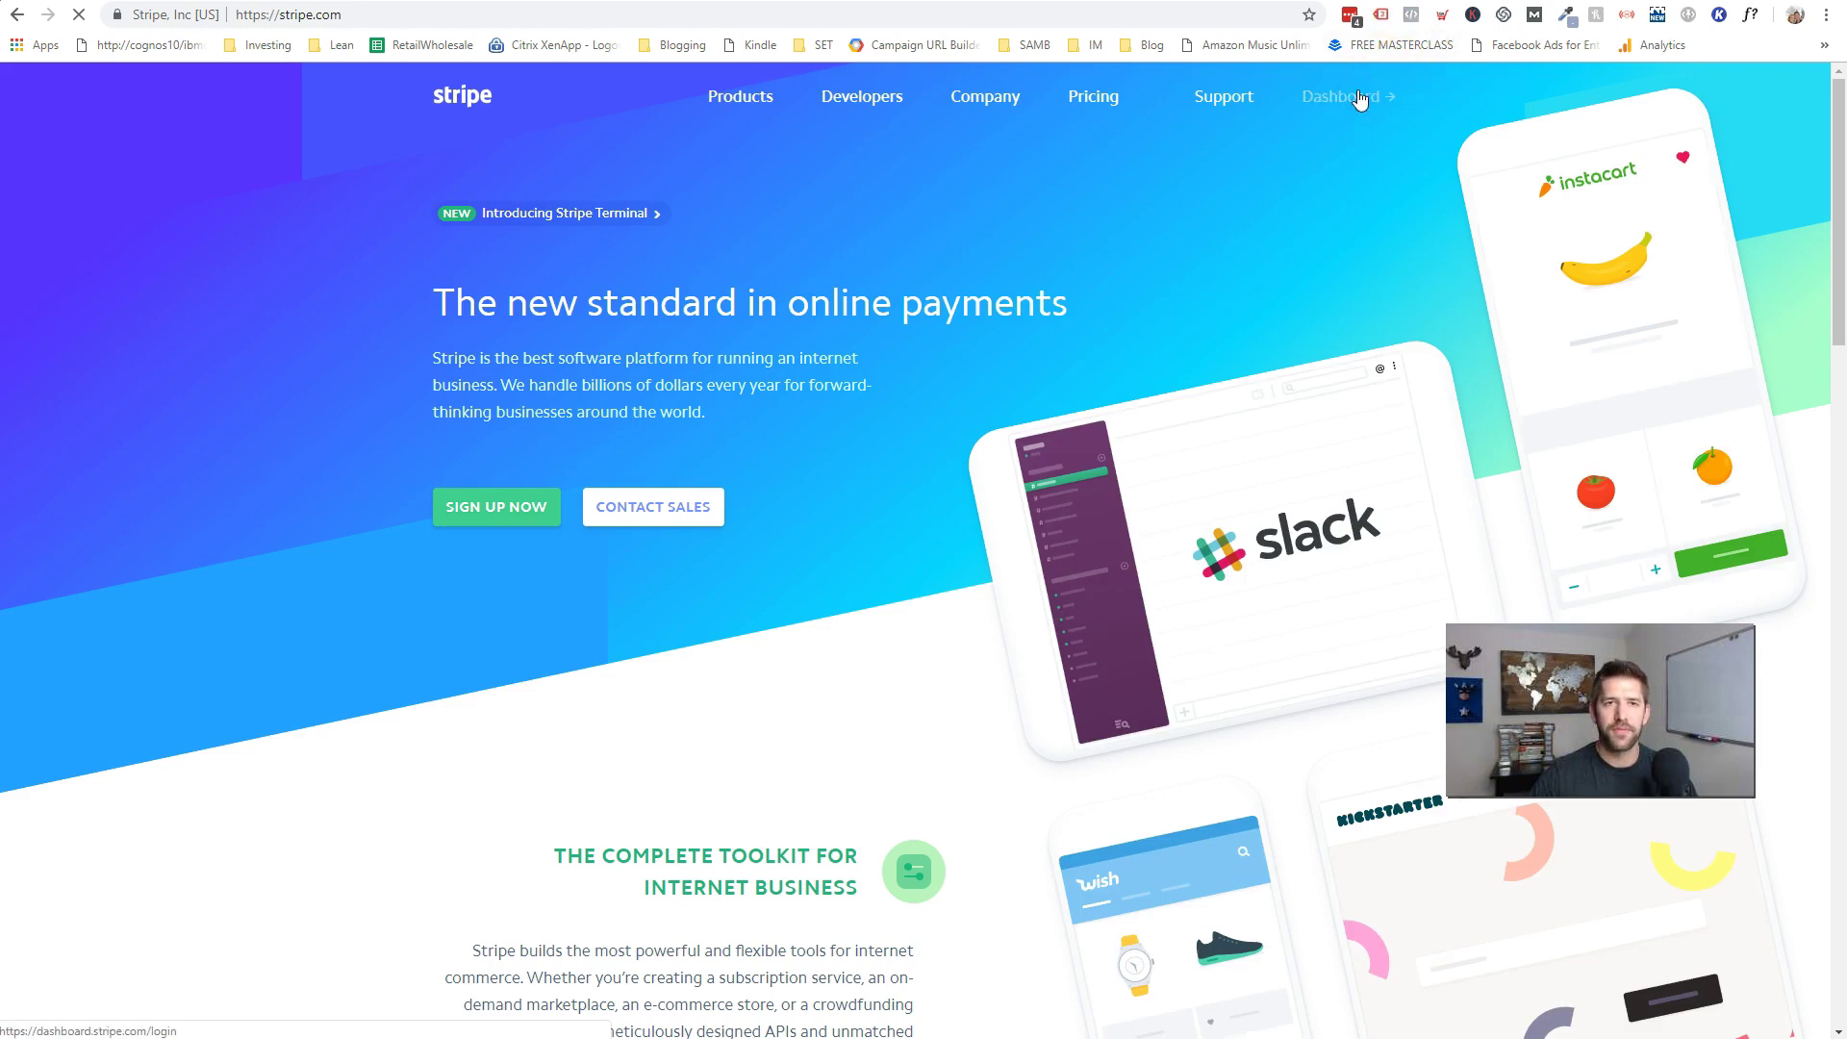
click(1360, 99)
click(352, 385)
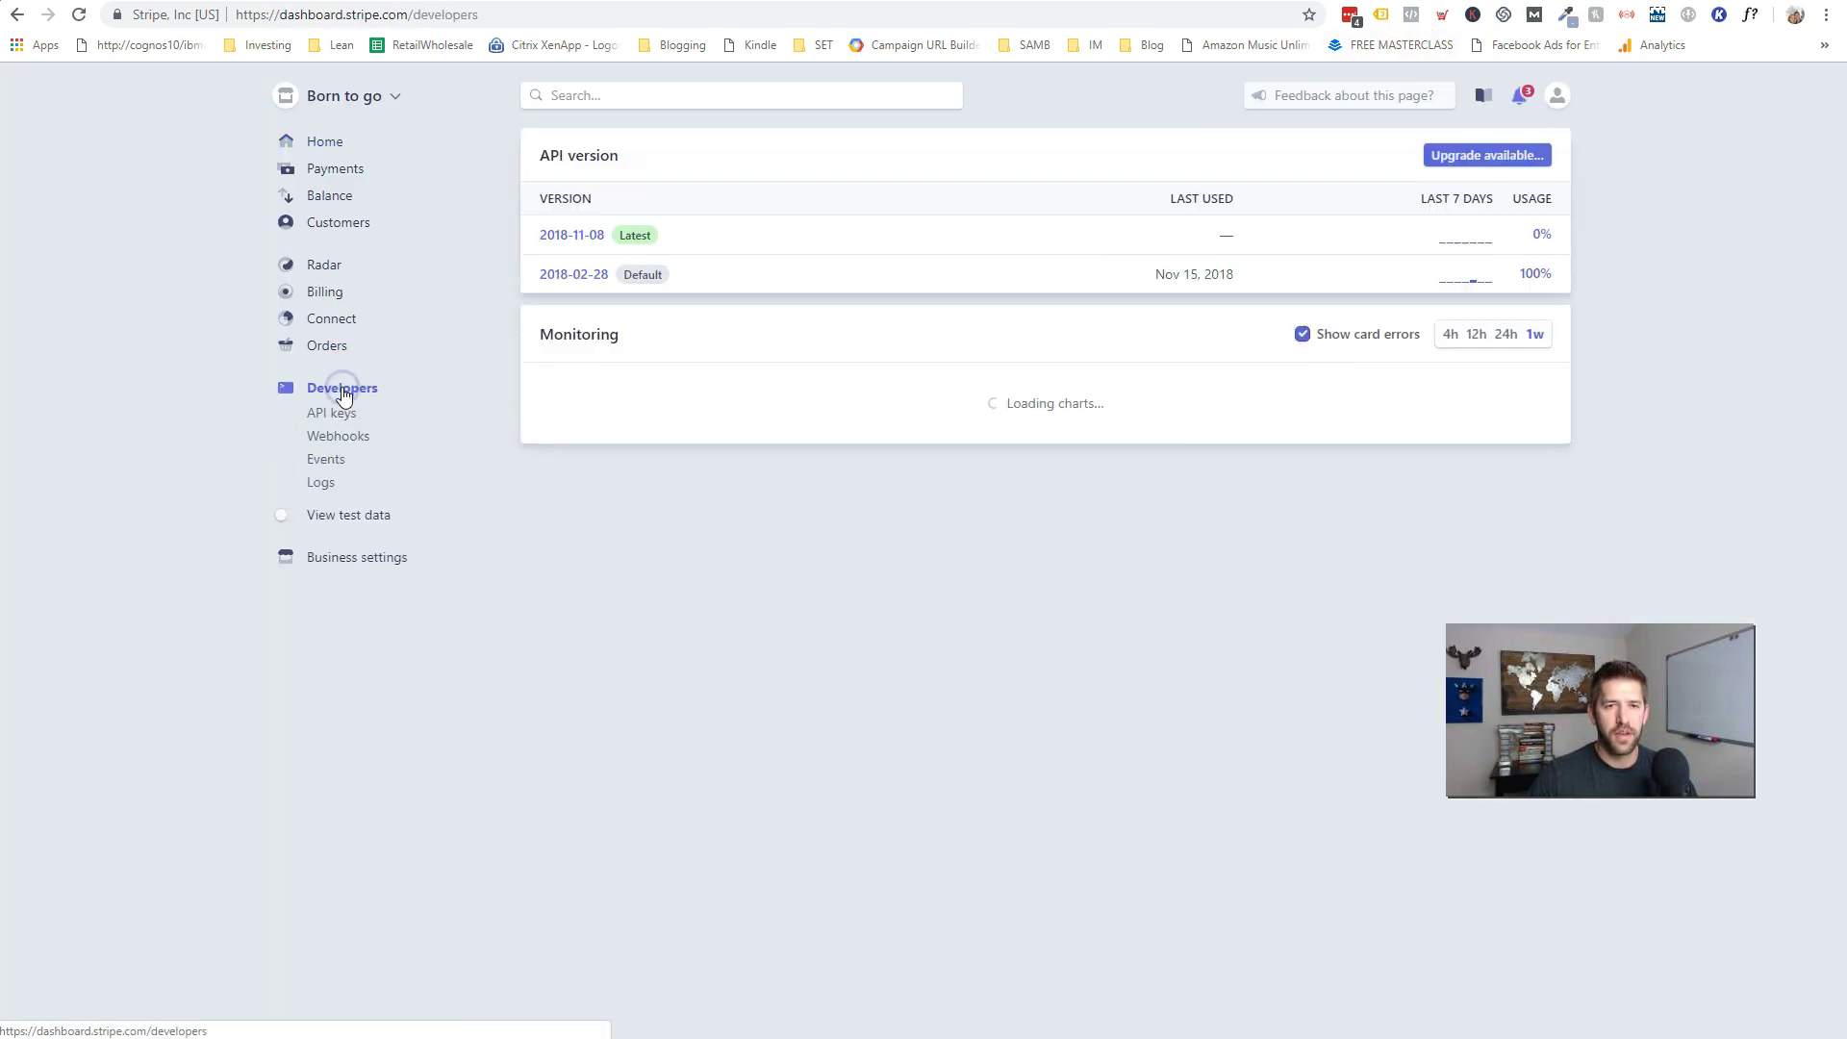
click(334, 413)
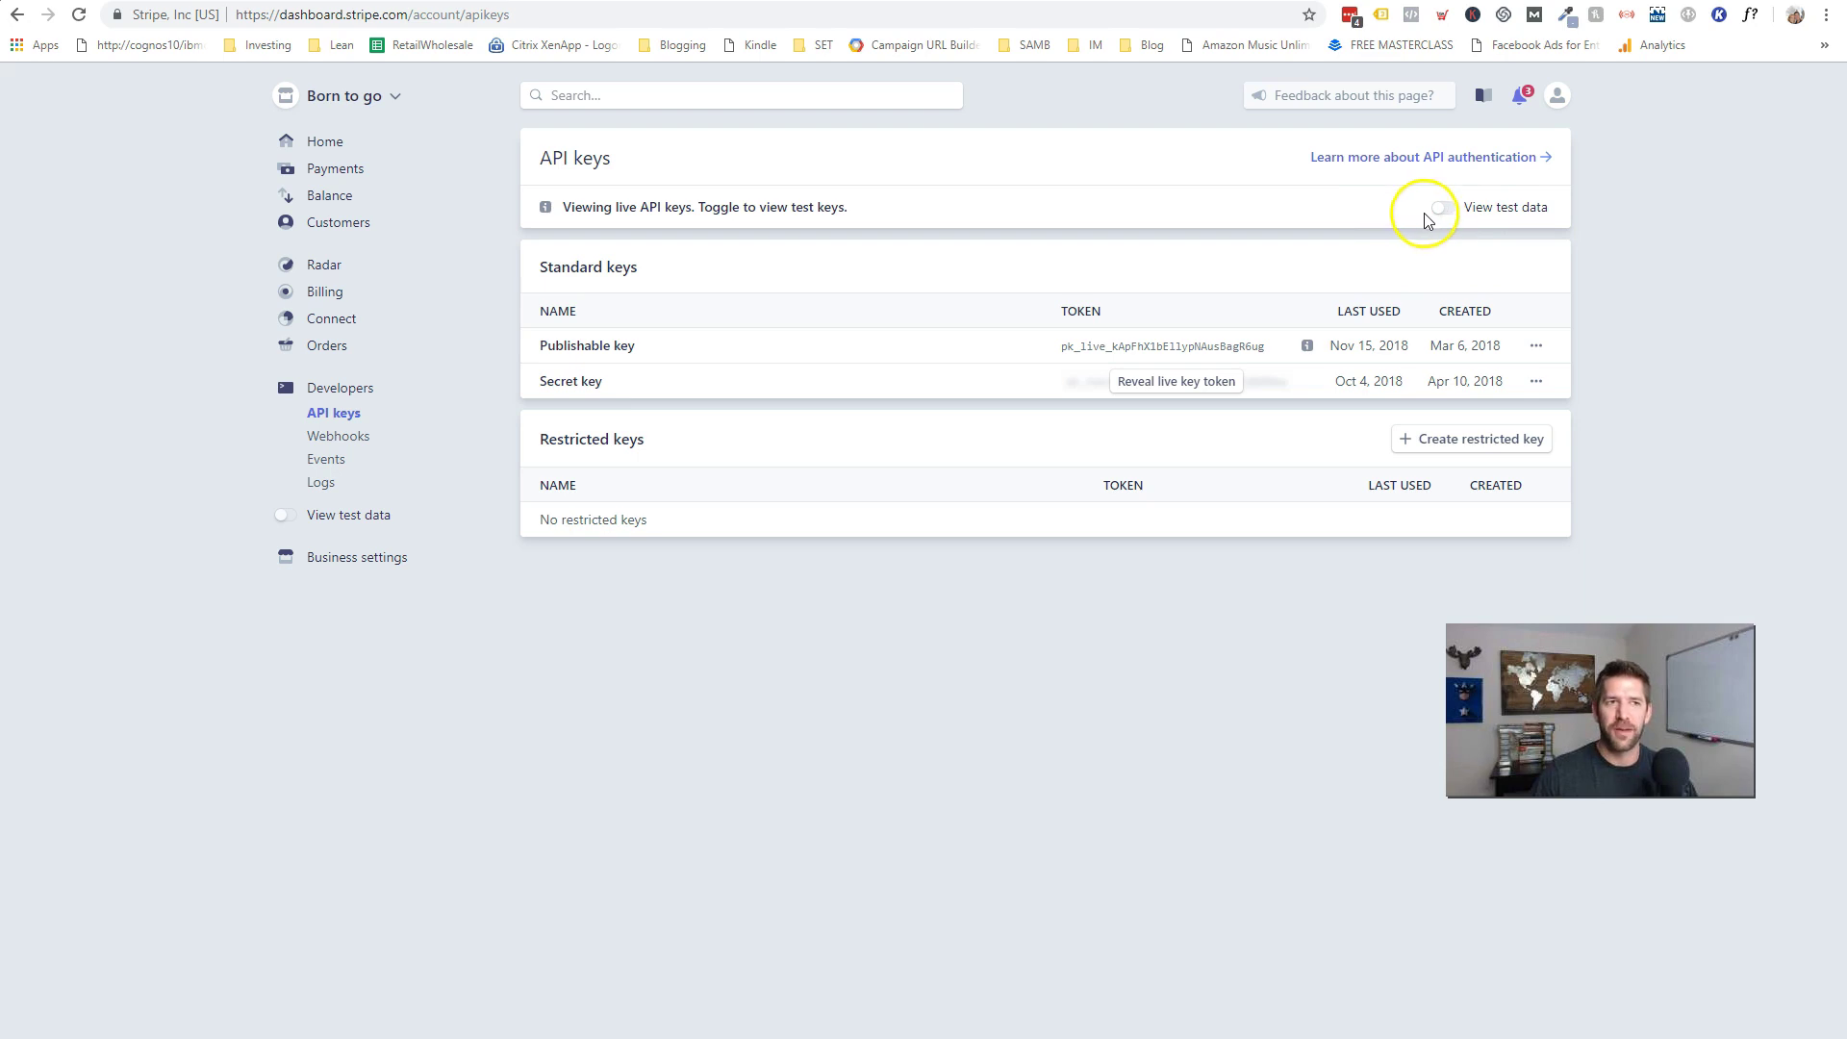
click(1451, 215)
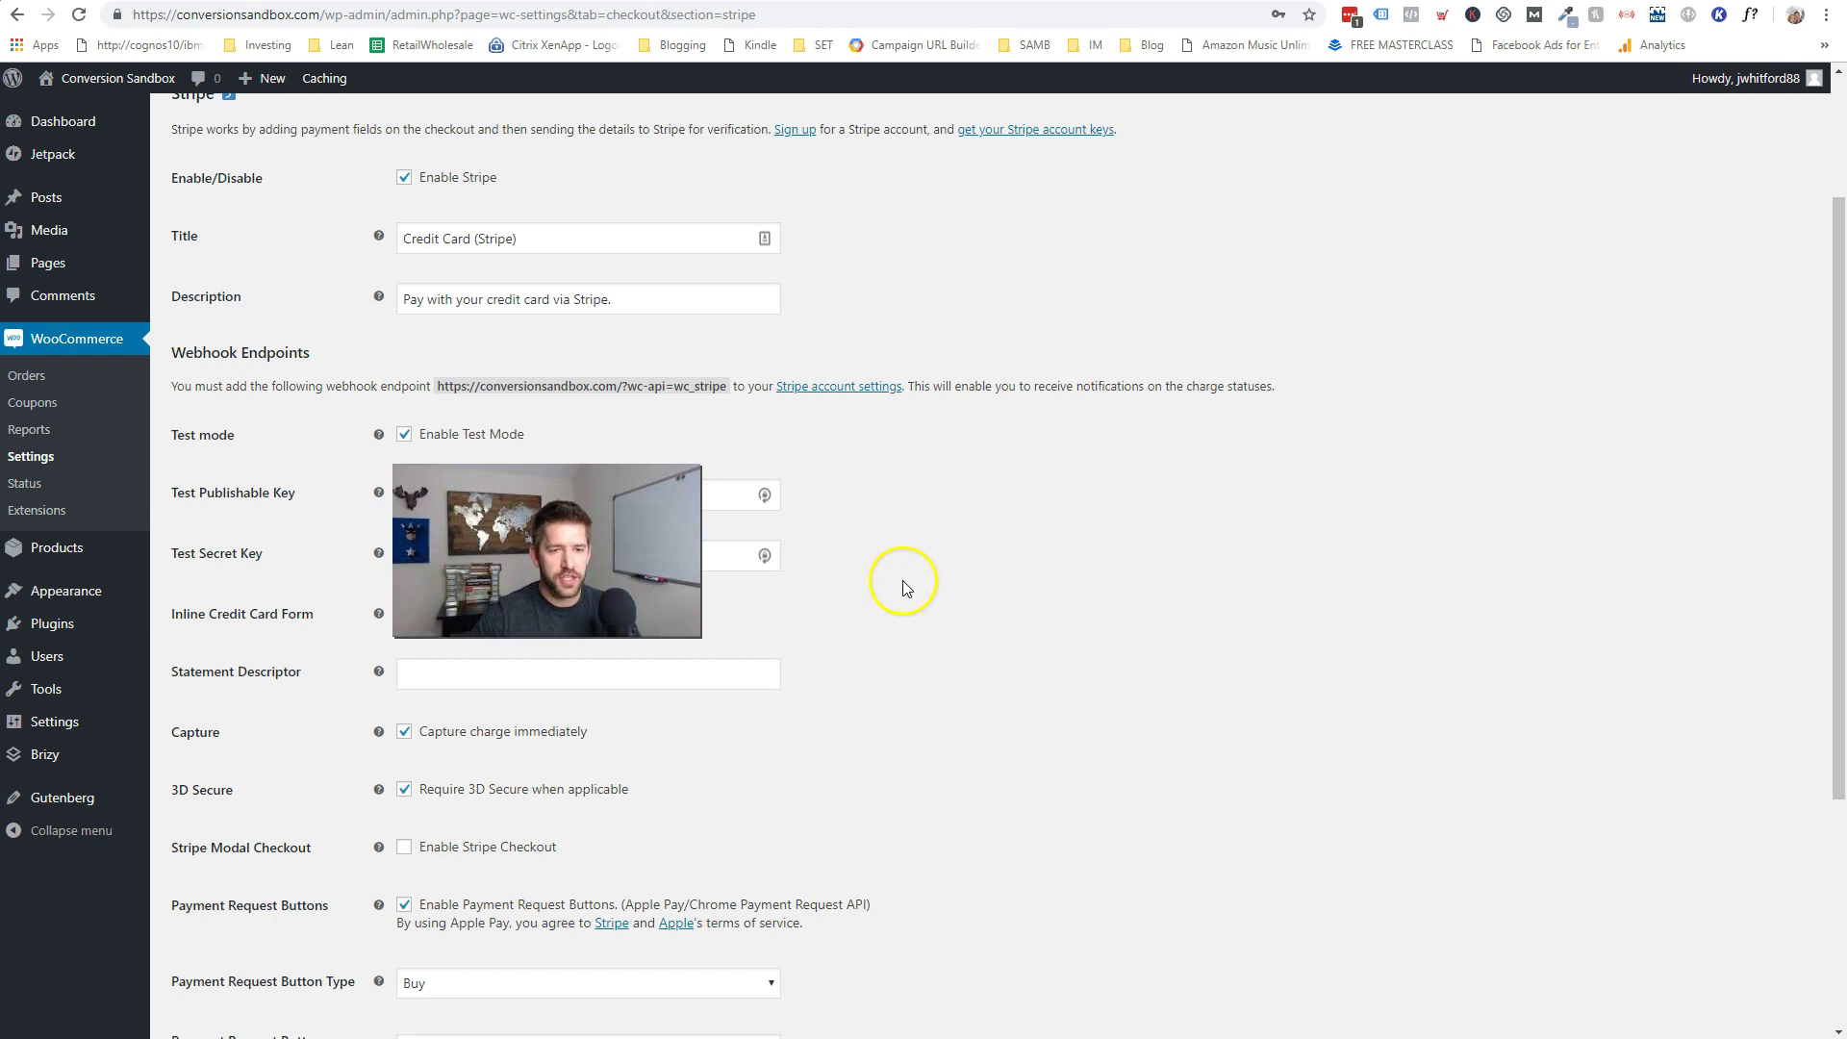
- Save the Stripe settings with the test publishable and secret keys filled in
scroll(962, 789, down, 3)
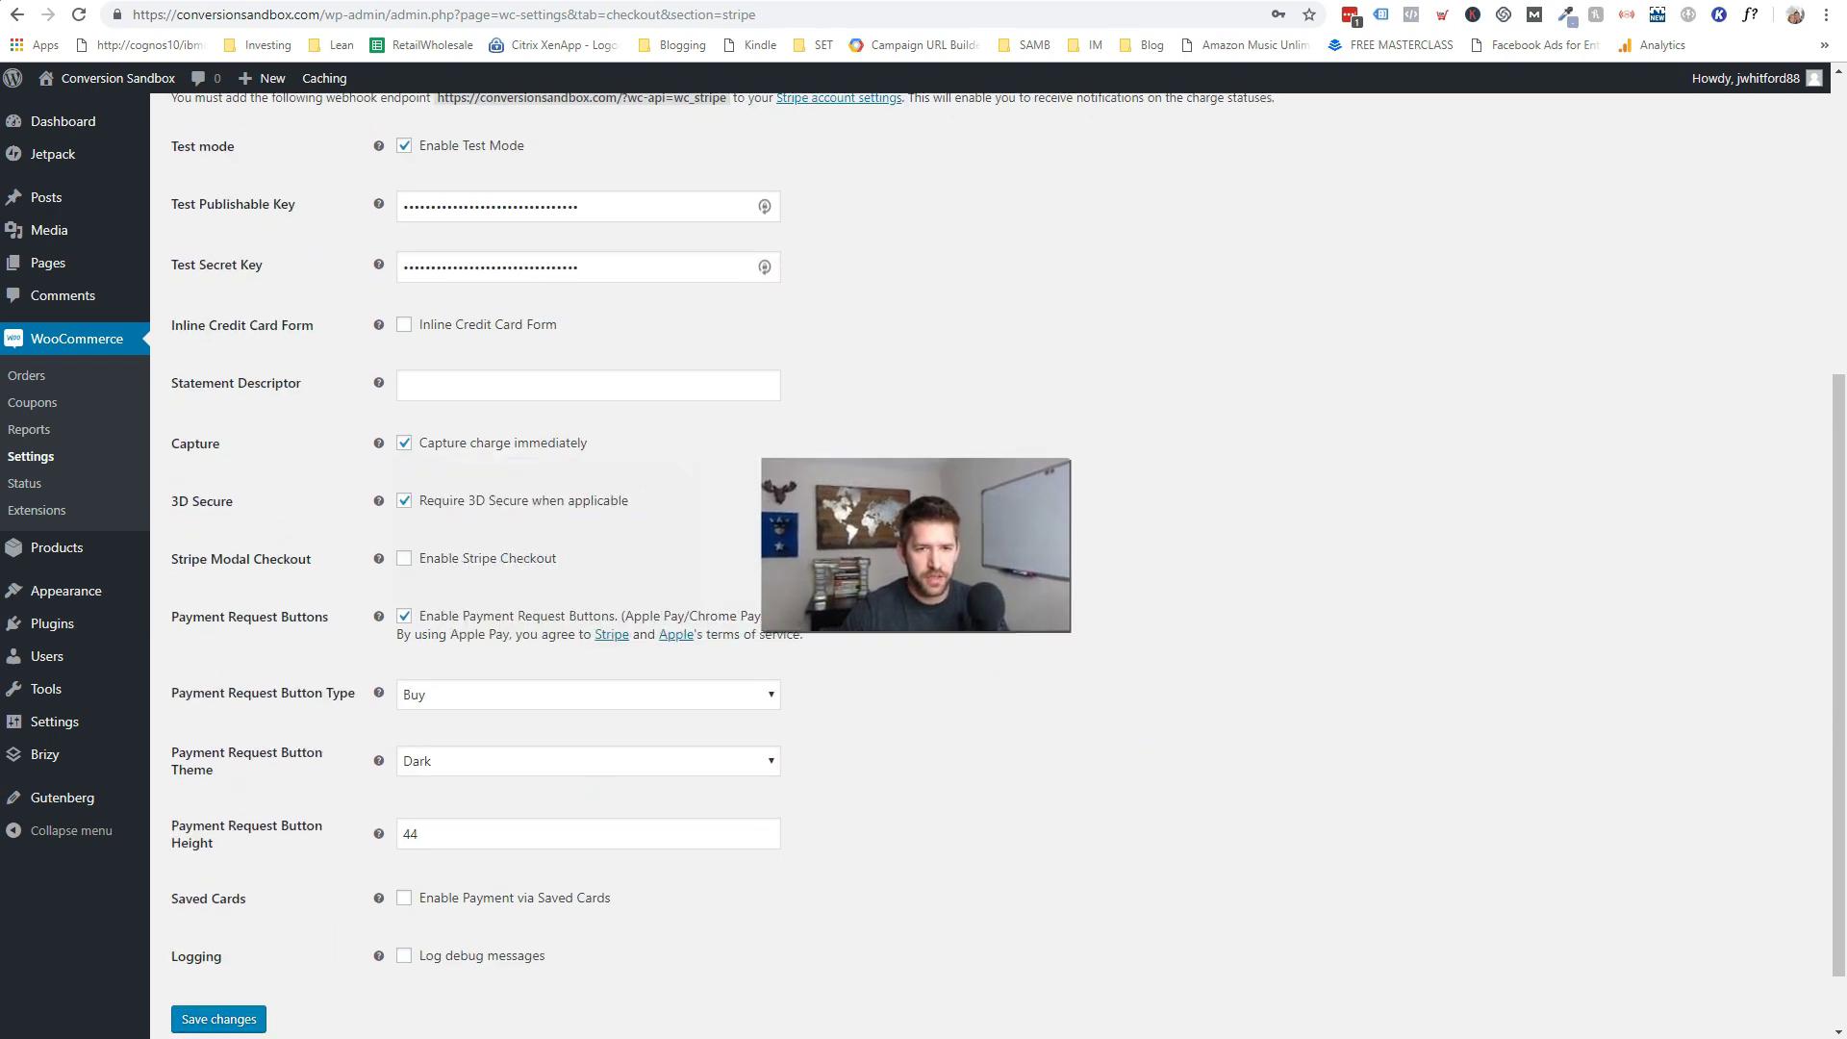
scroll(879, 635, down, 1)
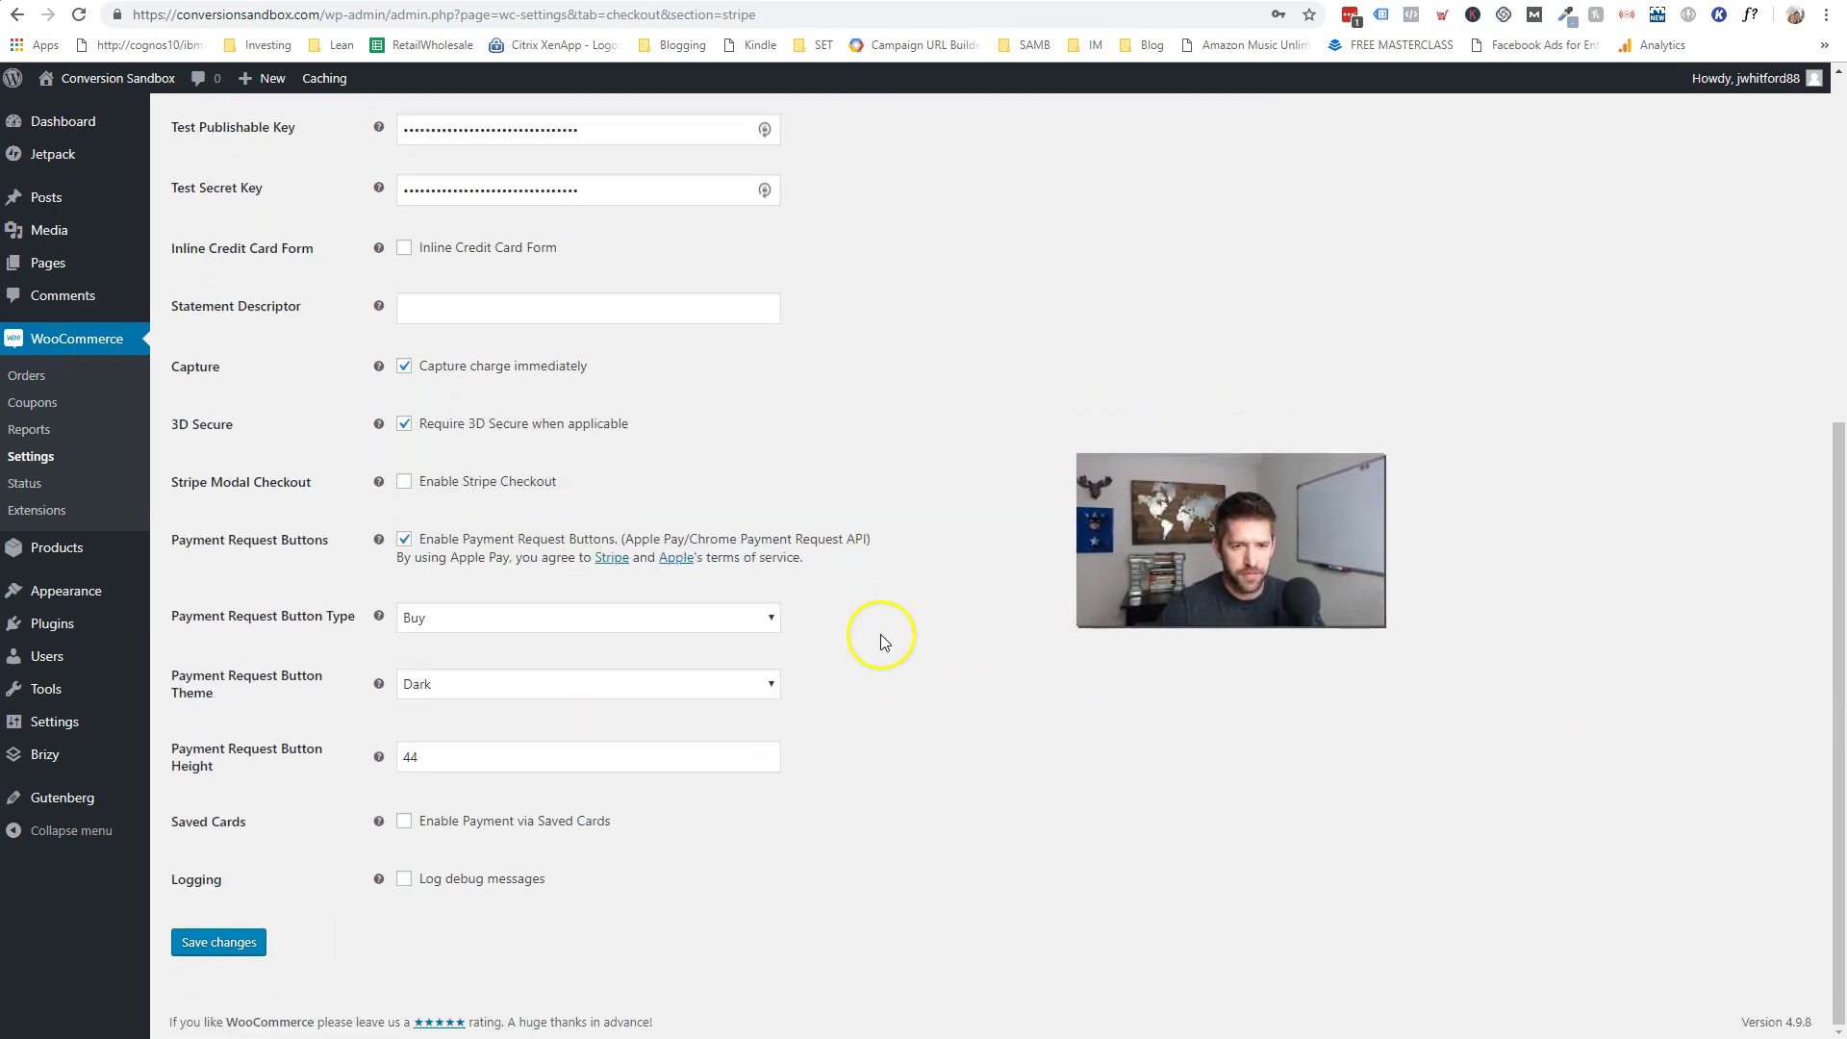
click(227, 944)
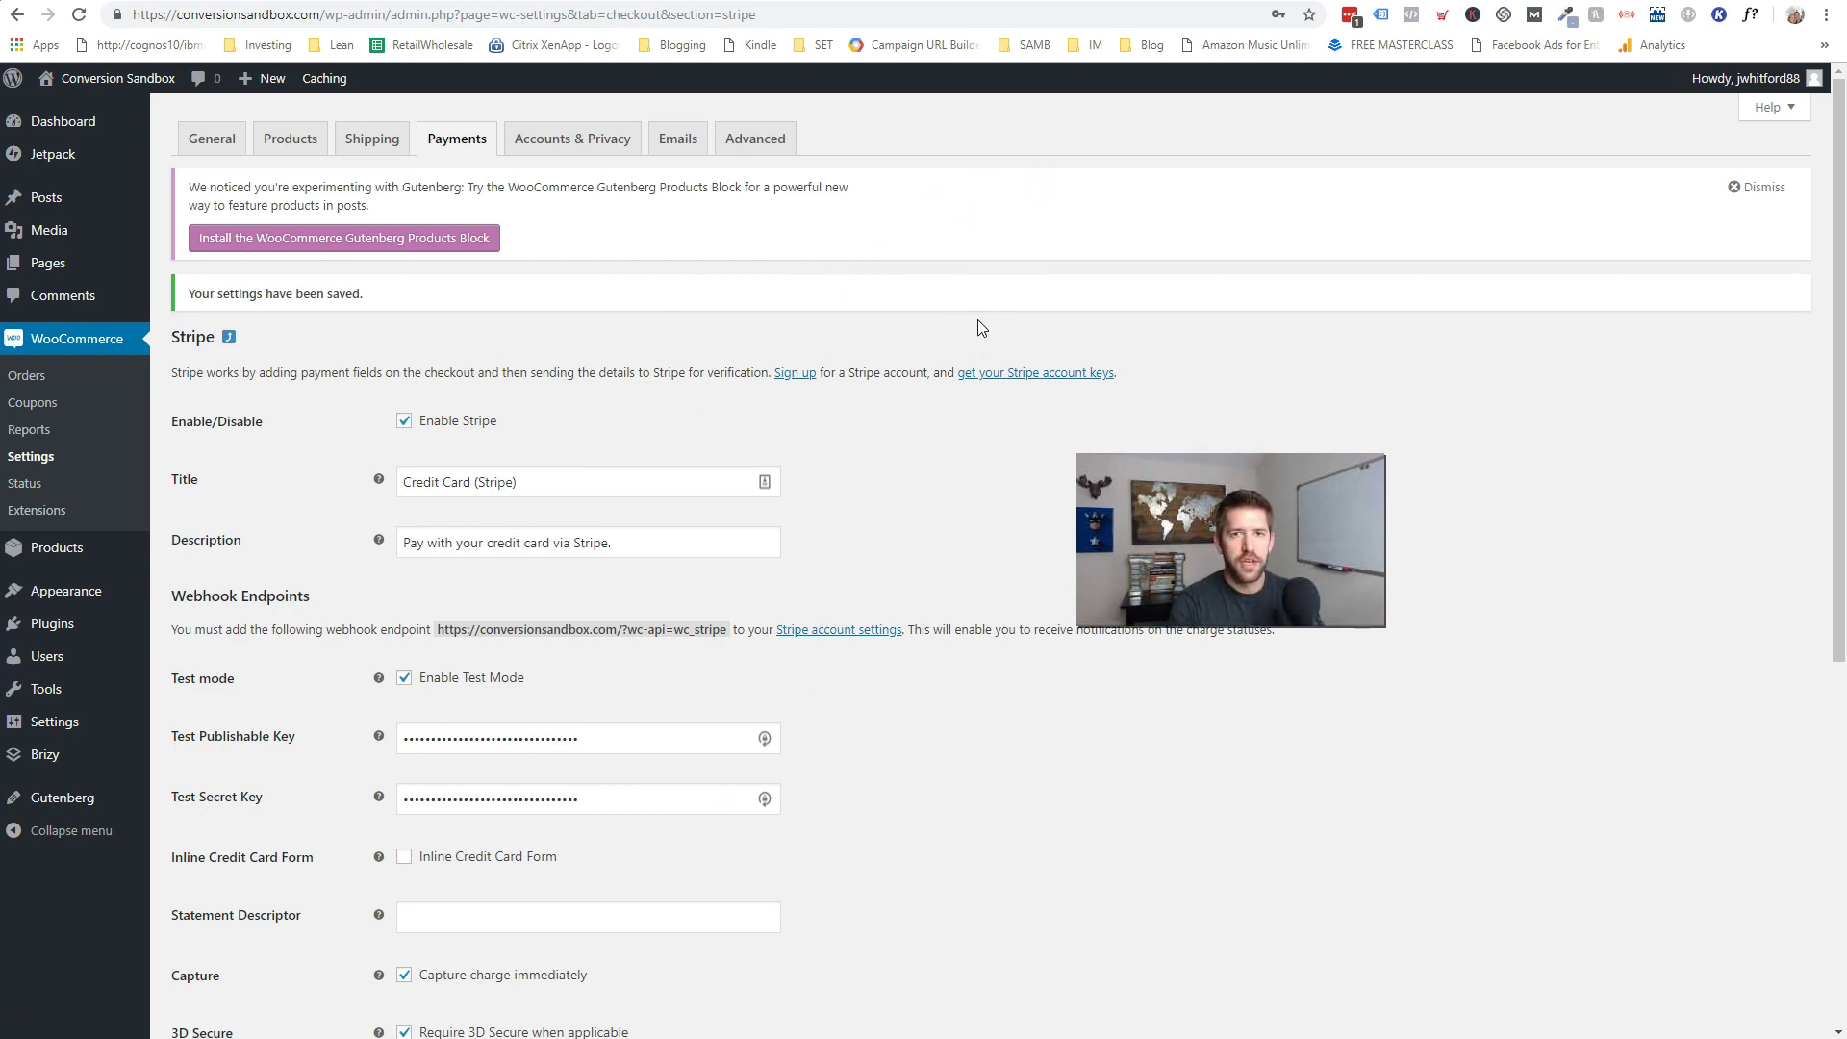
- Load conversionsandbox.com in a maximized incognito window
key(ctrl+shift+n)
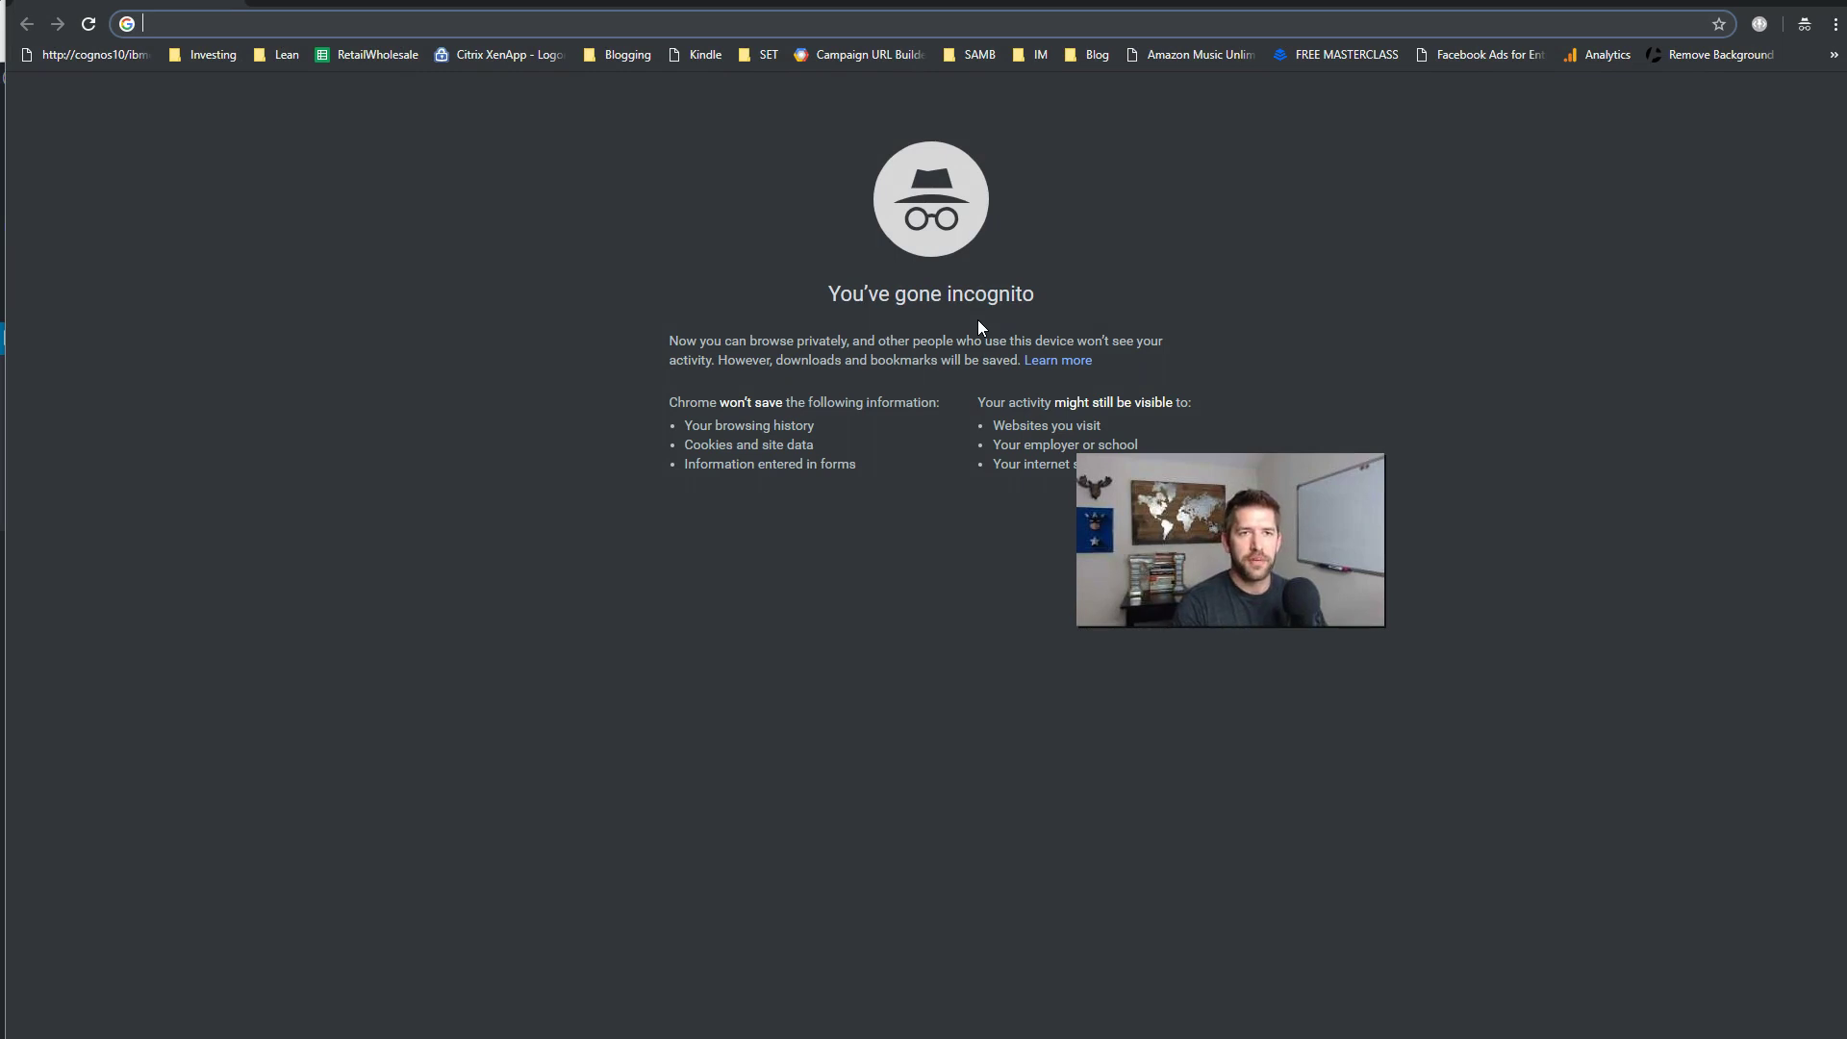
text(conversions)
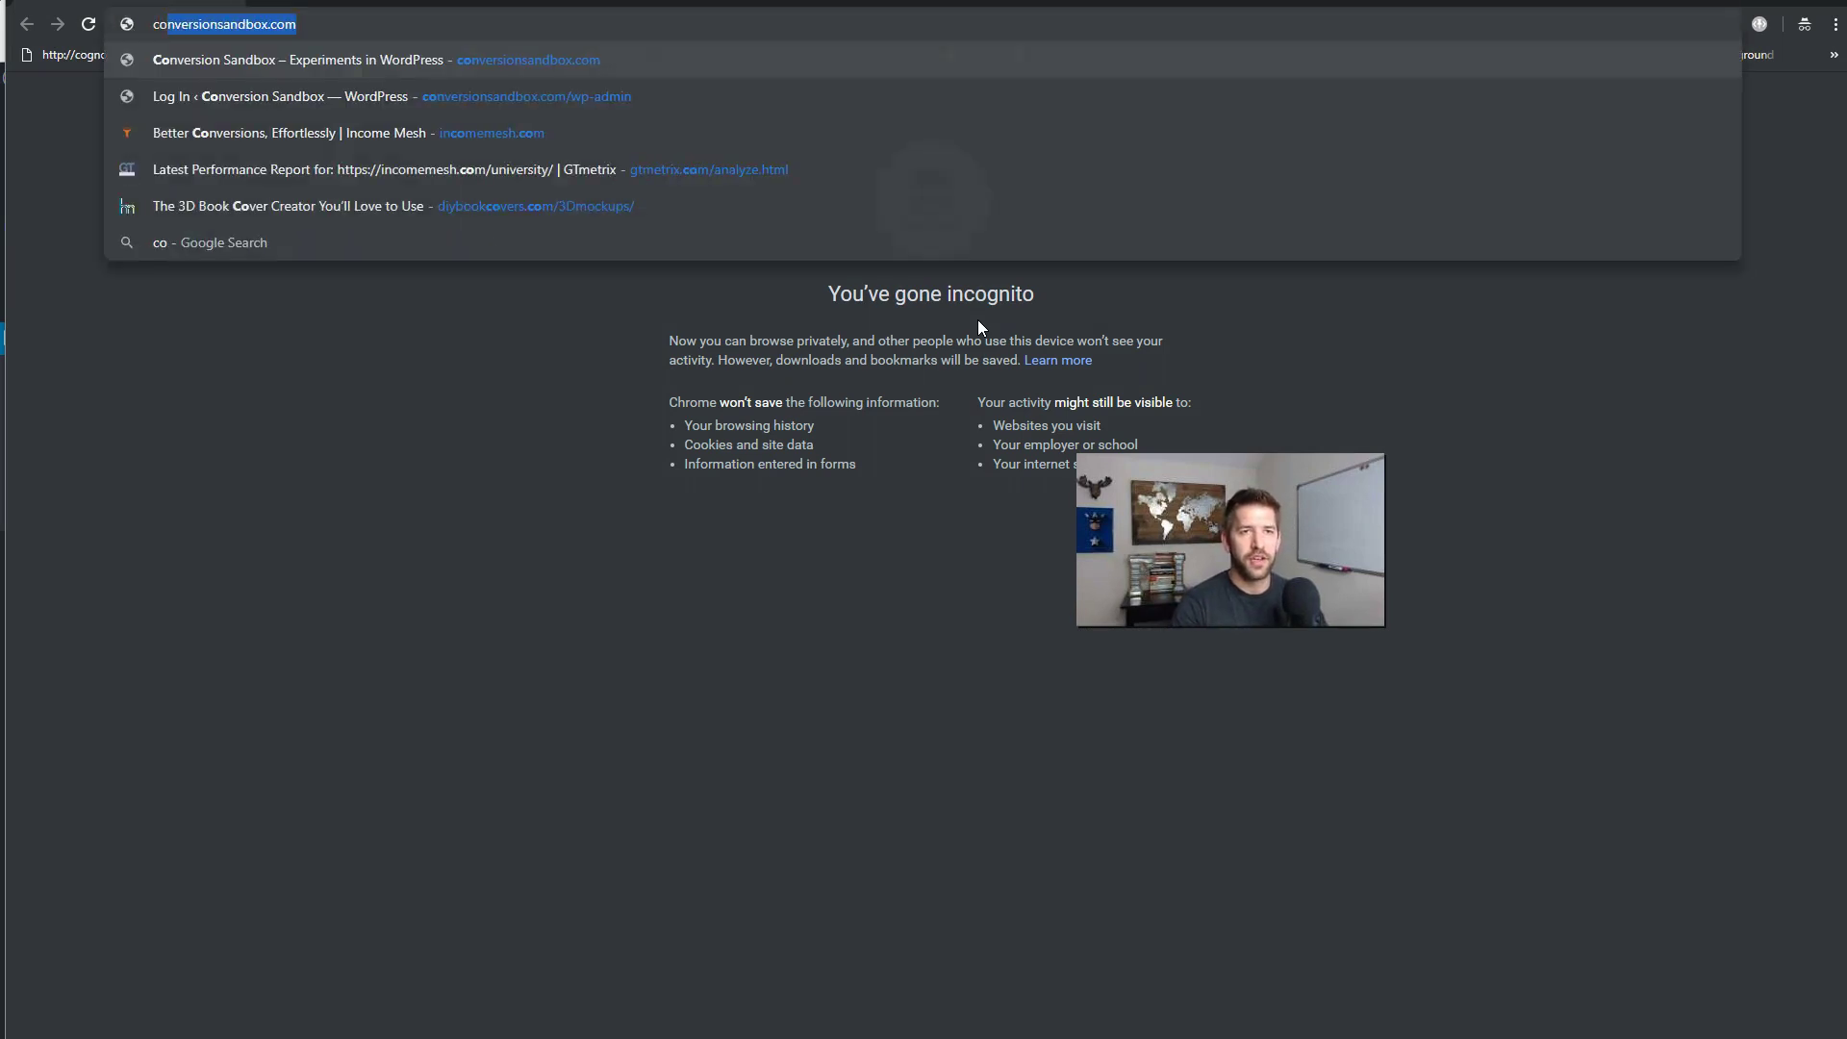
key(Return)
double_click(940, 4)
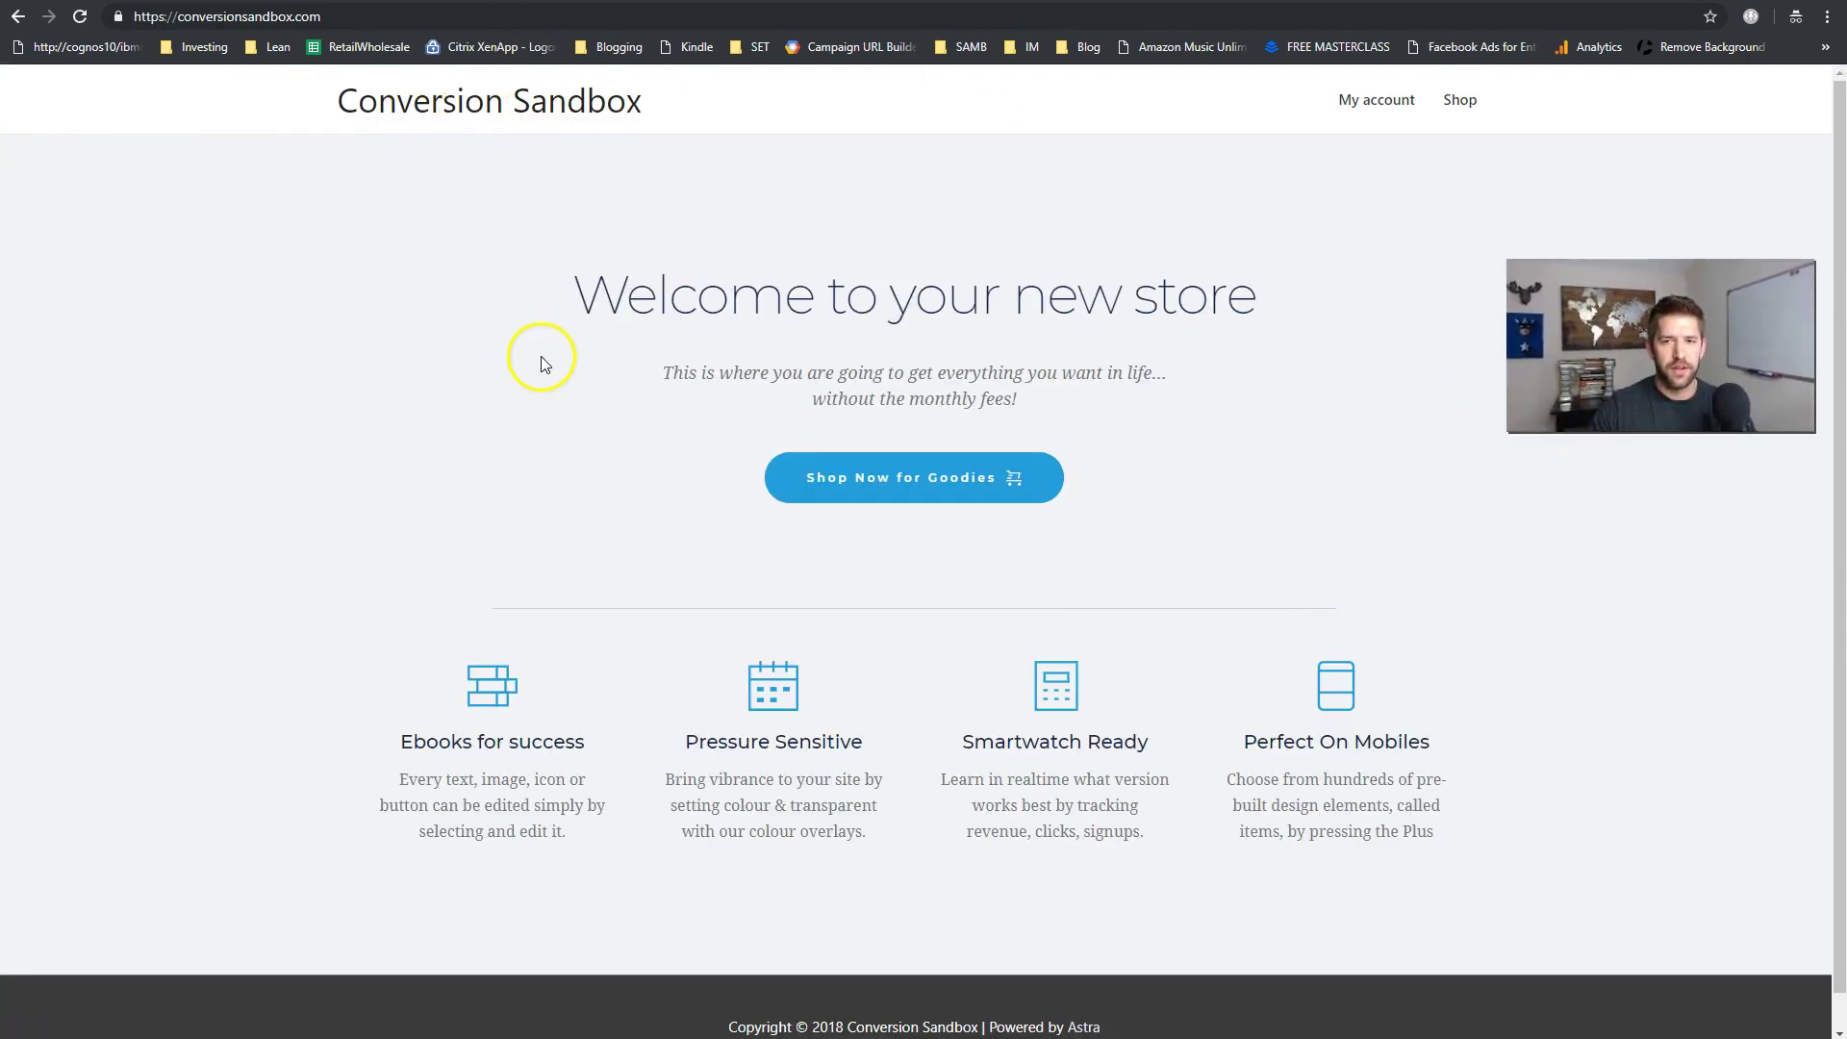
scroll(1472, 796, down, 1)
scroll(866, 568, up, 1)
- Add the $47.00 Digital Marketing Stacks ebook to the cart and proceed to checkout
click(919, 486)
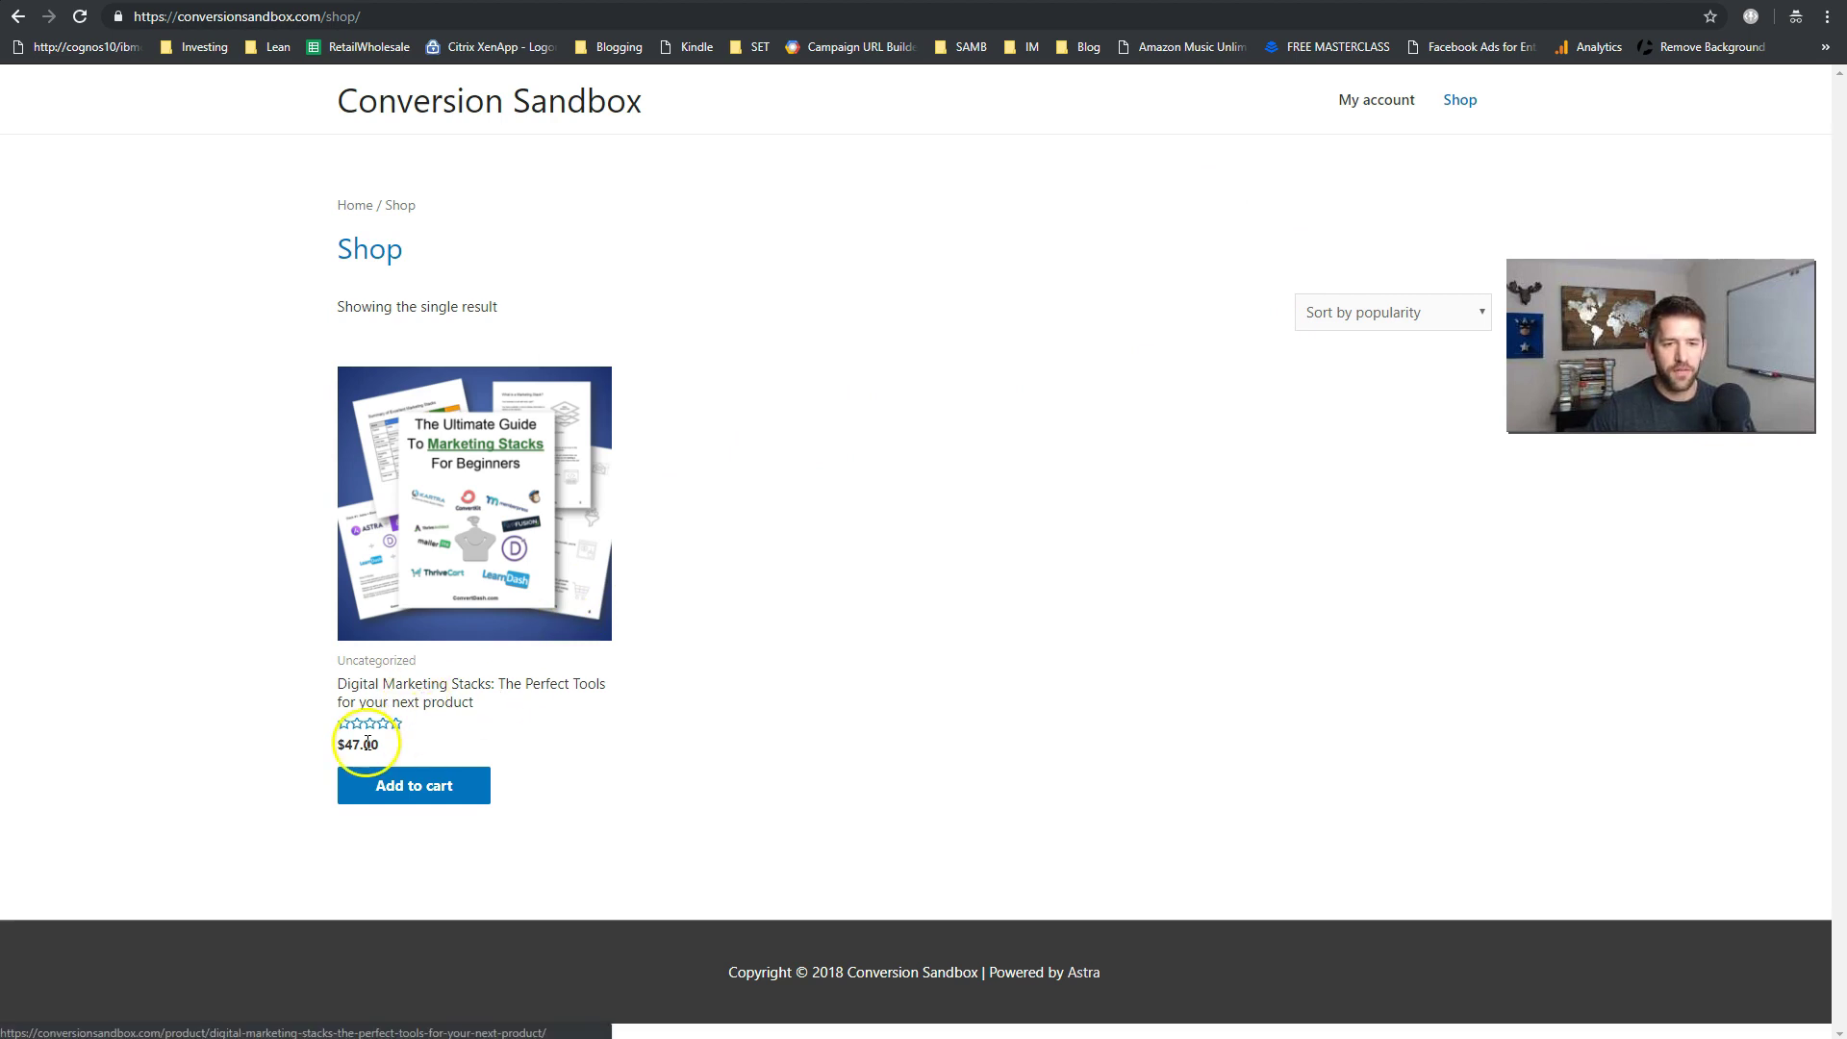
click(486, 573)
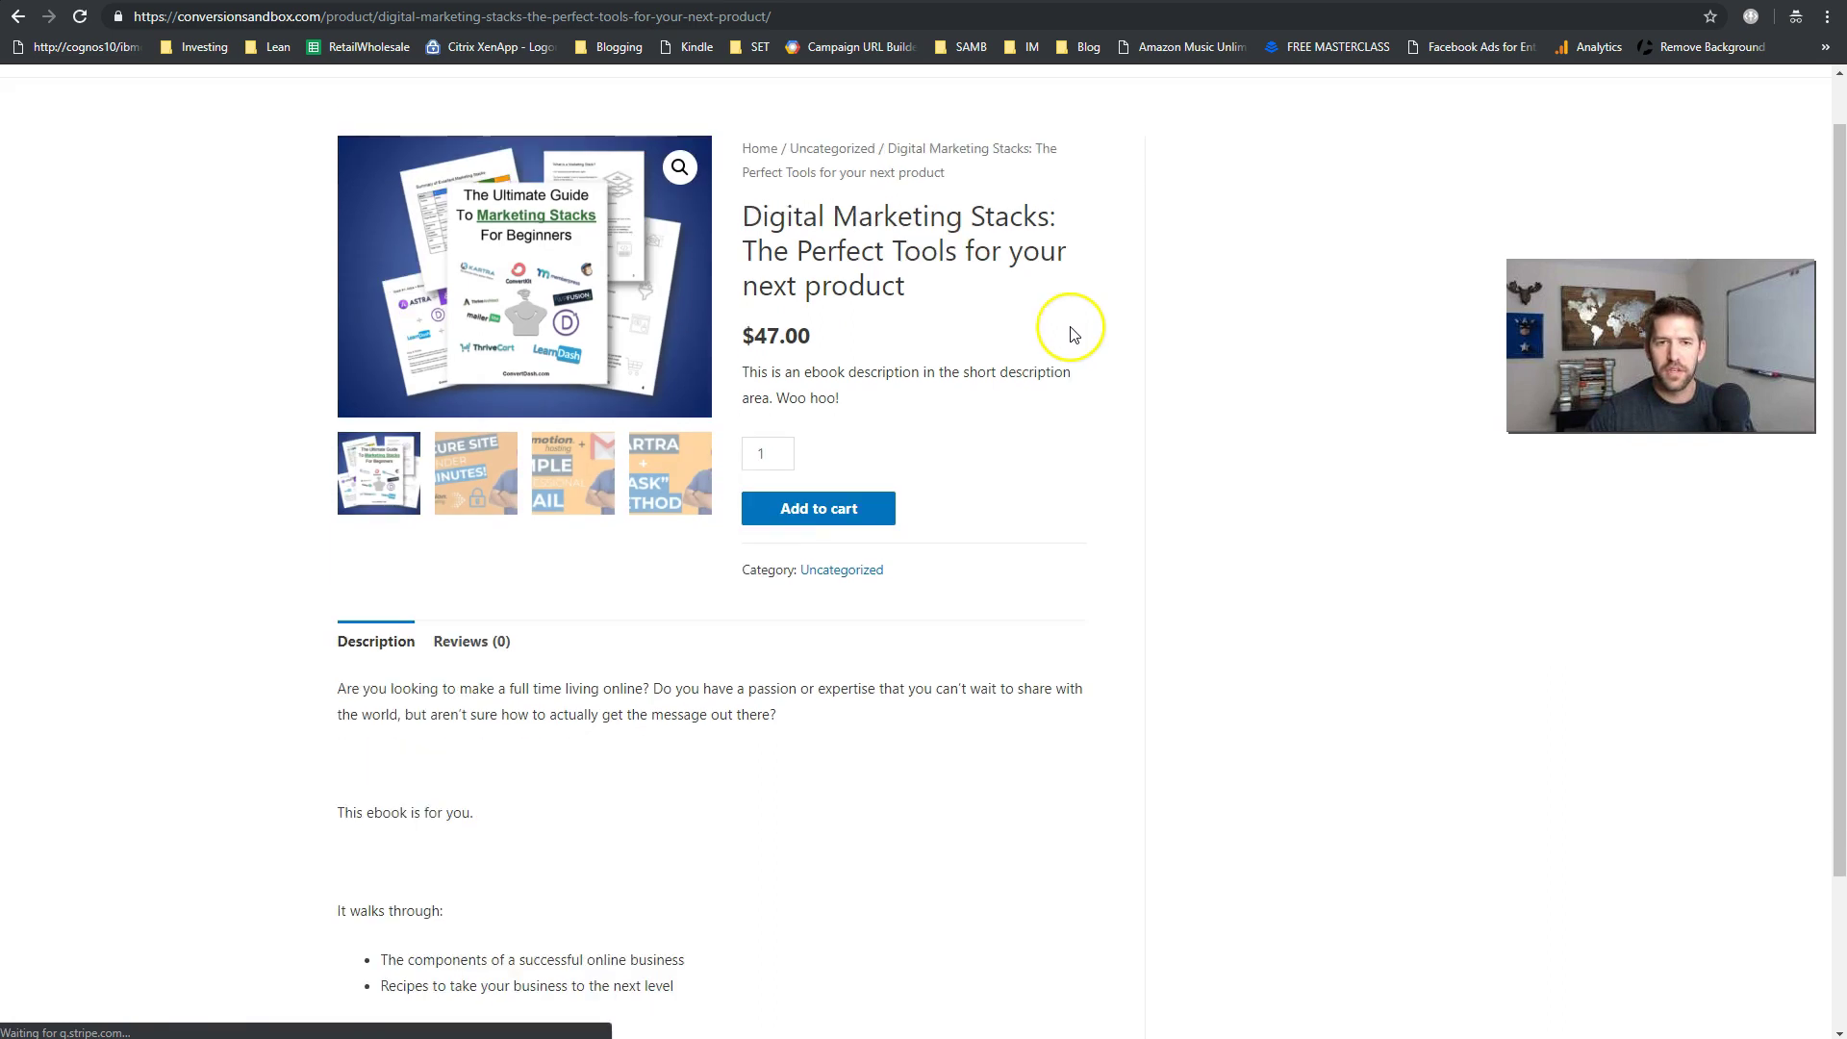
scroll(1063, 322, down, 3)
scroll(1097, 529, up, 3)
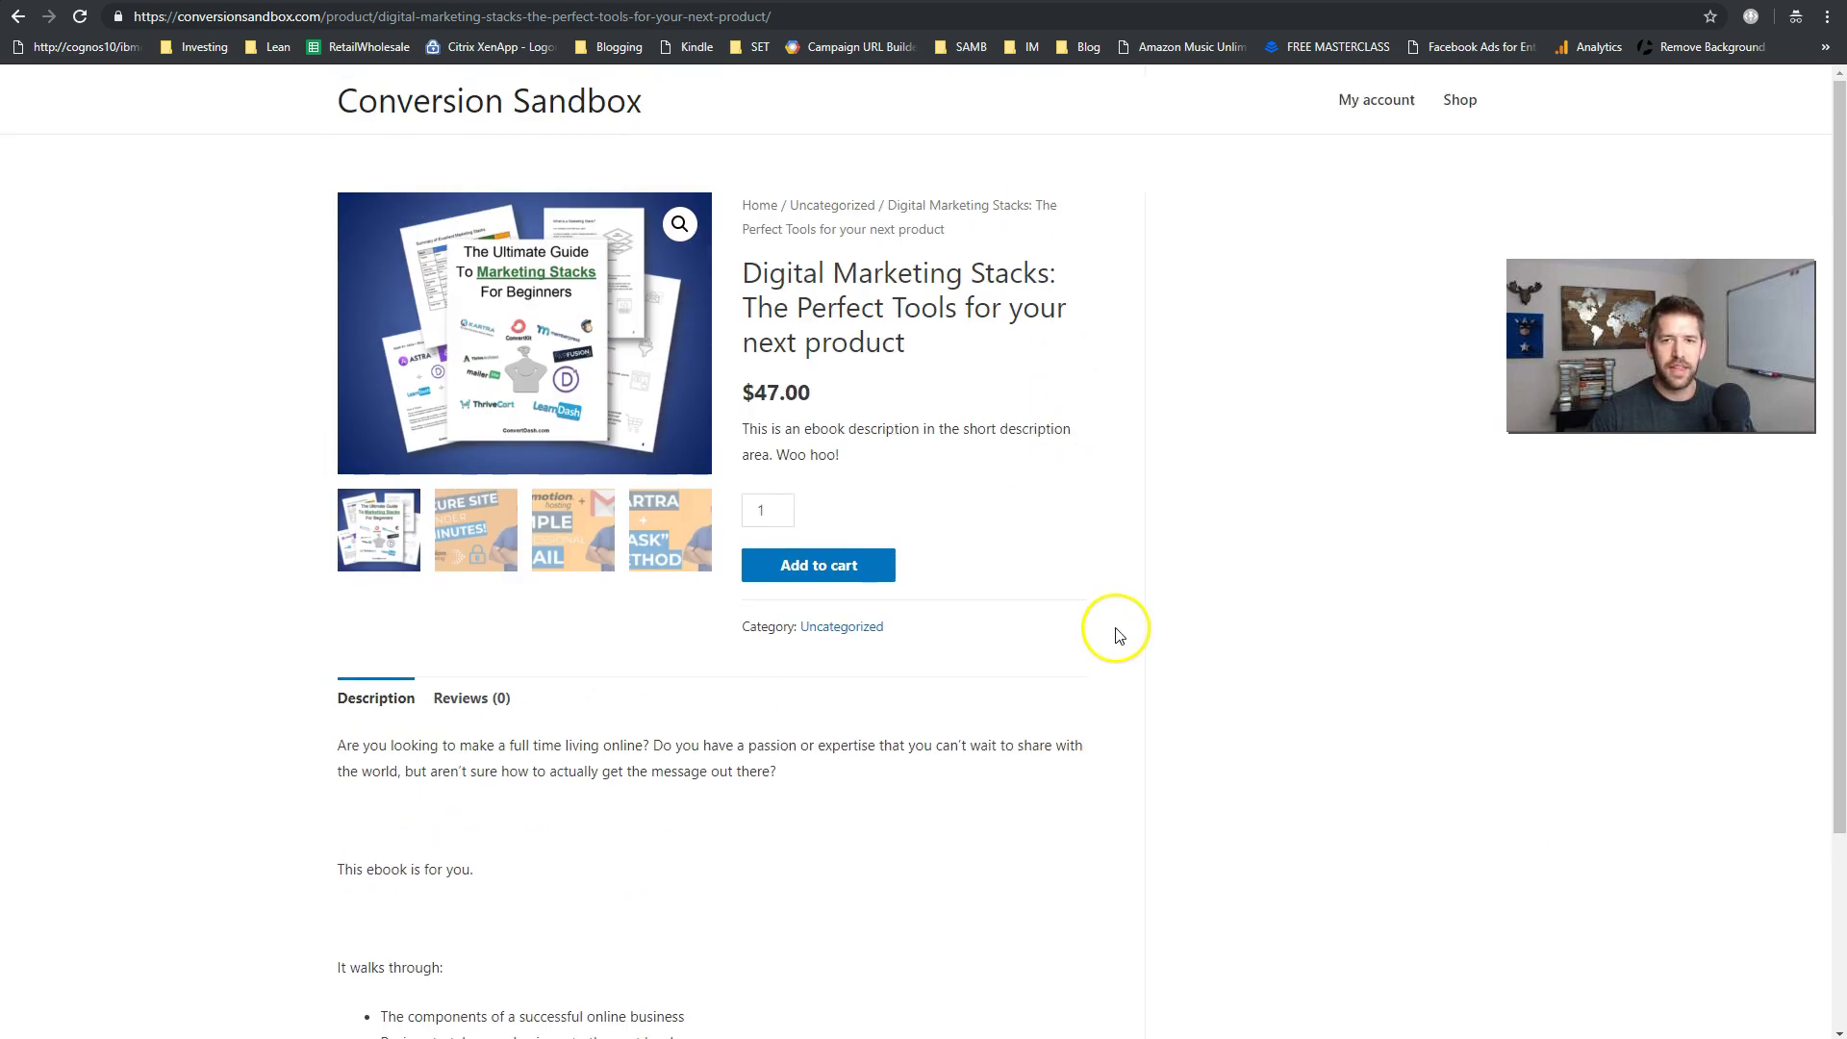
click(820, 572)
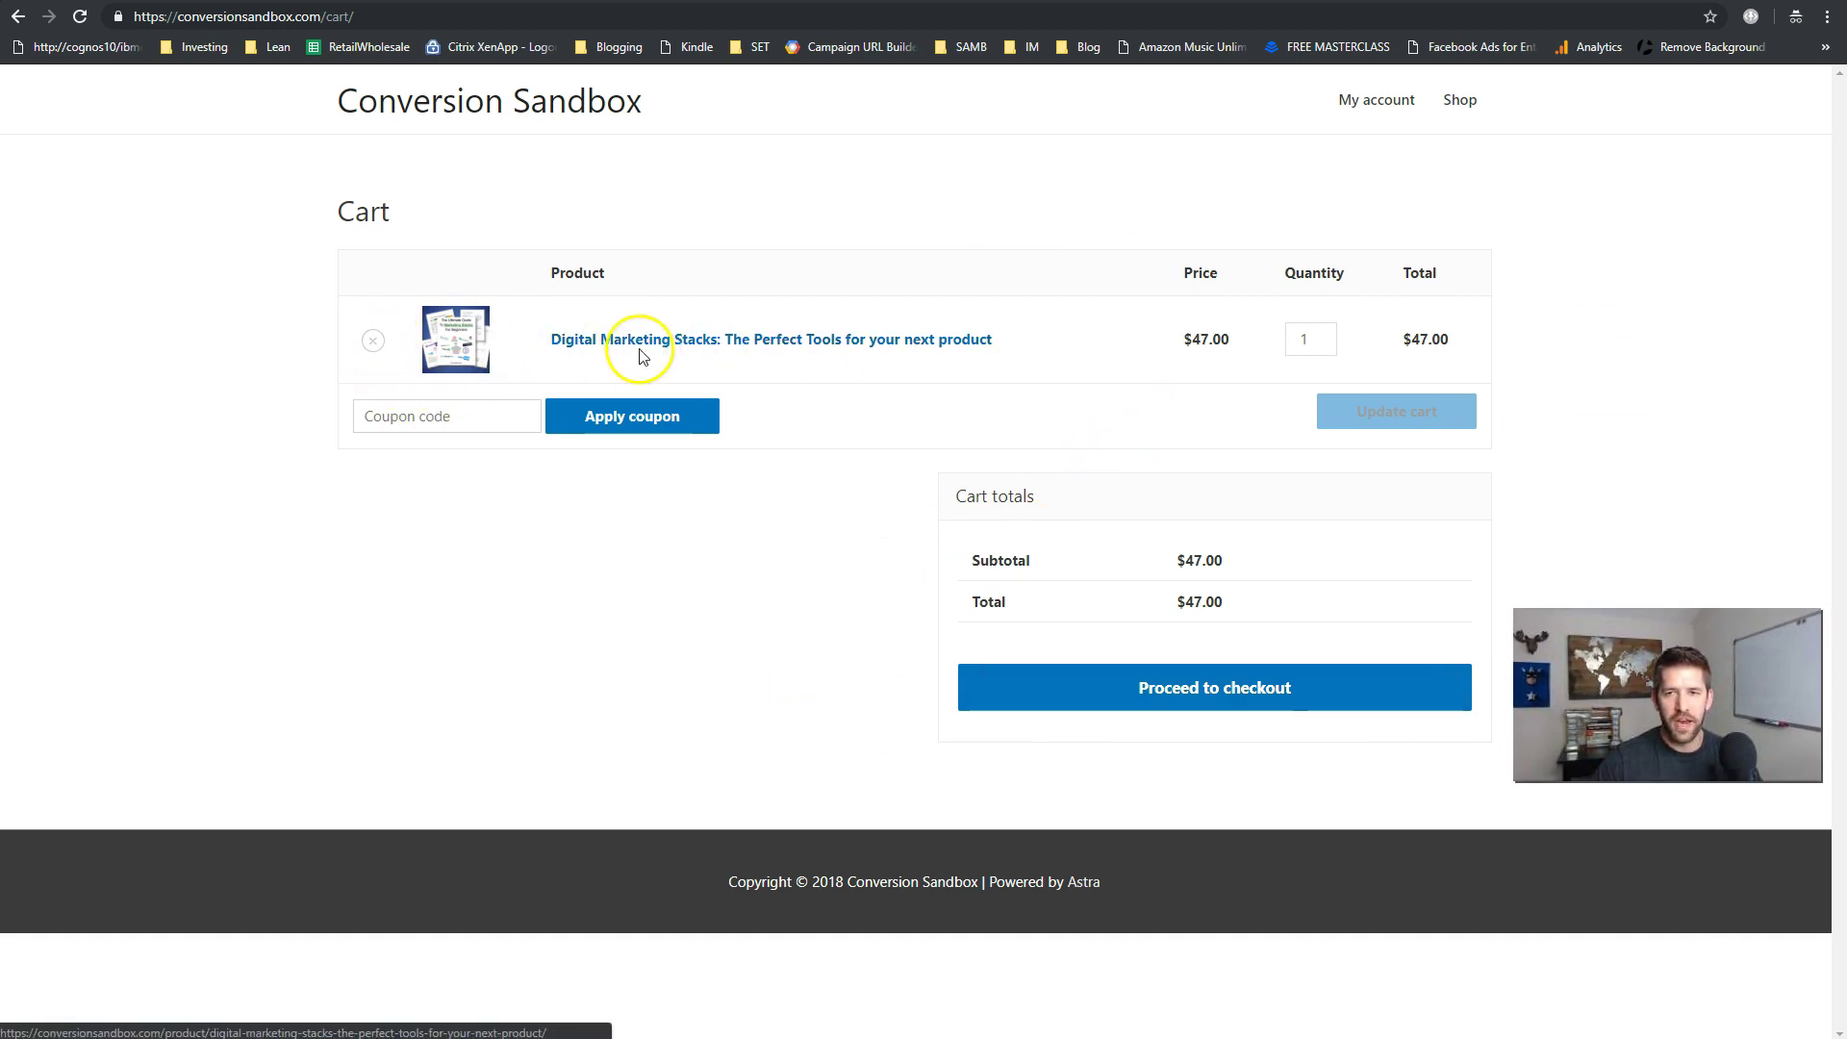
click(1308, 338)
click(1197, 408)
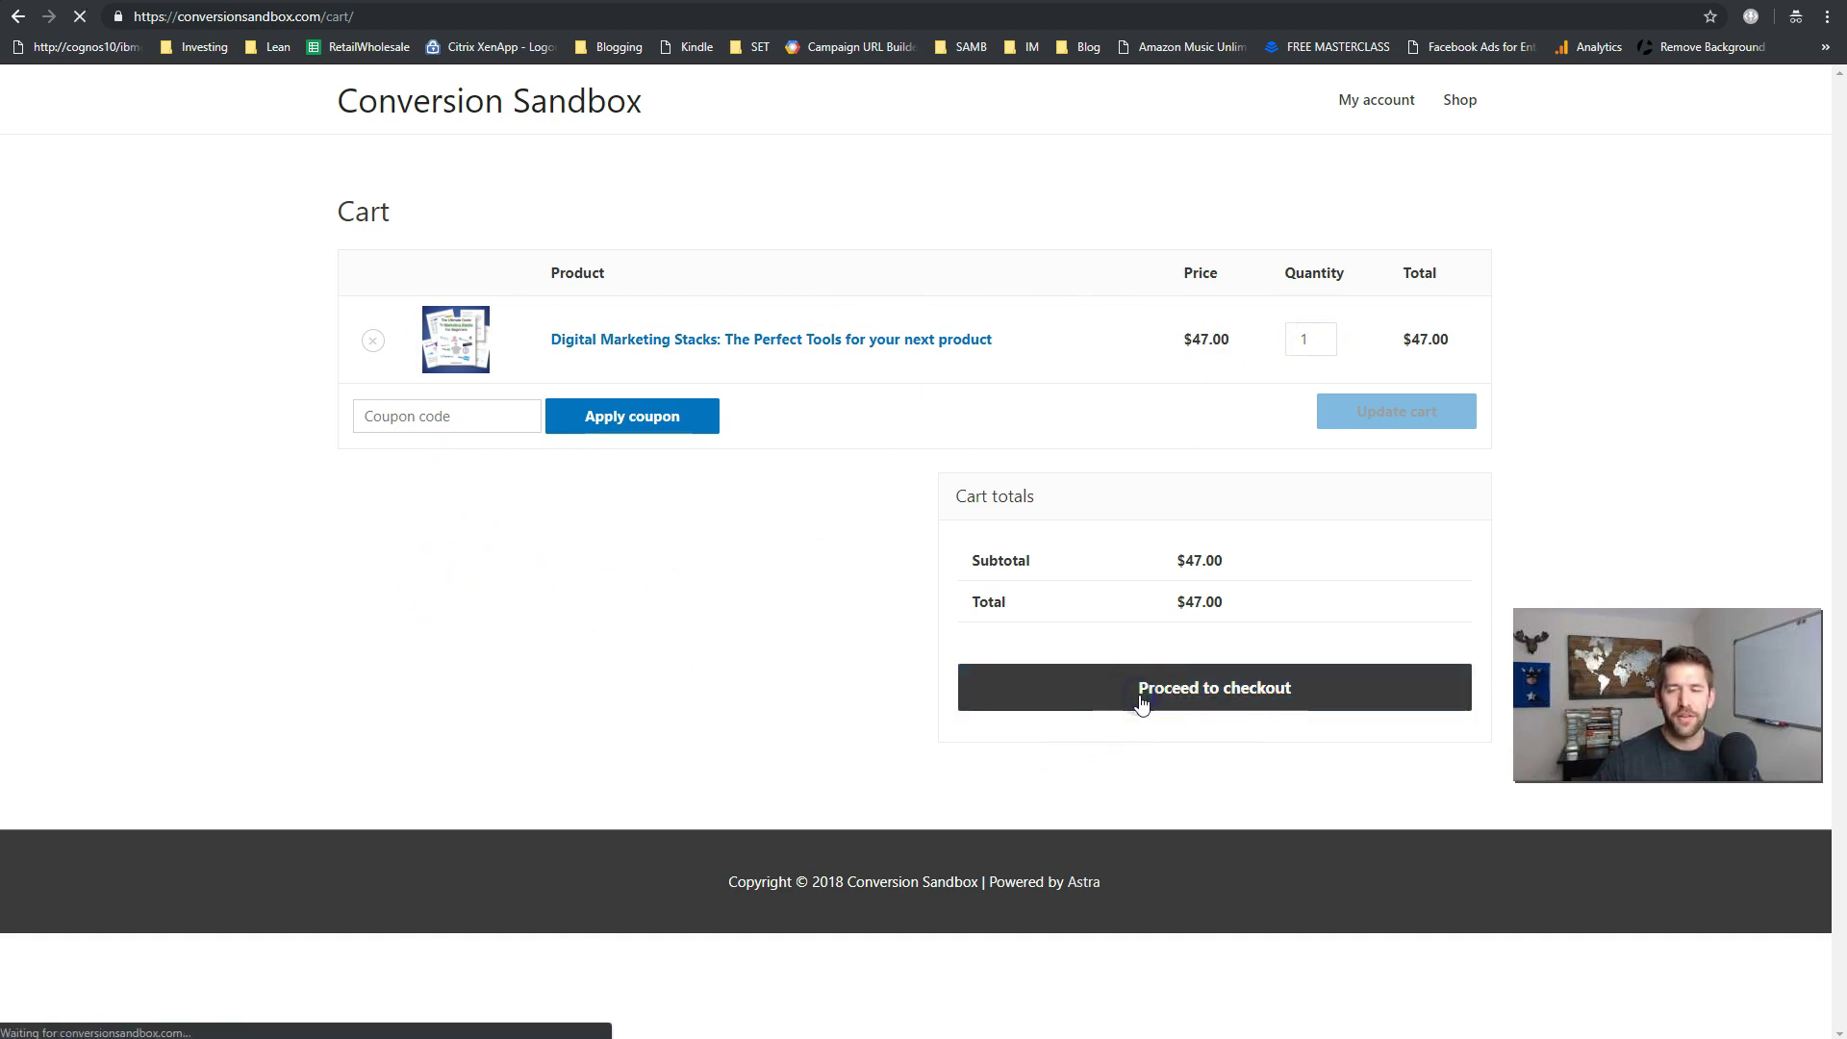
- Fill in the checkout billing details using browser autofill
click(814, 484)
click(835, 369)
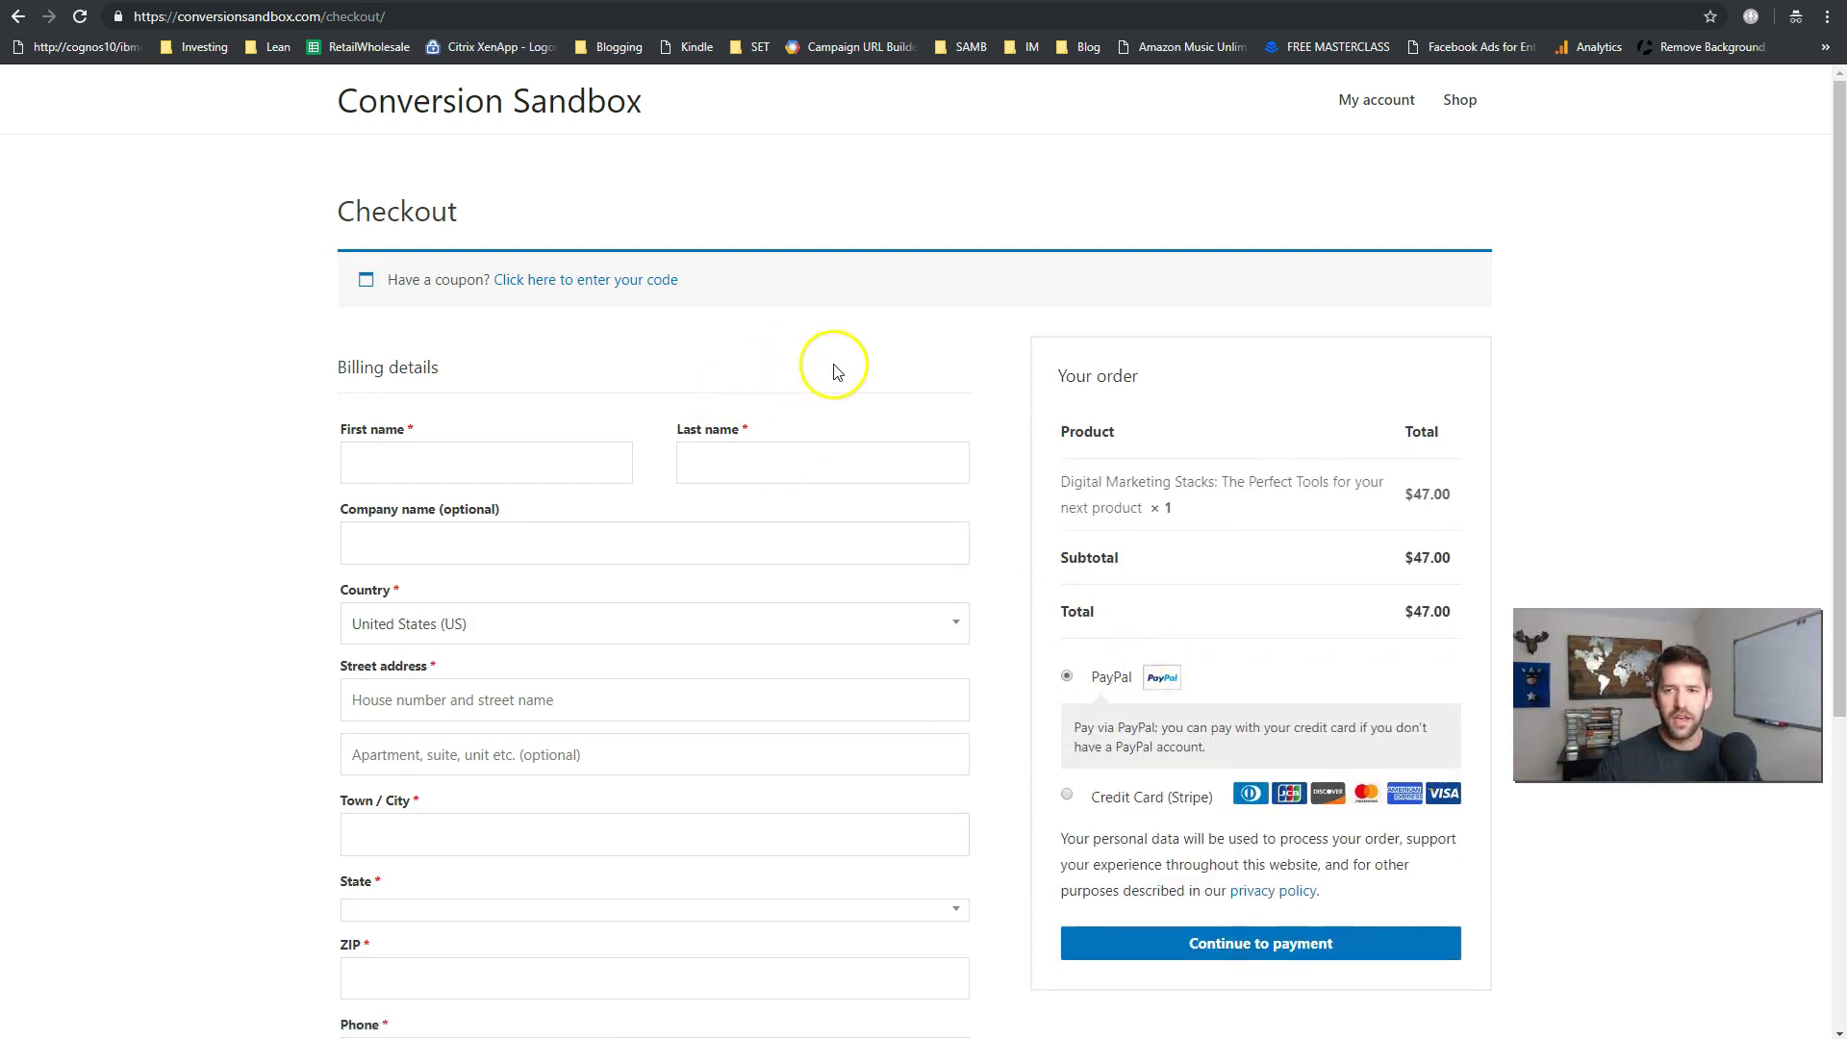
scroll(835, 369, down, 5)
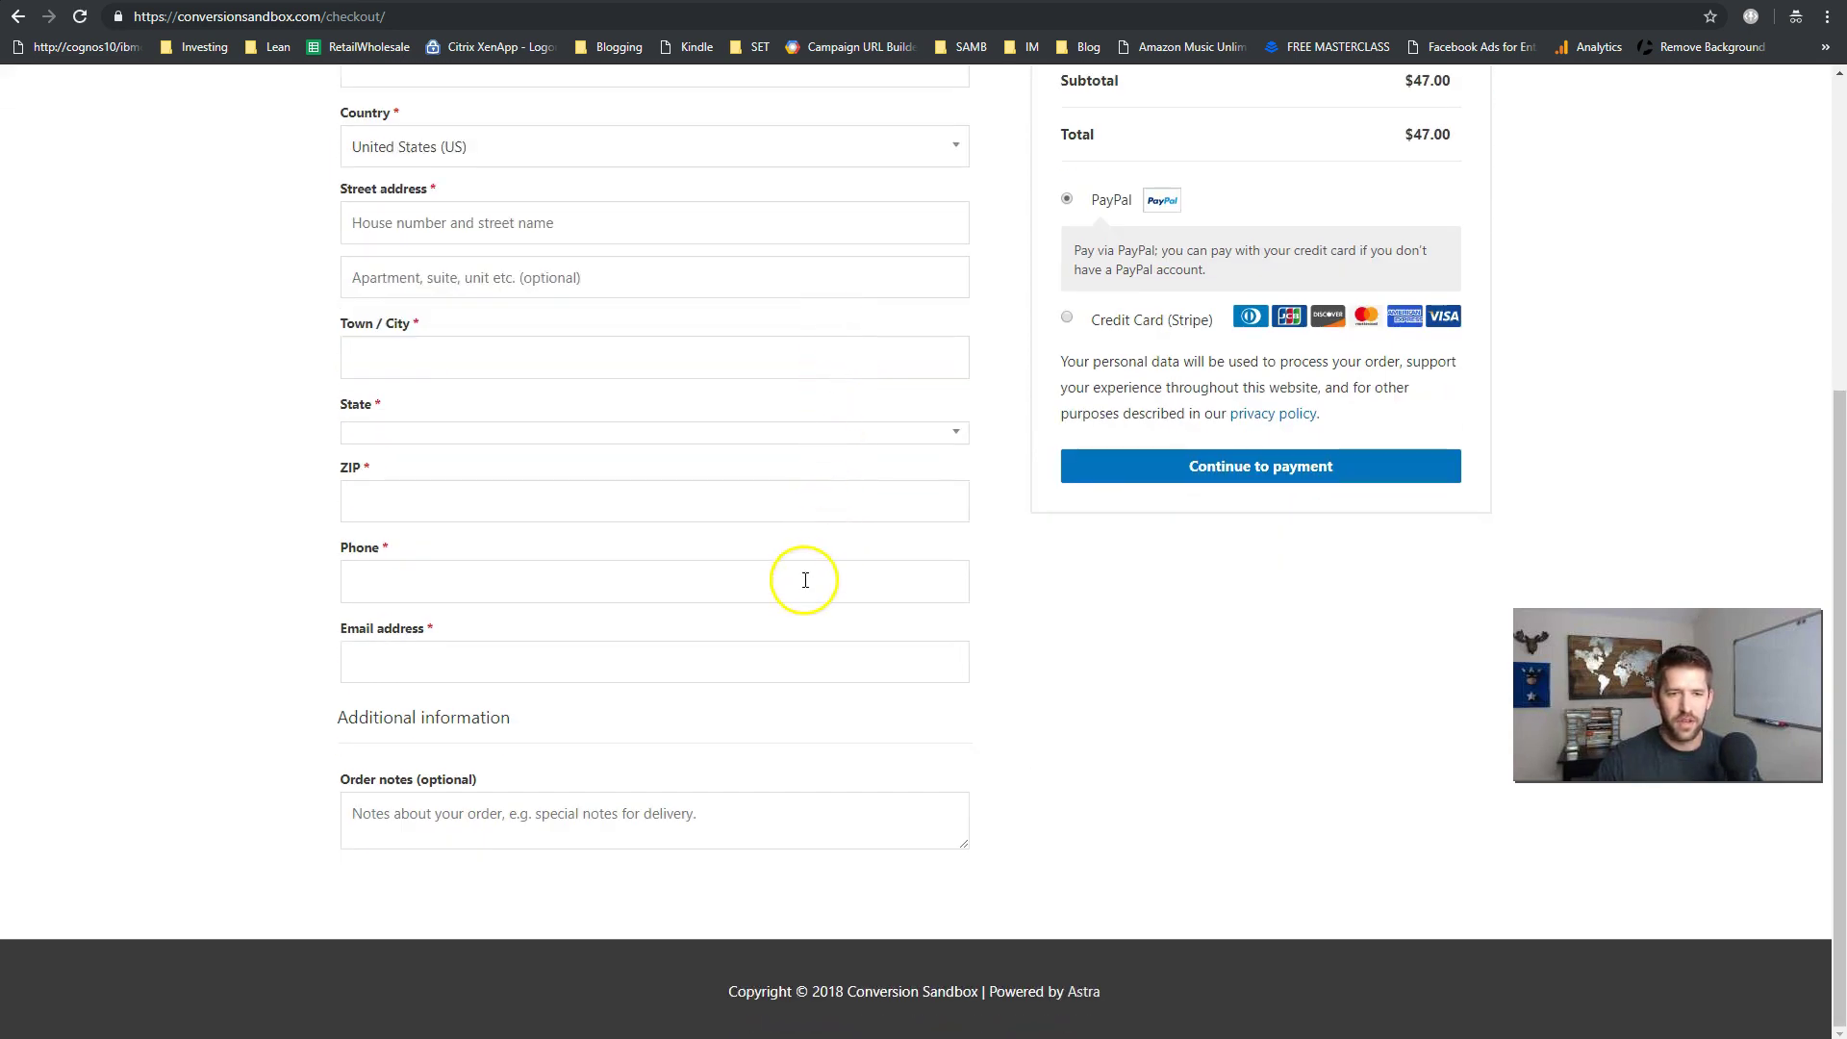
scroll(805, 580, up, 4)
scroll(796, 599, up, 1)
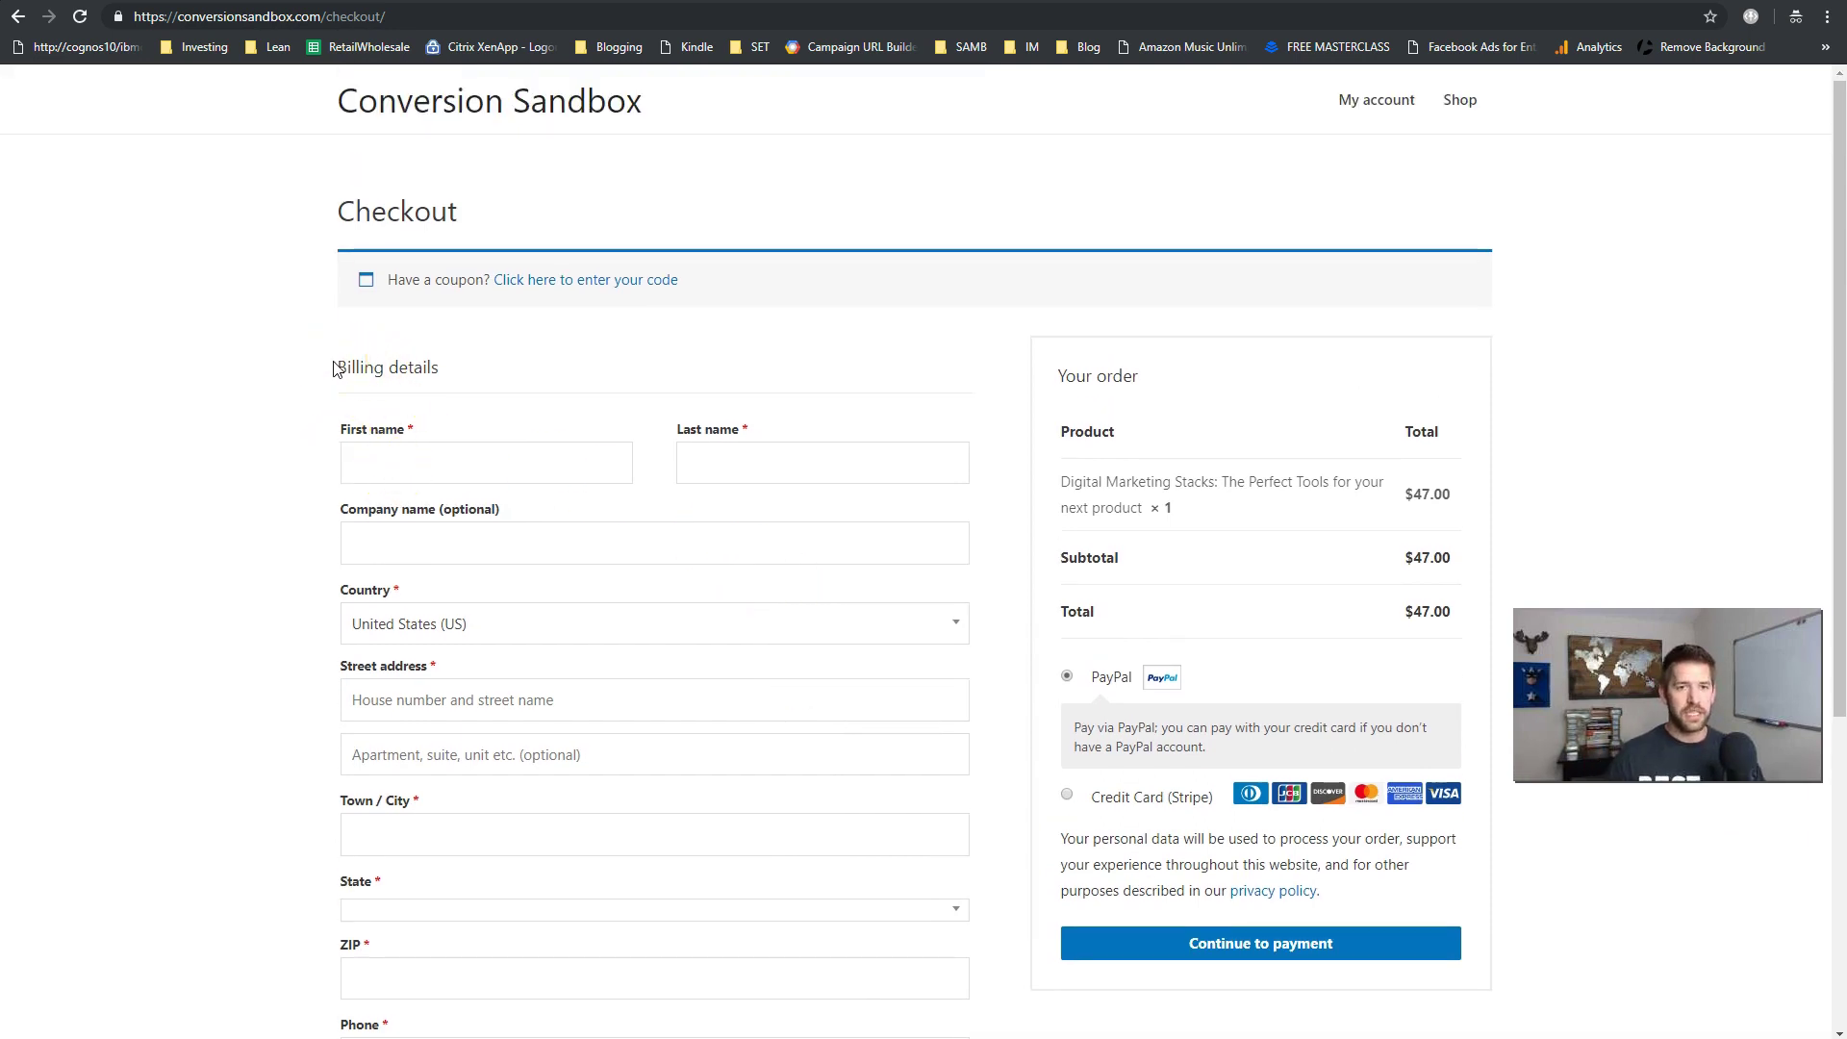
scroll(325, 448, down, 1)
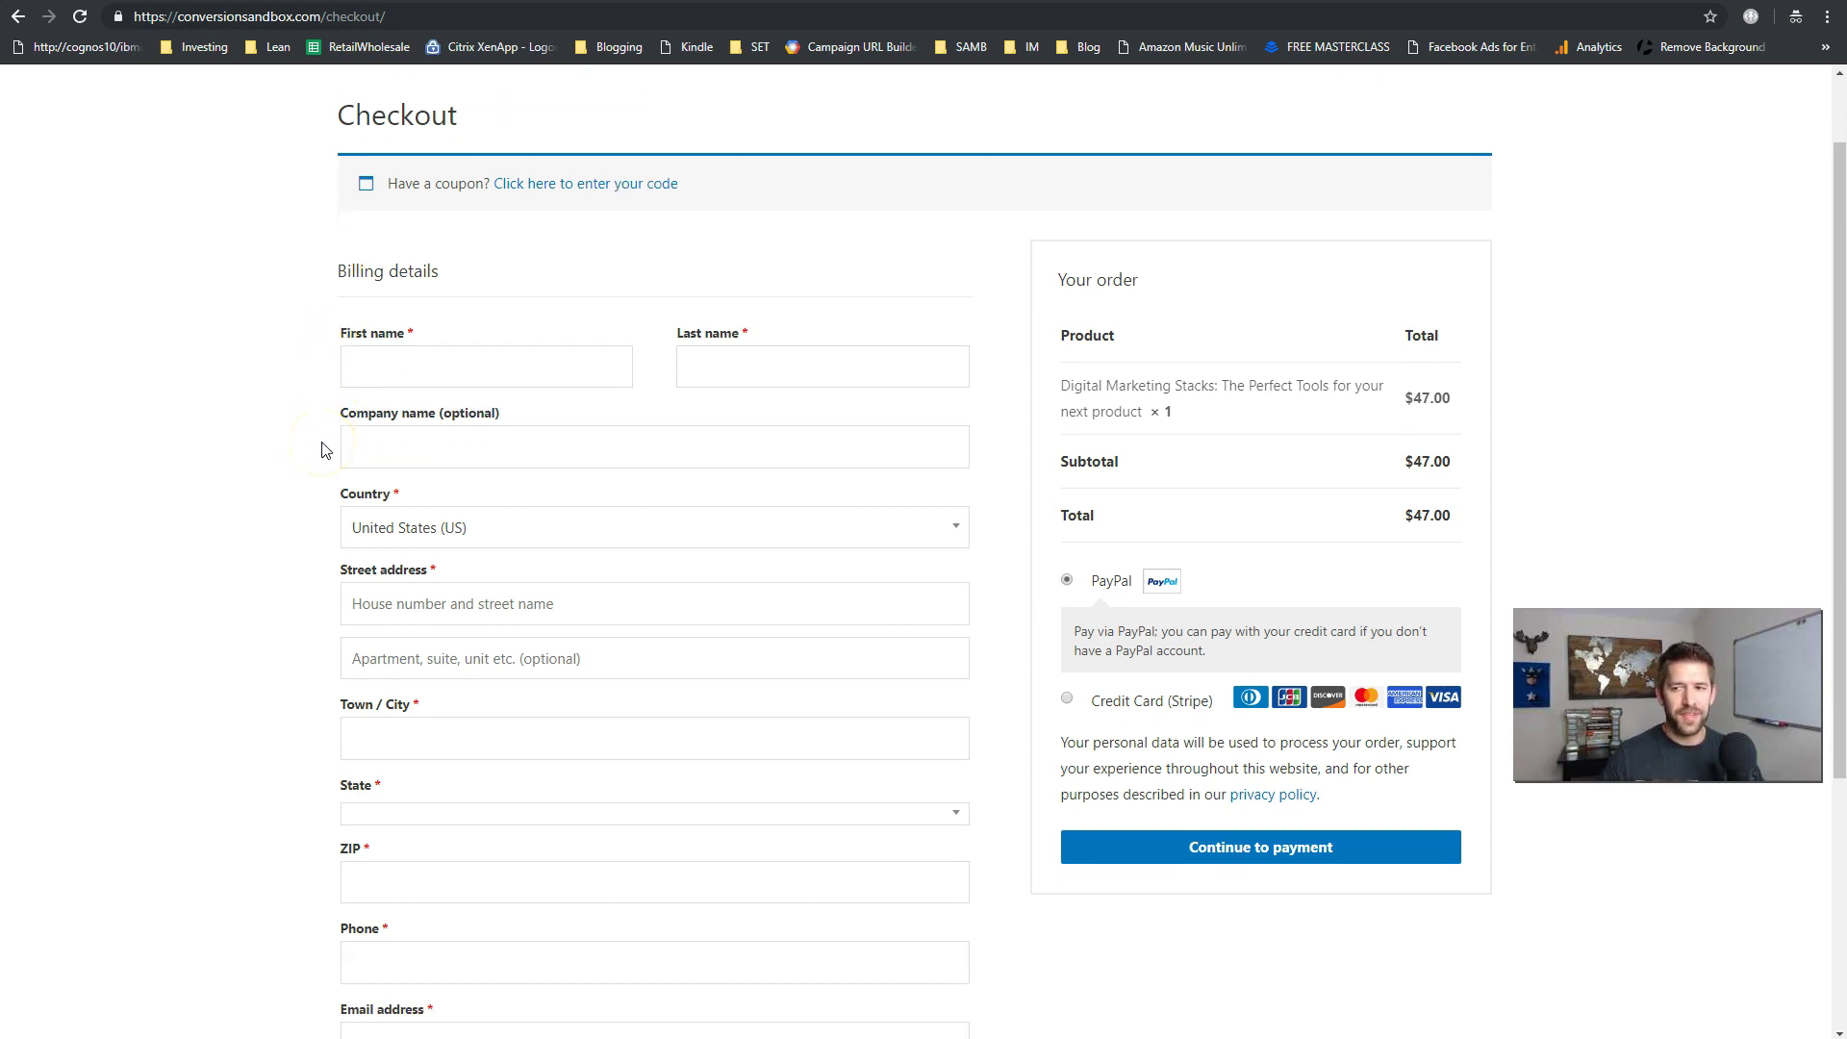
click(471, 606)
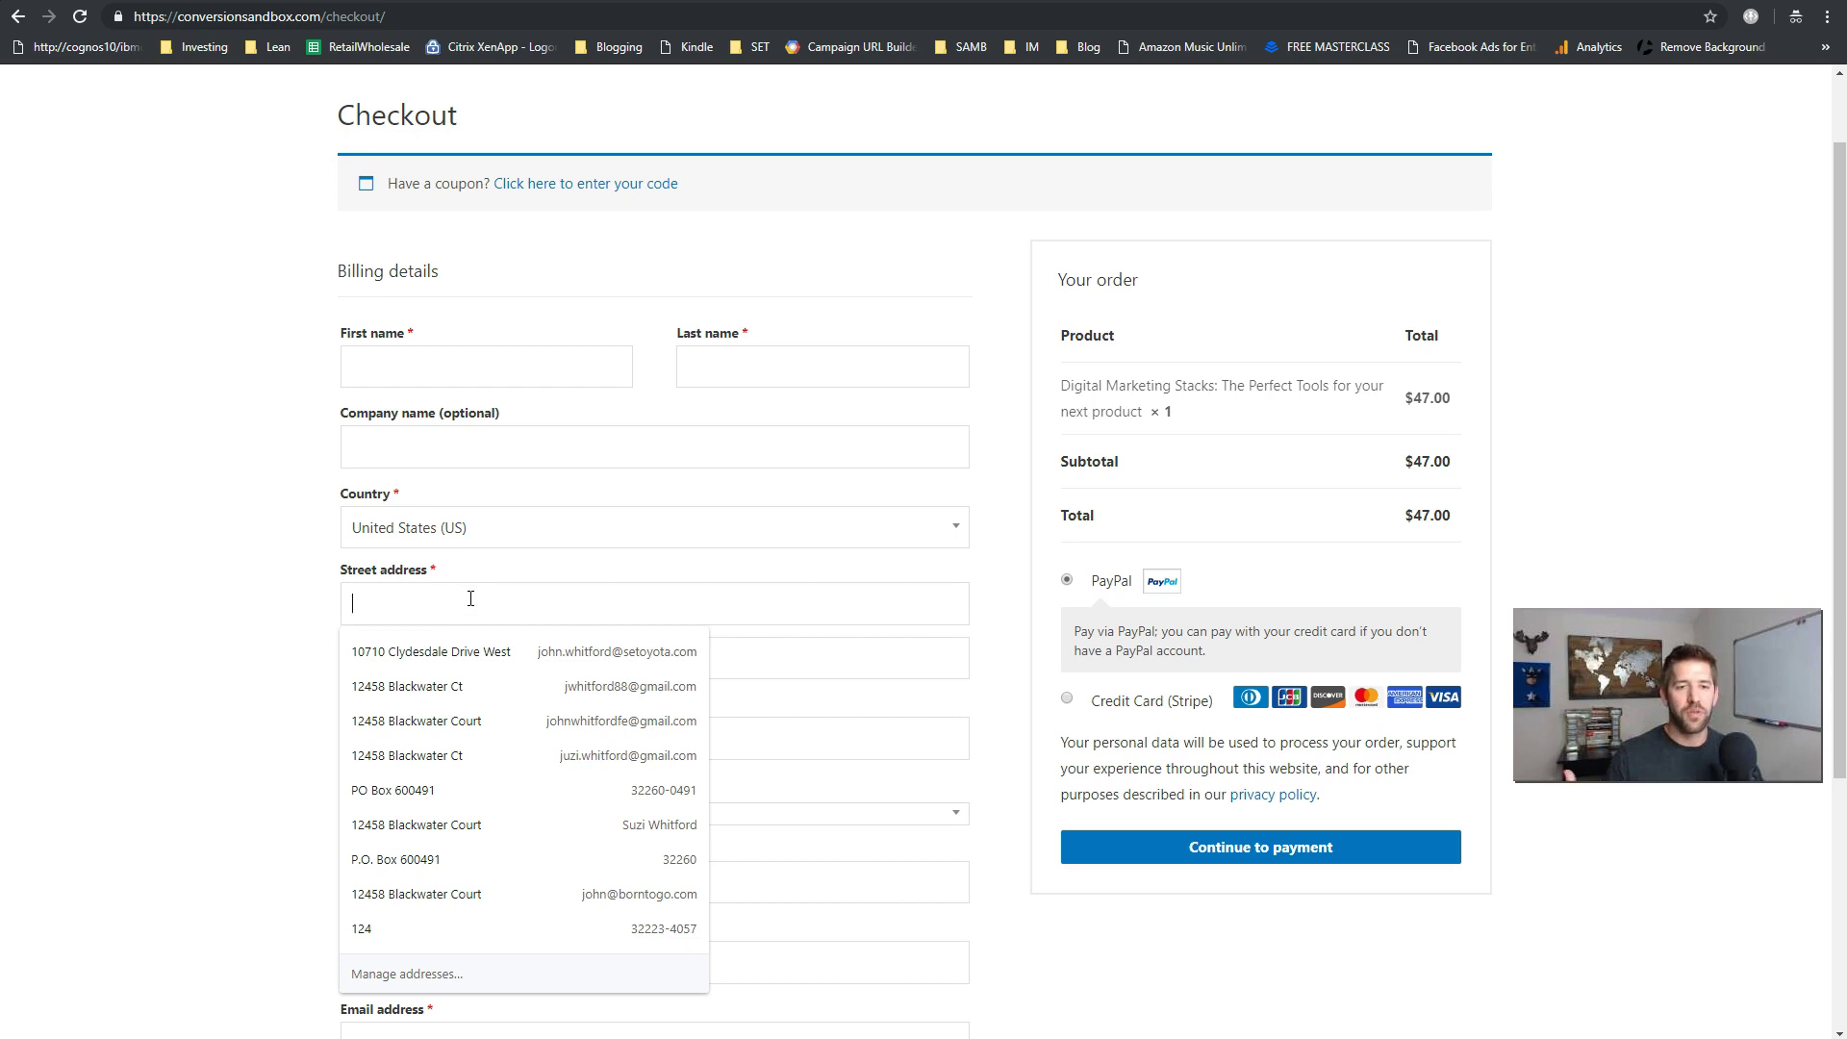
click(280, 581)
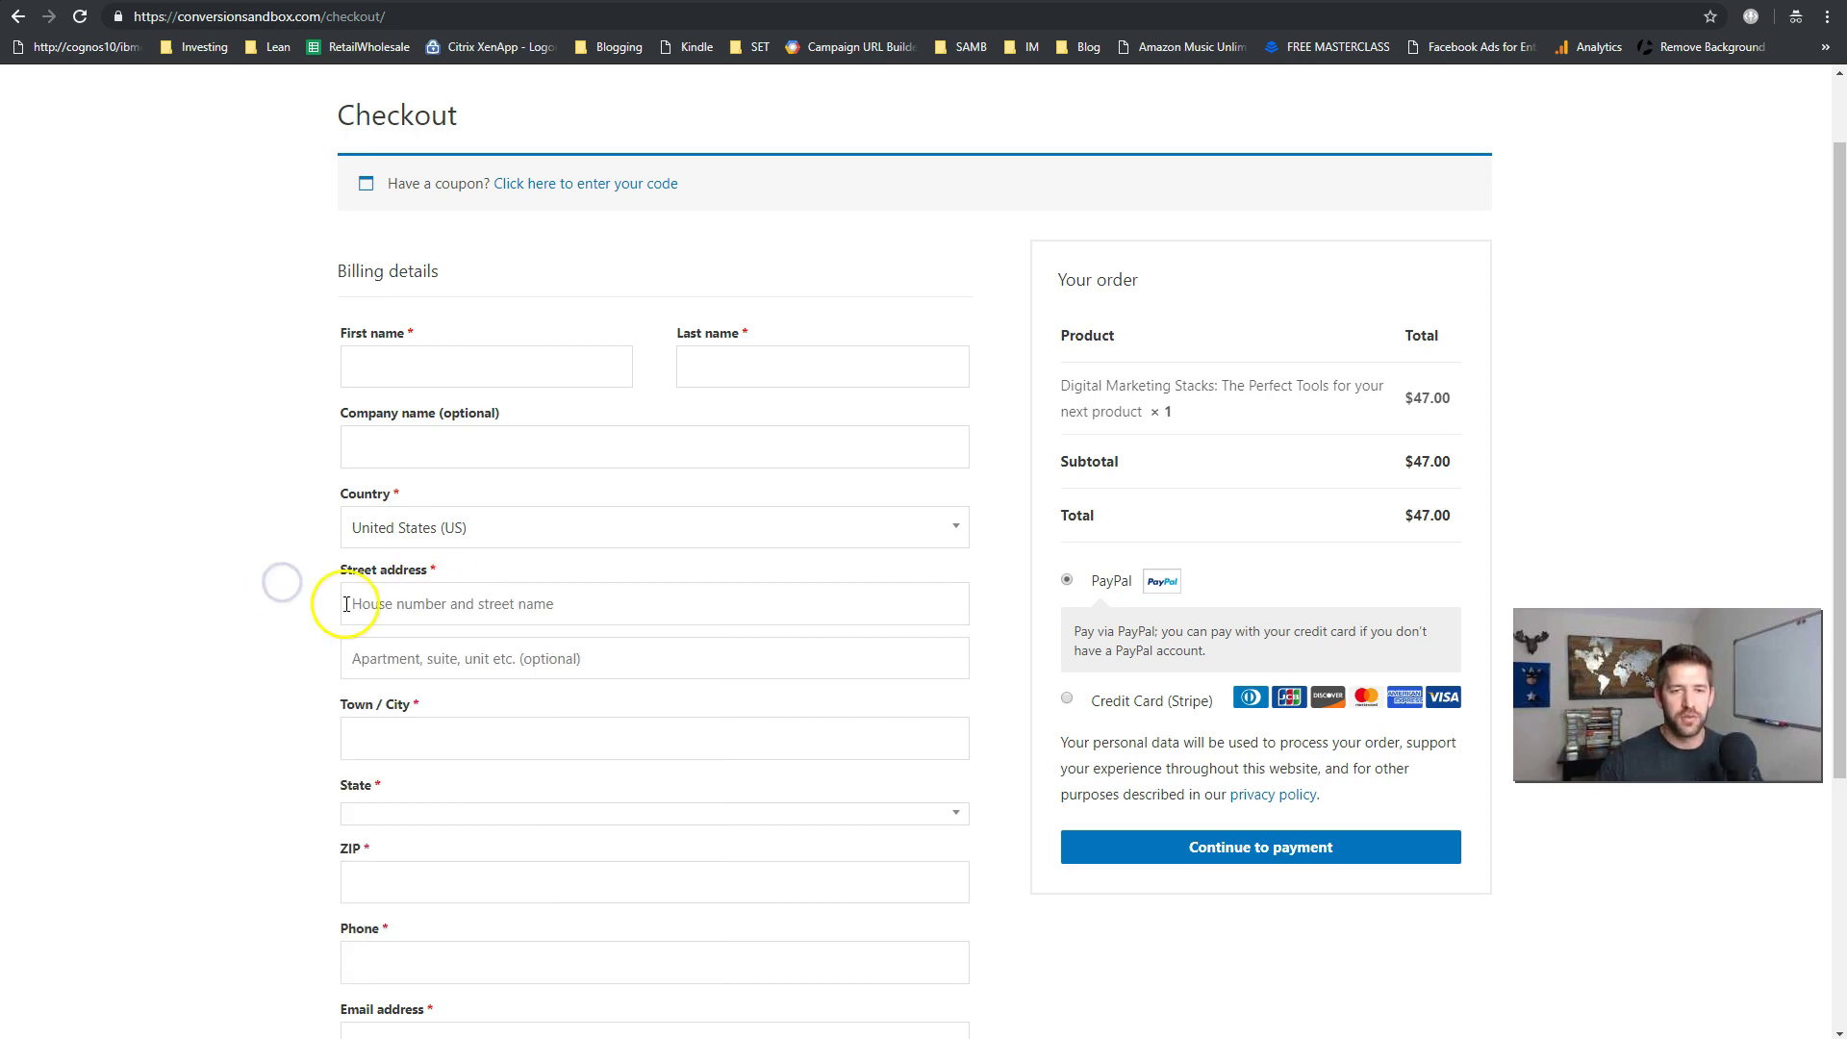
scroll(317, 632, down, 1)
scroll(320, 631, down, 1)
scroll(320, 631, up, 1)
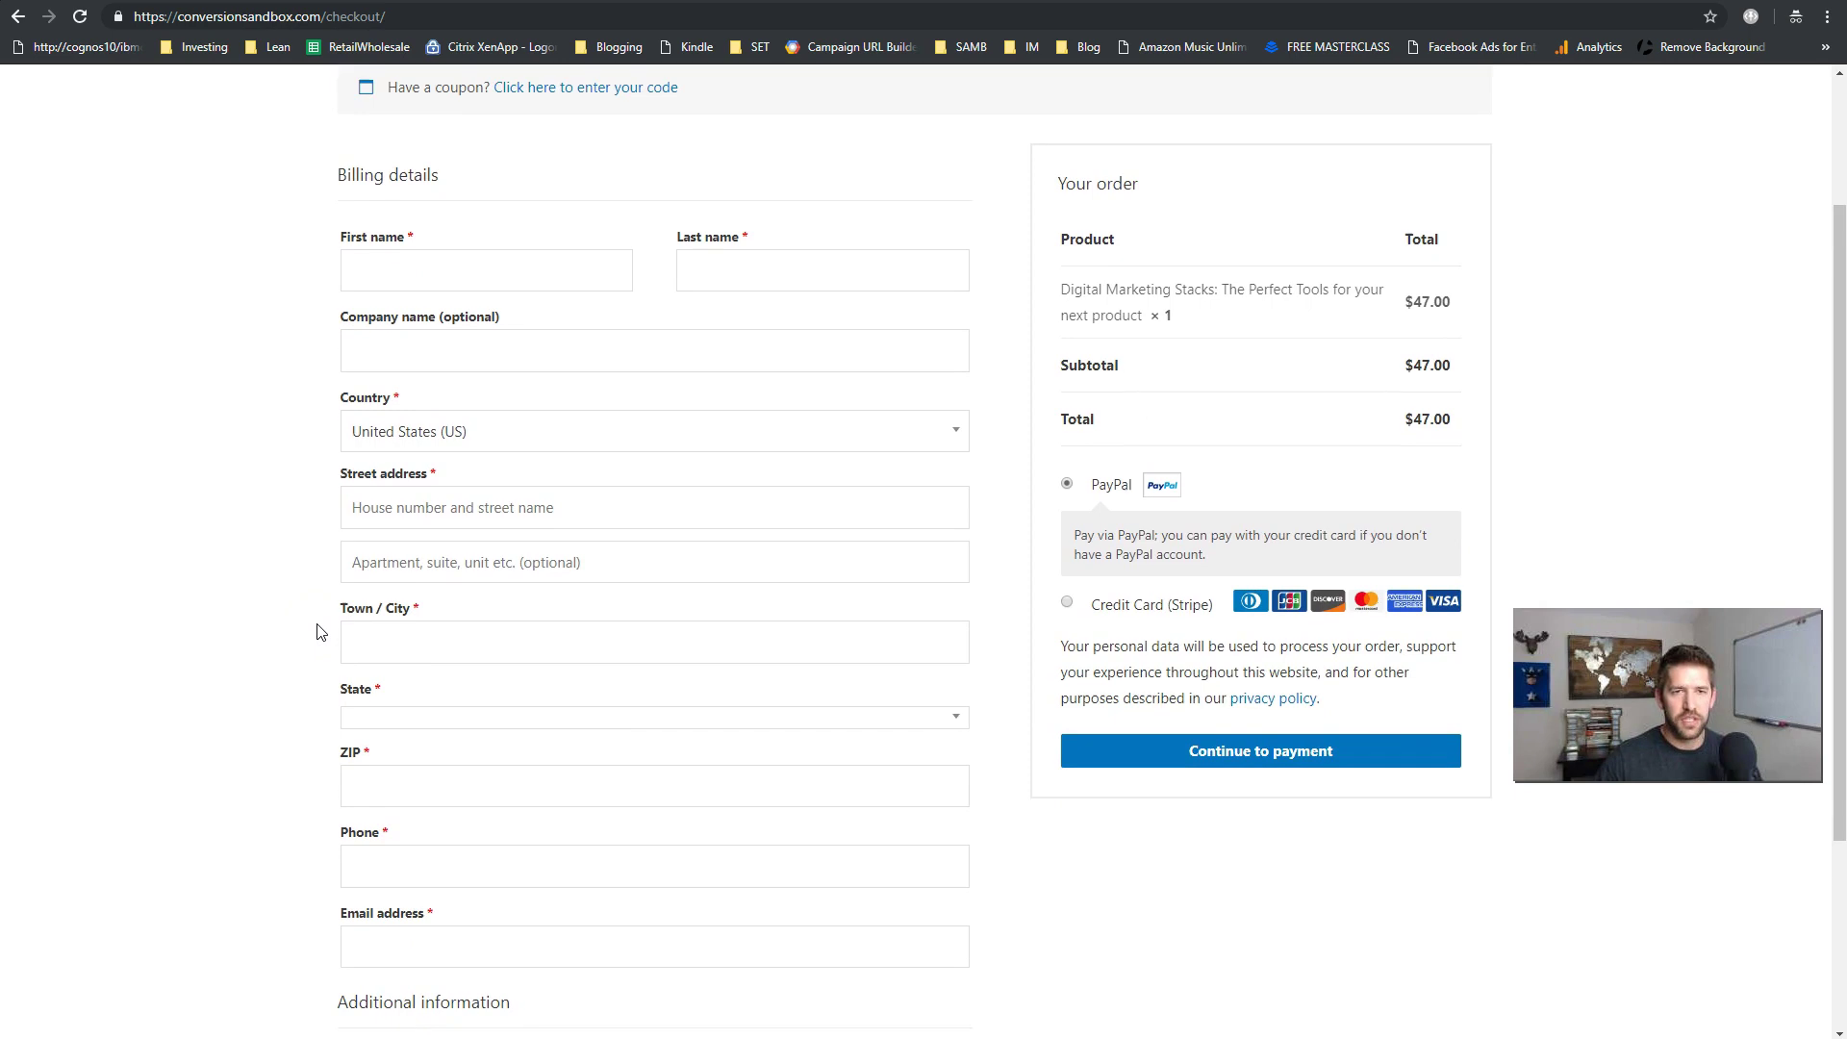
scroll(317, 631, down, 3)
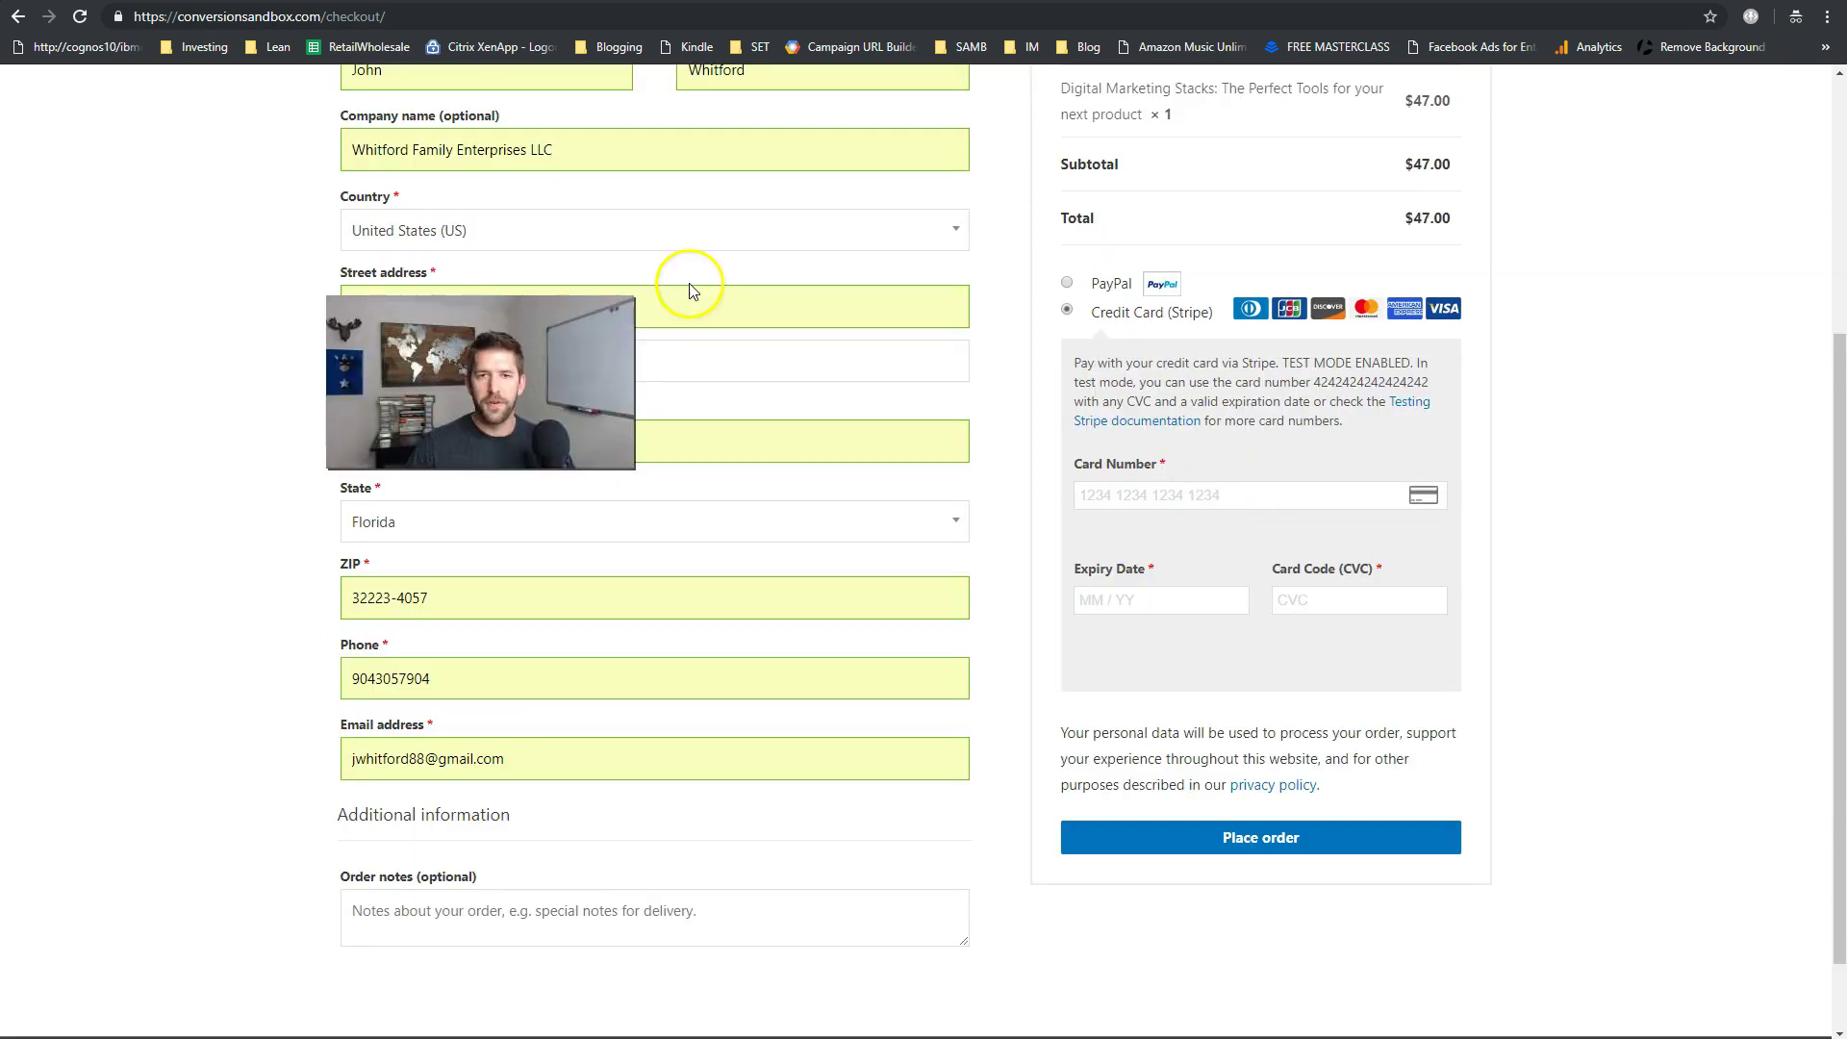
click(1207, 488)
text(42424242)
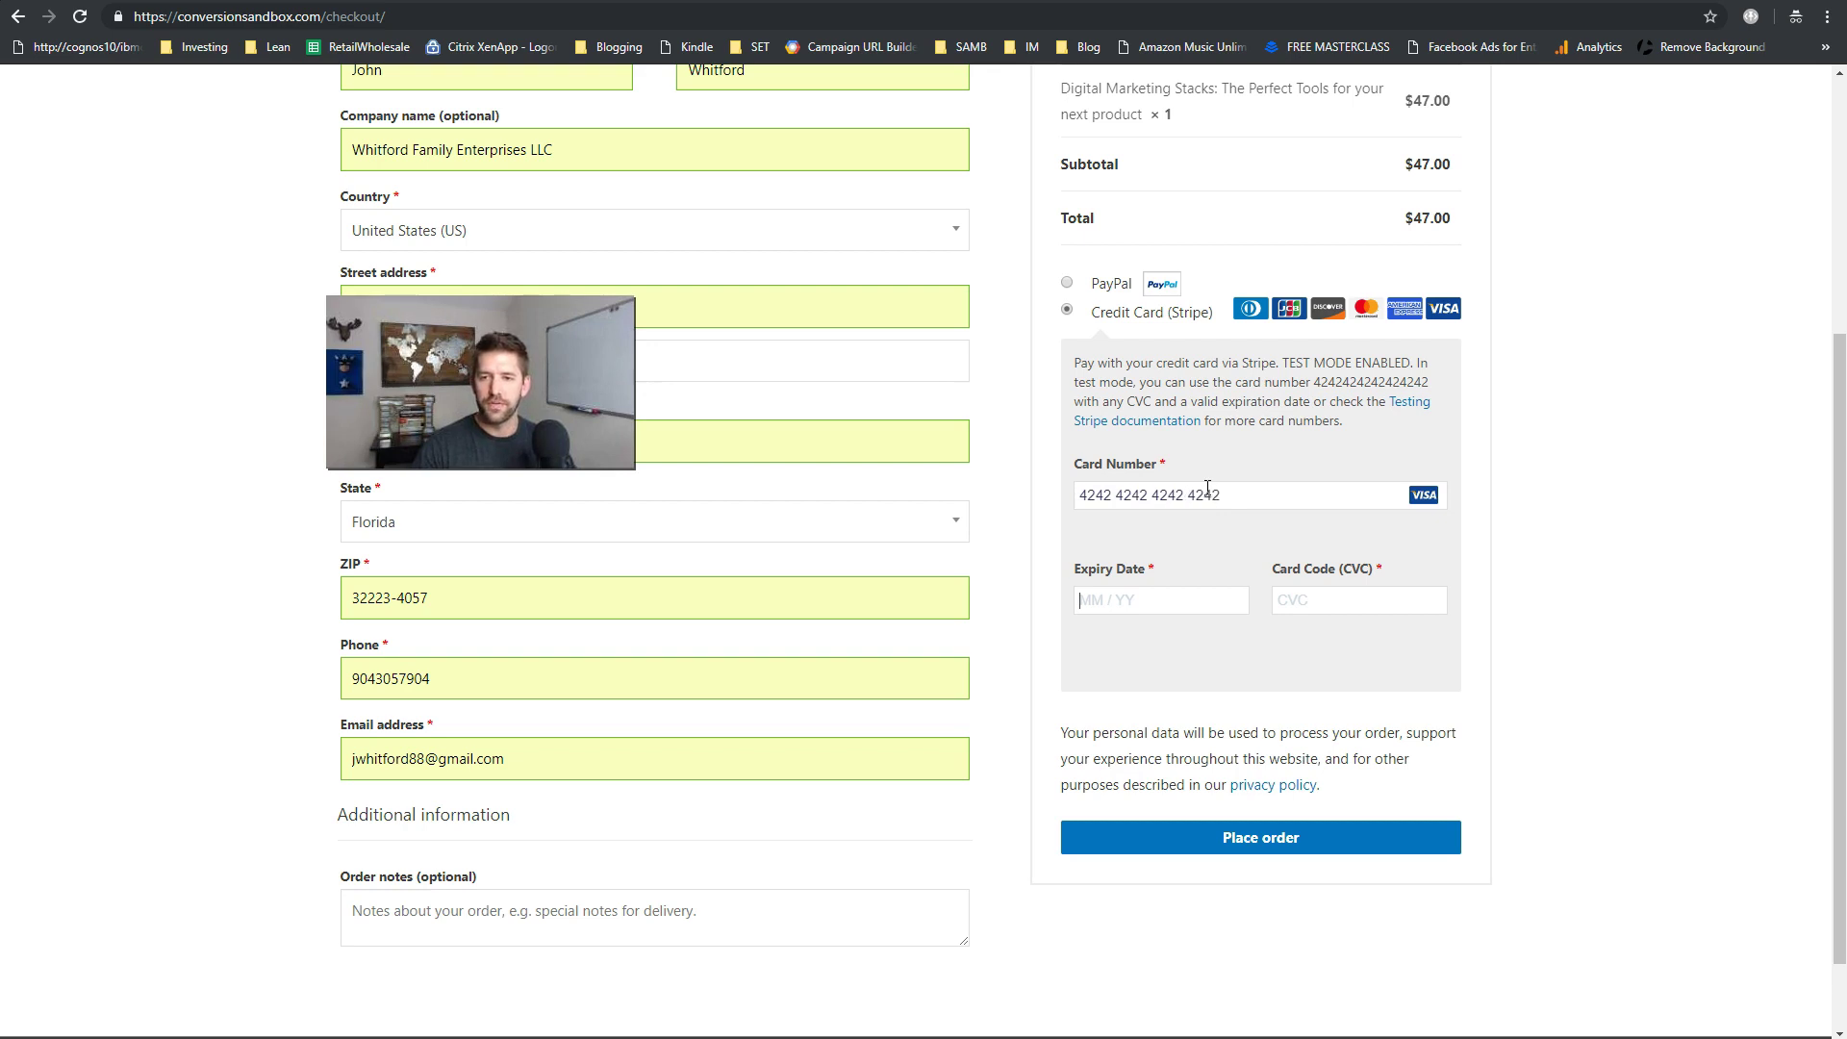
text(424242420224242)
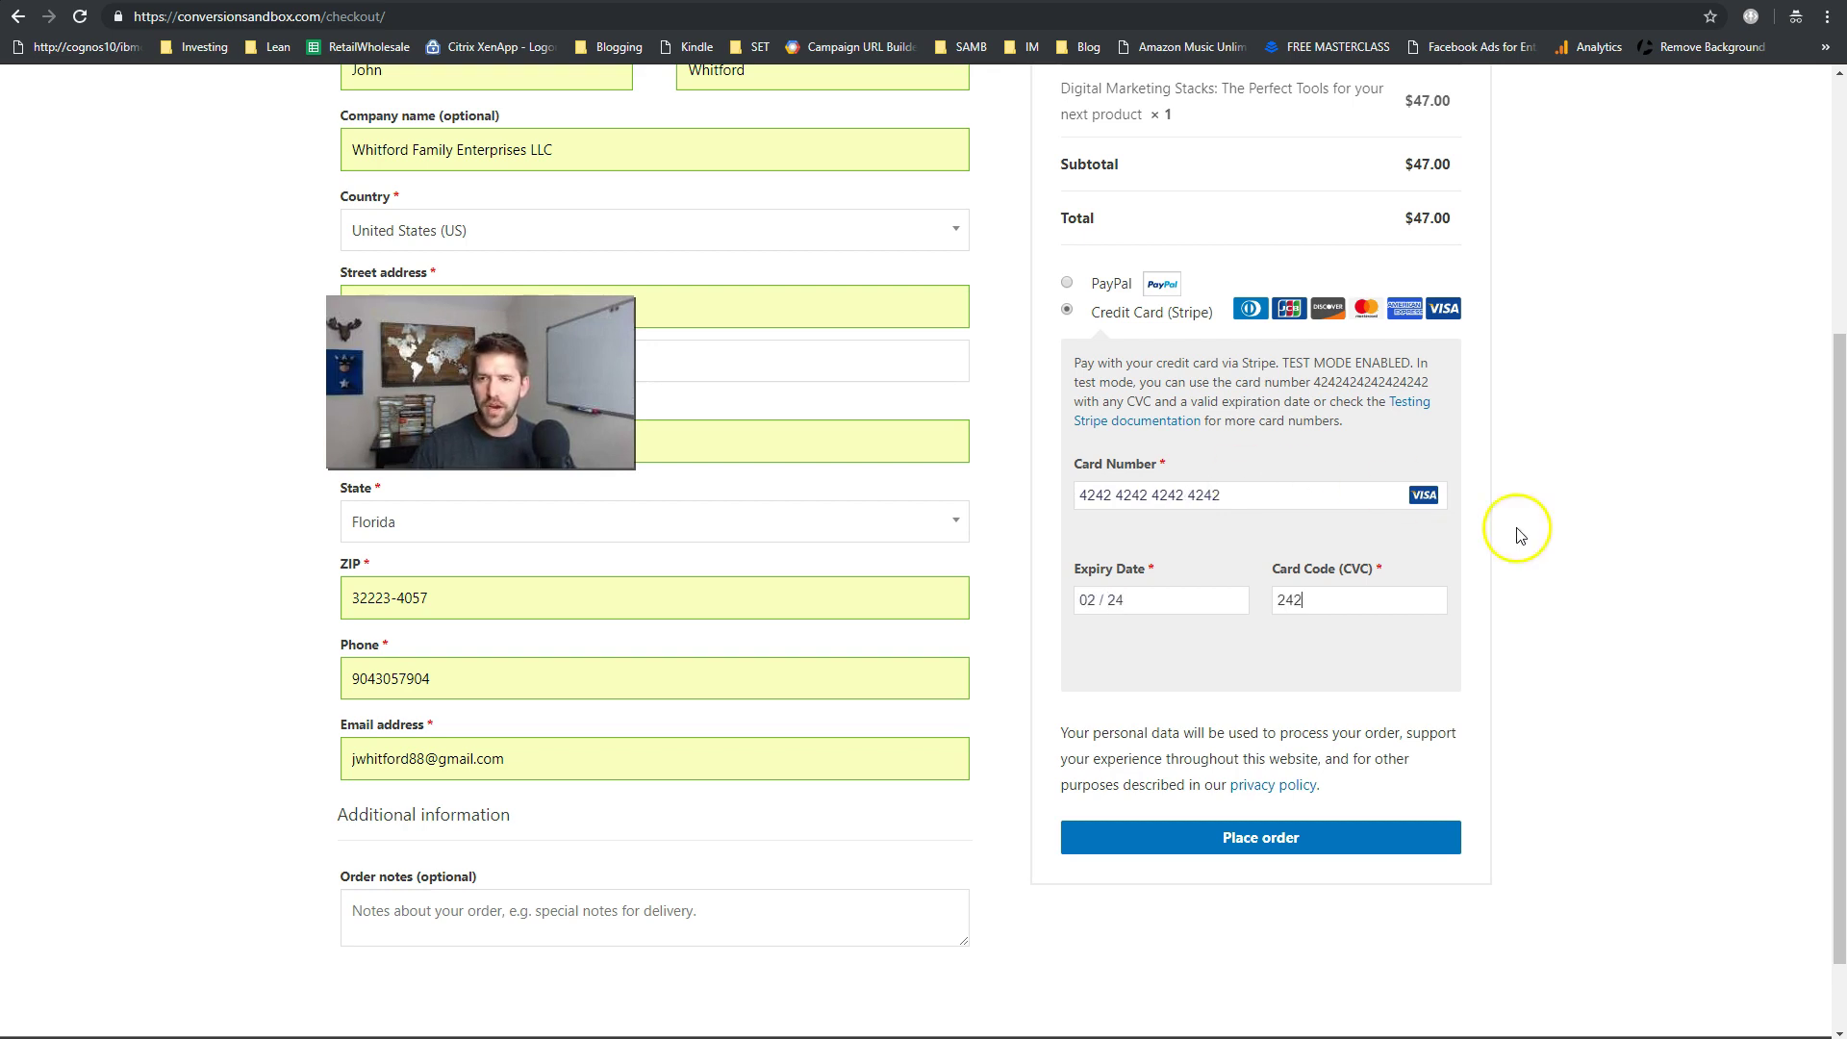
click(1285, 853)
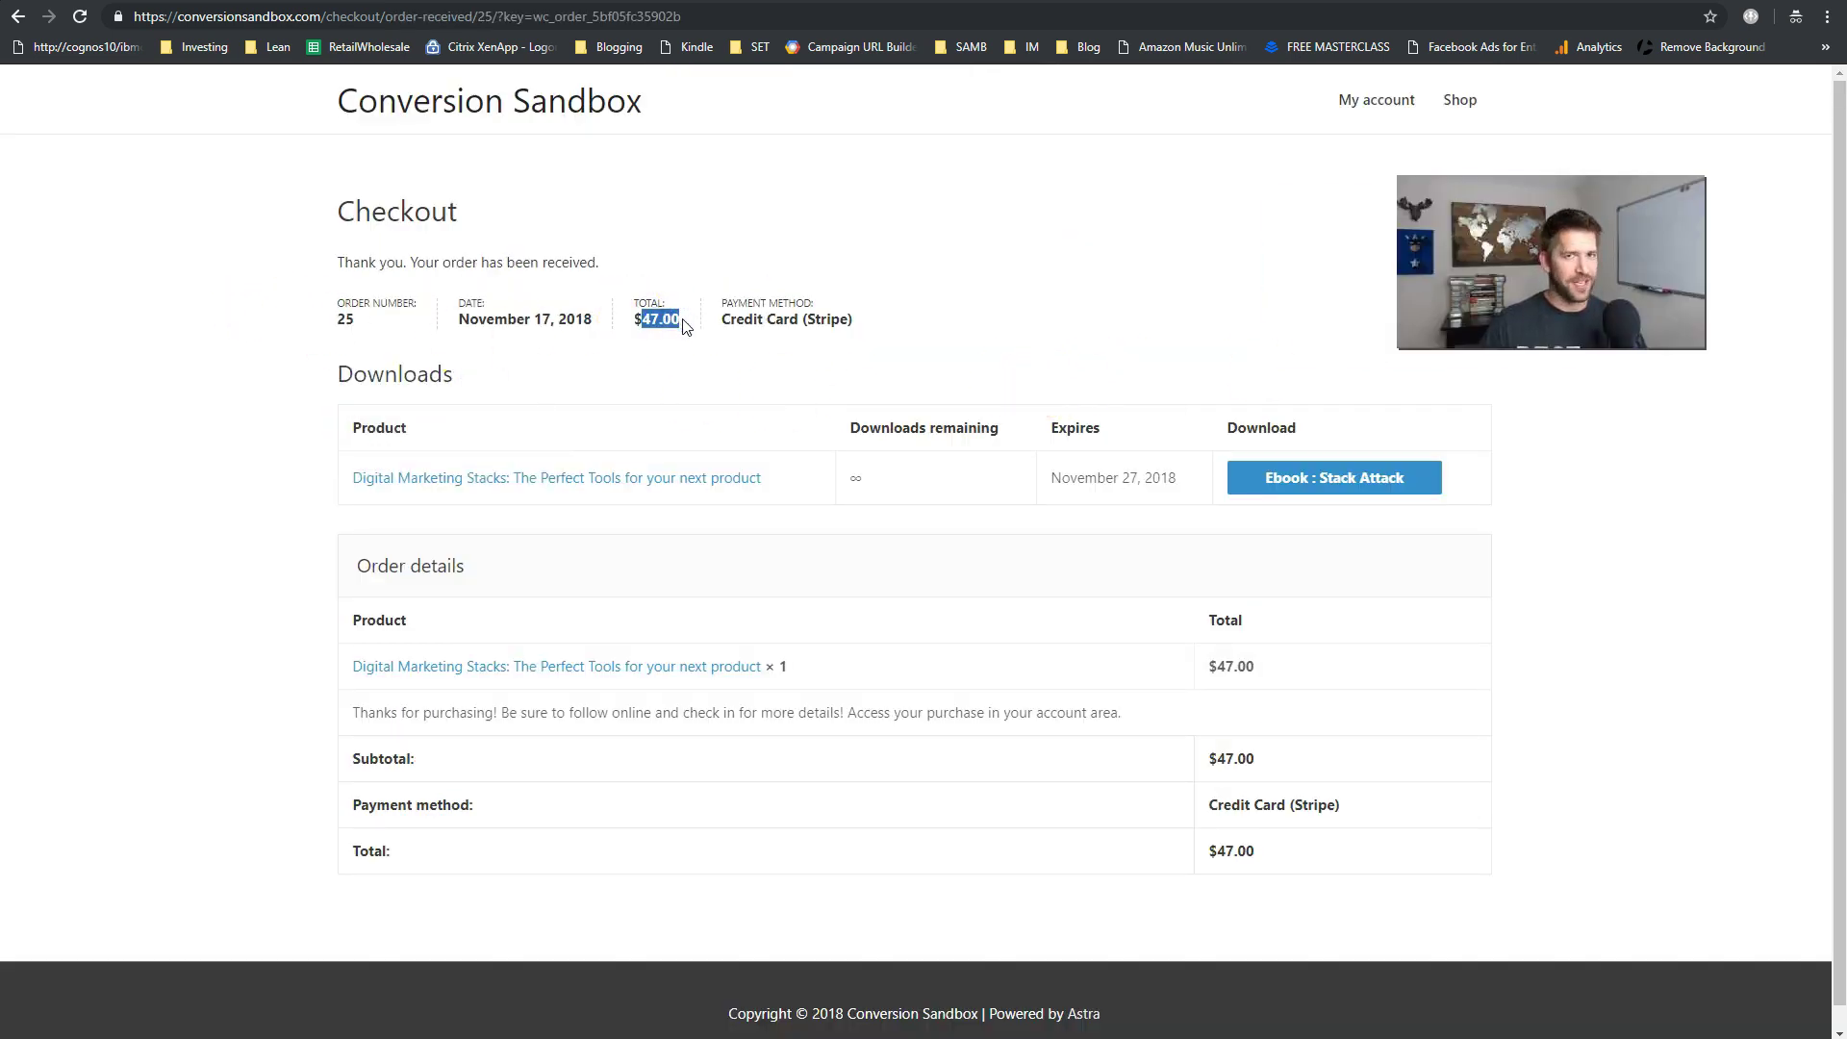
- Start the Ebook : Stack Attack download from the order's Downloads table
click(742, 367)
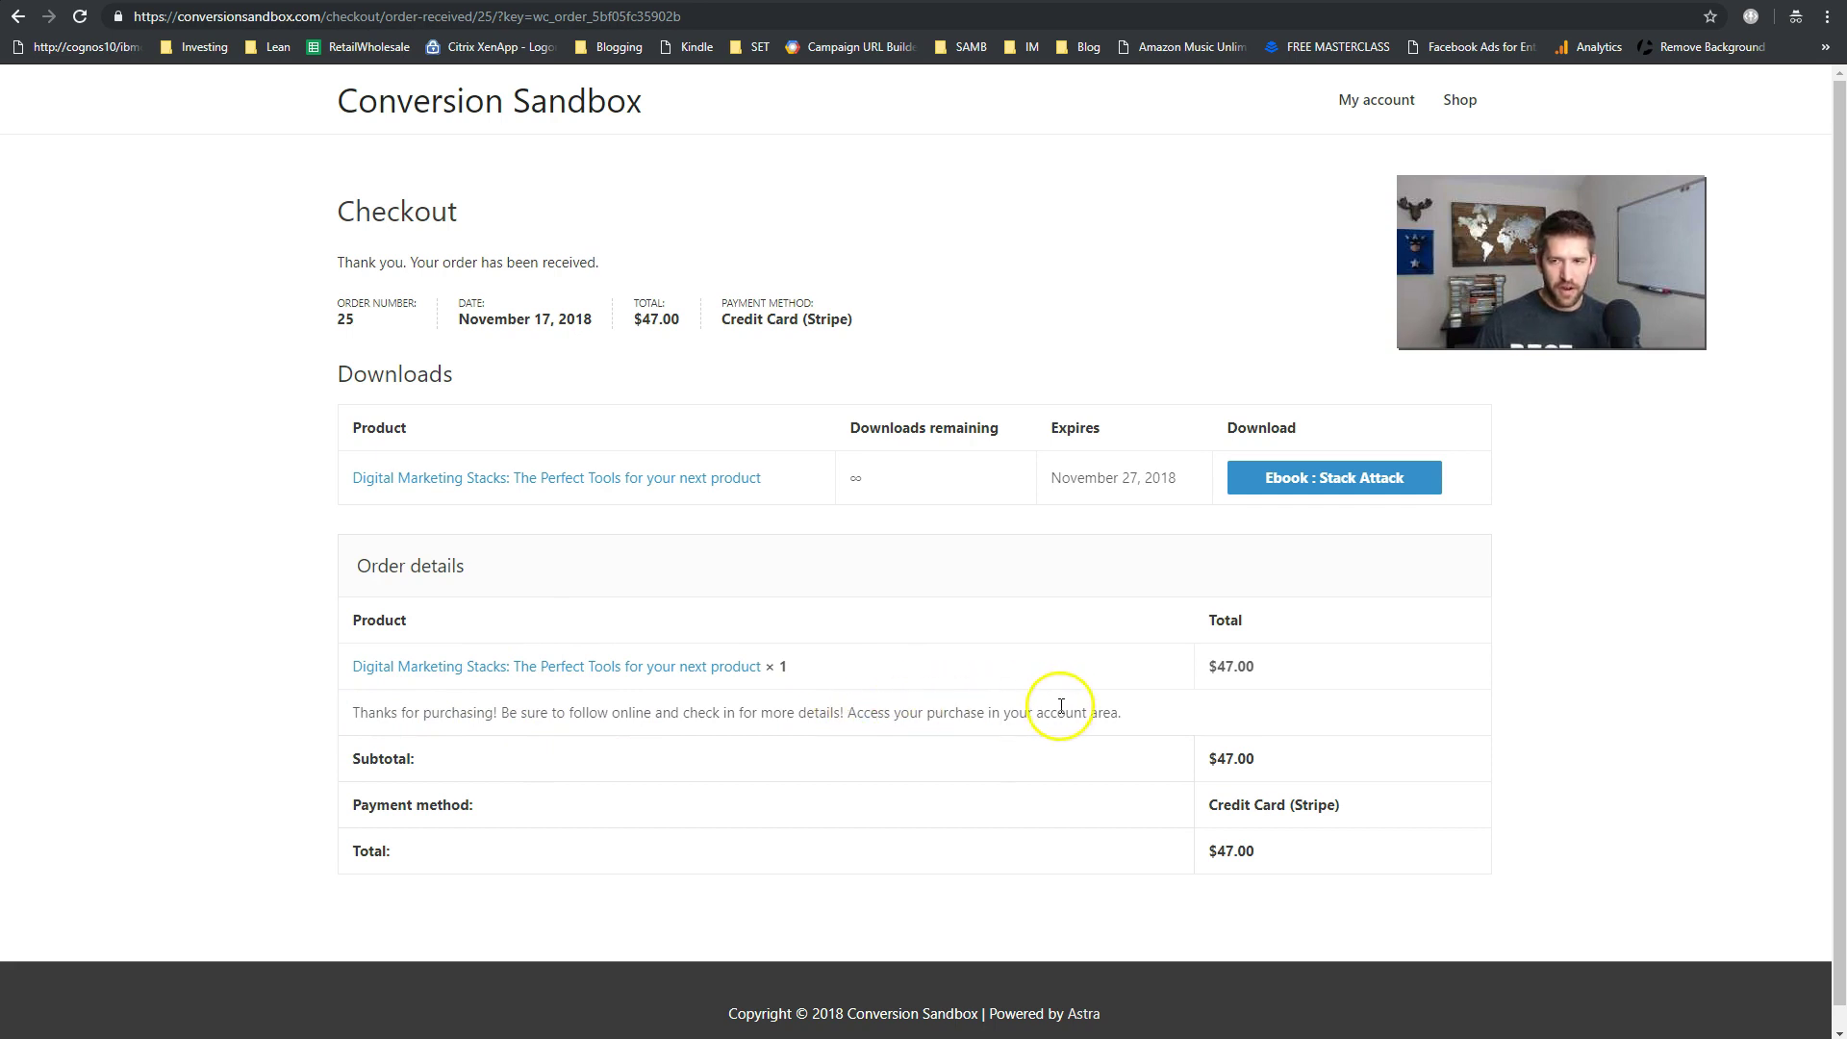
click(1322, 493)
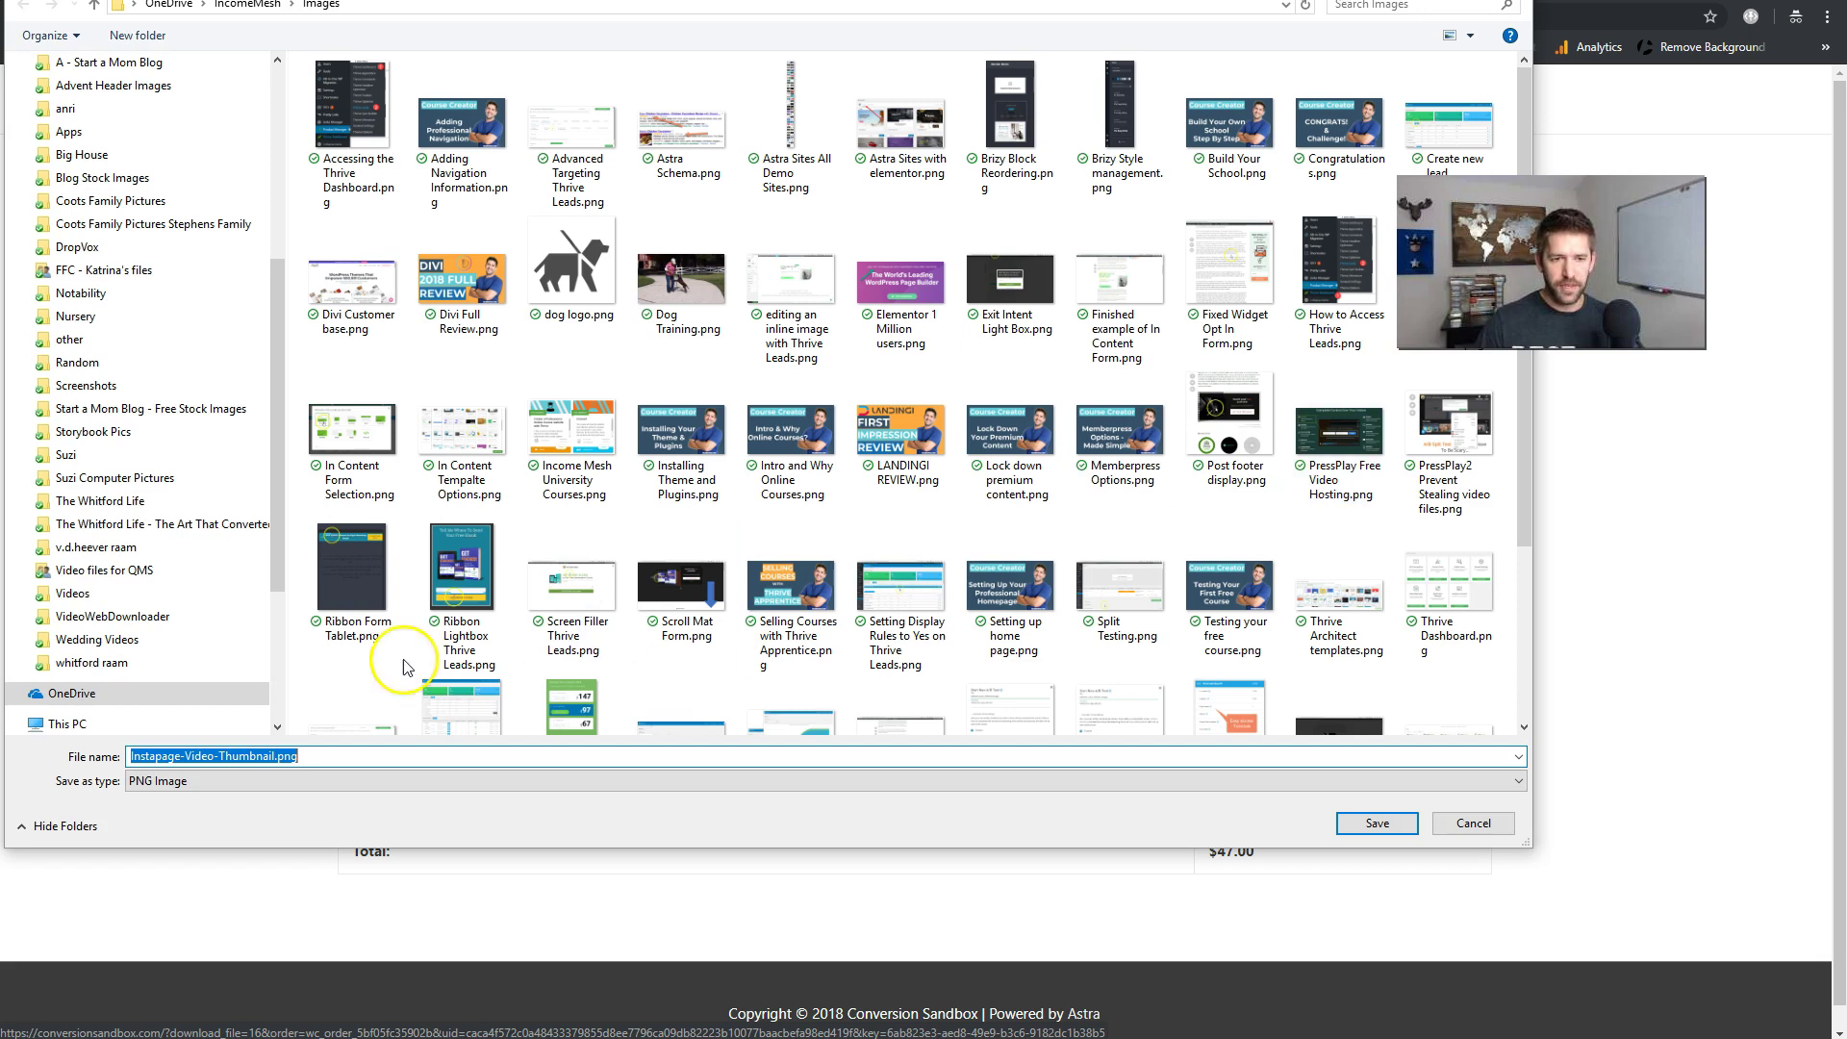
- Save Instapage-Video-Thumbnail.png, view it in Photos, then close Photos
click(1378, 822)
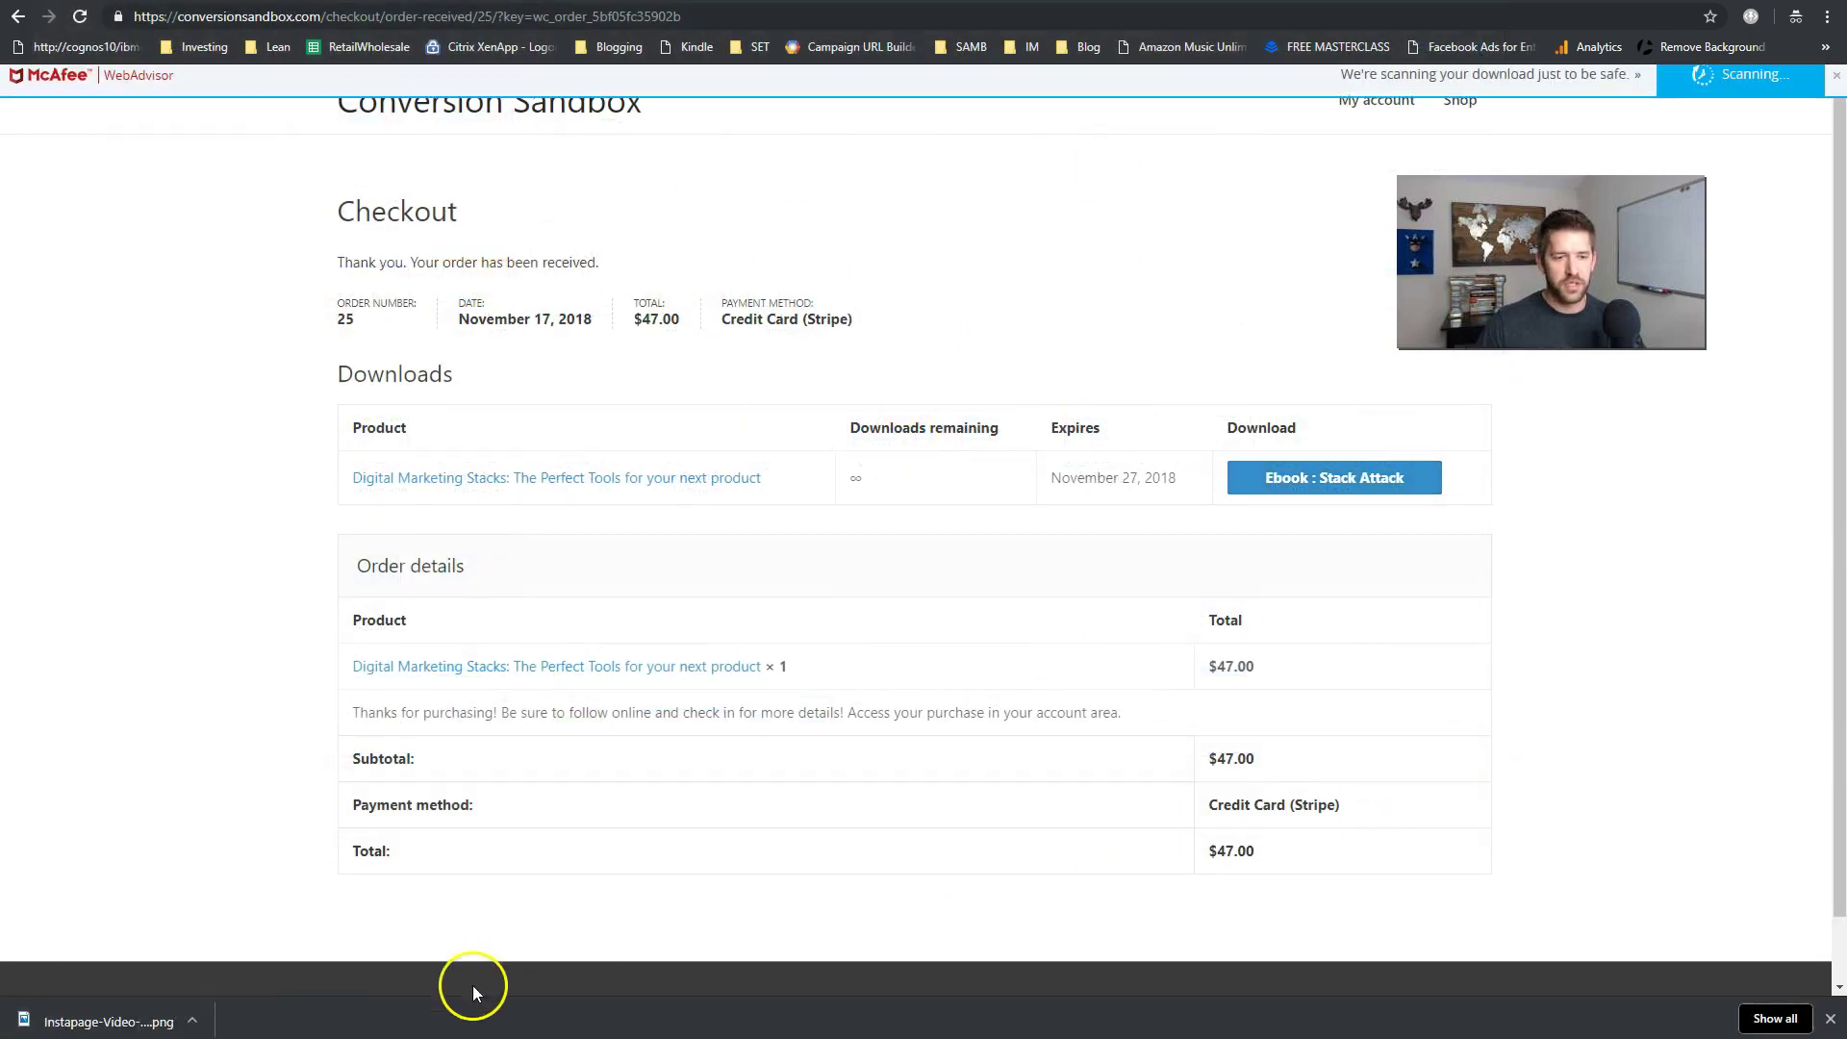
click(166, 1016)
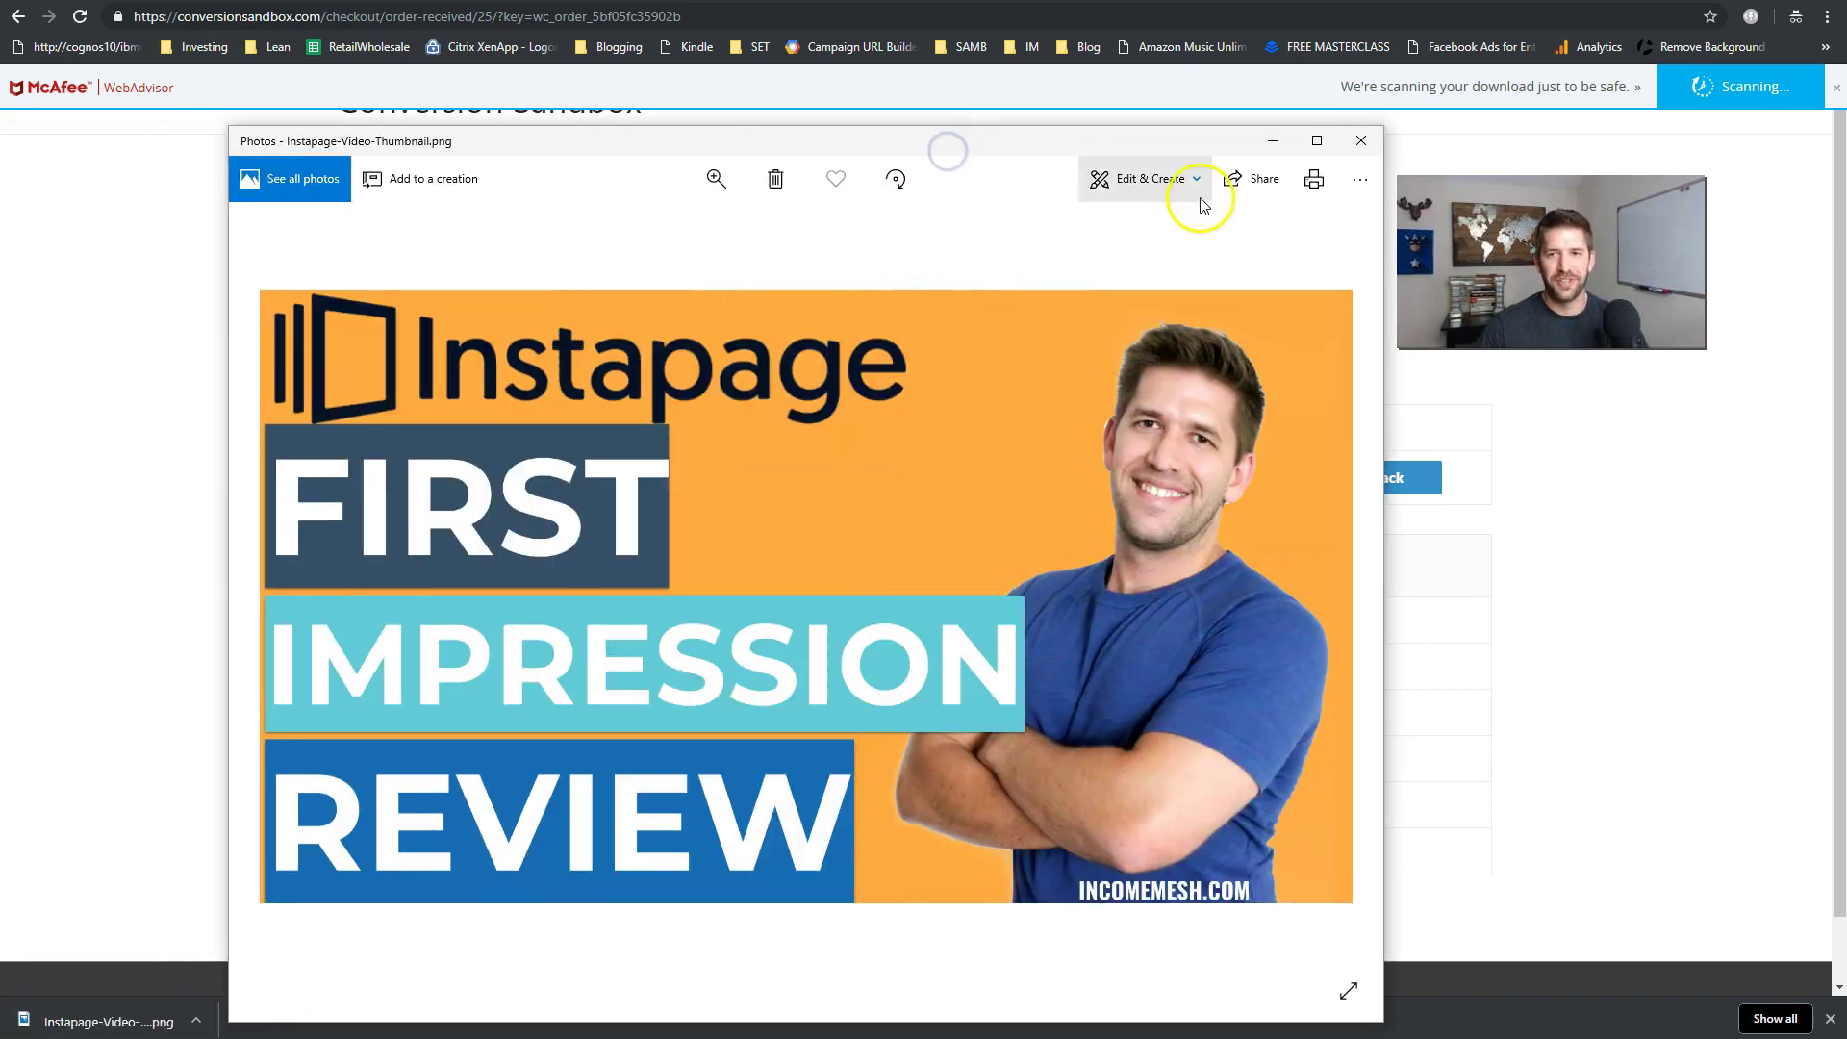
click(1359, 142)
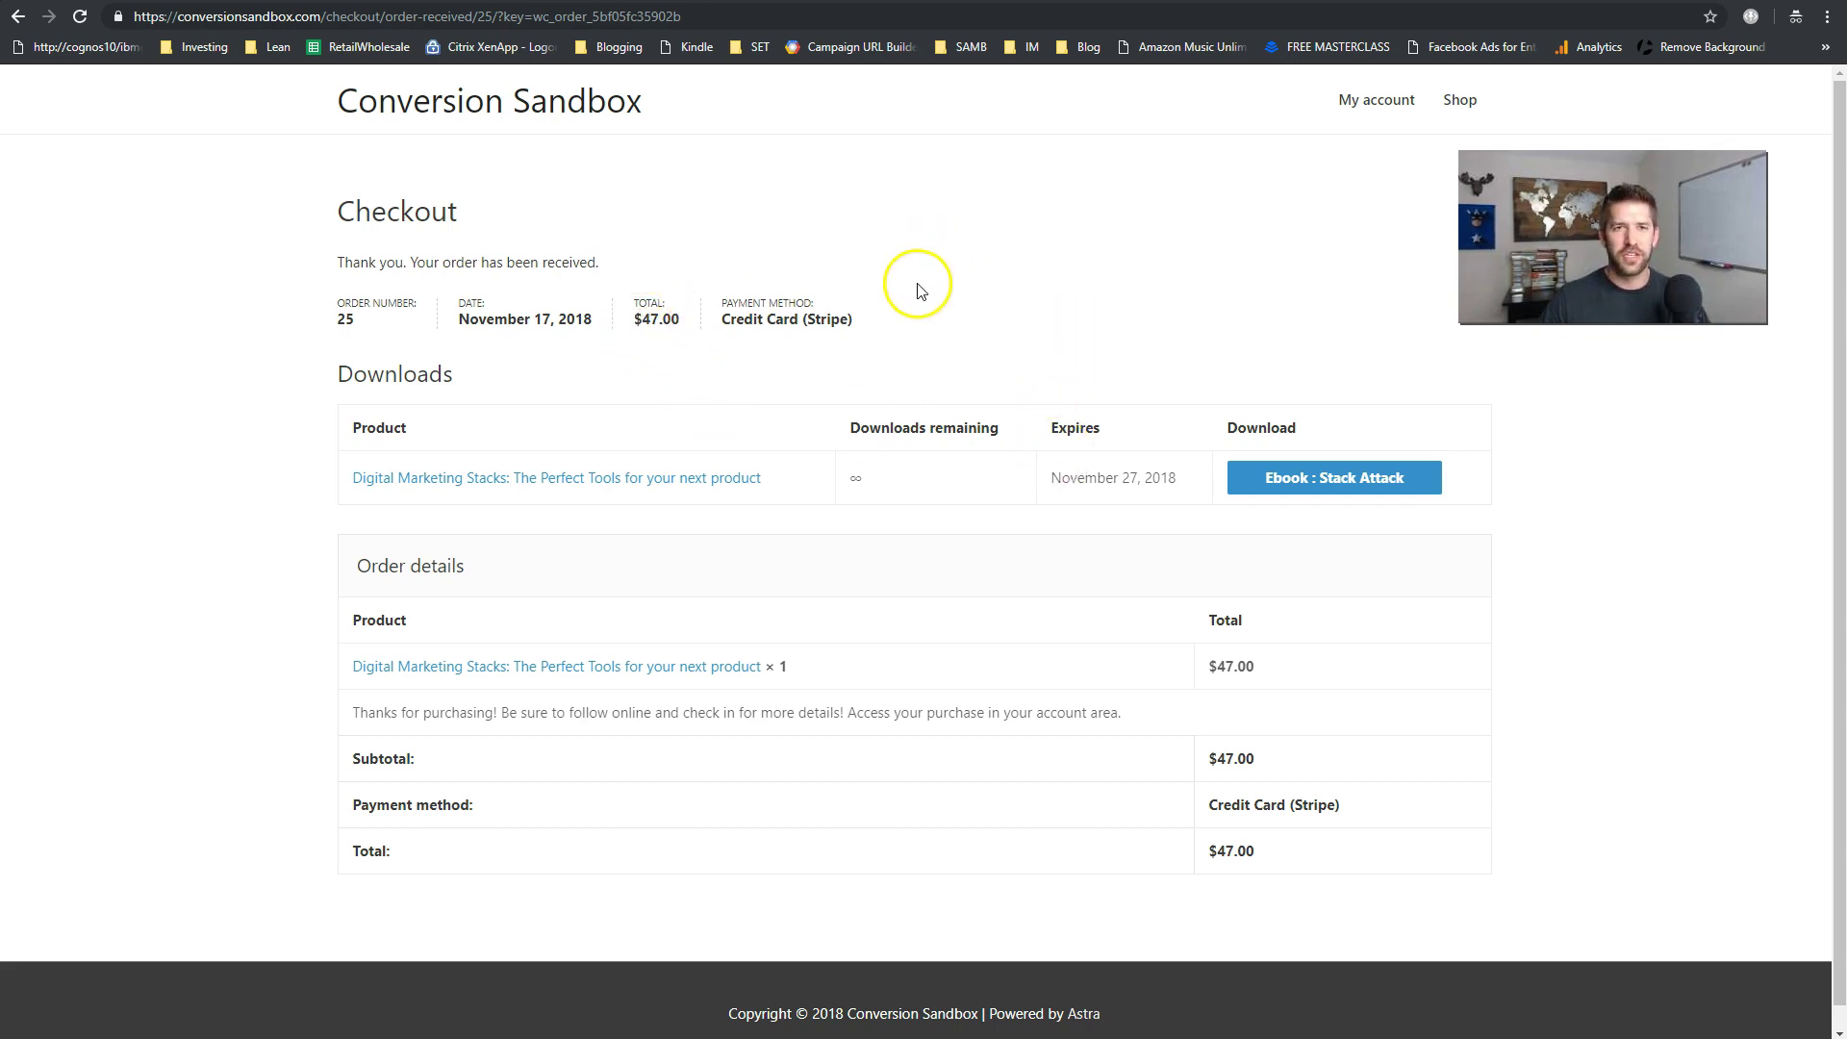
- Go to the storefront's My account page to reach the customer login form
click(1381, 110)
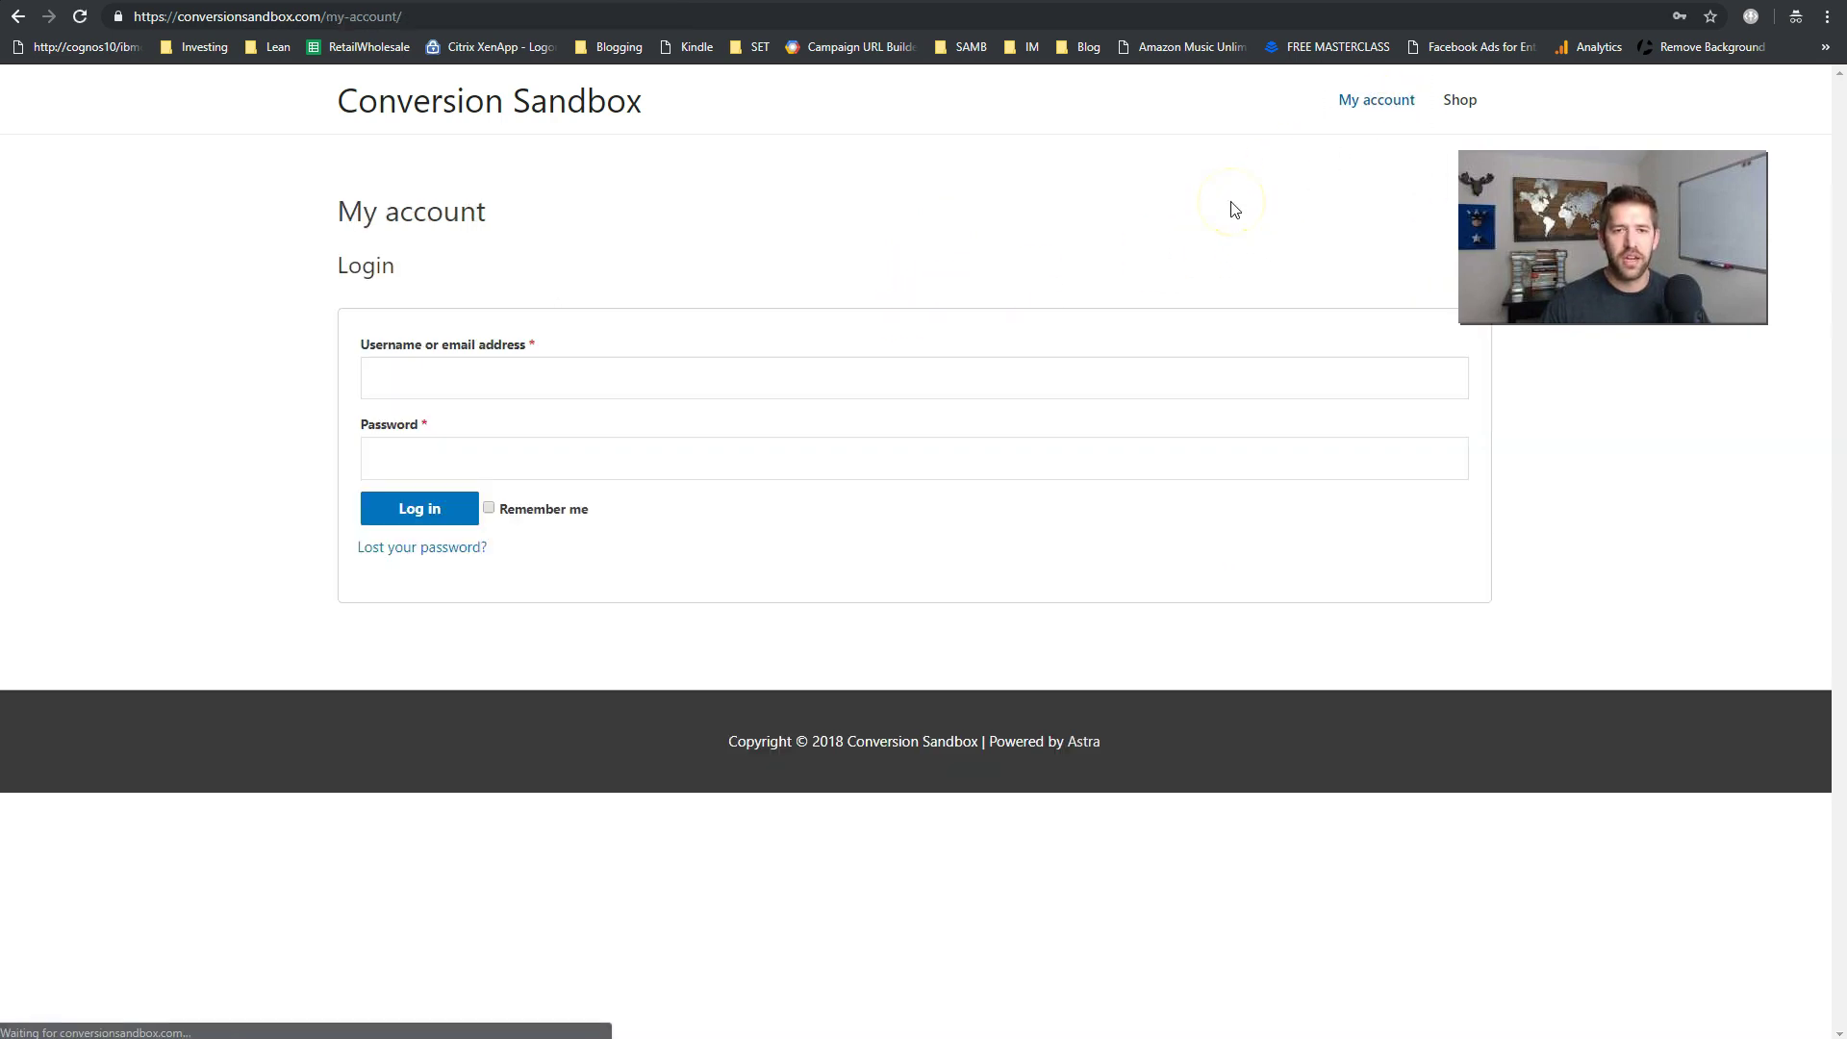
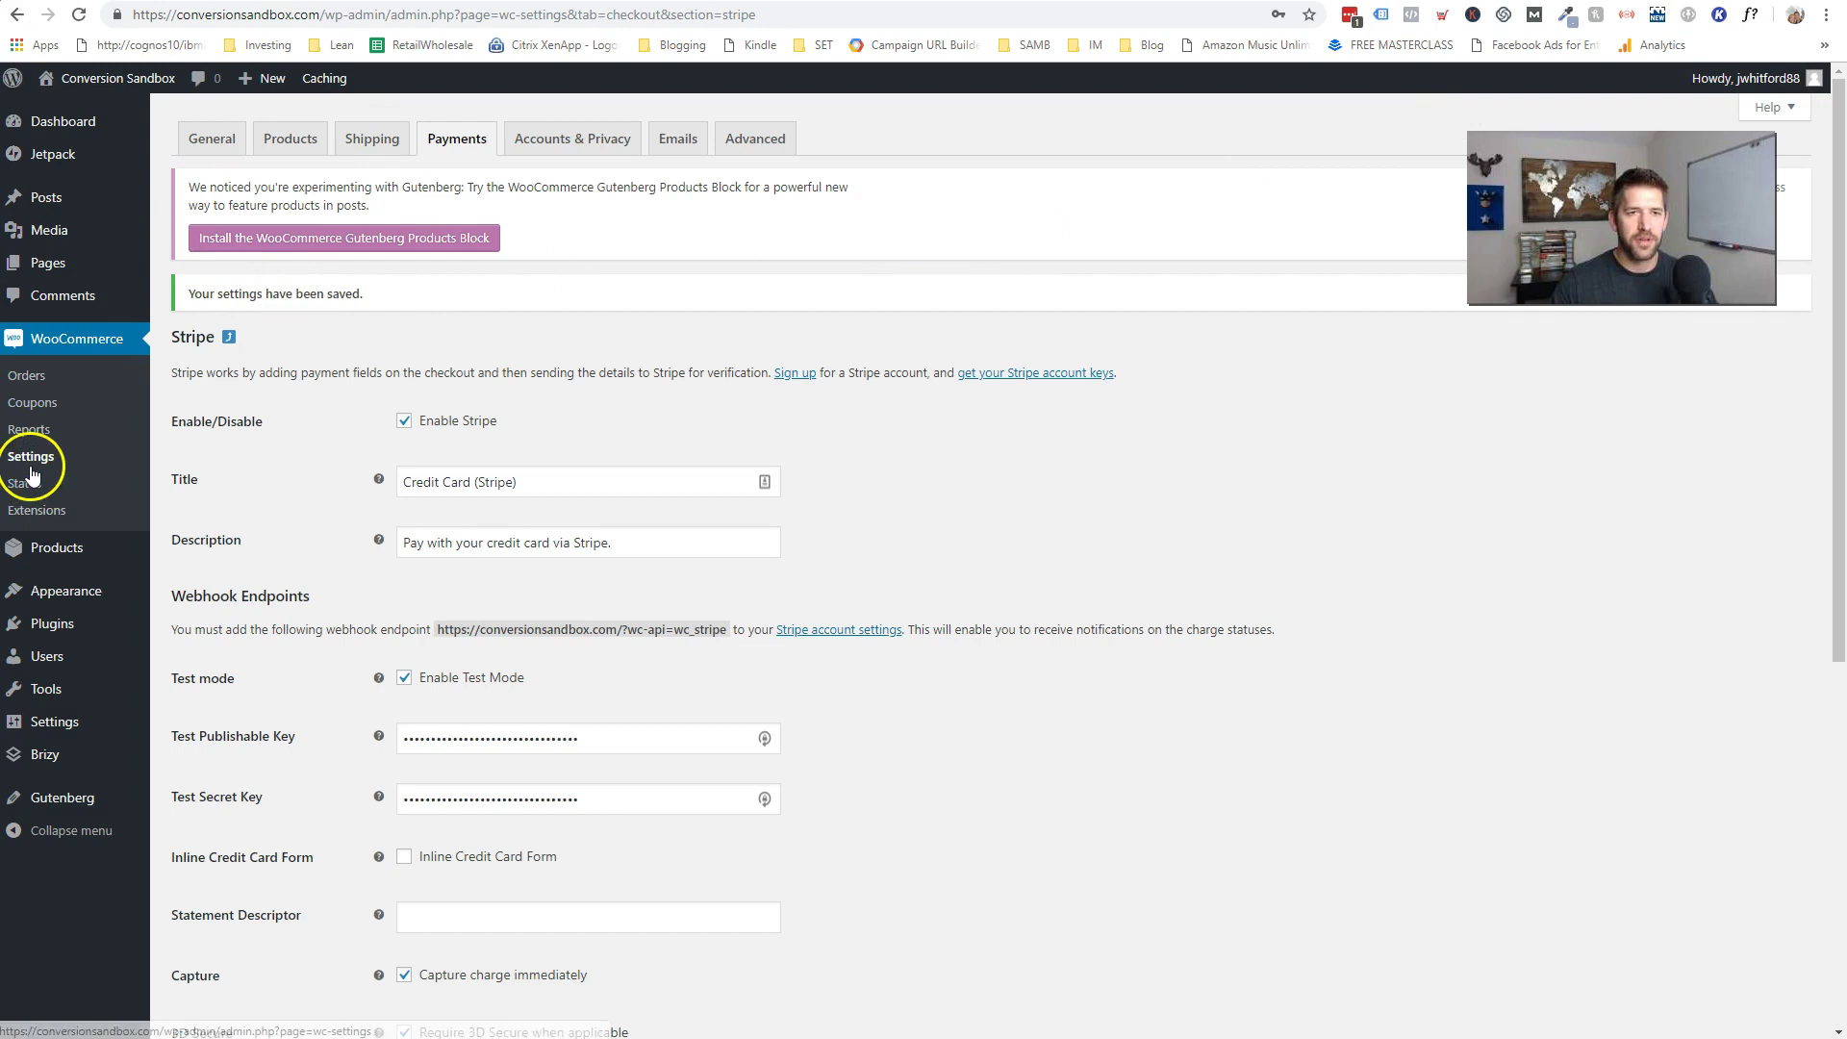
- In Accounts & Privacy, turn off guest checkout and enable customer login and account creation at checkout
click(574, 144)
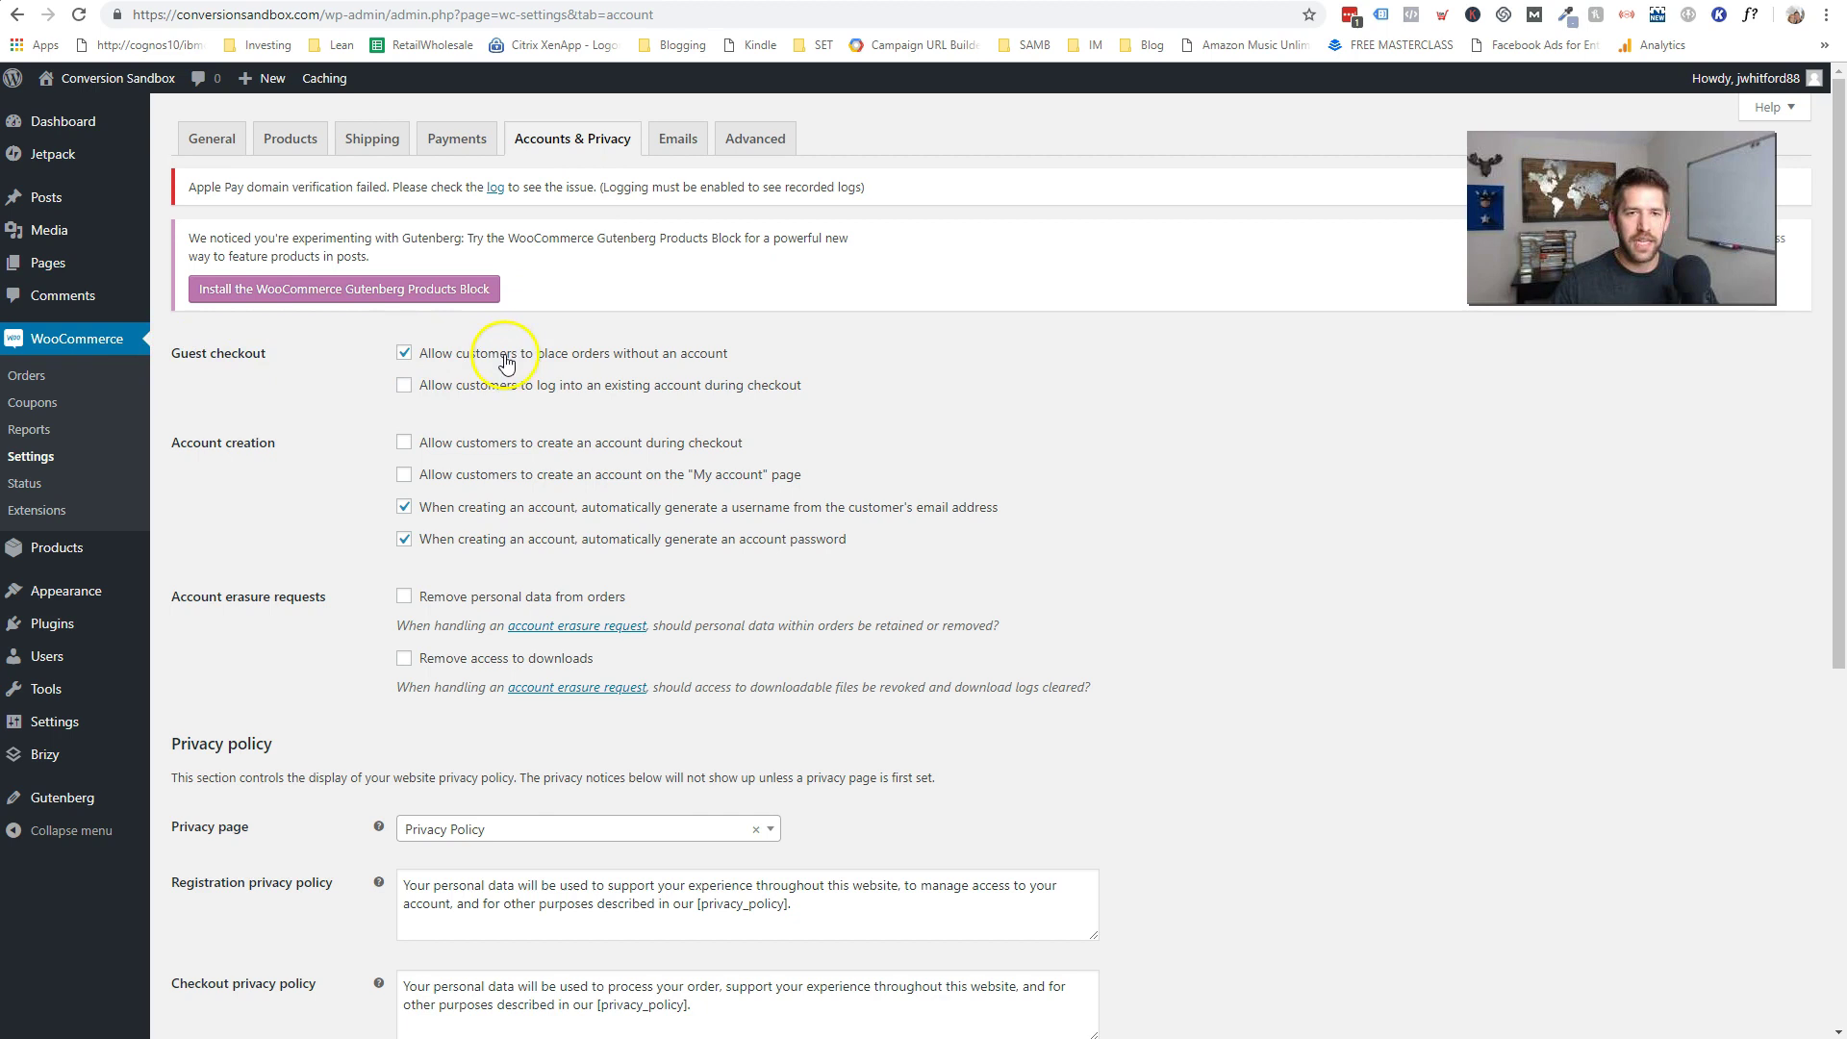
click(404, 354)
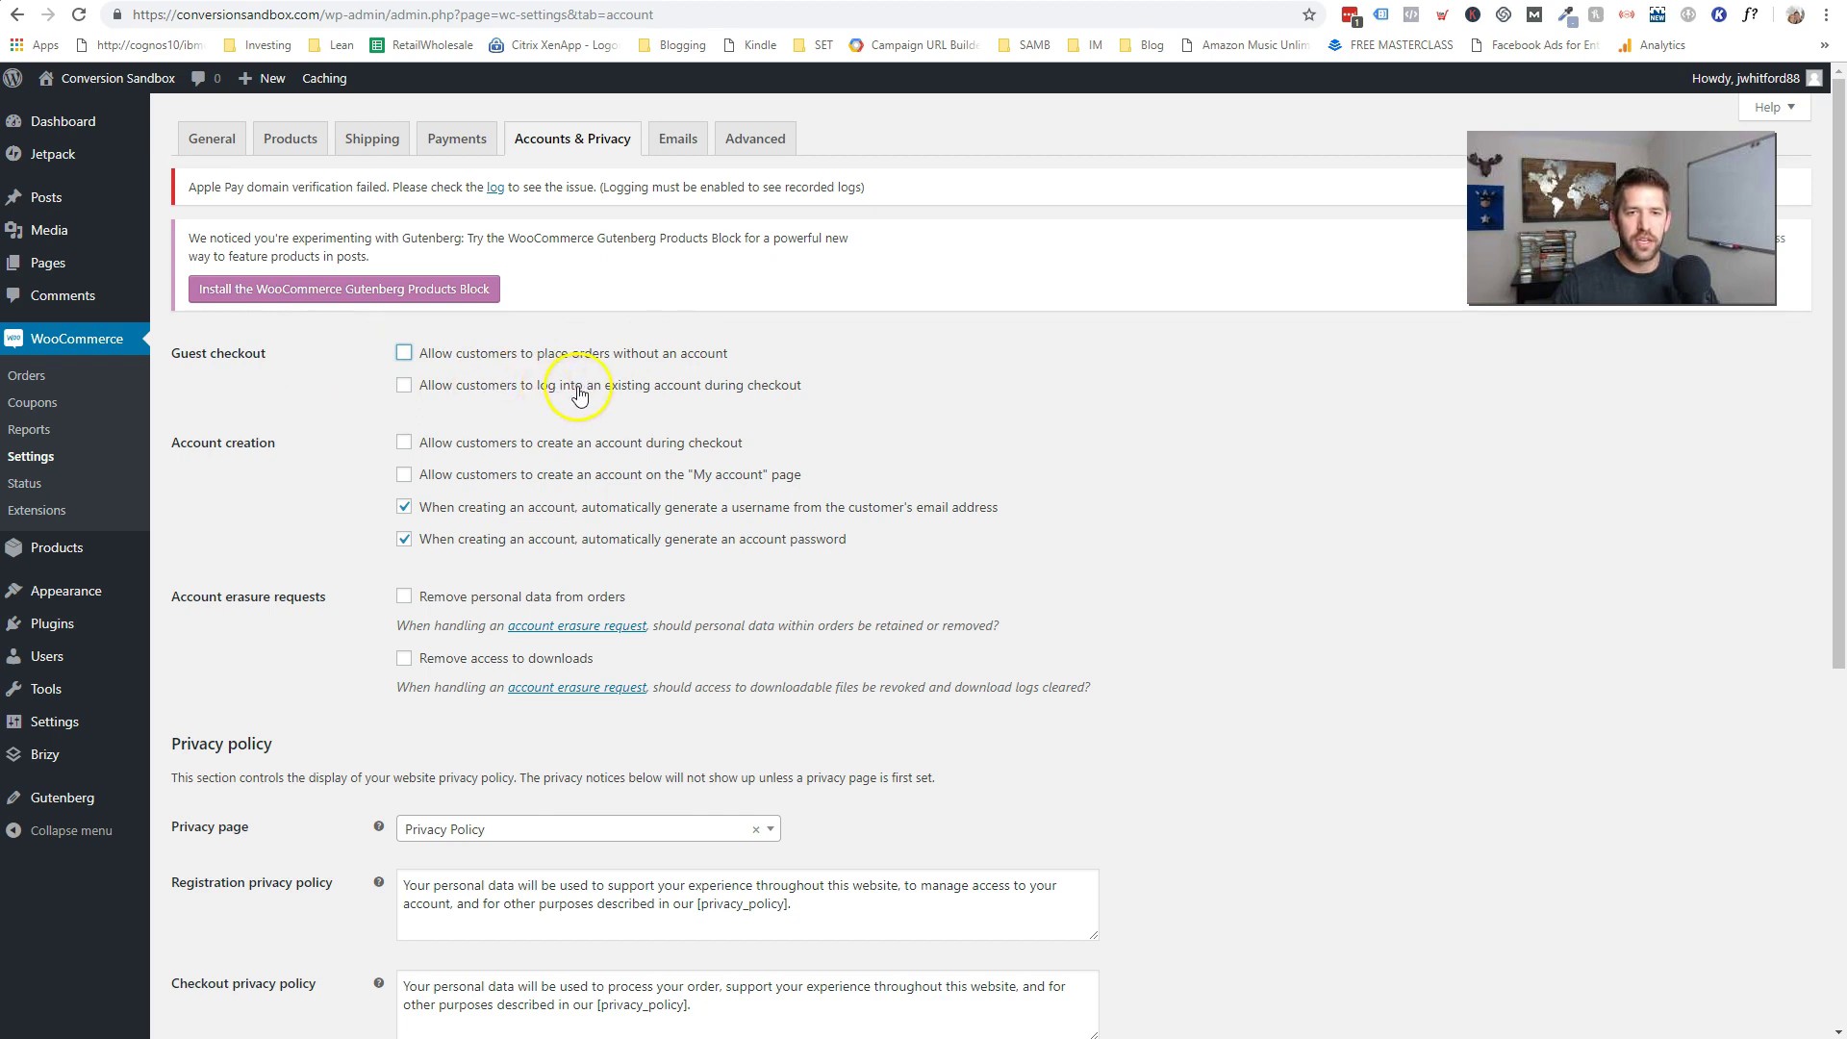
click(404, 385)
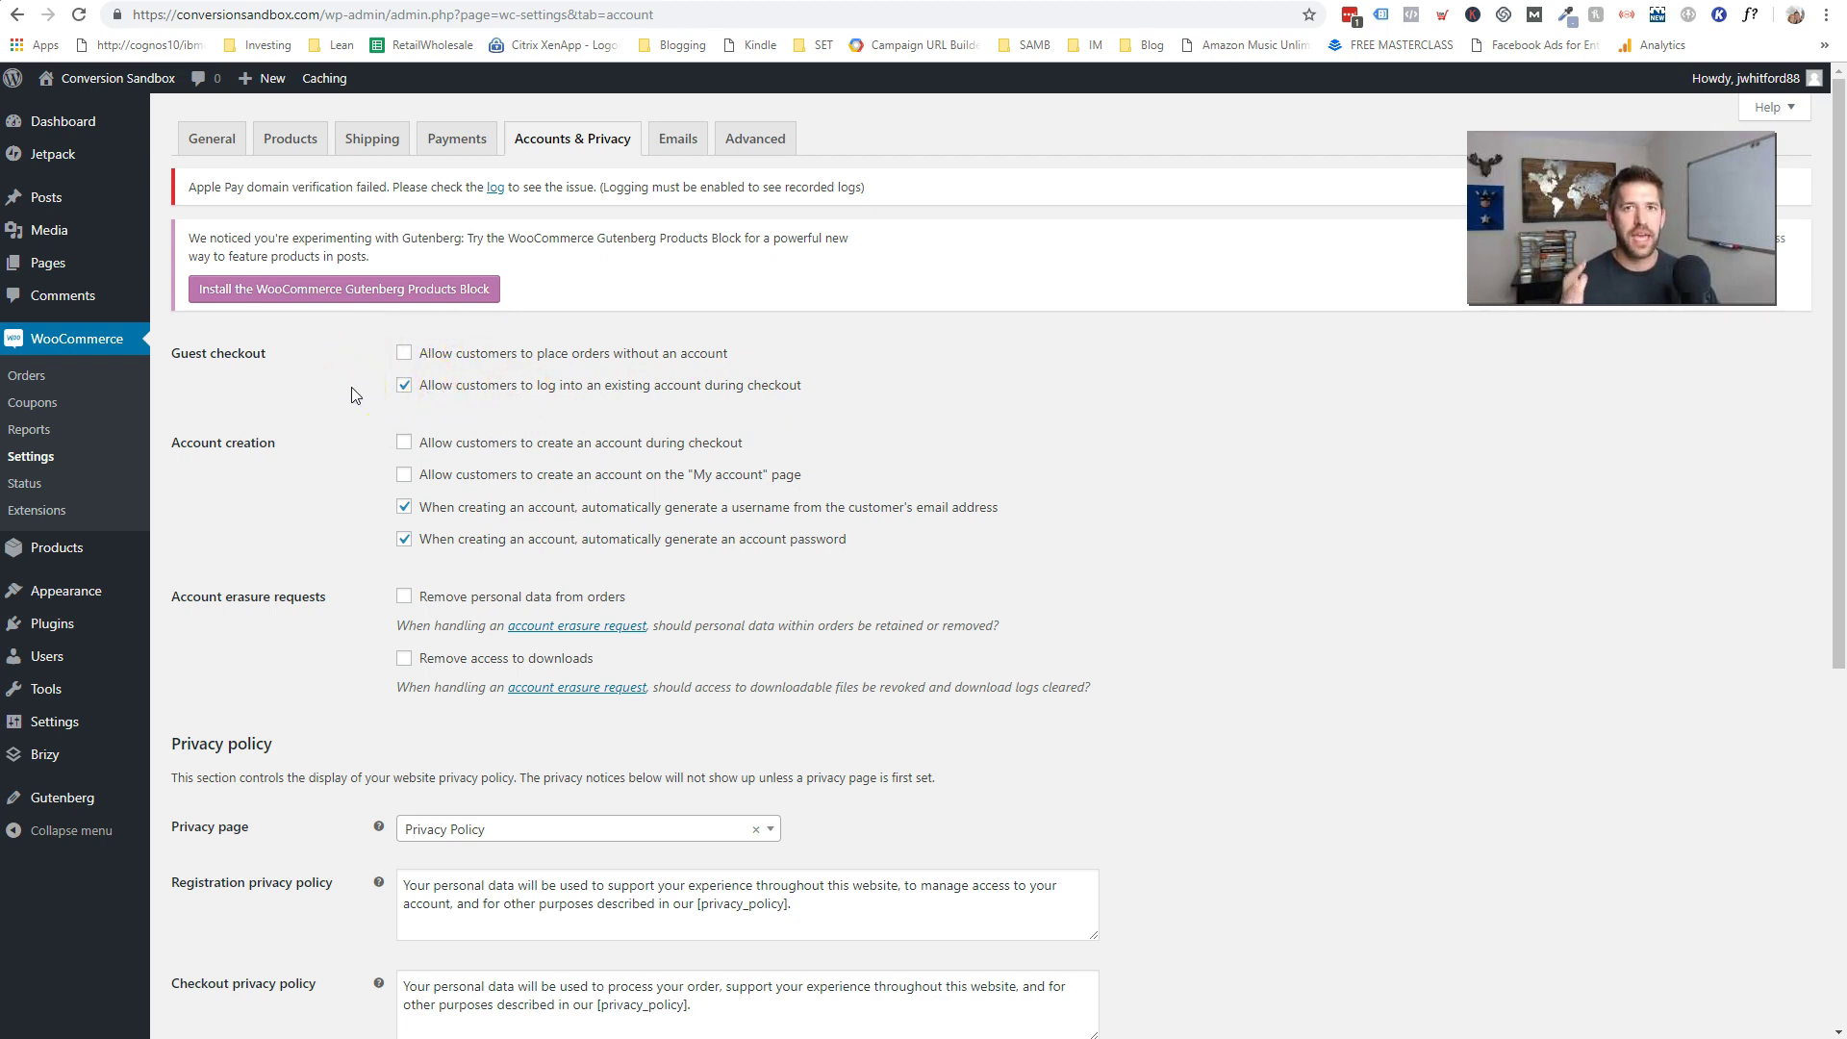
scroll(350, 387, down, 1)
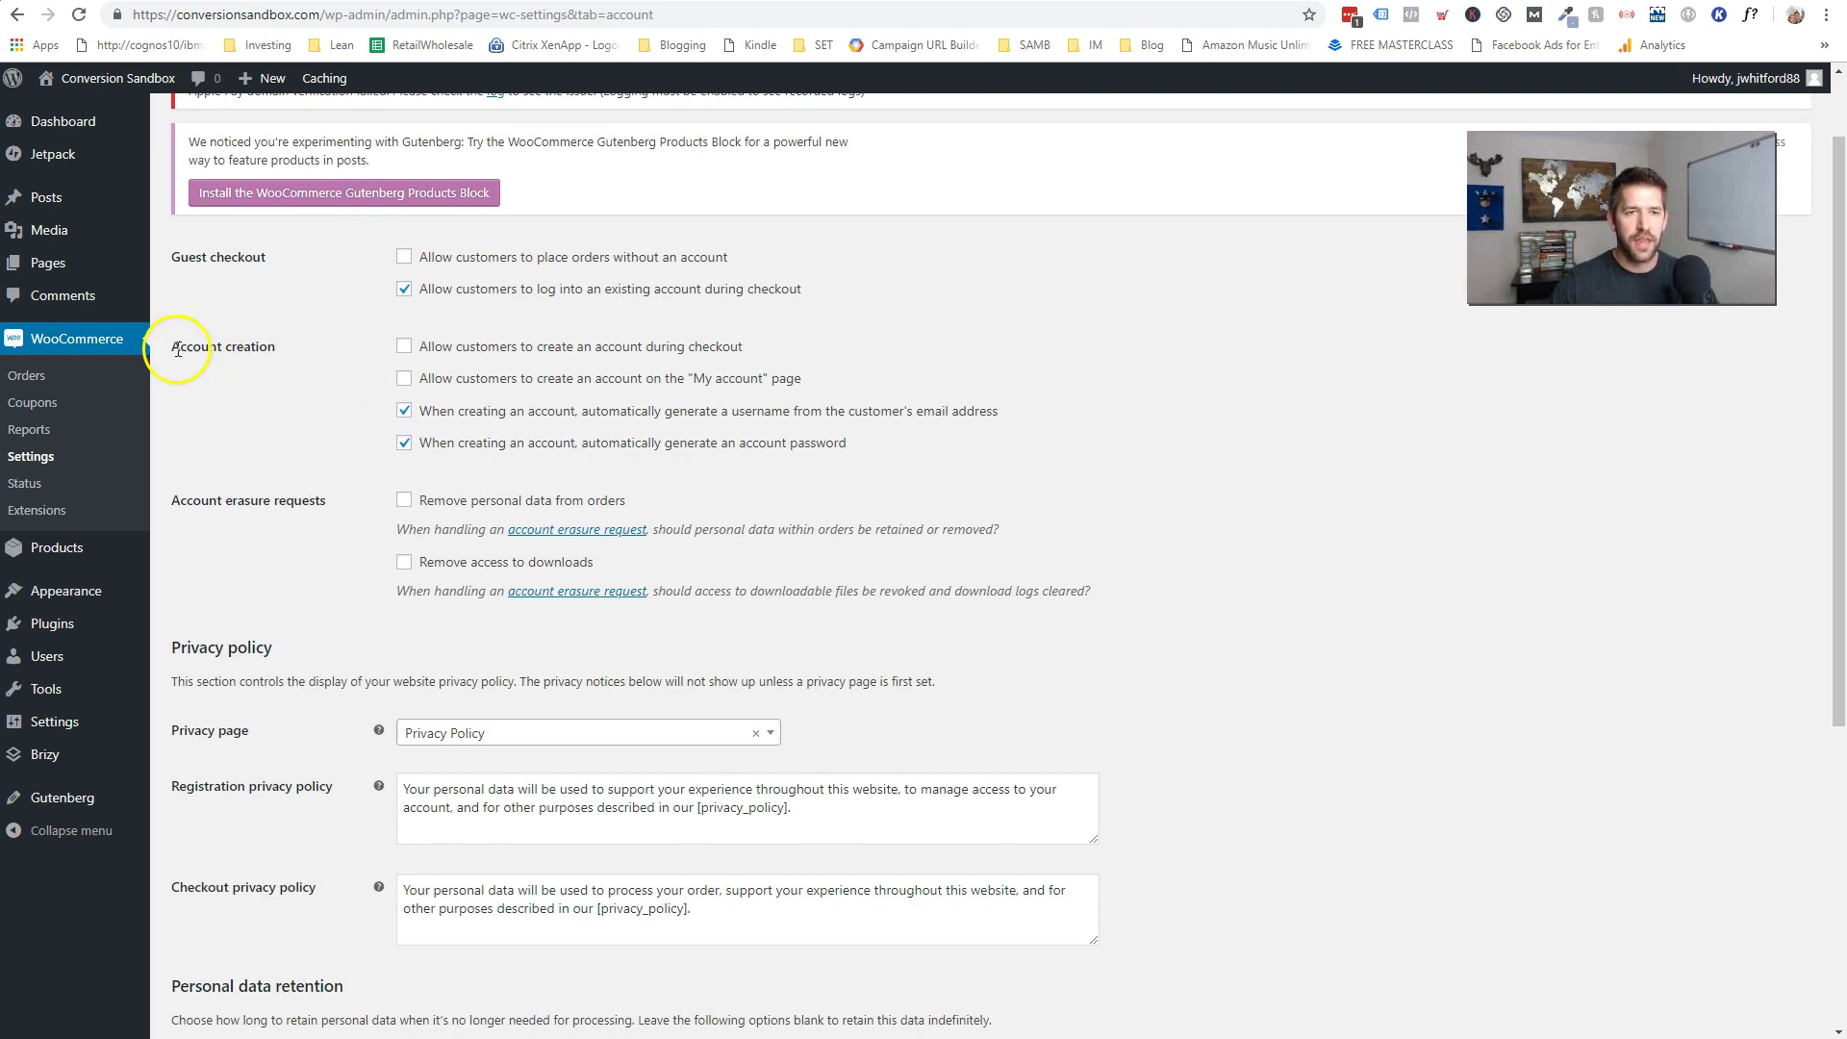
click(406, 349)
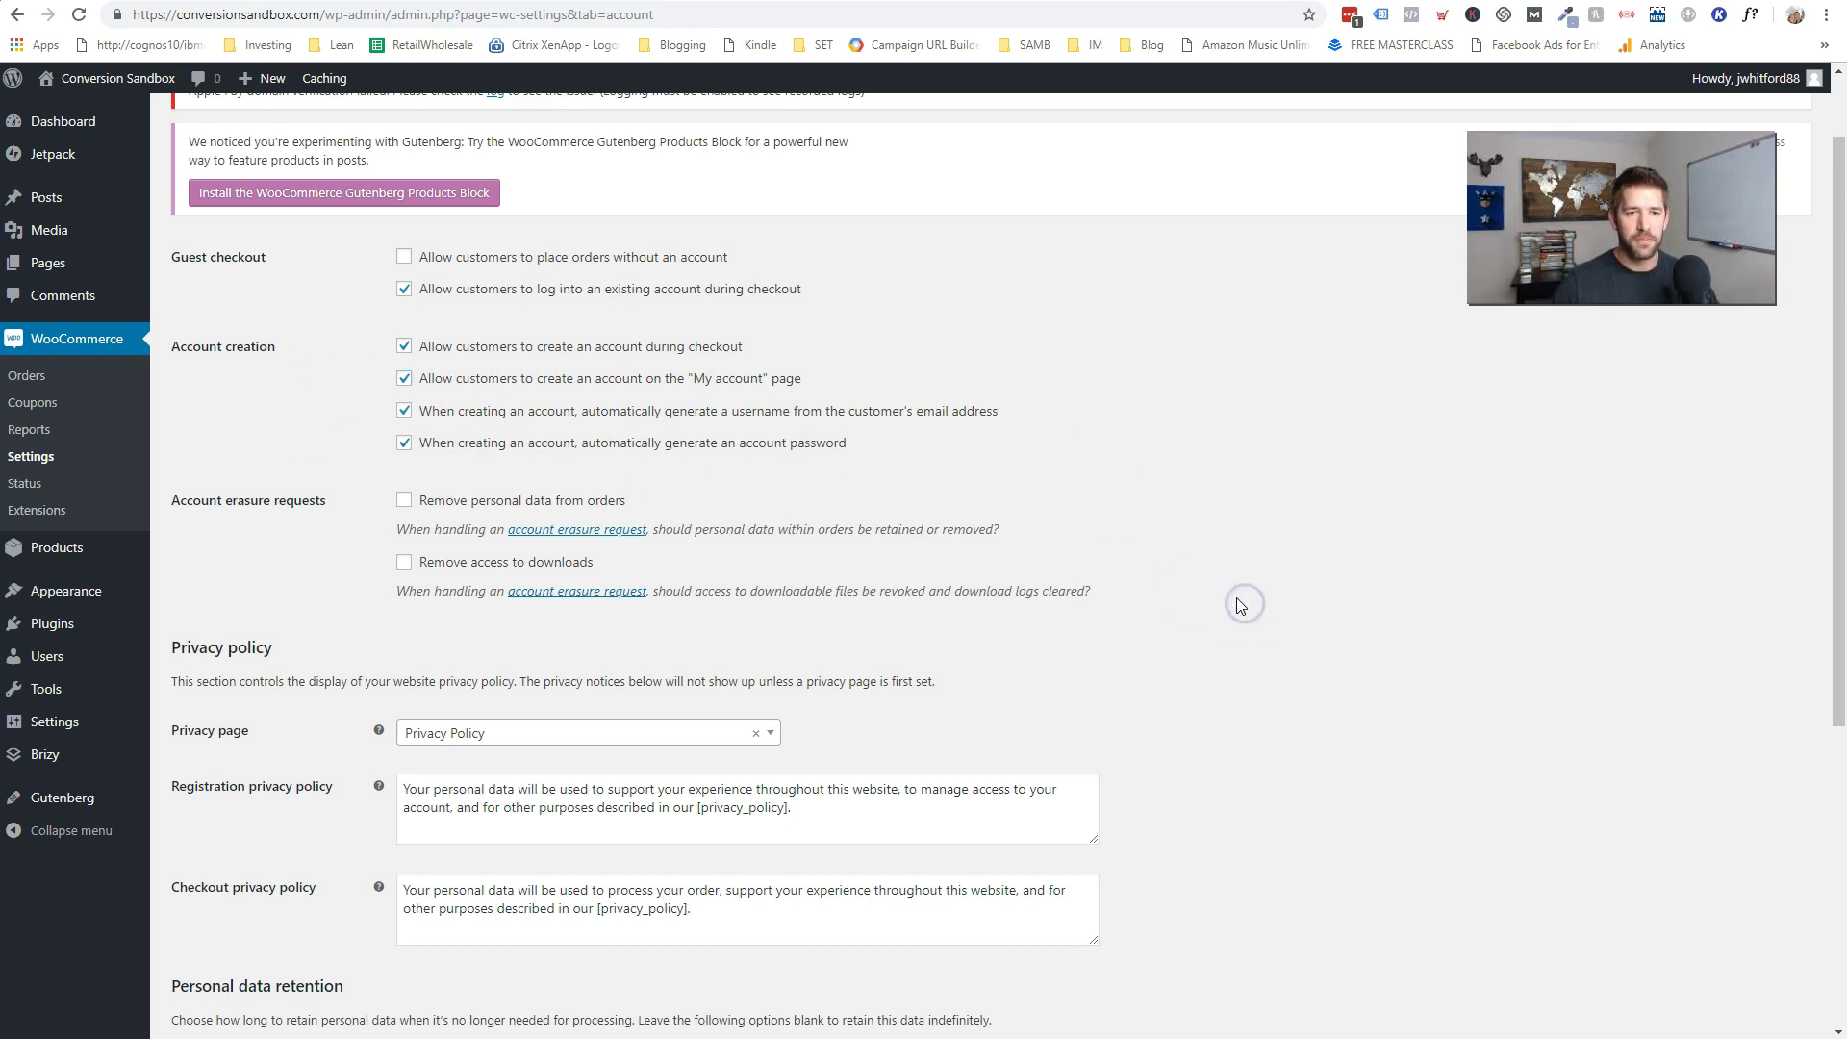
scroll(1232, 591, down, 2)
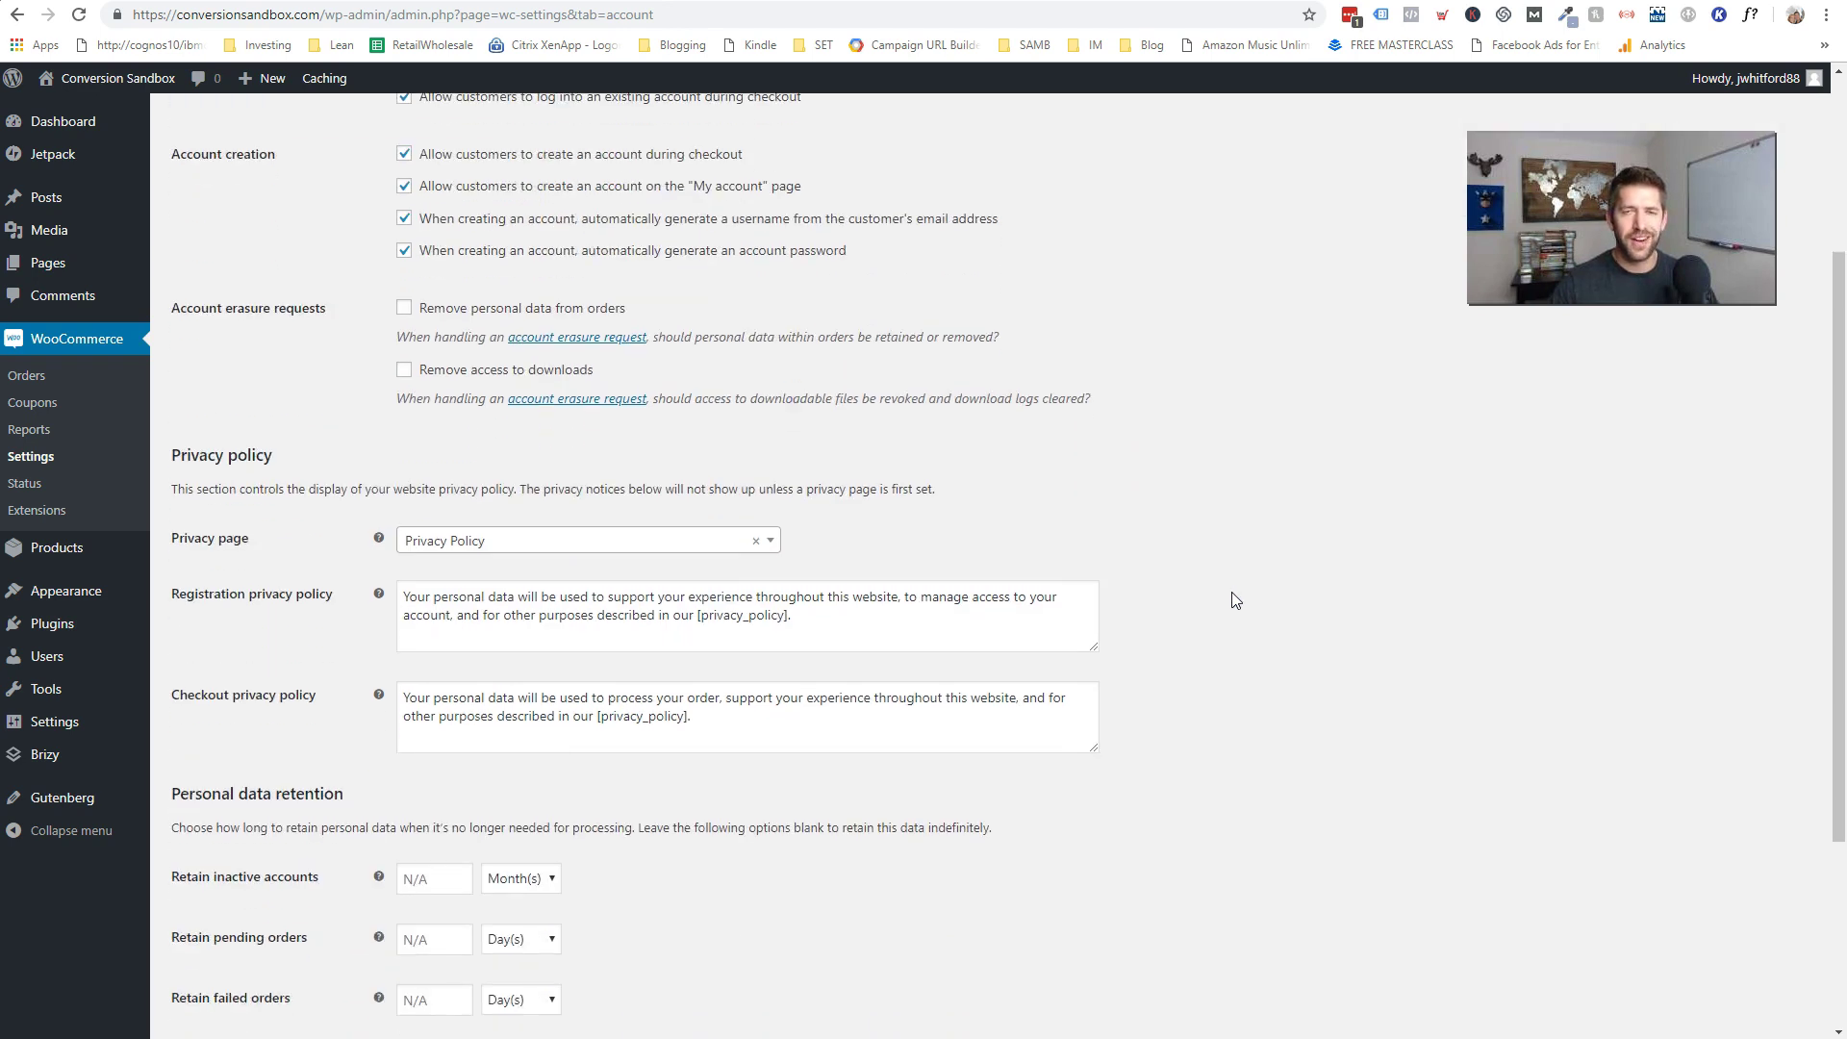
scroll(1221, 601, up, 3)
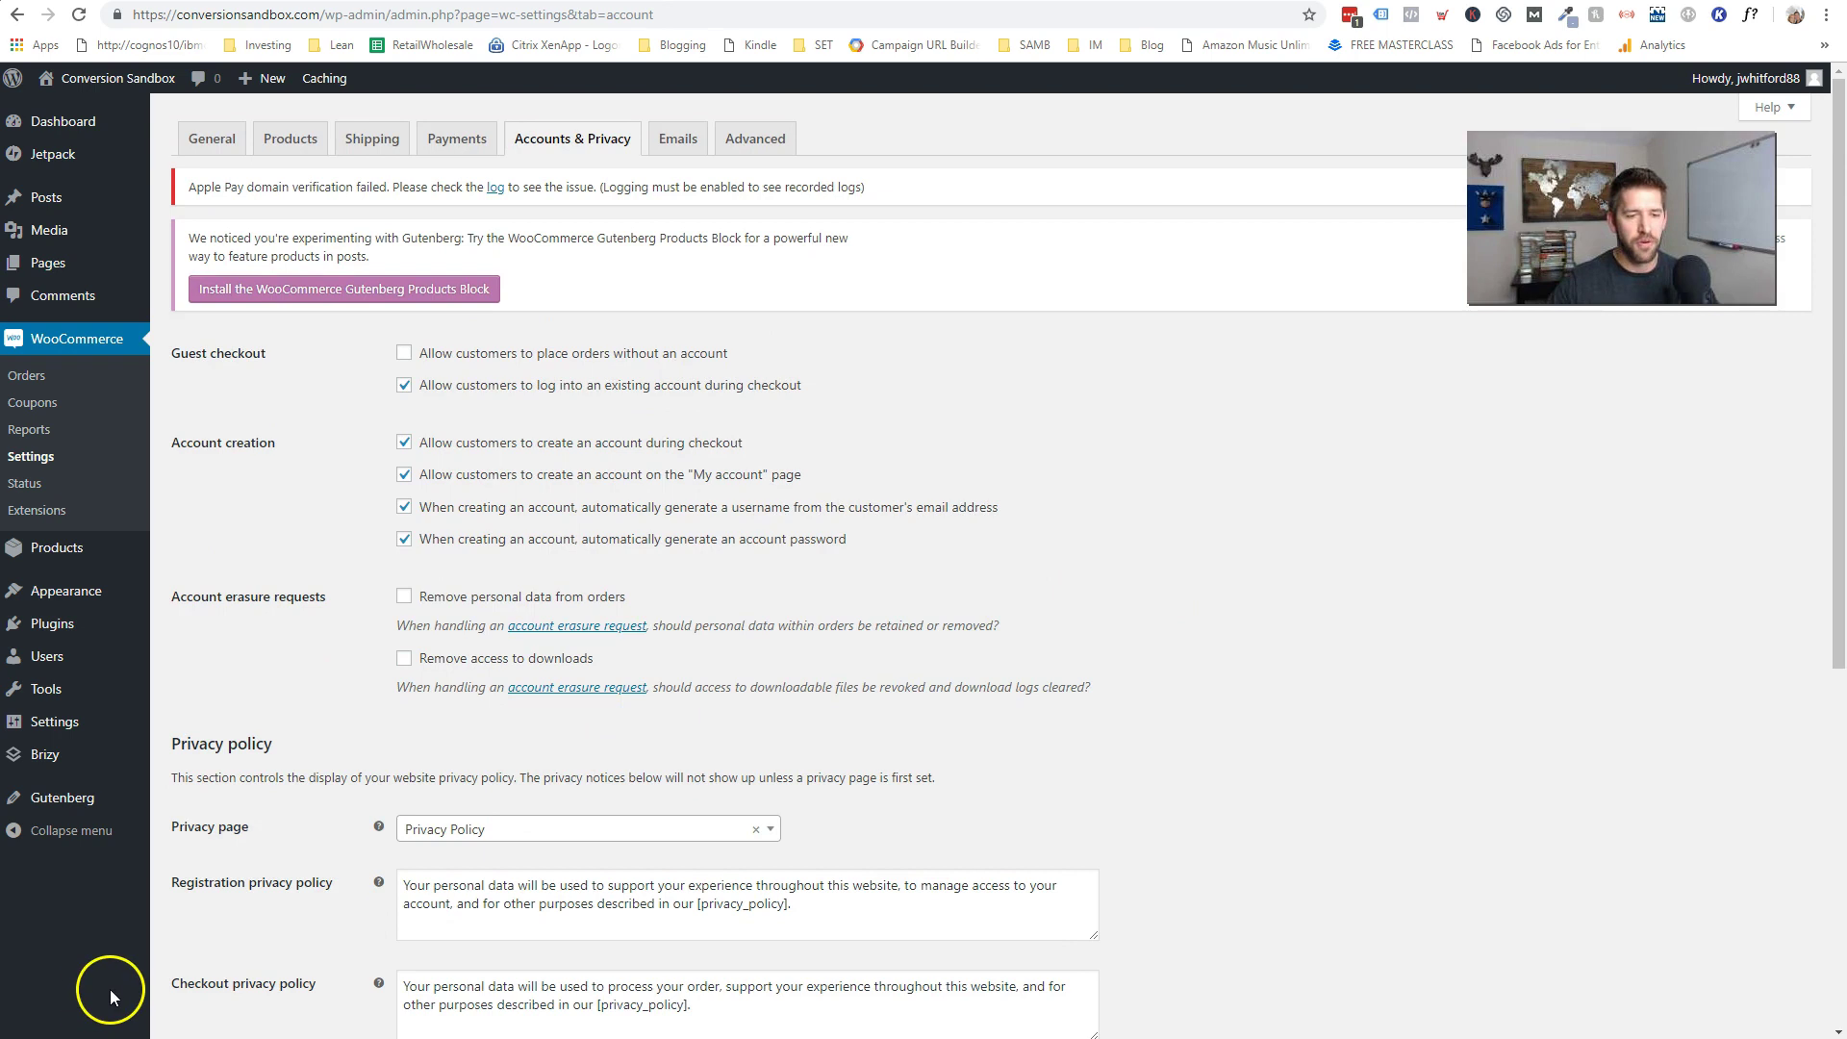
scroll(874, 600, down, 6)
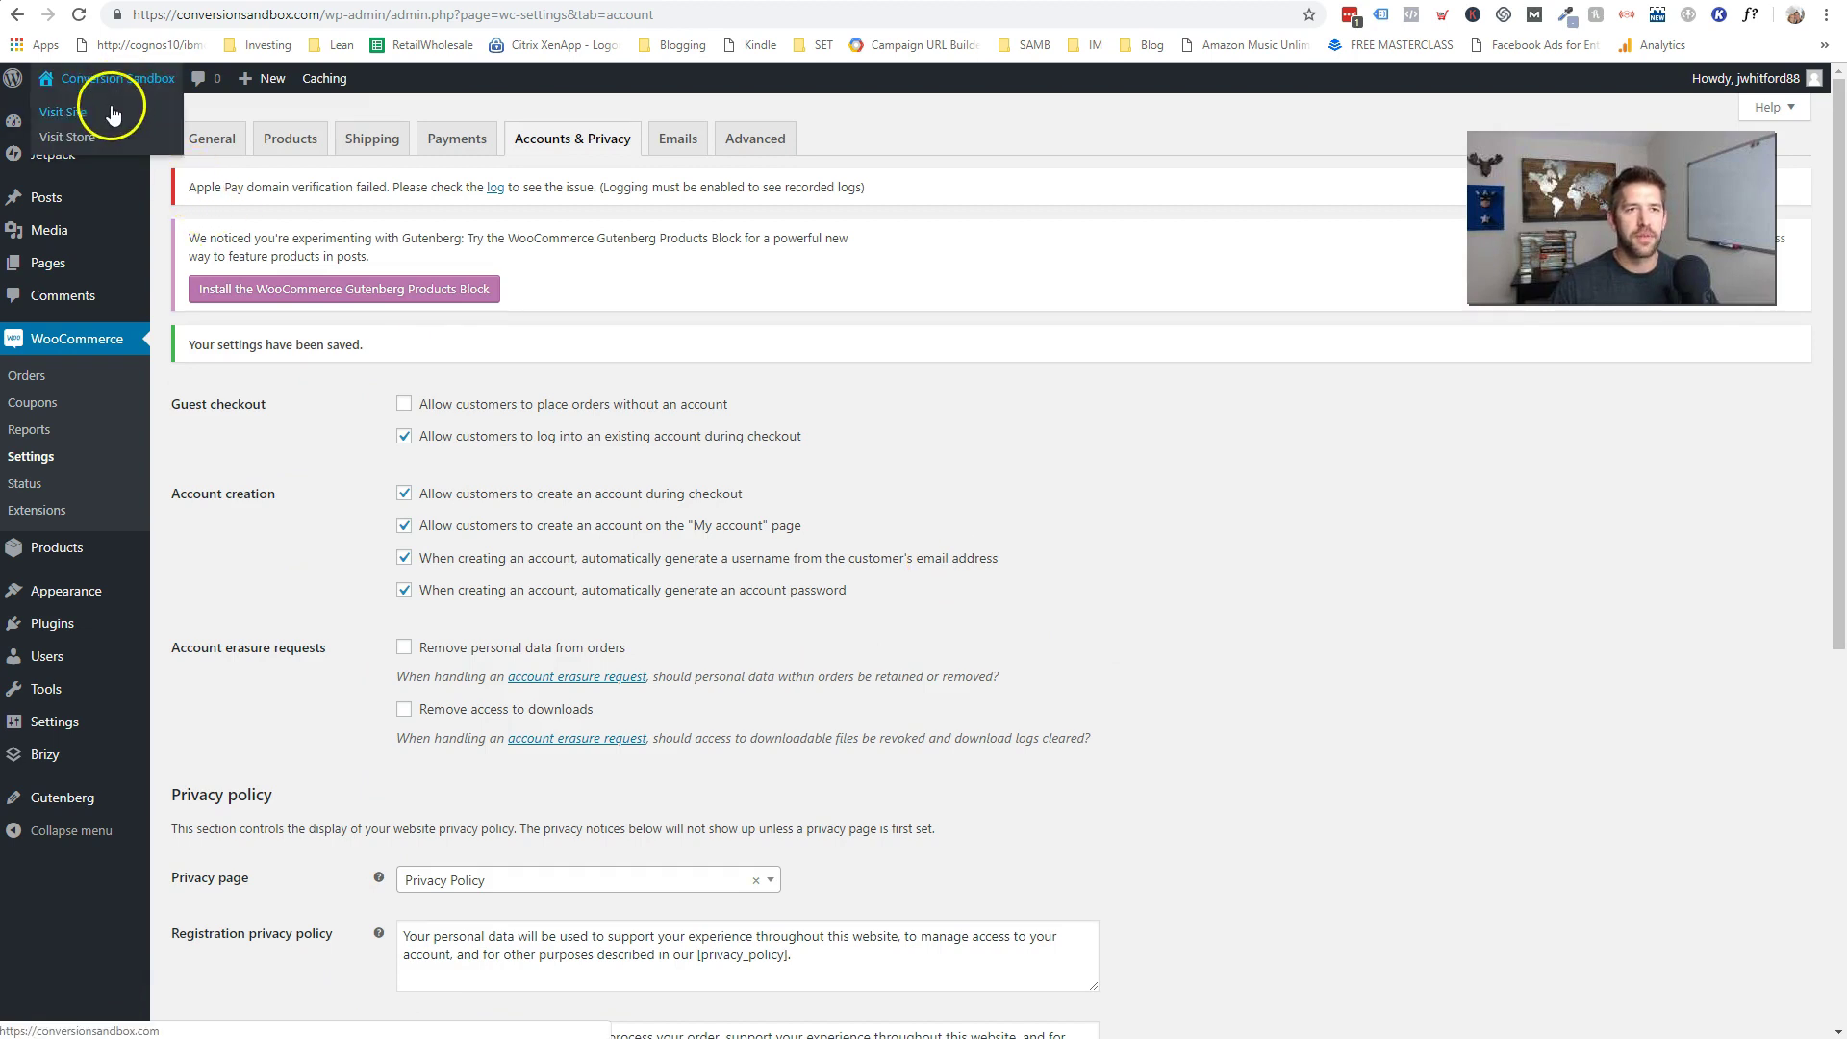
right_click(101, 114)
- Open the live store in a maximized private window and go to its My account page
click(154, 168)
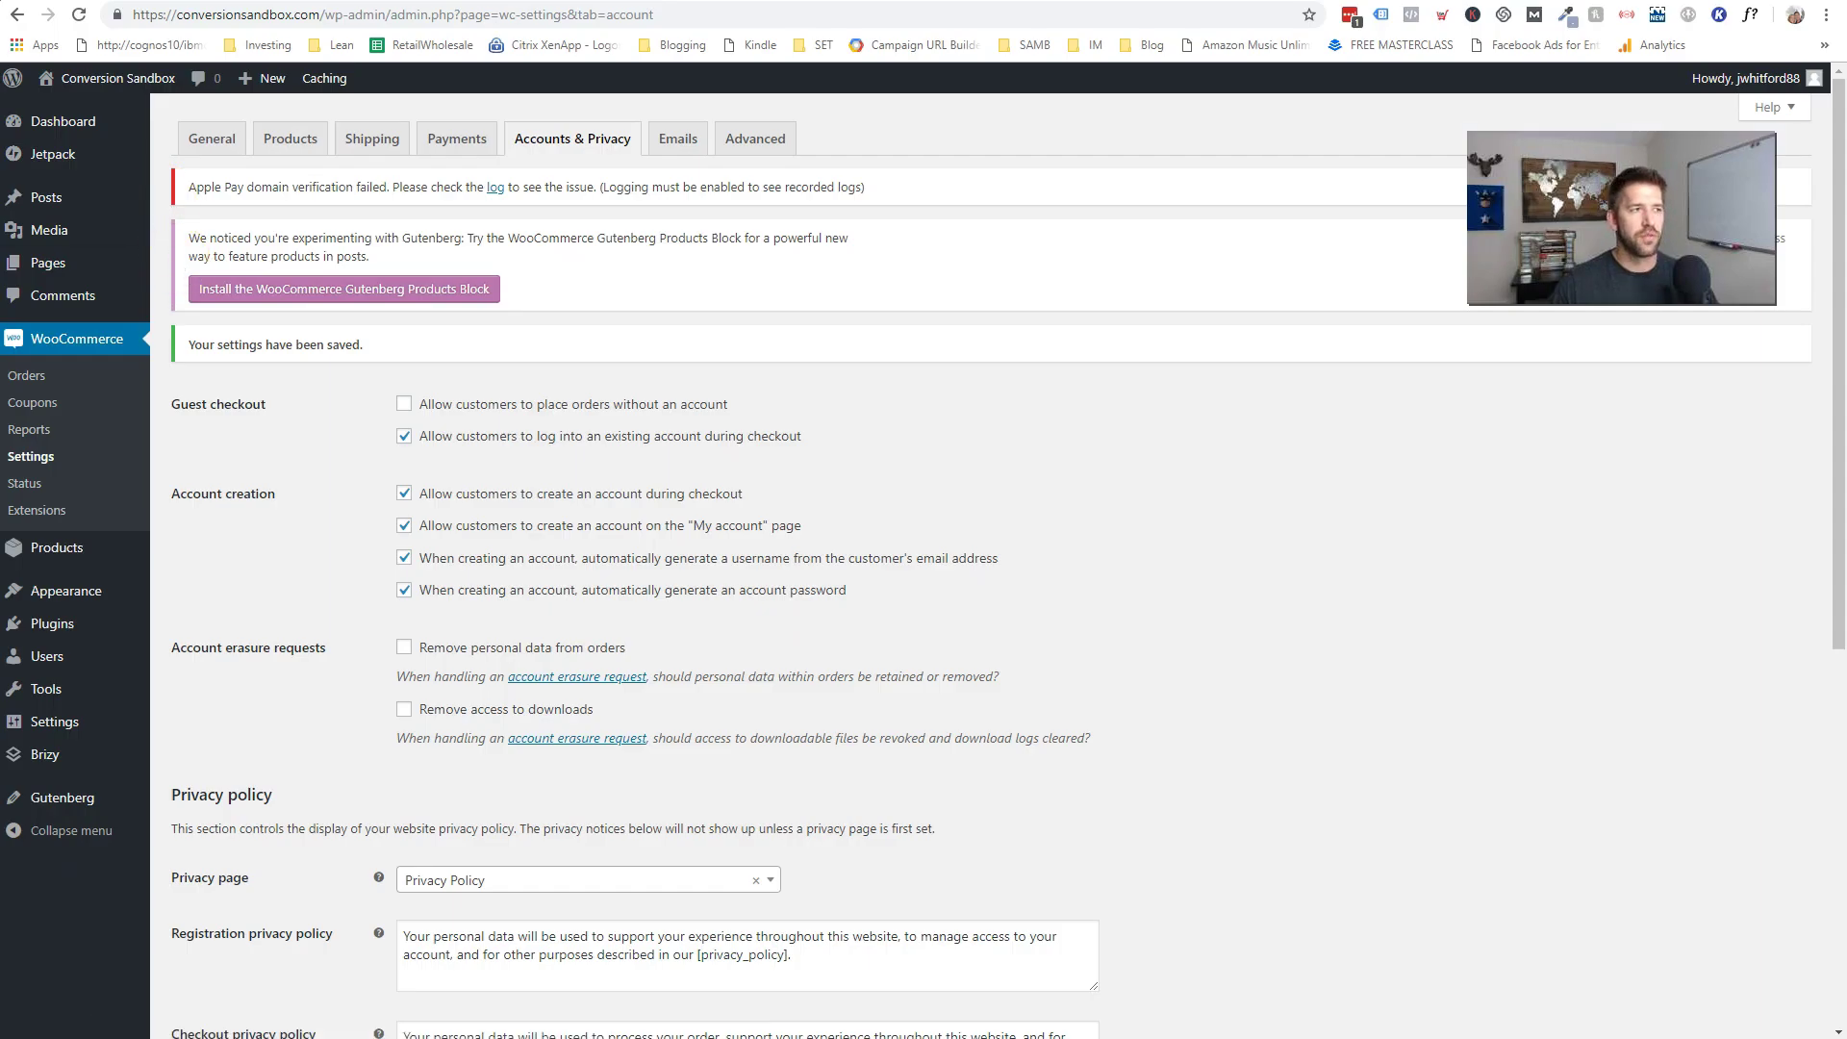
double_click(548, 271)
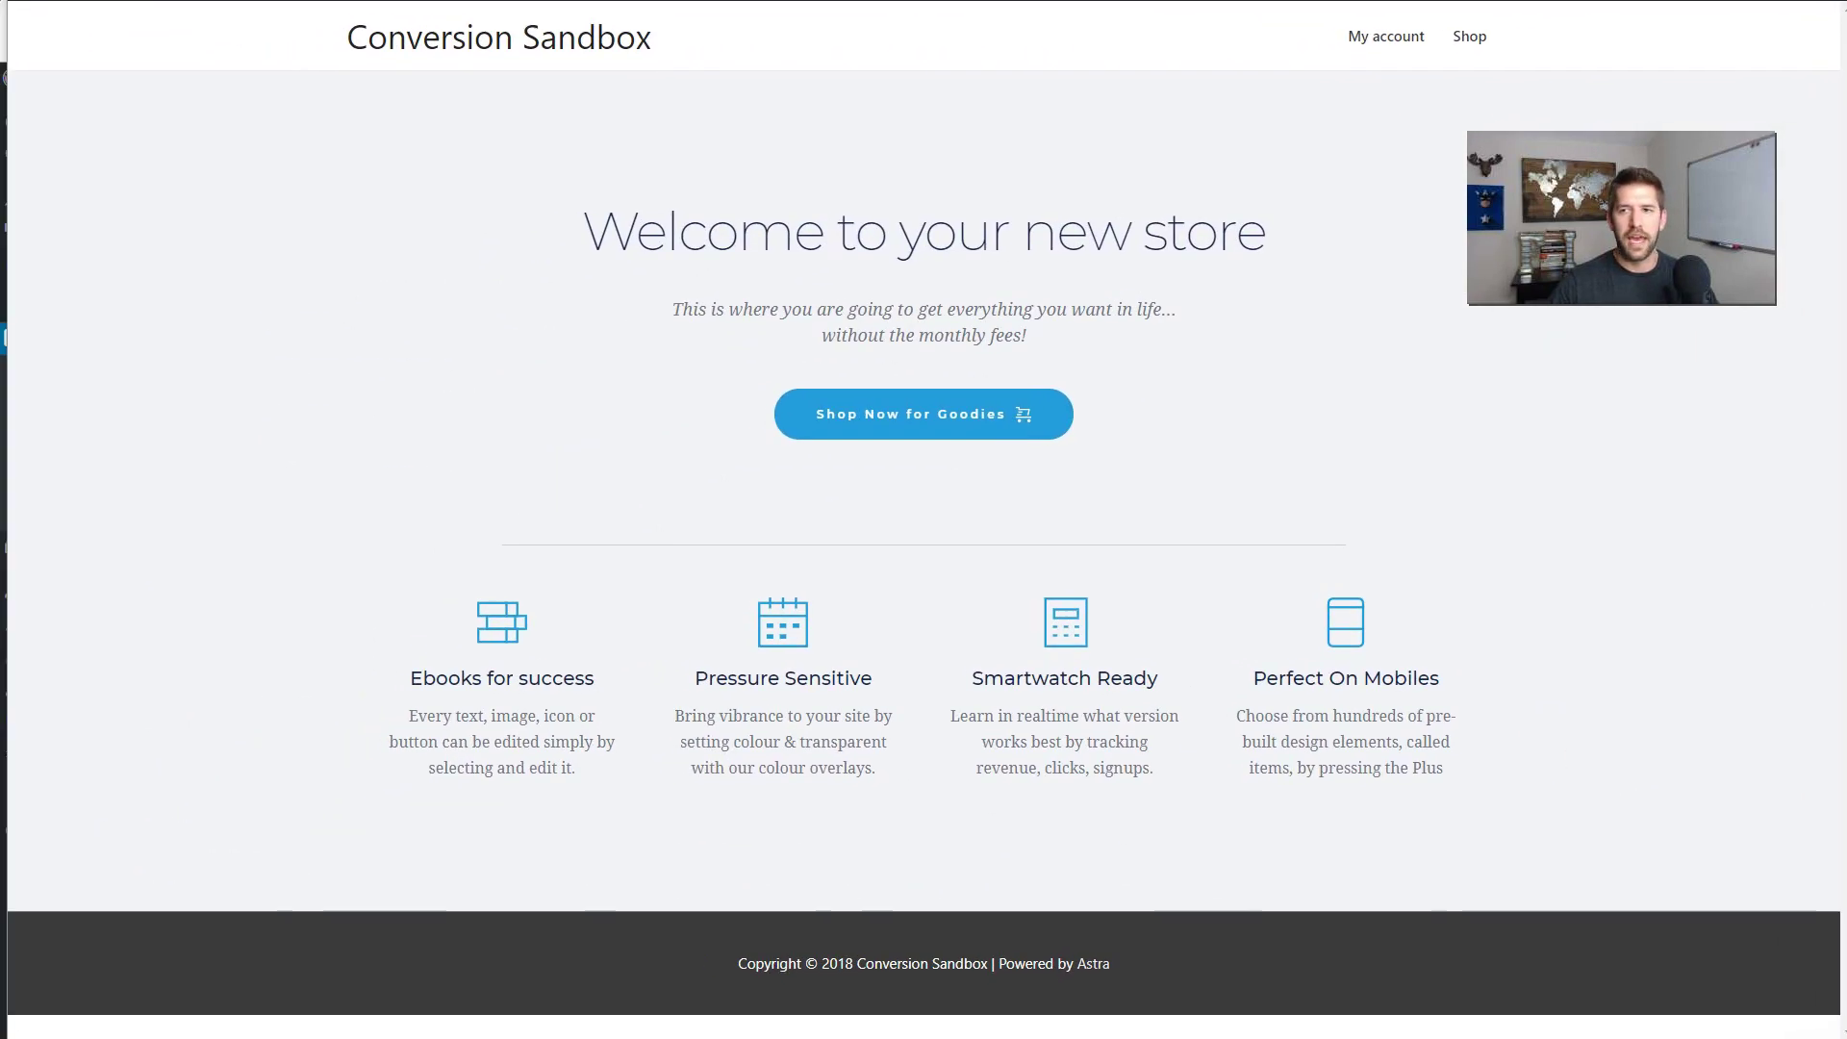
click(1185, 38)
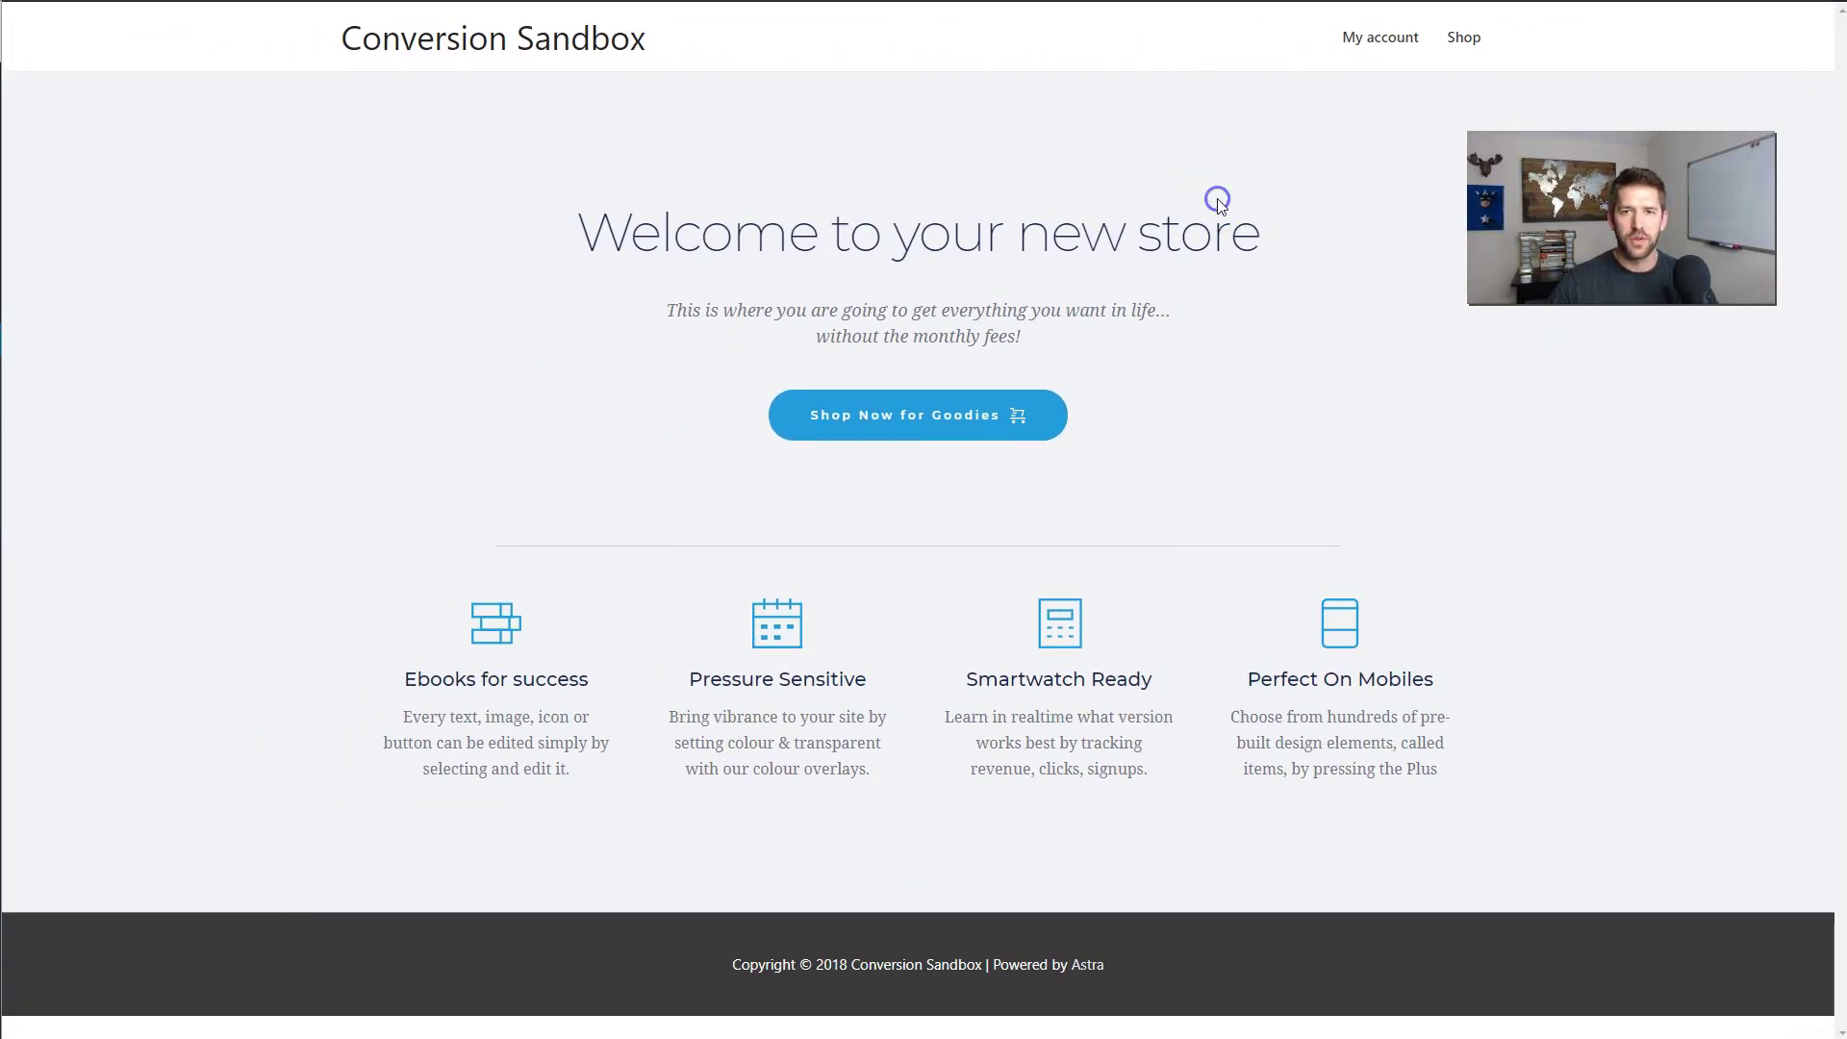
click(1378, 46)
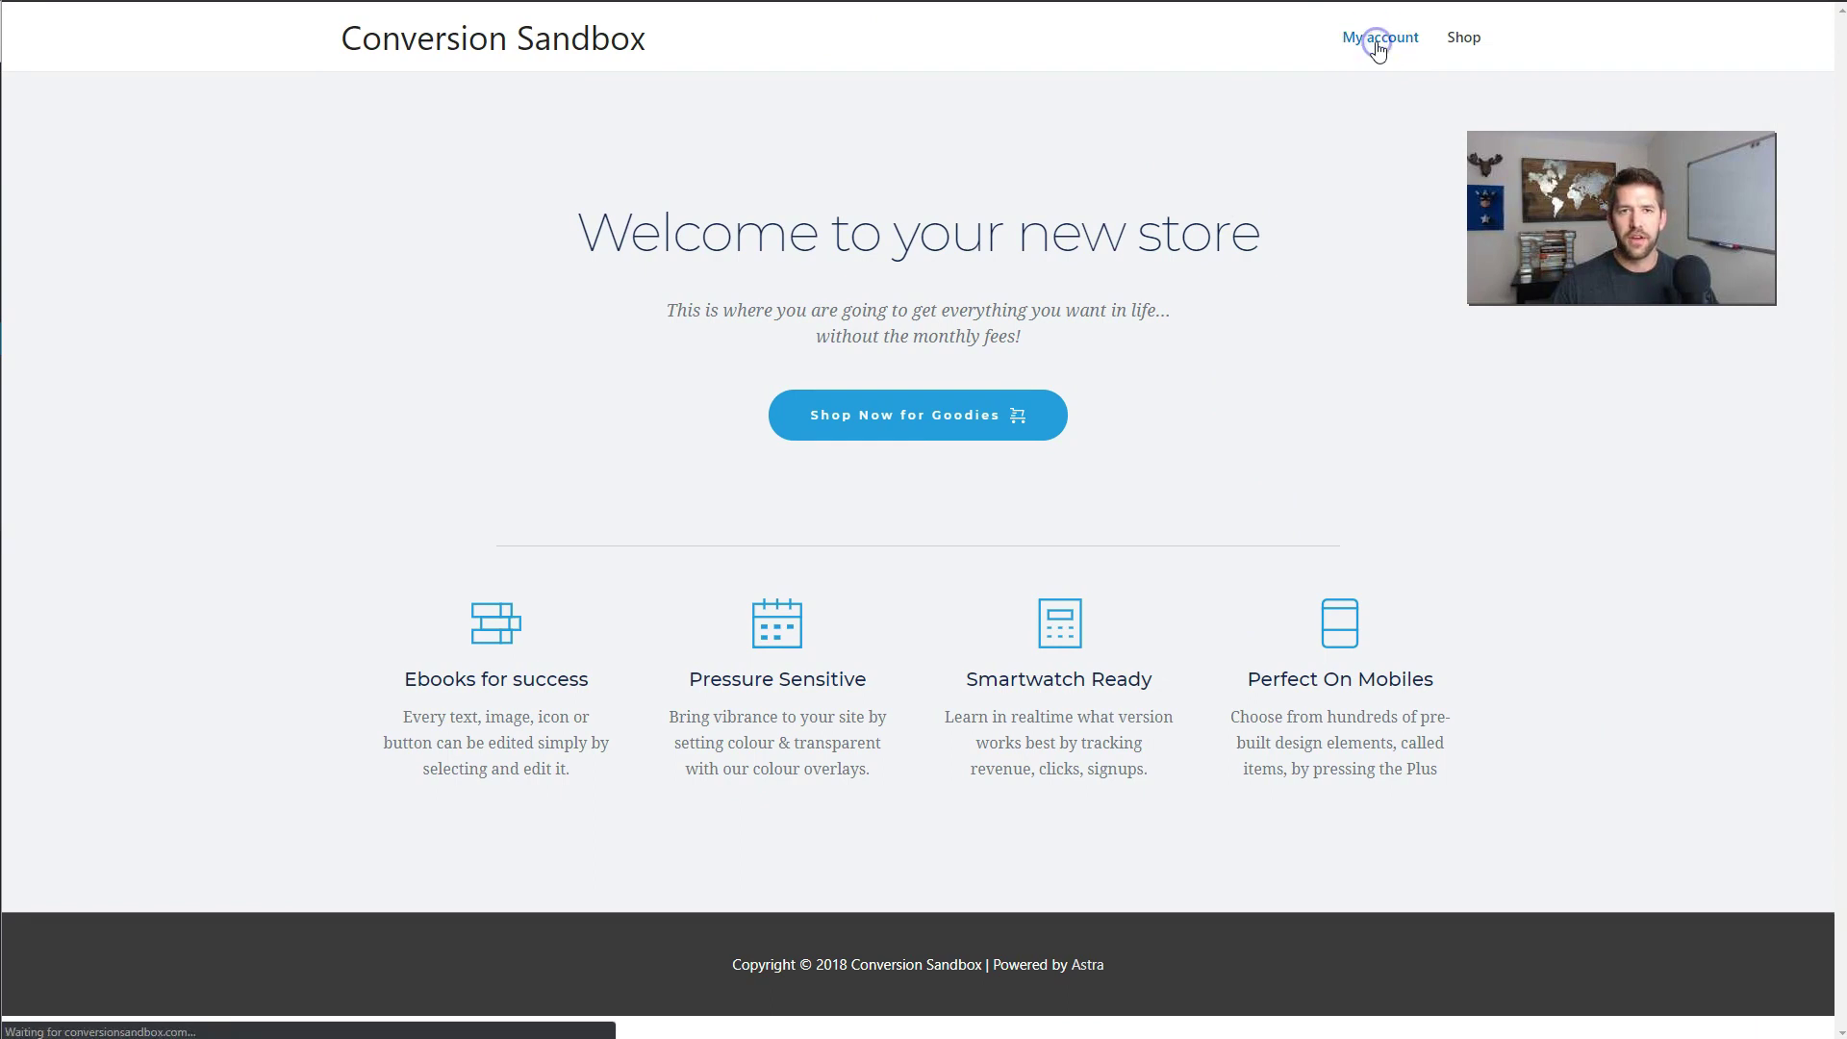
click(1216, 227)
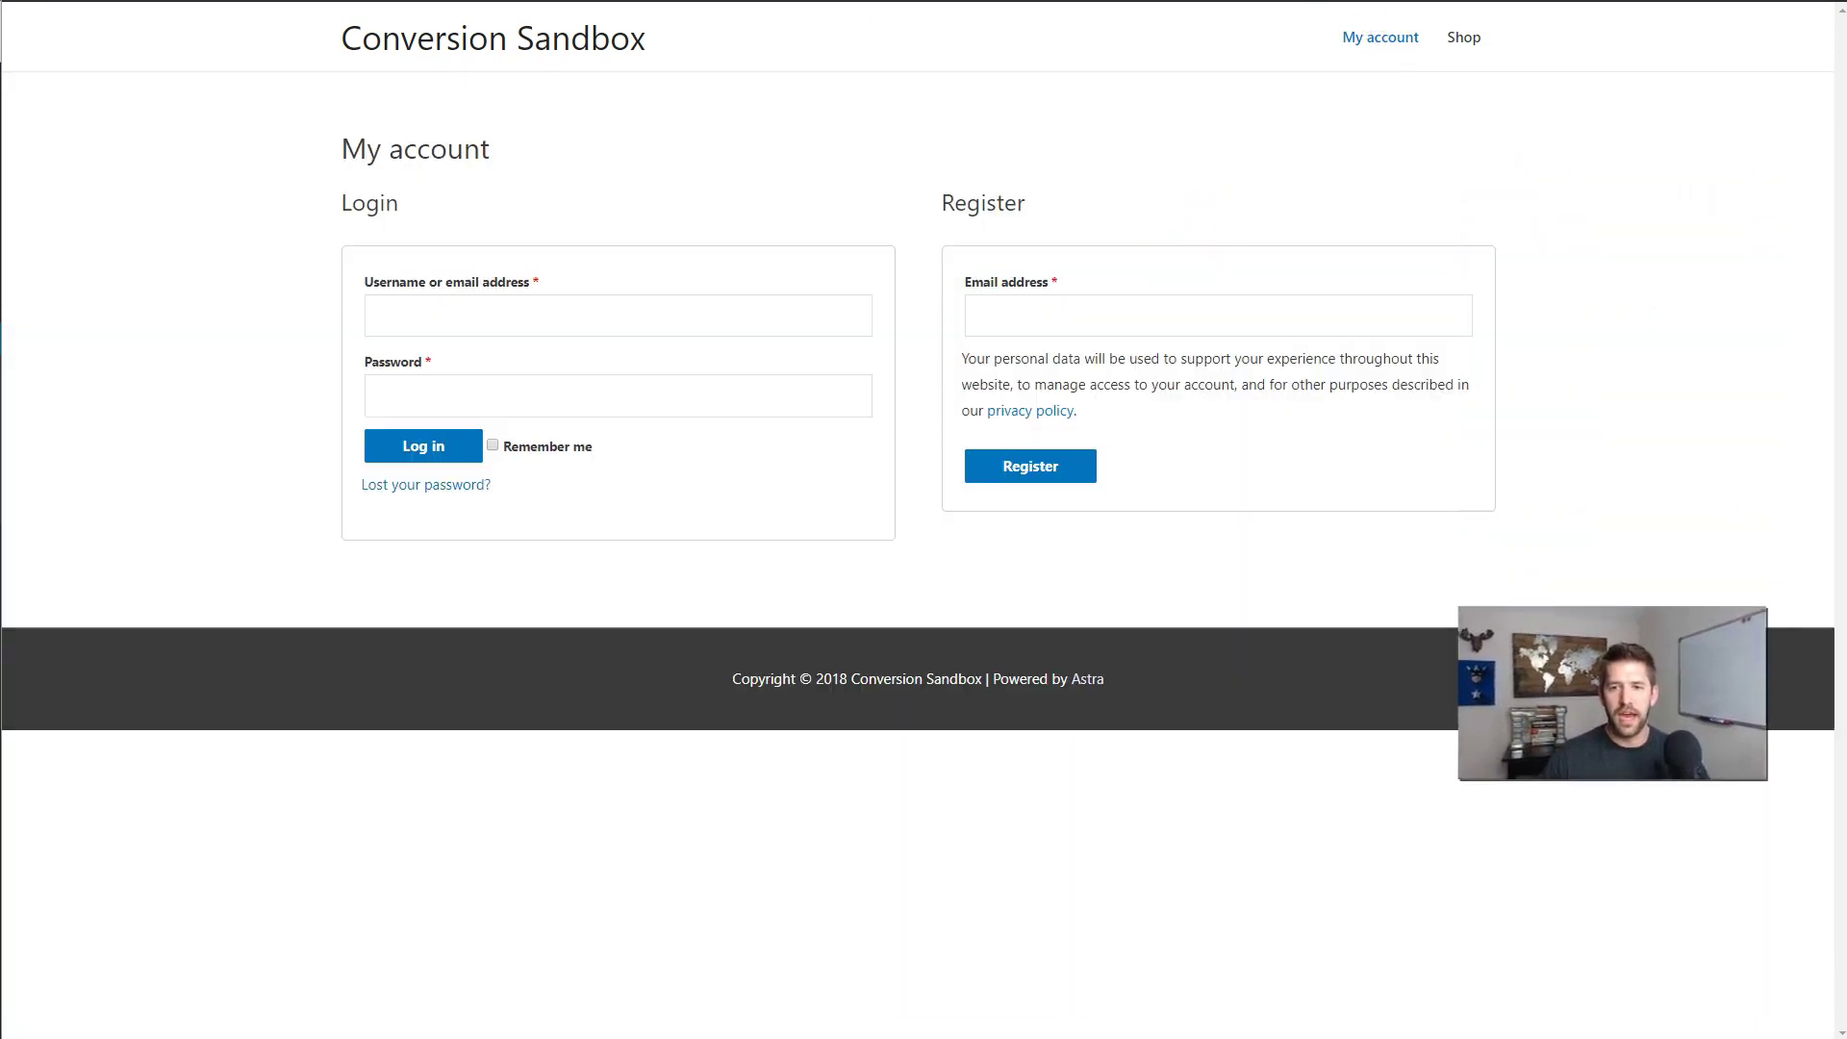
click(1092, 666)
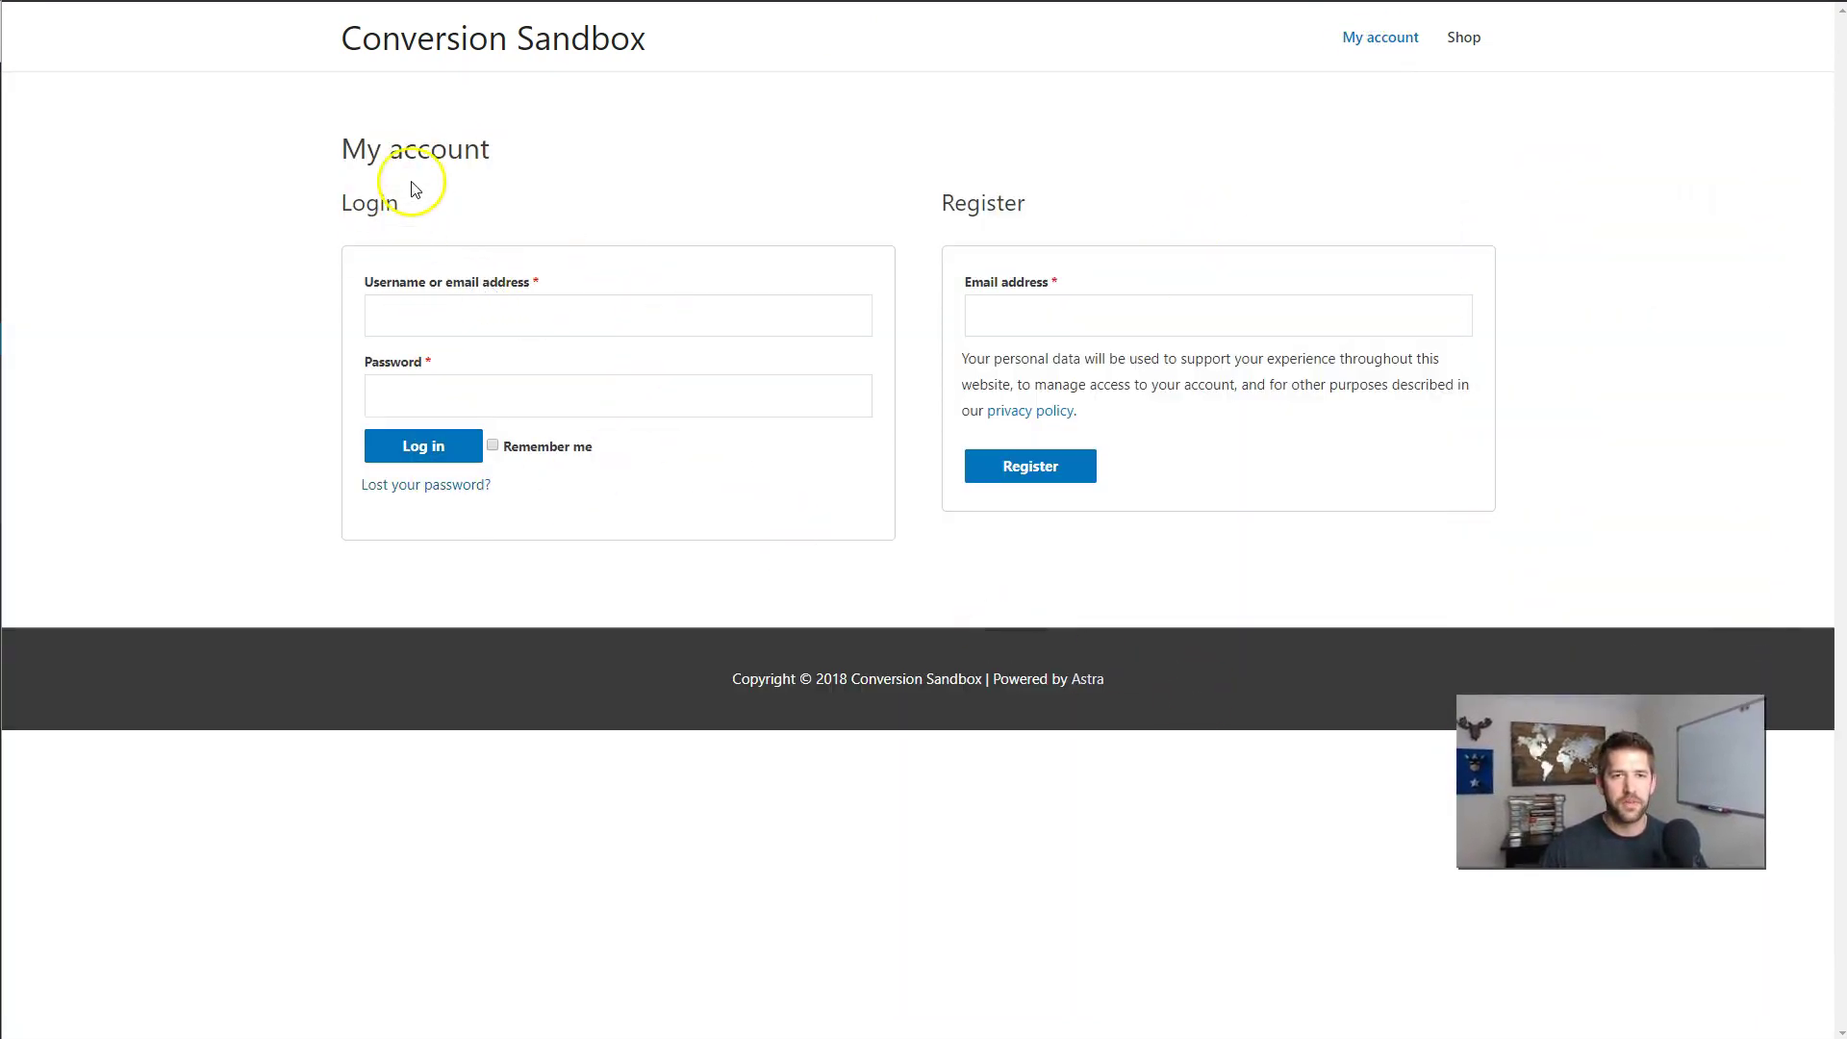
- Review the Login and Register forms on My account, then go from the home page to the Shop
drag(346, 203, 424, 206)
drag(944, 198, 1084, 206)
click(1087, 208)
click(1094, 321)
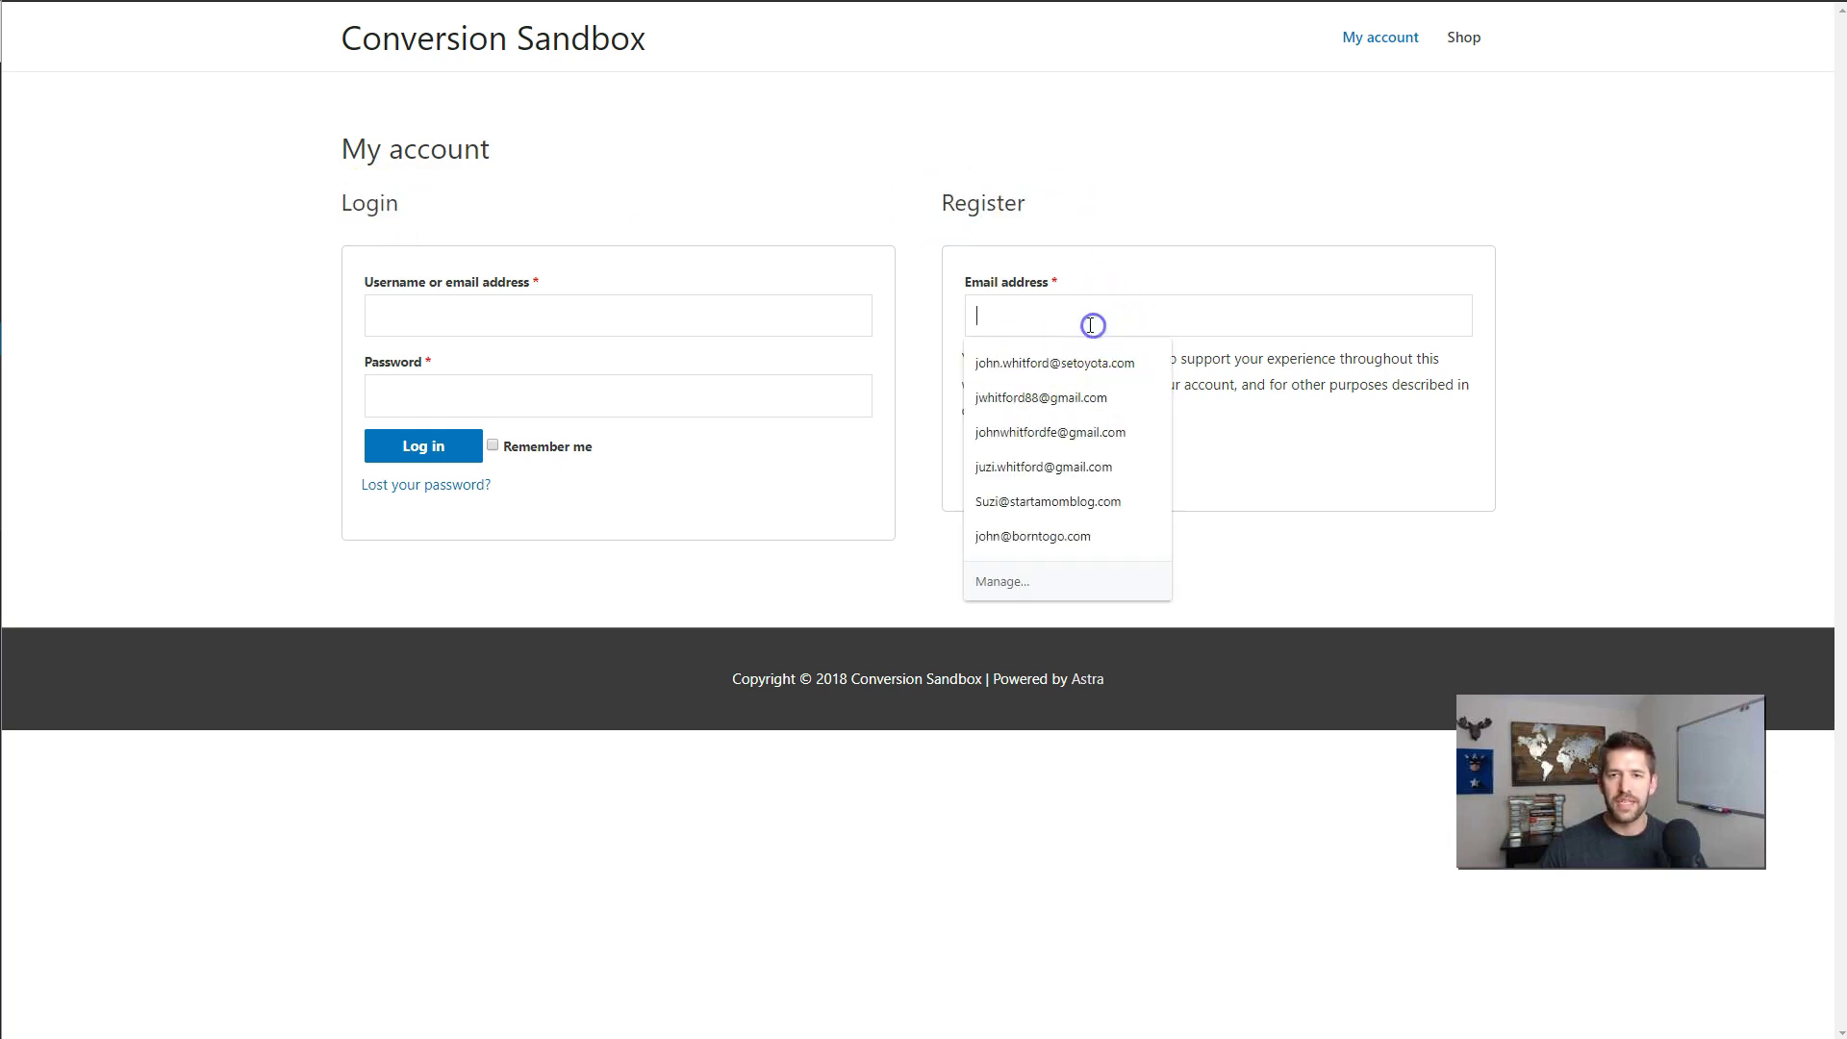
click(1111, 250)
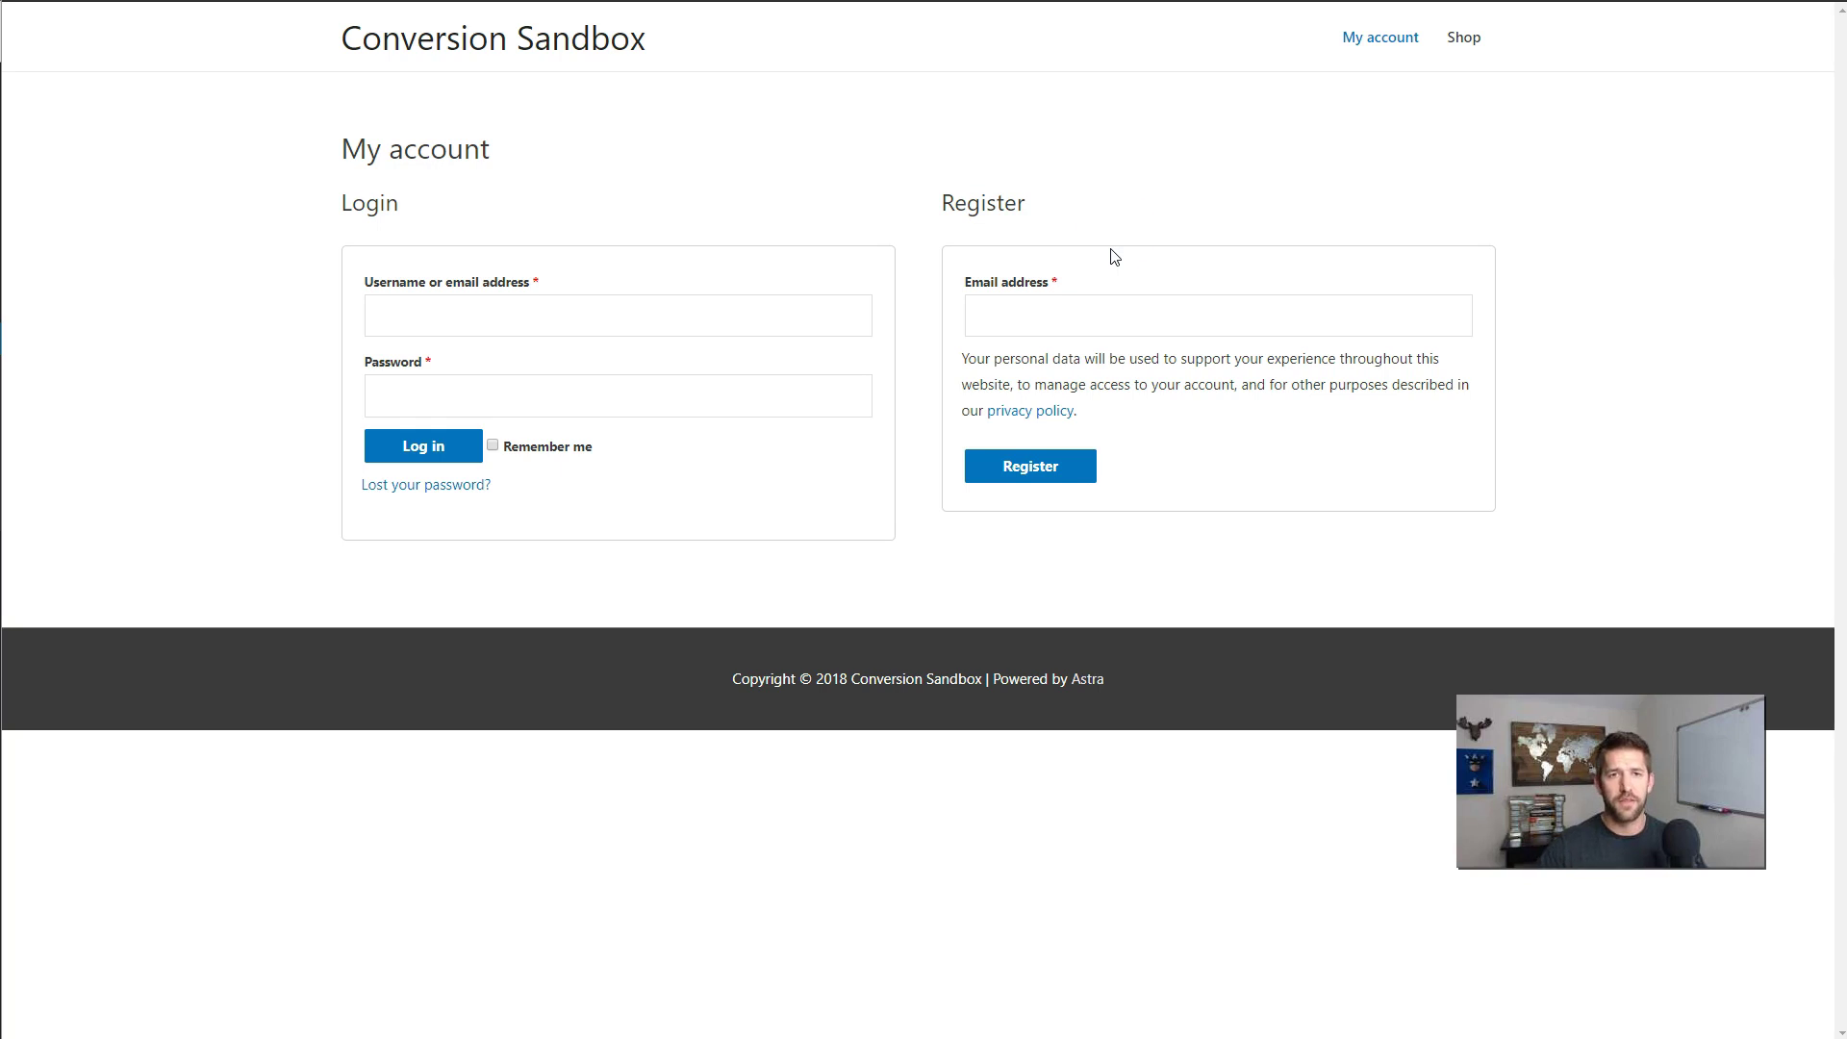
click(486, 42)
click(889, 419)
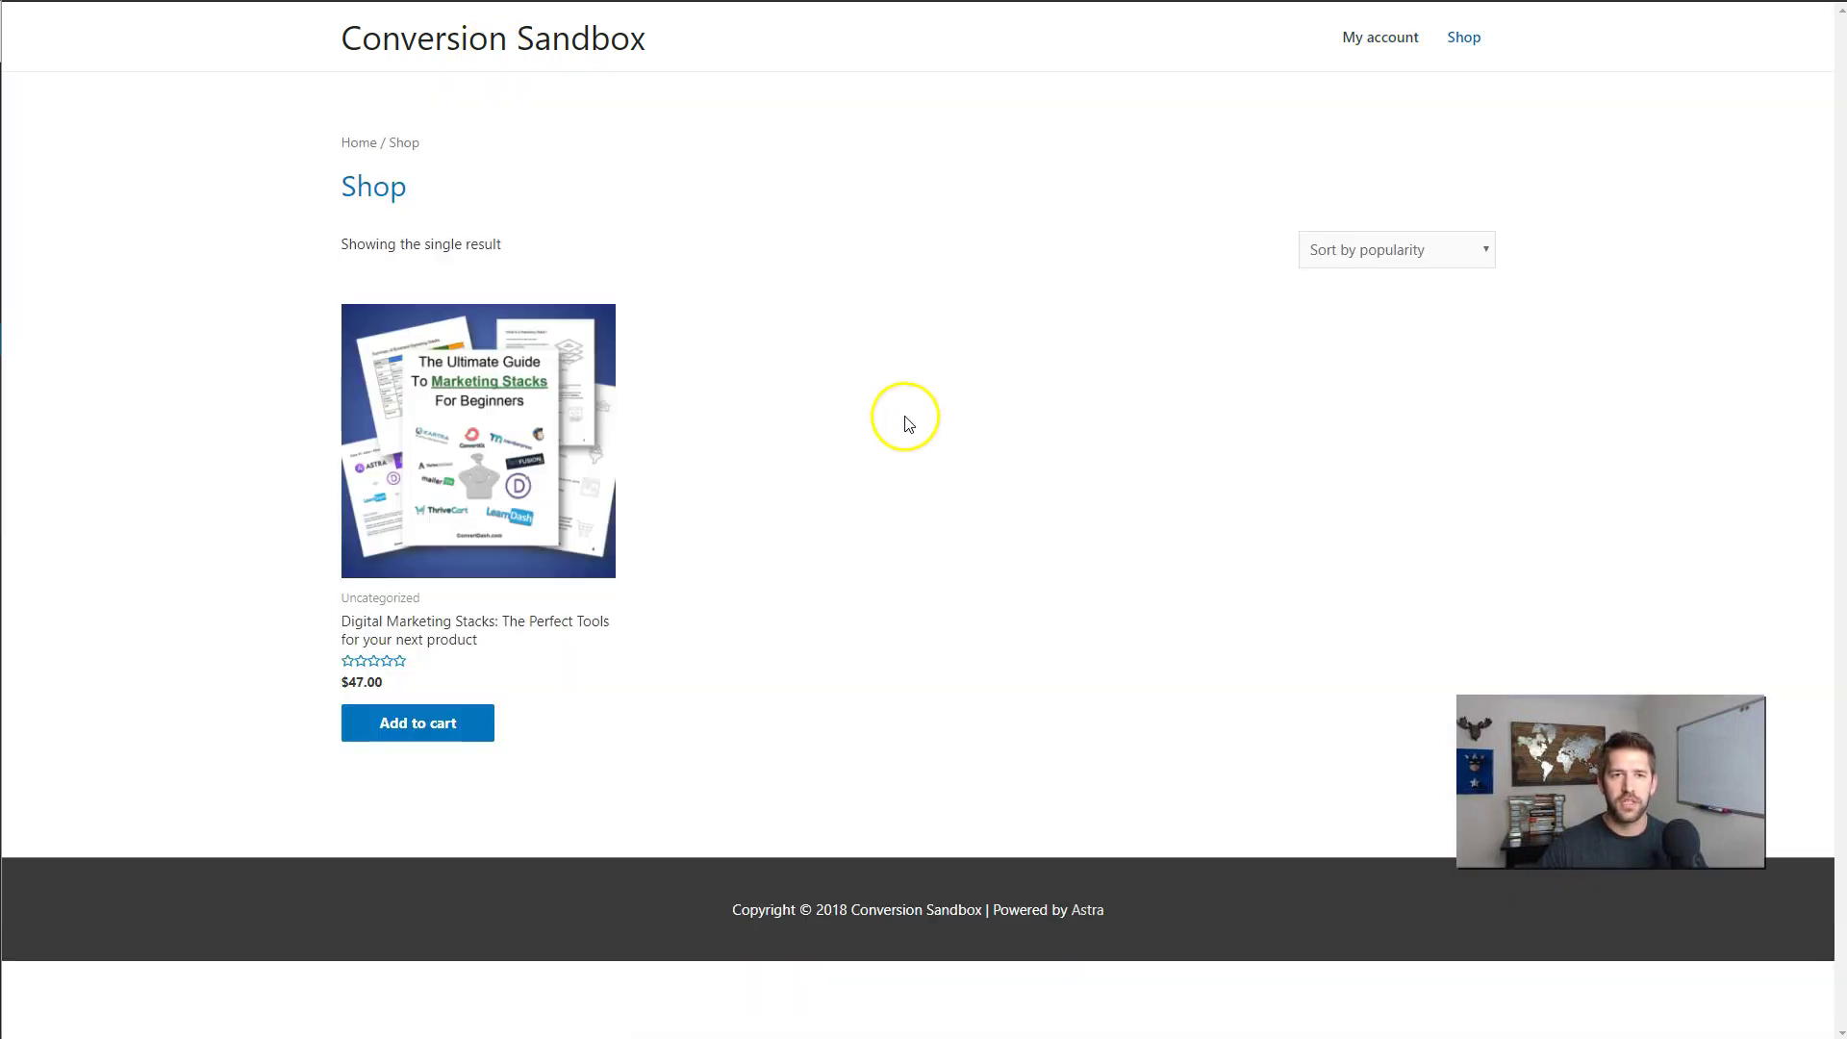
- Add the Digital Marketing Stacks ebook to the cart and view the cart
click(498, 488)
click(822, 501)
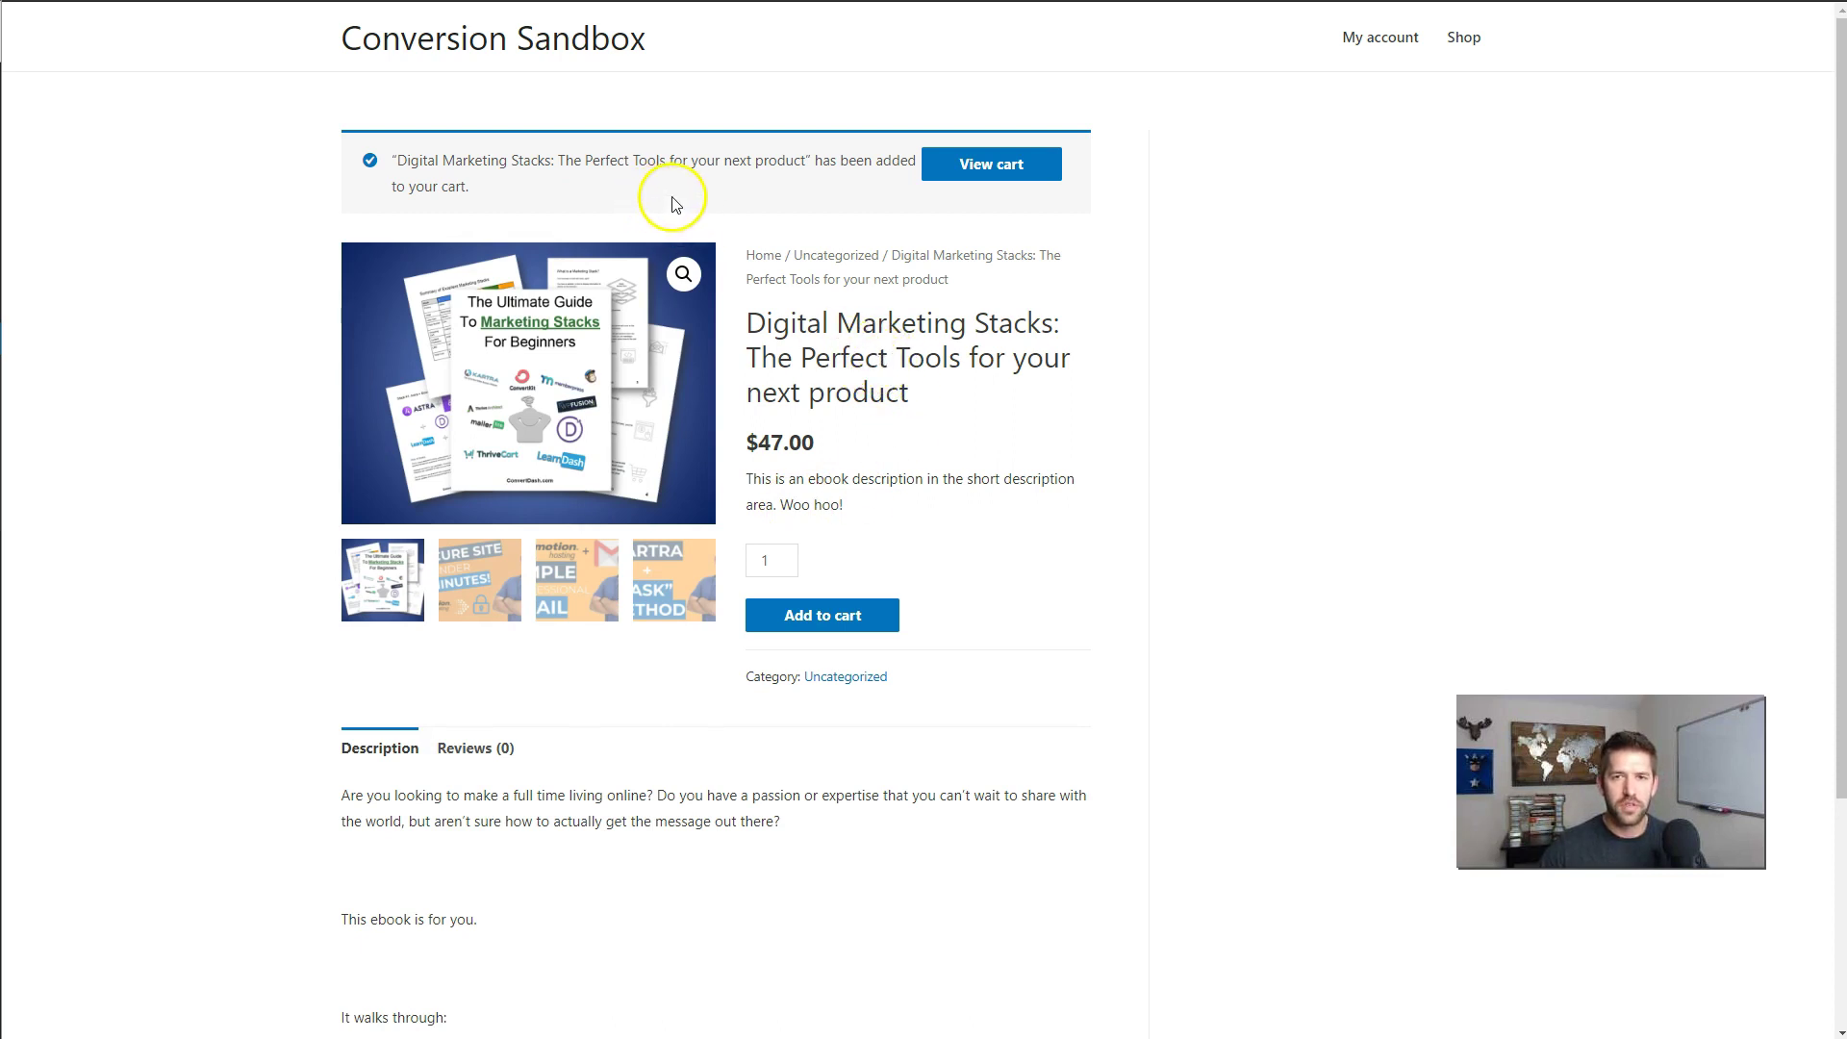
scroll(972, 392, down, 3)
scroll(973, 393, up, 3)
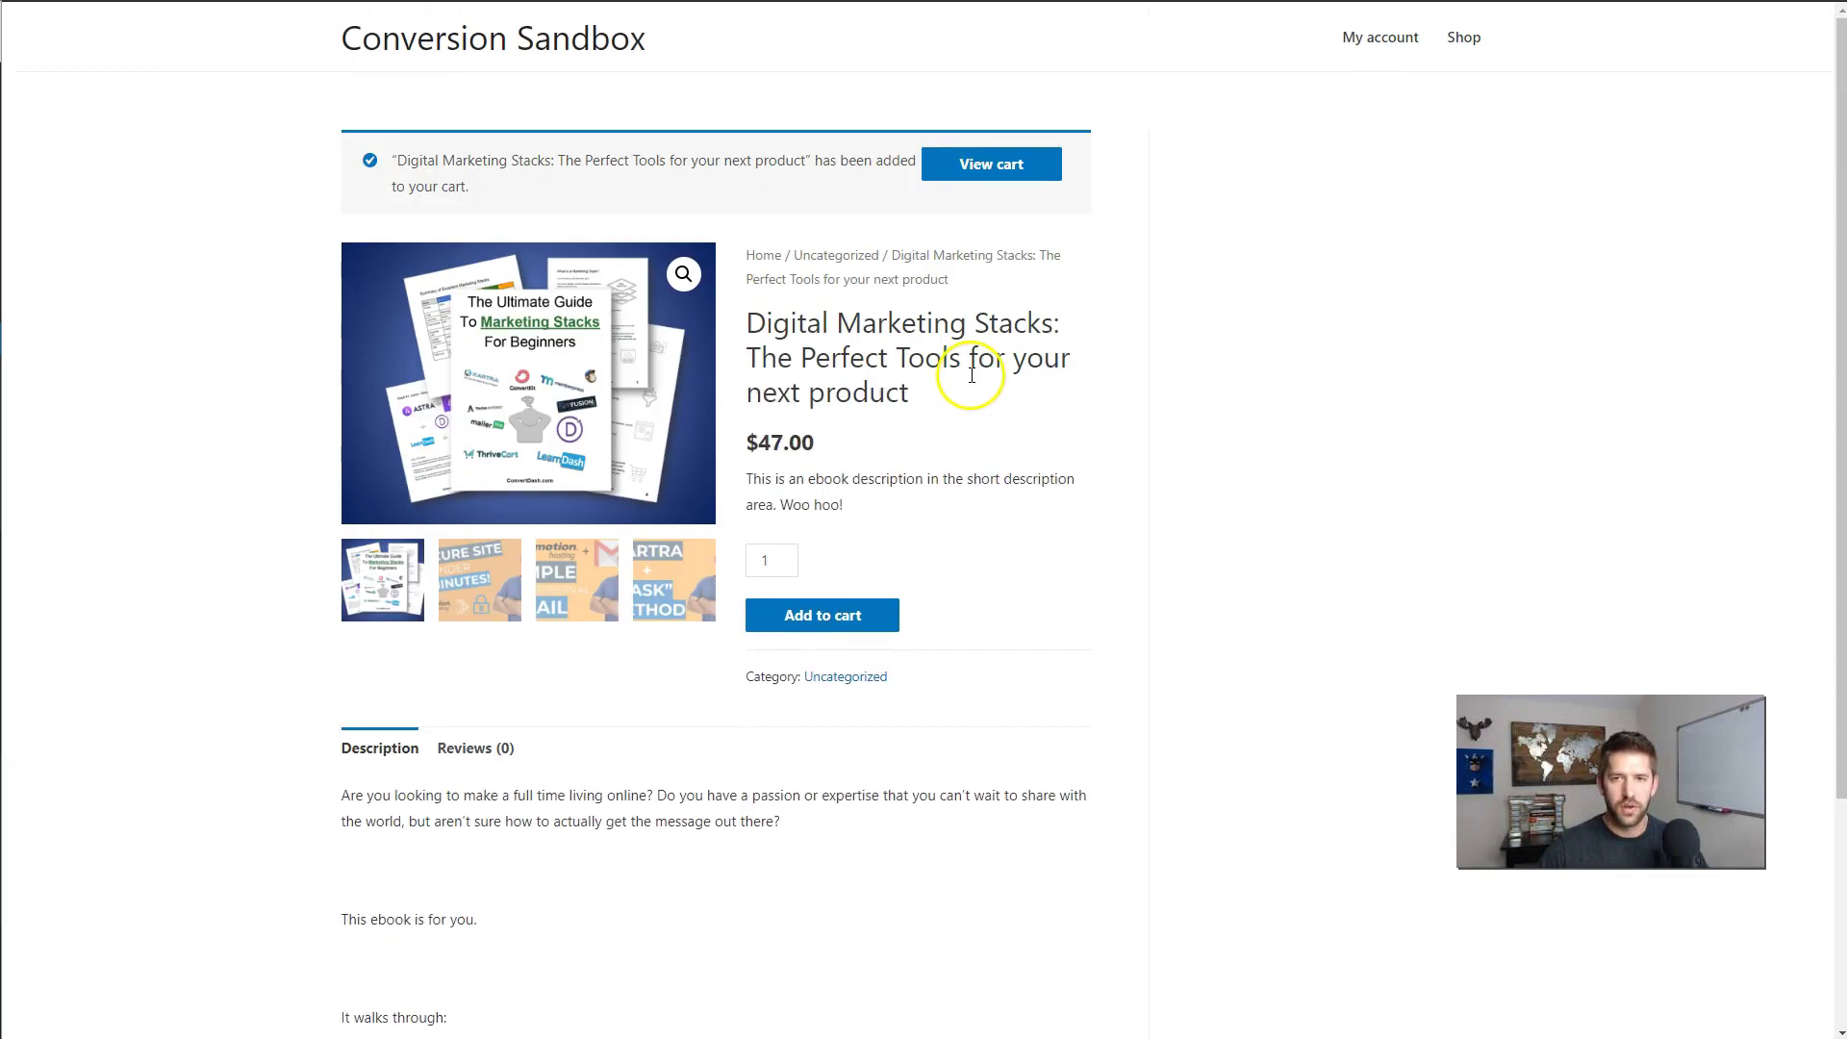
click(1009, 165)
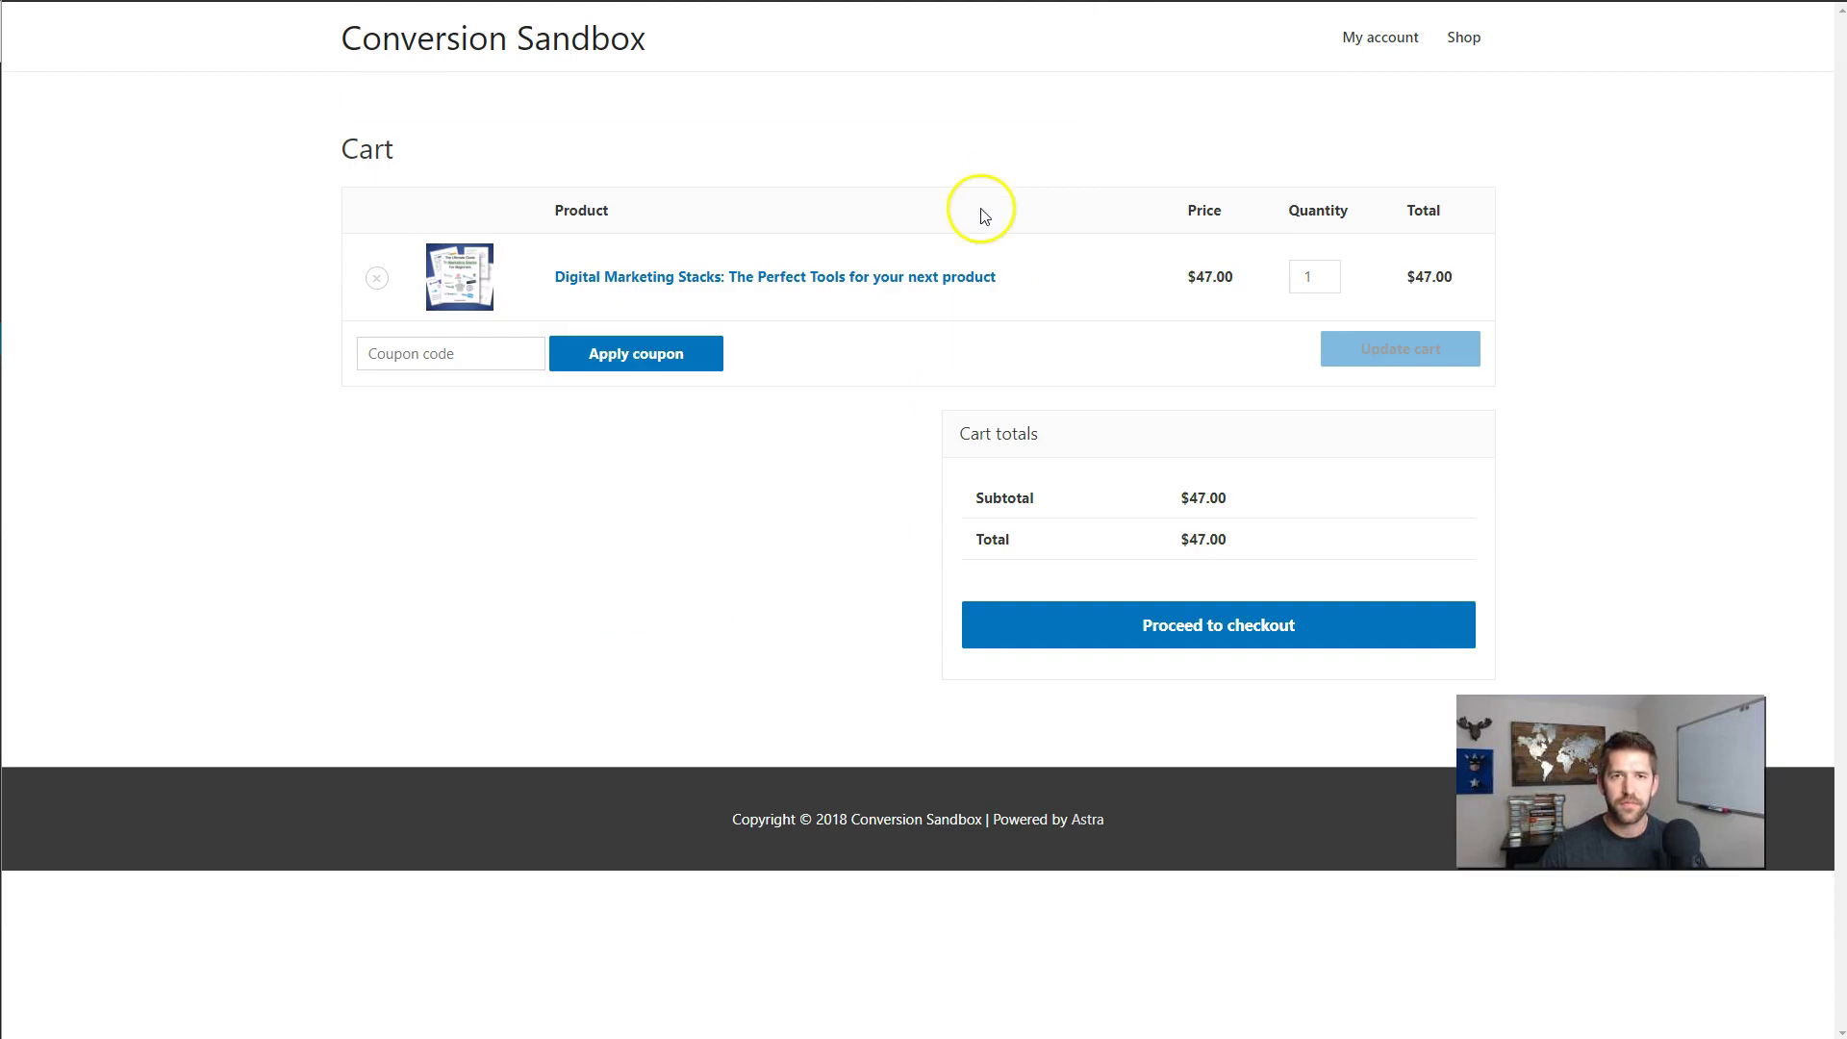
- Proceed to checkout, expand the returning-customer login, and review the billing details
click(1197, 624)
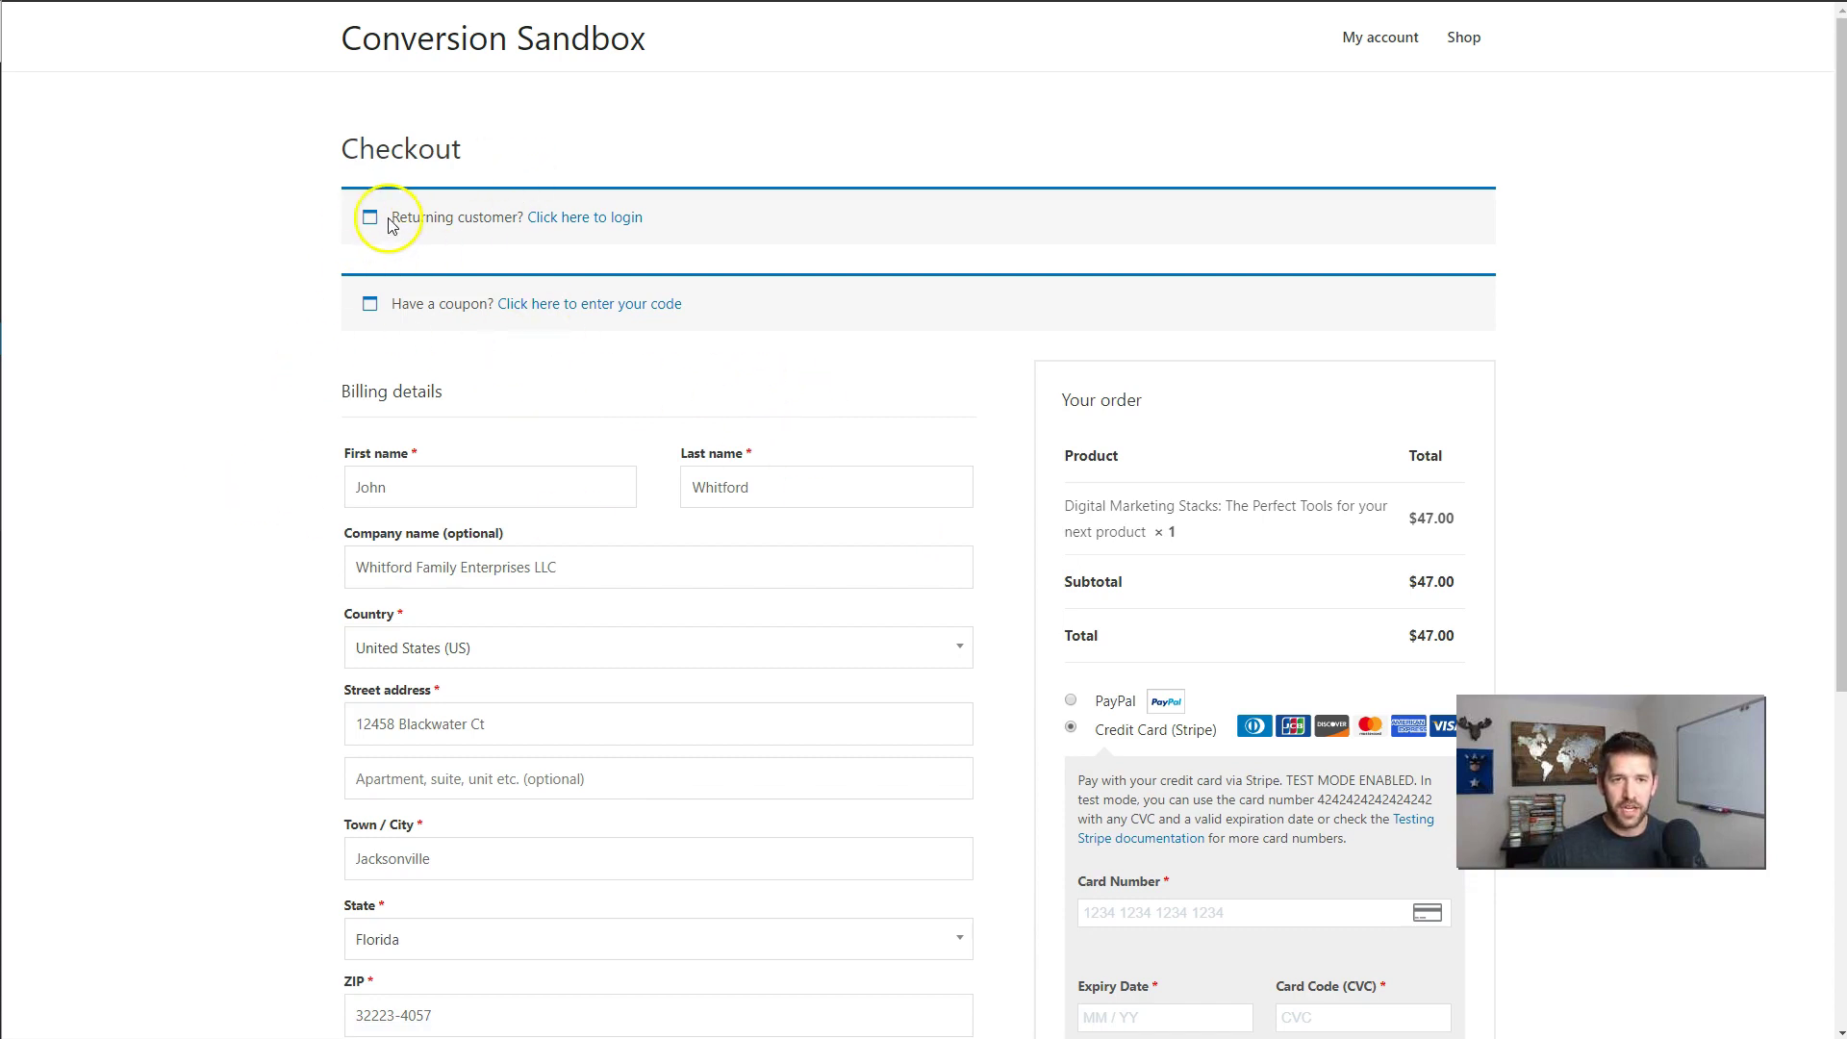
click(598, 217)
click(754, 484)
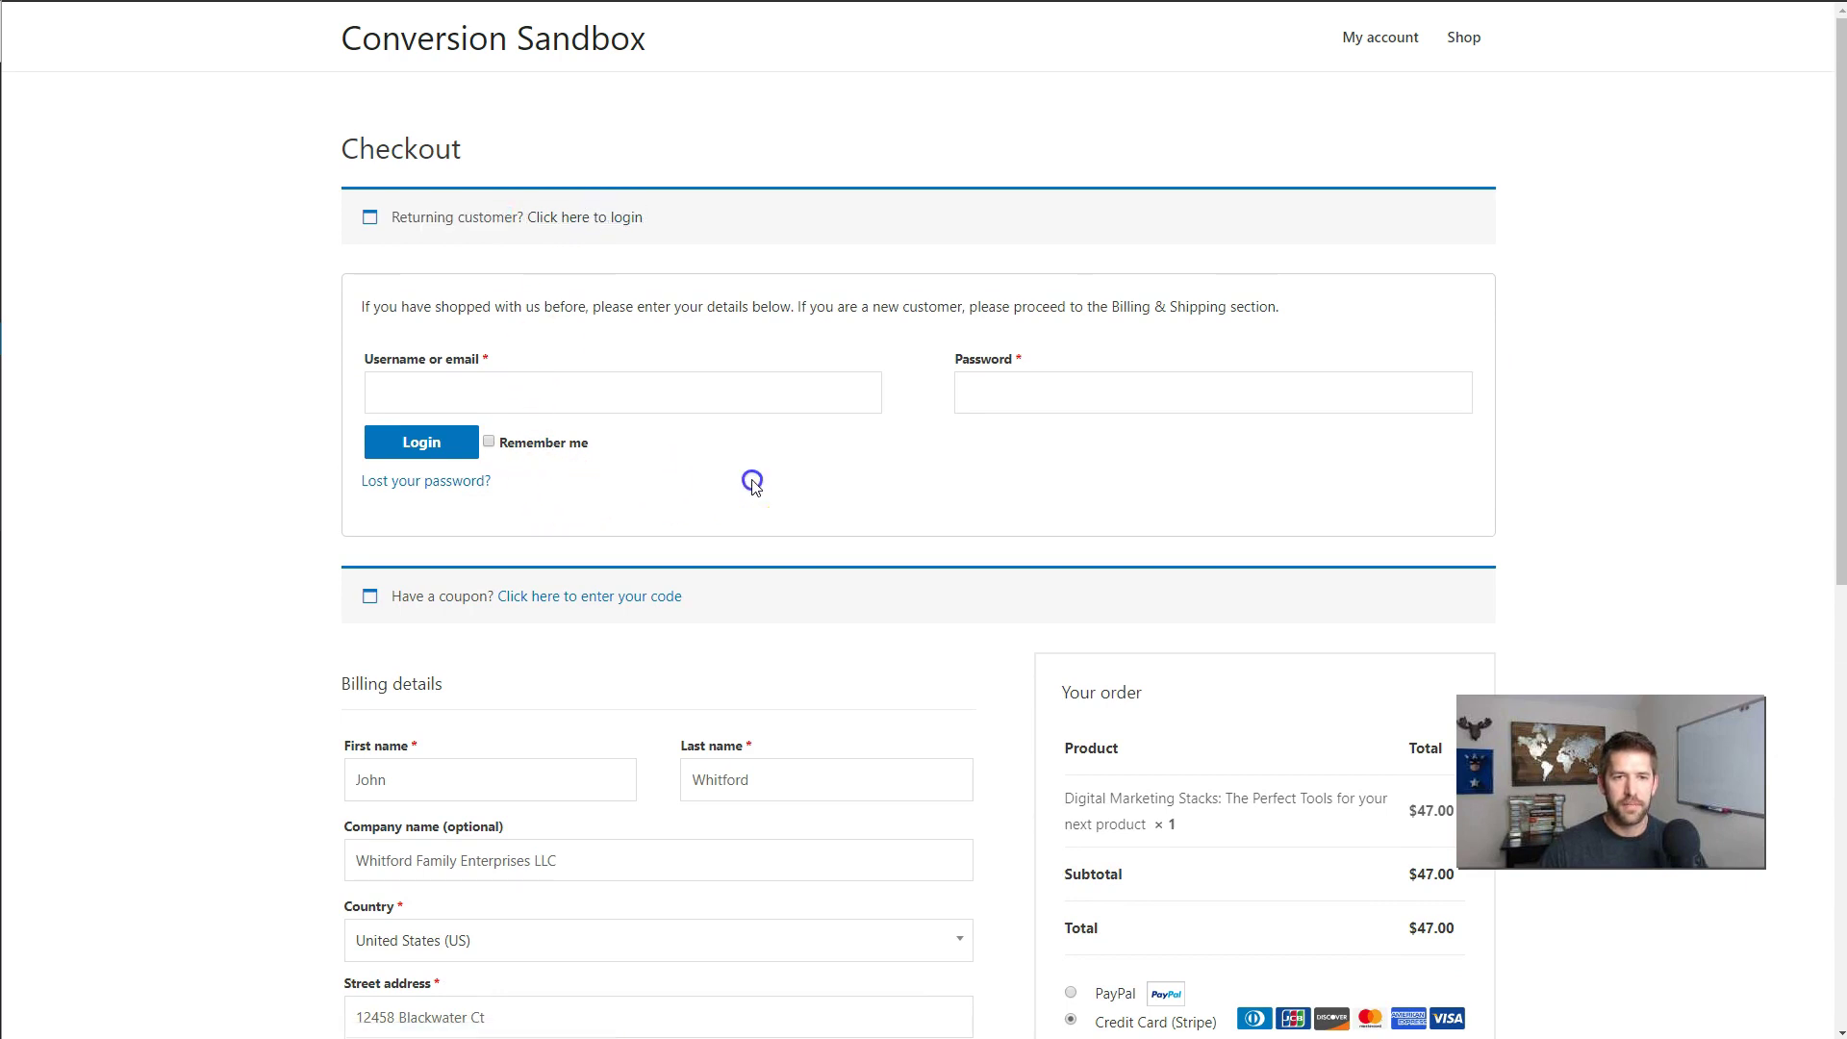
scroll(743, 484, down, 8)
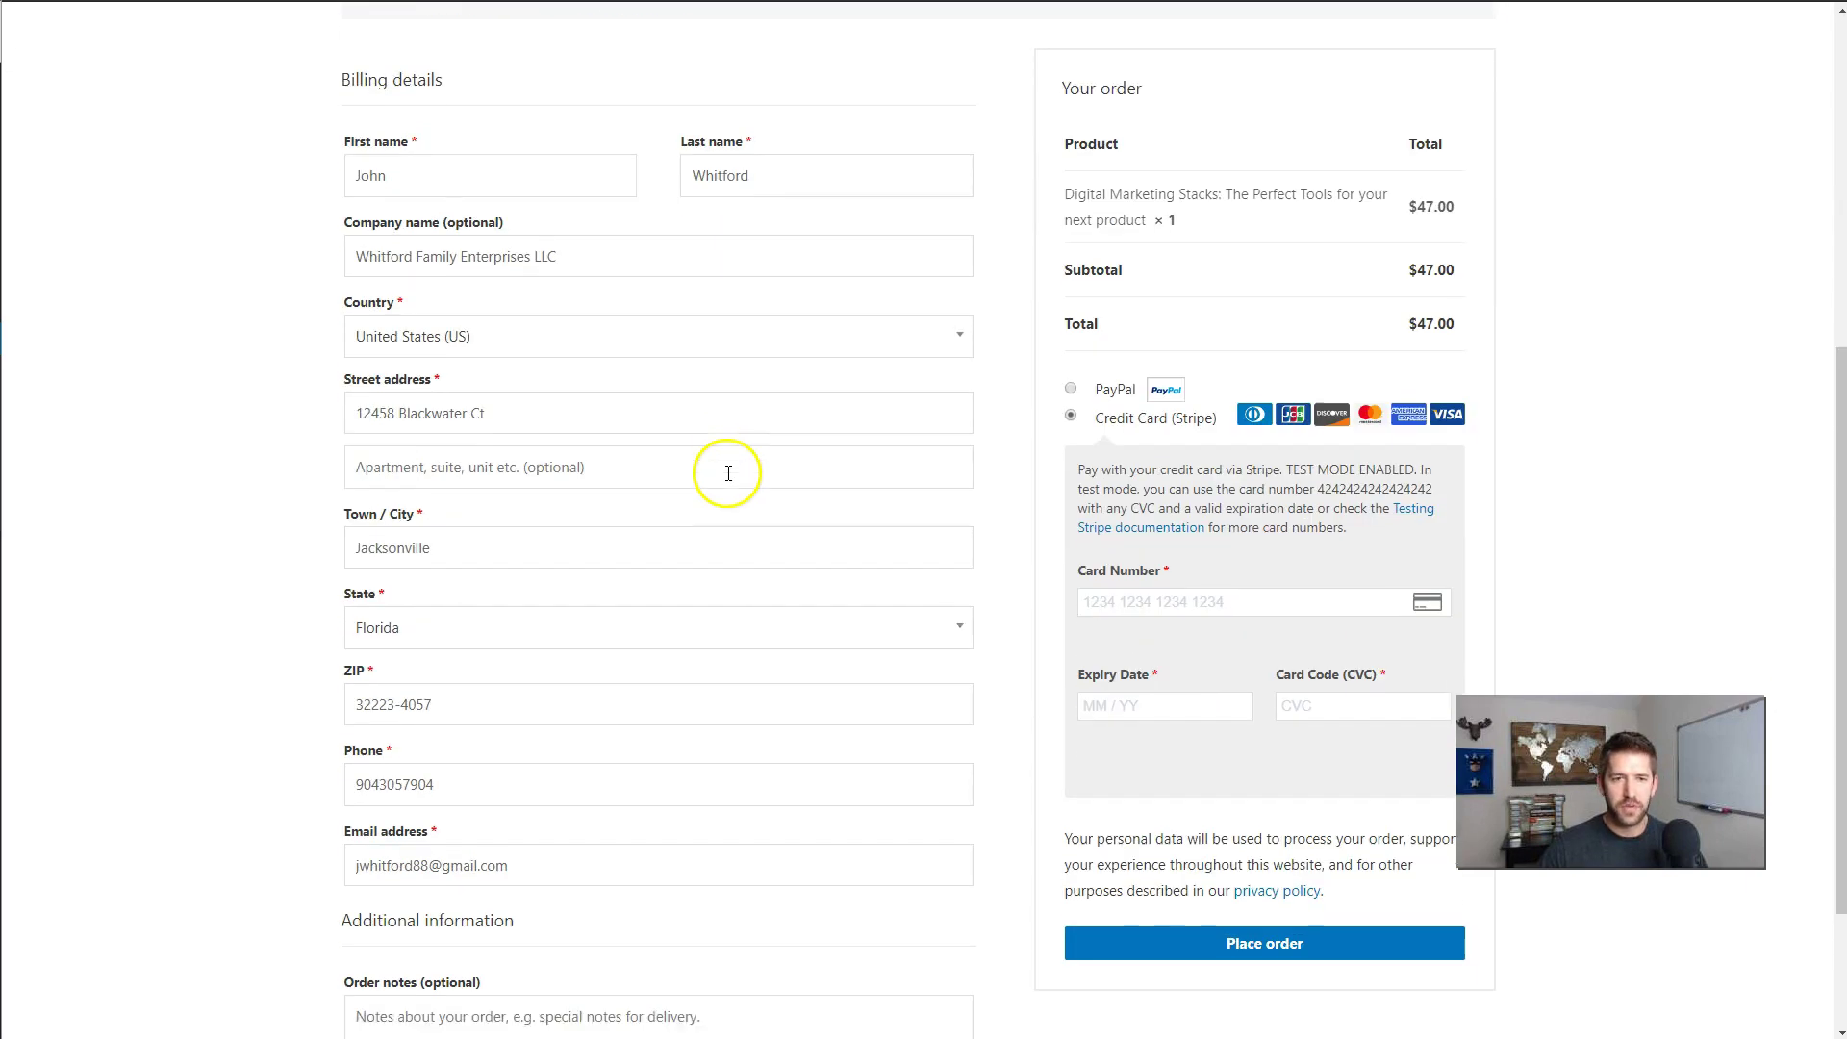
scroll(786, 499, up, 2)
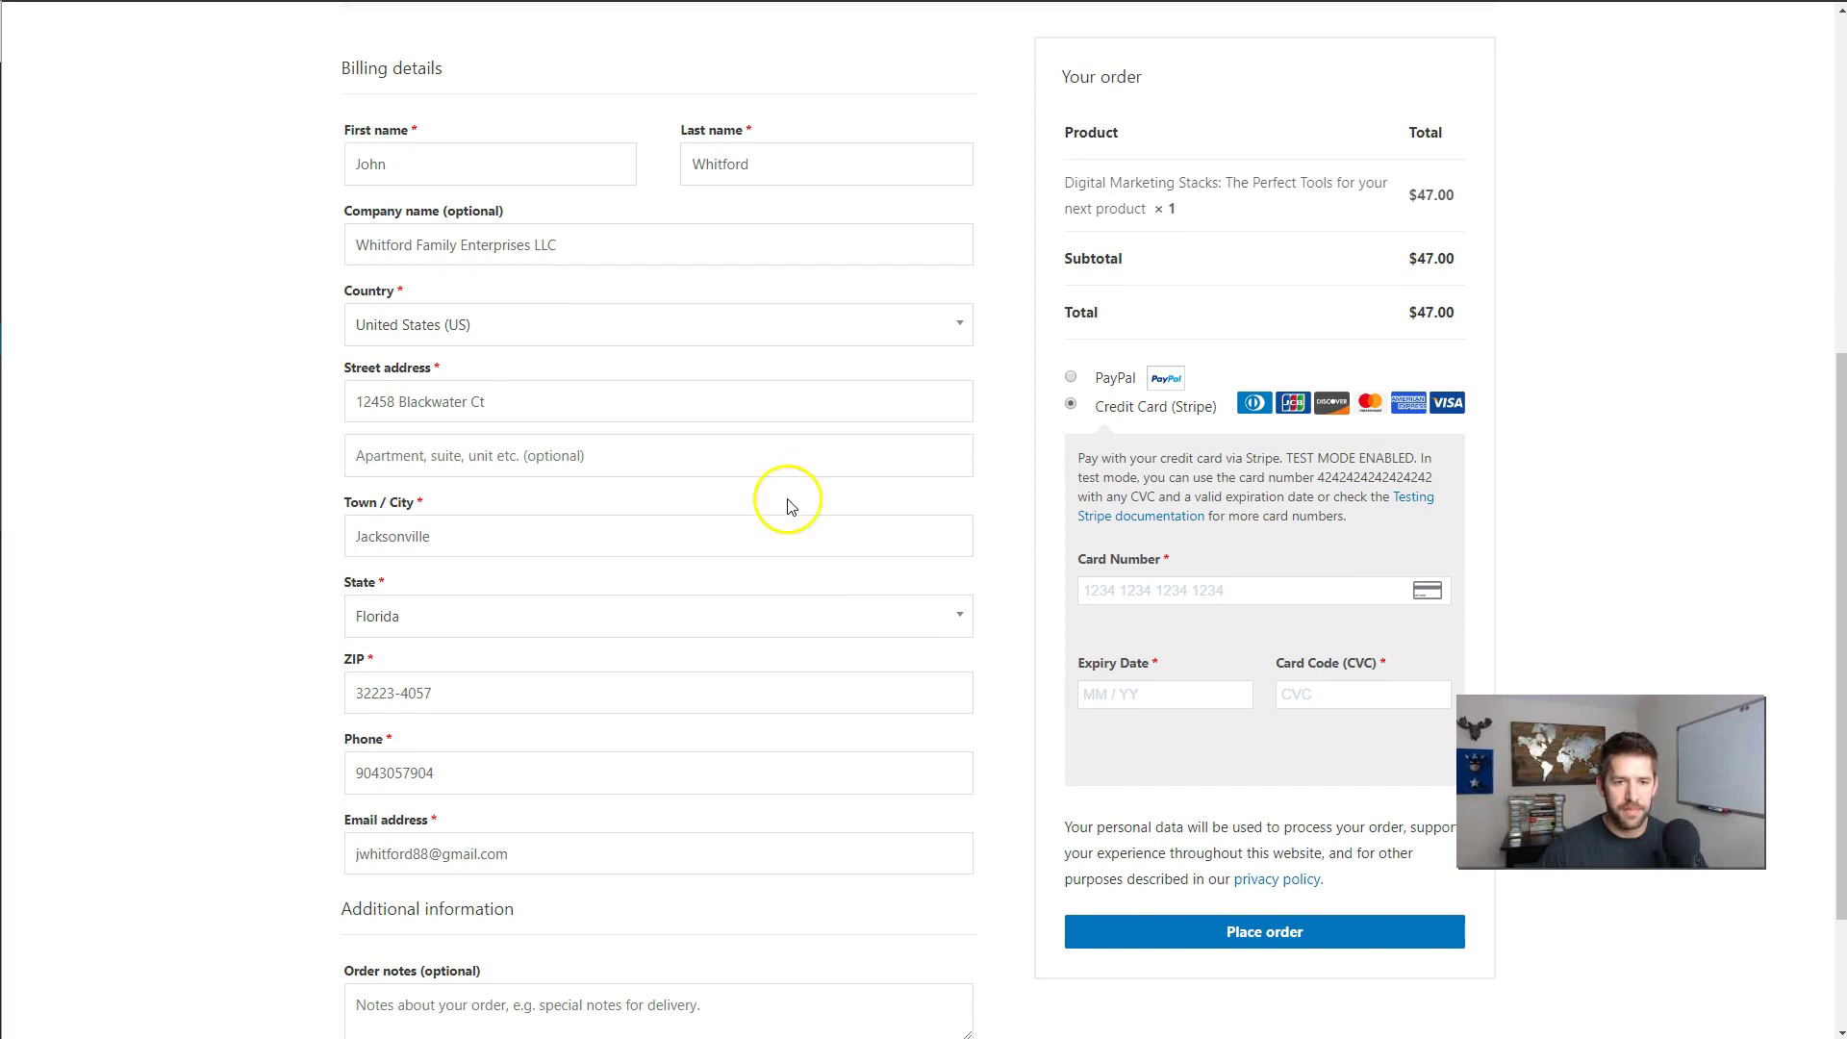
click(544, 855)
- Enter the billing email and Stripe test card details, then place the $47.00 order
scroll(578, 819, up, 3)
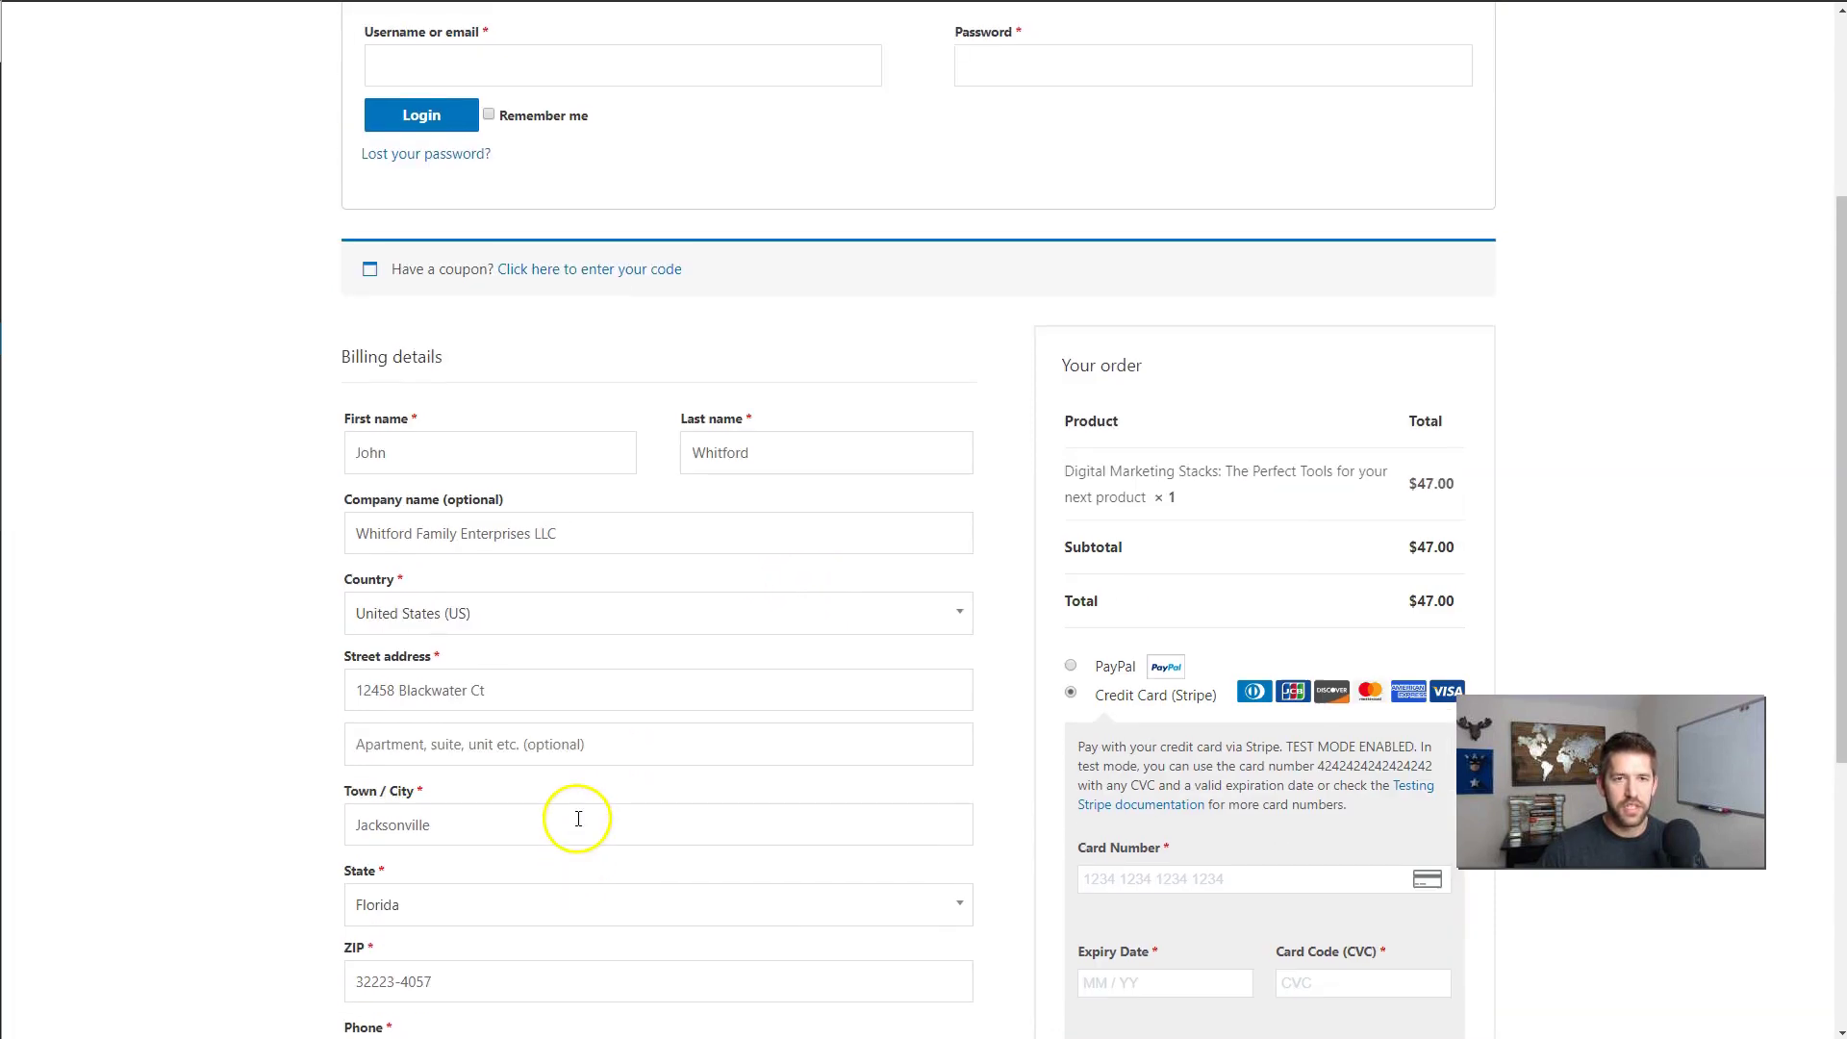
scroll(256, 465, down, 5)
scroll(915, 648, up, 2)
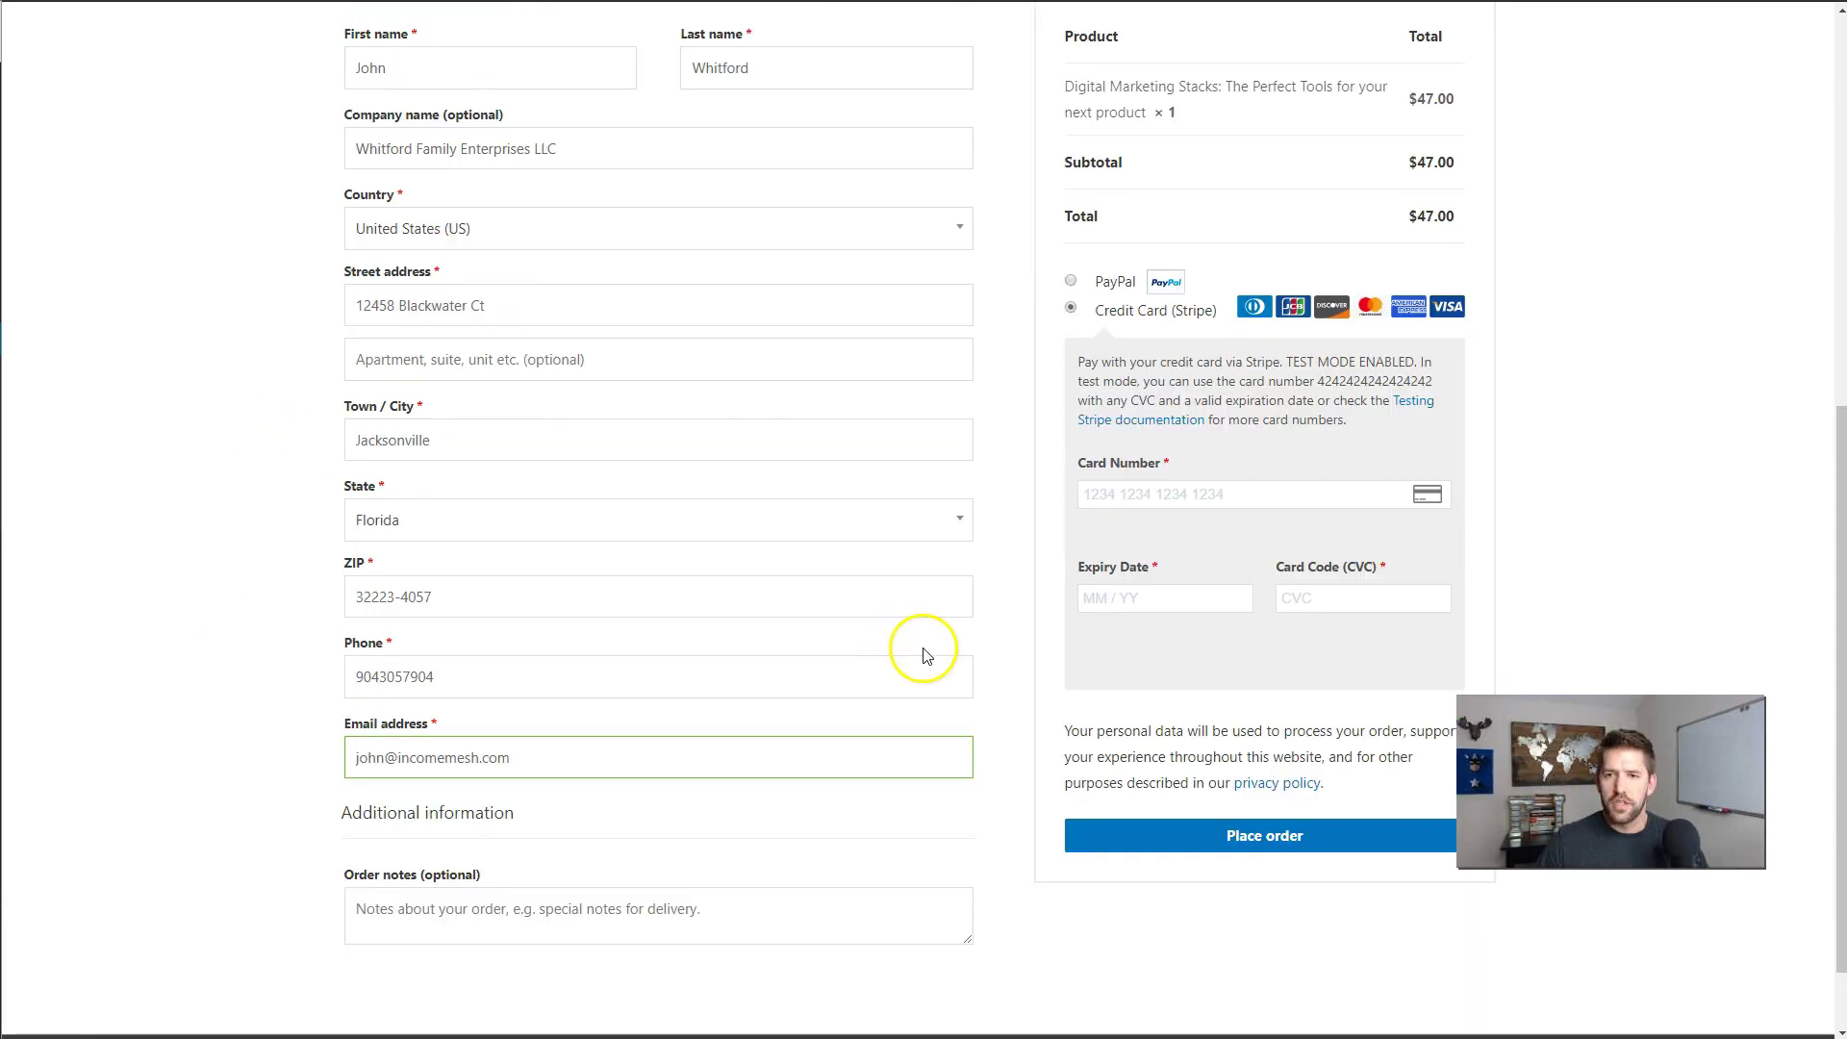
text(42424242424242420242424)
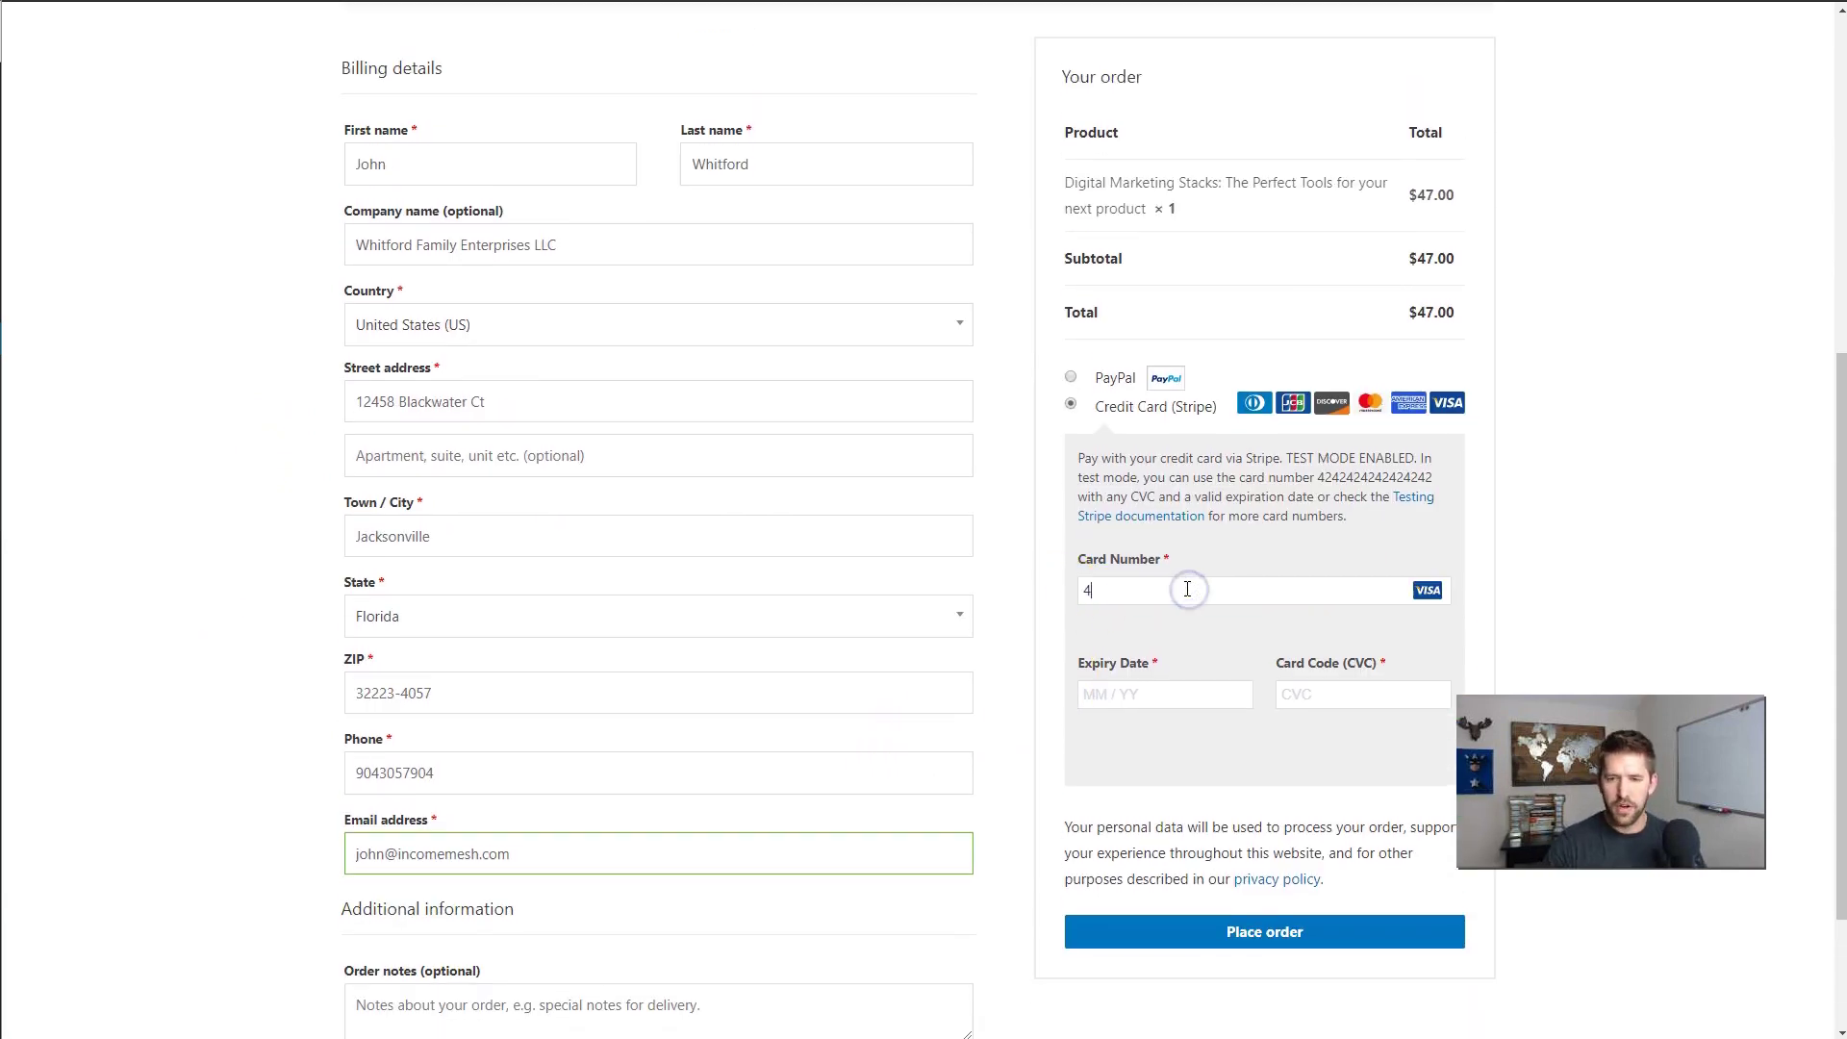
click(1238, 931)
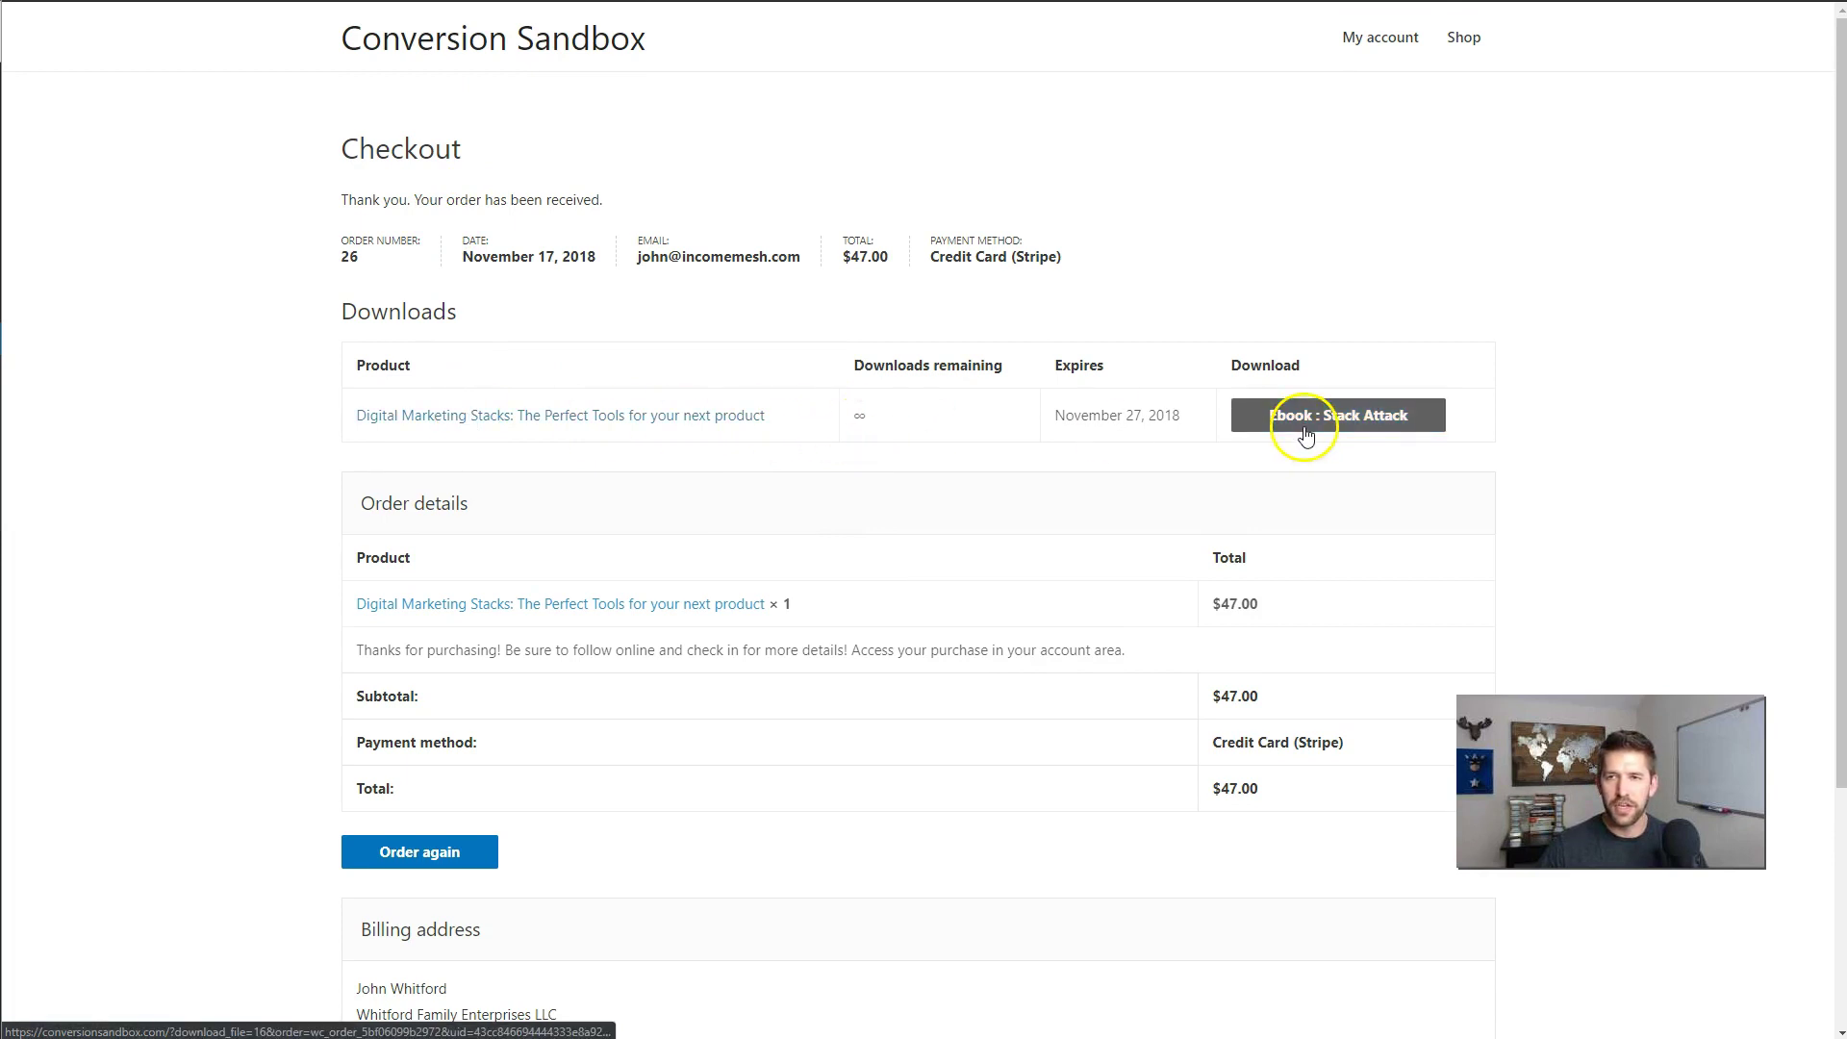
- Go to the customer's My account dashboard from the site header
click(1379, 44)
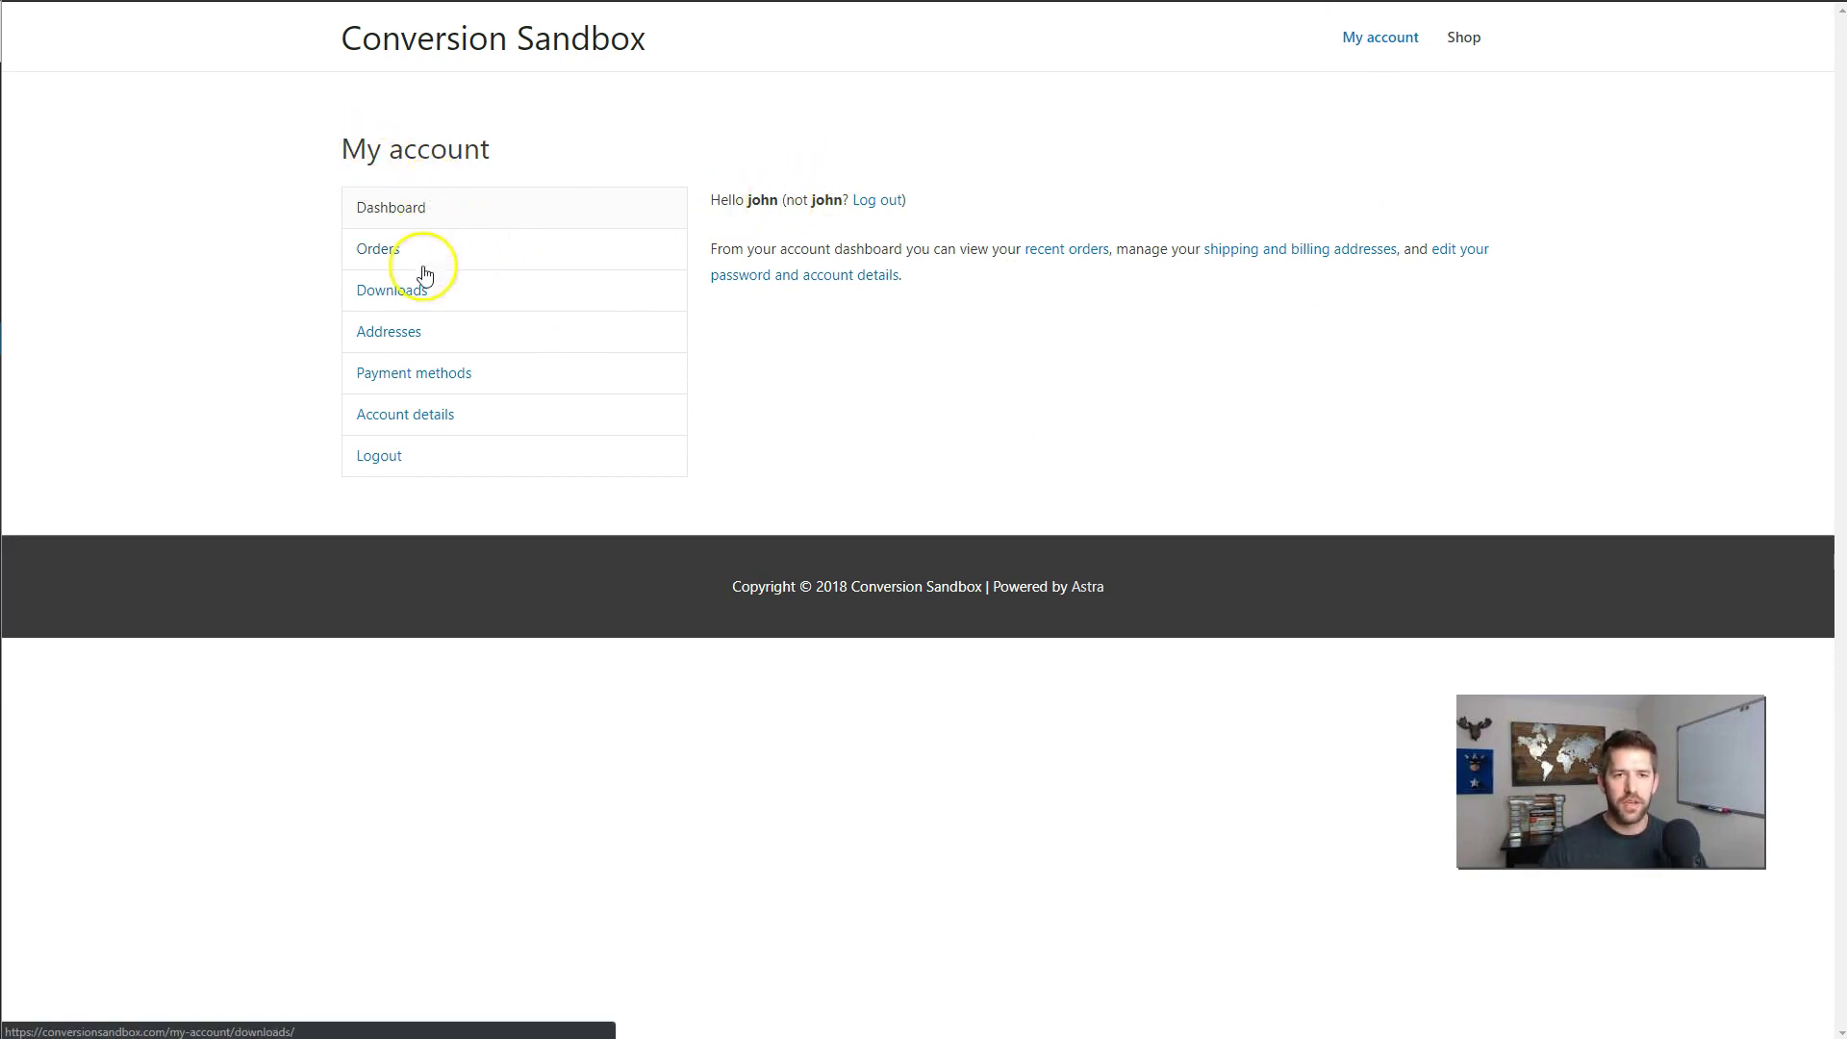
- Check account details, the ebook download's remaining count and expiry, and order history, then return to admin
click(401, 413)
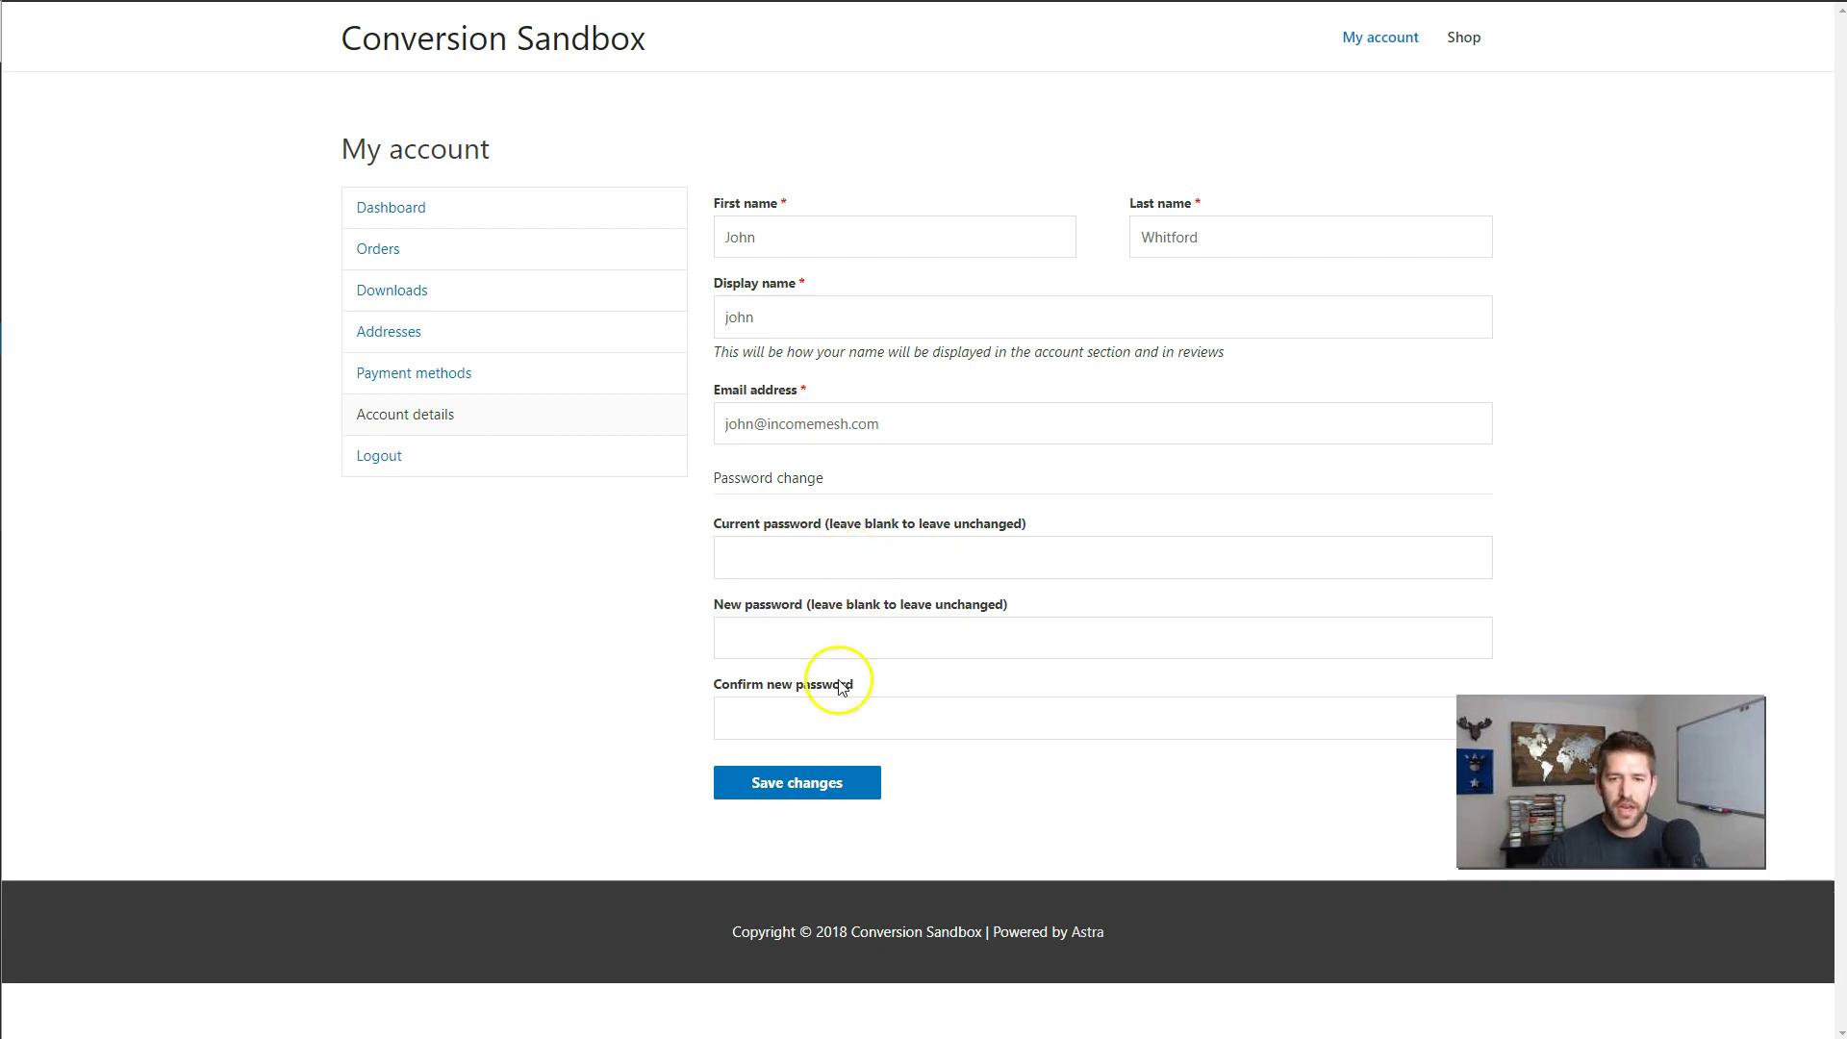
click(417, 298)
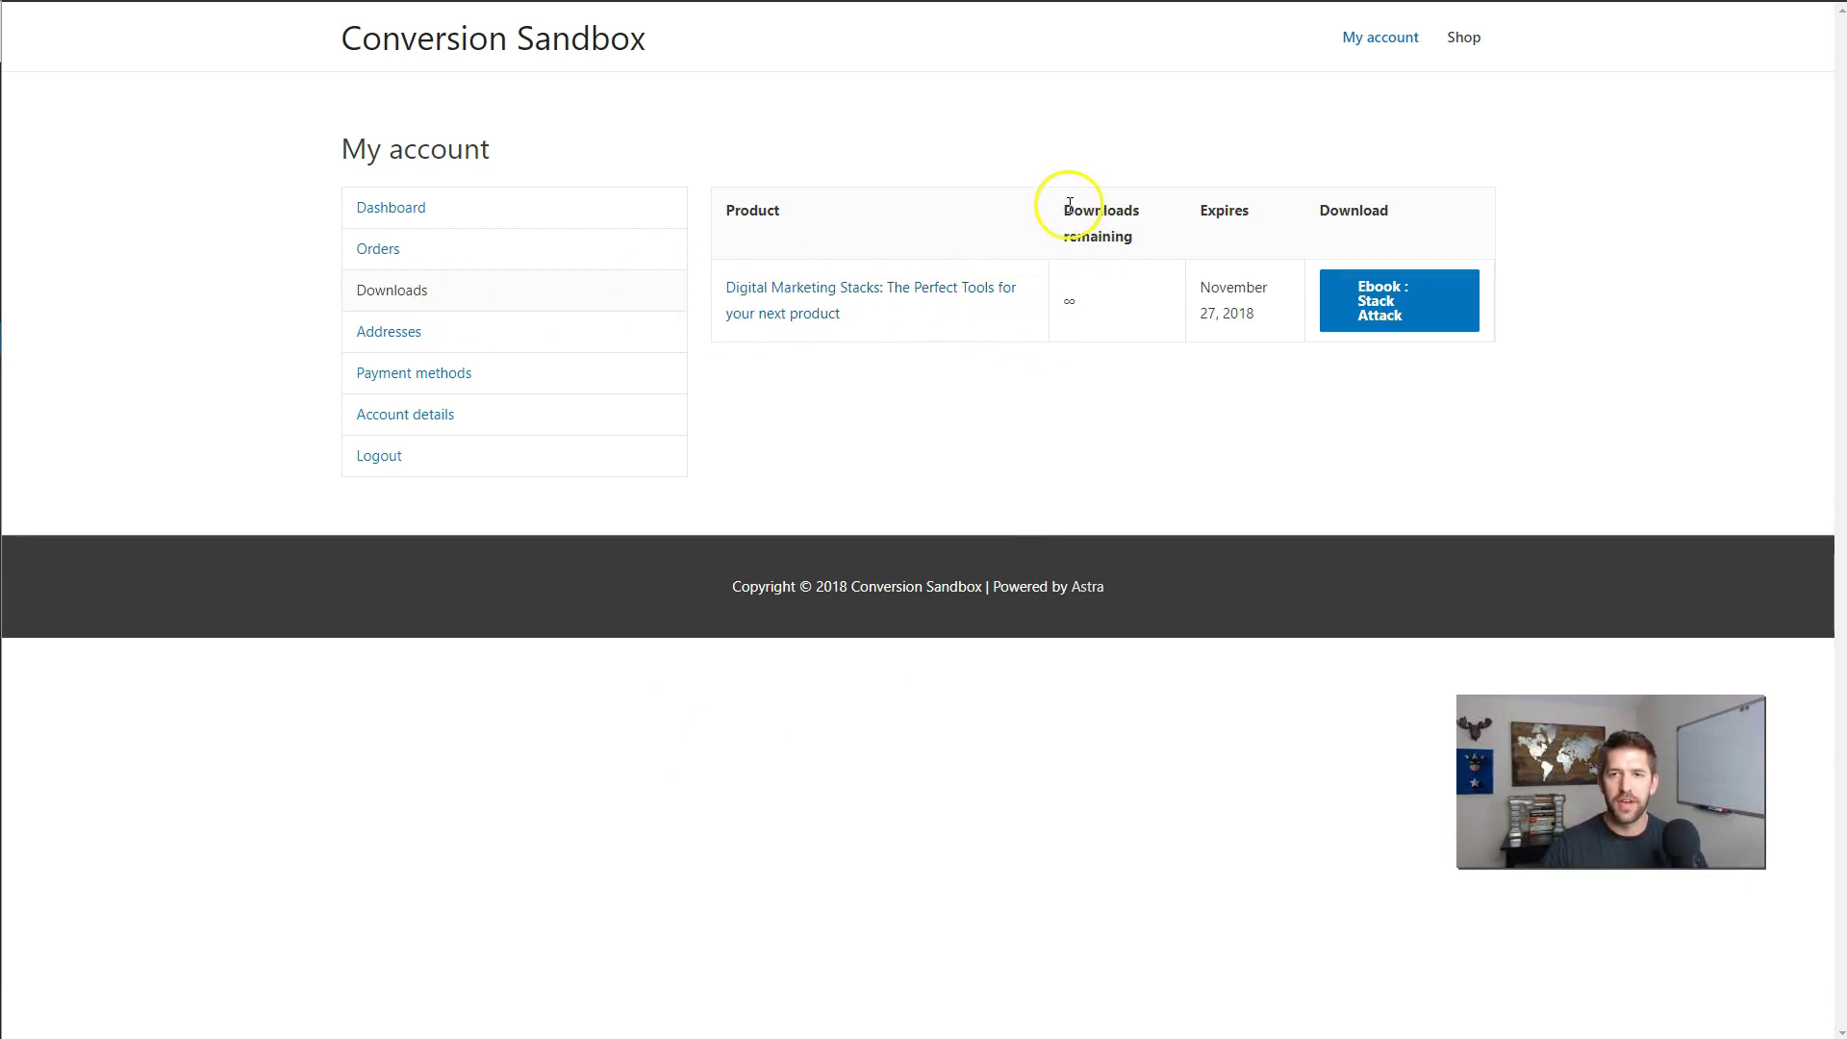
drag(1066, 206, 1145, 237)
click(1145, 238)
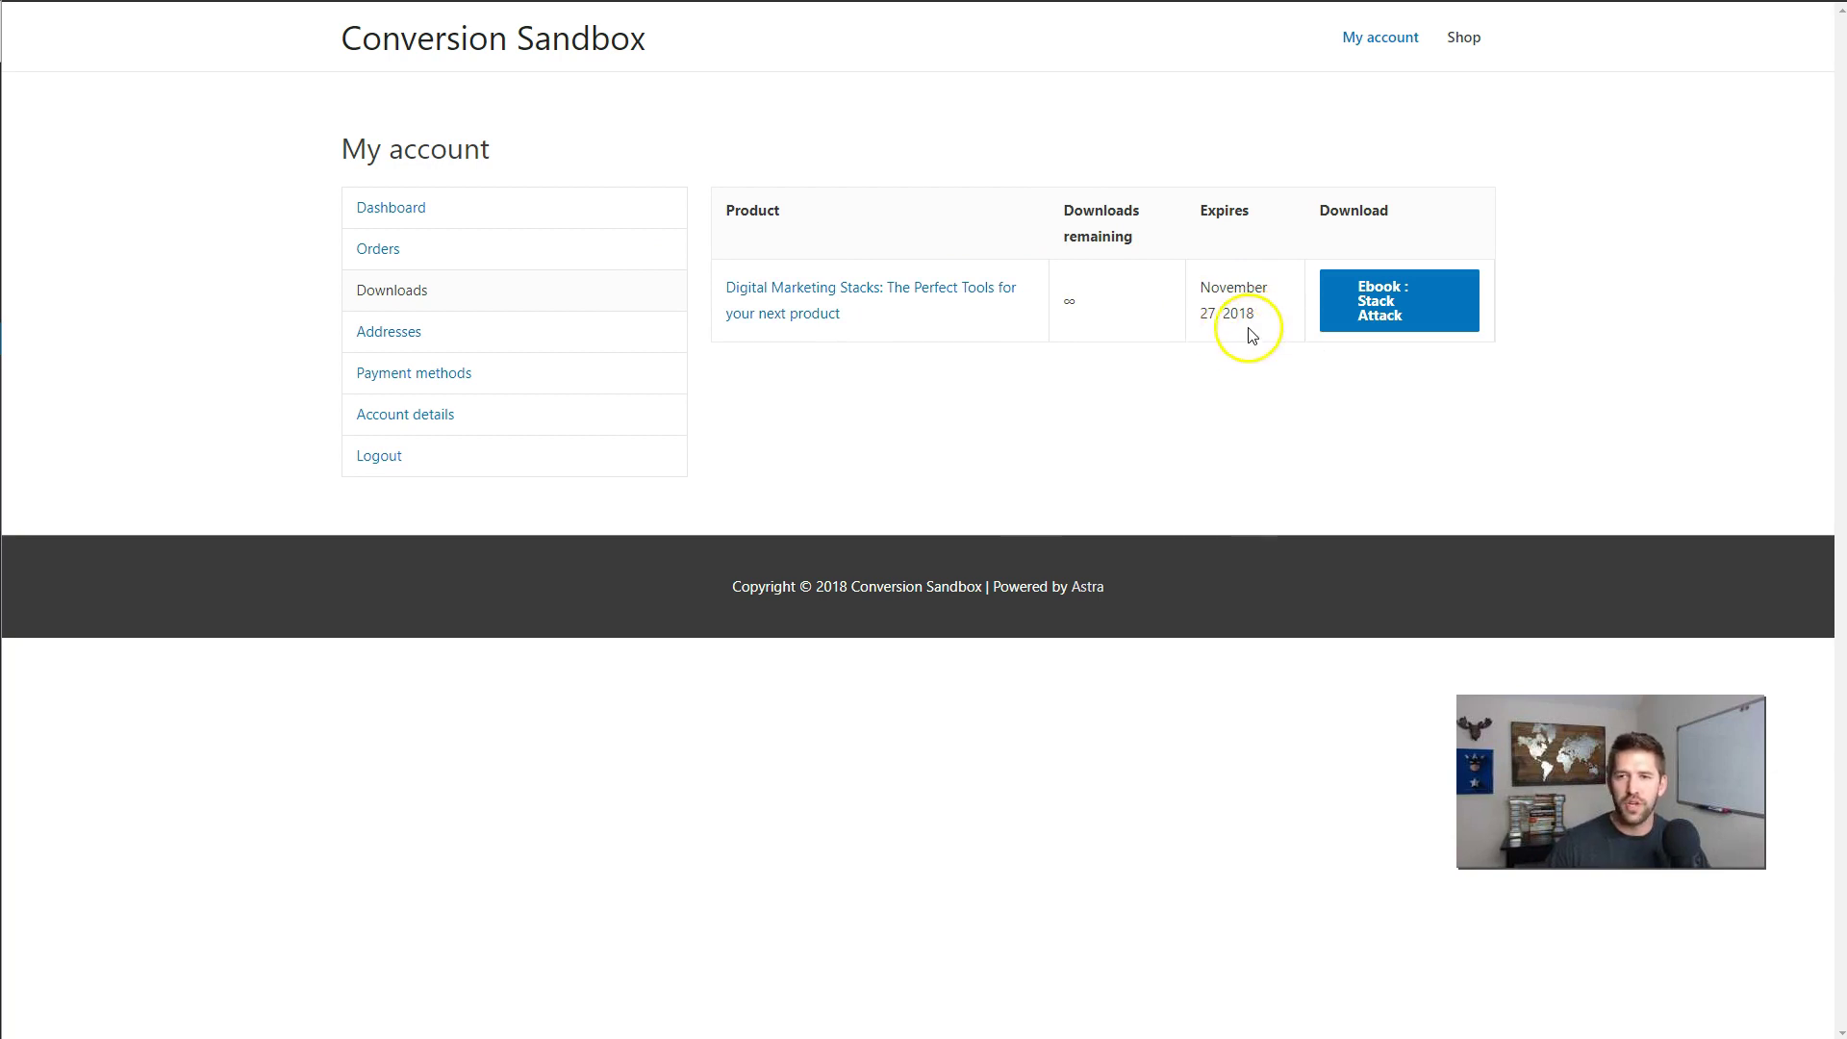
click(1219, 319)
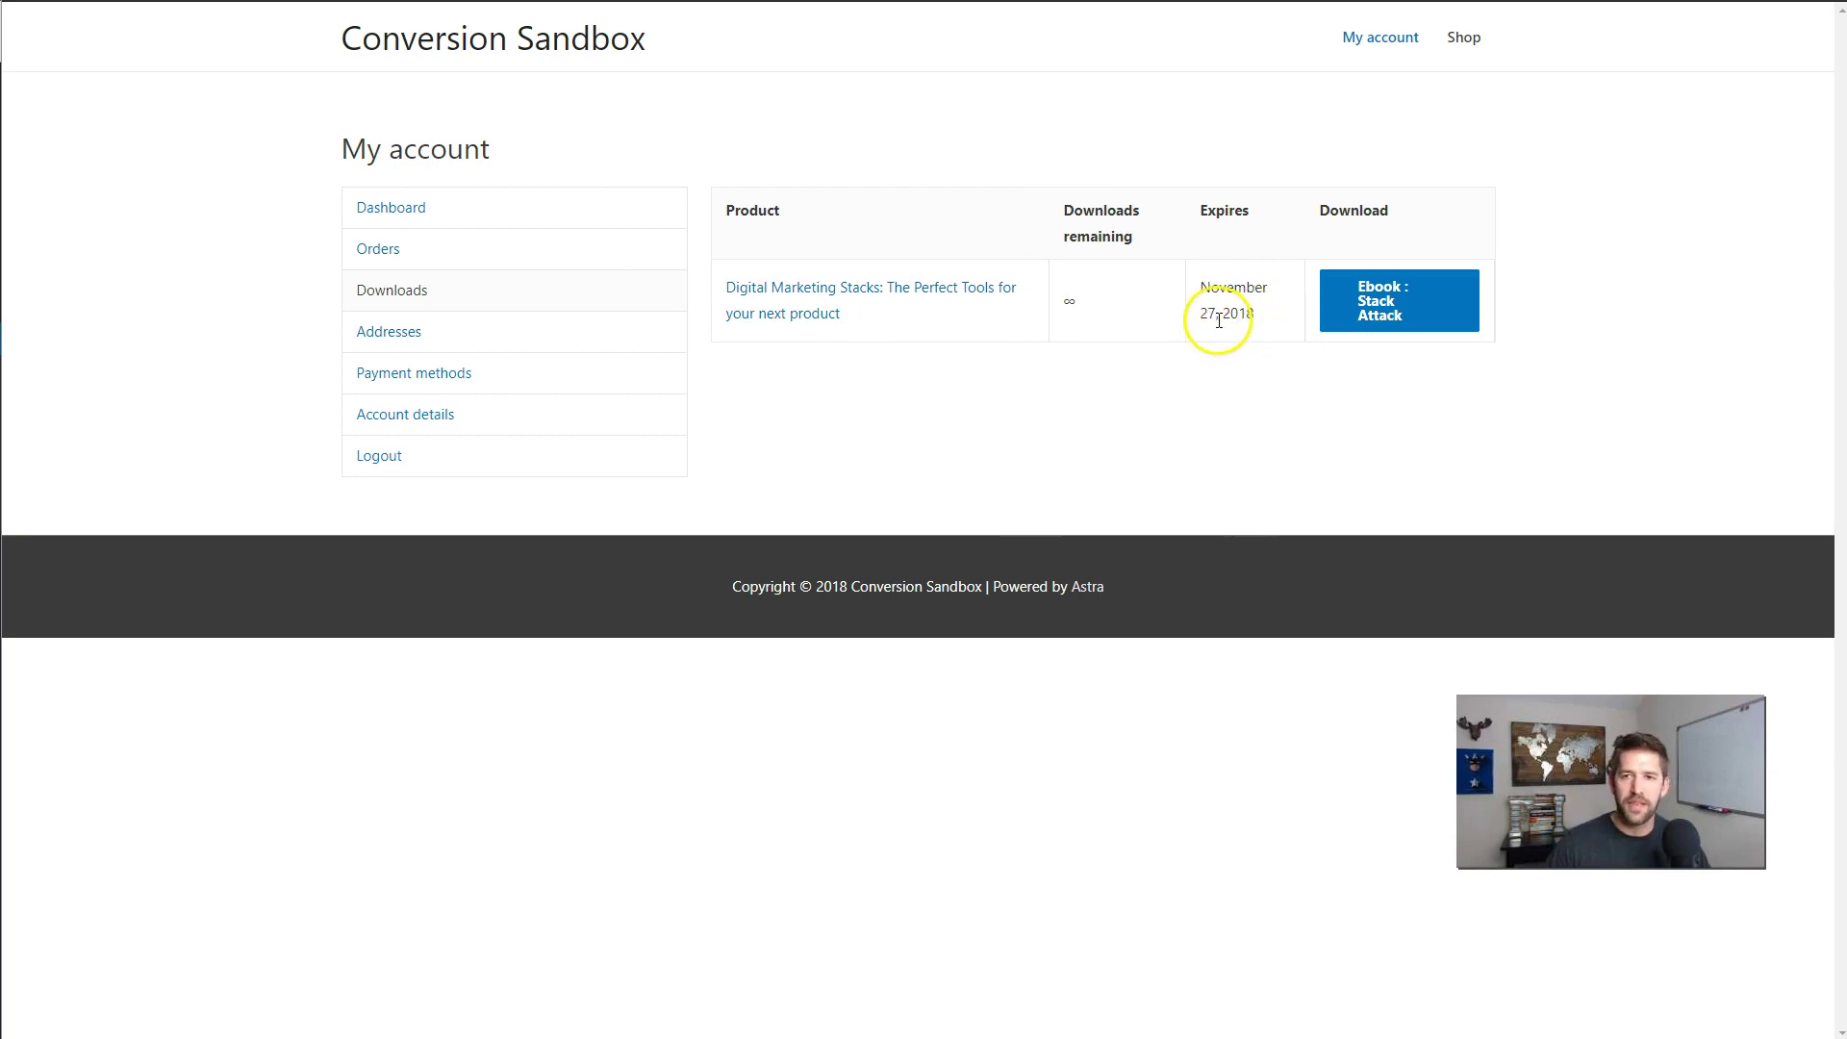
drag(1203, 319, 1263, 318)
click(1265, 323)
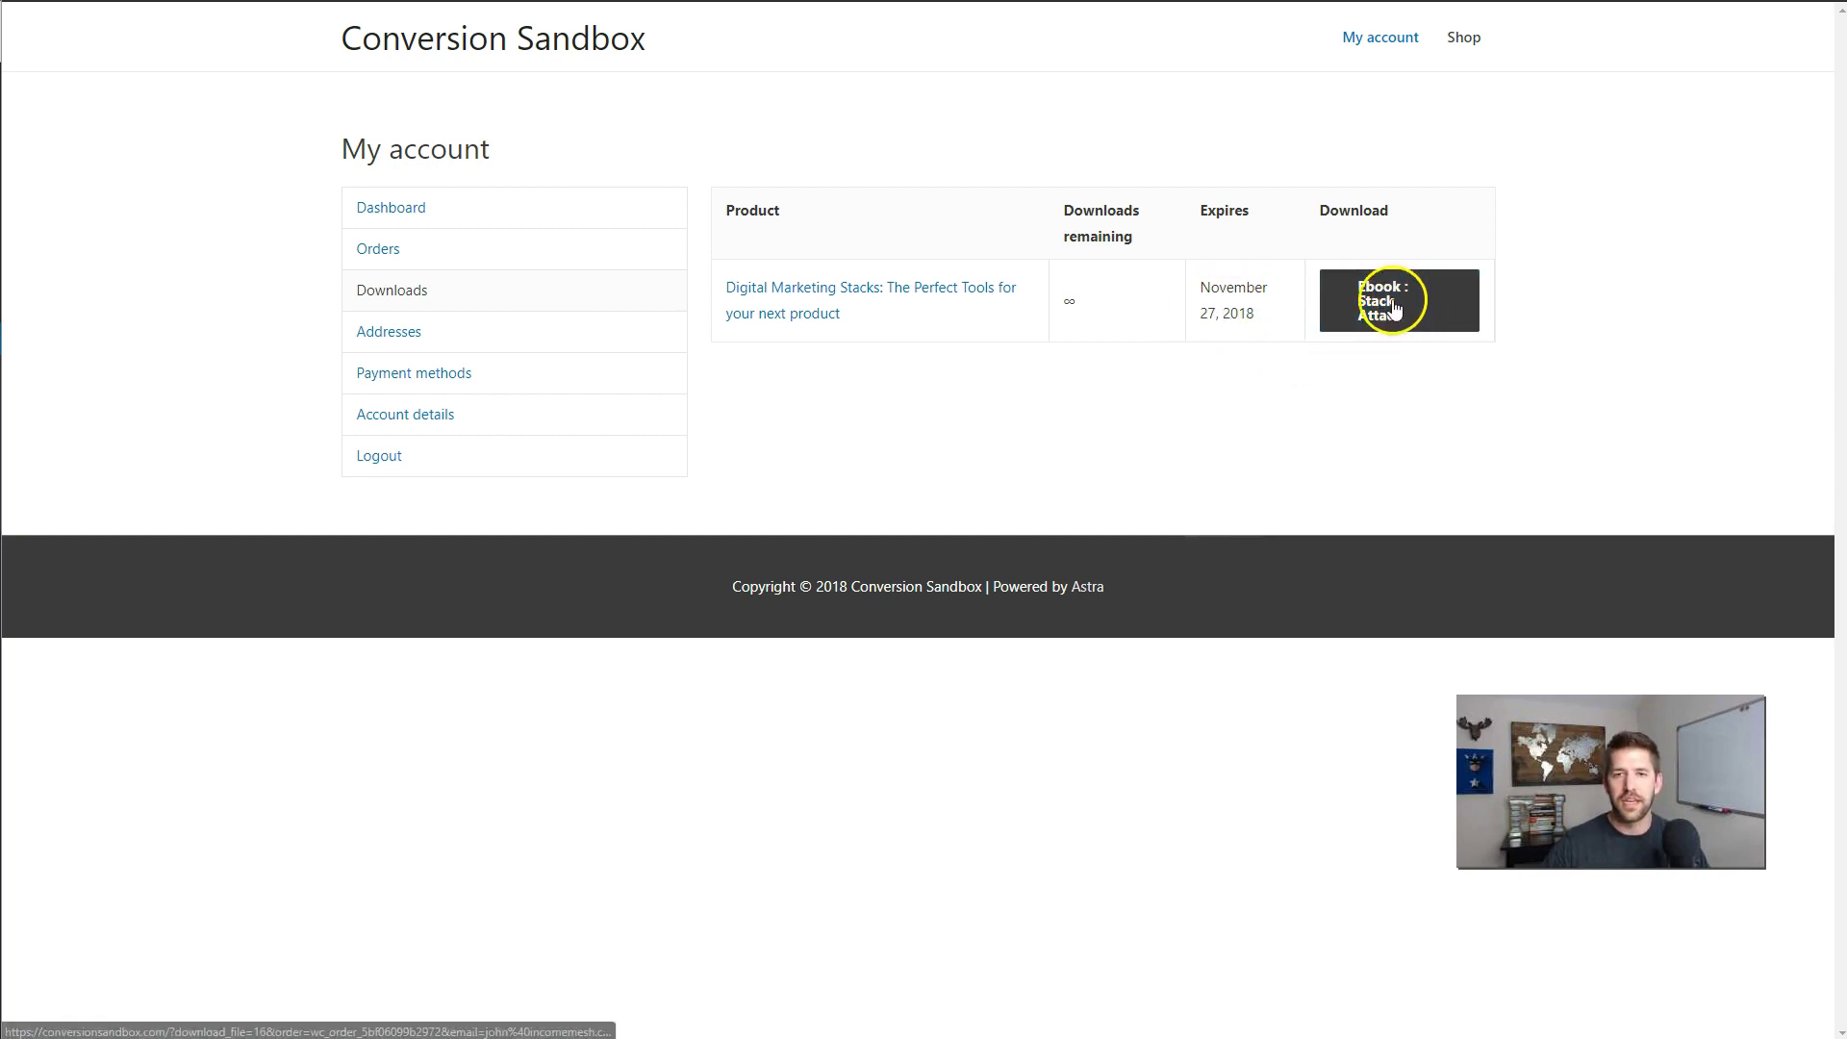
click(408, 257)
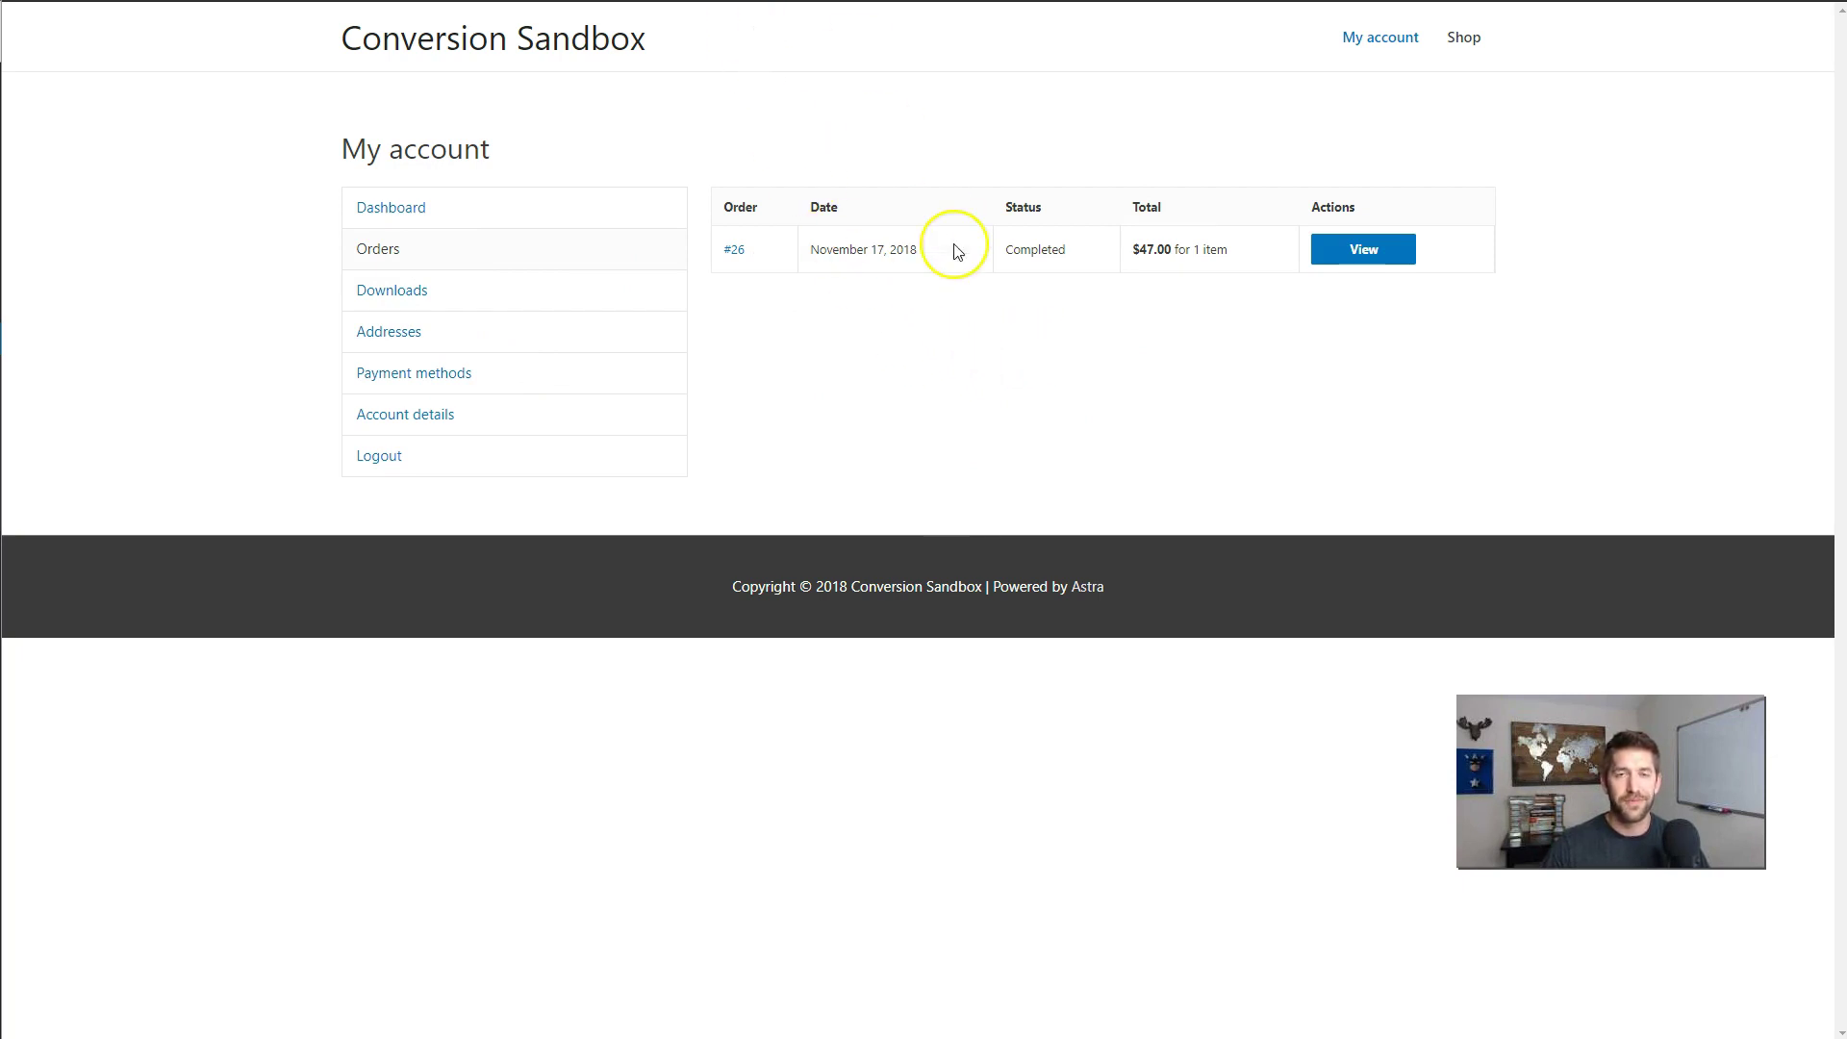
key(alt+Tab)
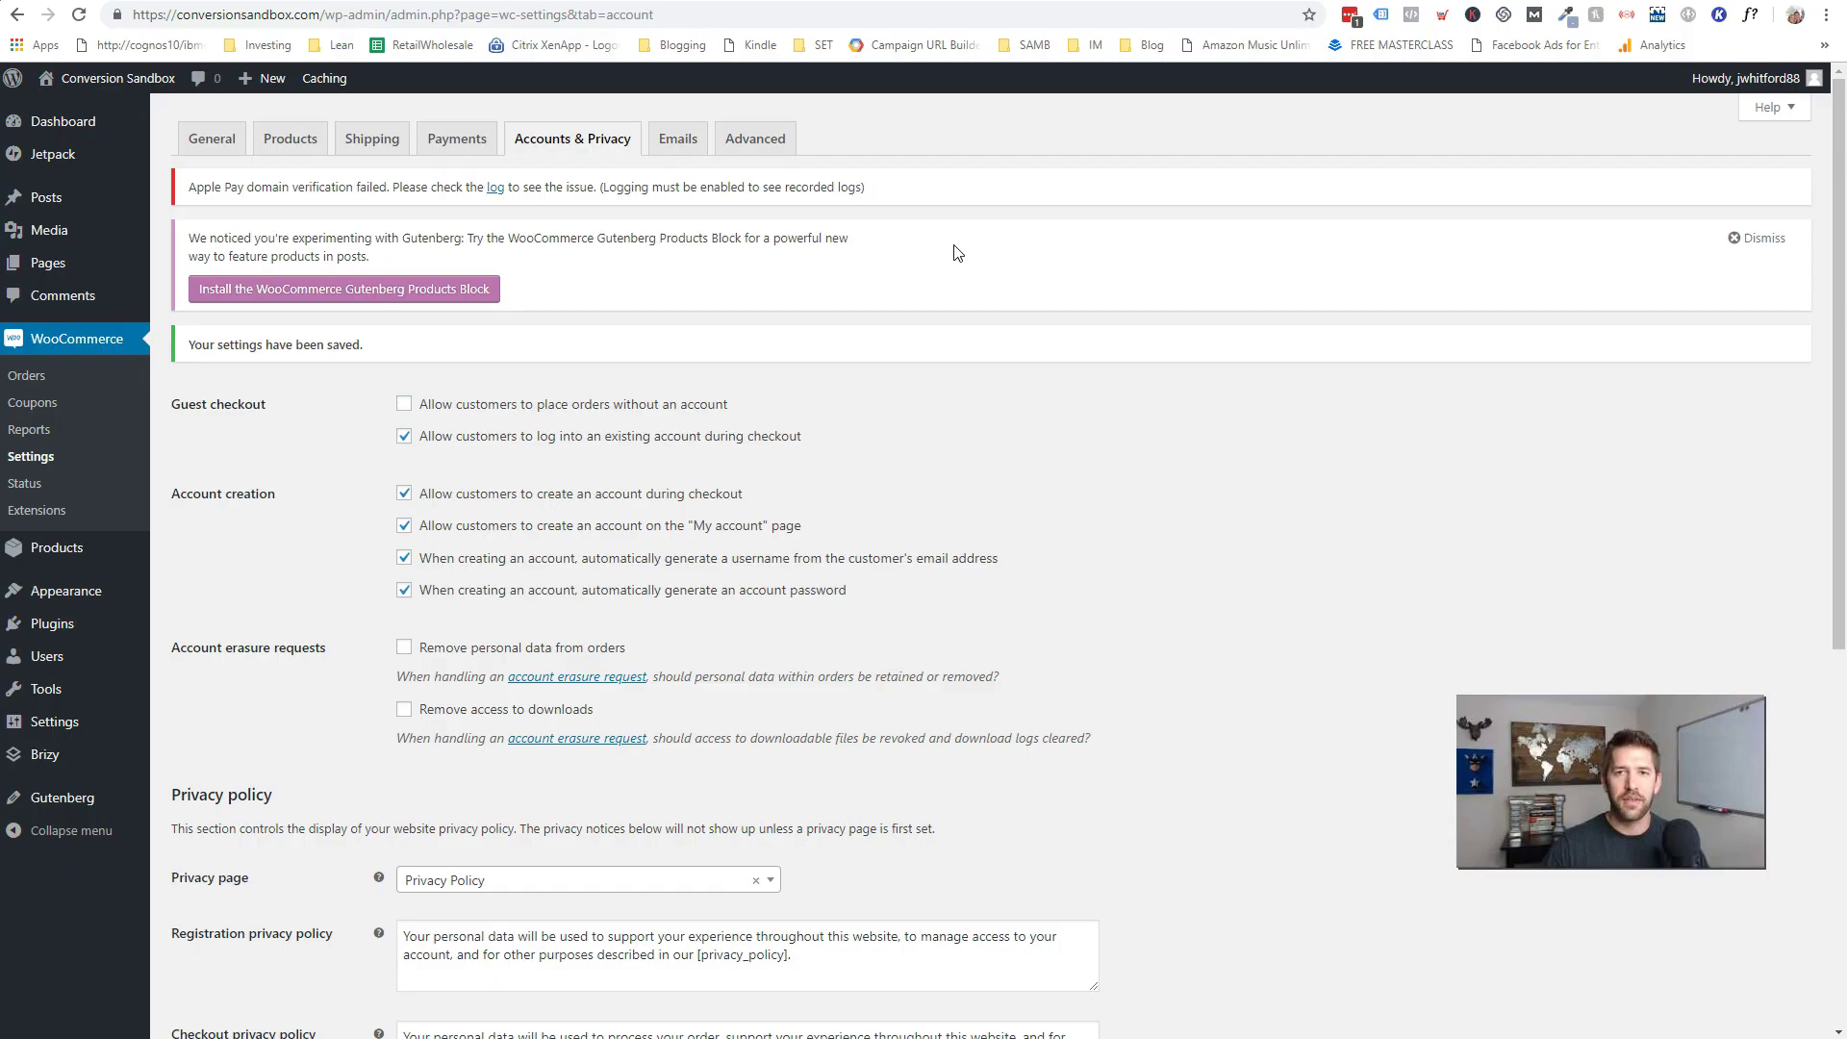
- From the dashboard home, open the WooCommerce net sales this month report showing $94.00
mouse_move(82, 113)
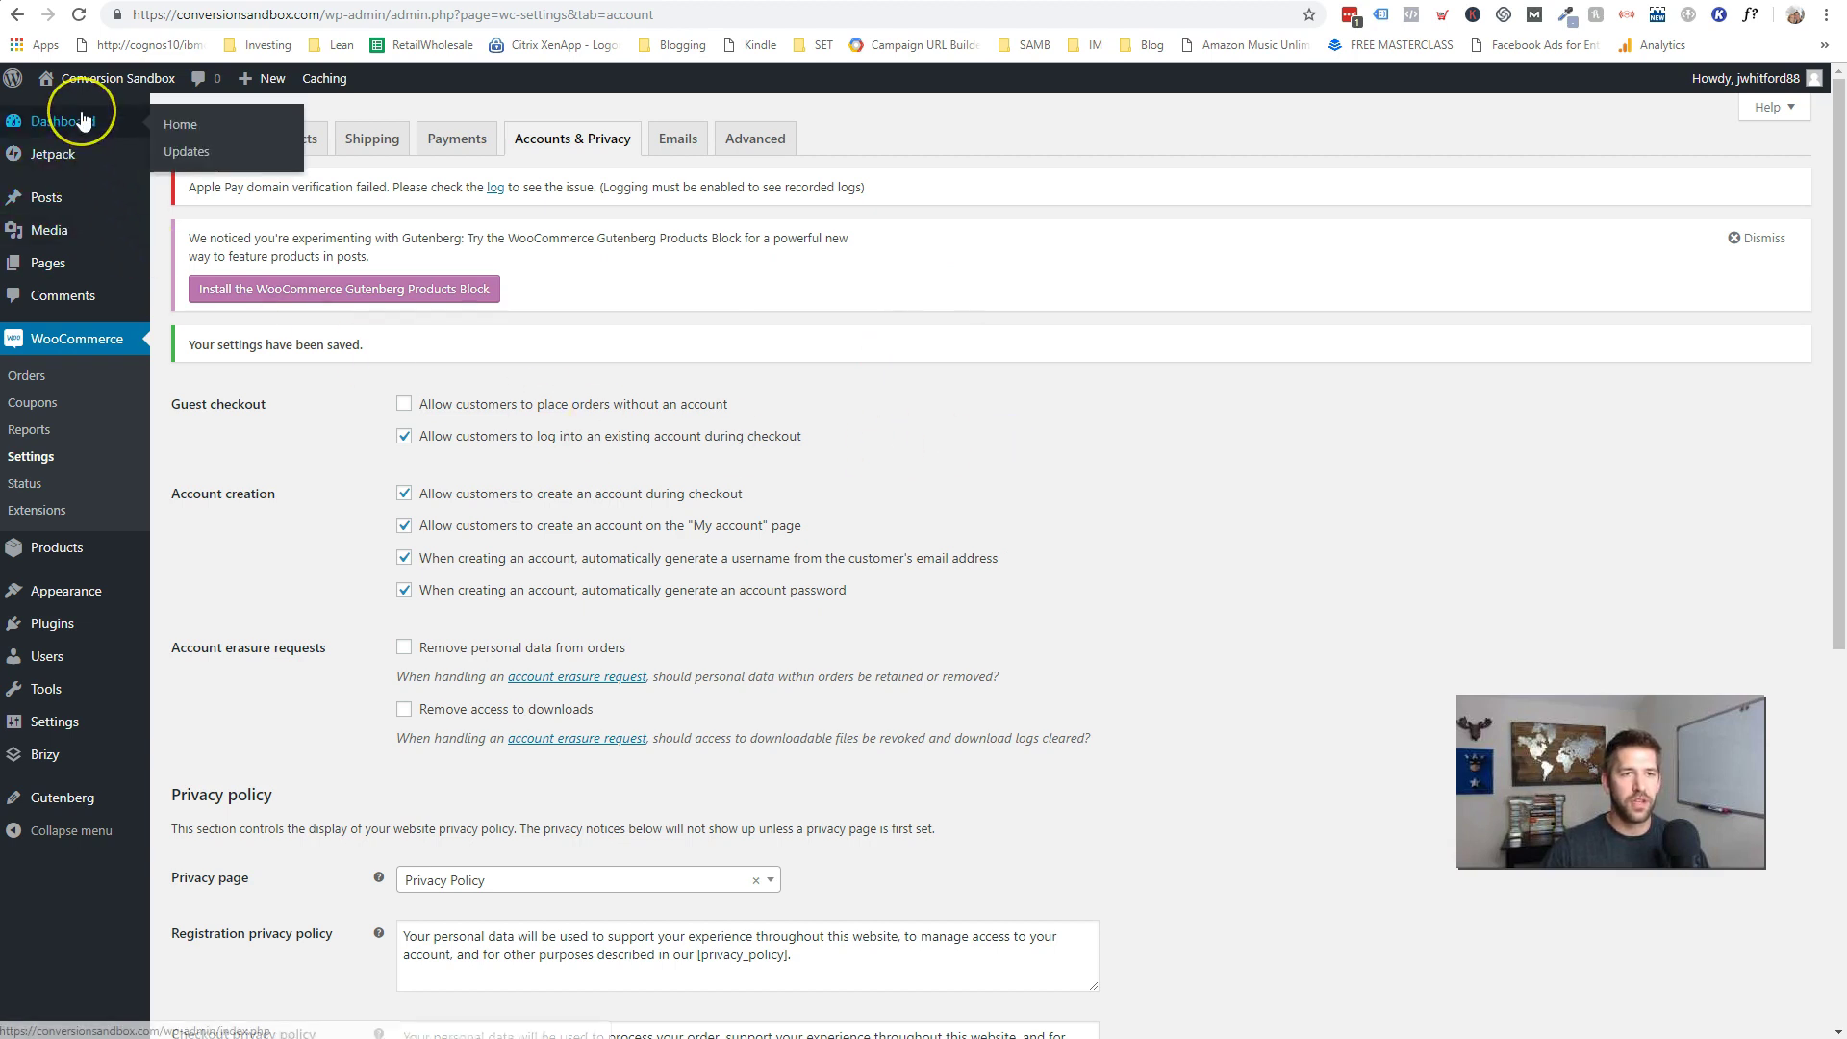
click(198, 125)
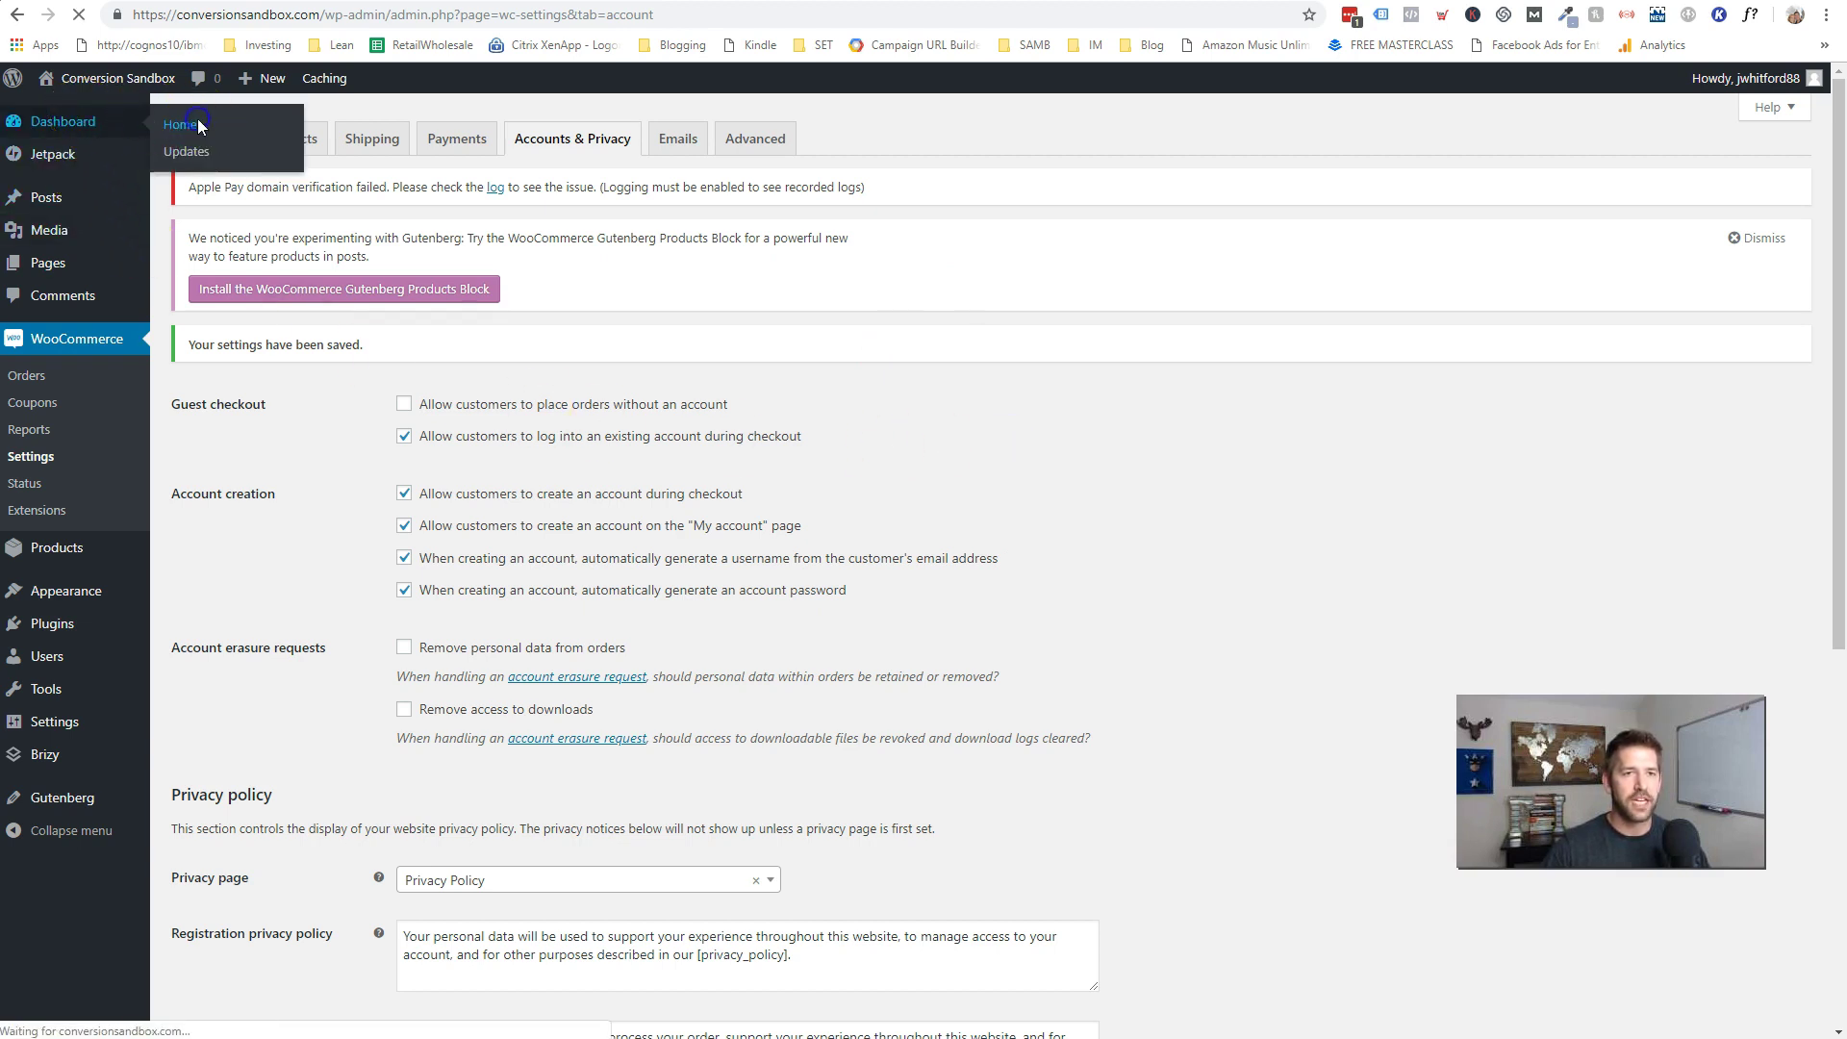
scroll(840, 416, down, 10)
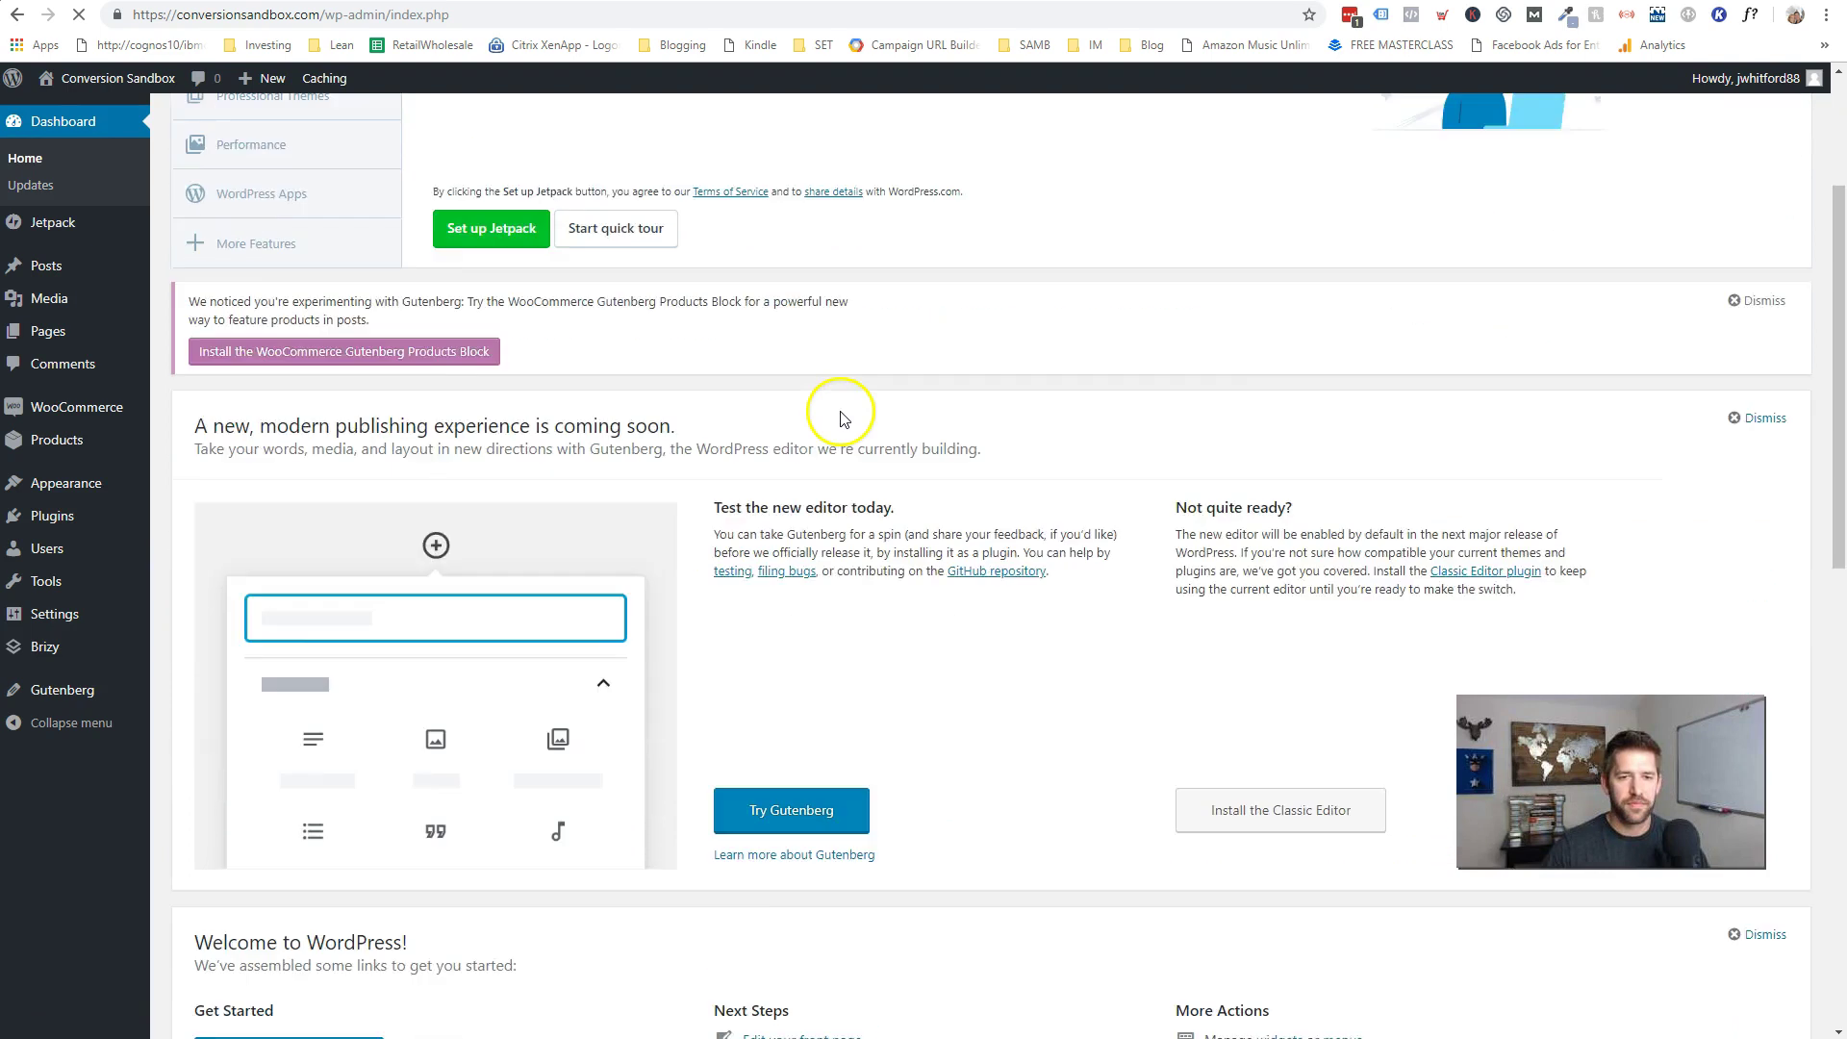
scroll(839, 415, down, 2)
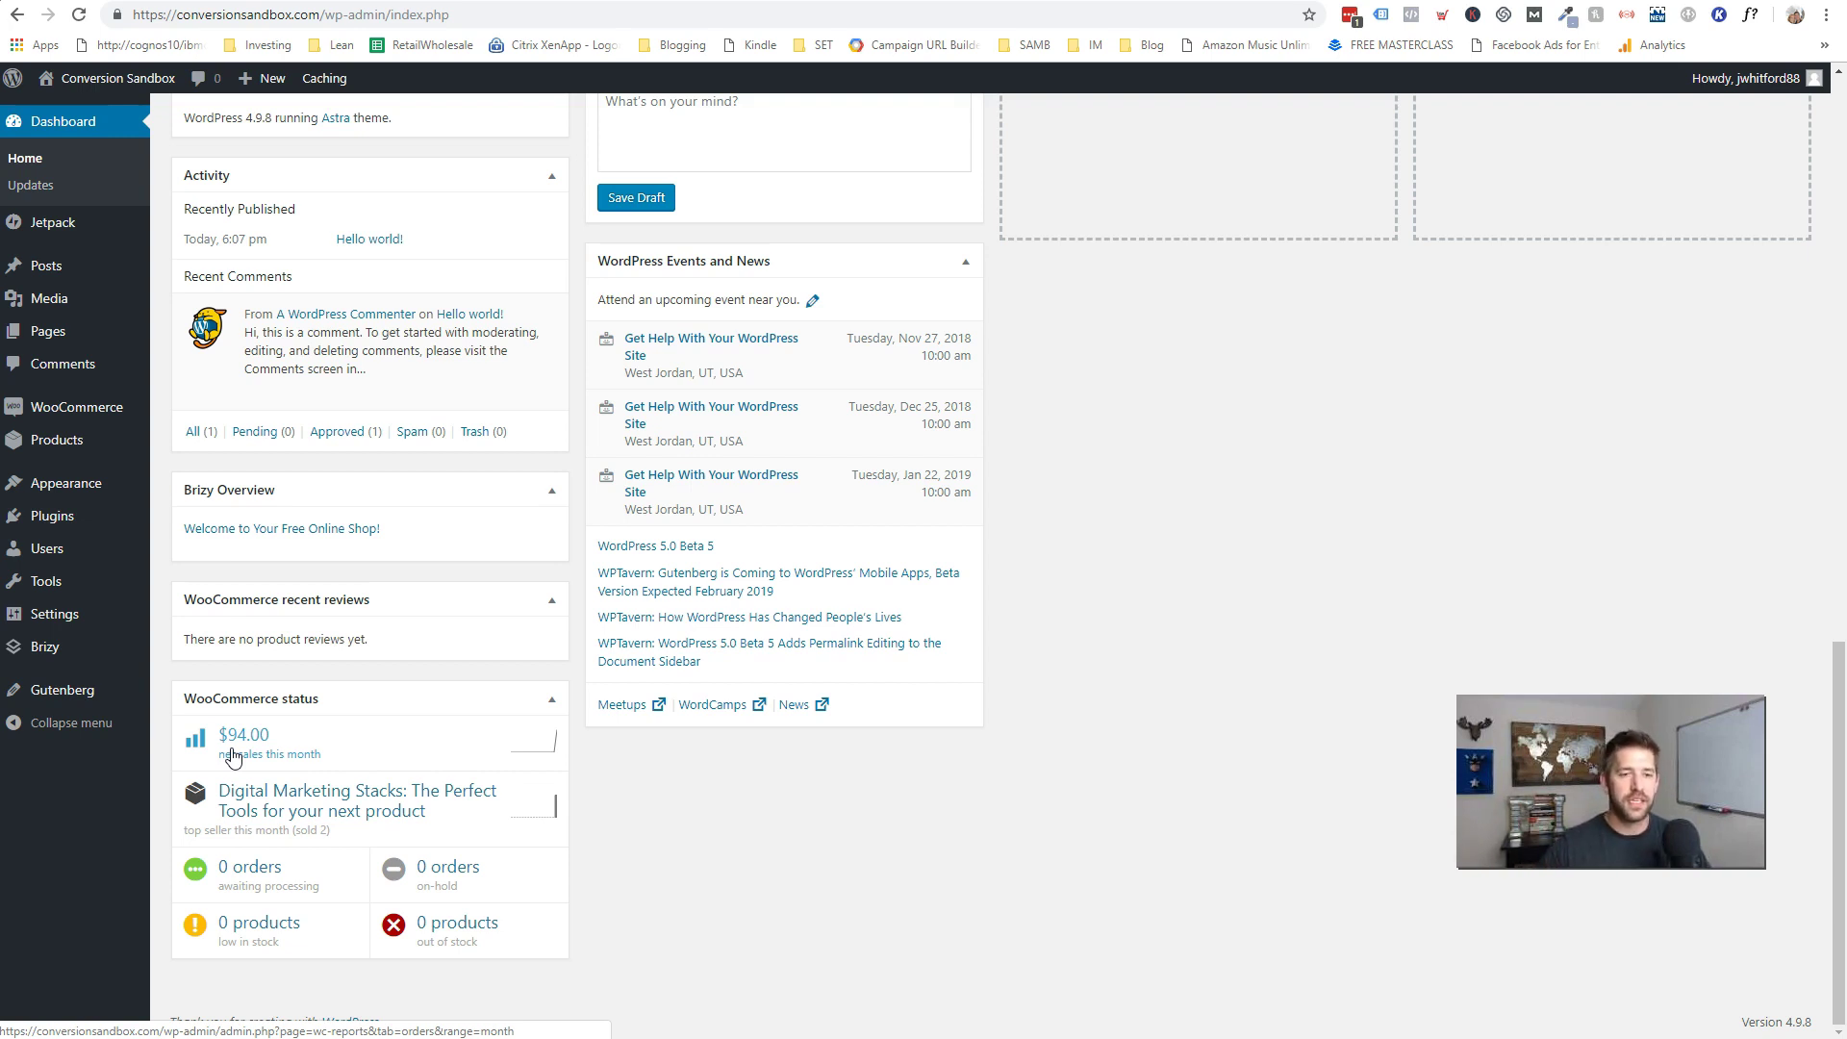
click(235, 757)
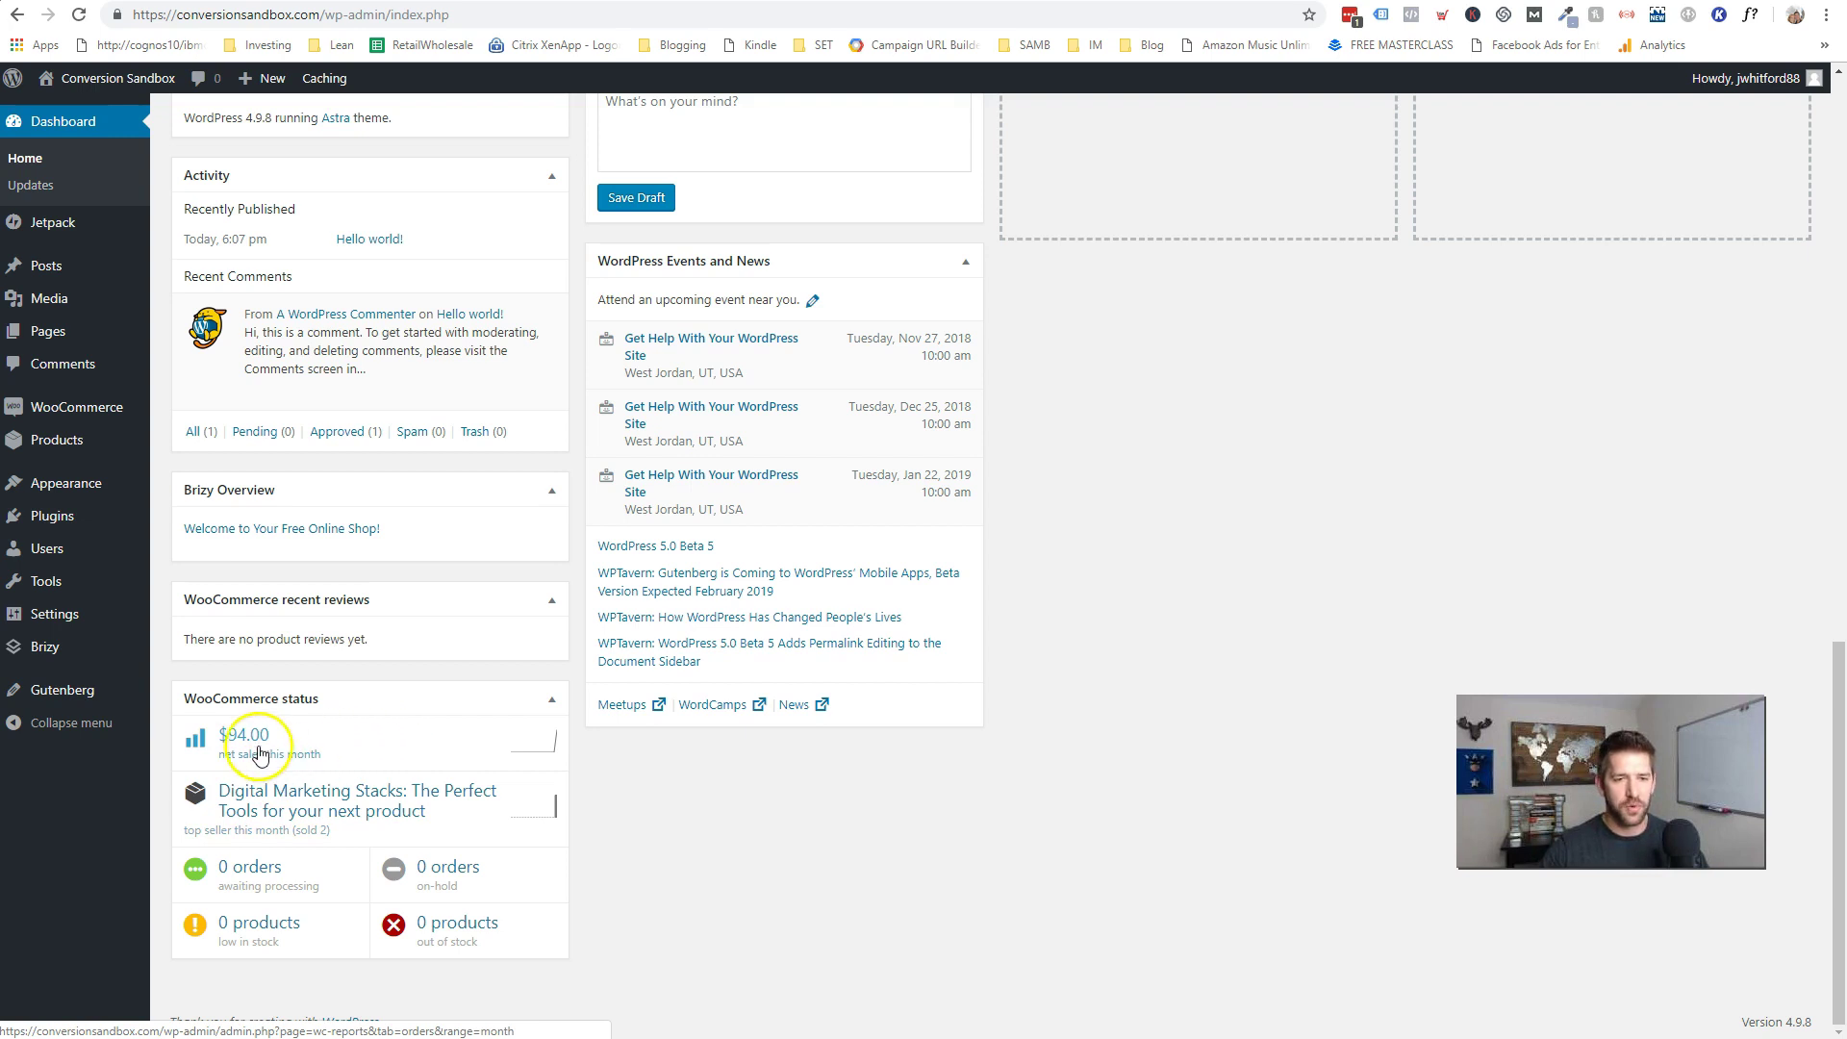
click(258, 744)
- Dismiss the Gutenberg products block notice on the reports page
scroll(919, 773, down, 3)
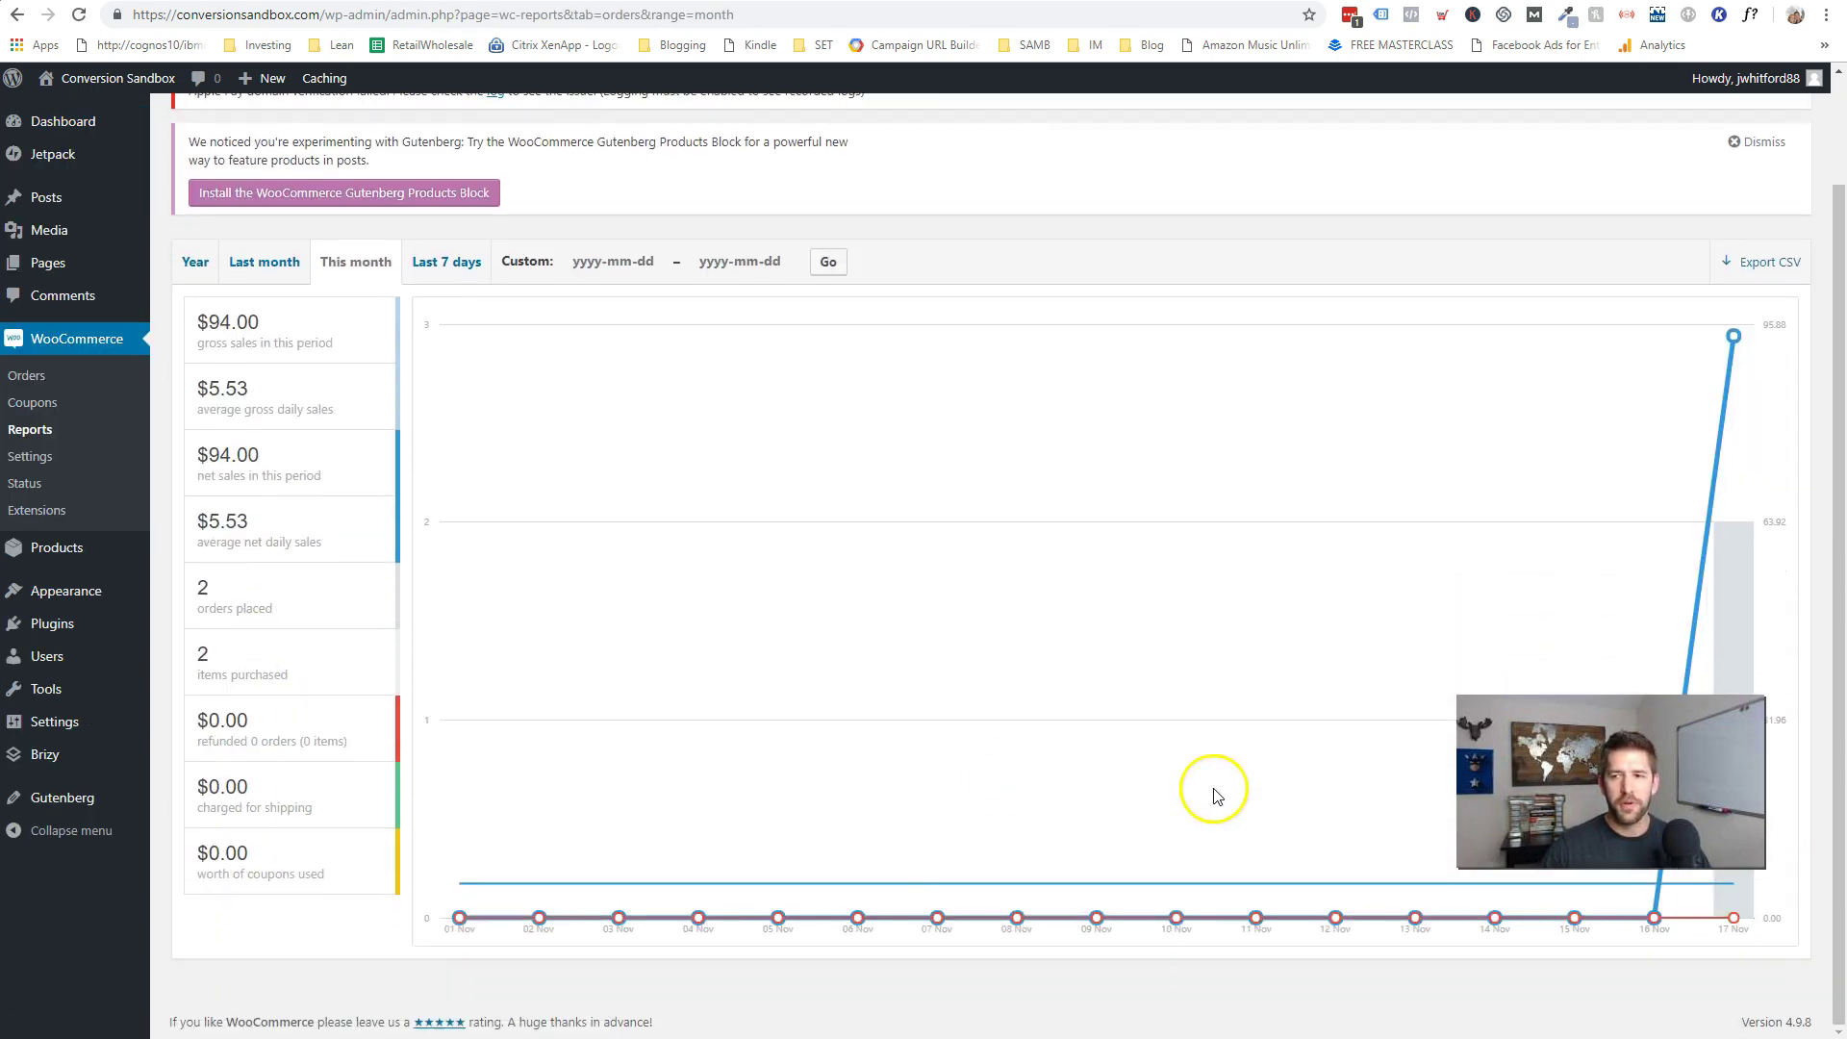
scroll(1093, 716, up, 2)
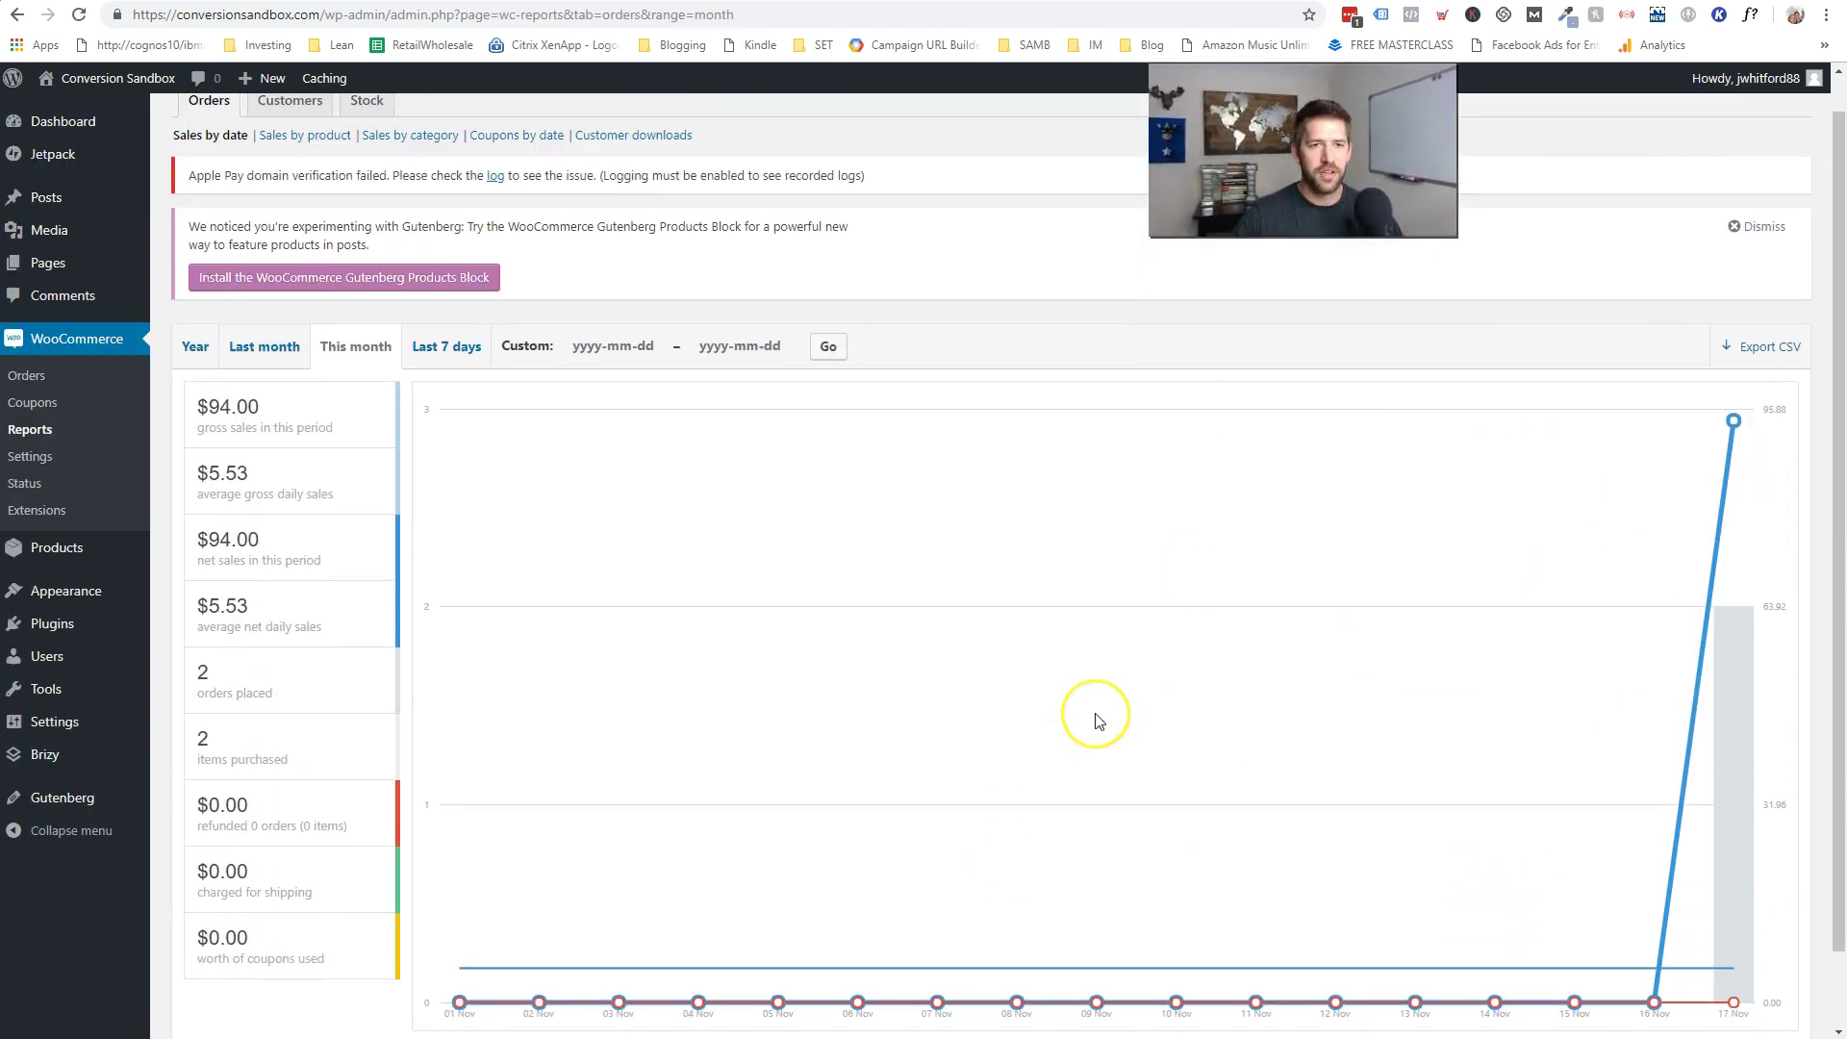
click(1789, 271)
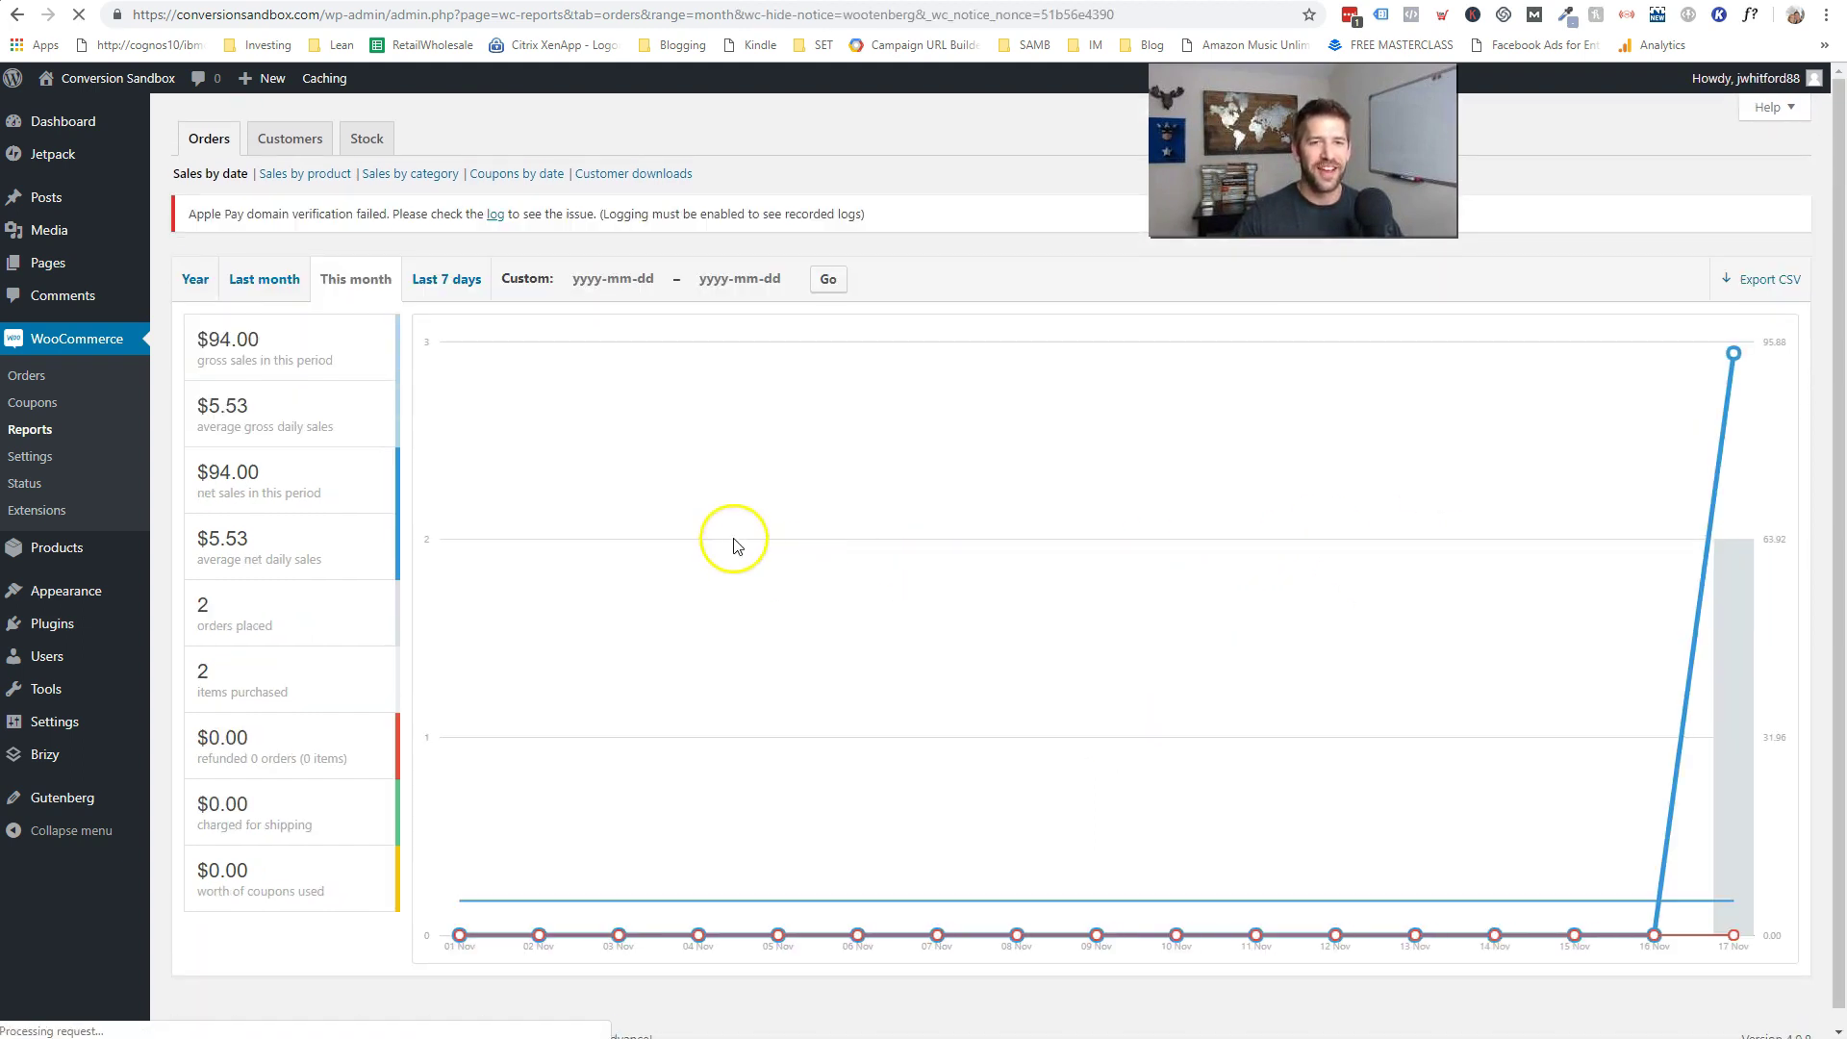
- Switch to the Customers report to see customer versus guest orders for the last 7 days
mouse_move(255, 352)
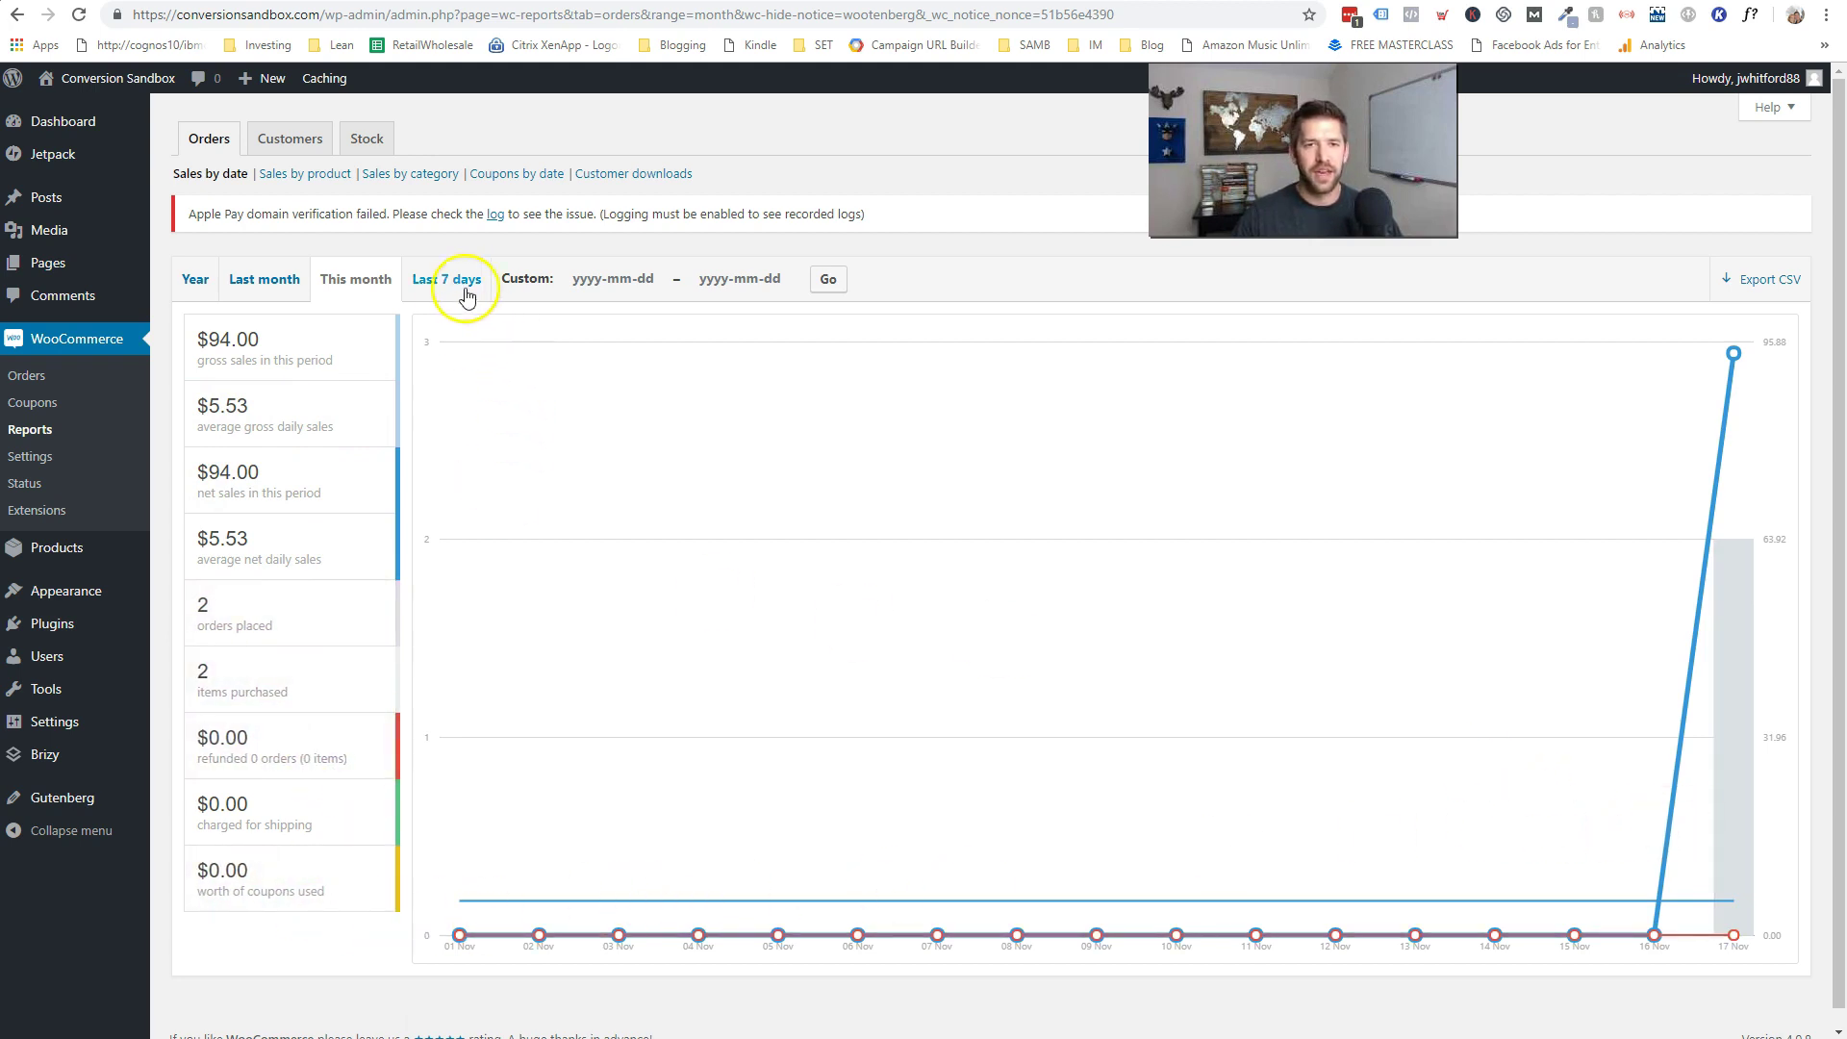
click(276, 151)
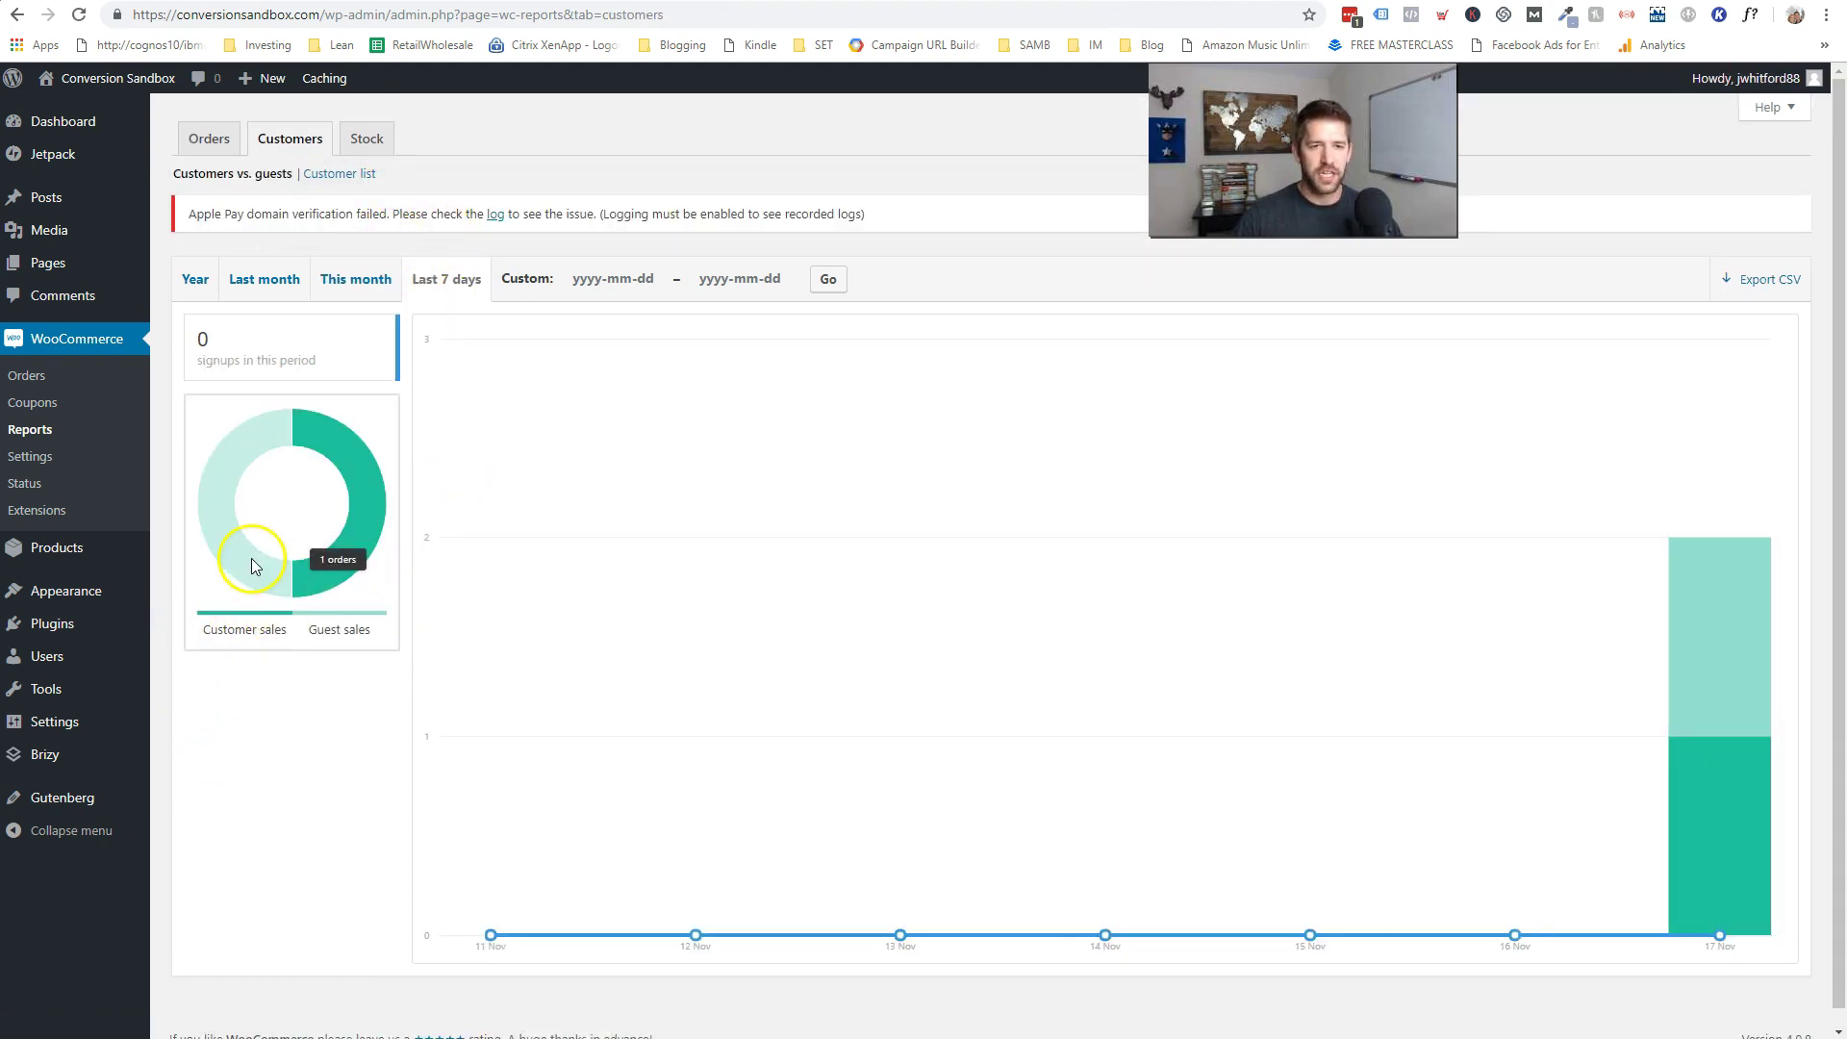
scroll(808, 558, down, 1)
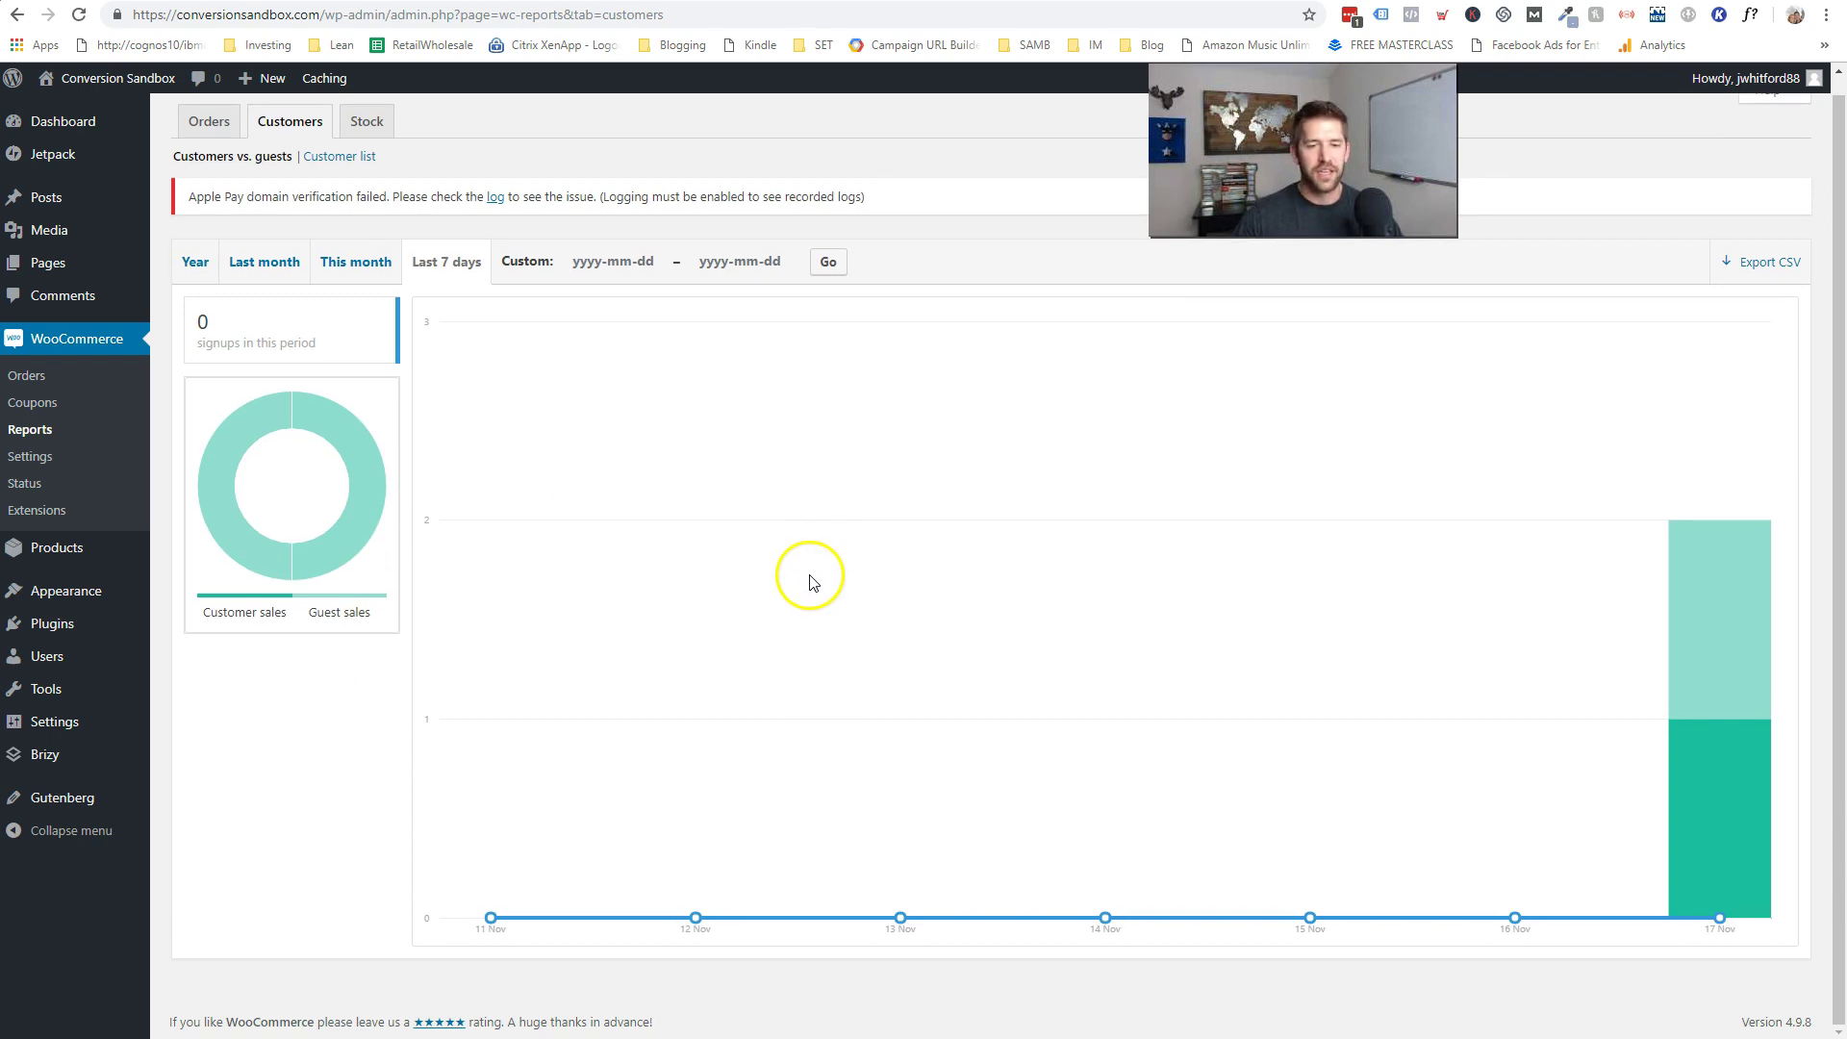
scroll(803, 577, up, 1)
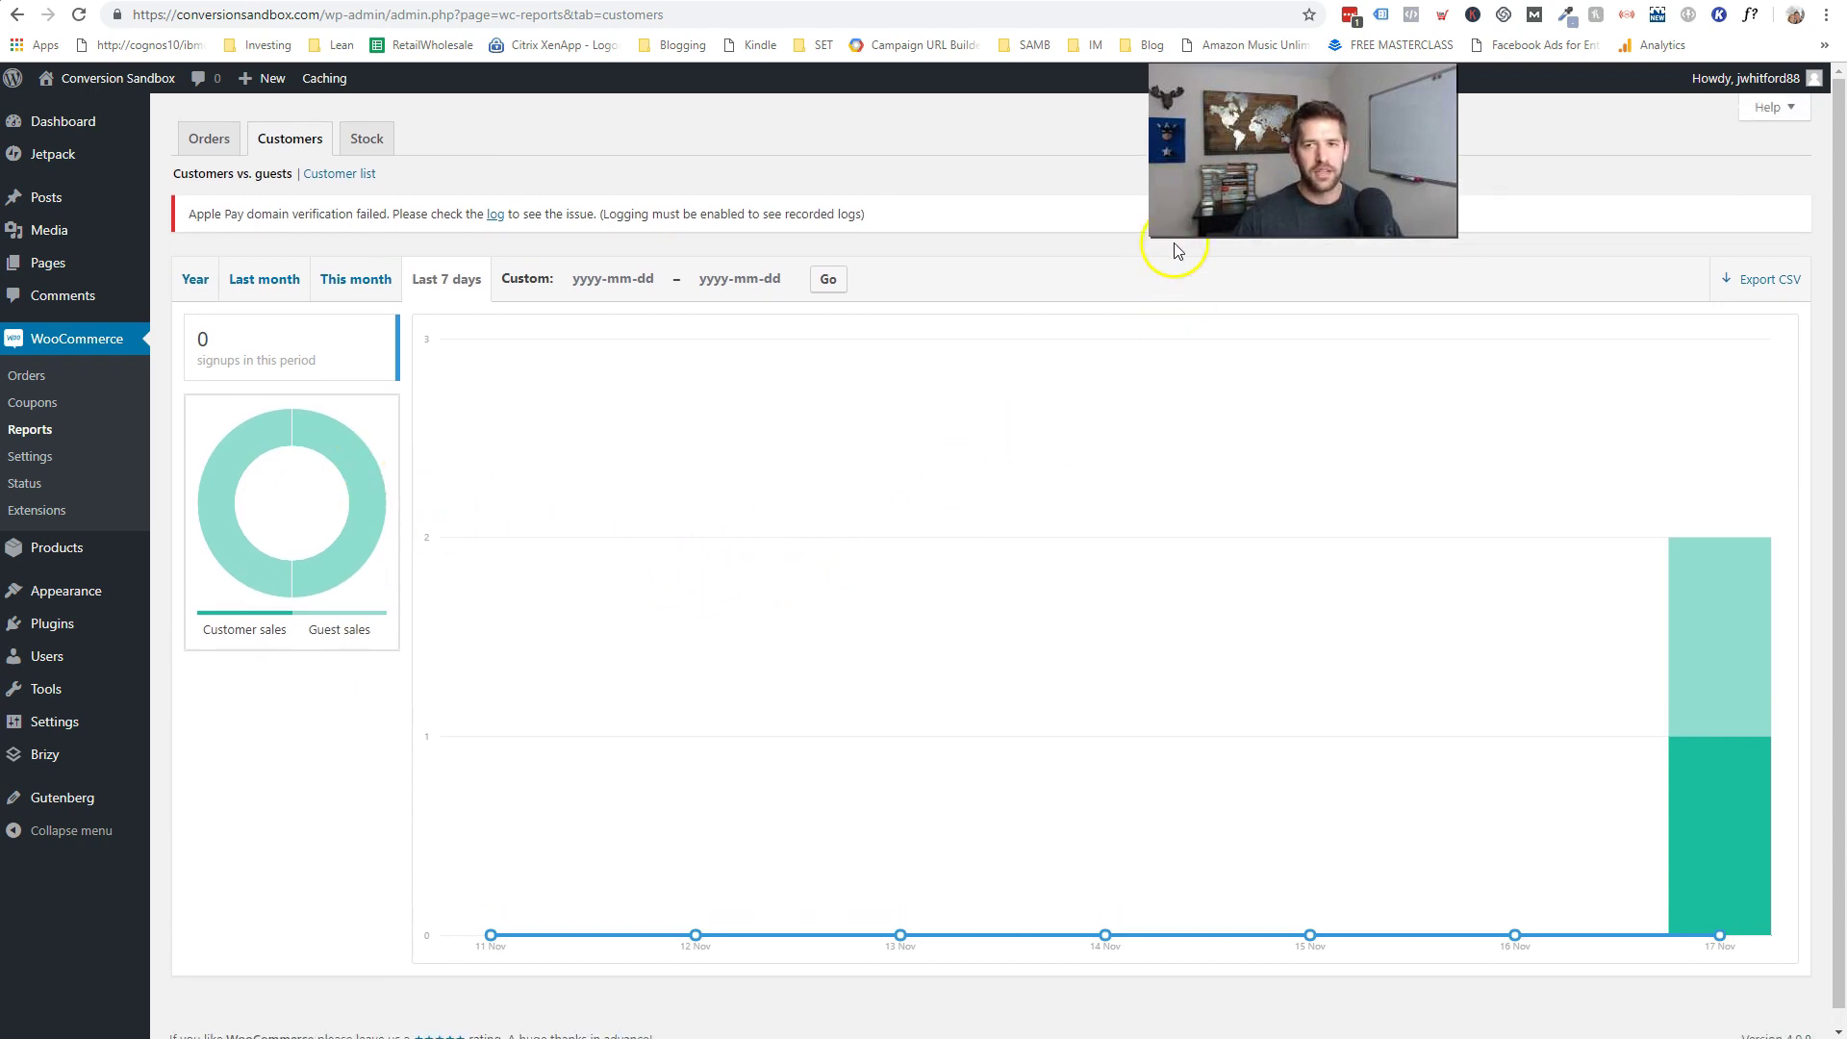